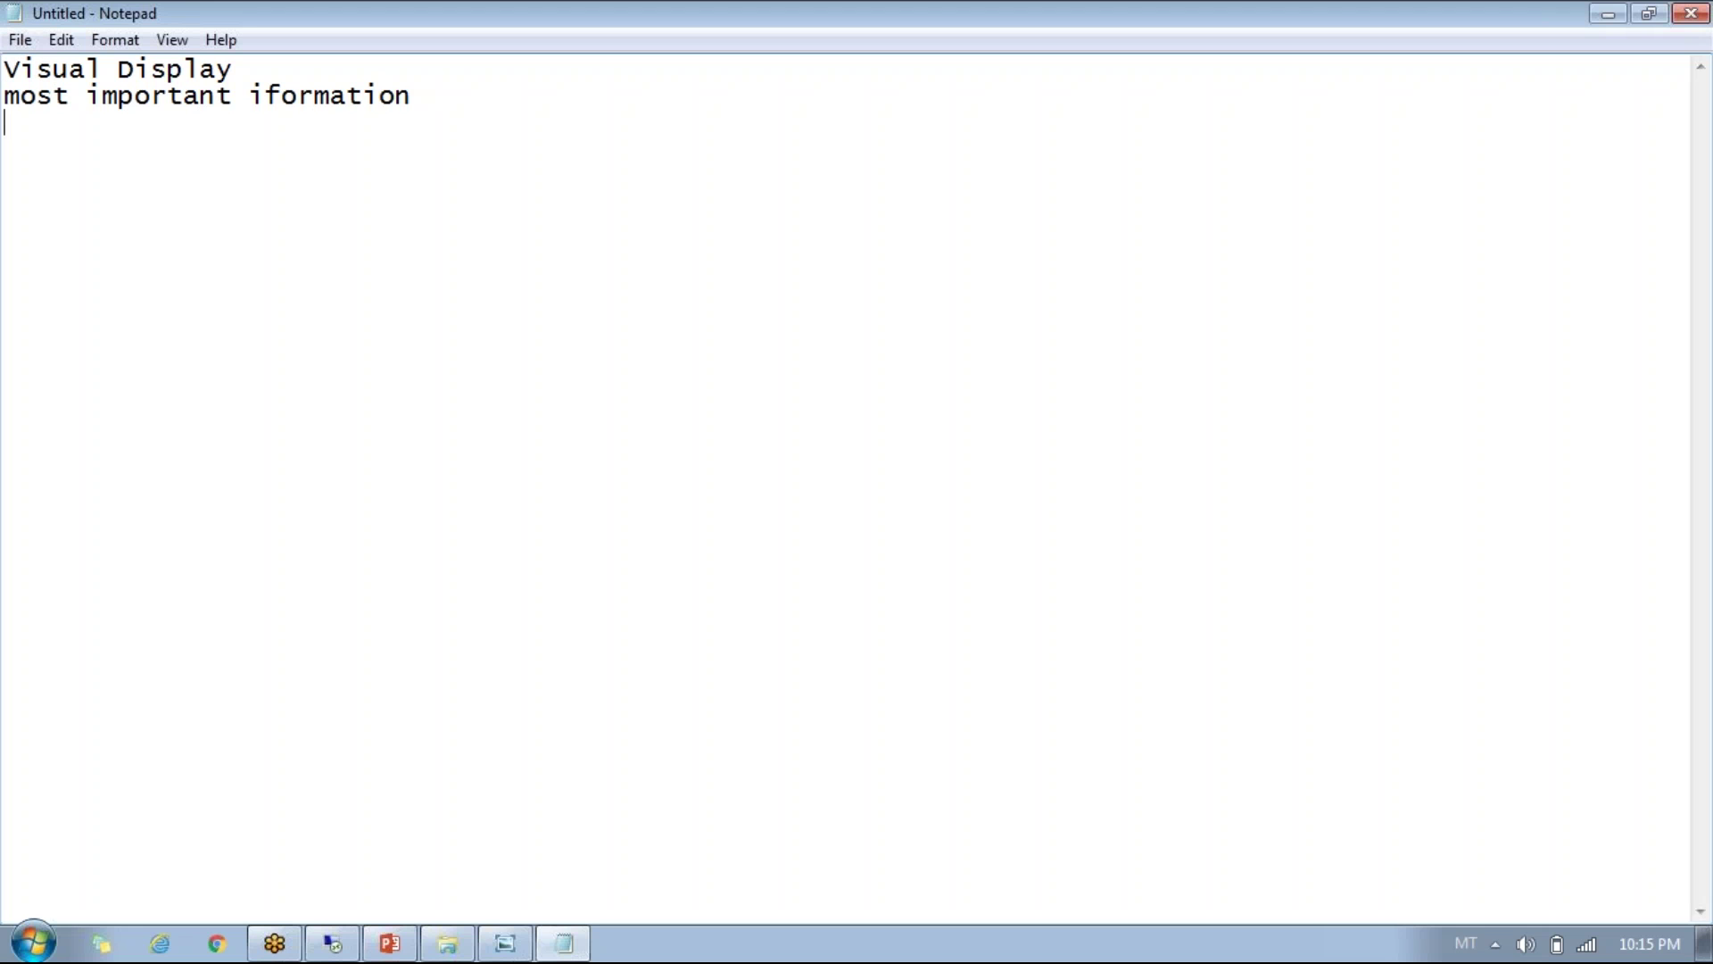
# Add the lines "one or more objective" and "single screen" to the Visual Display notes, separated by a blank line
pyautogui.write('one or more objective')
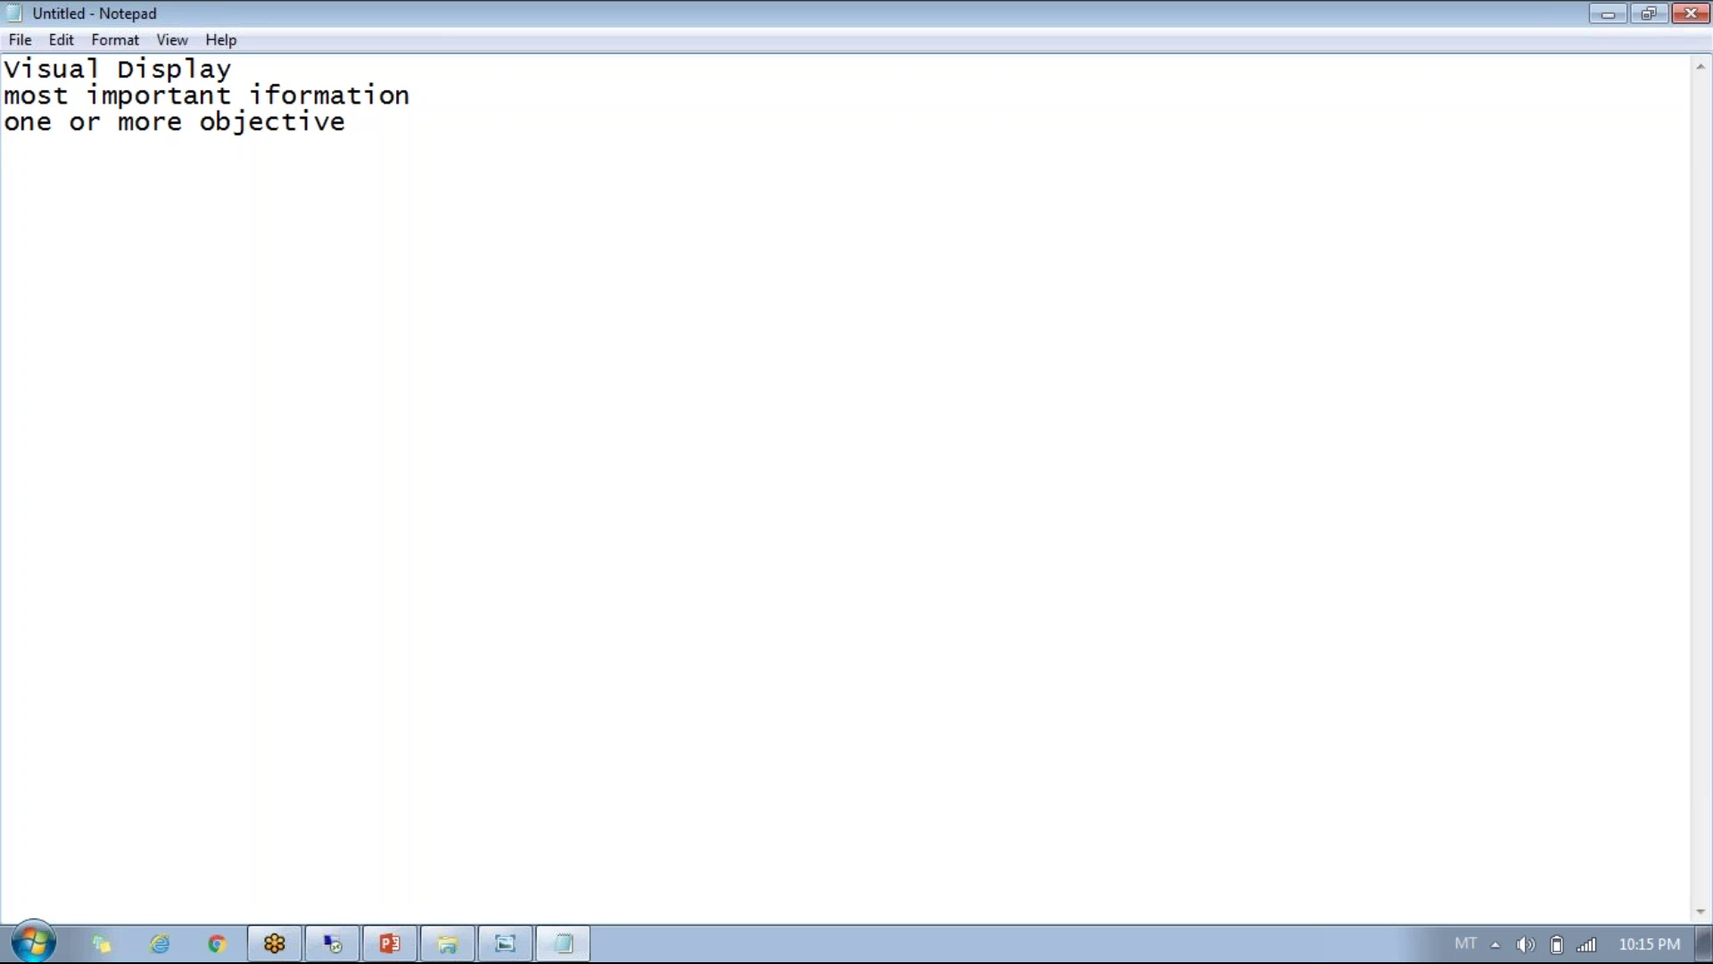
pyautogui.press('Return')
pyautogui.write('single screen')
pyautogui.press('Return')
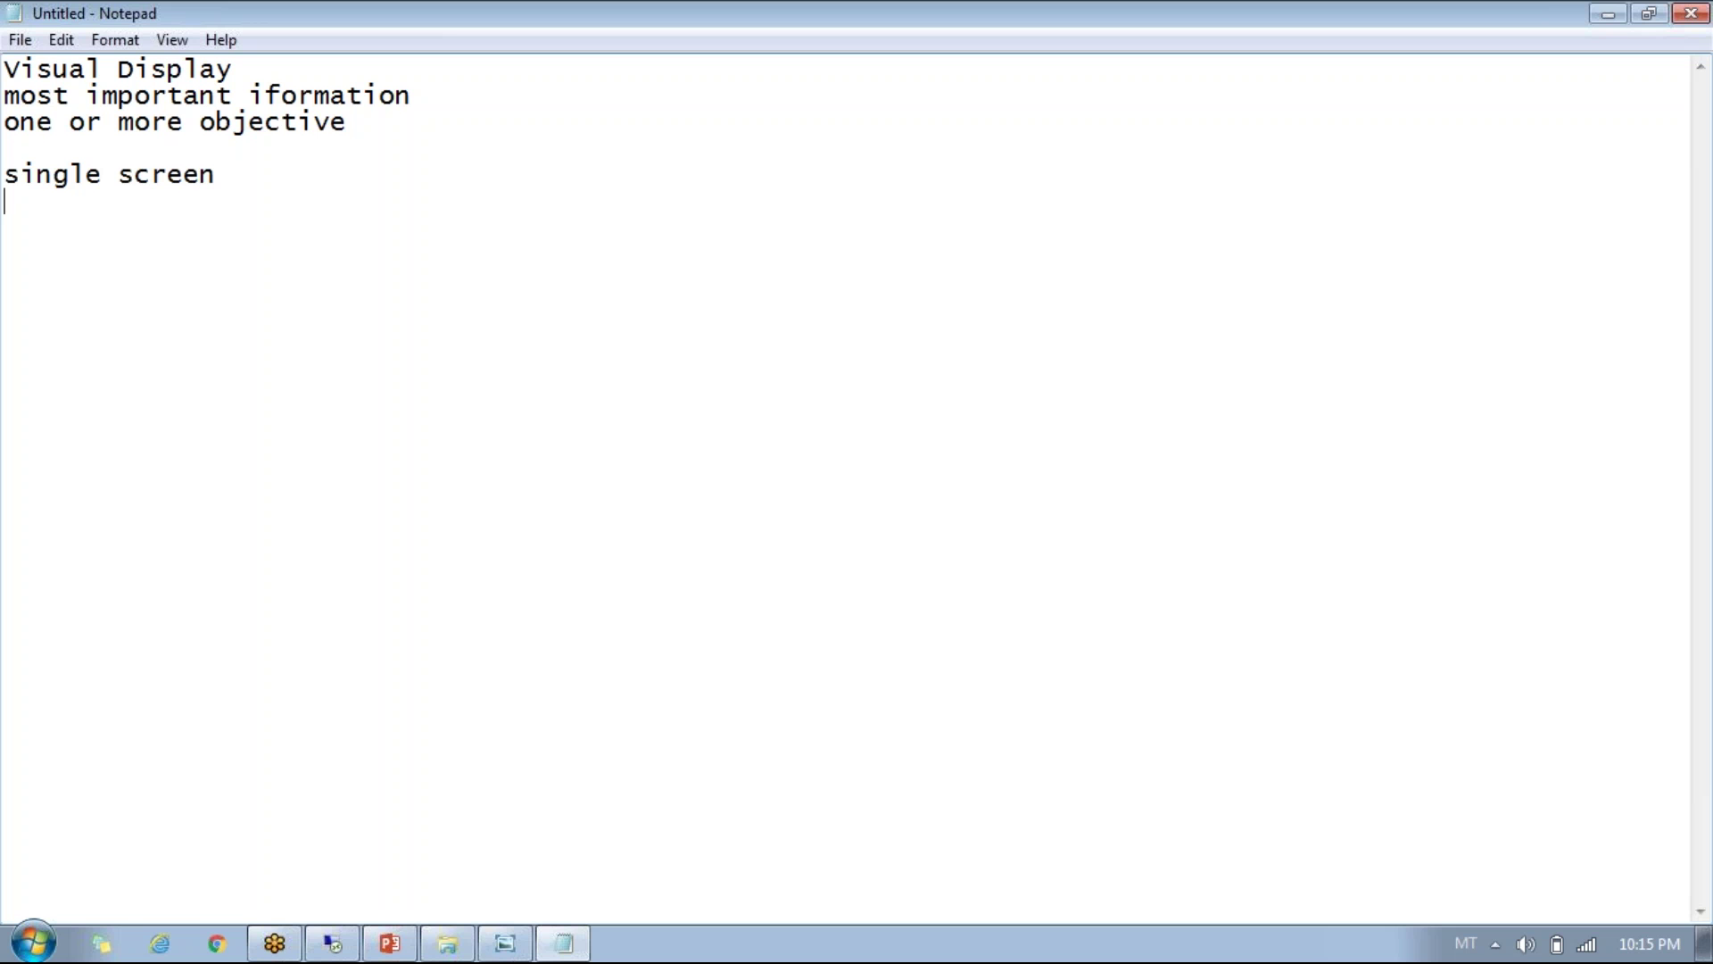
# Write a section headed "professionaly authored" with the ">" entries "created IT team", "larger audience" and "dashboard"
pyautogui.press('Return')
pyautogui.write('profession')
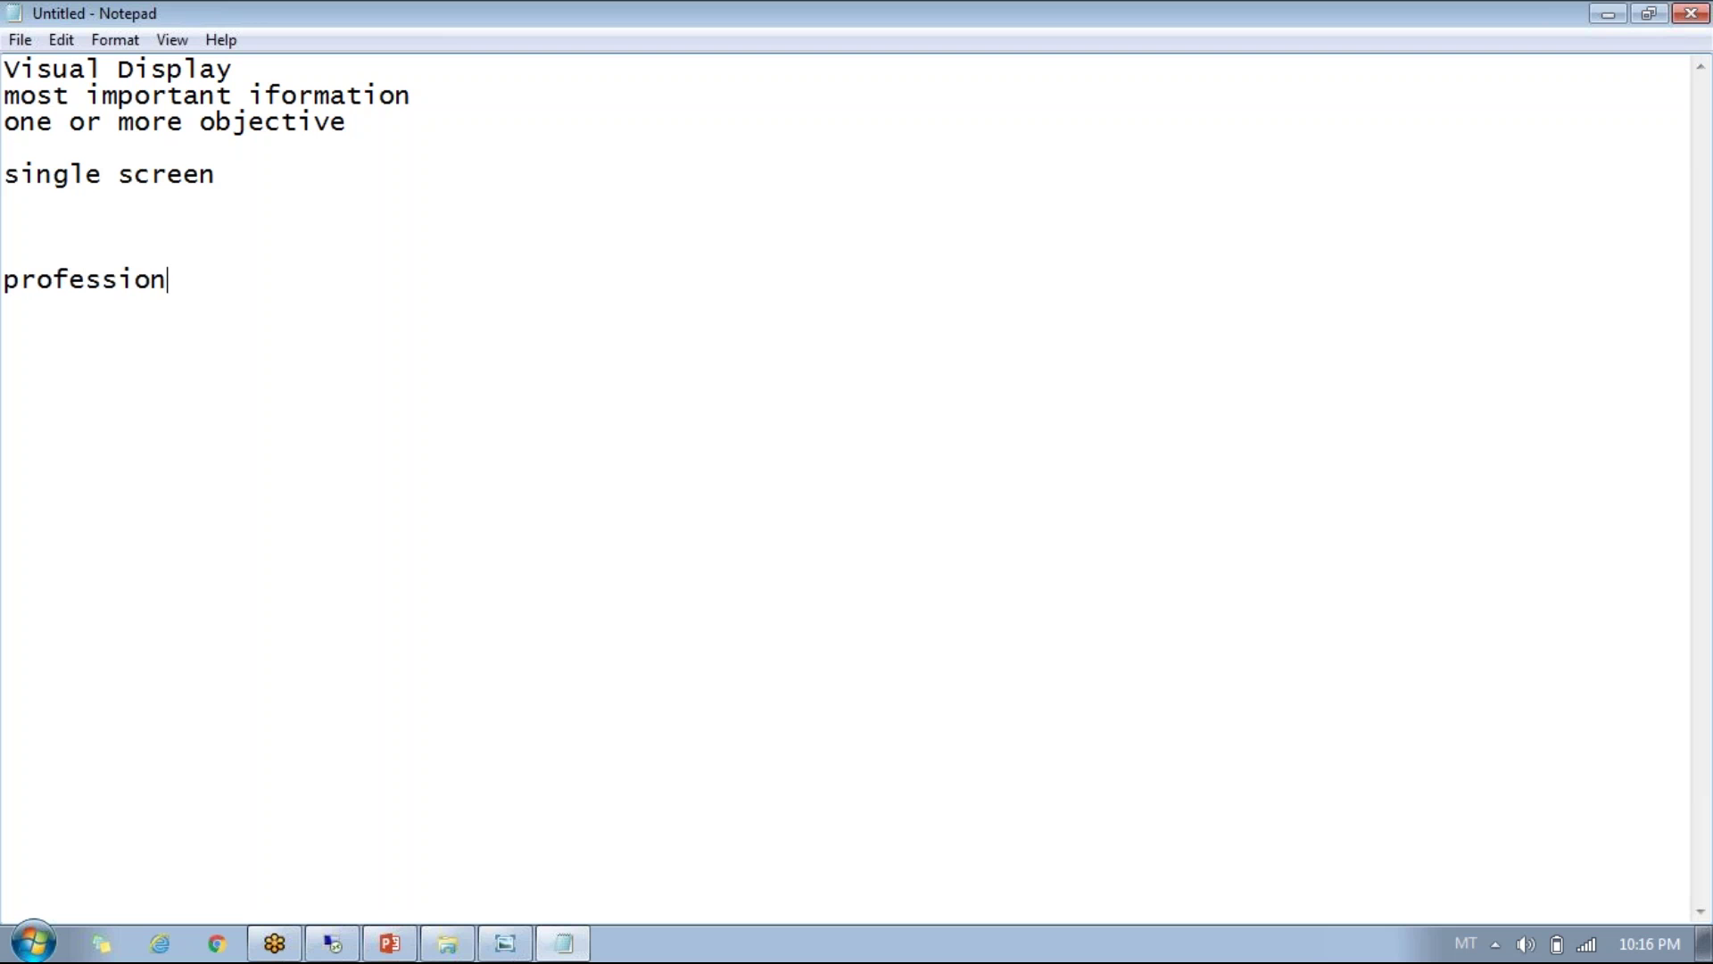
pyautogui.write('aly authored ')
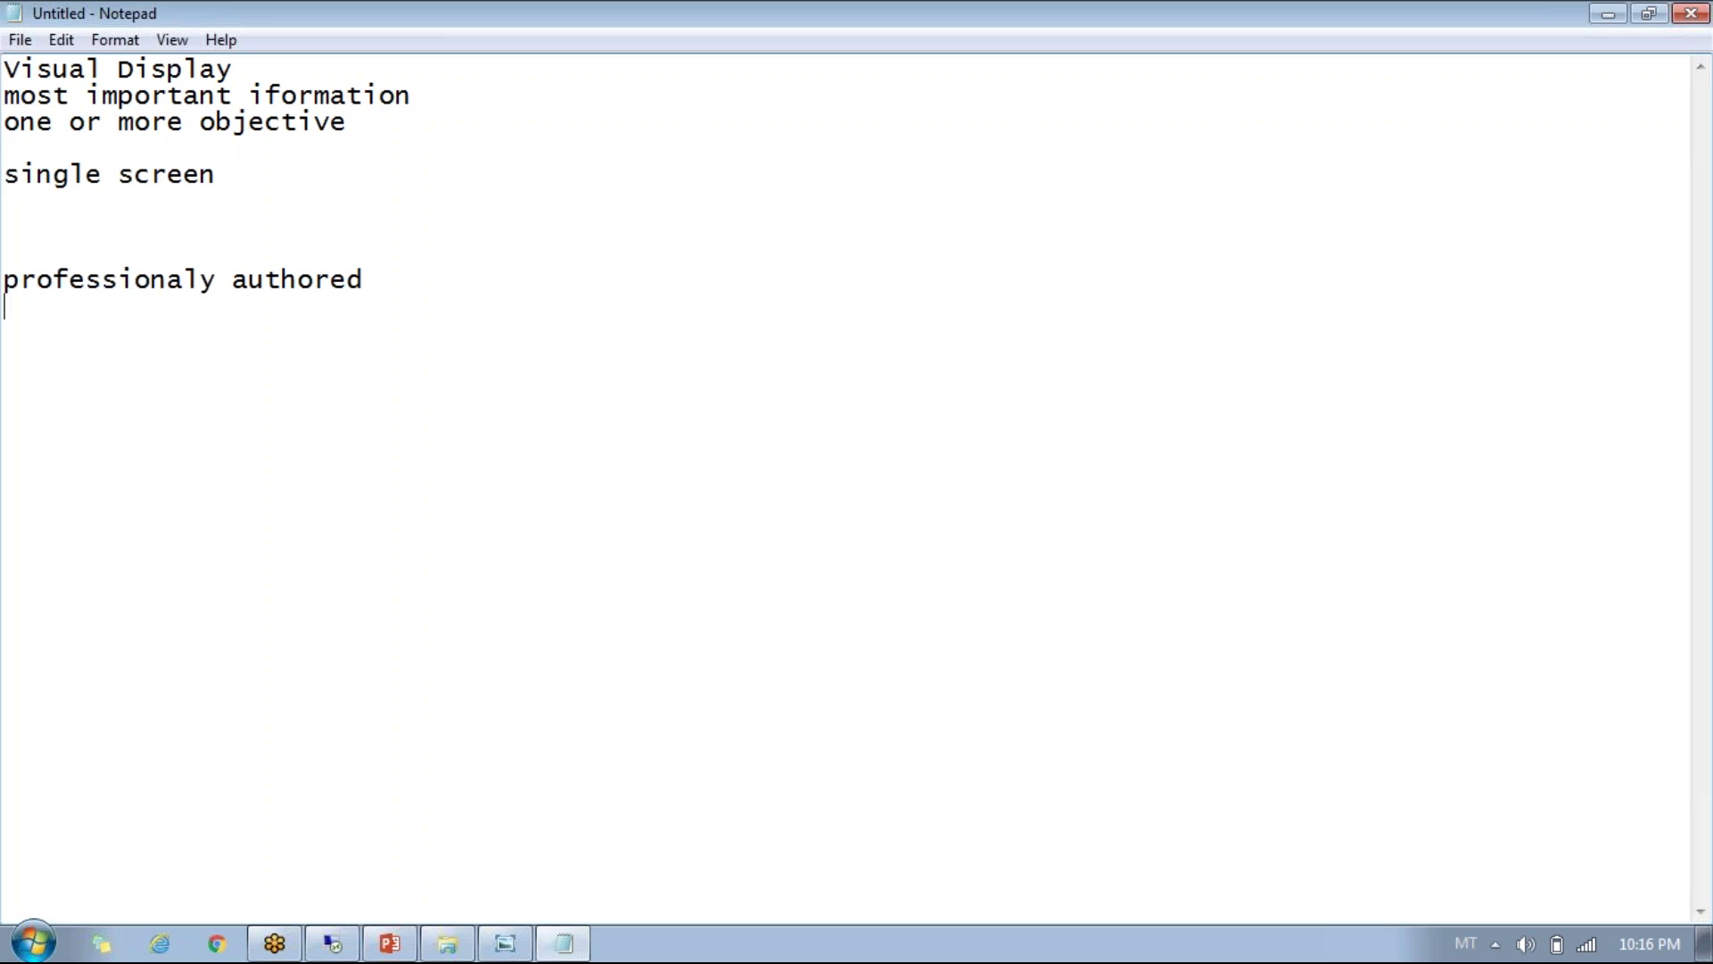
pyautogui.write('> created IT ')
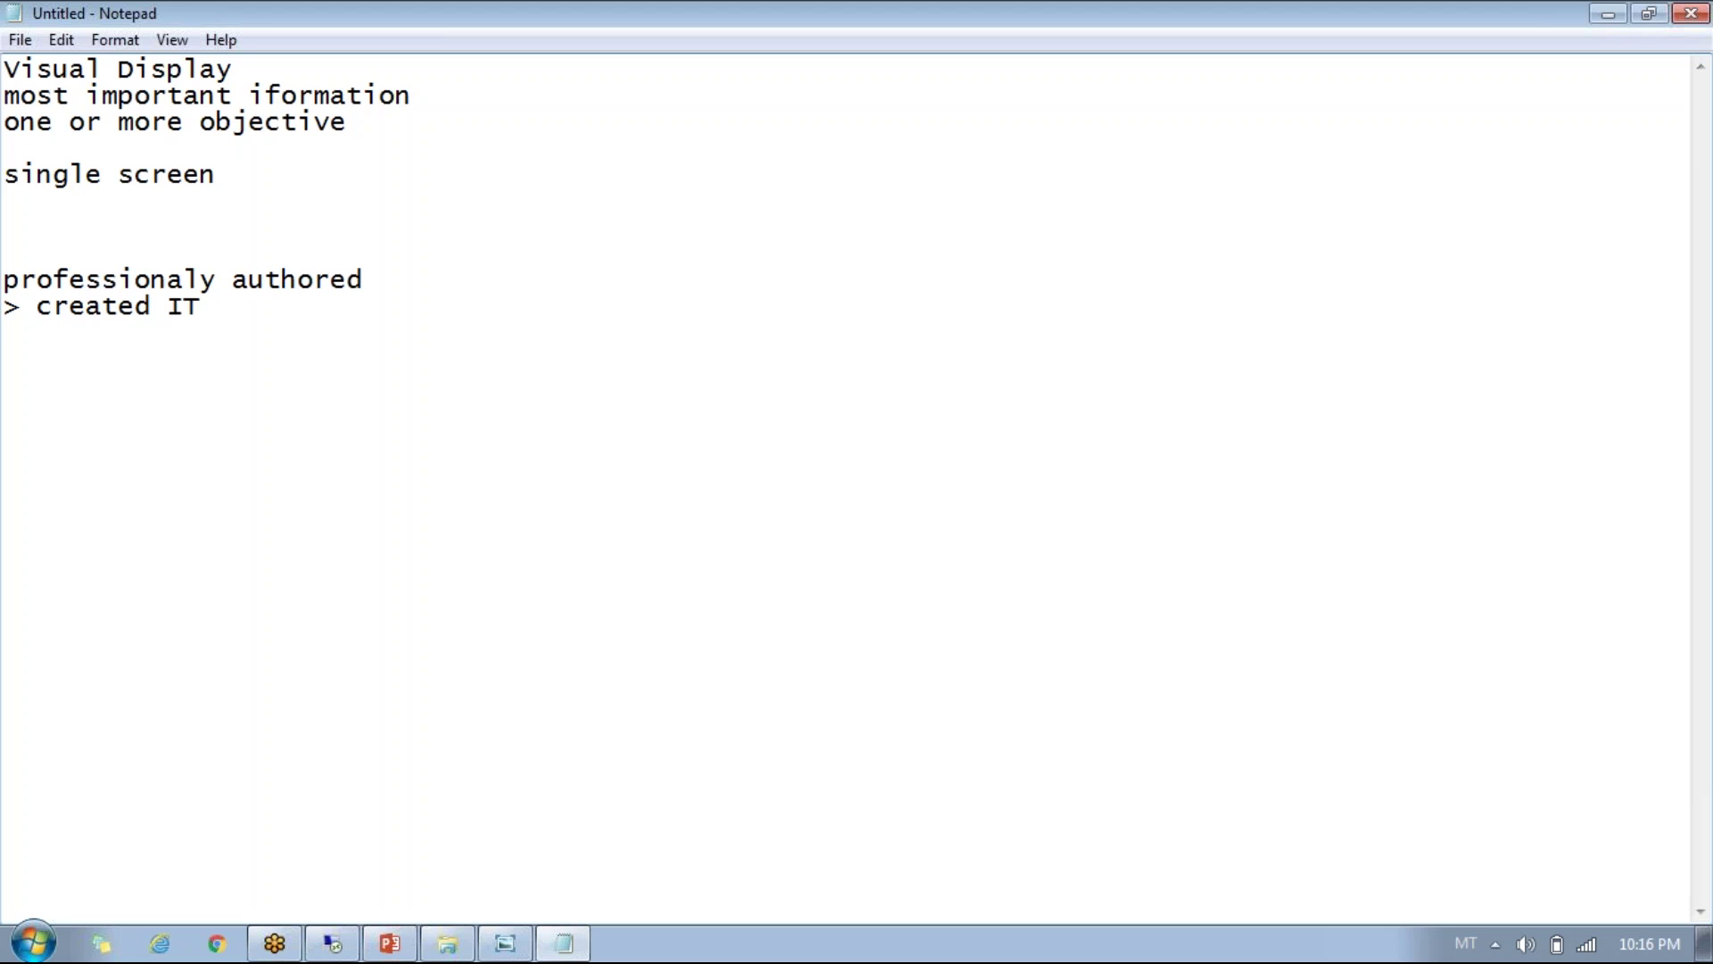
pyautogui.write('team')
pyautogui.press('Return')
pyautogui.write('> large')
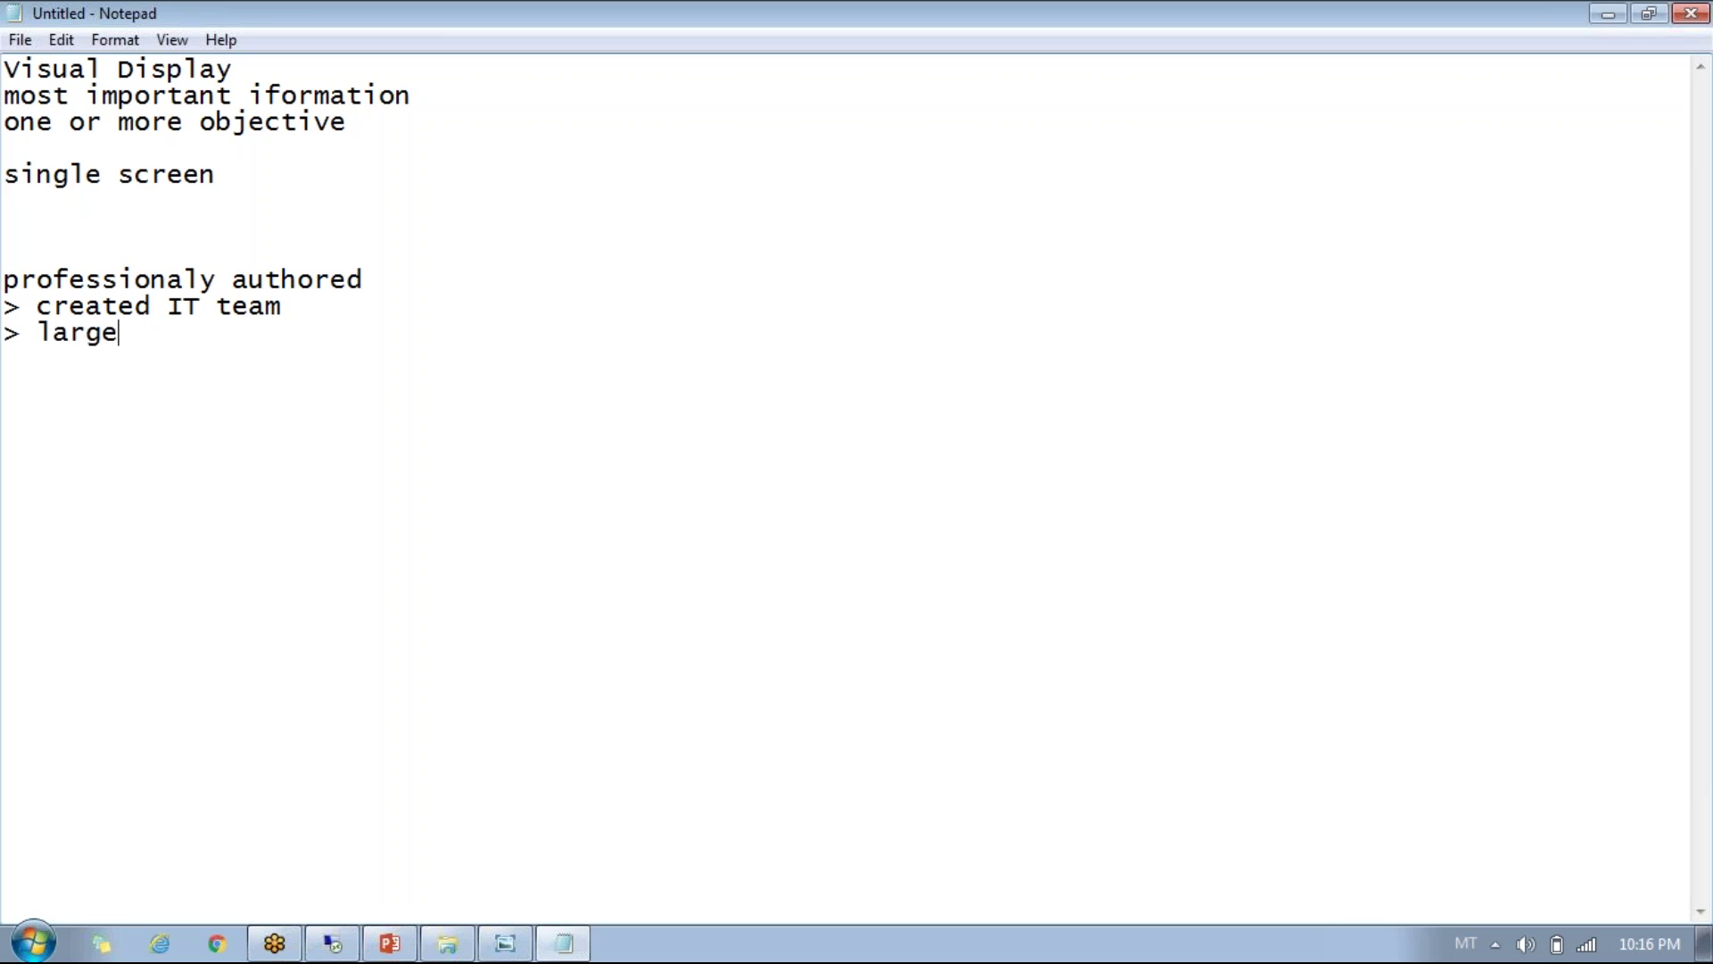
pyautogui.write('r audience')
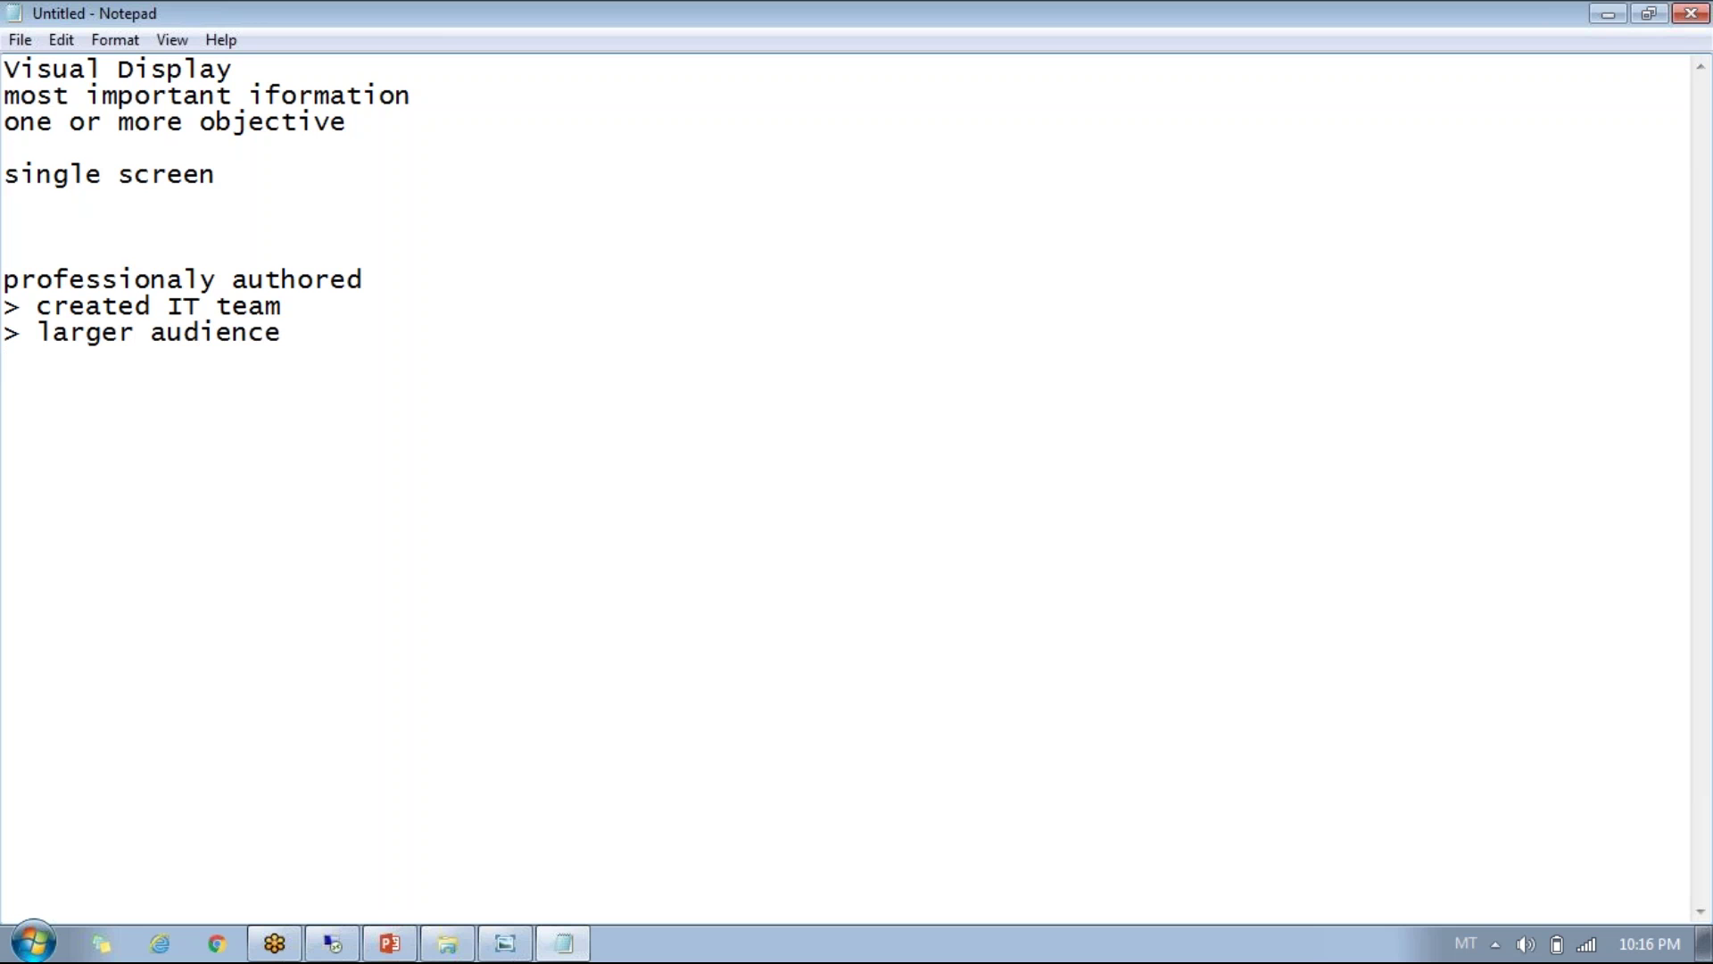
pyautogui.press('Return')
pyautogui.write('> dashboard')
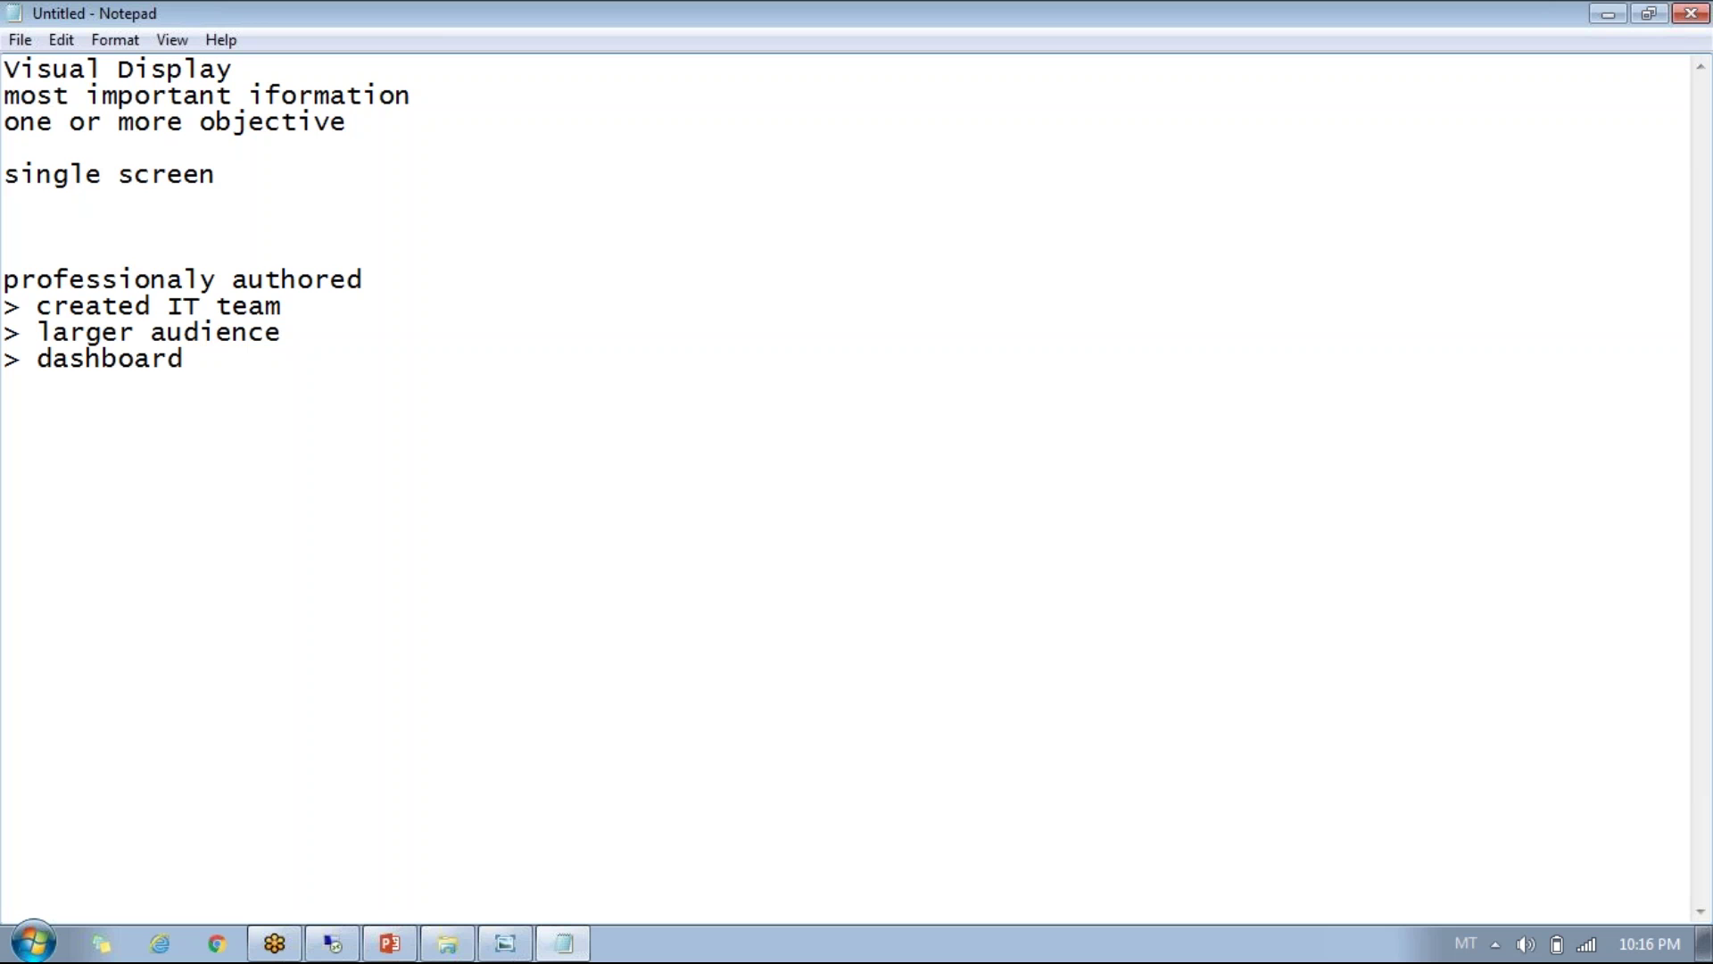
# Start a separate section headed "business Analyst driven" with the lines "Smaller Audience" and "Driven by Analyst"
pyautogui.press('Return')
pyautogui.write('business Ana')
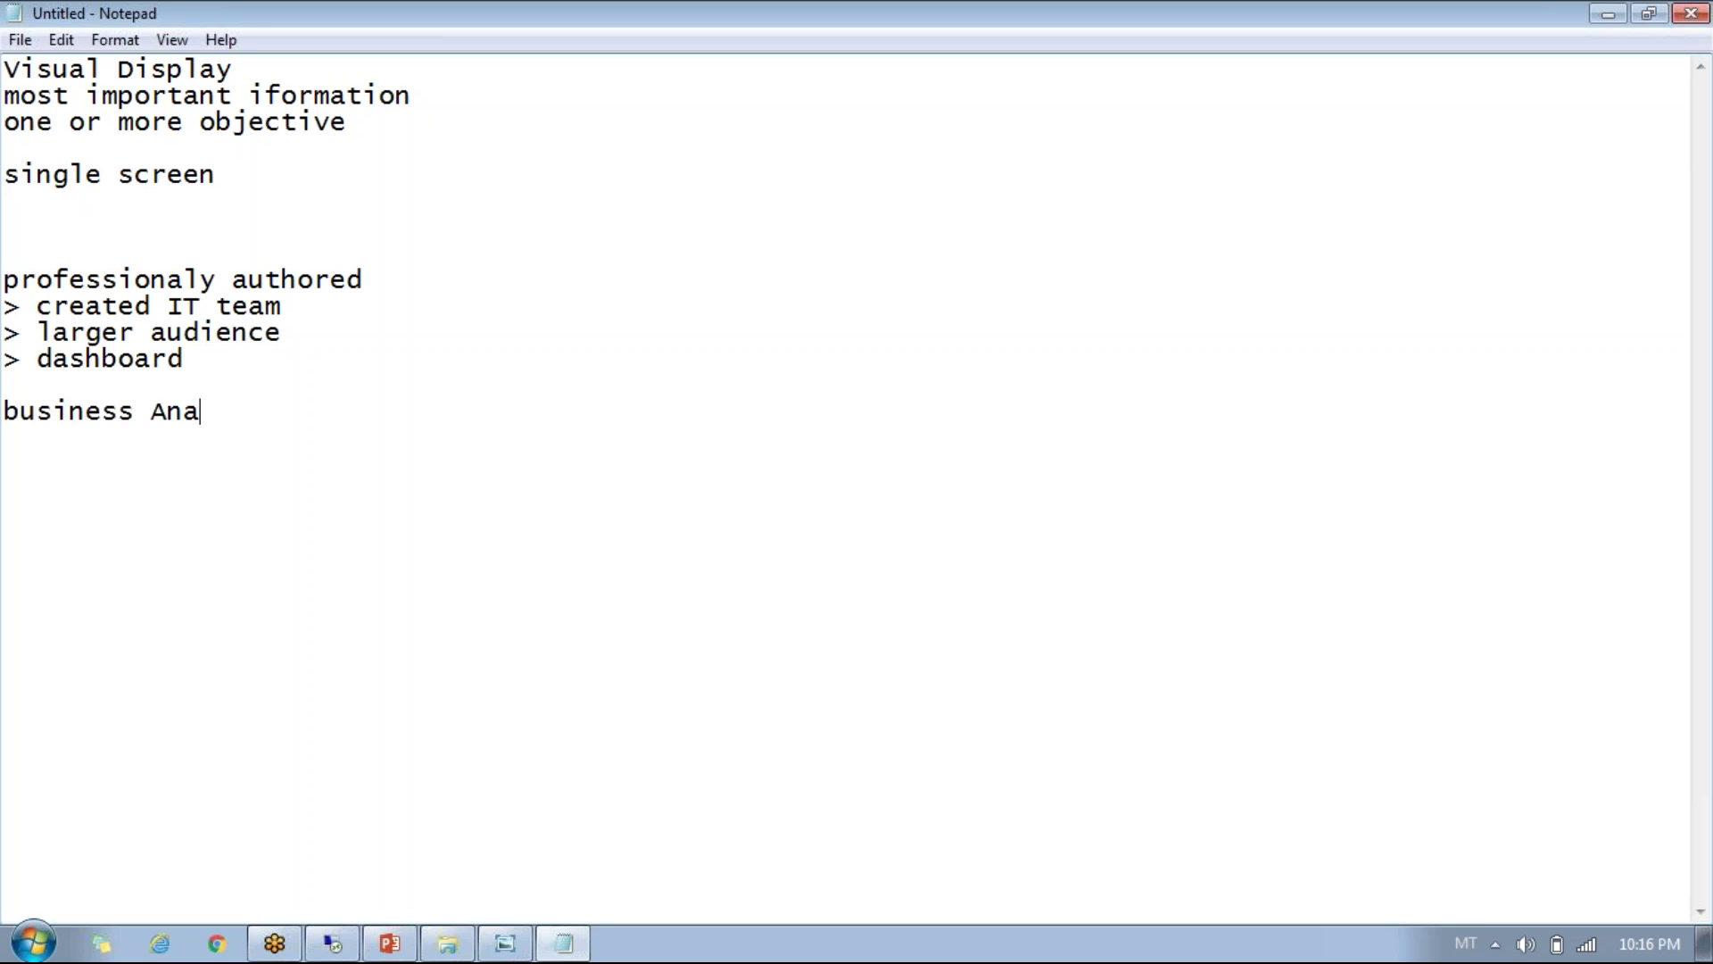
pyautogui.write('lyst driven')
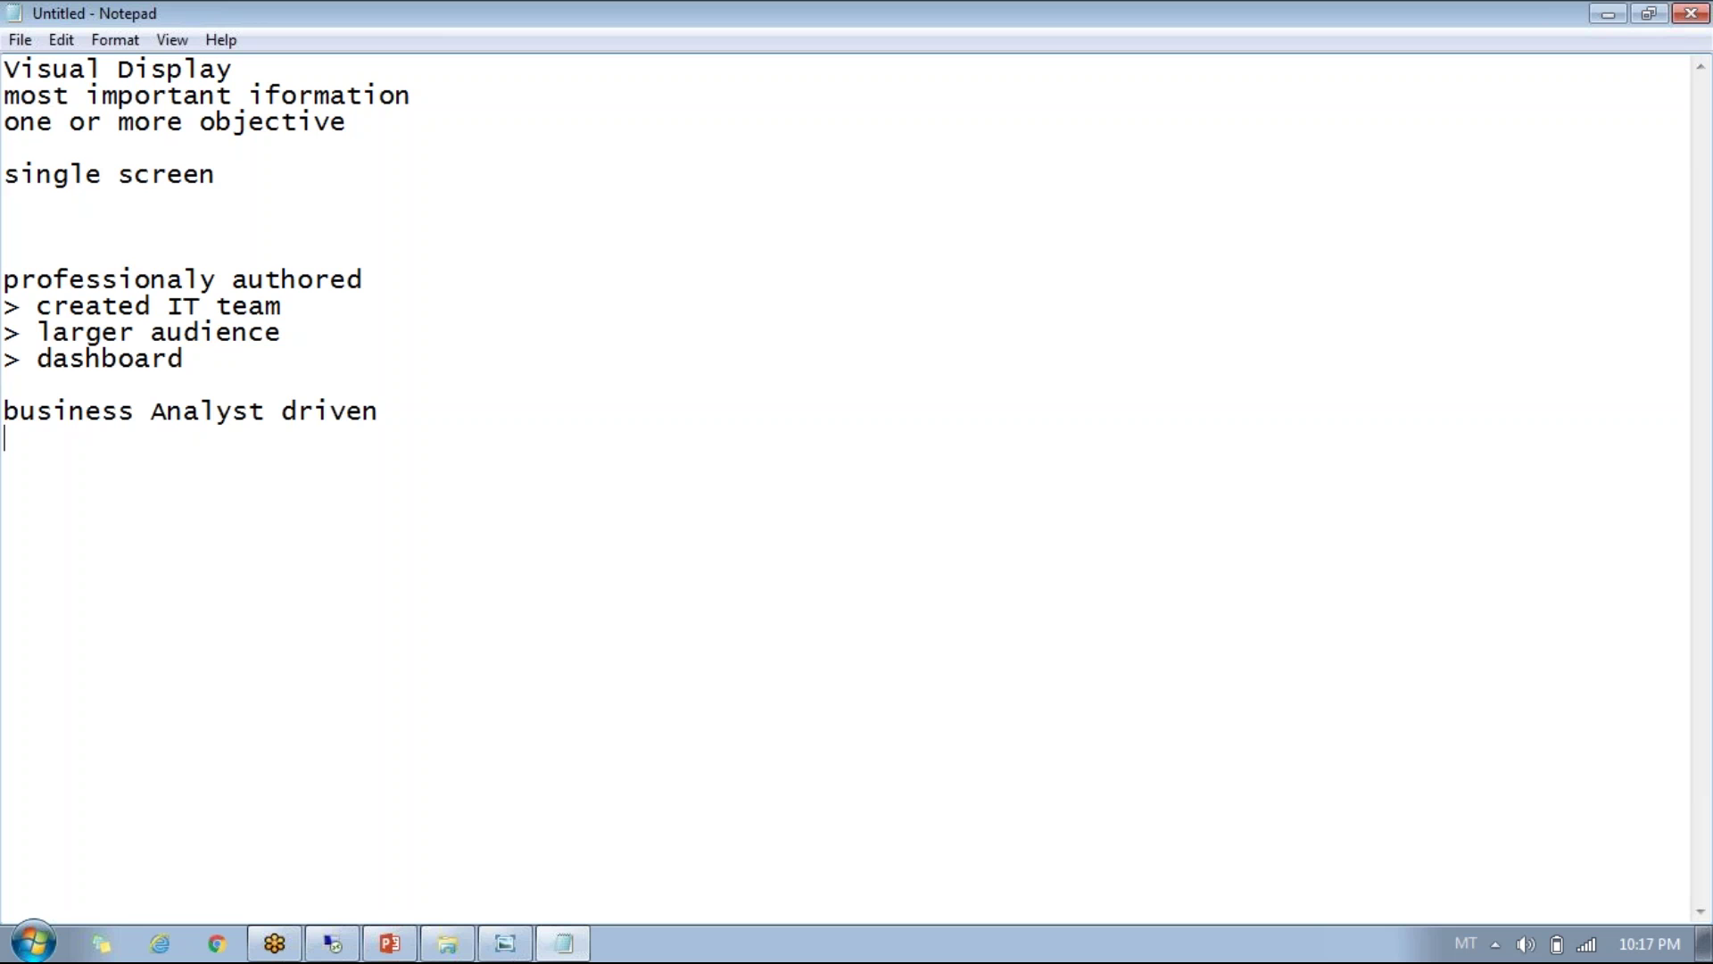
pyautogui.write('Smaller A')
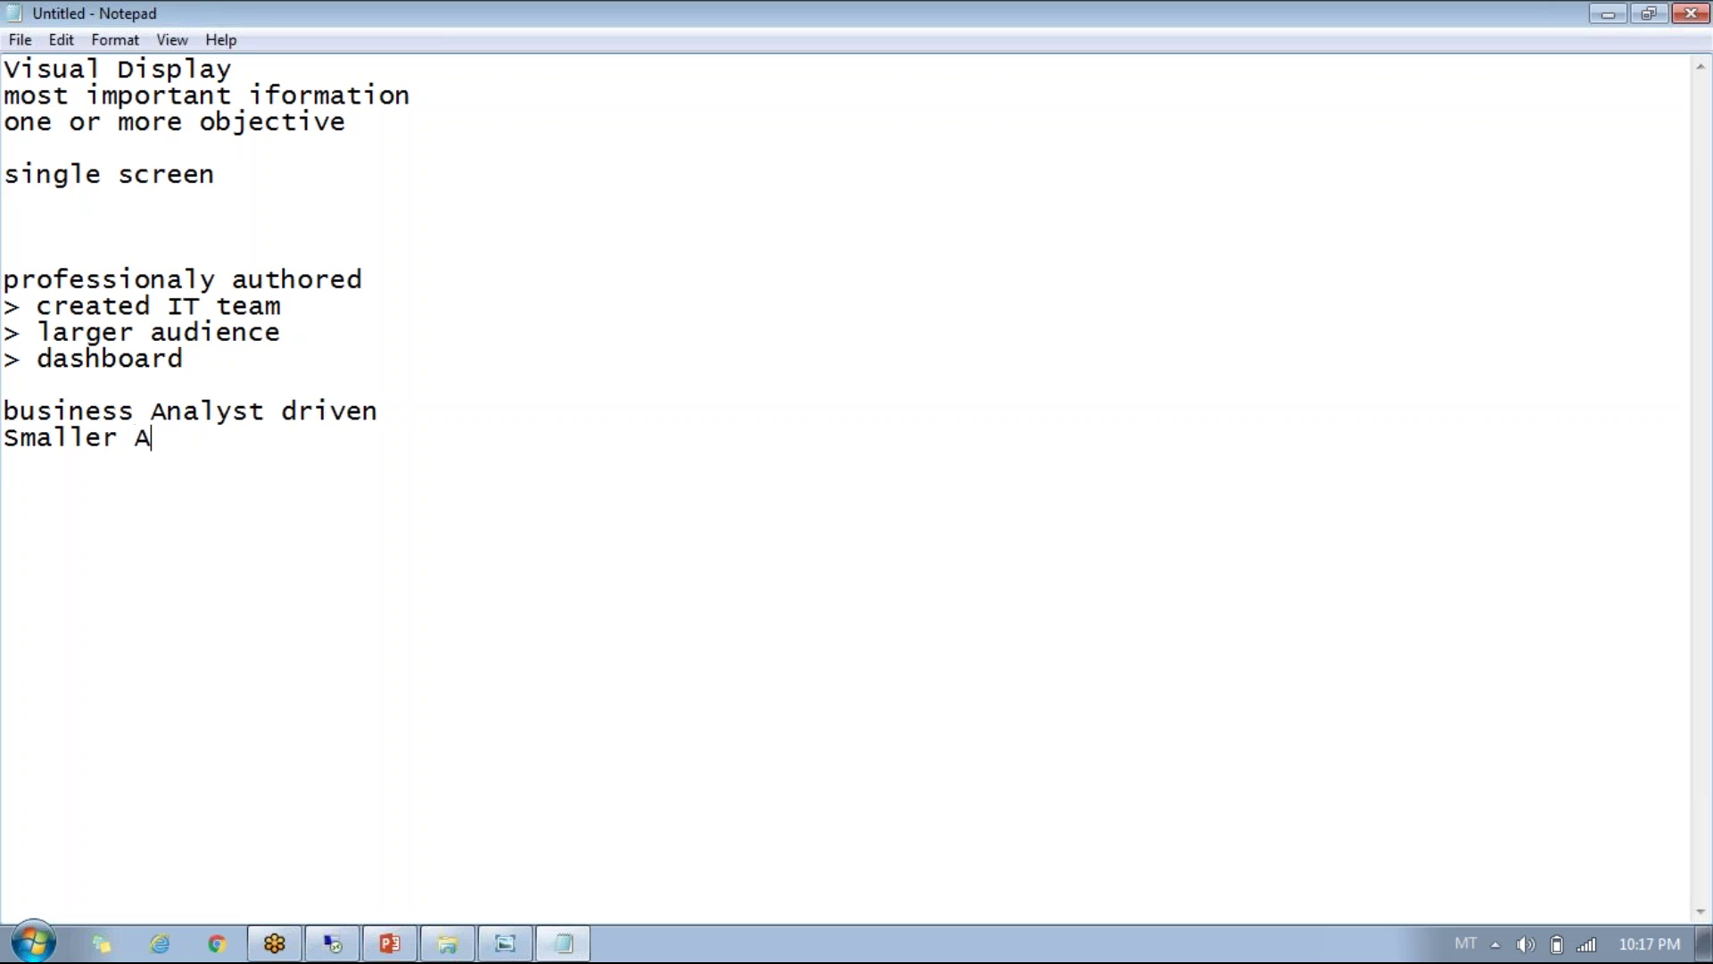
pyautogui.write('udience Dri')
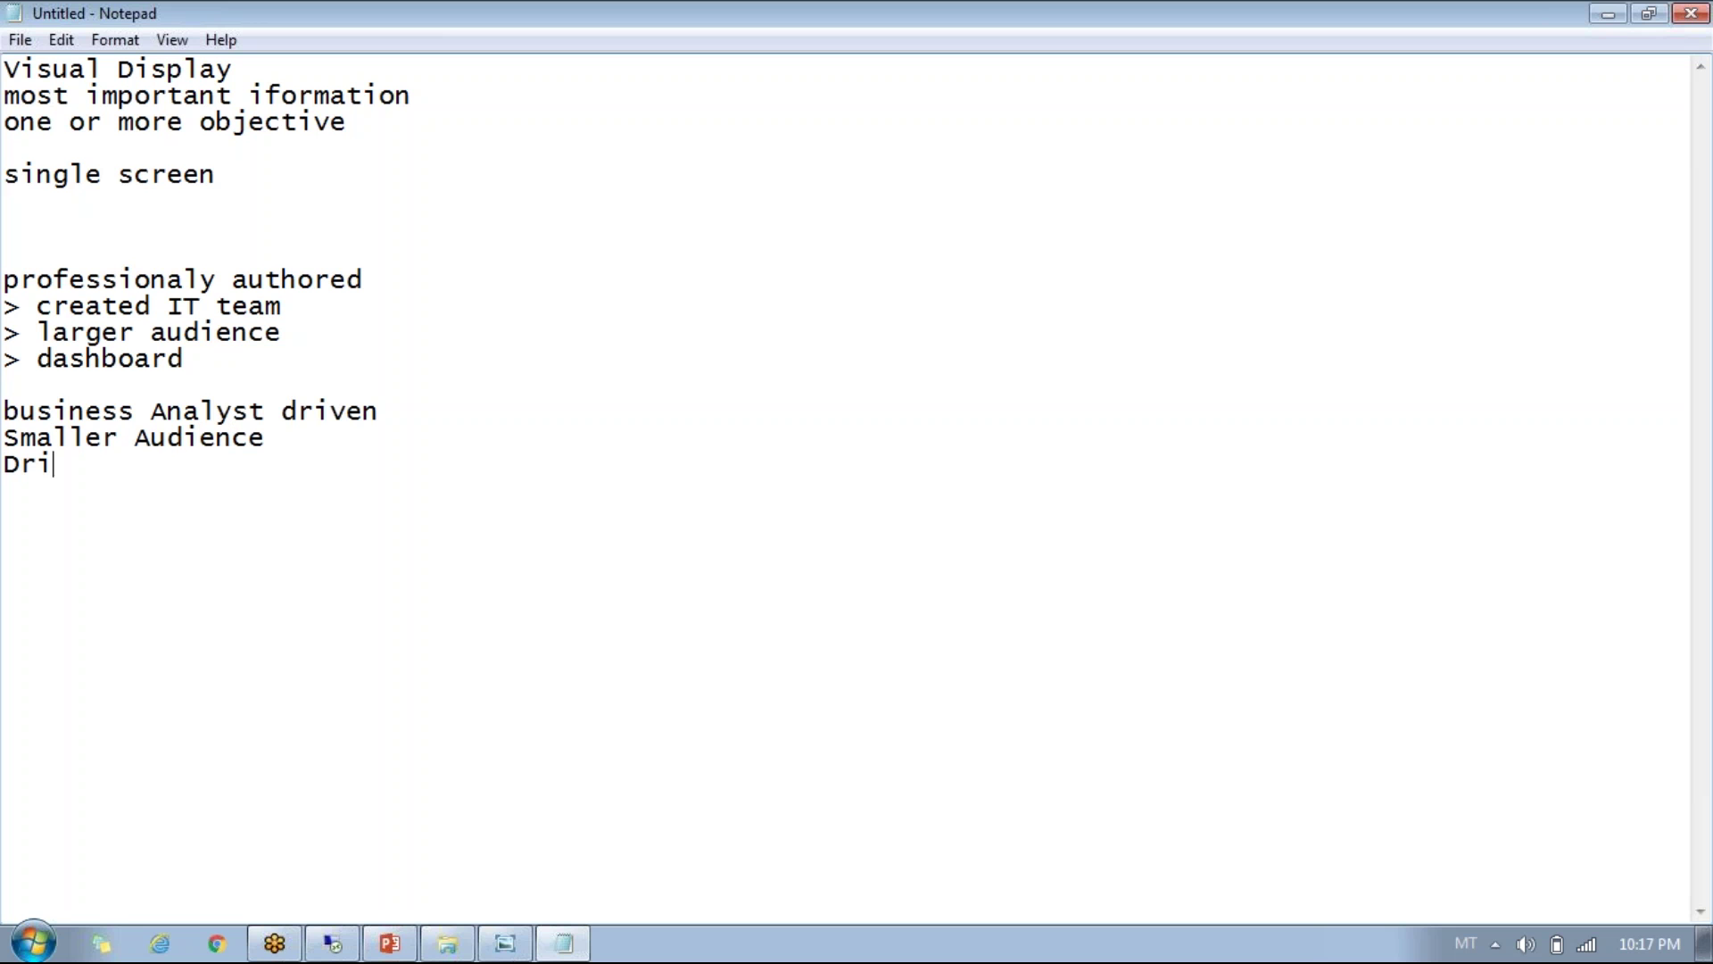
pyautogui.write('ven by Analyst')
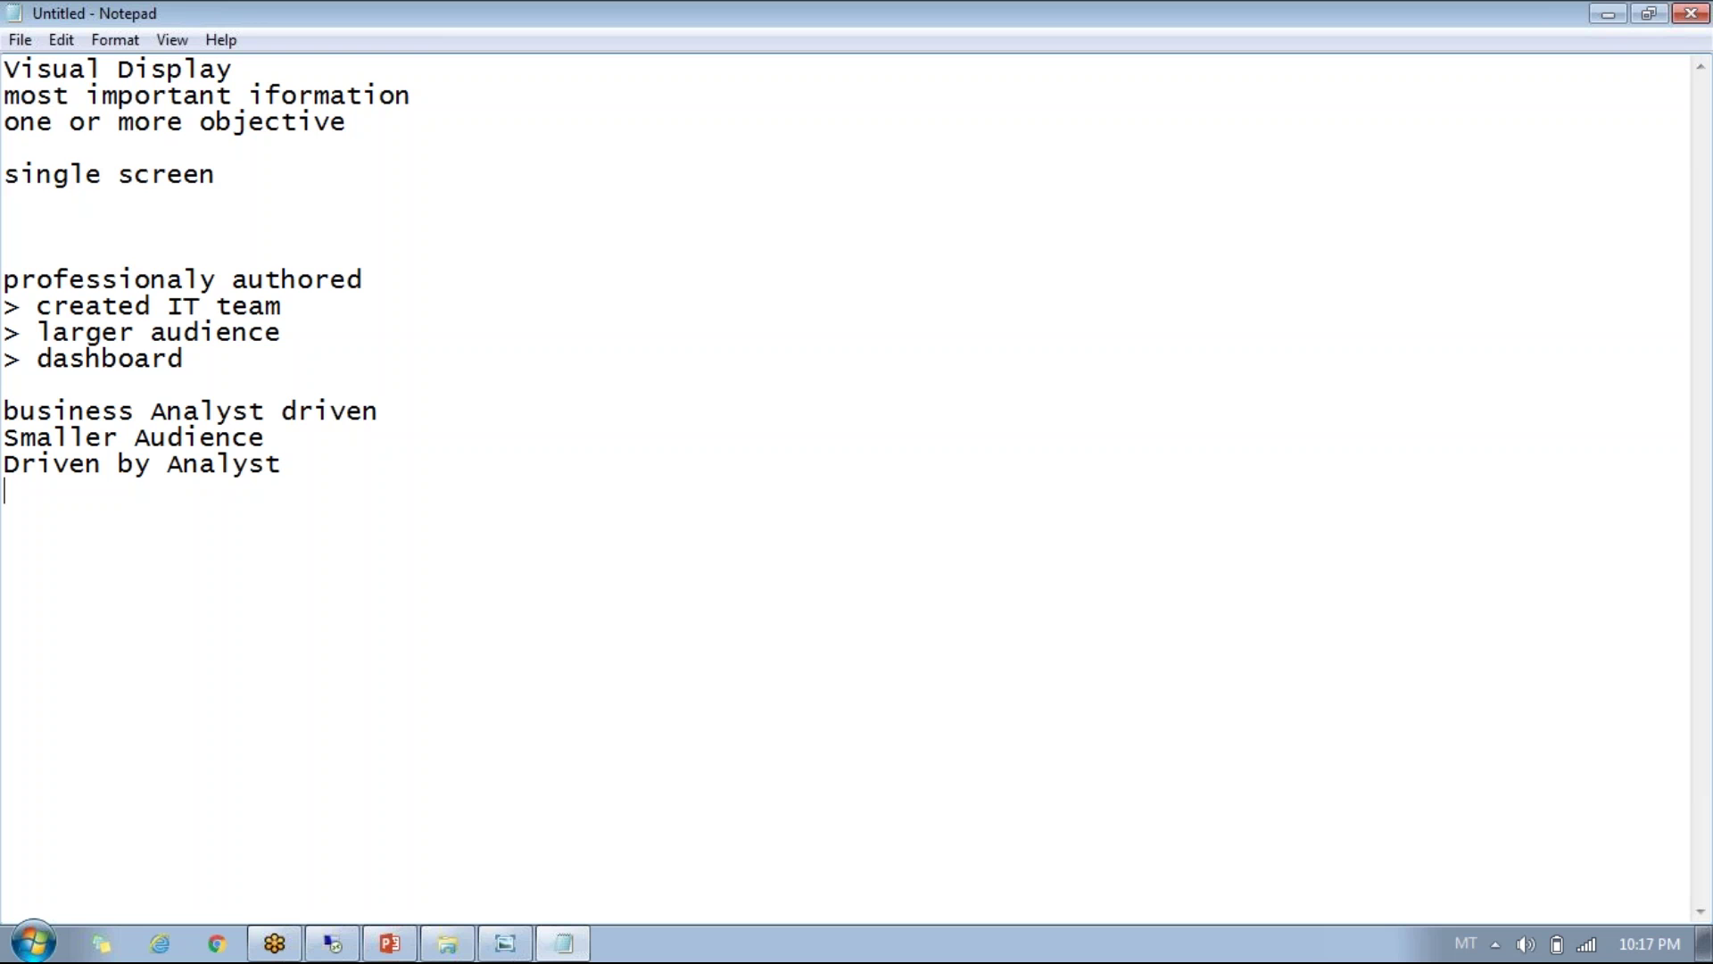
# Add the line "Lumira and Visual intellgence" to the end of the business Analyst driven section
pyautogui.write('Lumira and Ex')
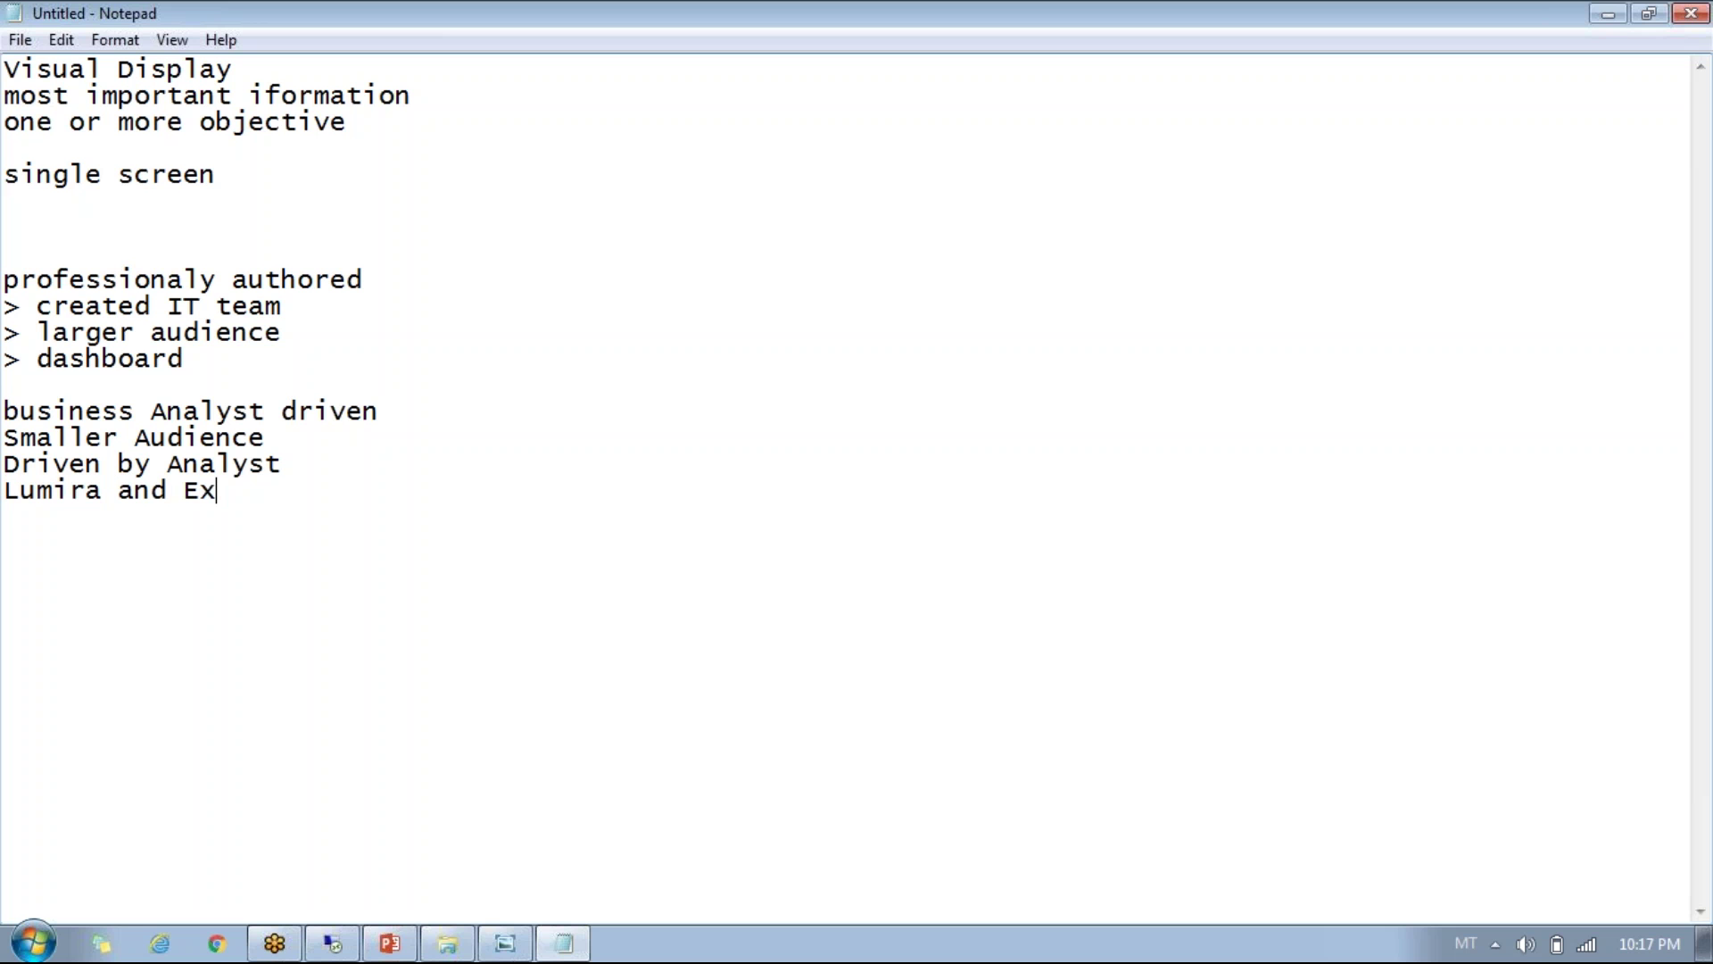
pyautogui.write('plorer')
pyautogui.press('BackSpace')
pyautogui.press('BackSpace')
pyautogui.press('BackSpace')
pyautogui.press('BackSpace')
pyautogui.press('BackSpace')
pyautogui.press('BackSpace')
pyautogui.press('BackSpace')
pyautogui.press('BackSpace')
pyautogui.write('Visual I')
pyautogui.press('BackSpace')
pyautogui.write('int')
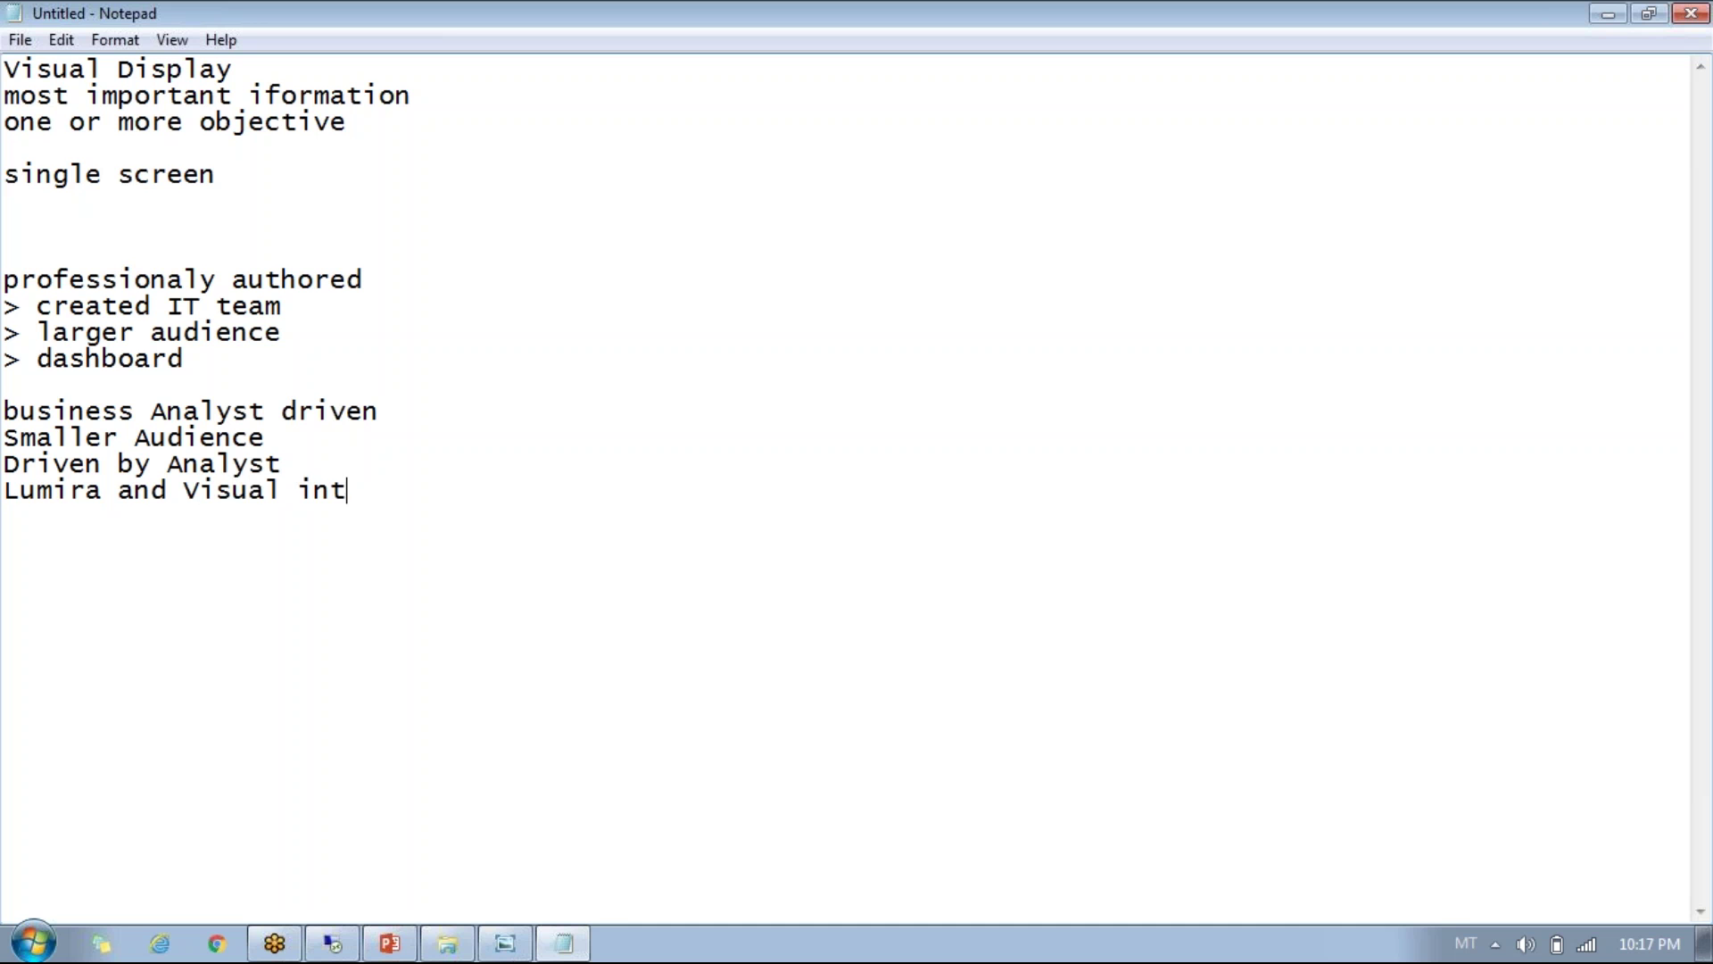
pyautogui.write('ellgence')
pyautogui.press('Return')
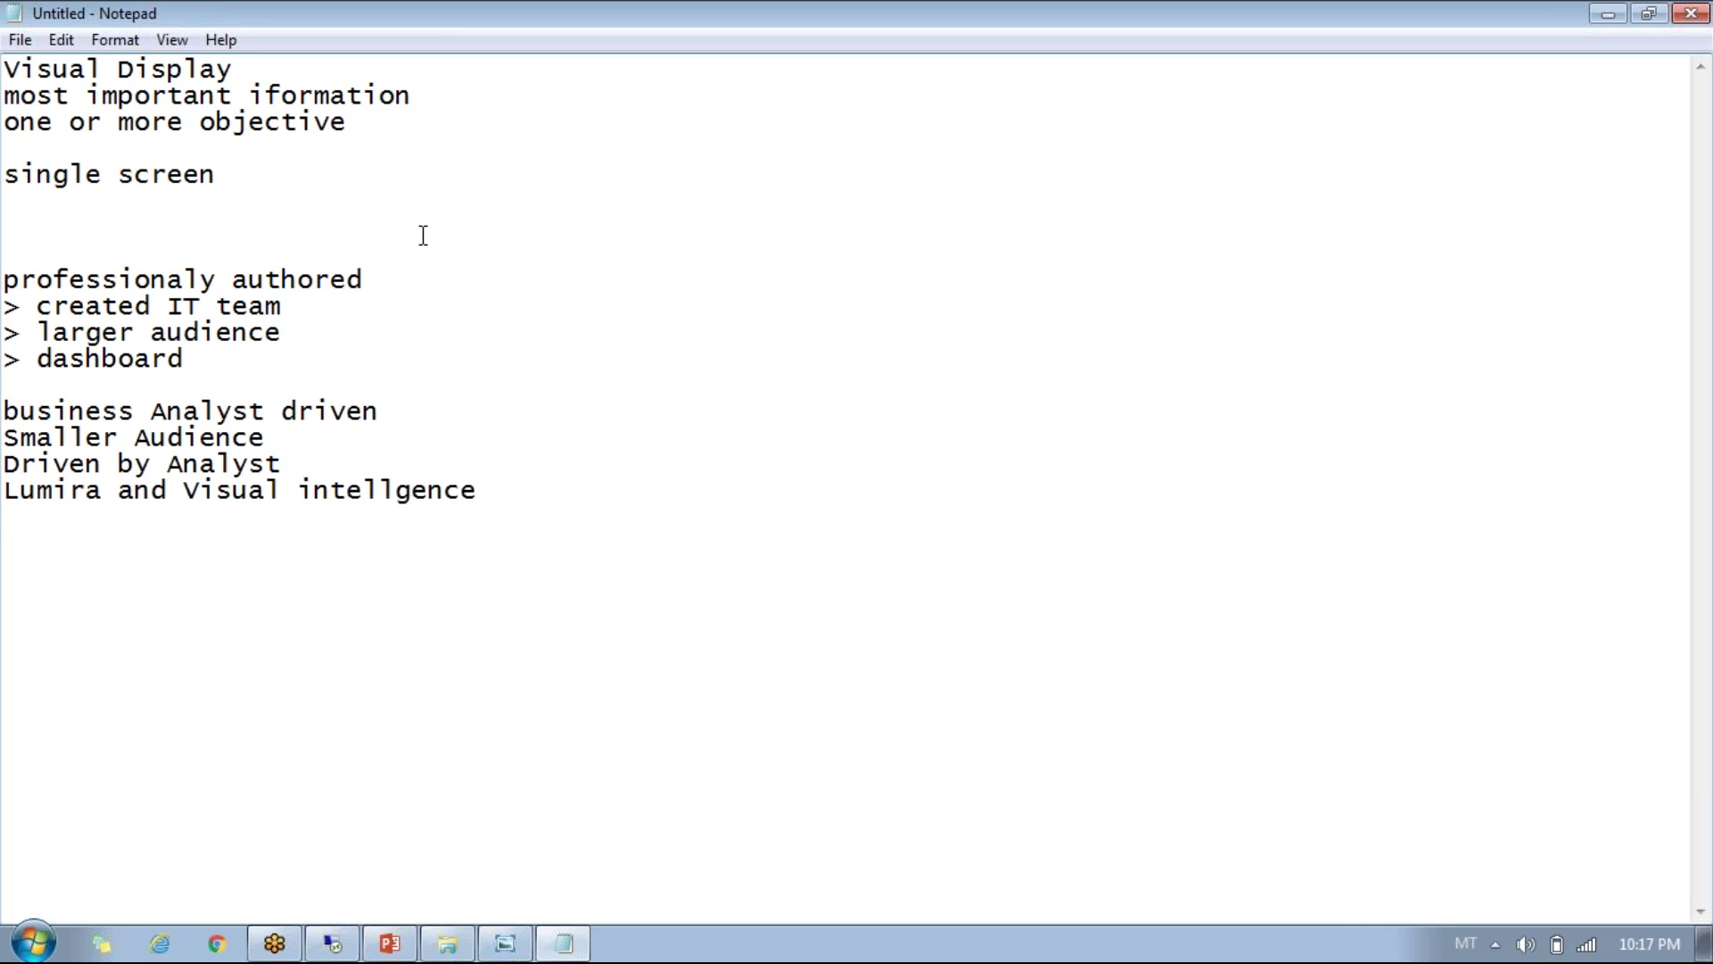
# Extend the dashboard entry with "(Xcelius), Performance Management"
pyautogui.click(227, 355)
pyautogui.write('(Xcelius')
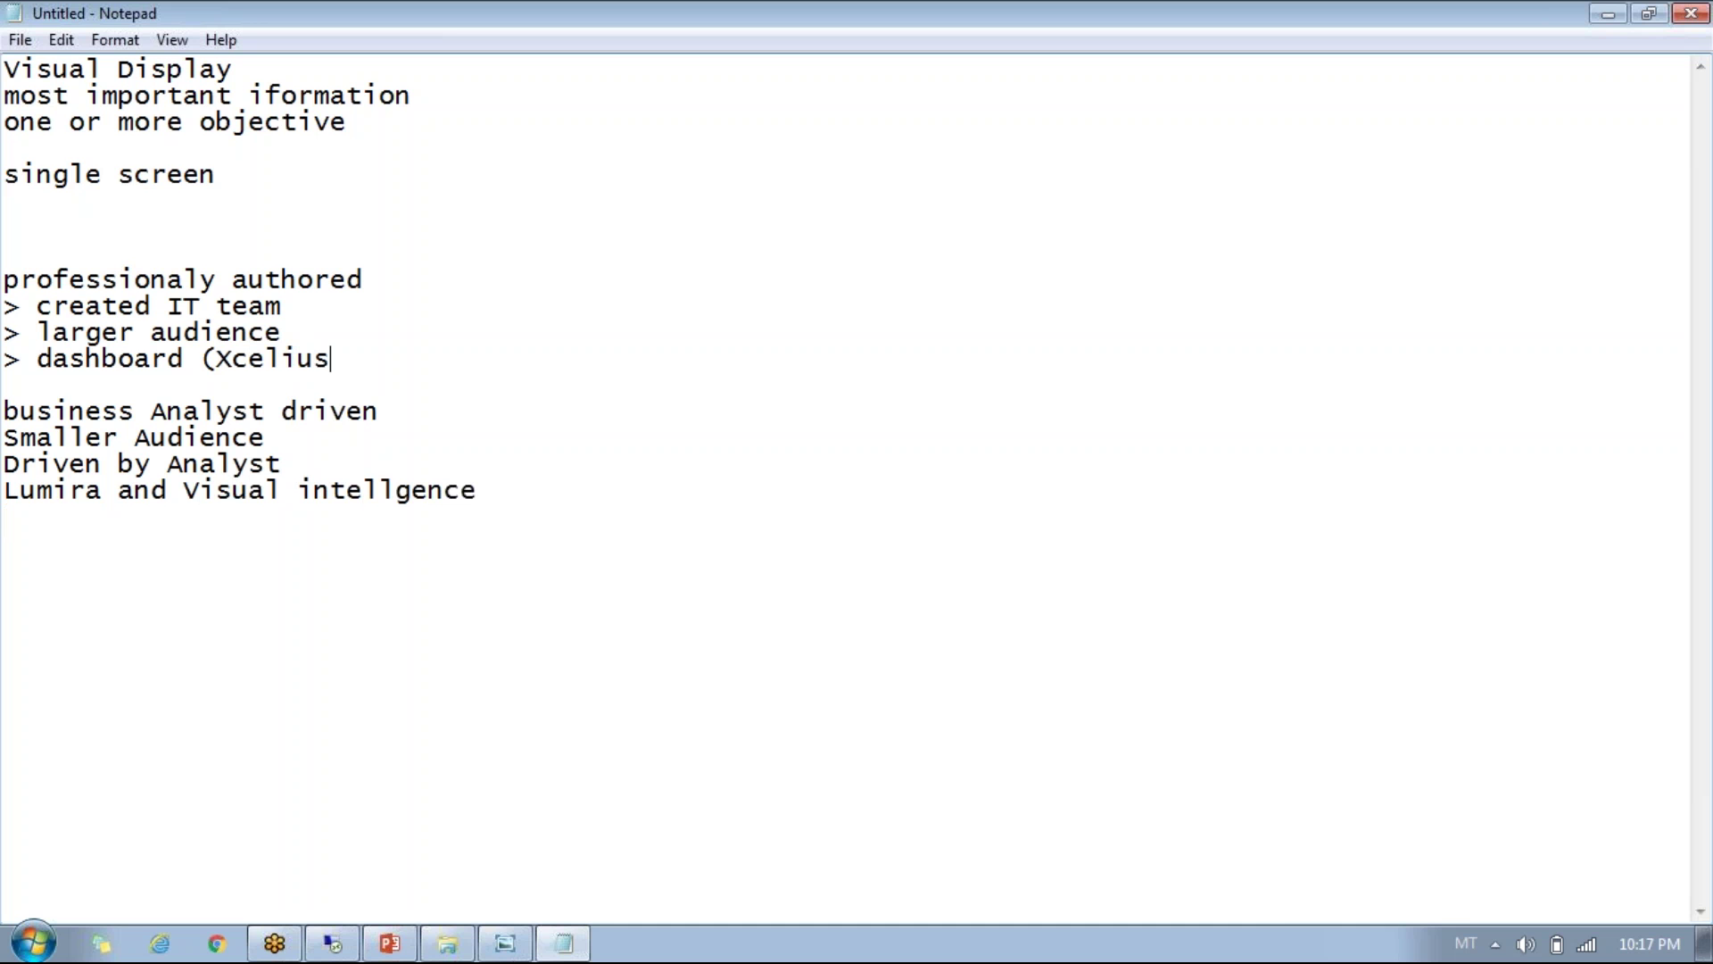
pyautogui.write('), Performance Management')
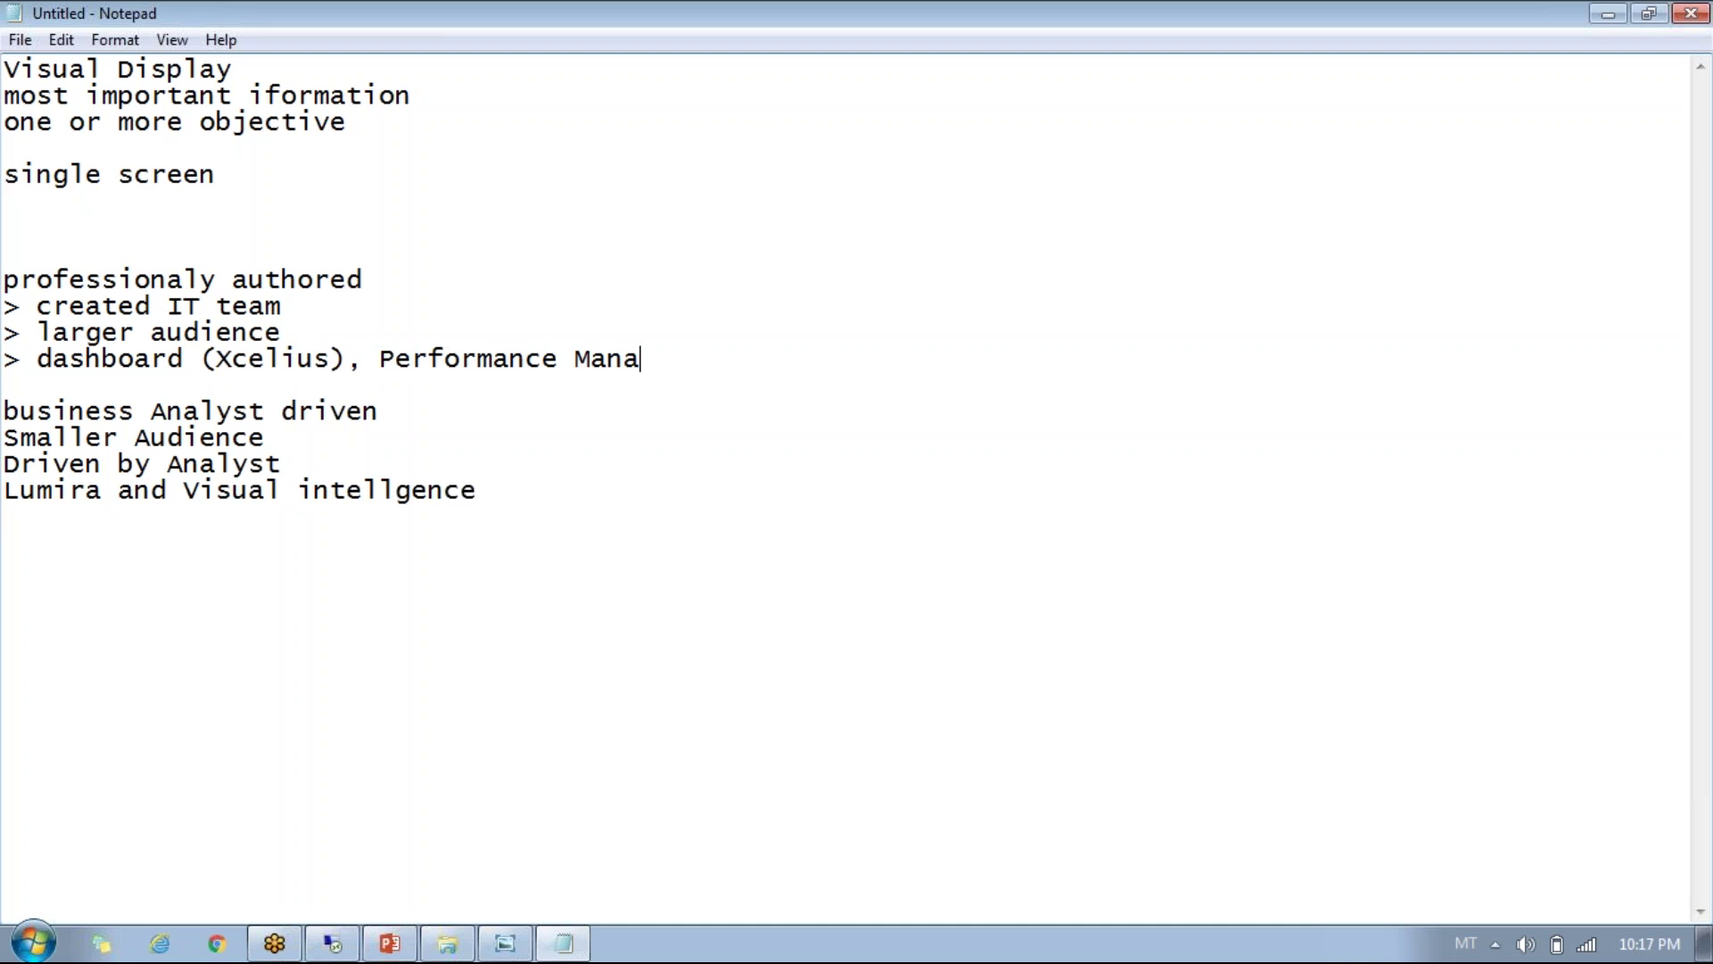
# Write a section headed "Self Service" below the Lumira line, with the lines "business" and "Explorer"
pyautogui.press('Down')
pyautogui.press('Down')
pyautogui.write('Self Ser')
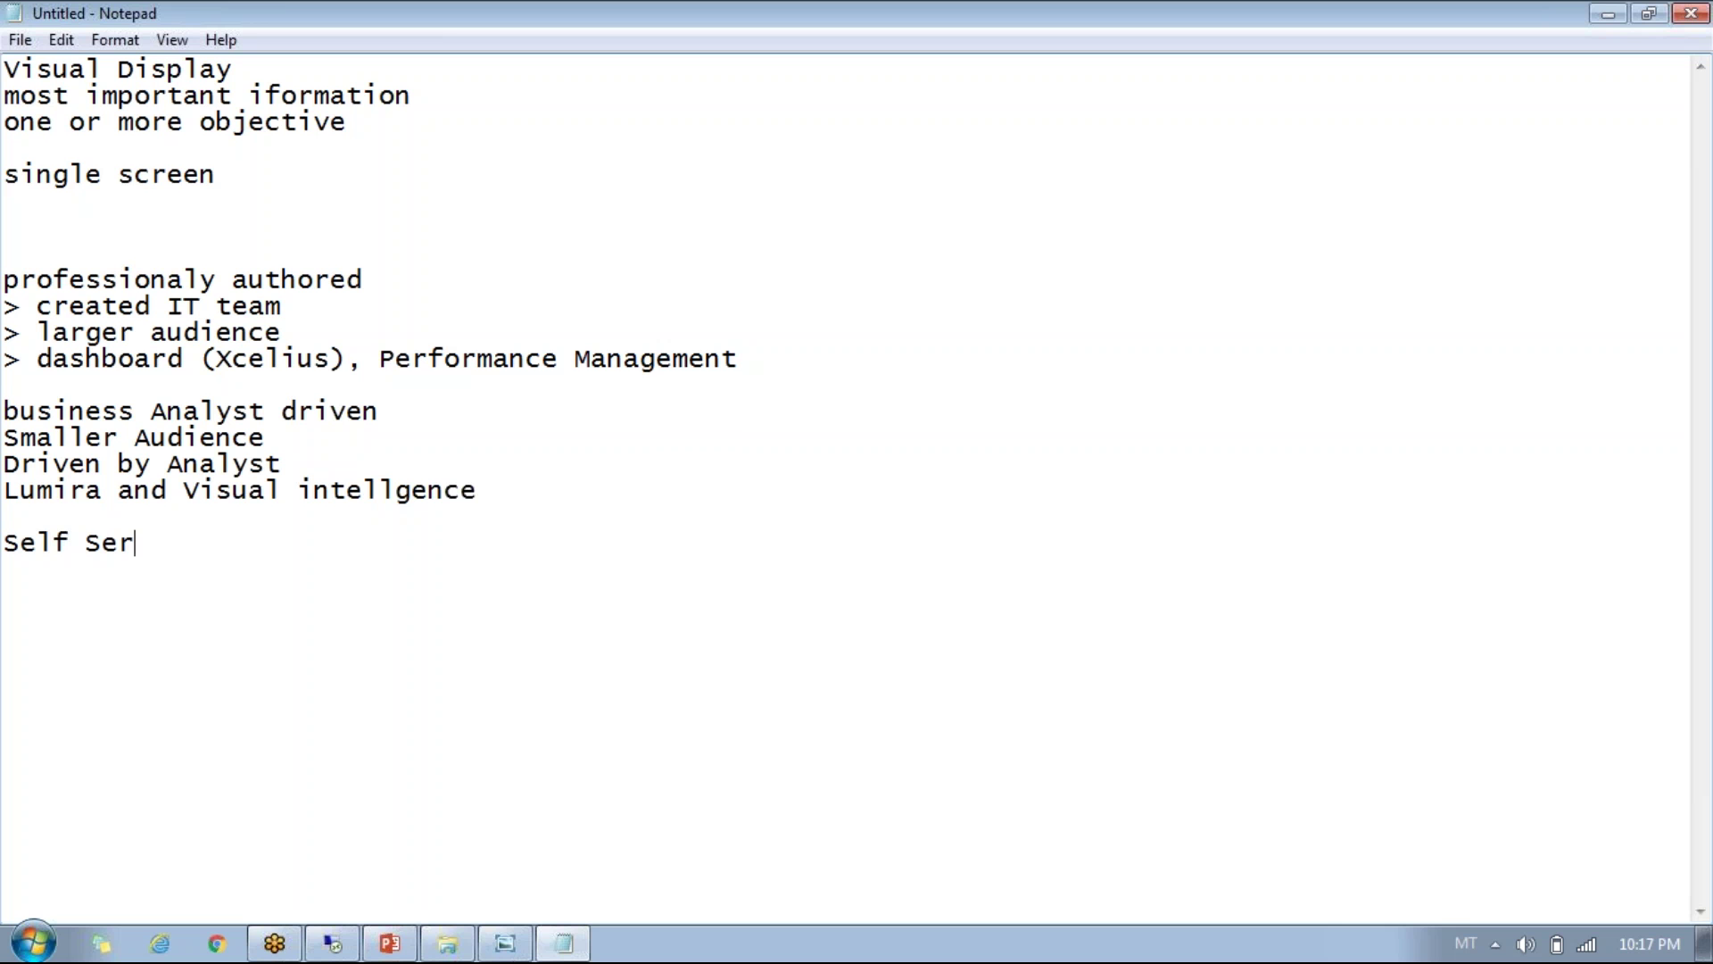
pyautogui.write('ive')
pyautogui.press('BackSpace')
pyautogui.press('BackSpace')
pyautogui.press('BackSpace')
pyautogui.write('vice')
pyautogui.press('Return')
pyautogui.write('bus')
pyautogui.press('BackSpace')
pyautogui.write('sines')
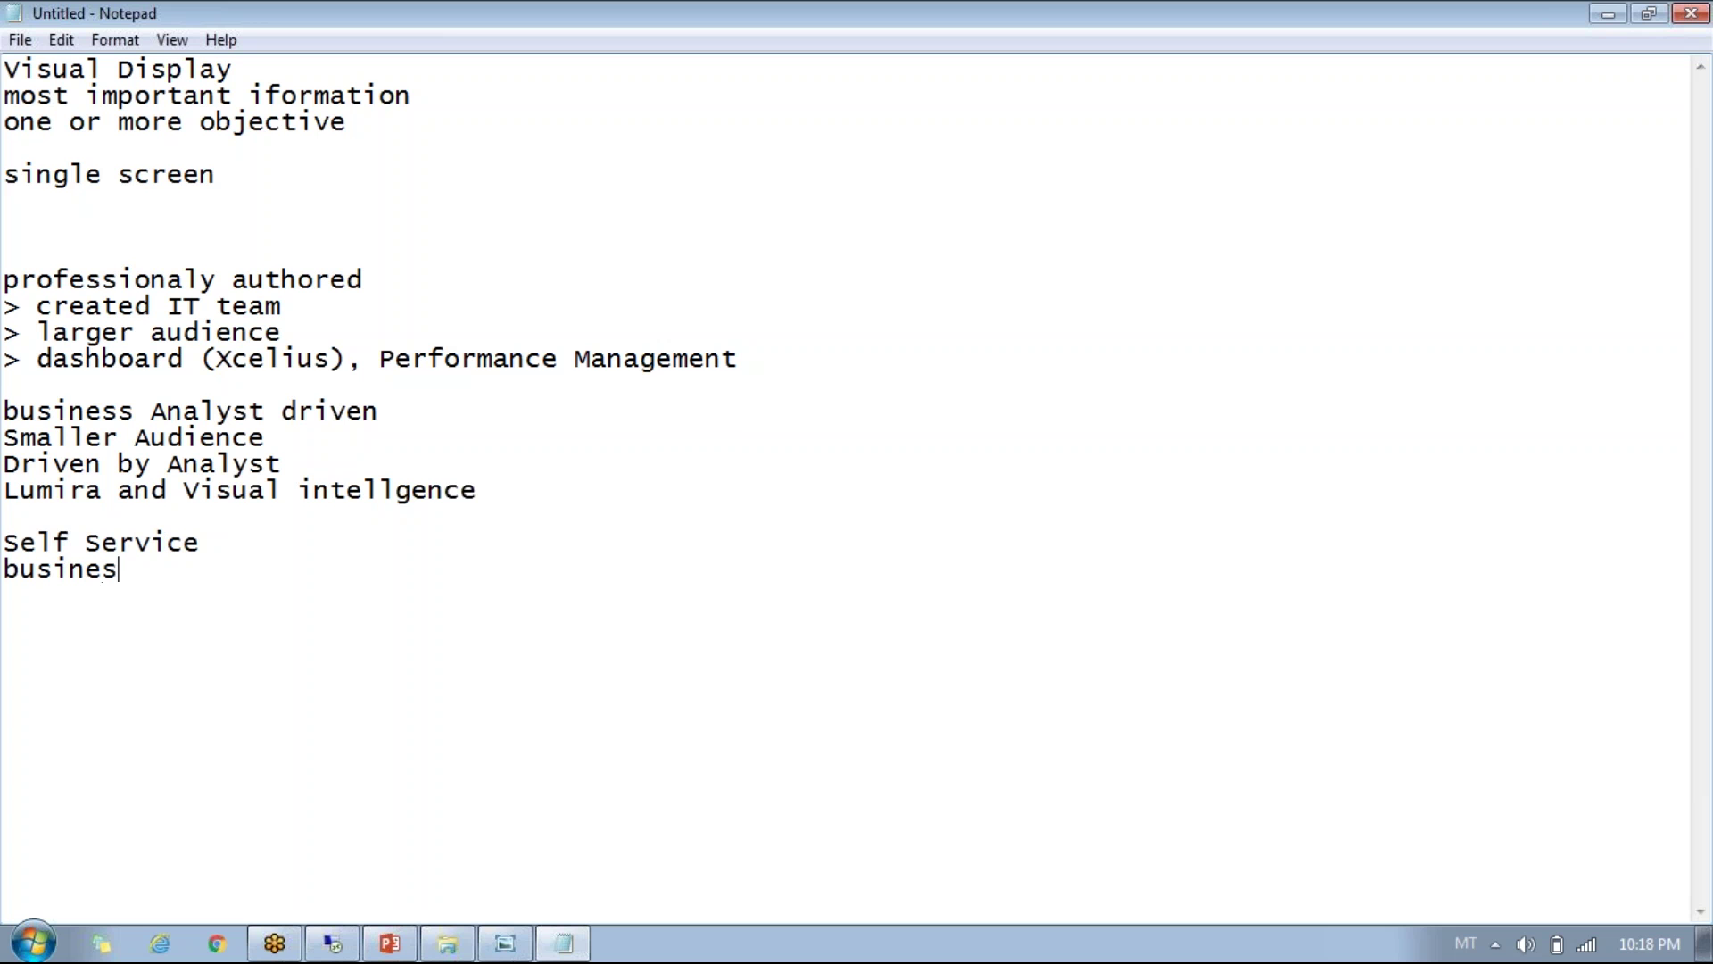
pyautogui.write('s')
pyautogui.write('Ep')
pyautogui.press('BackSpace')
pyautogui.write('xplorer')
pyautogui.press('Return')
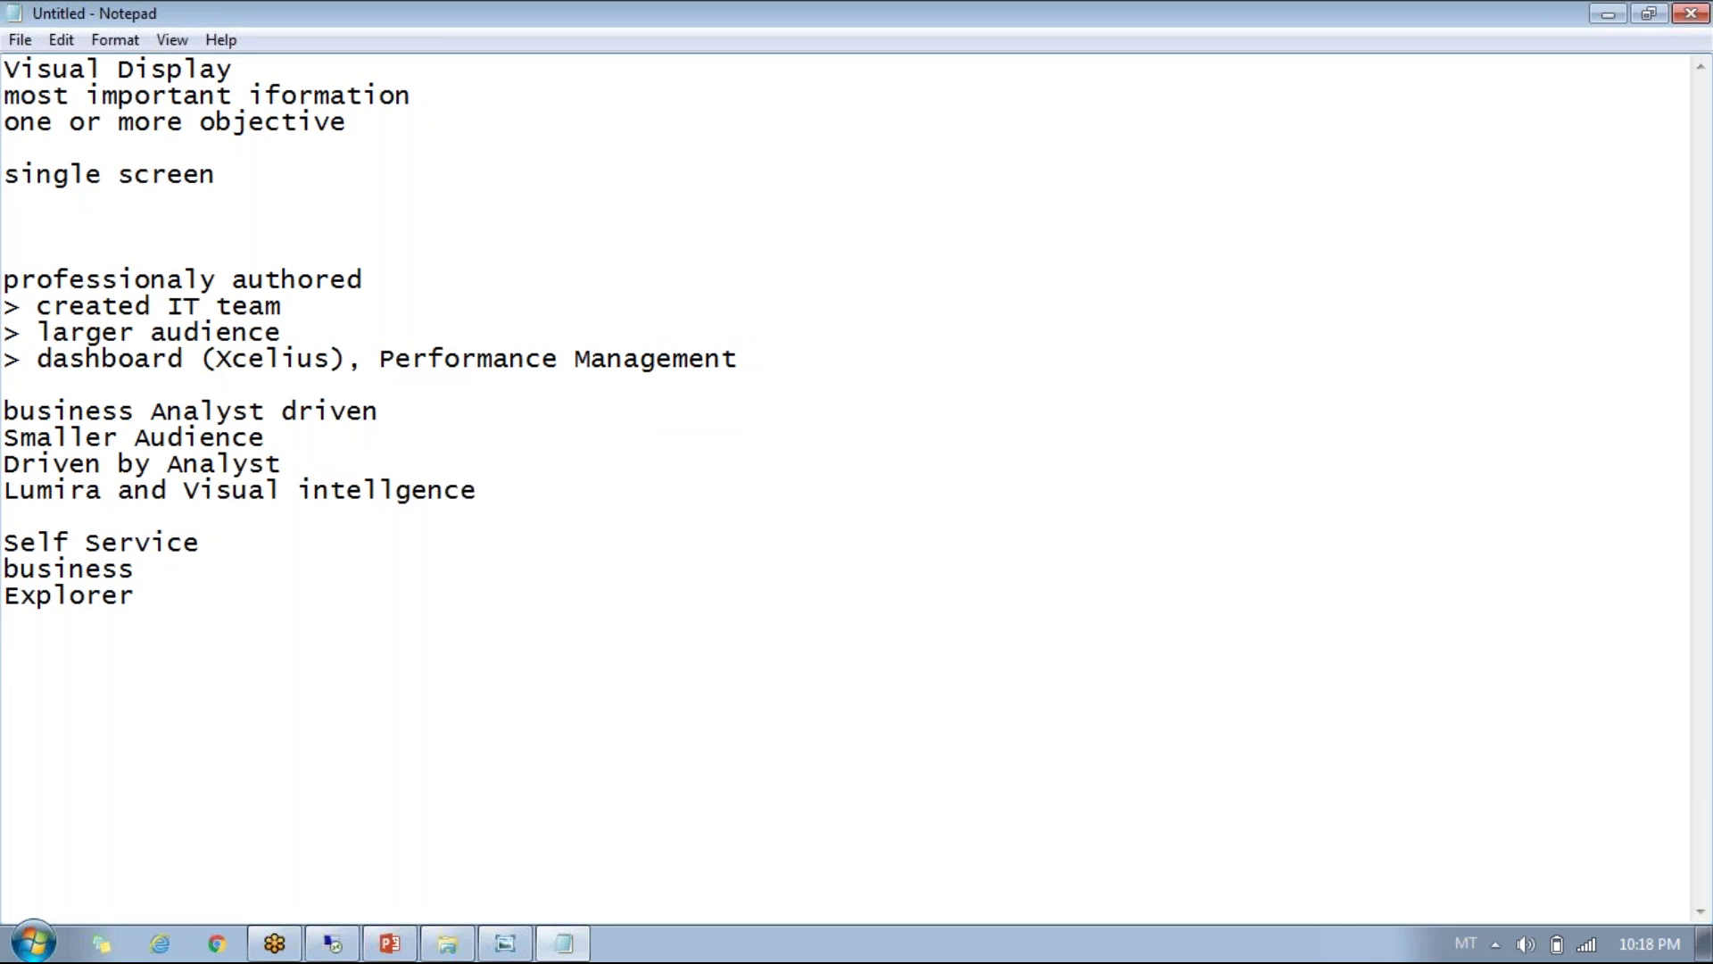
# Insert the entry "> Design" directly below the dashboard entry in the professionaly authored section
pyautogui.press('Return')
pyautogui.press('Return')
pyautogui.press('BackSpace')
pyautogui.press('Up')
pyautogui.press('Left')
pyautogui.press('Return')
pyautogui.write('> Desi')
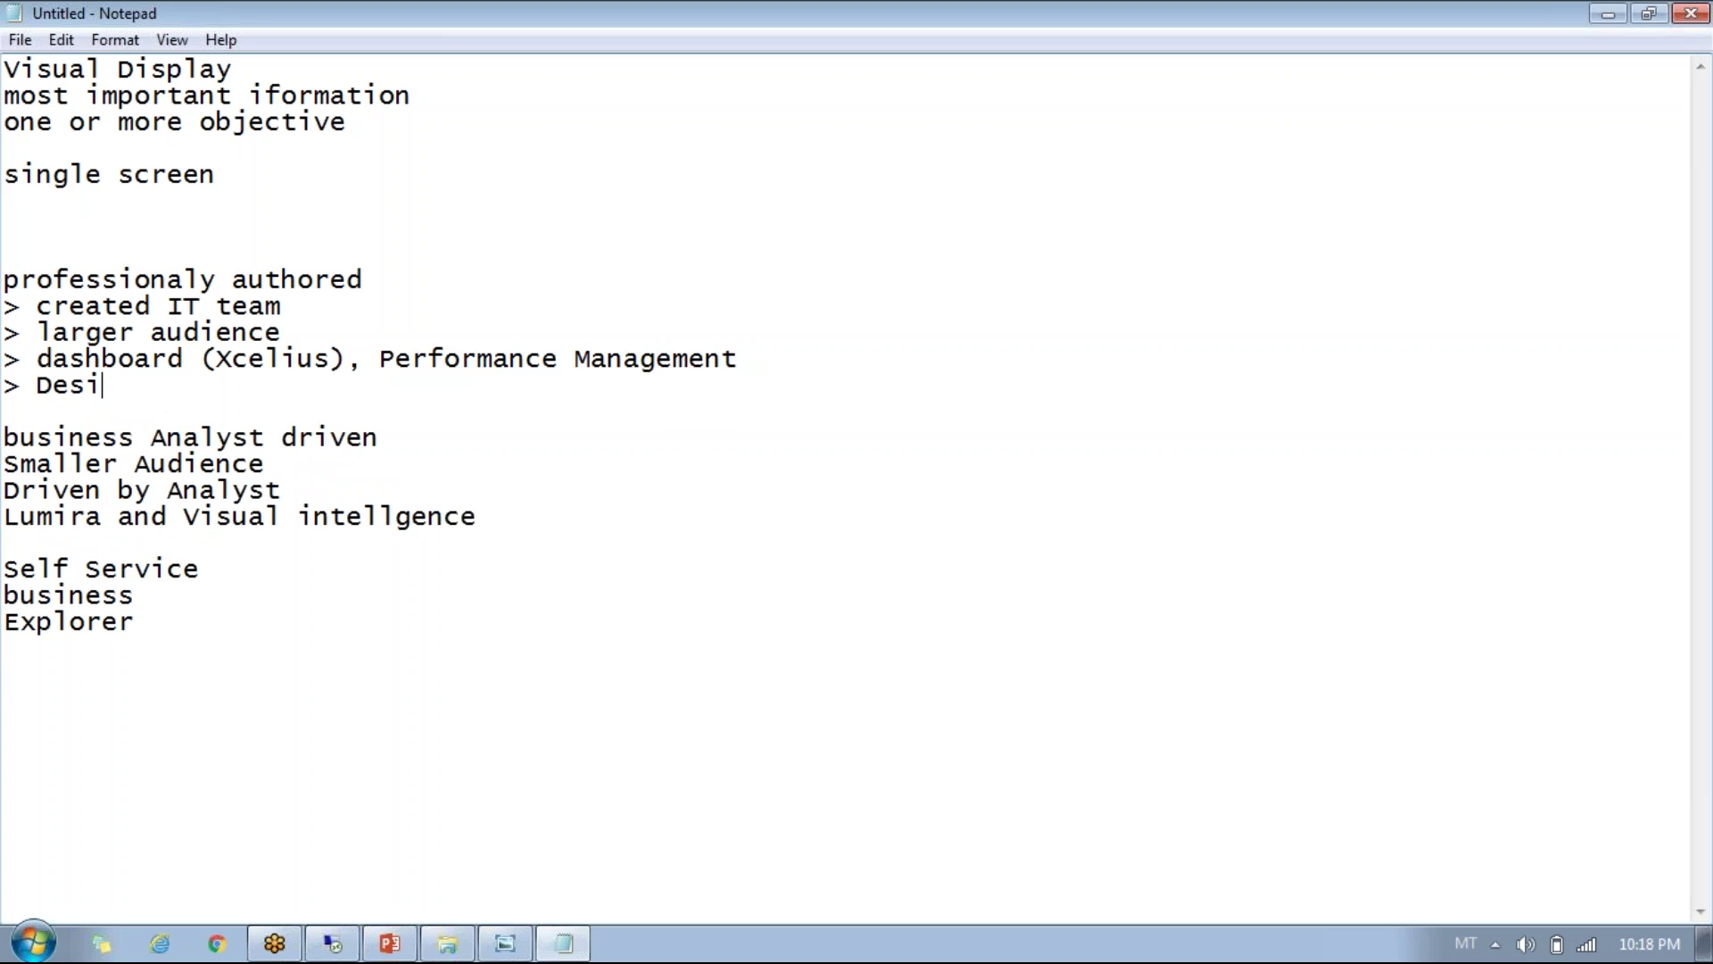
pyautogui.write('gn')
# Highlight "dashboard (Xcelius)" in the notes and add the line "SAP Design Studio 1.6" below the Self Service section
pyautogui.moveTo(348, 358); pyautogui.dragTo(44, 357)
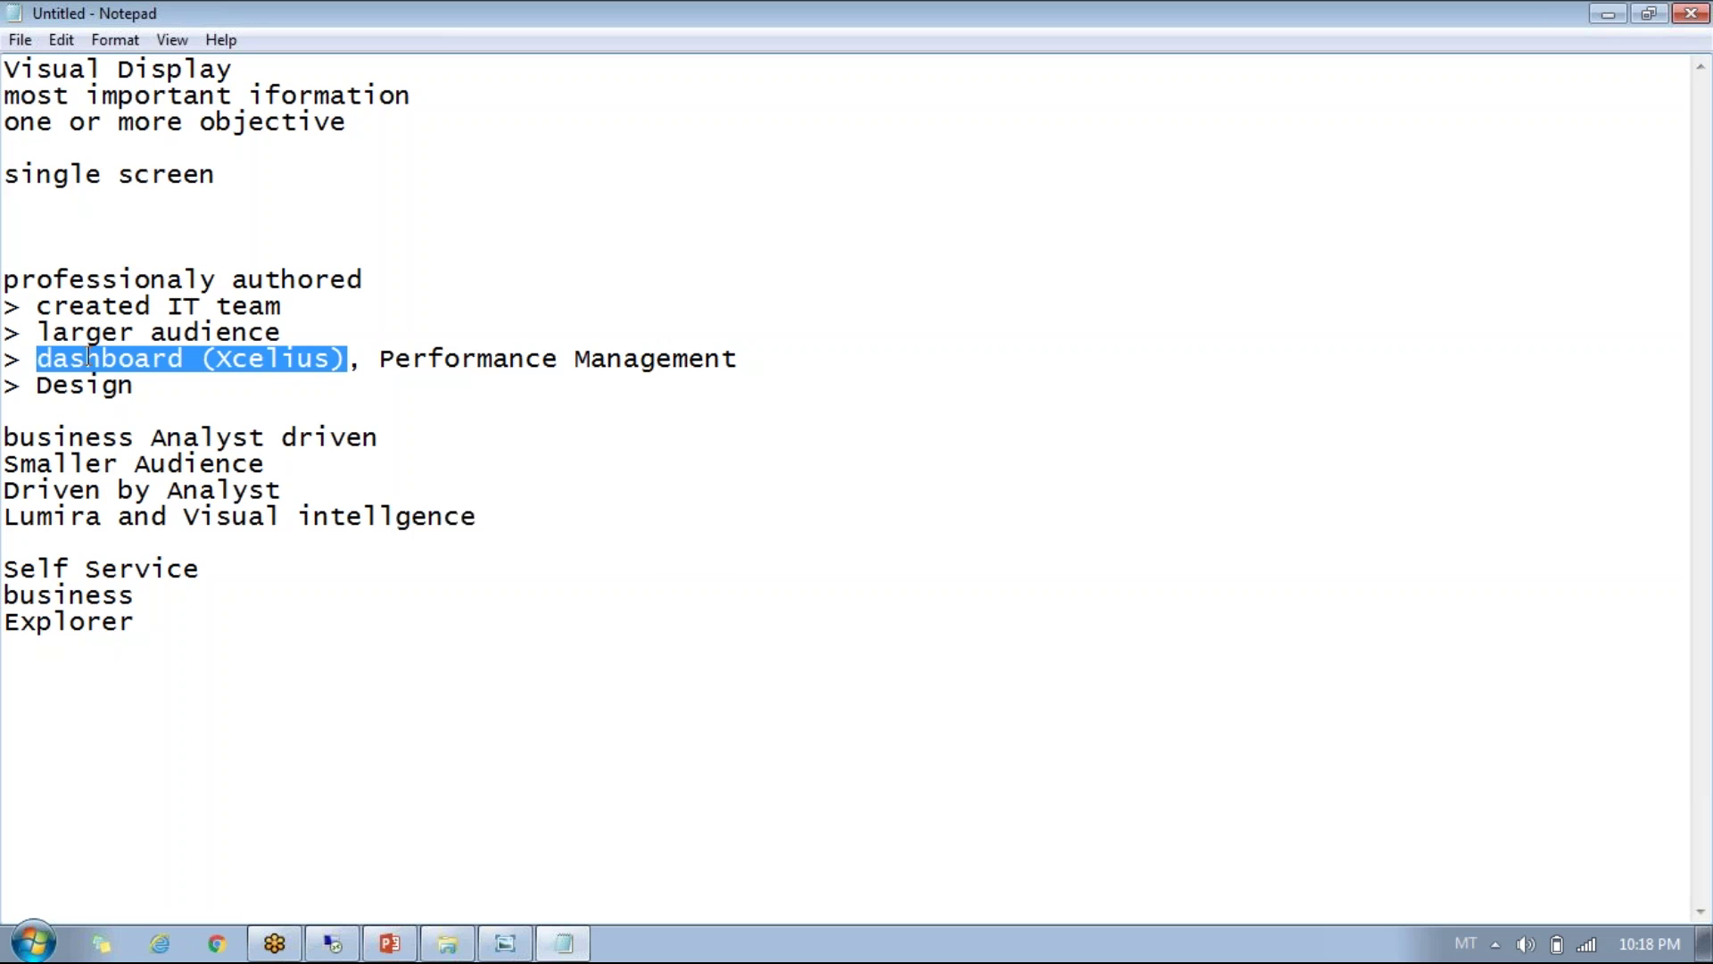
pyautogui.press('Down')
pyautogui.press('Down')
pyautogui.press('Down')
pyautogui.press('Down')
pyautogui.press('Down')
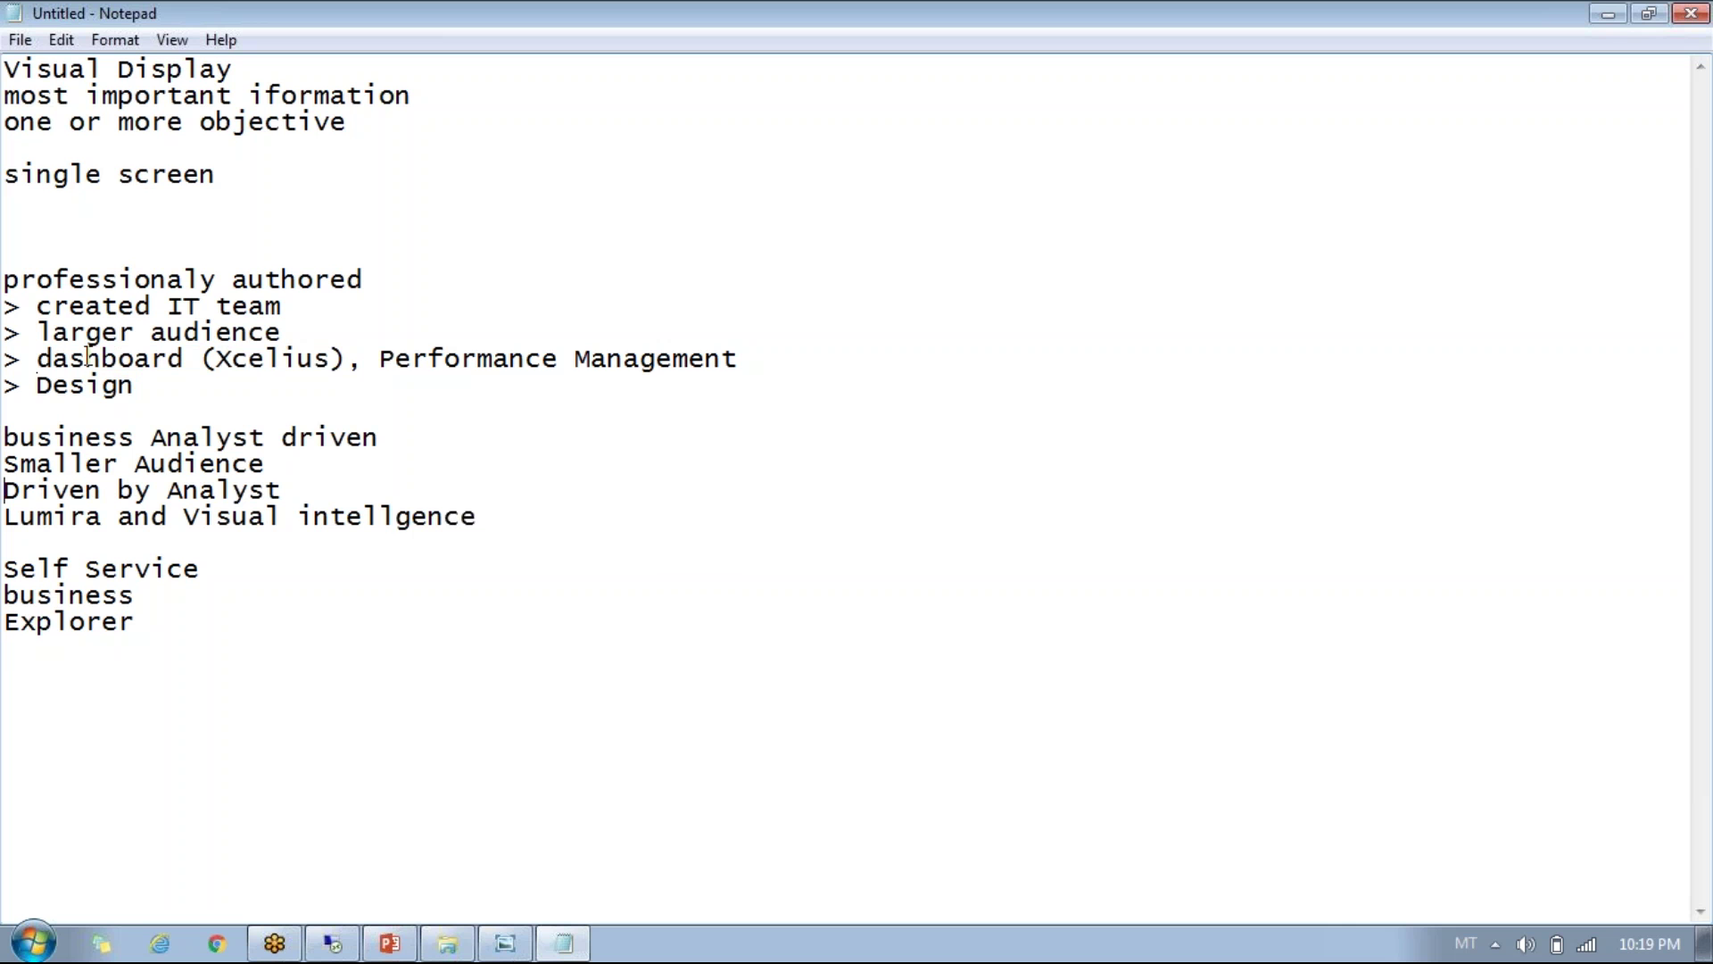
pyautogui.write('SAP Design St')
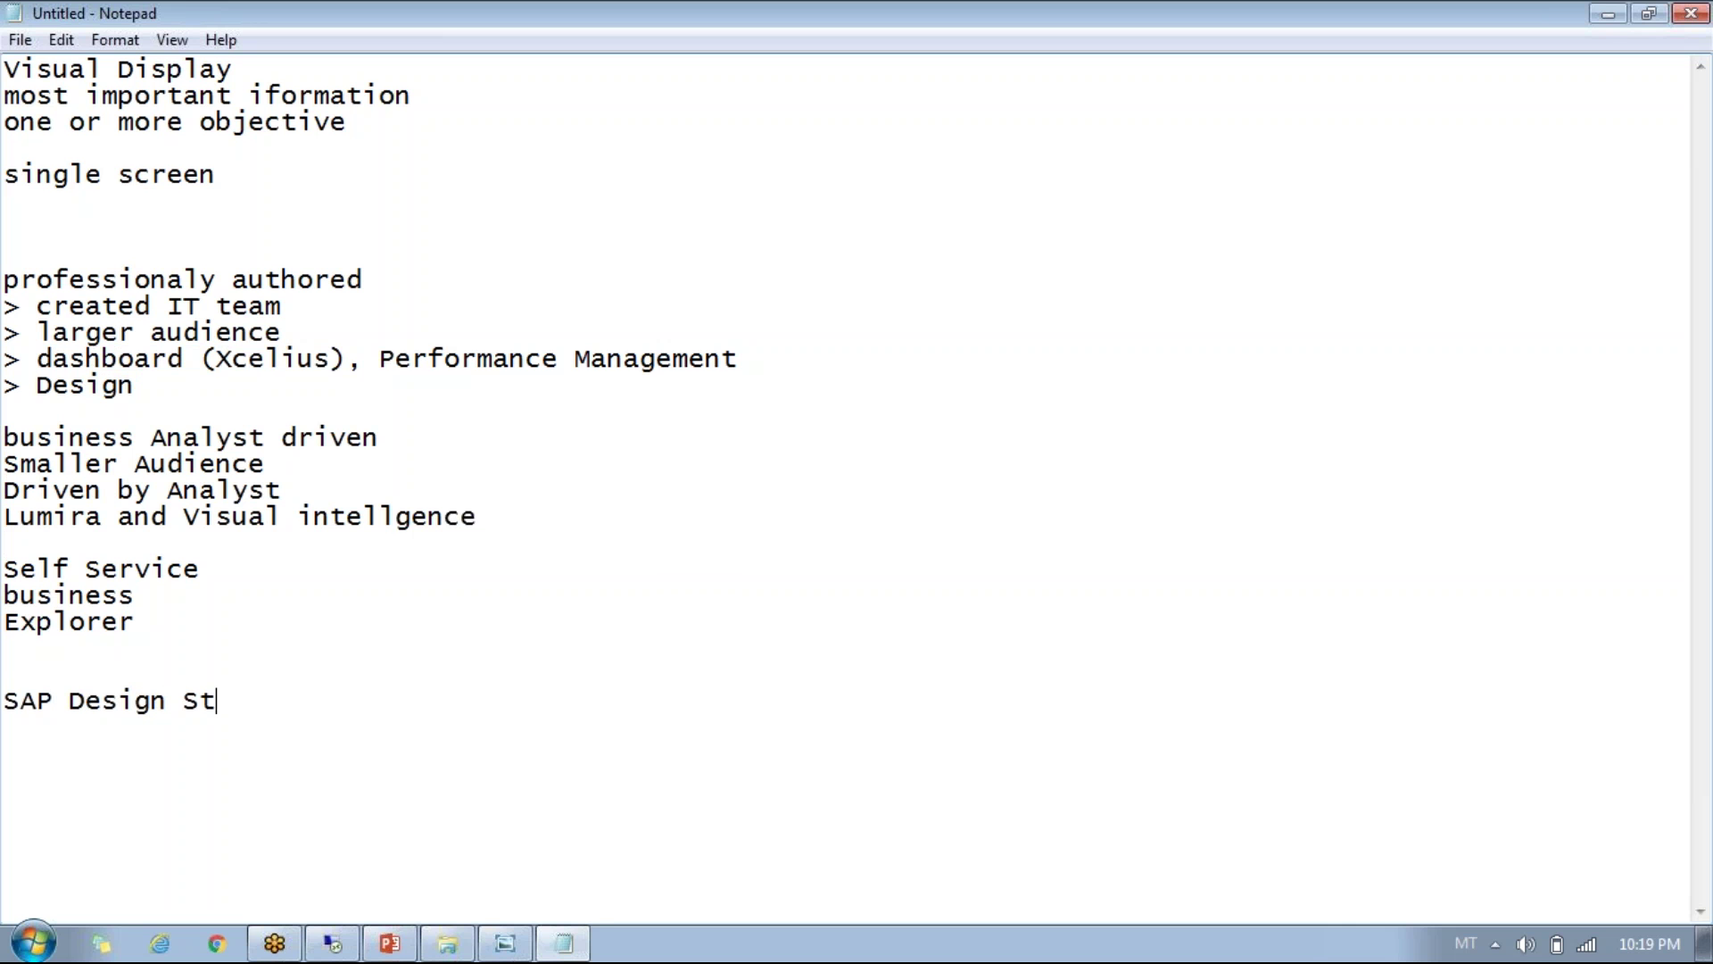
pyautogui.write('udio 1.6')
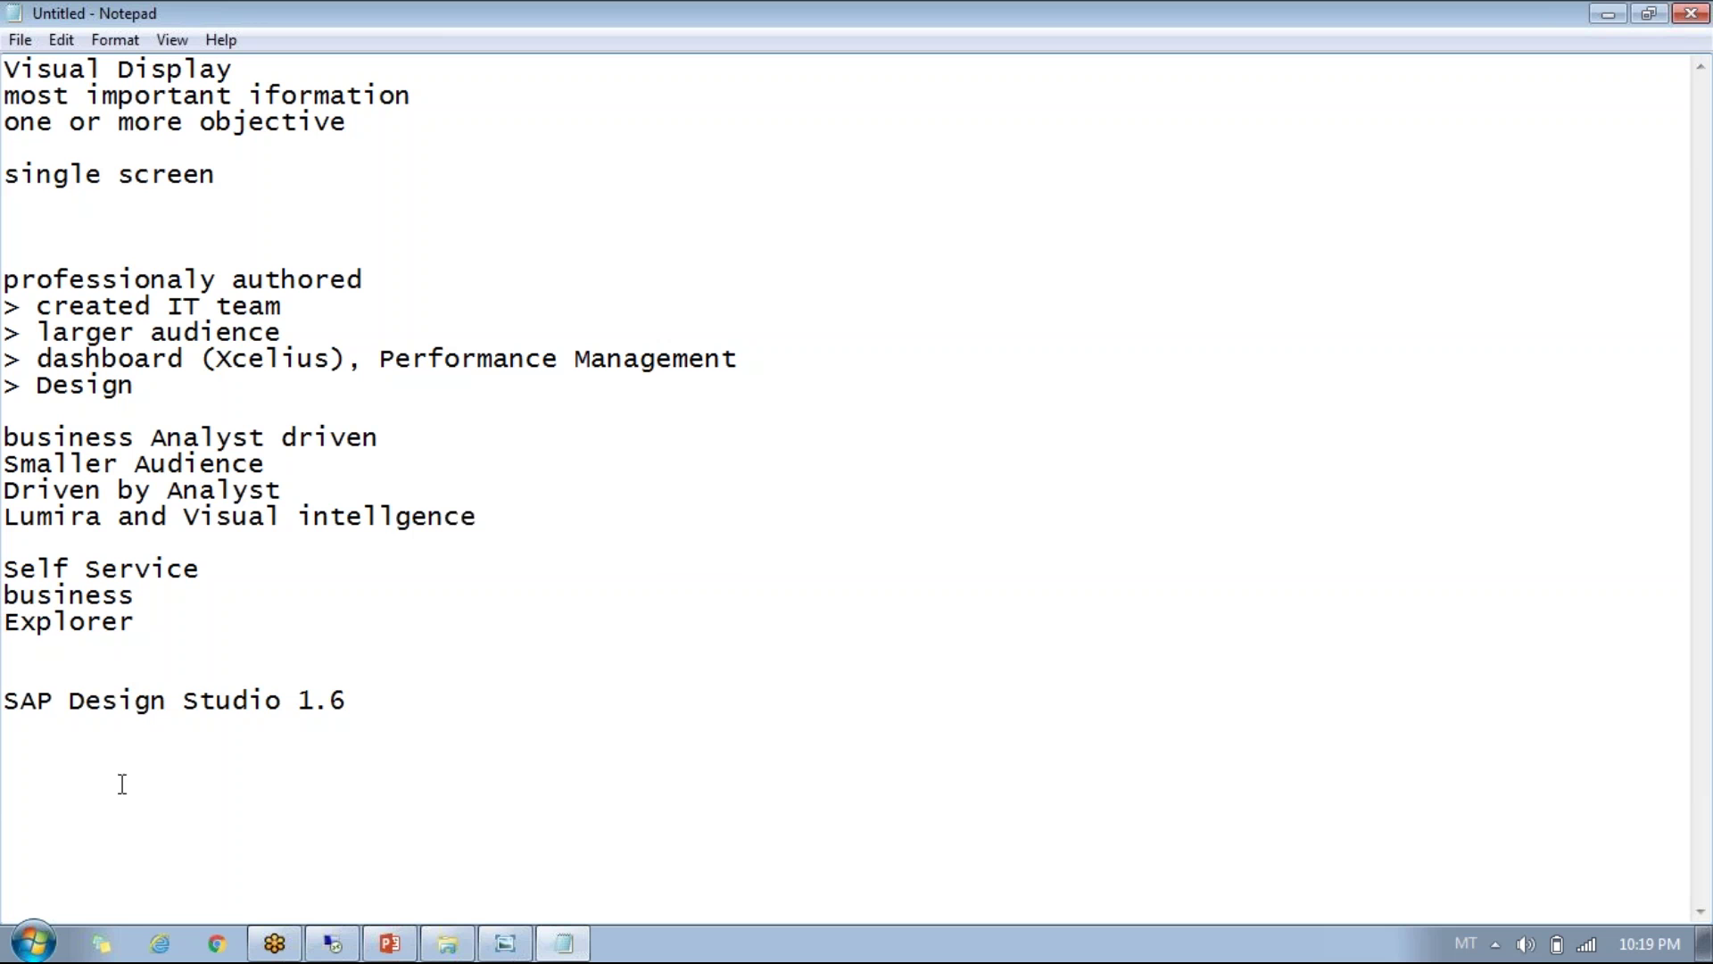
# Switch to the remote desktop session running SAP Design Studio and open a new blank Notepad document there
pyautogui.click(332, 944)
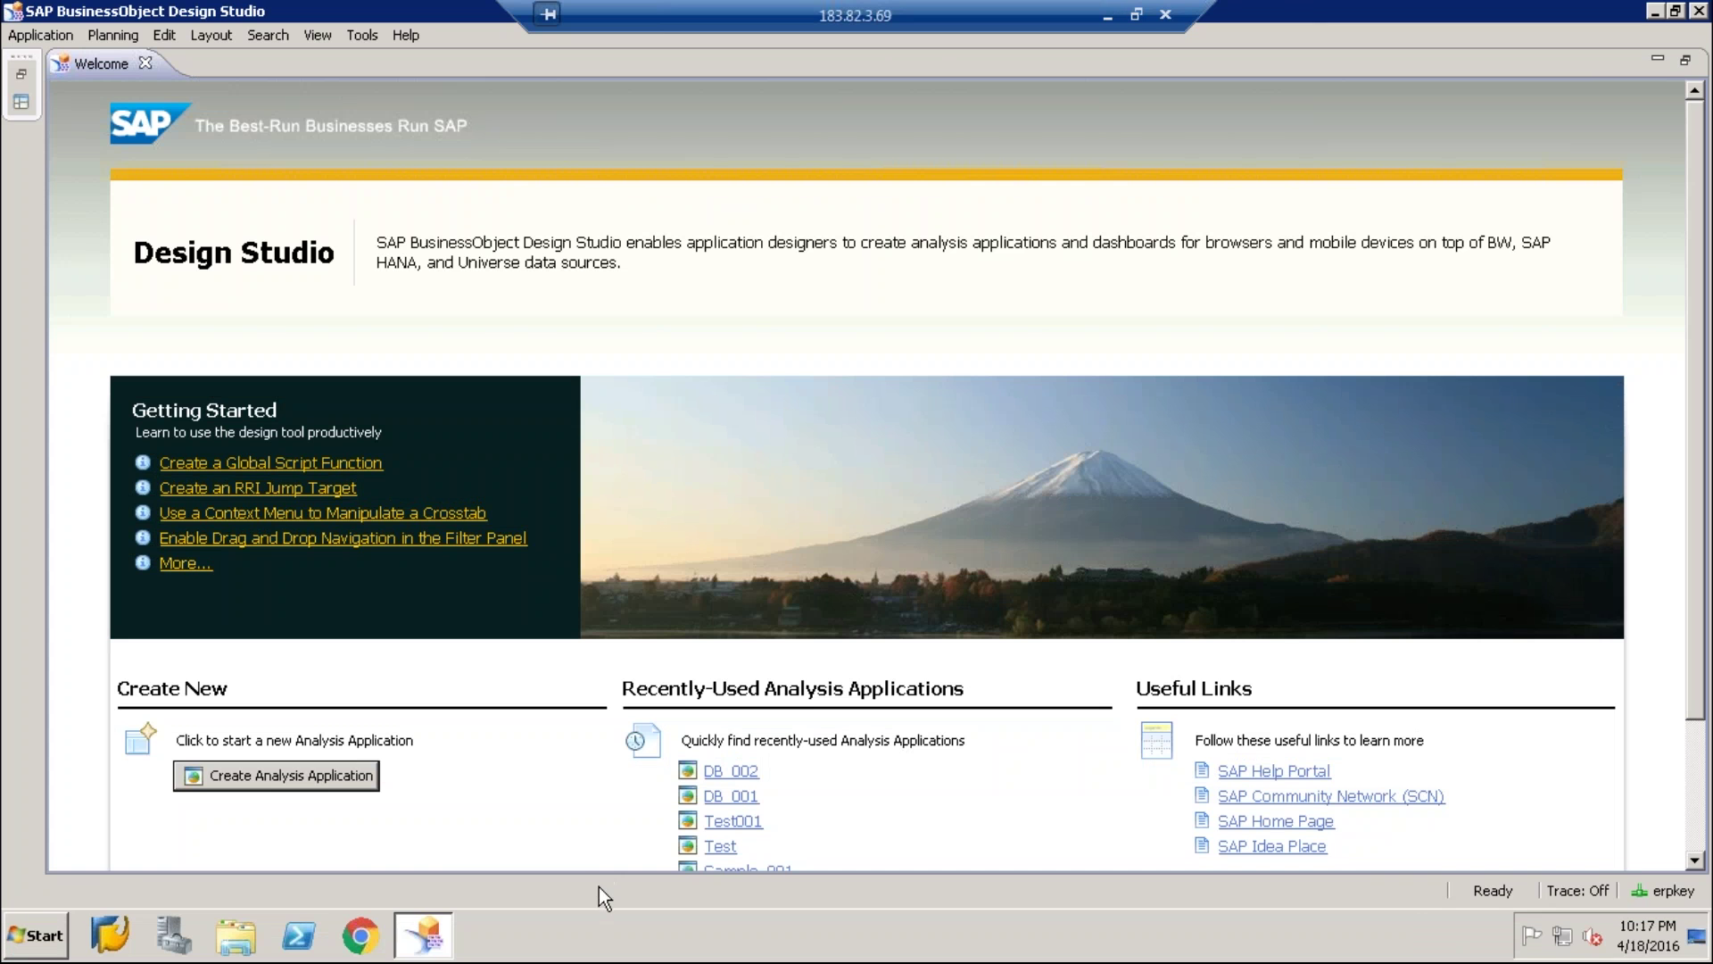
pyautogui.click(18, 953)
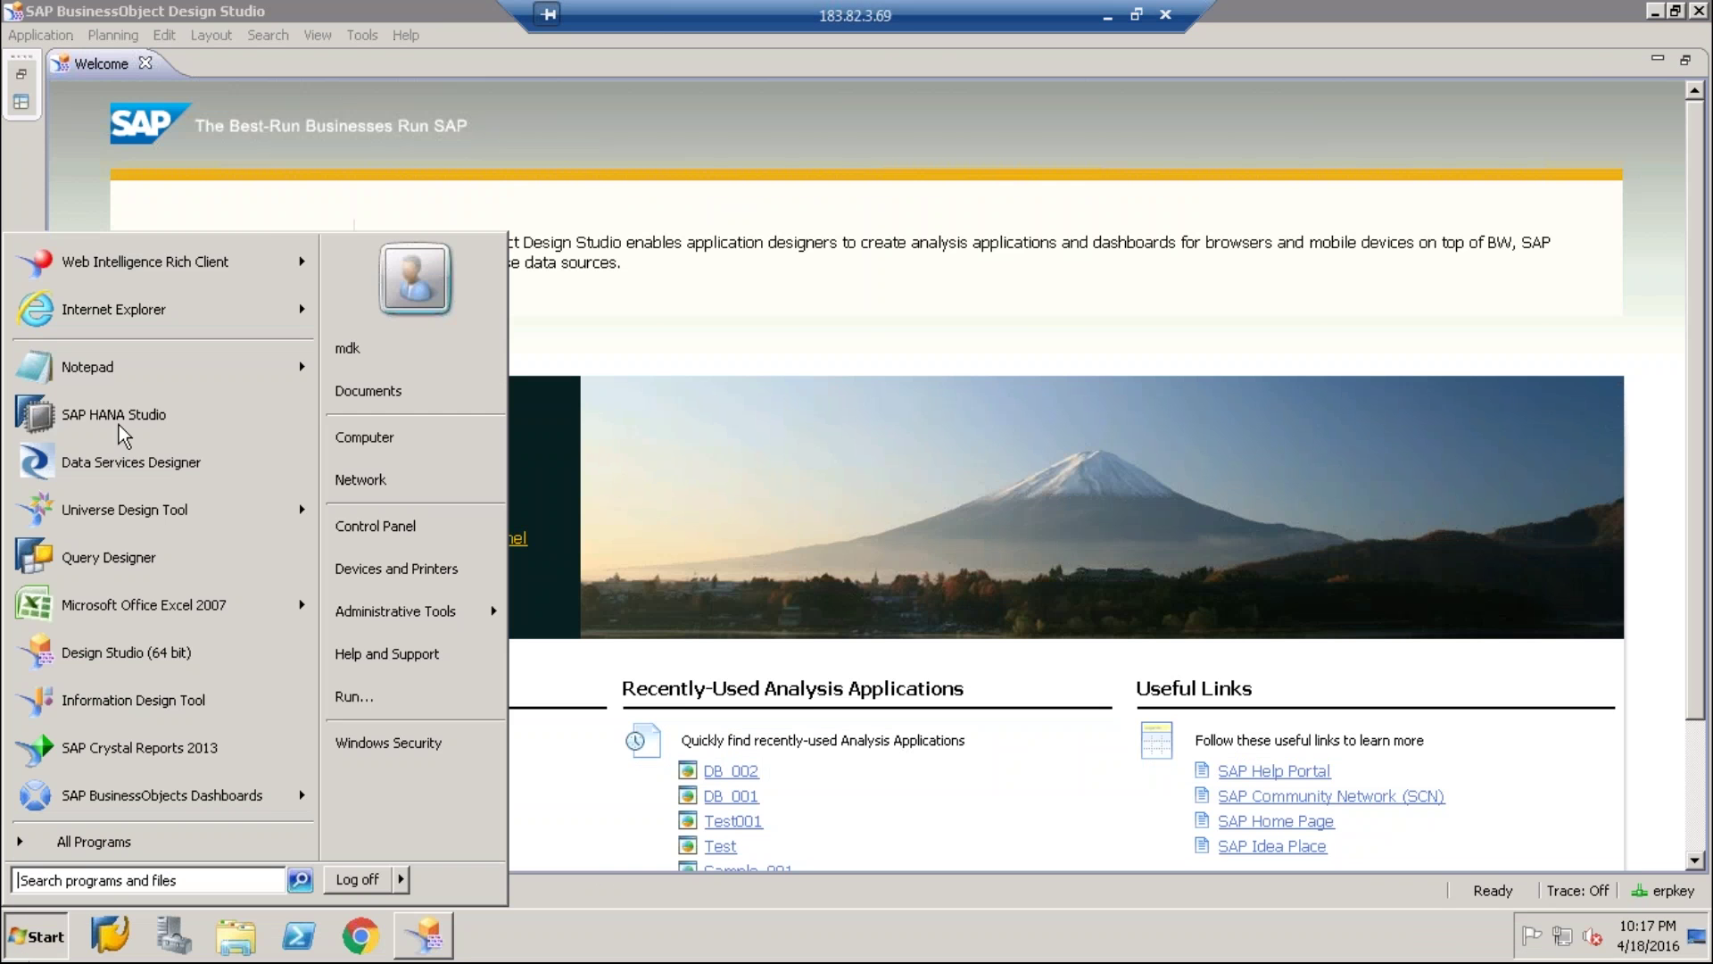
pyautogui.click(110, 369)
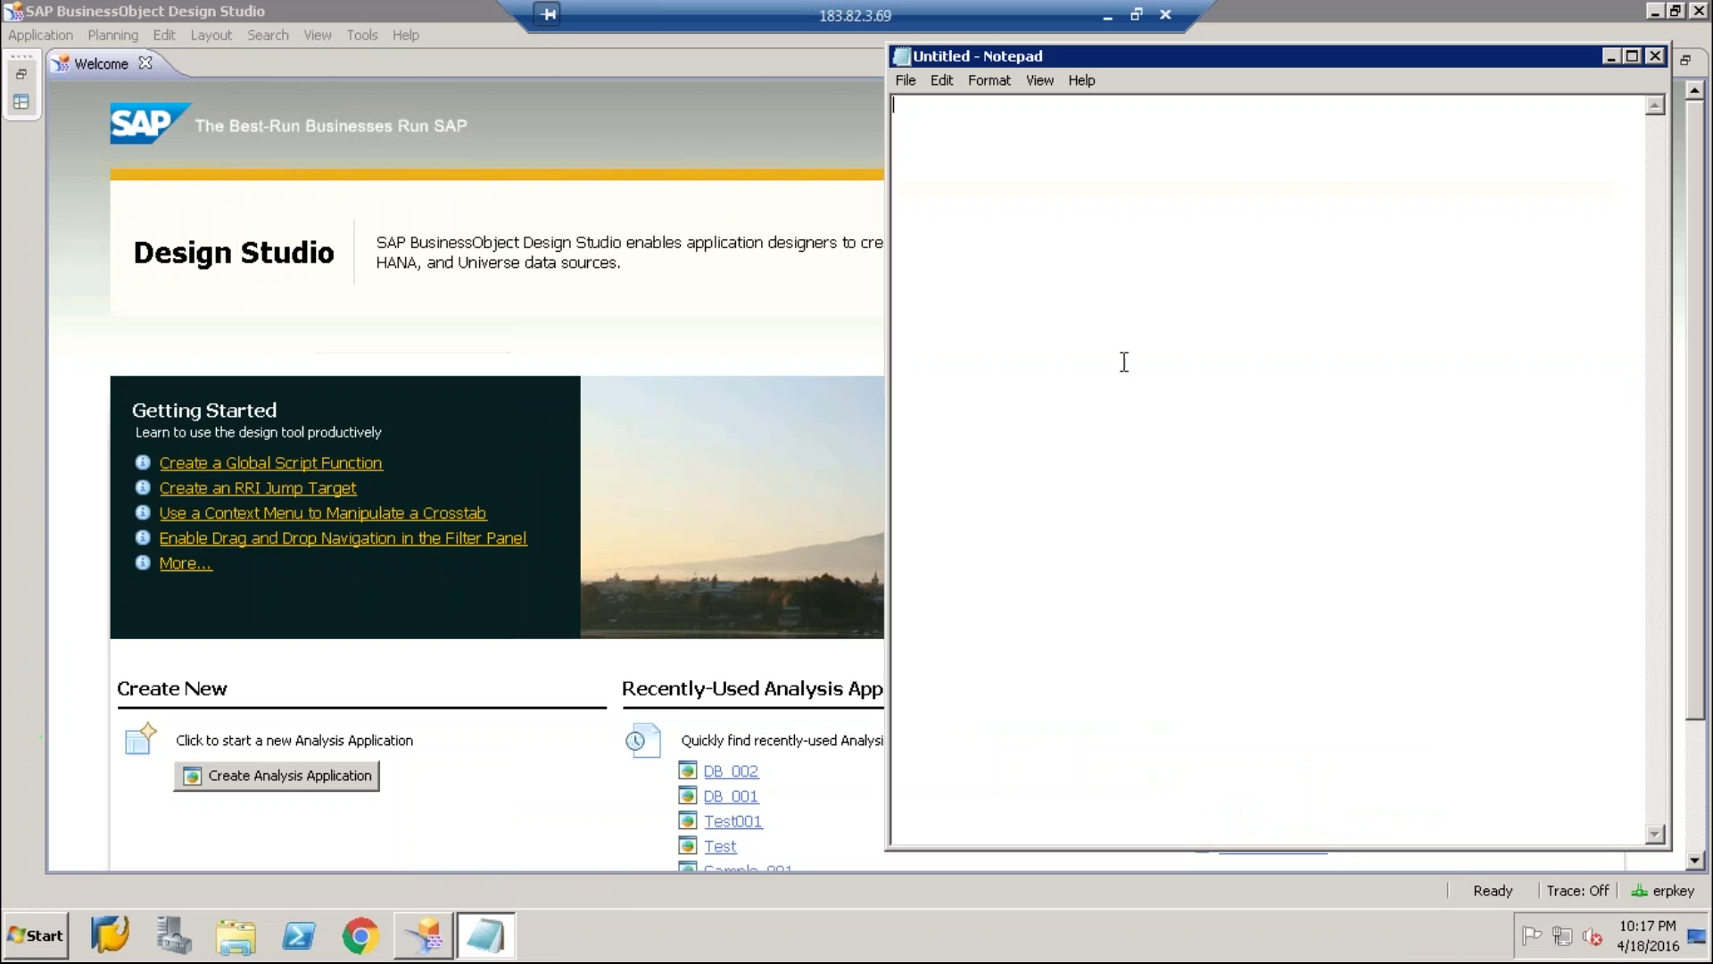
# Write the heading "4 deployments" and, after a blank line, the first item "1. local mode"
pyautogui.write('4  deployments')
pyautogui.press('Return')
pyautogui.press('Return')
pyautogui.write('1.  local mode')
pyautogui.press('Return')
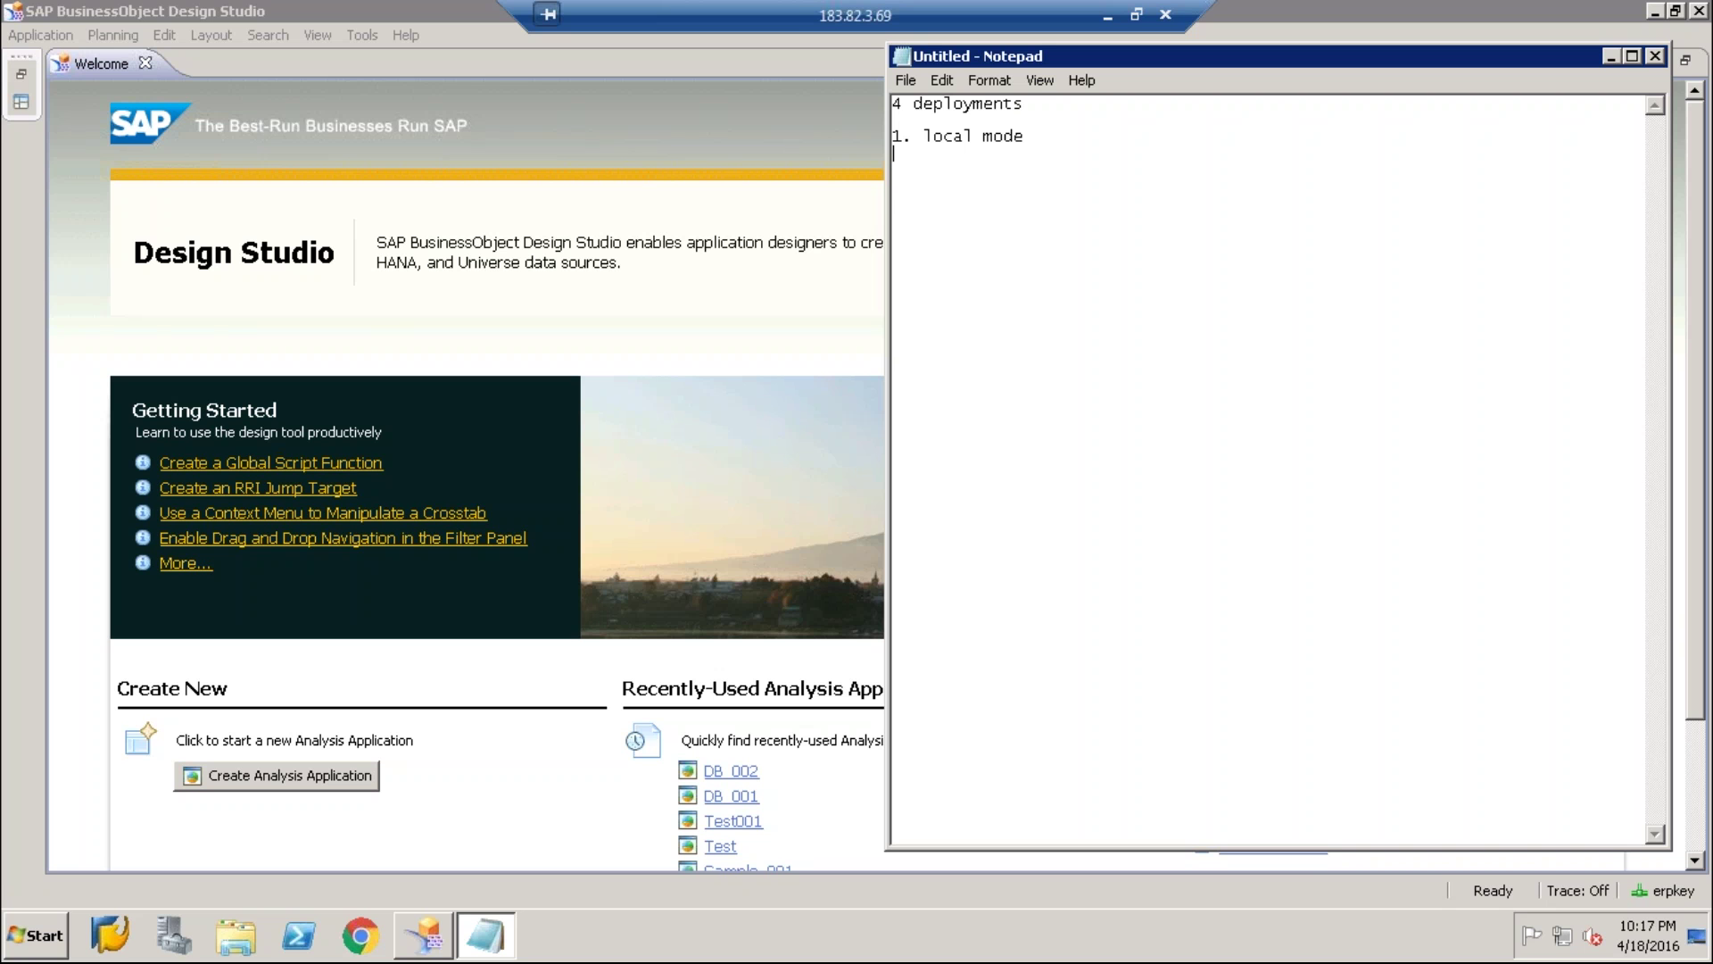
# Switch to Design Studio and view the available Preferred Startup Mode options in its application design preferences
pyautogui.click(361, 26)
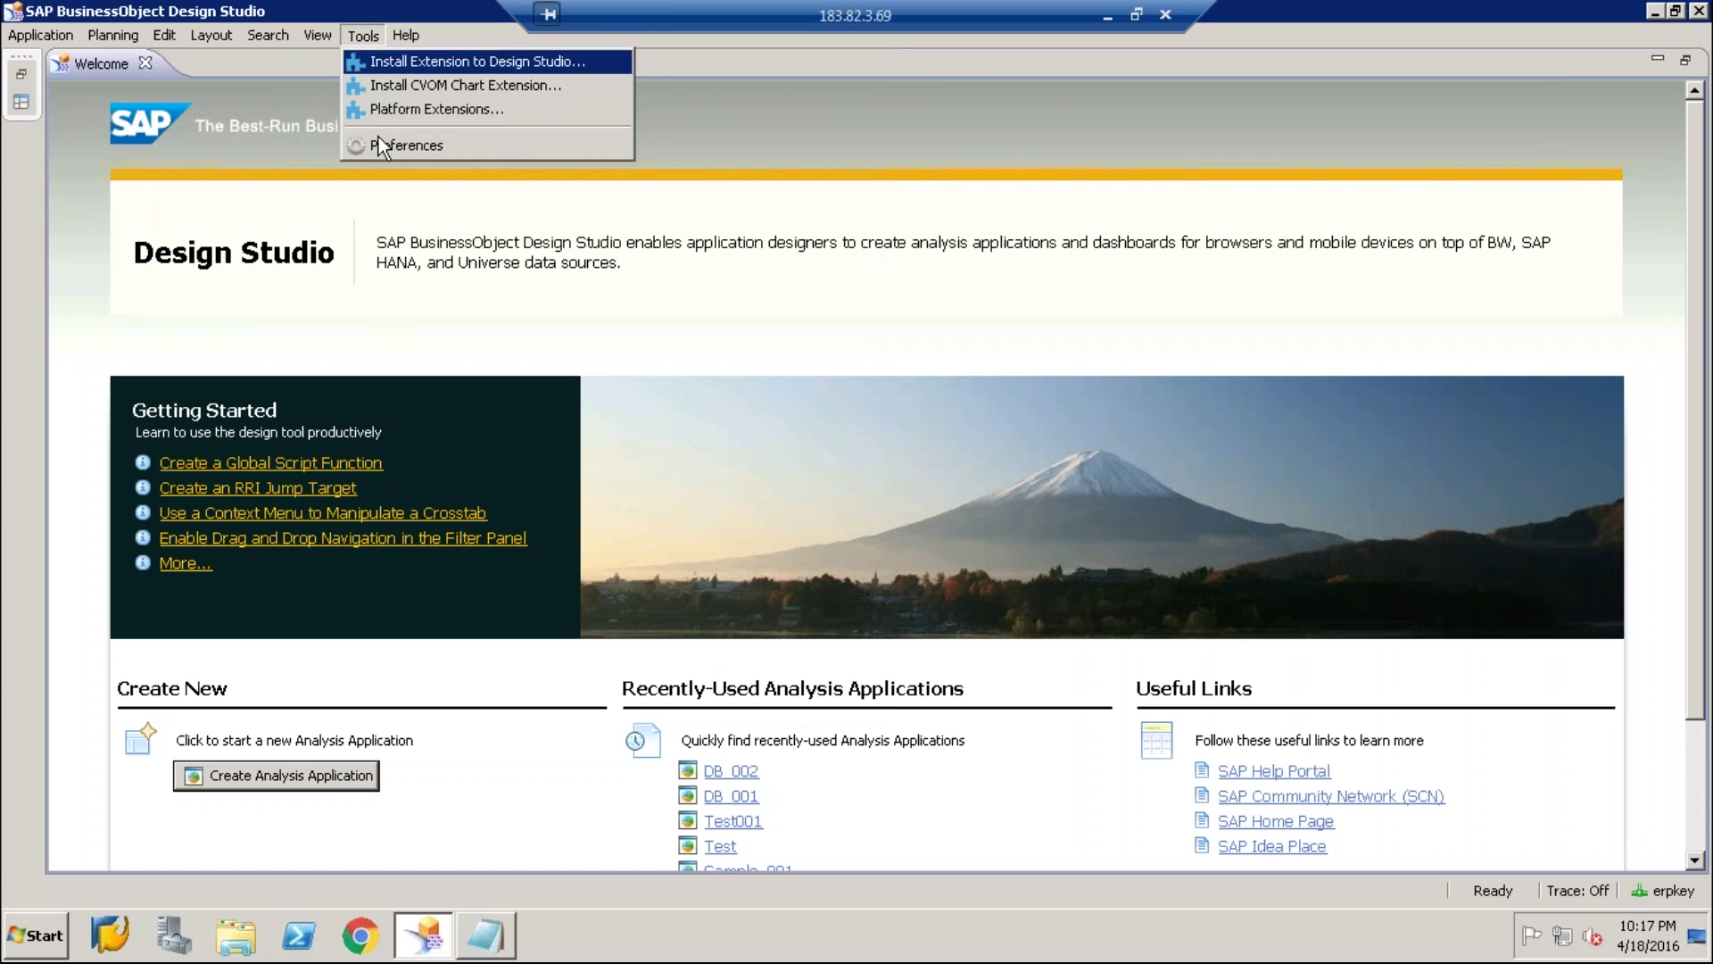
pyautogui.click(378, 140)
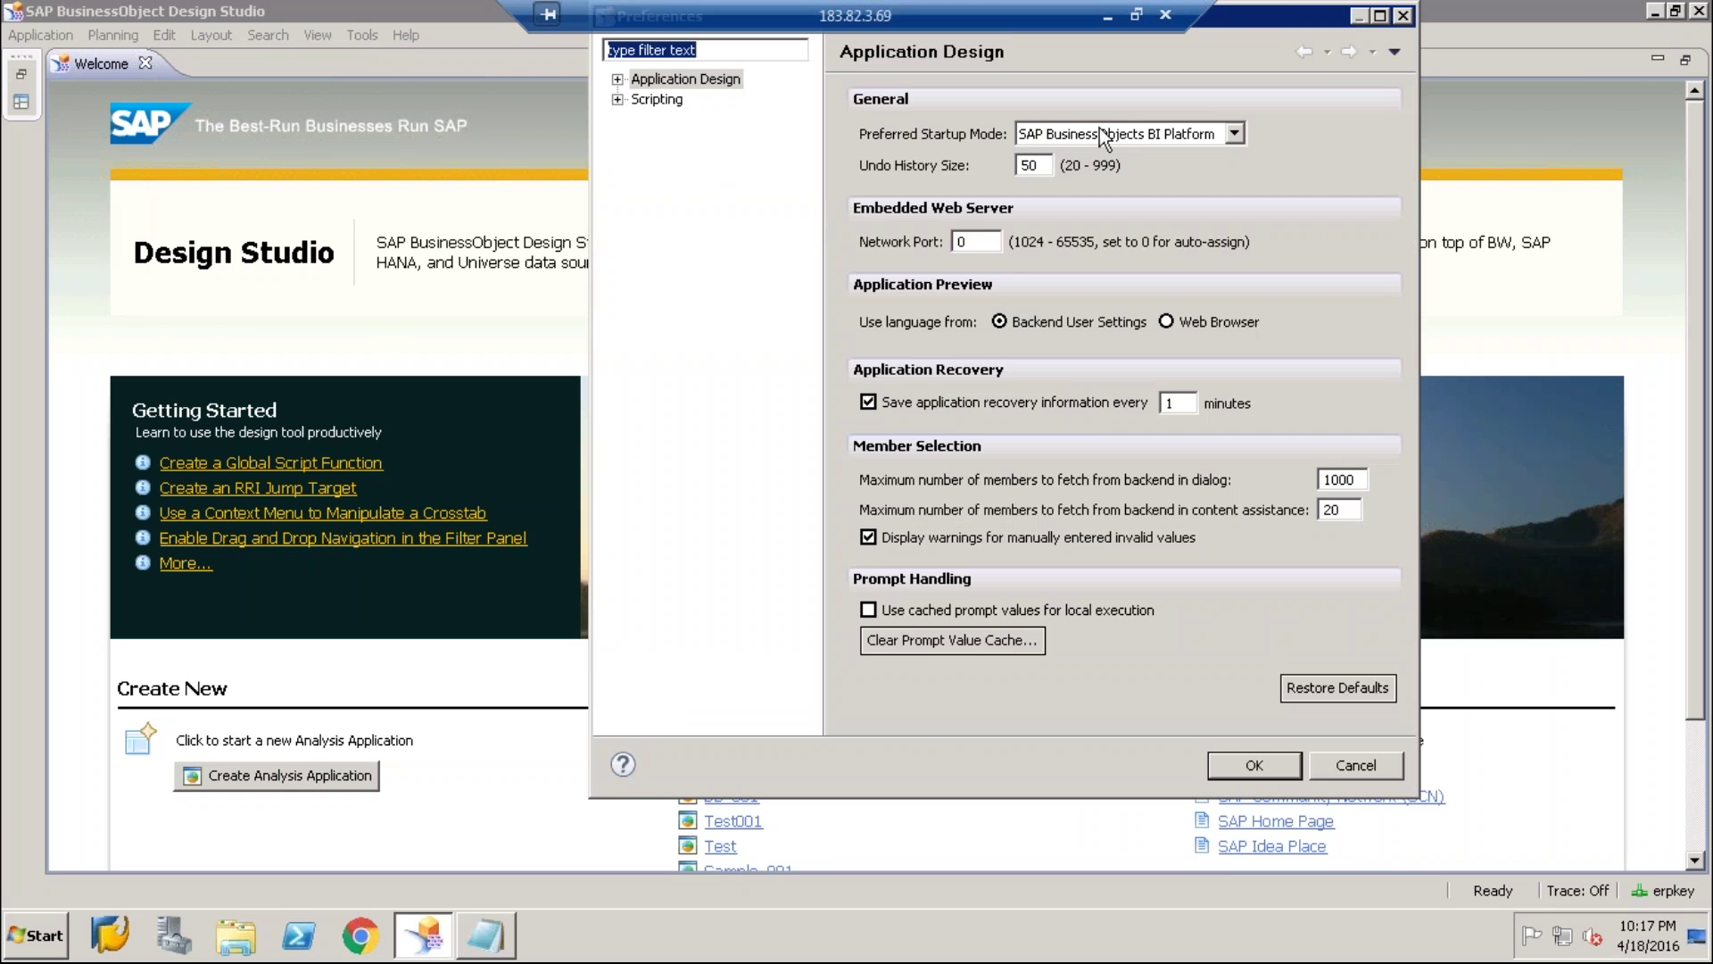
pyautogui.click(1154, 139)
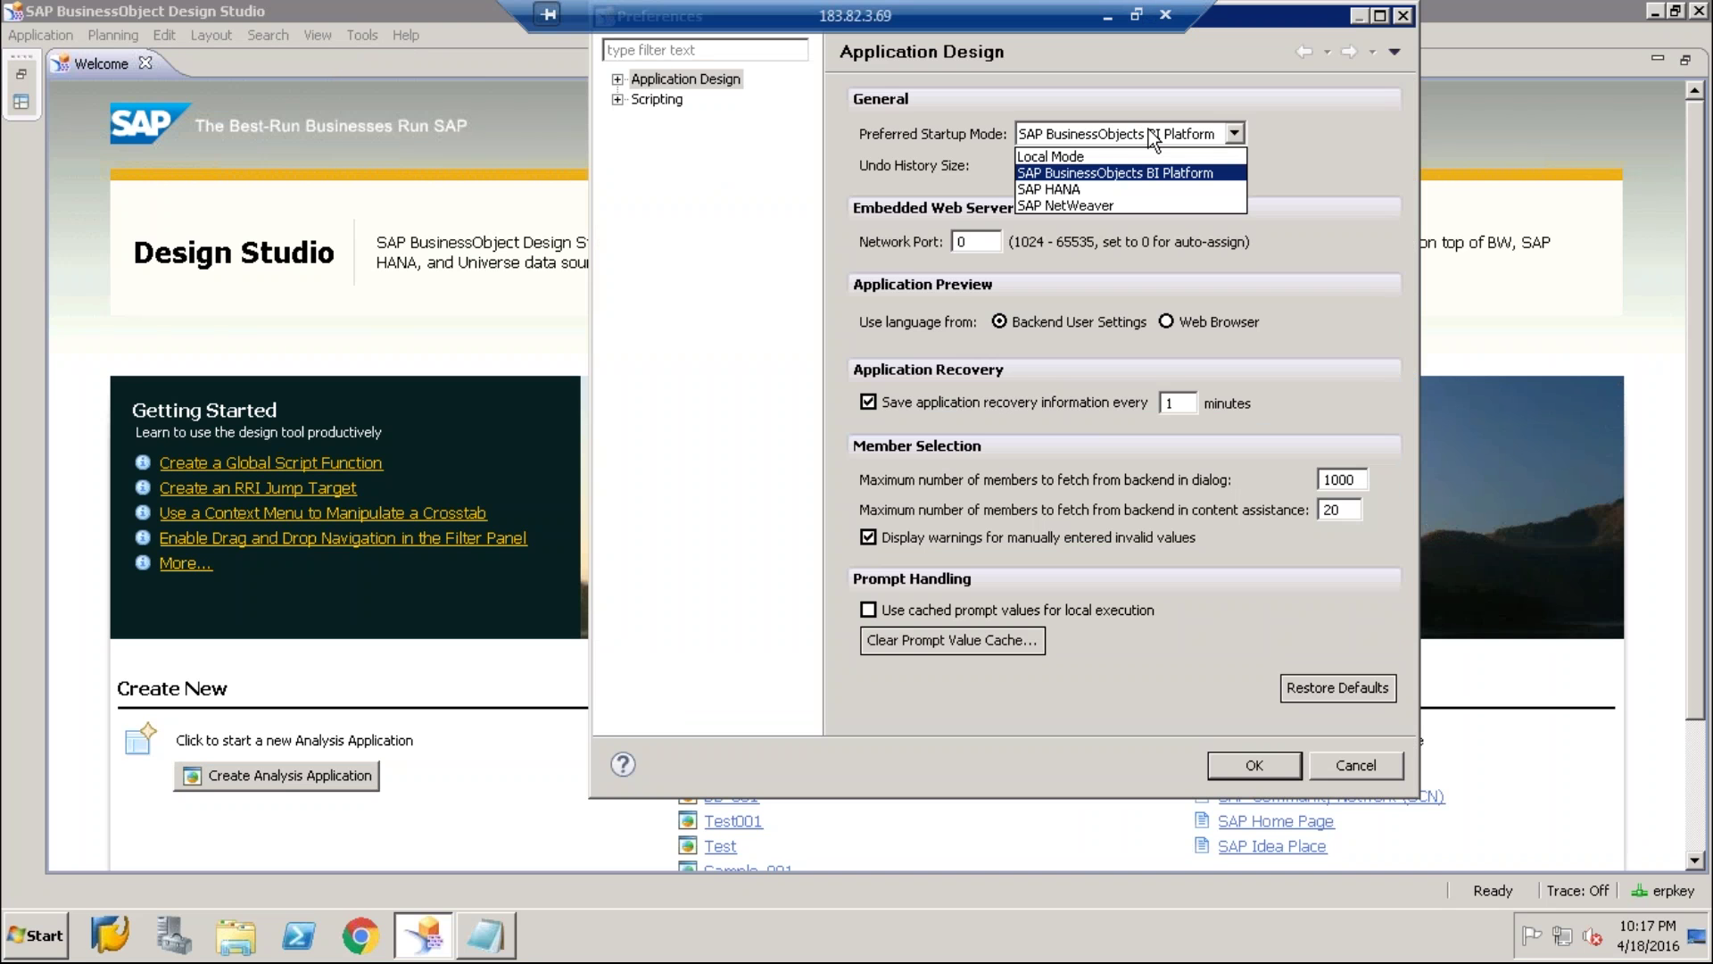
# Return to the remote Notepad document and add "ODBC HANA/BW" below the local mode item
pyautogui.click(486, 935)
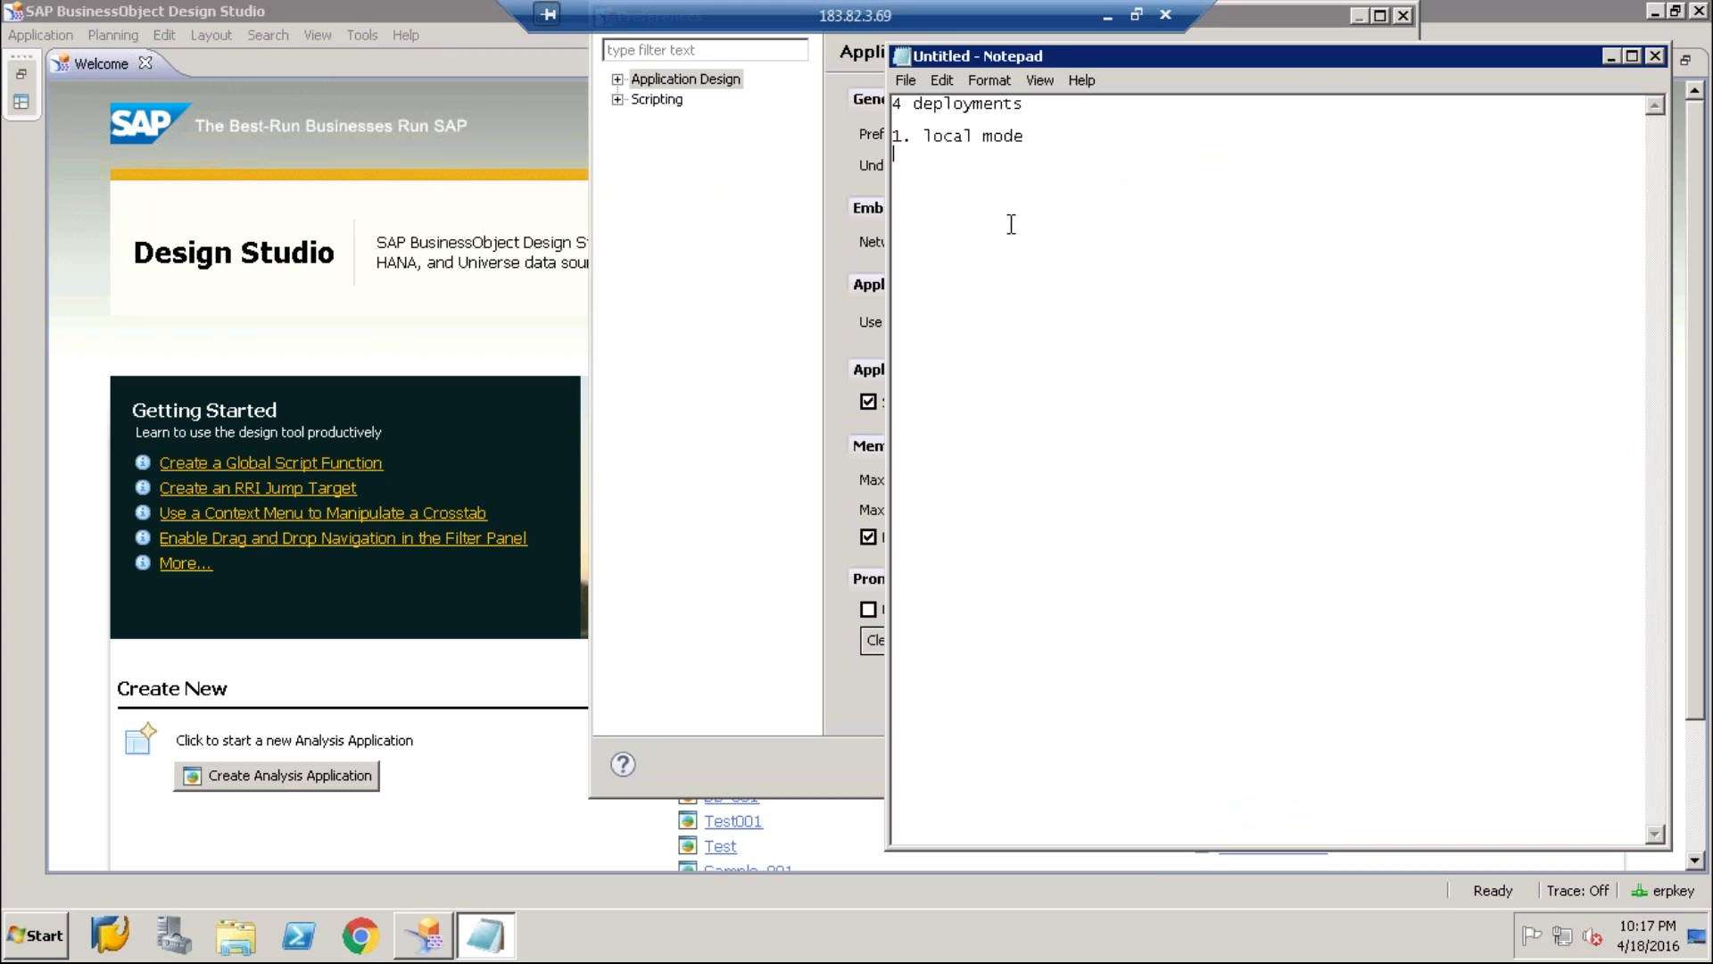
pyautogui.write('ODBC HANA')
pyautogui.press('BackSpace')
pyautogui.write('/BW')
# Add the second item "2. BI Platform" to the deployment list, with "Universe (IDT)" on the line below it
pyautogui.press('Return')
pyautogui.press('Return')
pyautogui.write('2. BI Pla')
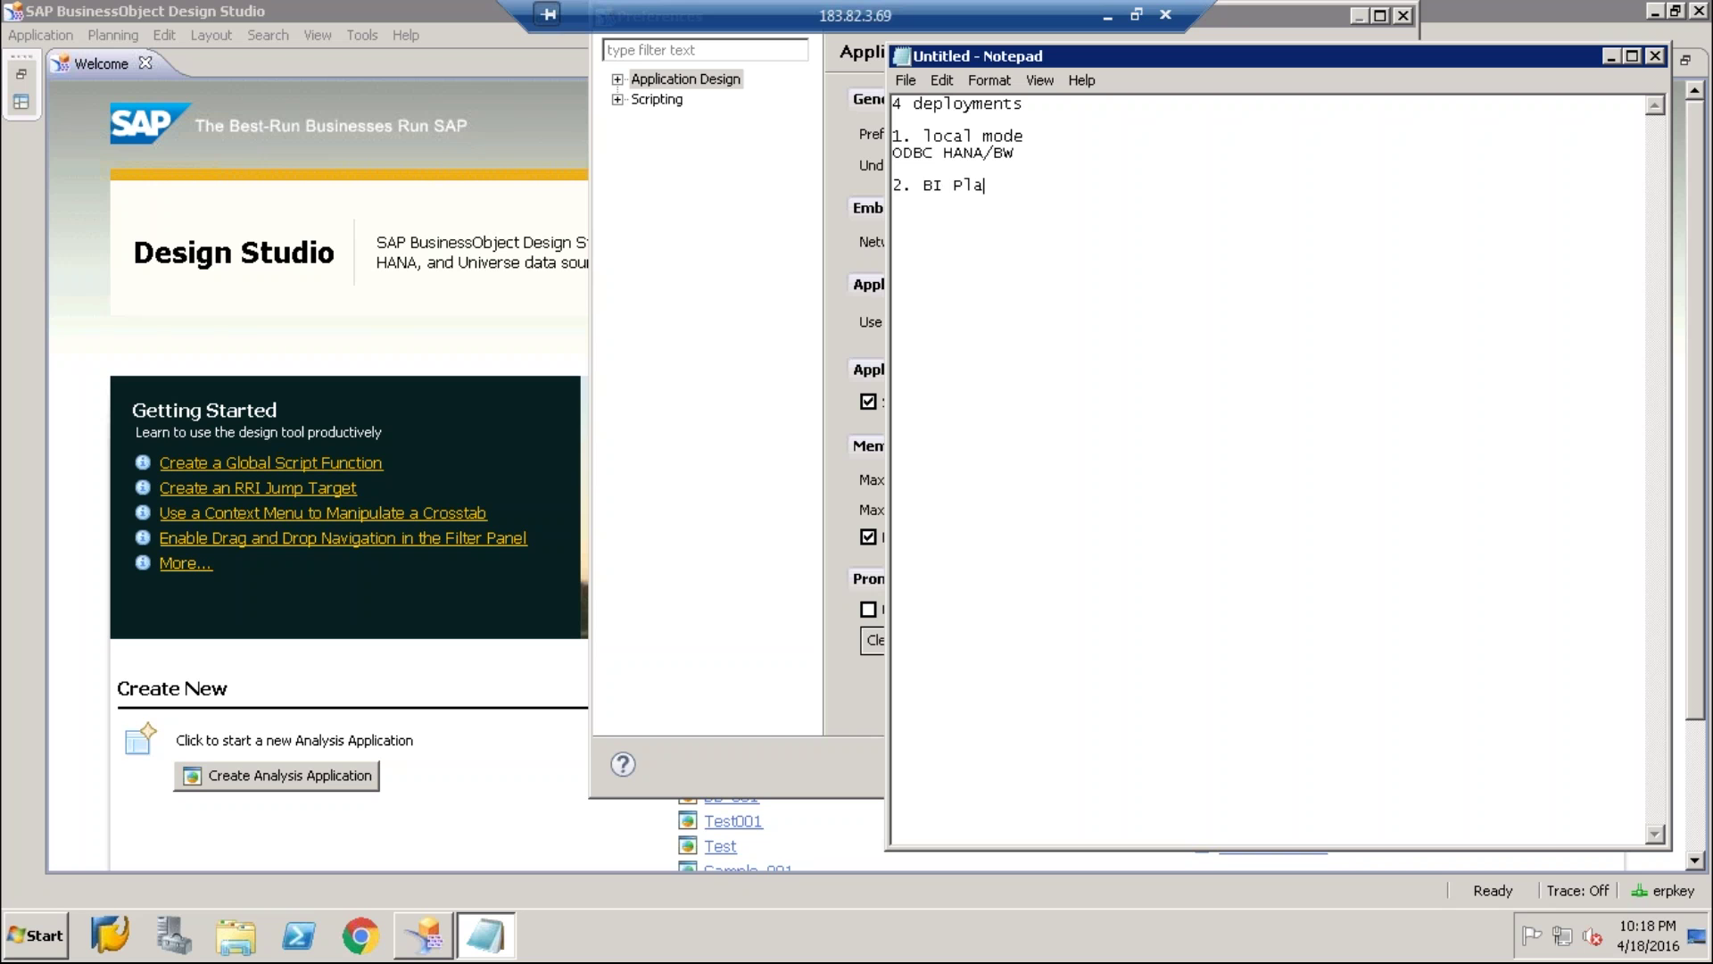
pyautogui.write('tform')
pyautogui.press('Return')
pyautogui.write('Universe (IDT)')
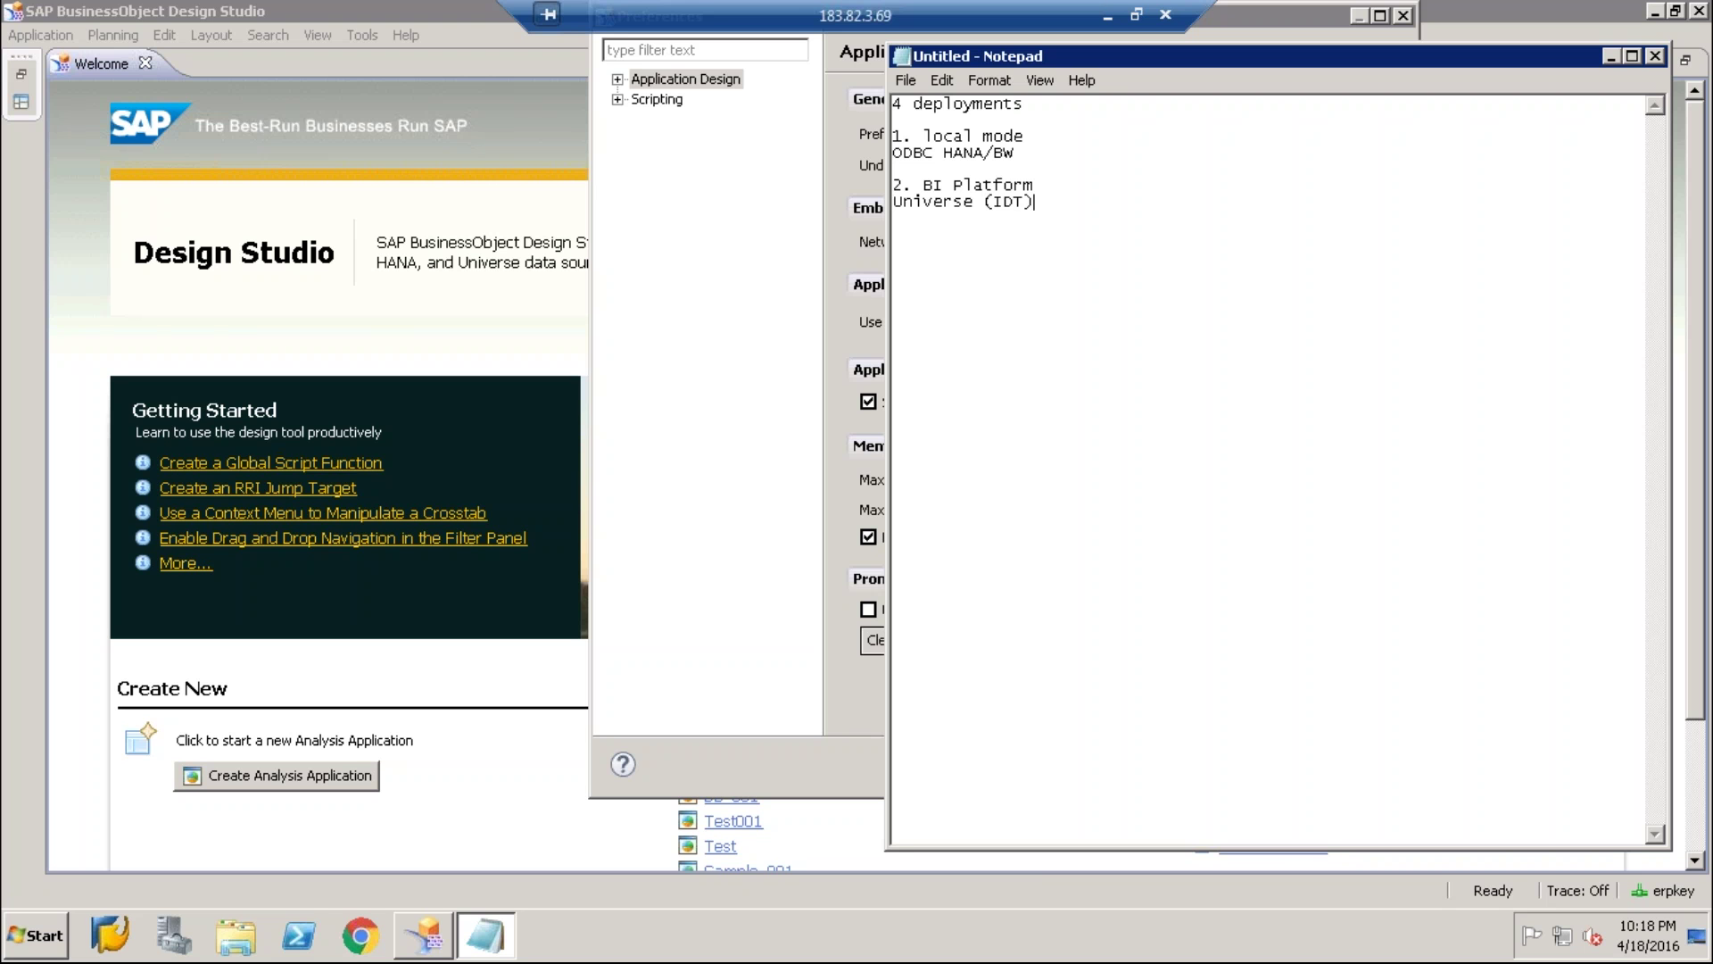
# Add the lines "OLAP Connection BW/HANA" and "ODBC HANA/BW" under the BI Platform item
pyautogui.press('Return')
pyautogui.write('OLAP Connection BW/HANA')
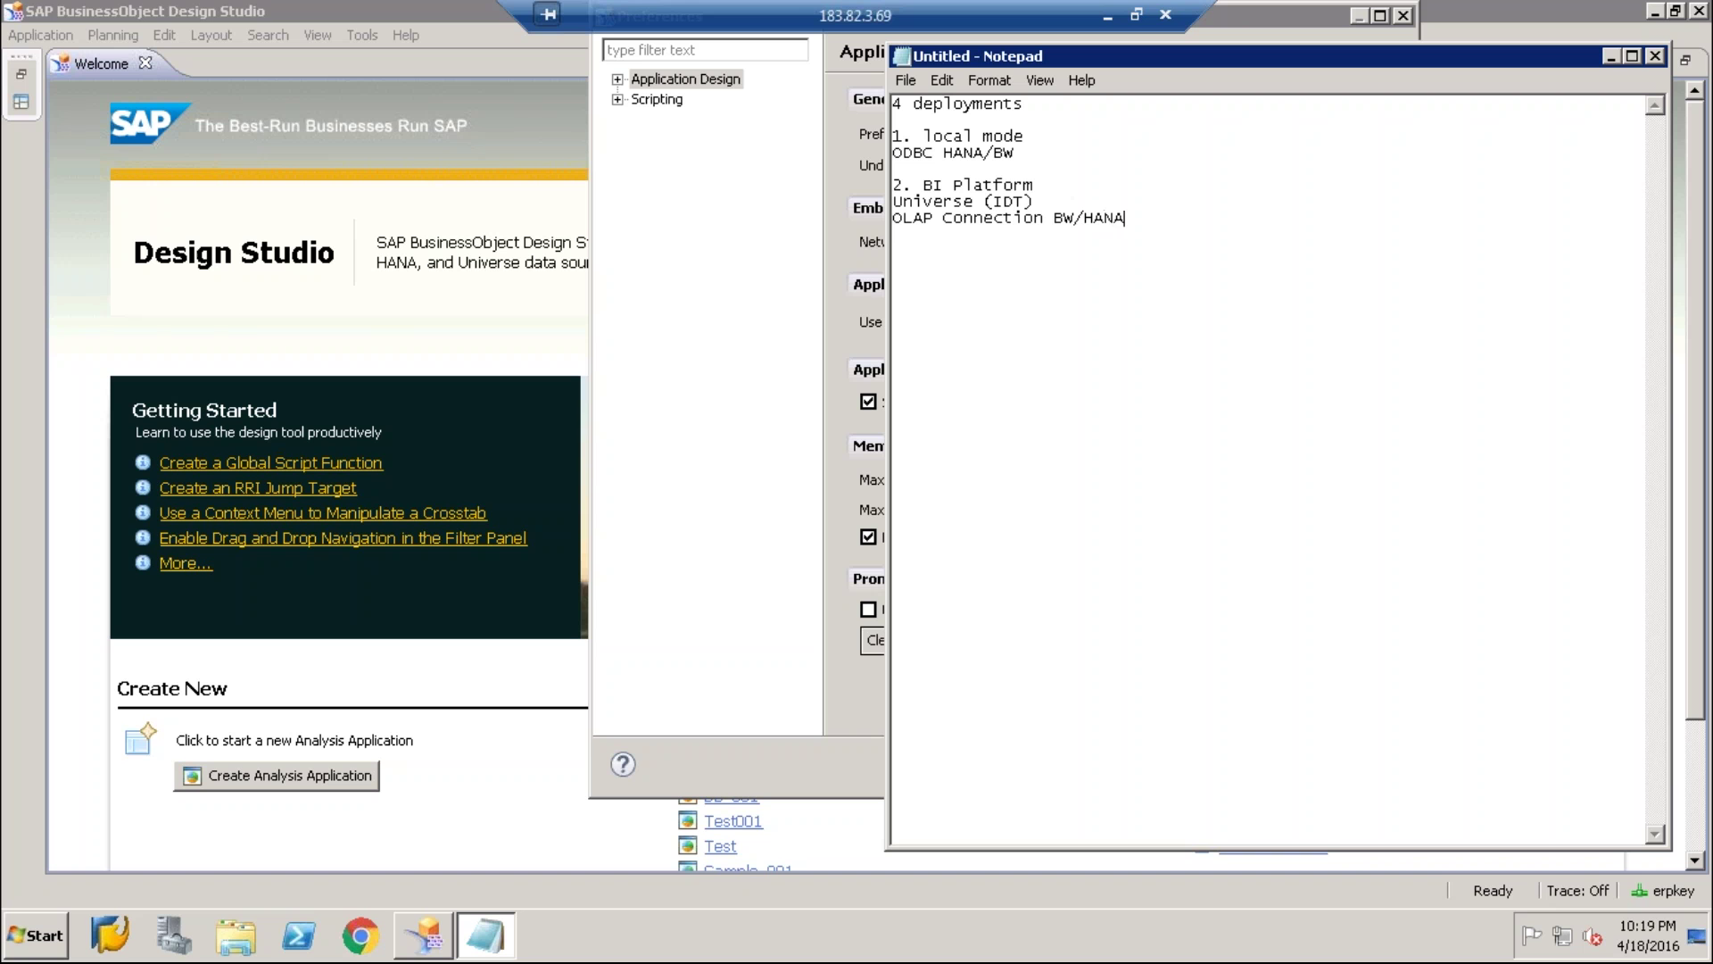
pyautogui.press('Return')
pyautogui.write('ODBC HANA?BW')
pyautogui.press('Left')
pyautogui.press('Left')
pyautogui.press('BackSpace')
pyautogui.write('/')
pyautogui.press('End')
# Add the third item "3. Netweaver mode" after two blank lines, followed by the lines "BW" and "Enterprise Portal"
pyautogui.press('Return')
pyautogui.press('Return')
pyautogui.press('Return')
pyautogui.write('3')
pyautogui.write('. Netwa')
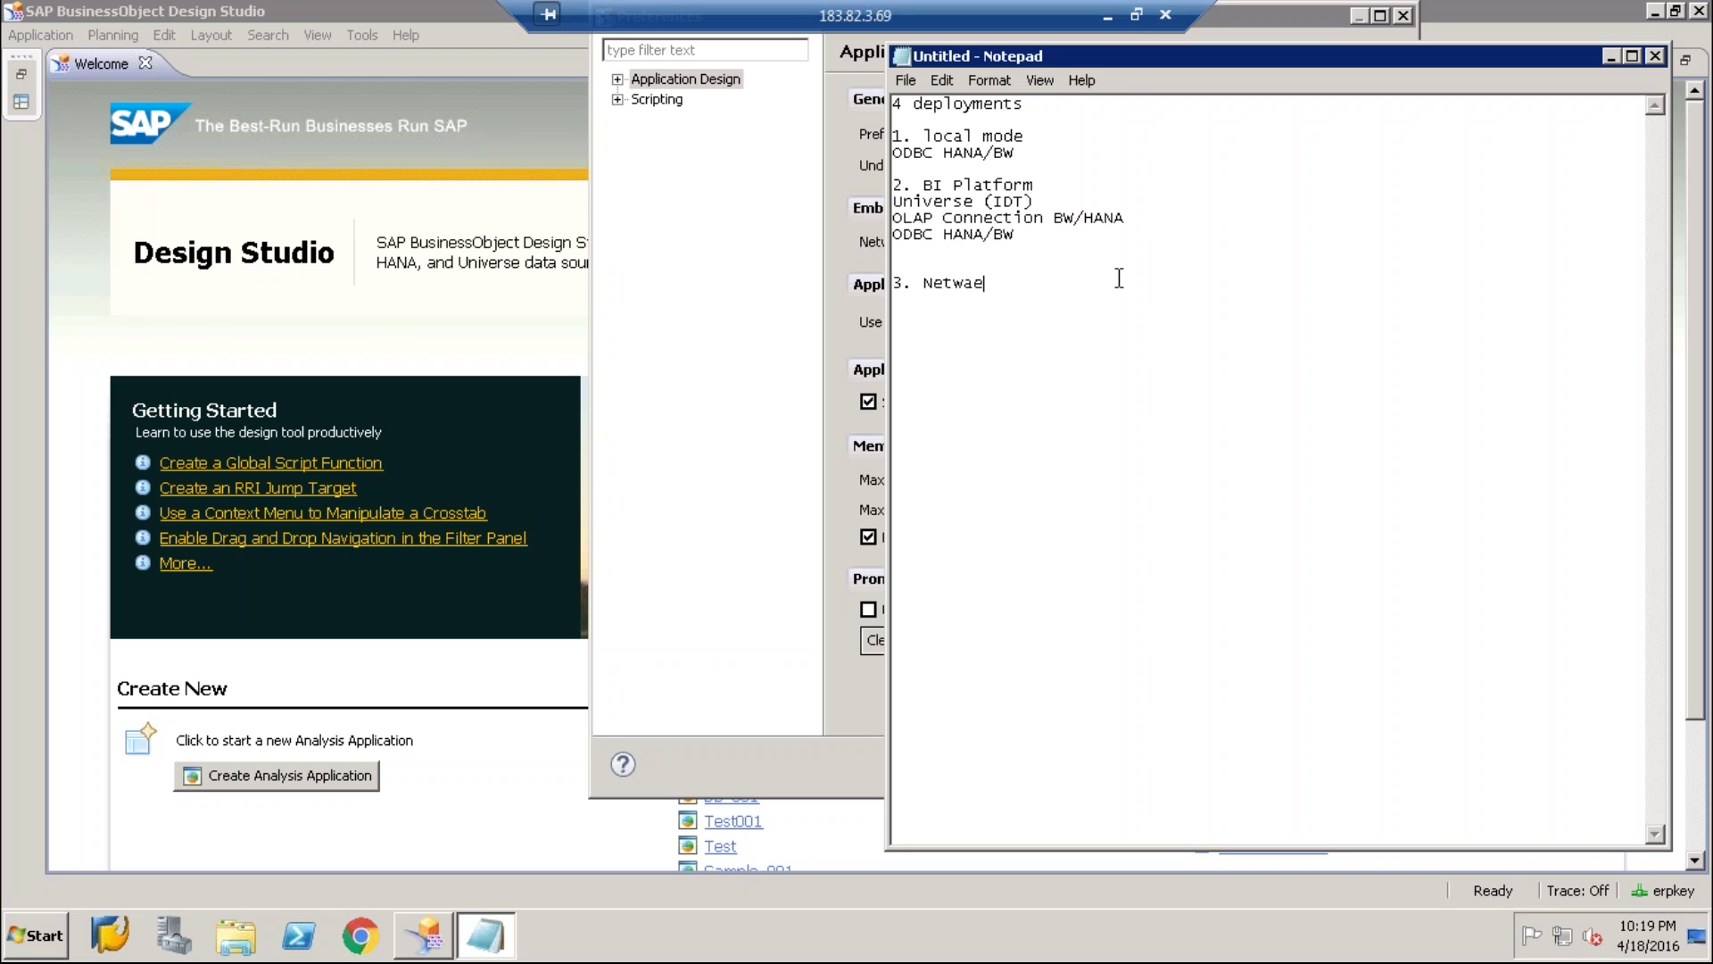
pyautogui.press('BackSpace')
pyautogui.write('ear')
pyautogui.press('BackSpace')
pyautogui.write('ver mode')
pyautogui.press('Return')
pyautogui.write('BW')
pyautogui.press('End')
pyautogui.press('Return')
pyautogui.write('Enter')
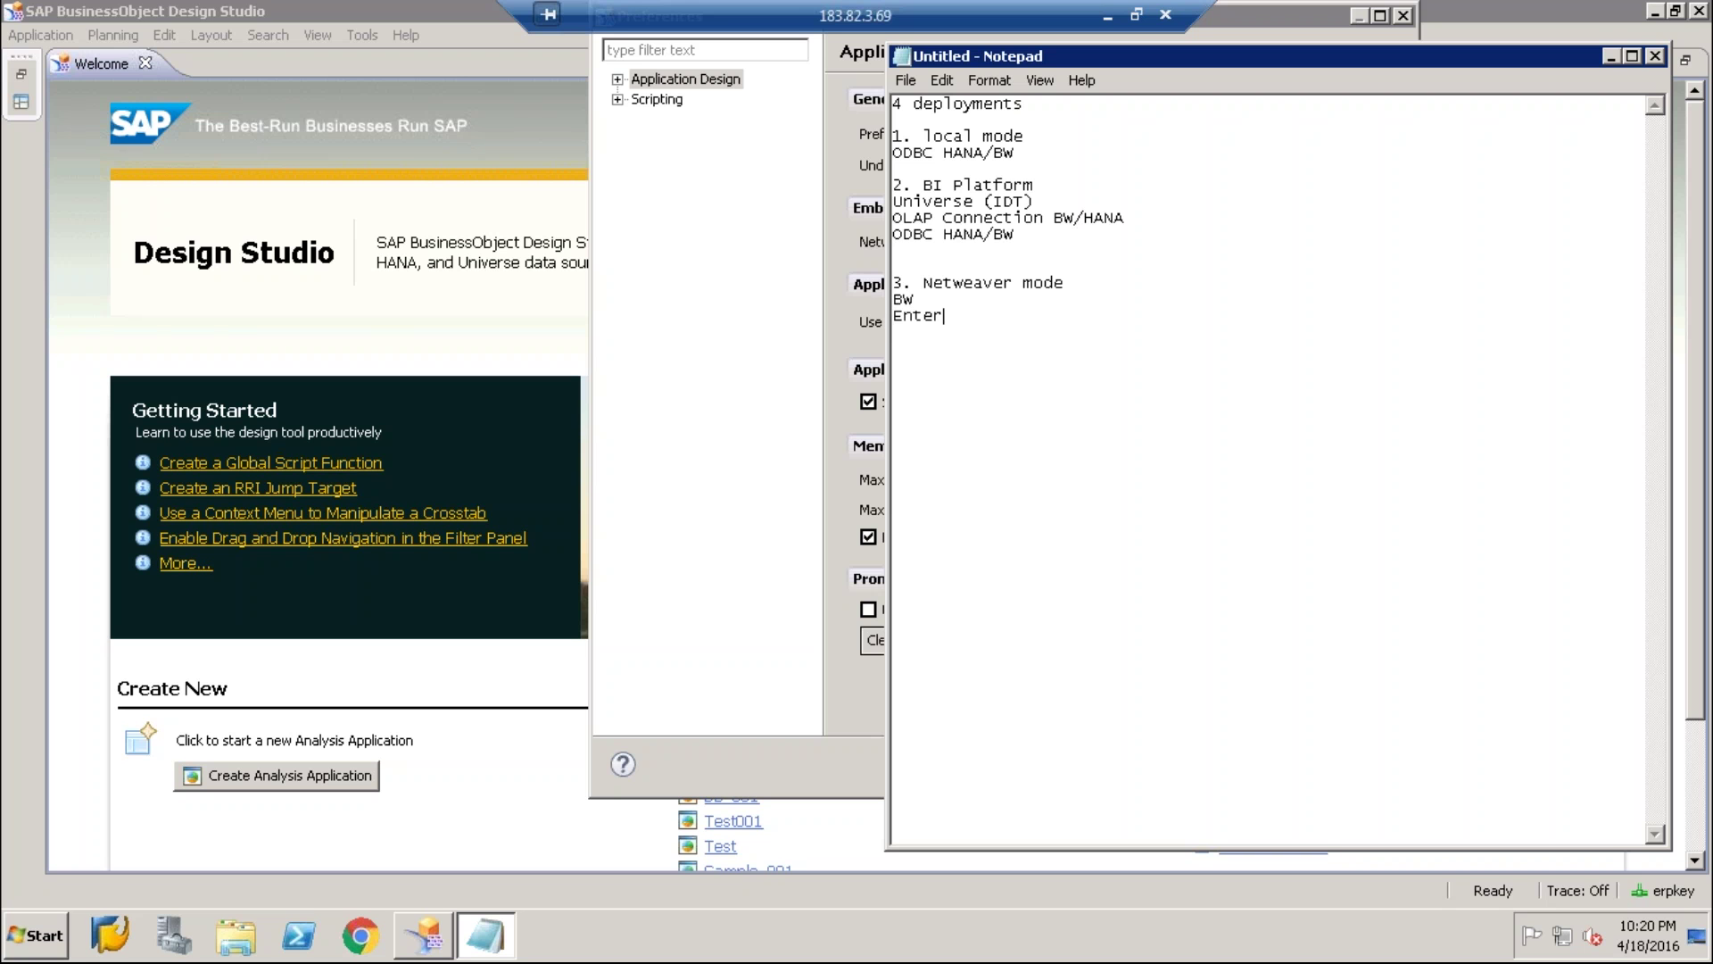
pyautogui.write('prise Portal')
# Add the fourth item "4. HANA" with "HANA" on the line below it, followed by blank lines
pyautogui.press('Return')
pyautogui.write('4. HANA')
pyautogui.press('Return')
pyautogui.write('BW')
pyautogui.press('BackSpace')
pyautogui.press('BackSpace')
pyautogui.write('HANA')
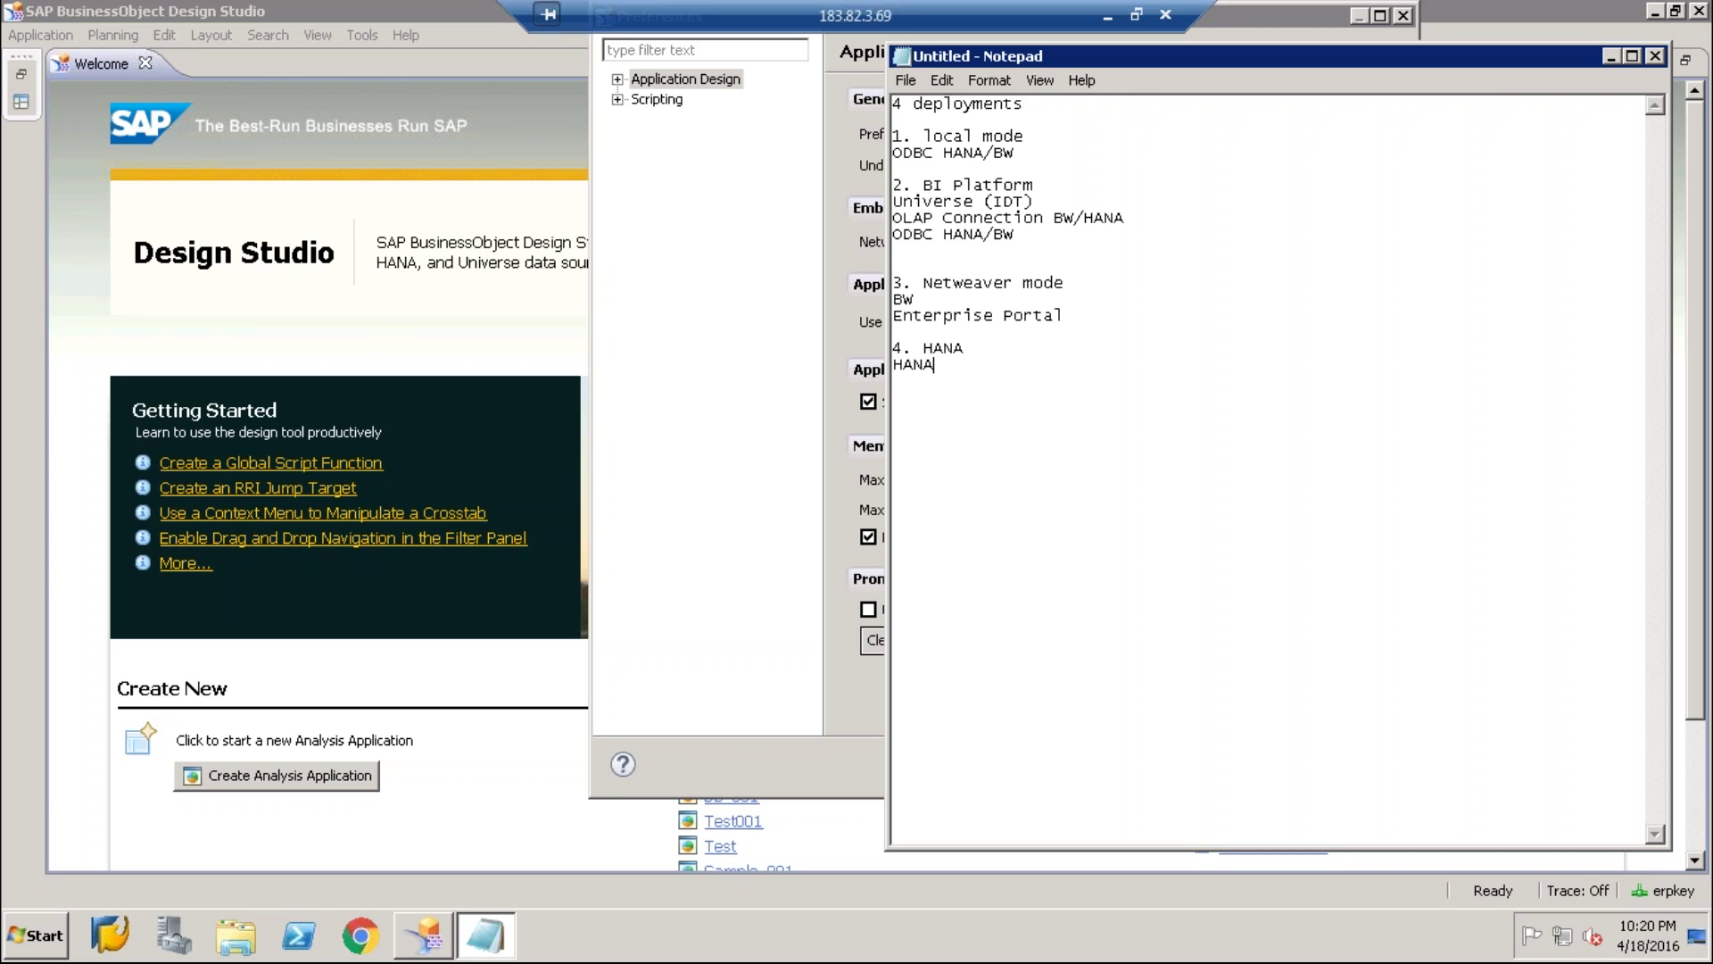
pyautogui.press('Return')
pyautogui.press('Return')
pyautogui.press('Return')
# Return to Design Studio and start creating a new analysis application
pyautogui.click(703, 405)
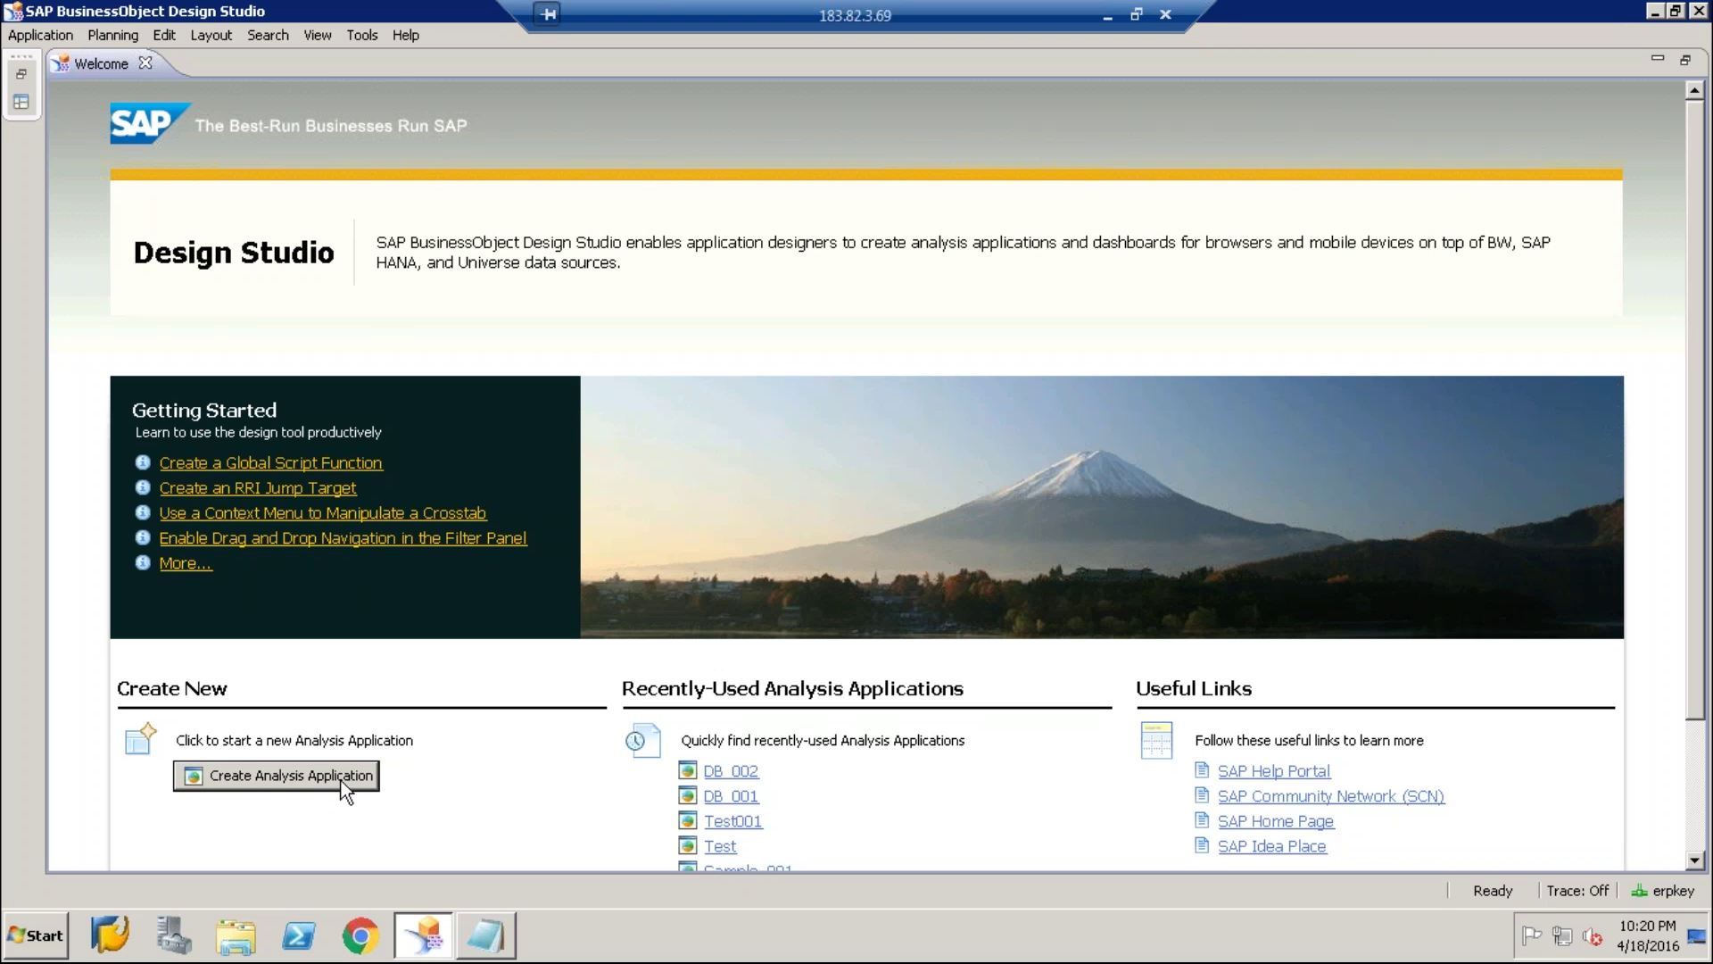
pyautogui.click(246, 778)
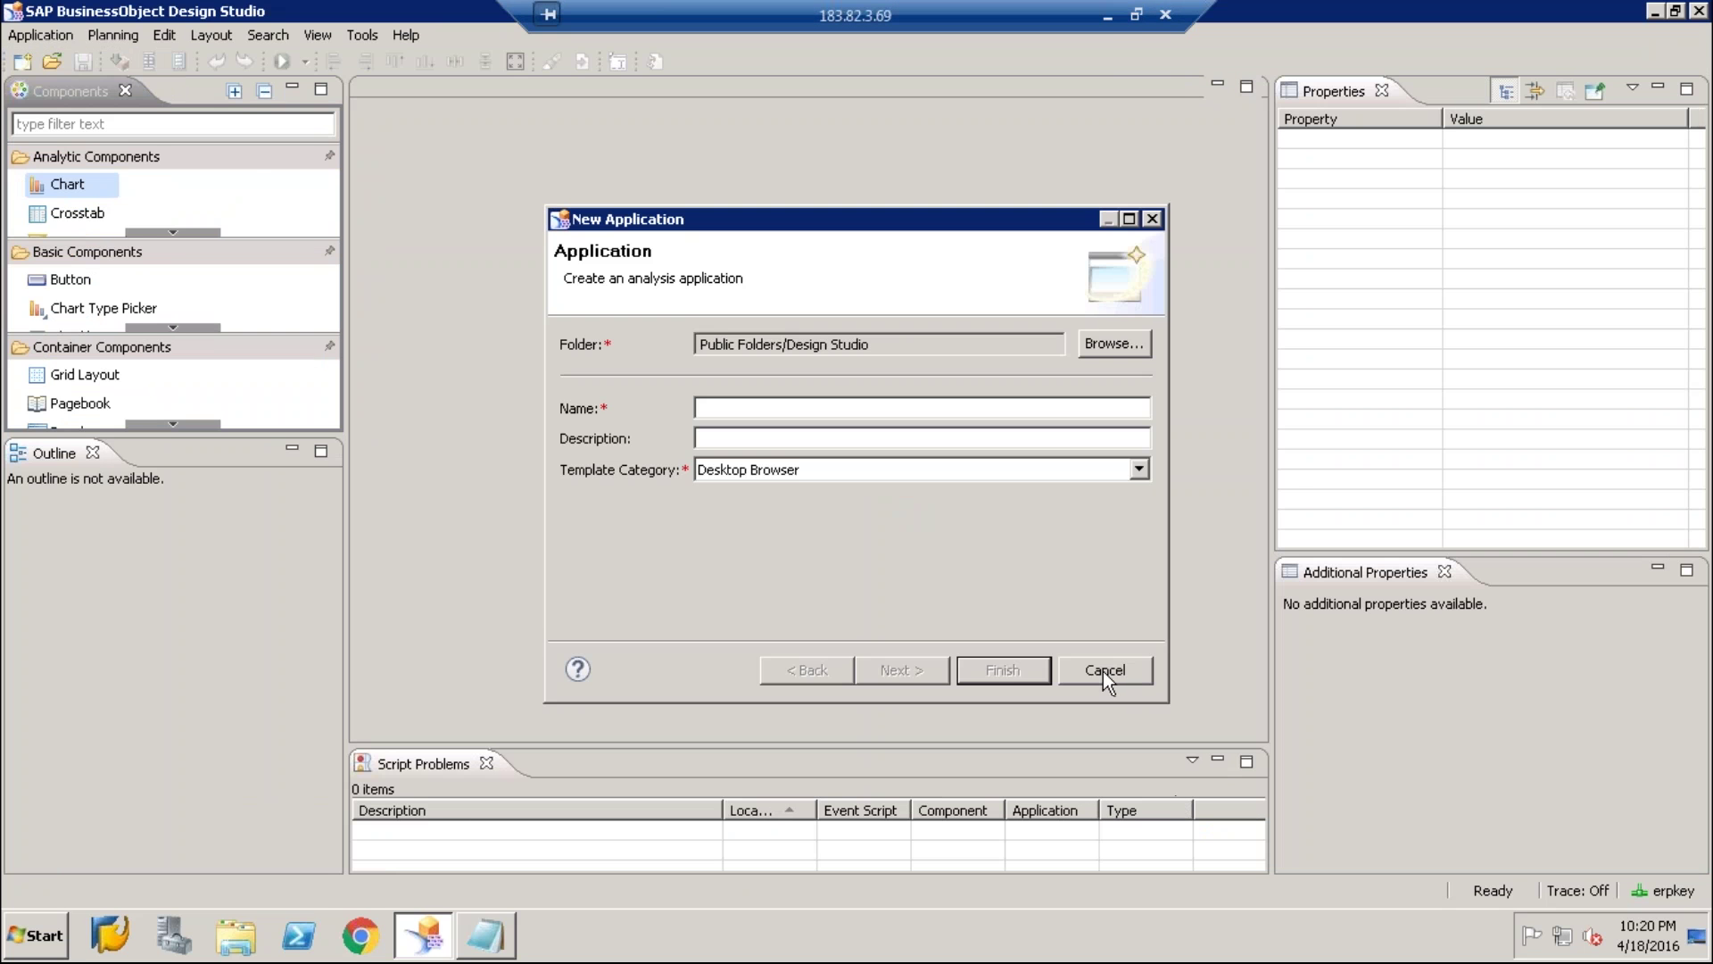
pyautogui.click(1105, 671)
pyautogui.click(31, 37)
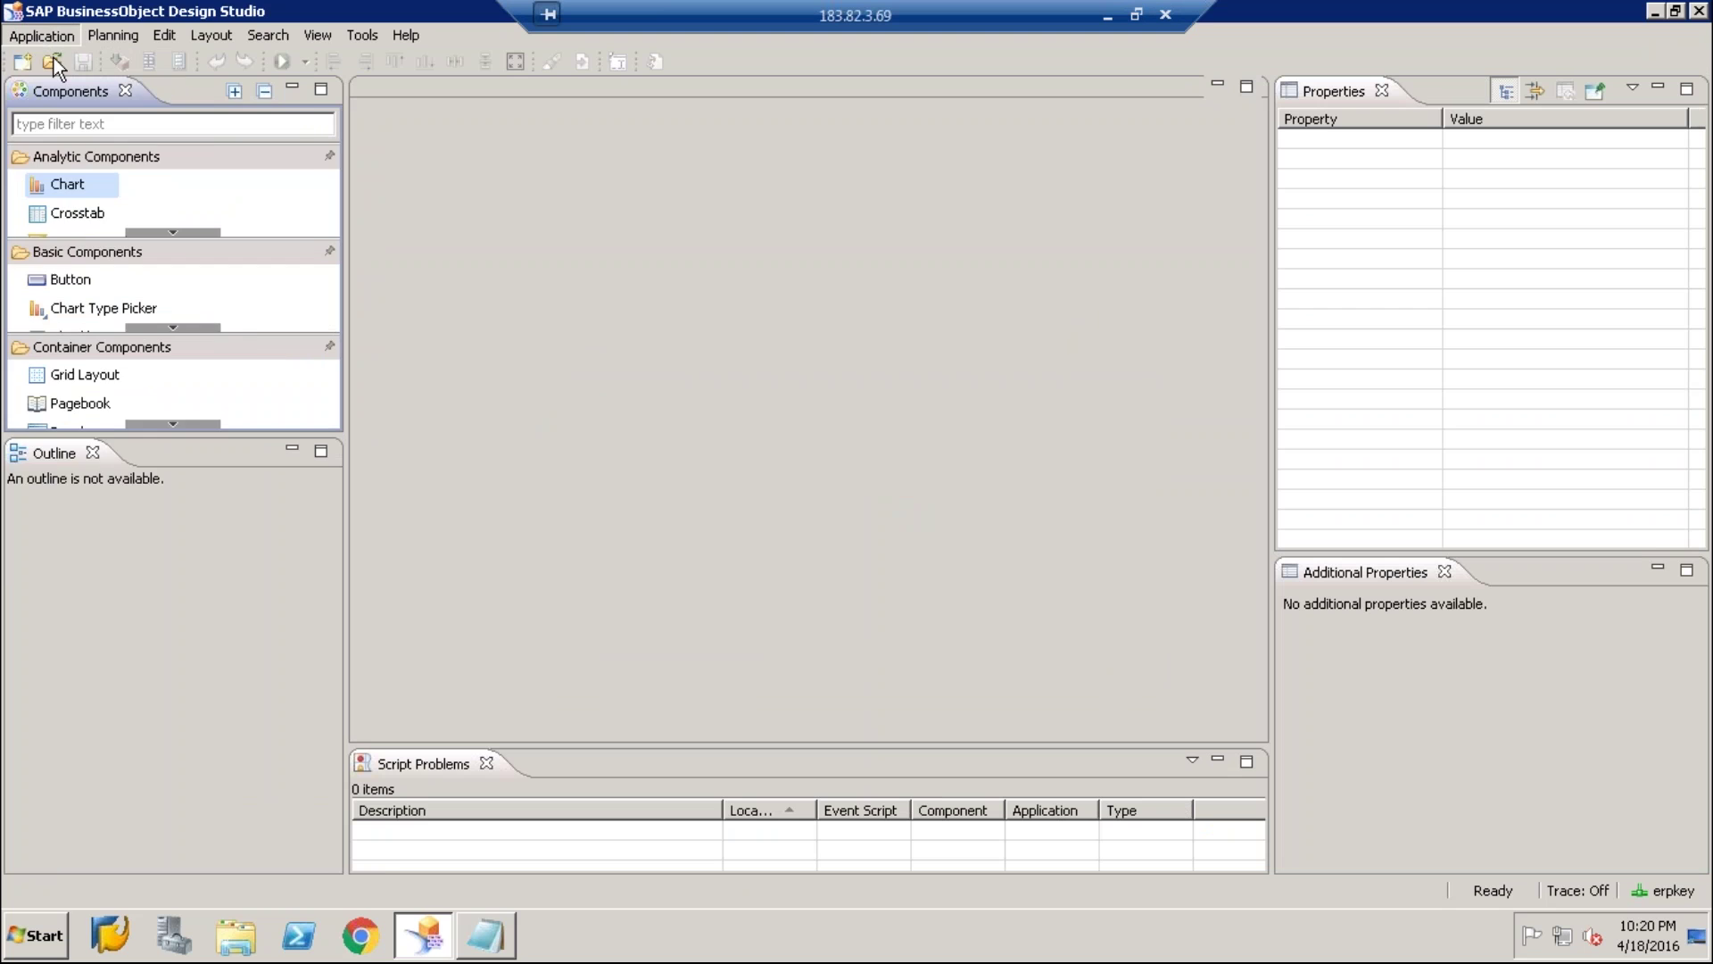
pyautogui.click(60, 62)
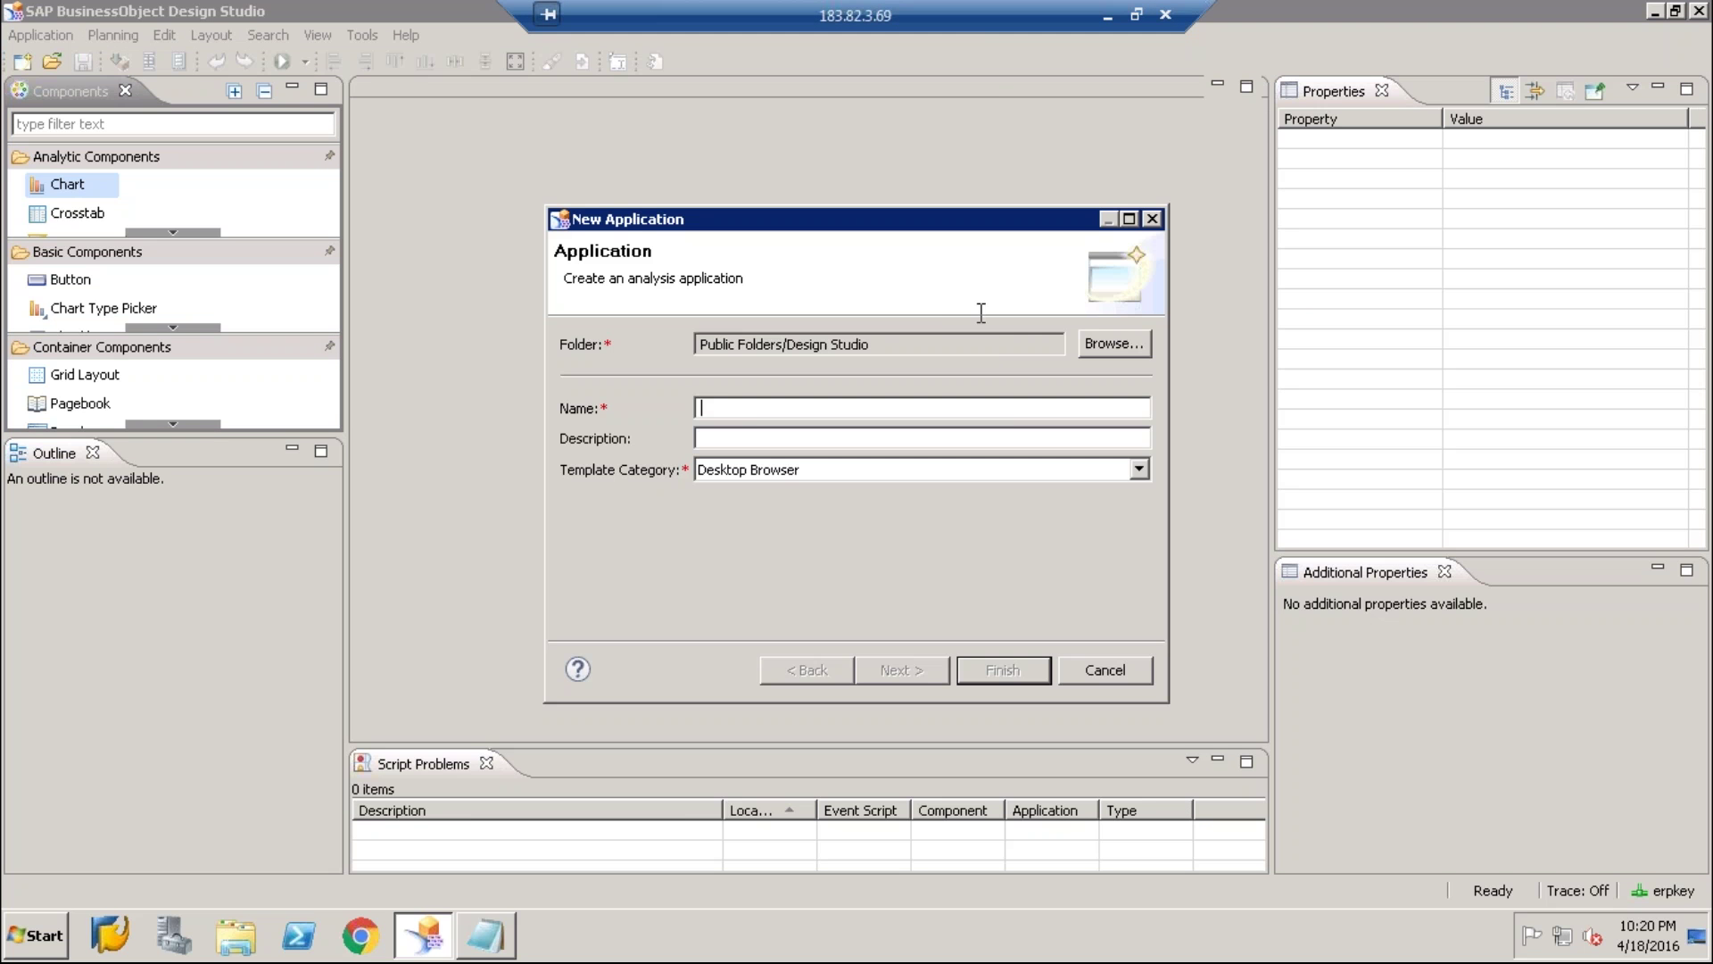
# Choose Public Folders/Design Studio as the target folder for the new application
pyautogui.moveTo(907, 343); pyautogui.dragTo(684, 339)
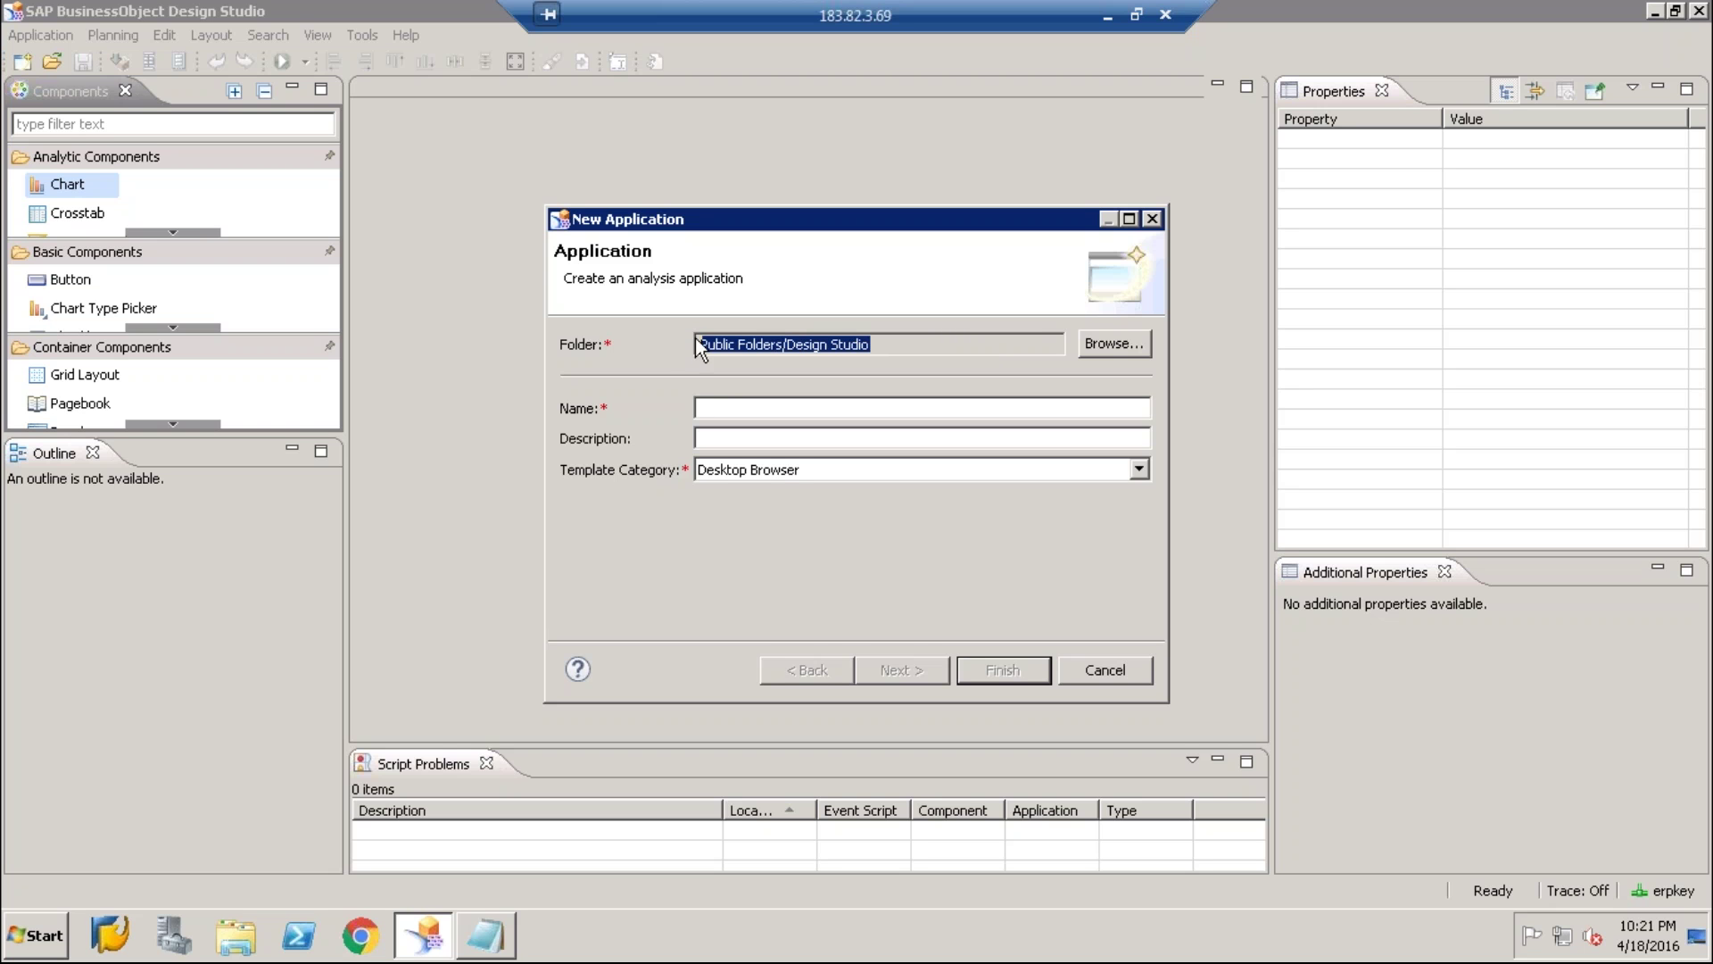
pyautogui.click(1108, 344)
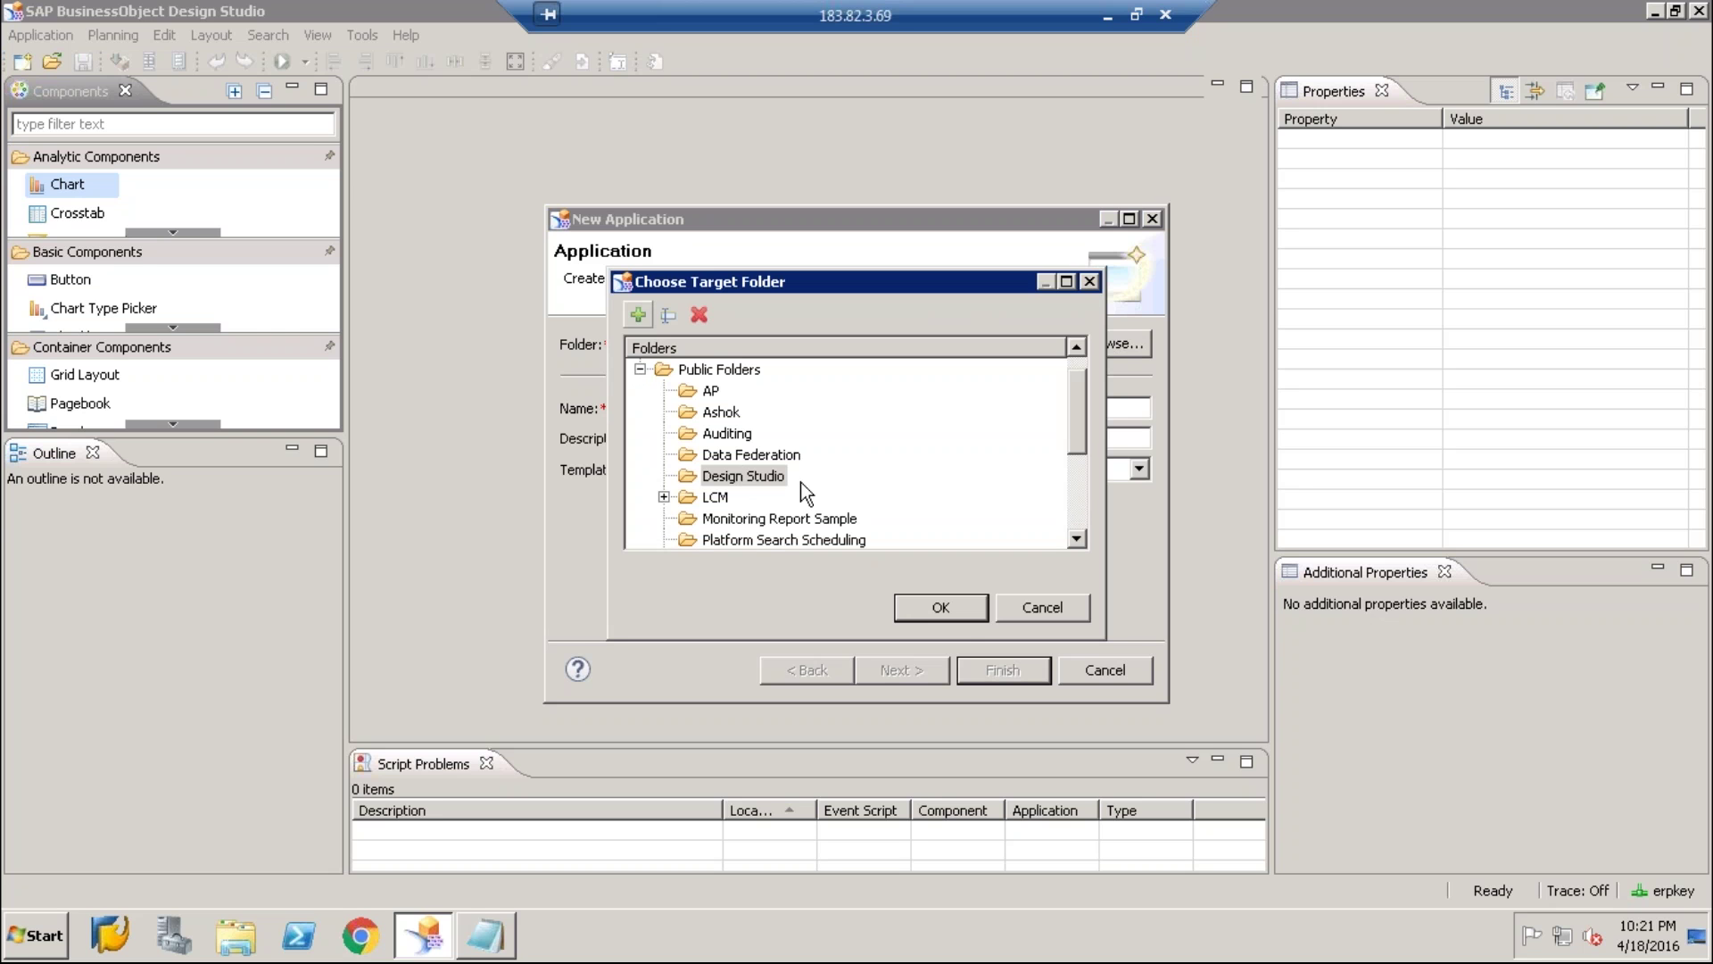
pyautogui.click(954, 608)
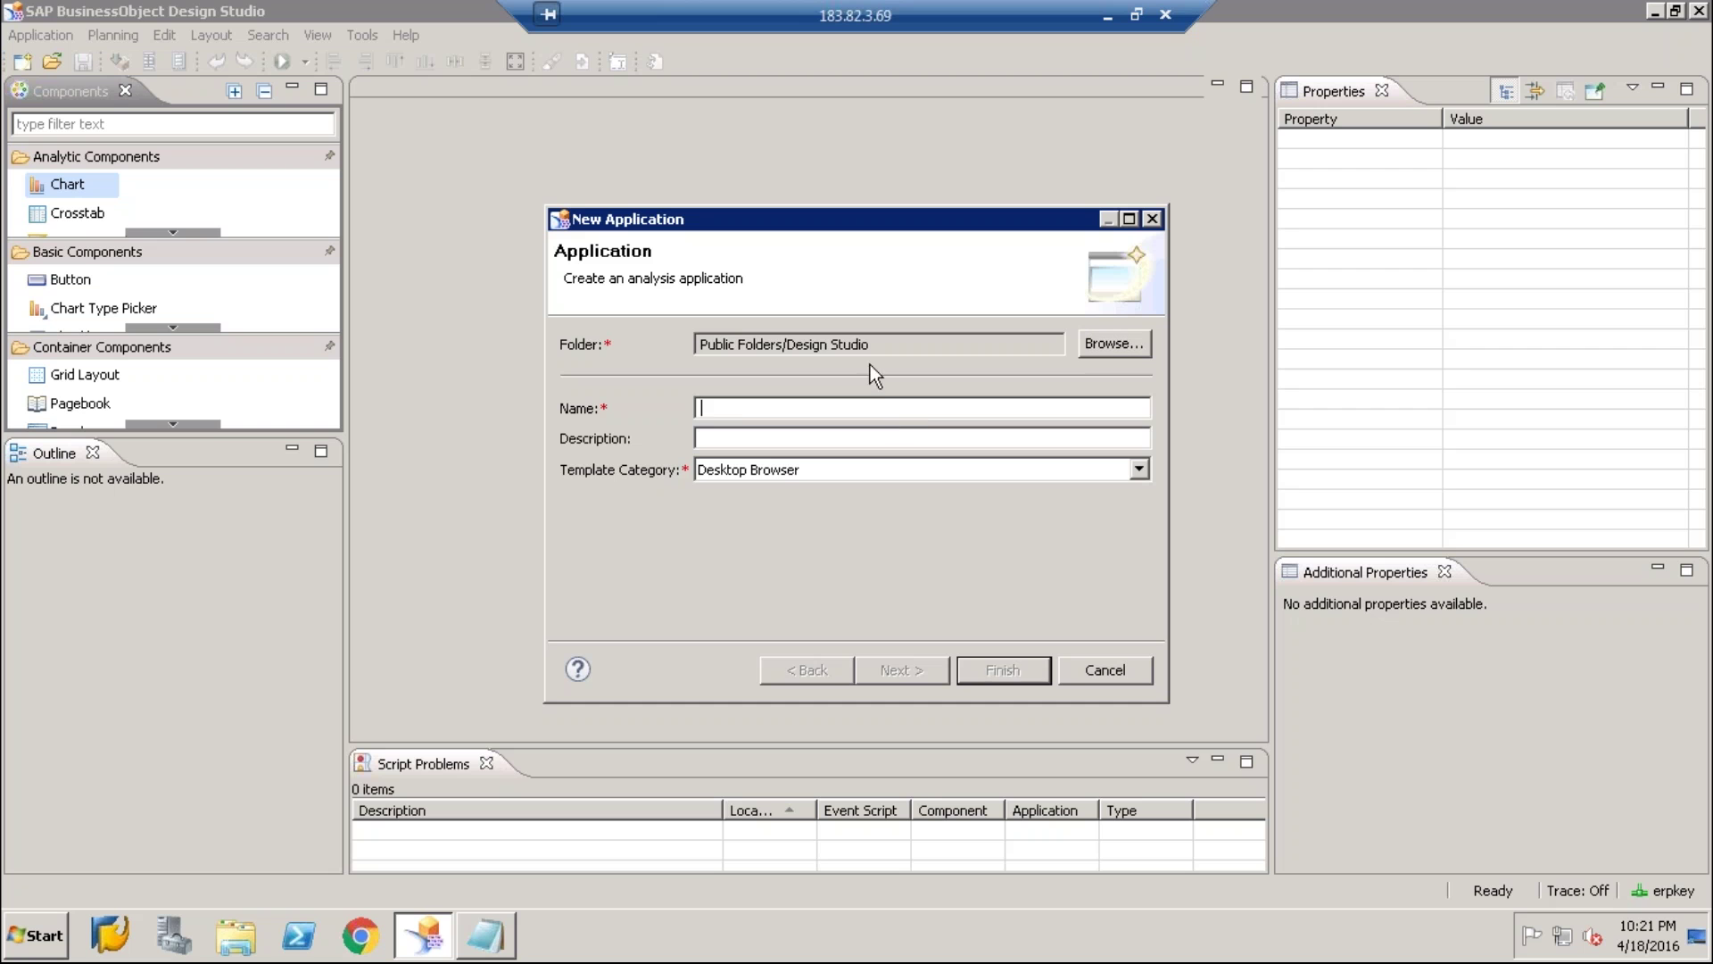
pyautogui.moveTo(877, 348); pyautogui.dragTo(697, 345)
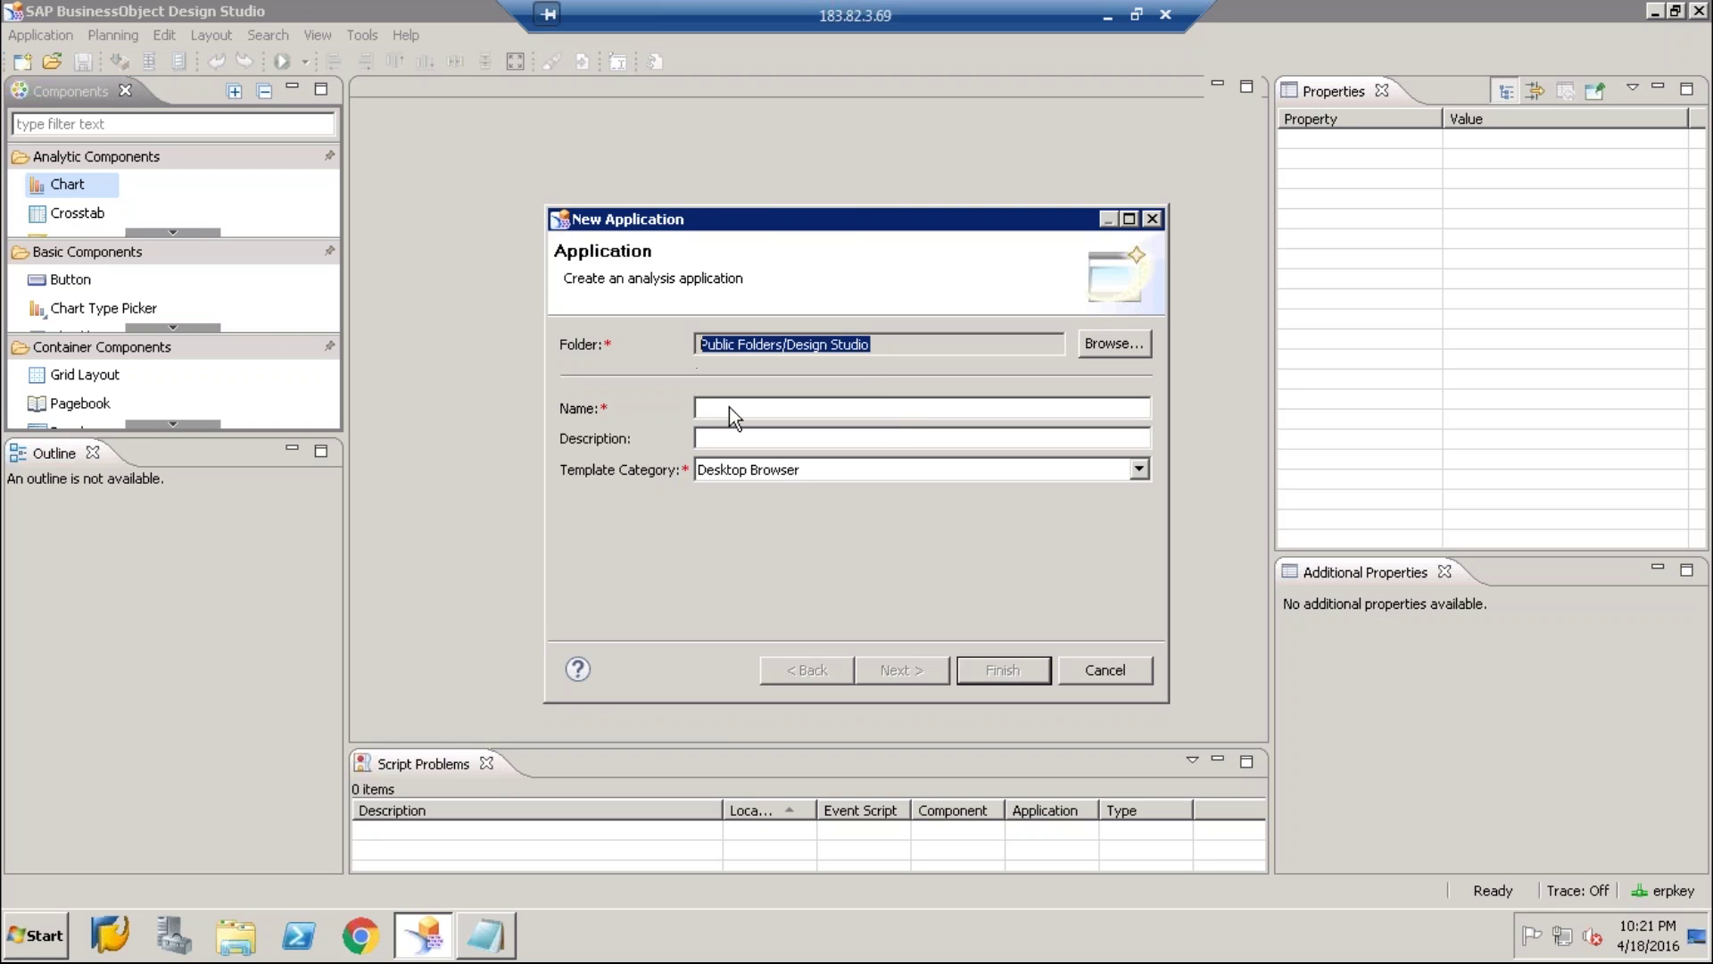
pyautogui.click(730, 407)
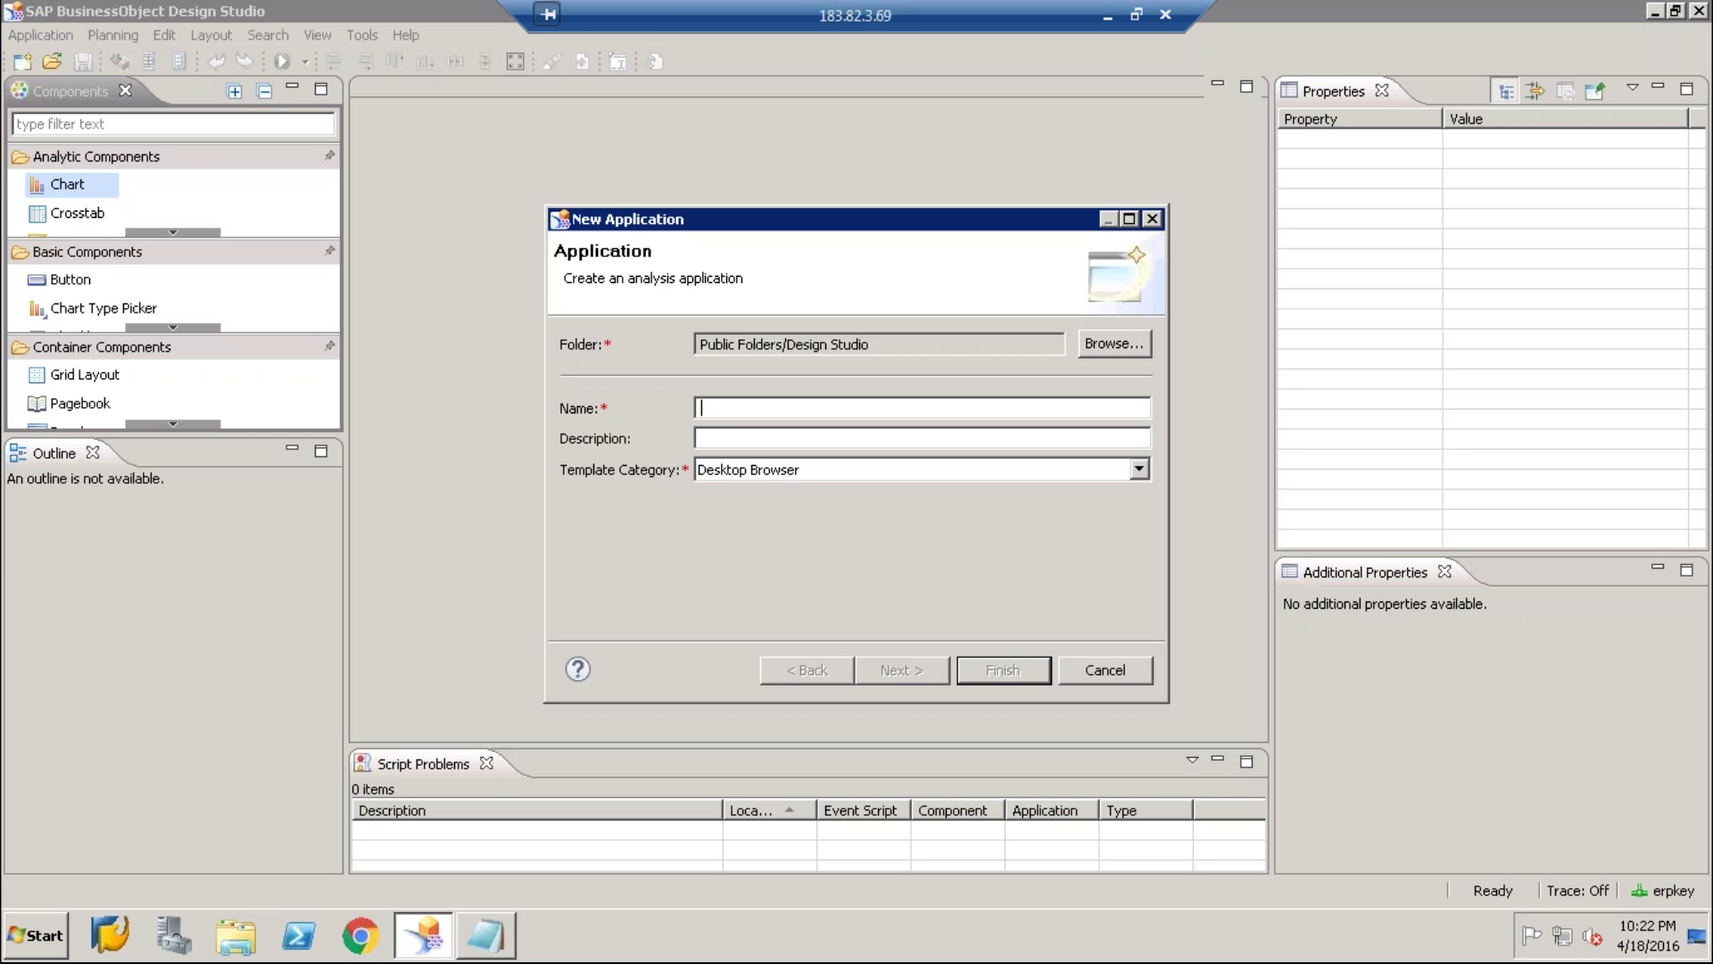
# Switch to the Notepad deployment list and review the connection types listed under BI Platform
pyautogui.click(474, 940)
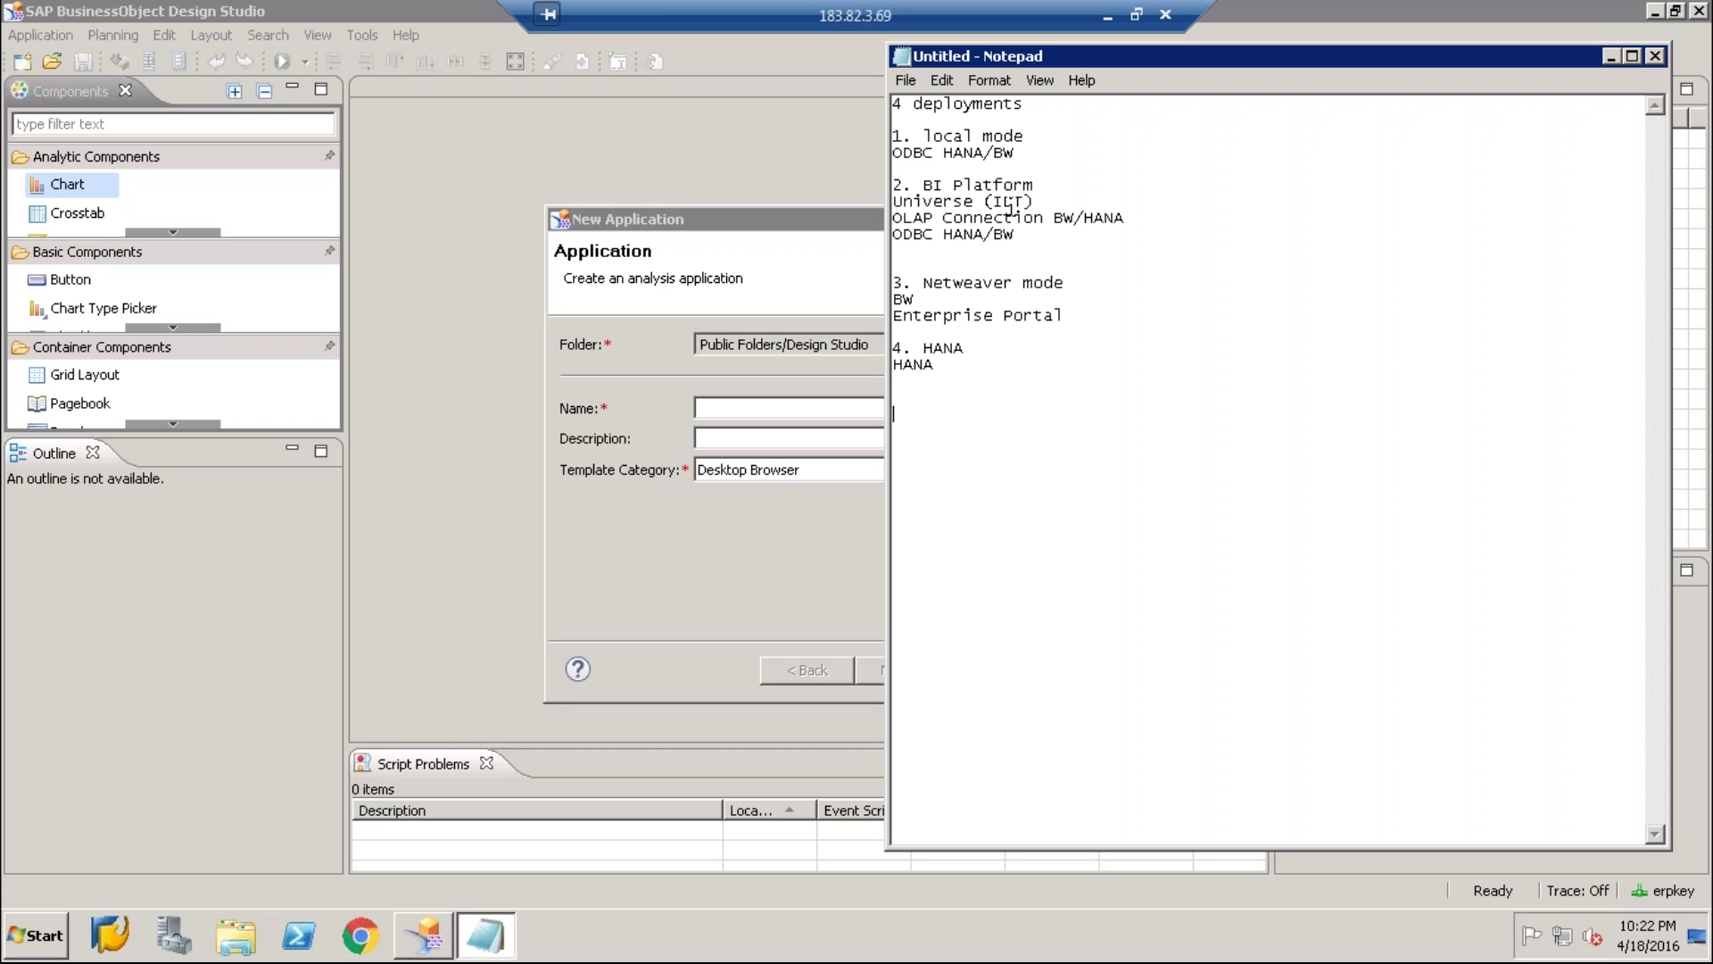
pyautogui.moveTo(1035, 186)
pyautogui.mouseDown()
pyautogui.moveTo(982, 185)
pyautogui.moveTo(1037, 205)
pyautogui.moveTo(1015, 212)
pyautogui.mouseUp()
pyautogui.click(1144, 215)
pyautogui.click(913, 415)
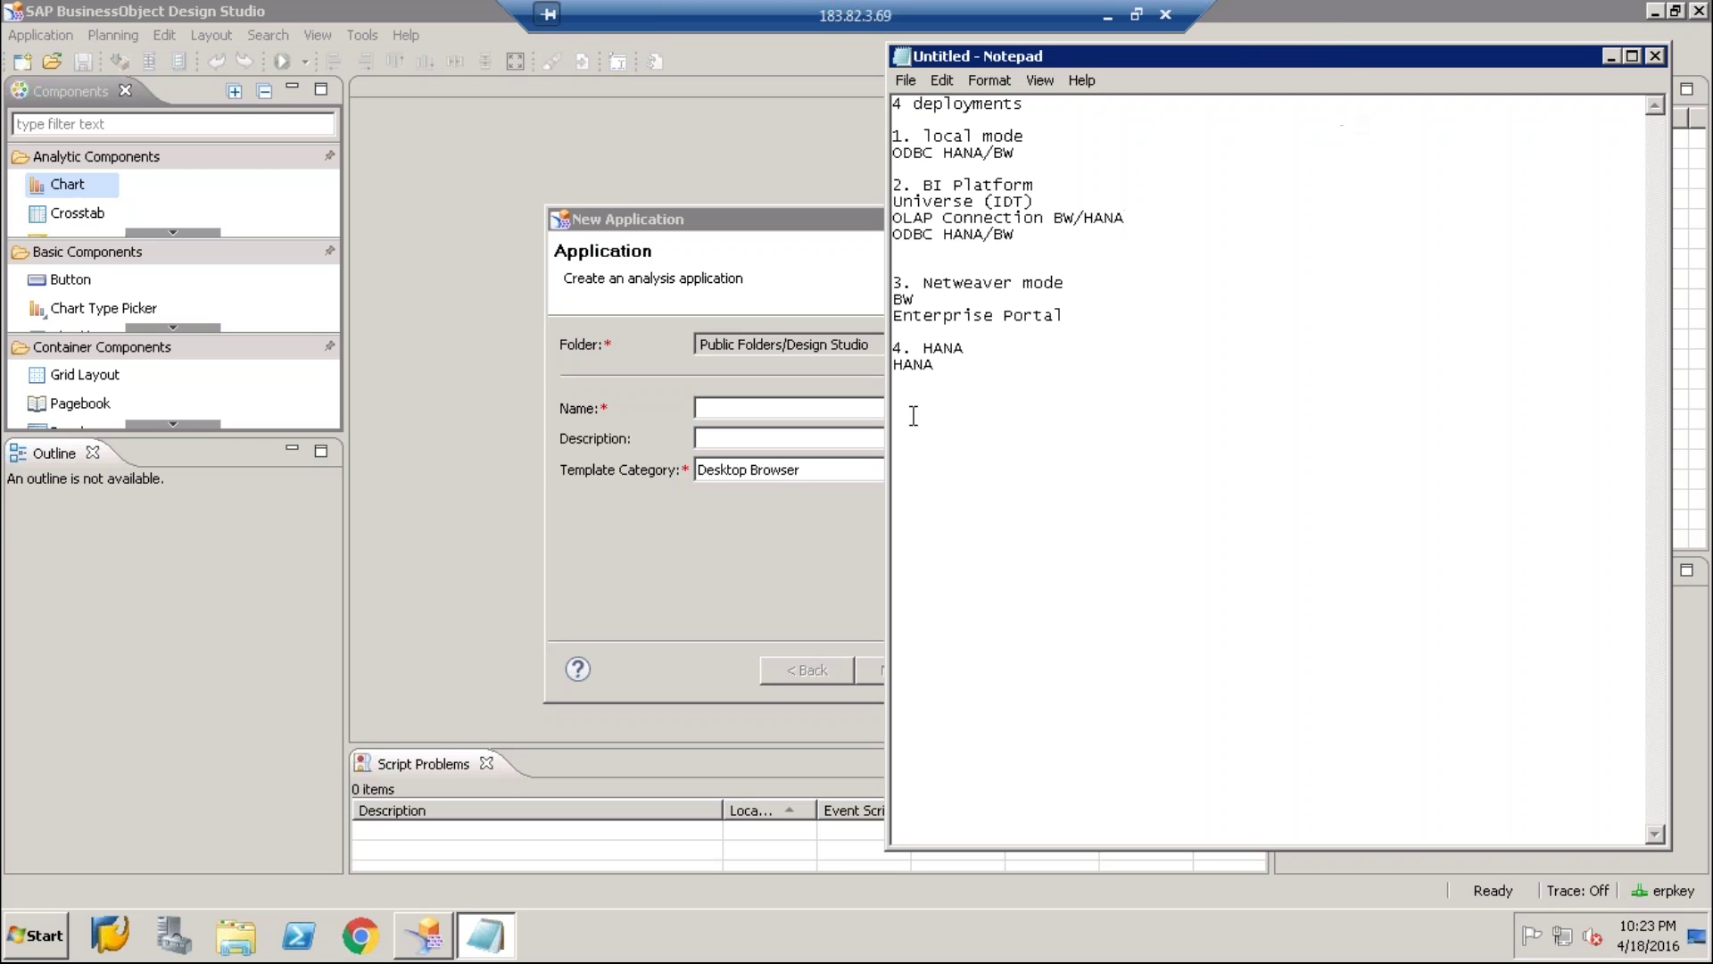
# Back in the new application dialog, enter the name "Demo_001" and the description "Store Dashboard"
pyautogui.click(789, 413)
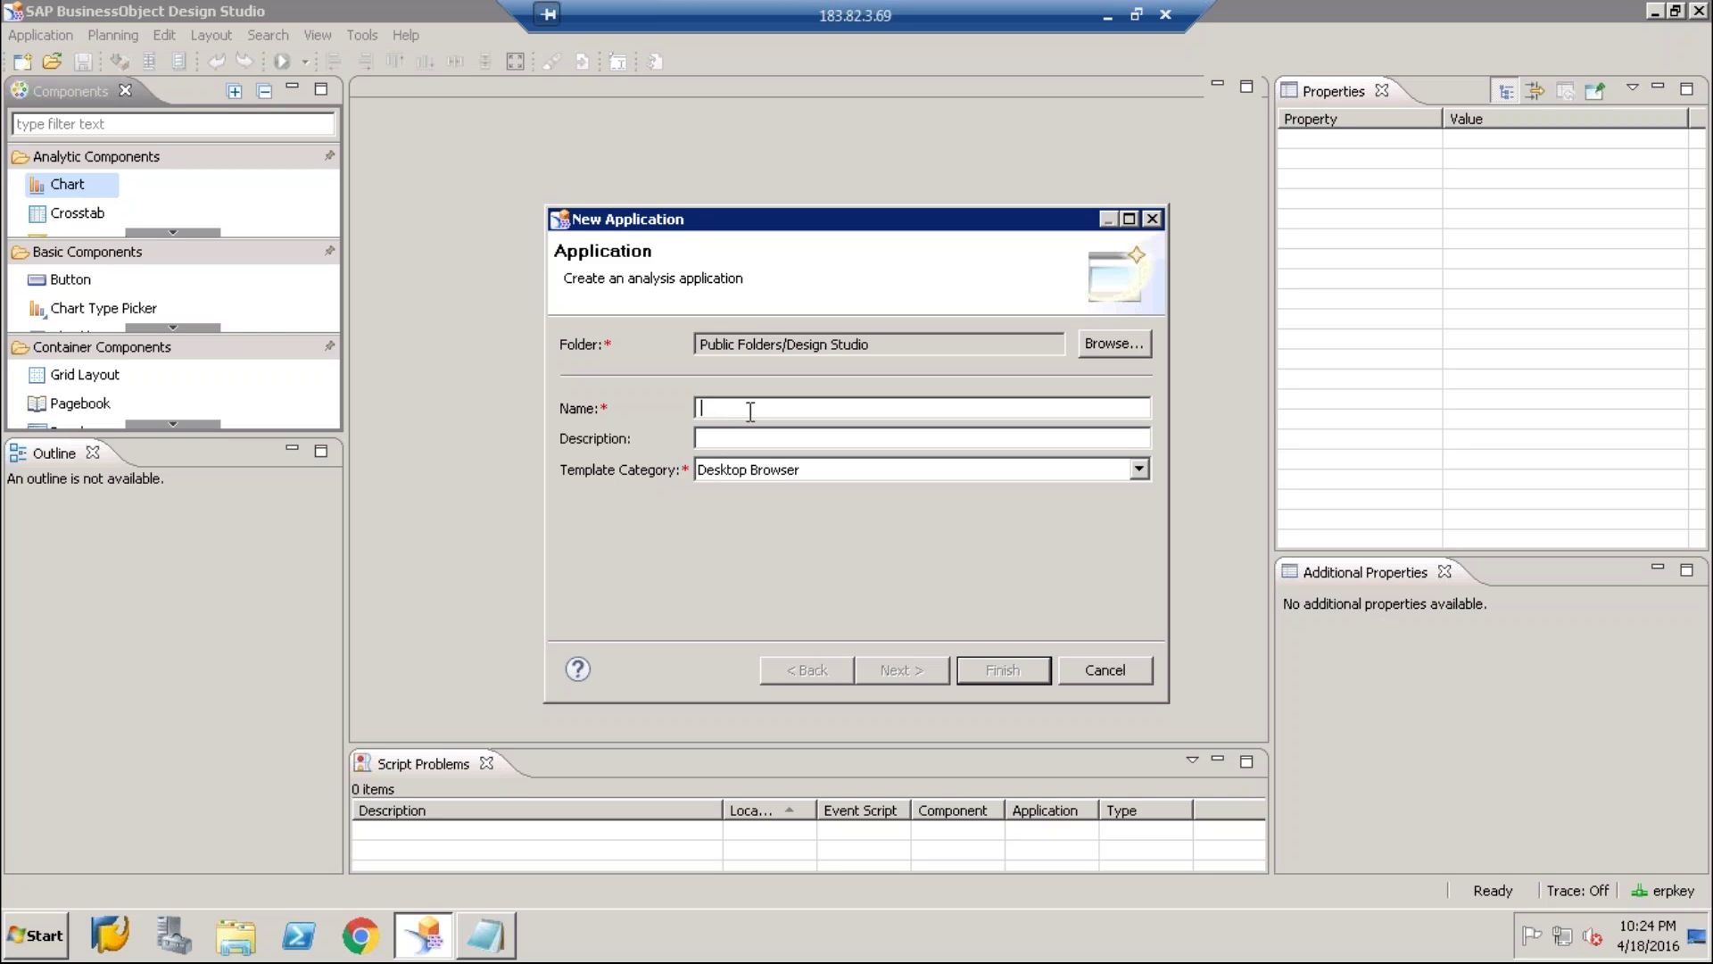
pyautogui.write('Demo_001')
pyautogui.press('Tab')
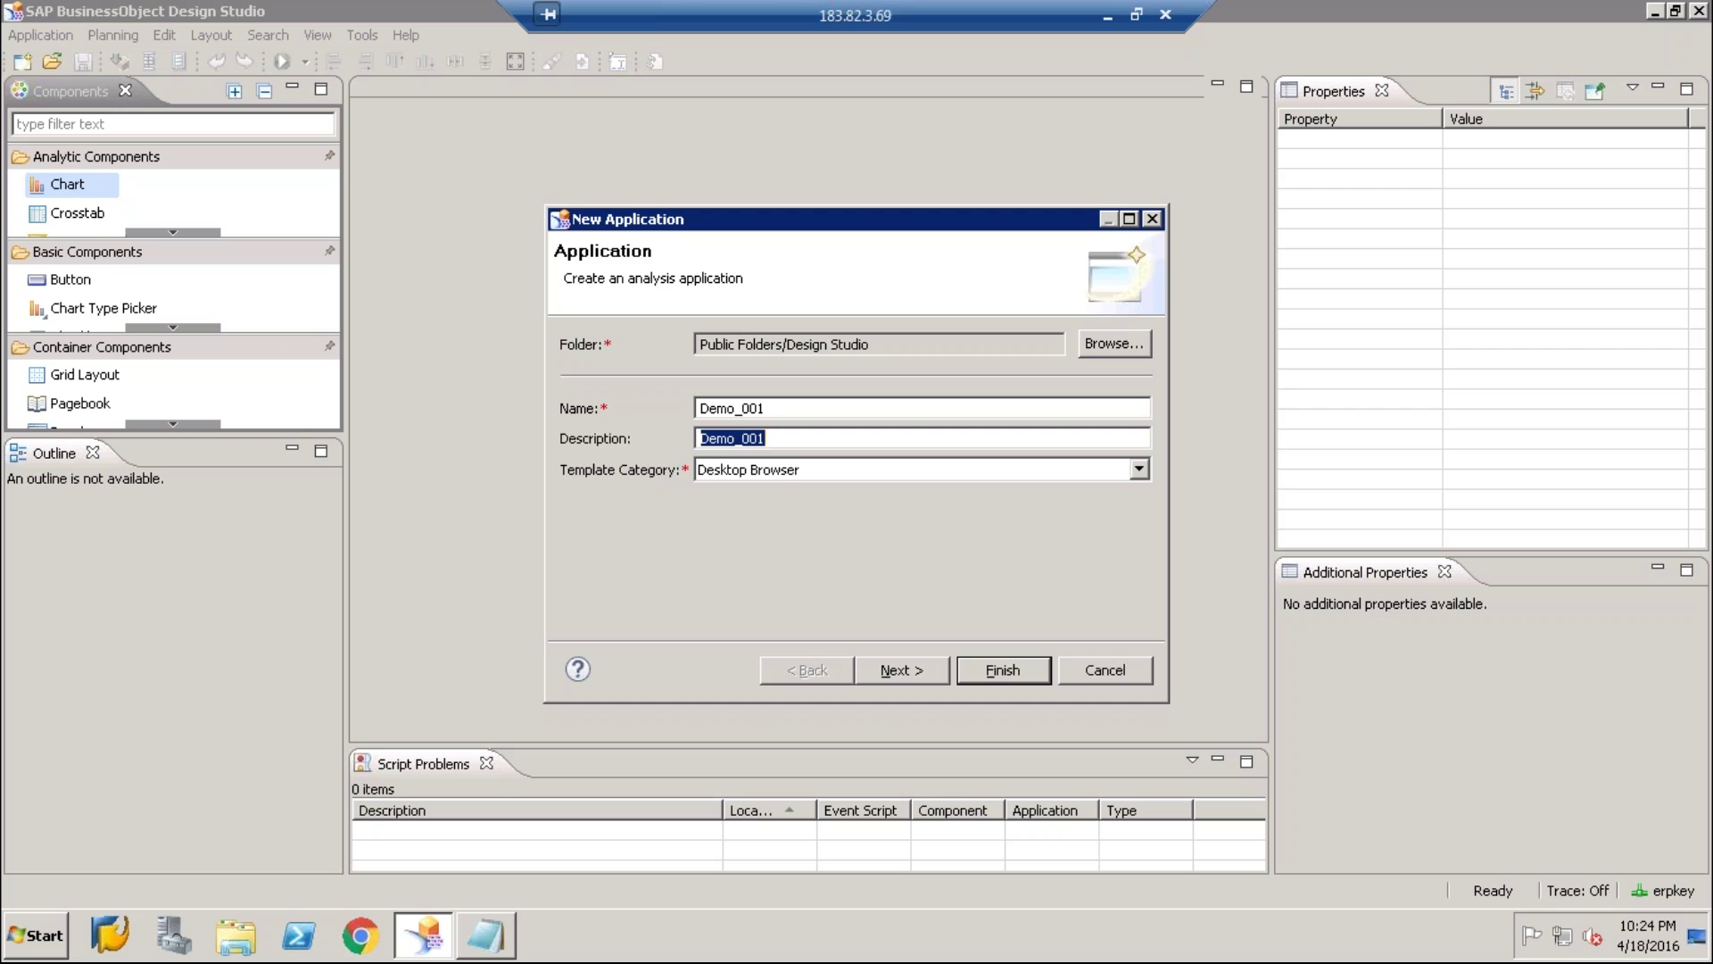
pyautogui.write('Store Dashboard')
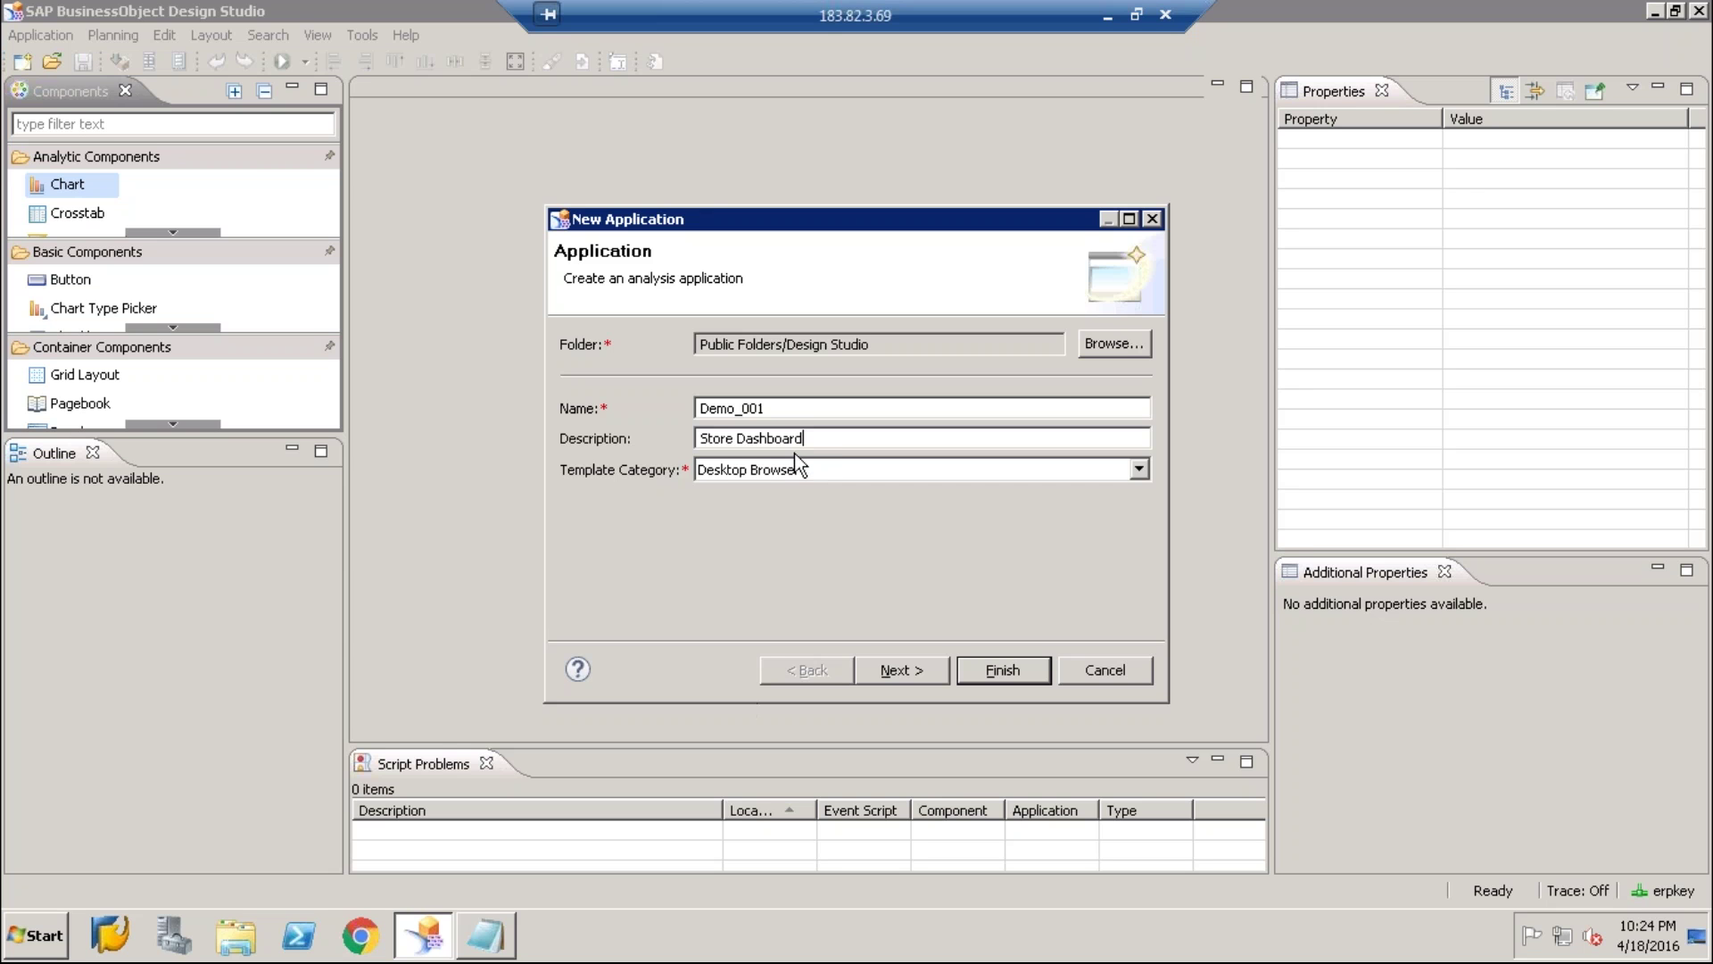
pyautogui.press('Tab')
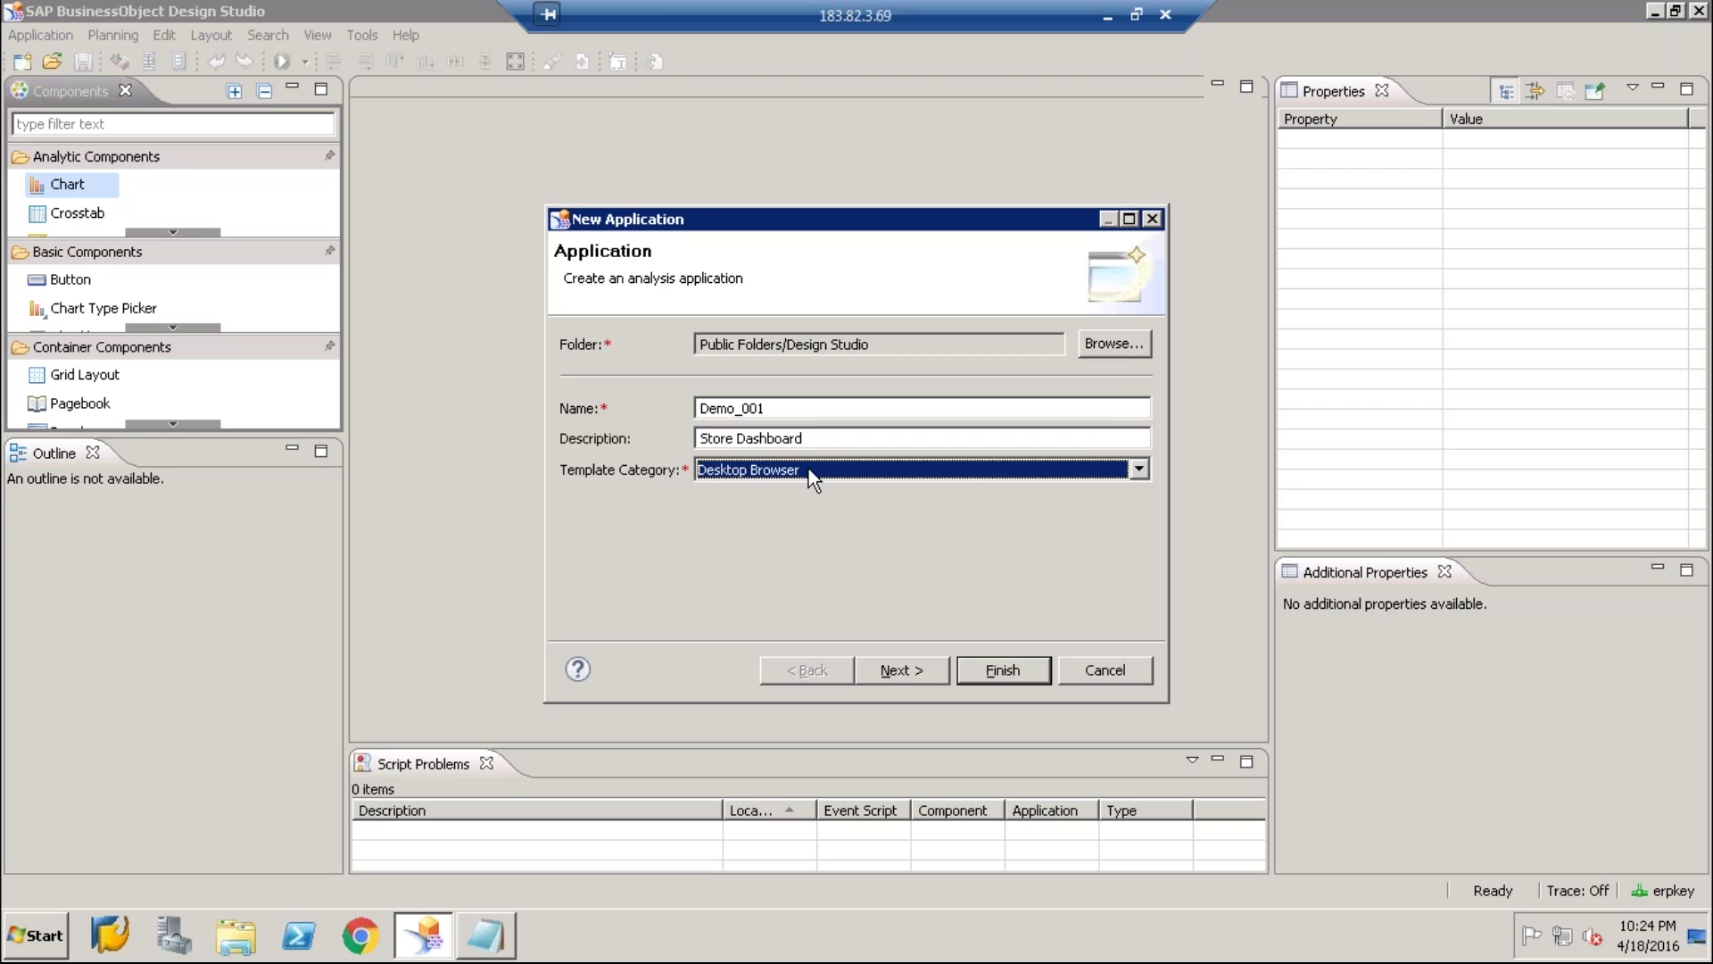
# Keep the Desktop Browser template category, look through its templates and create the application from the Blank template
pyautogui.click(808, 469)
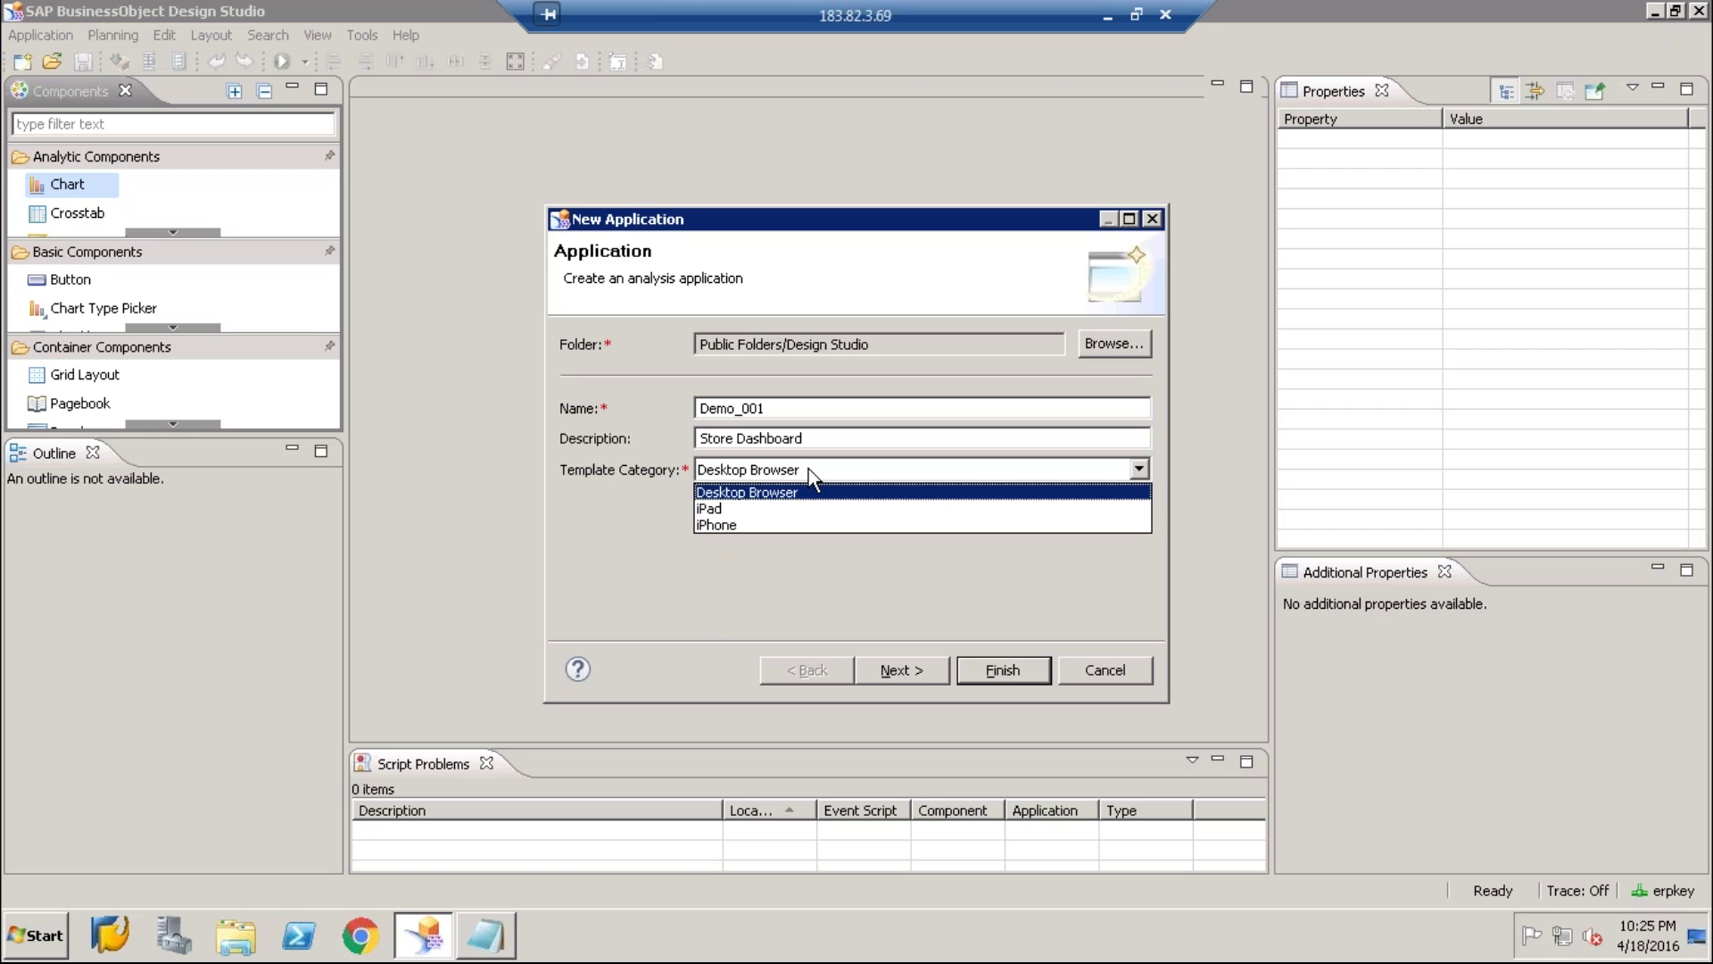
pyautogui.click(763, 538)
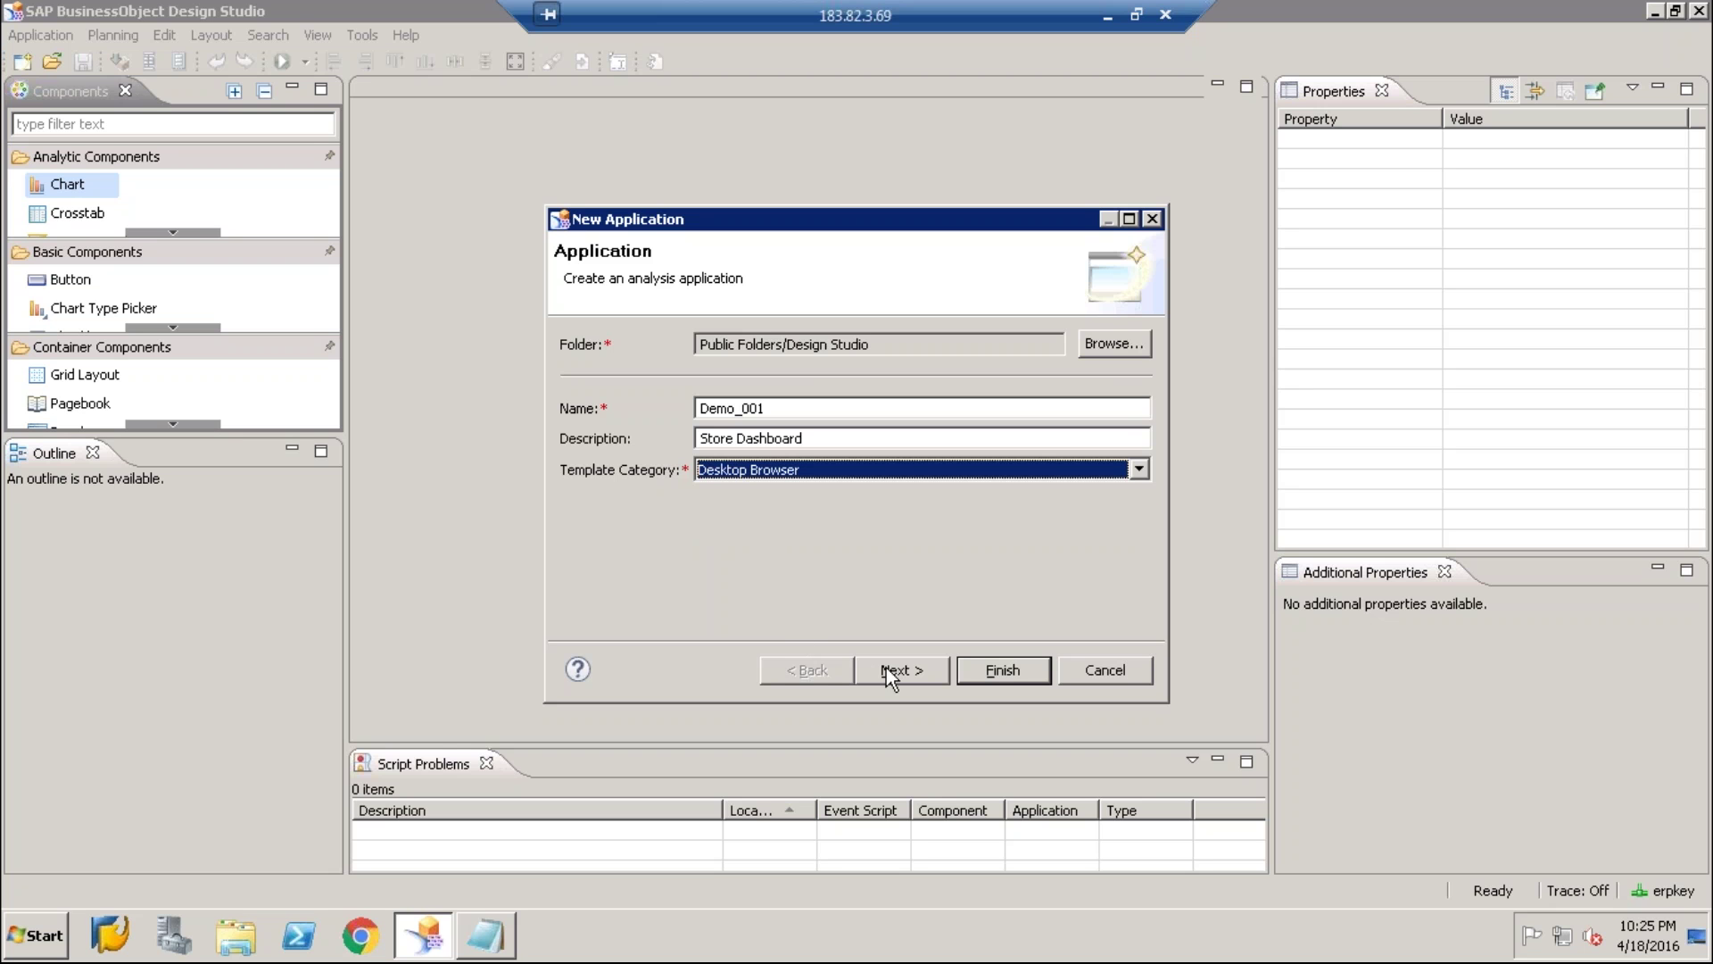
pyautogui.click(924, 675)
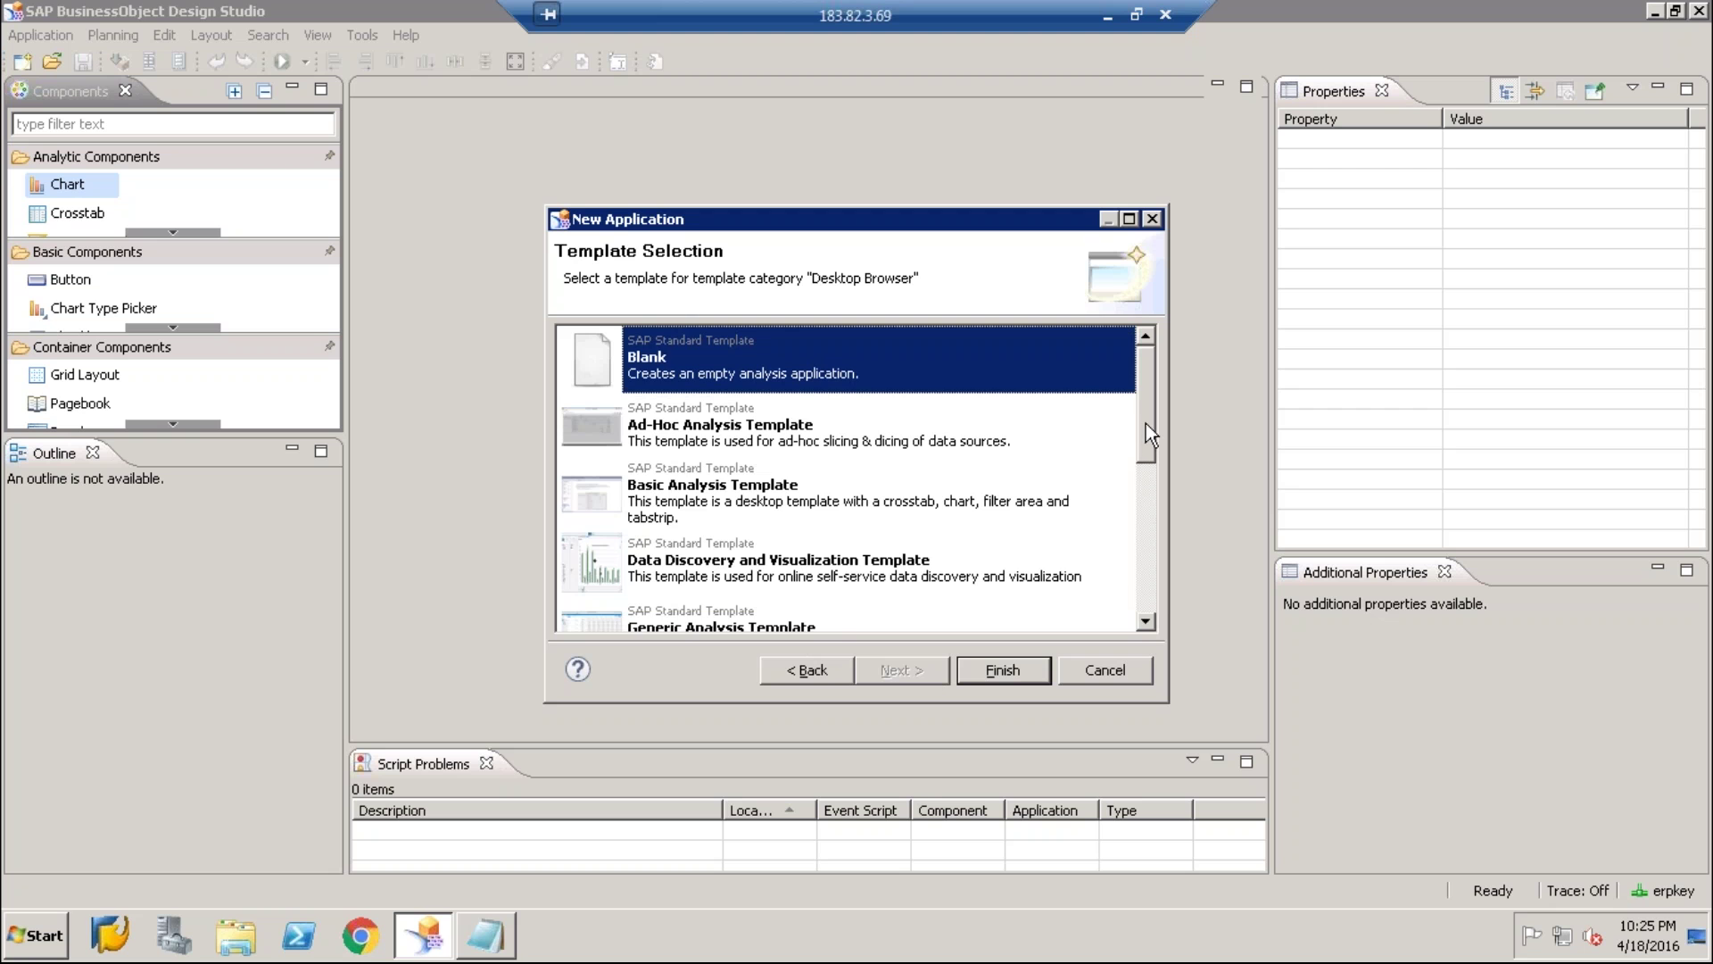
pyautogui.scroll(-3, 1135, 496)
pyautogui.scroll(-2, 1153, 606)
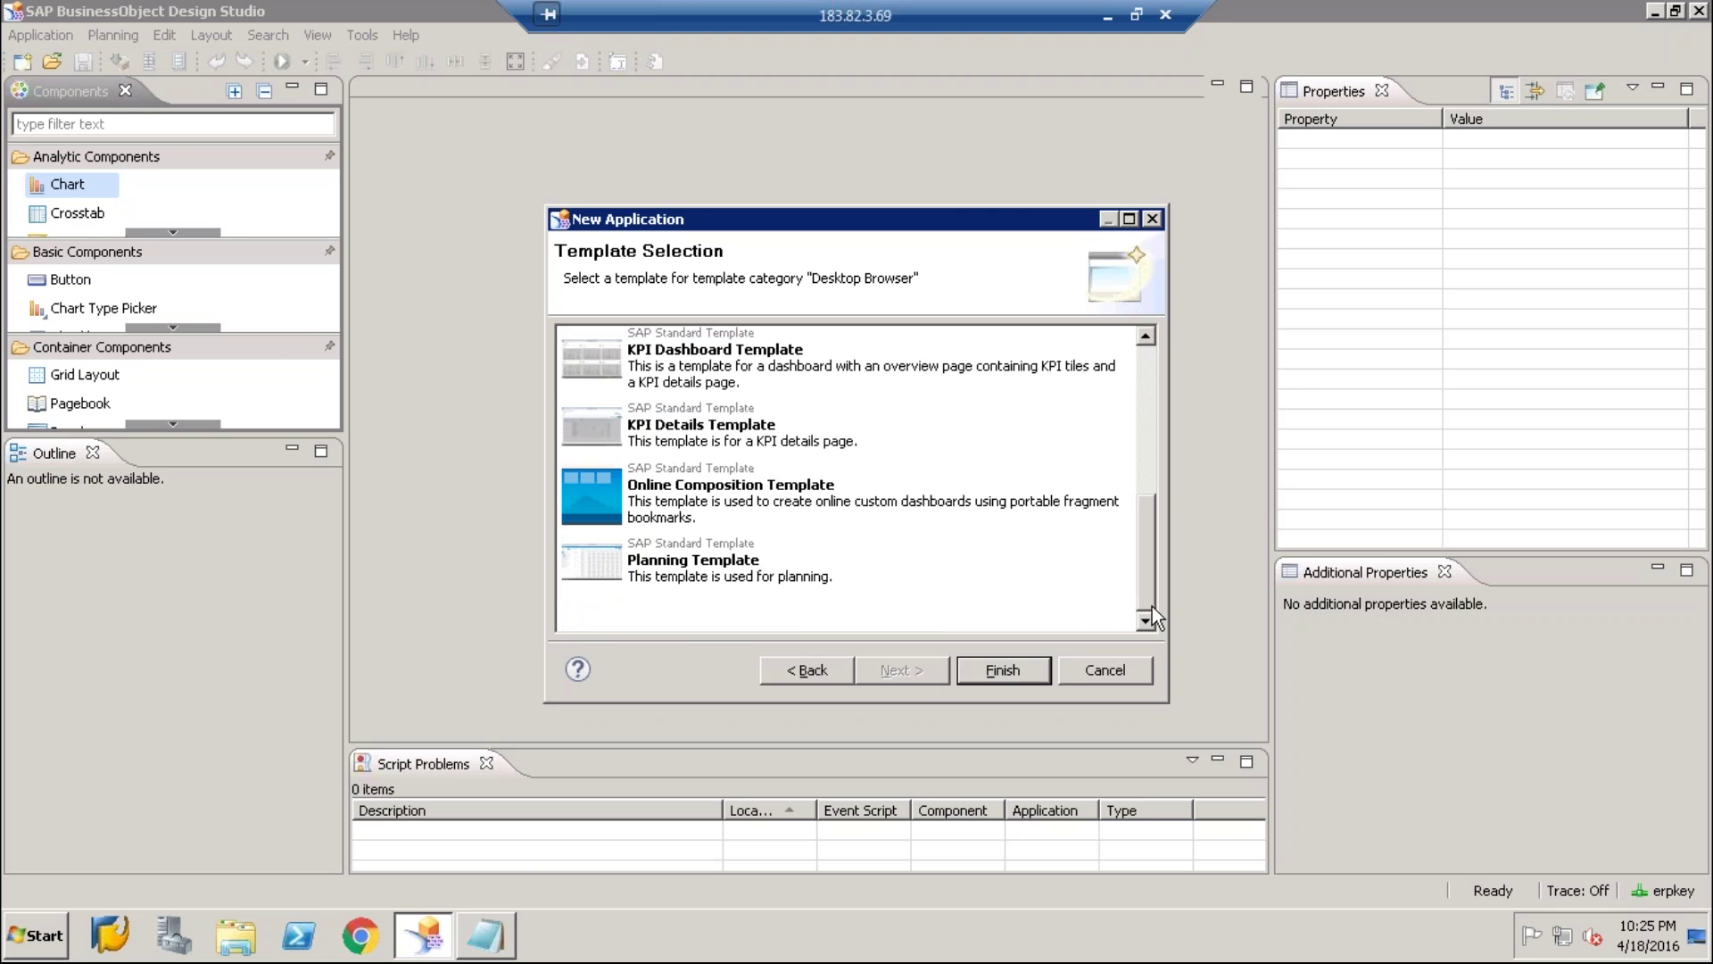
pyautogui.scroll(5, 1151, 363)
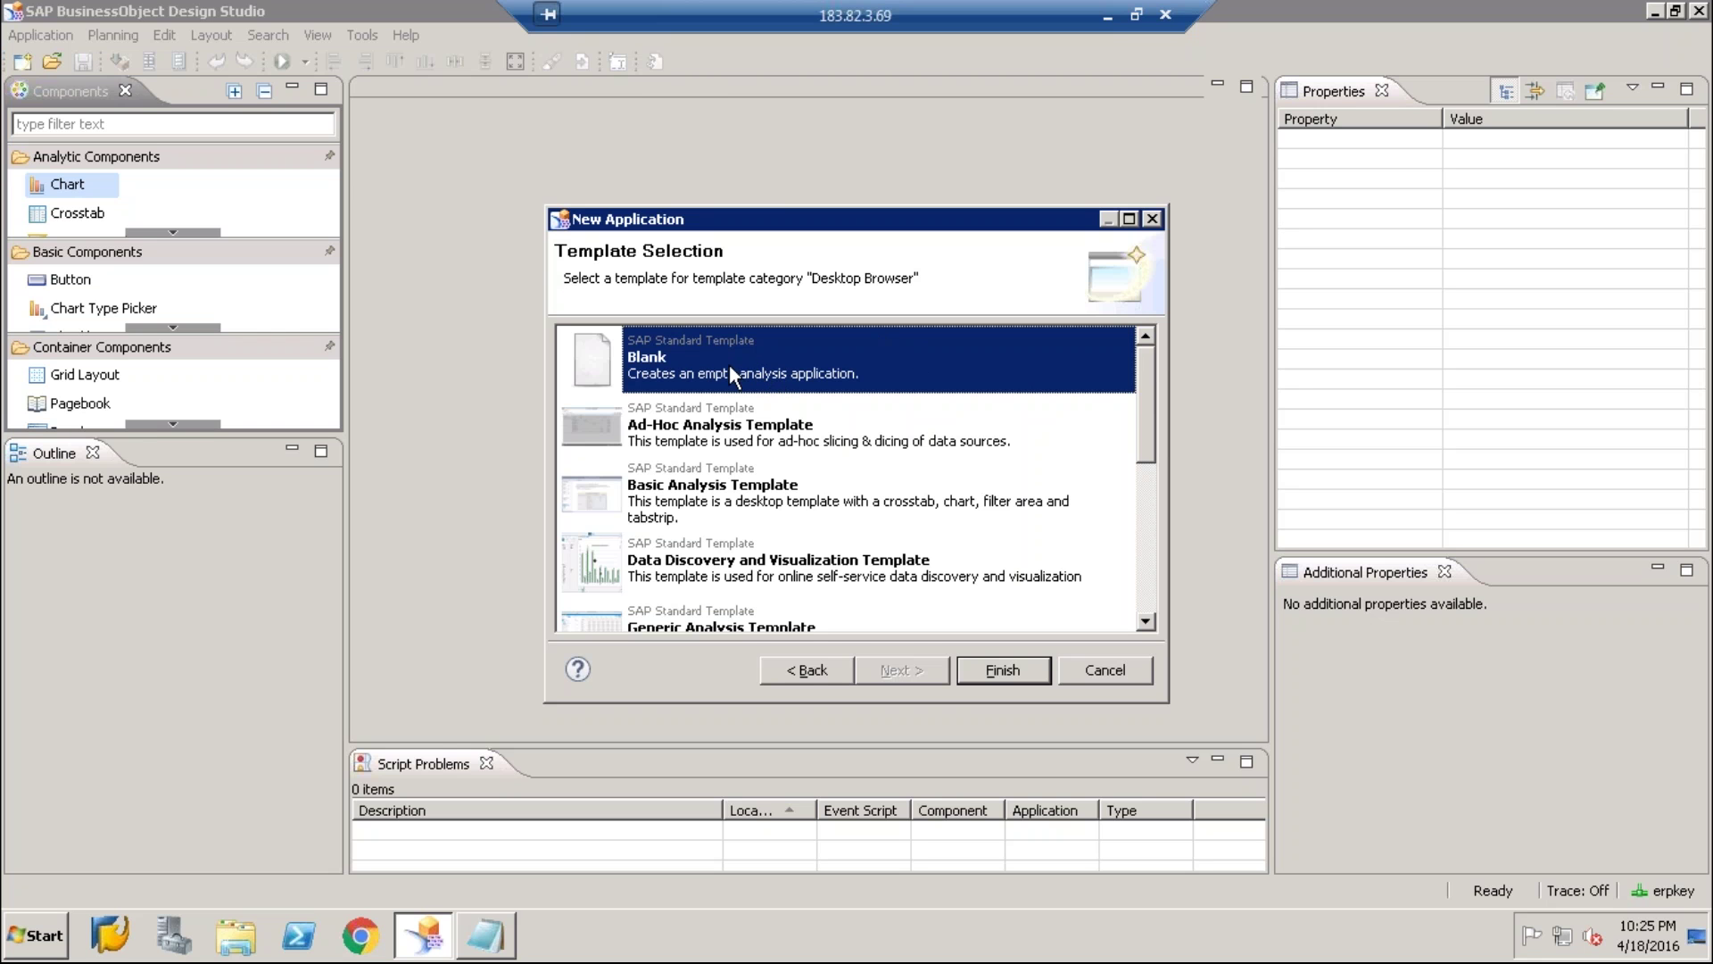
pyautogui.doubleClick(683, 359)
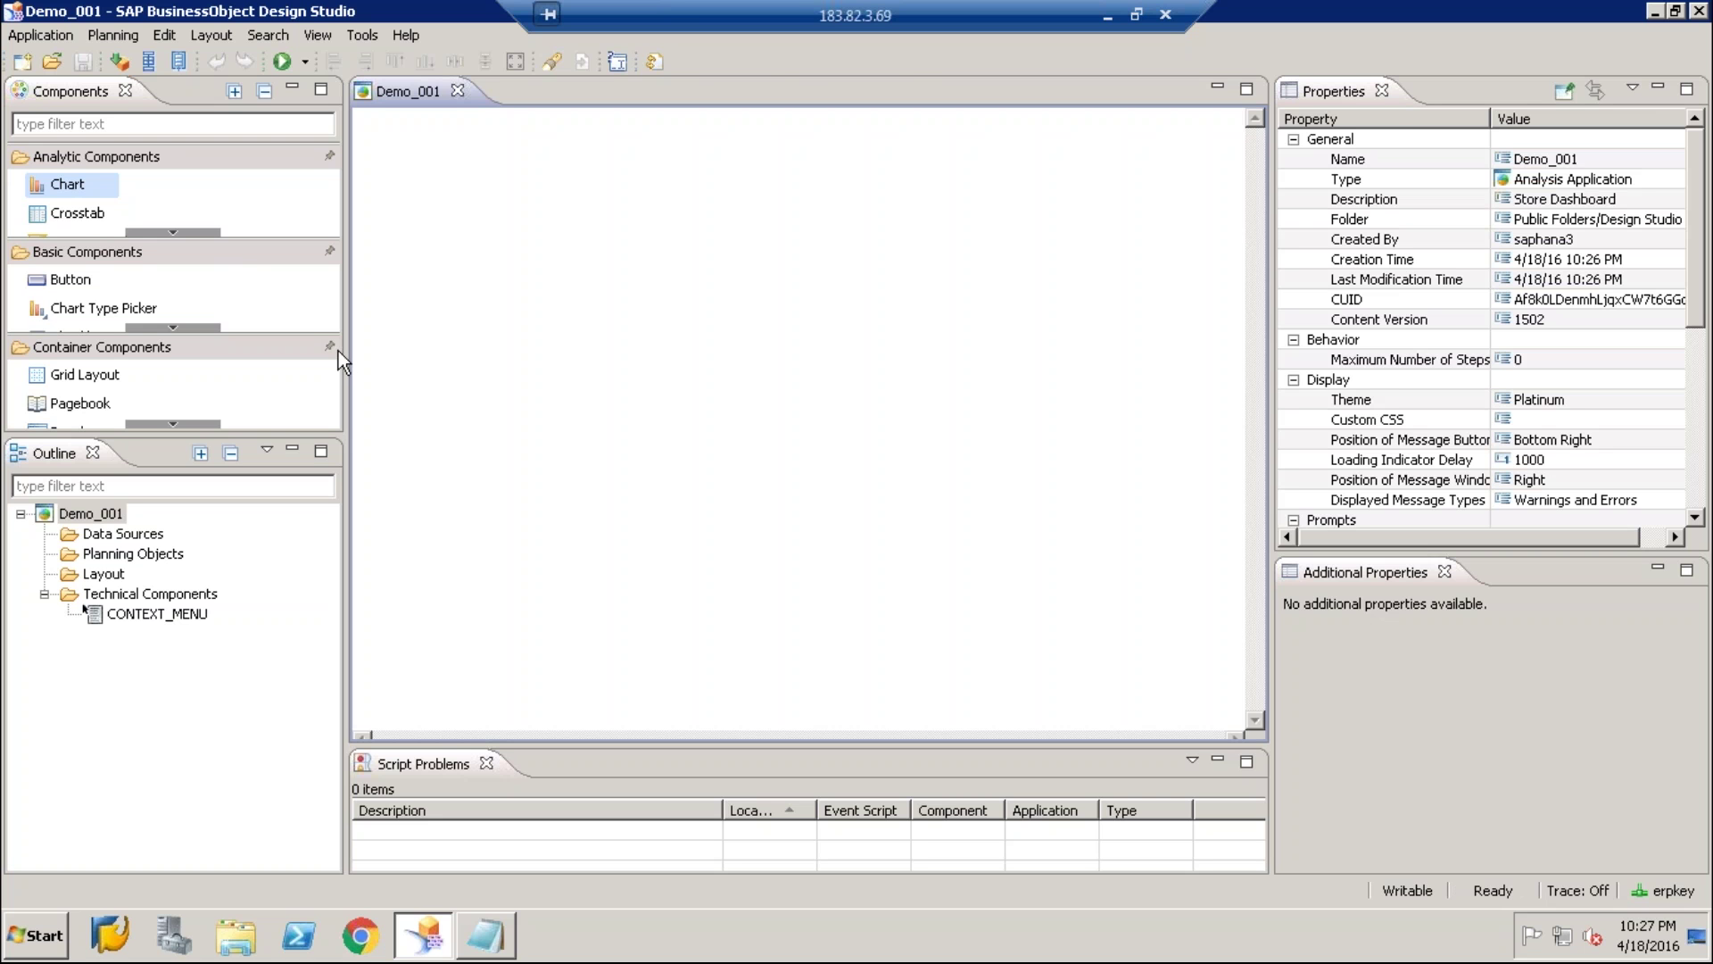
# Collapse the Analytic, Basic and Container component categories
pyautogui.click(64, 95)
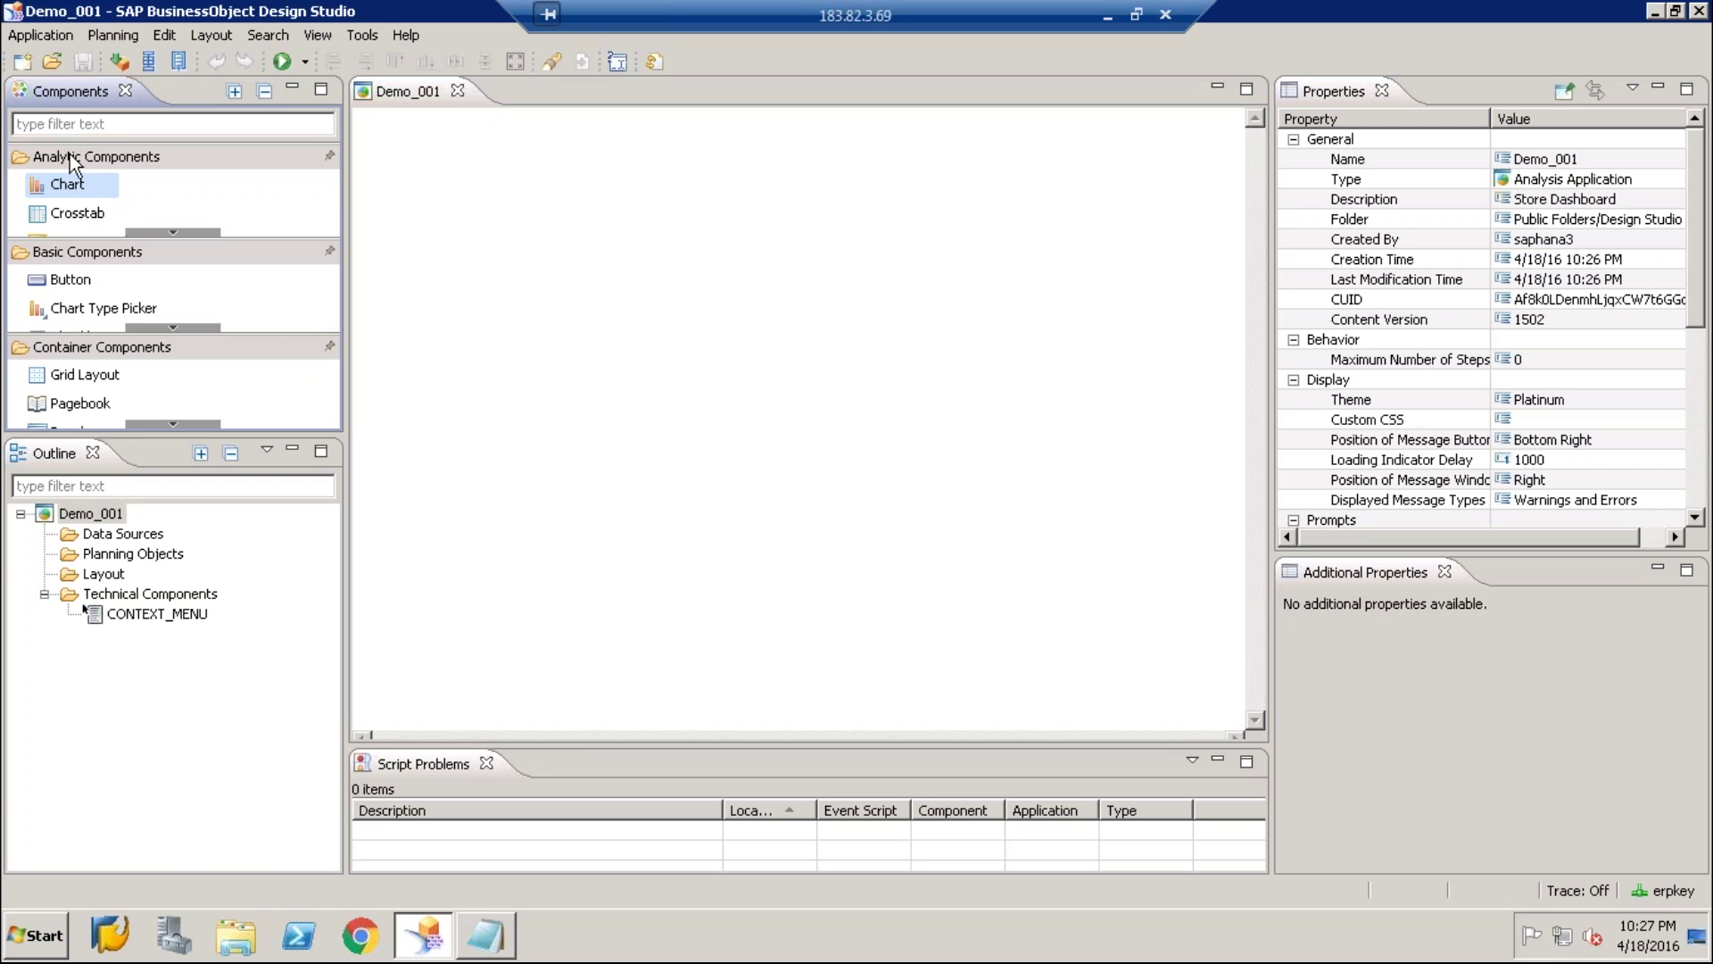
pyautogui.click(56, 158)
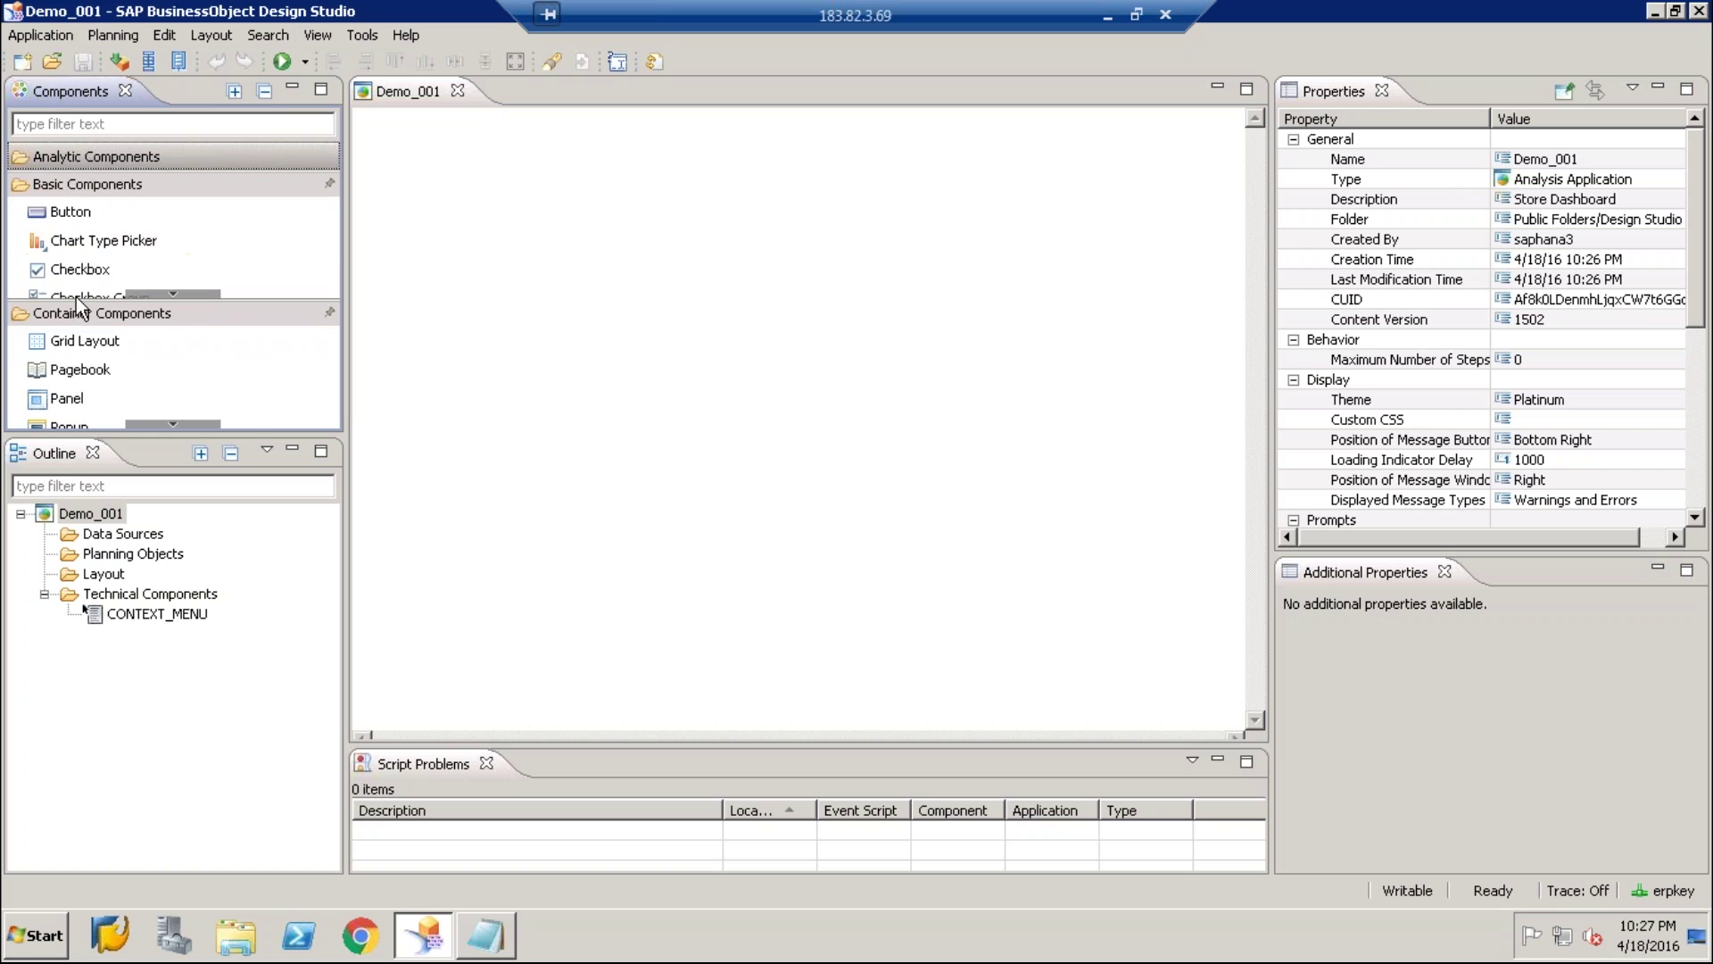
pyautogui.click(90, 187)
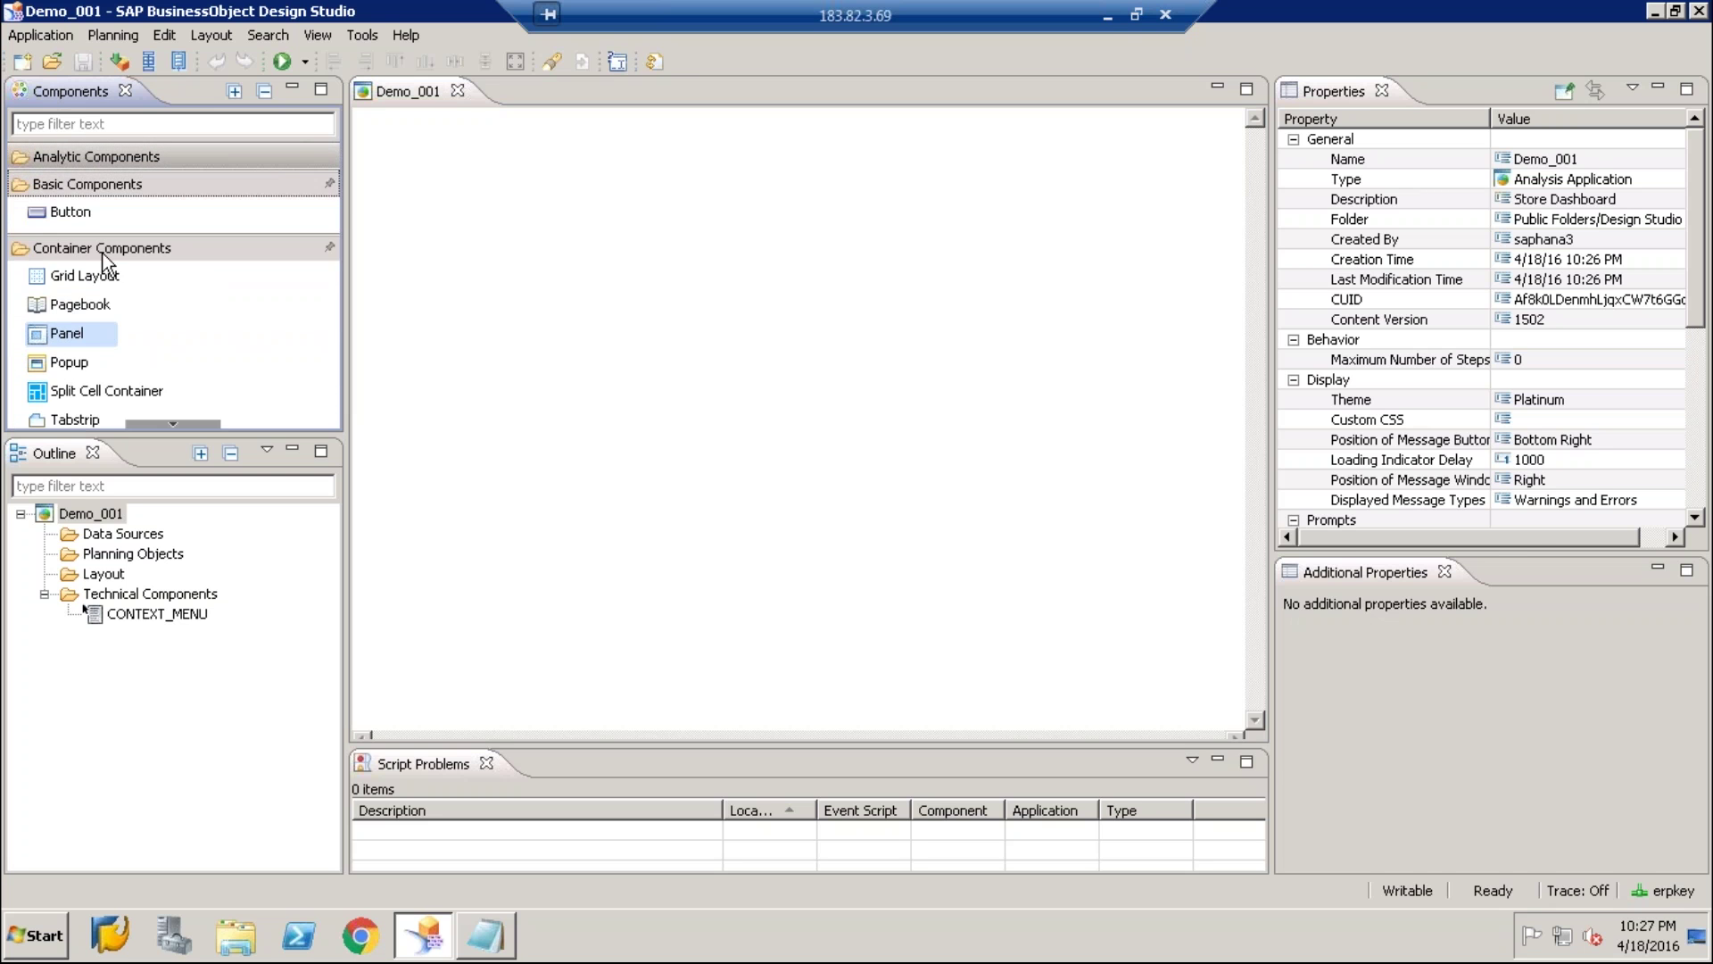
pyautogui.click(103, 250)
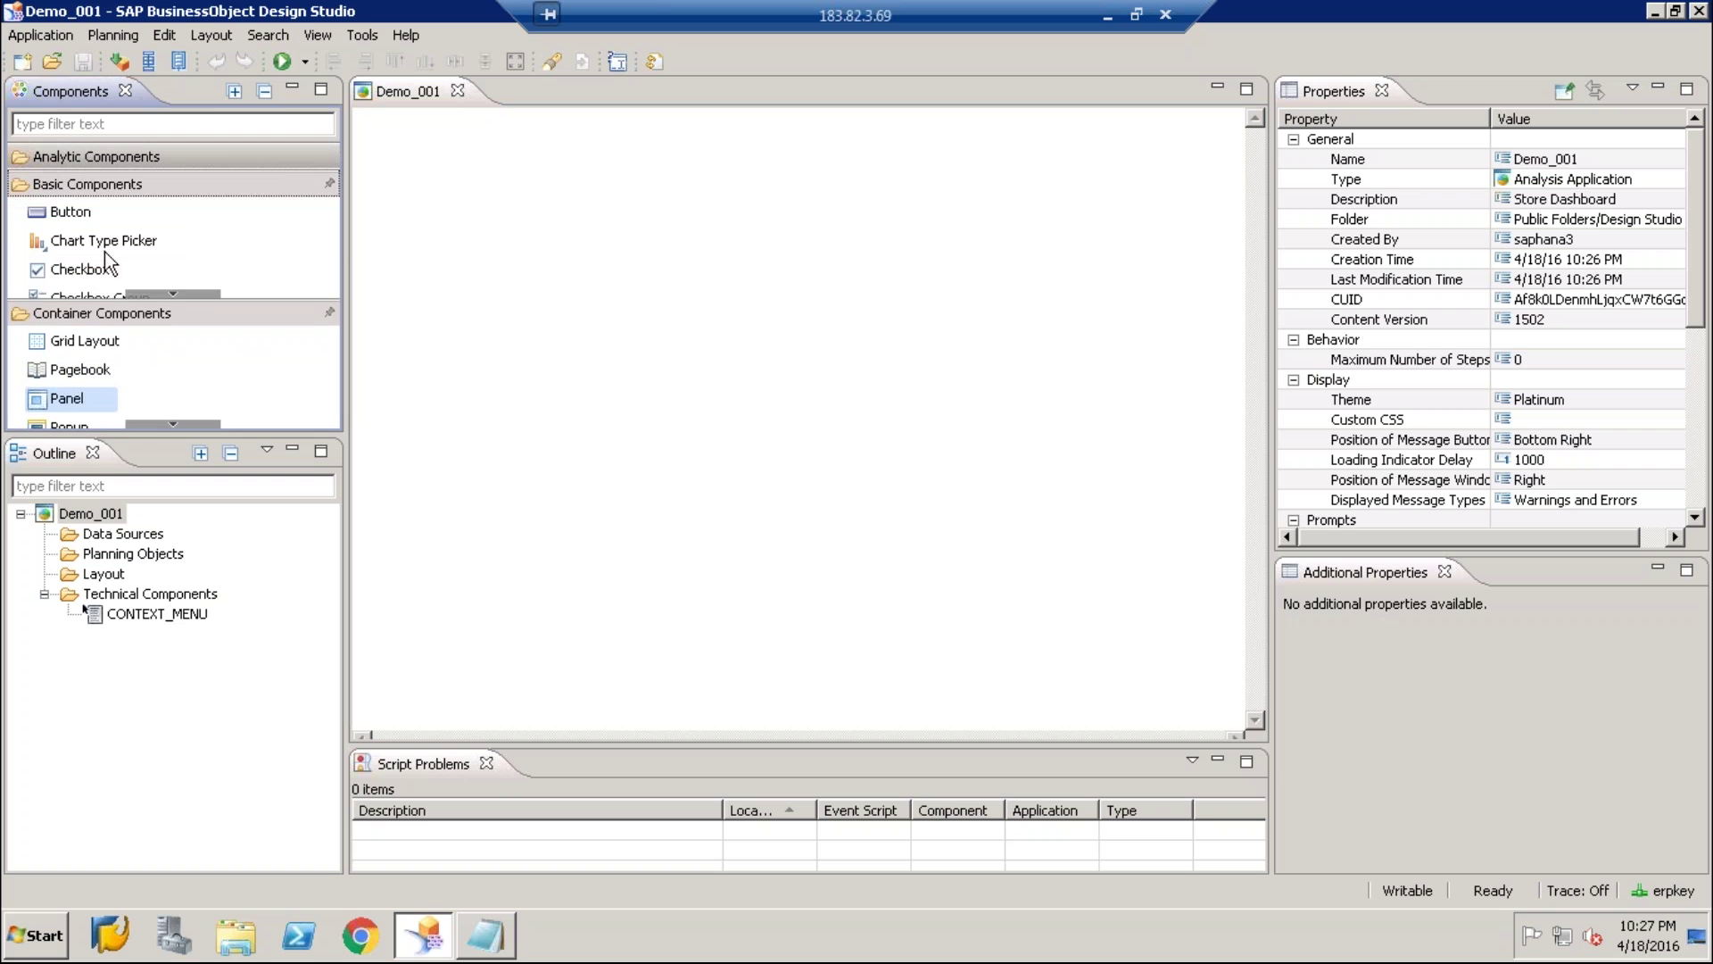
pyautogui.click(100, 183)
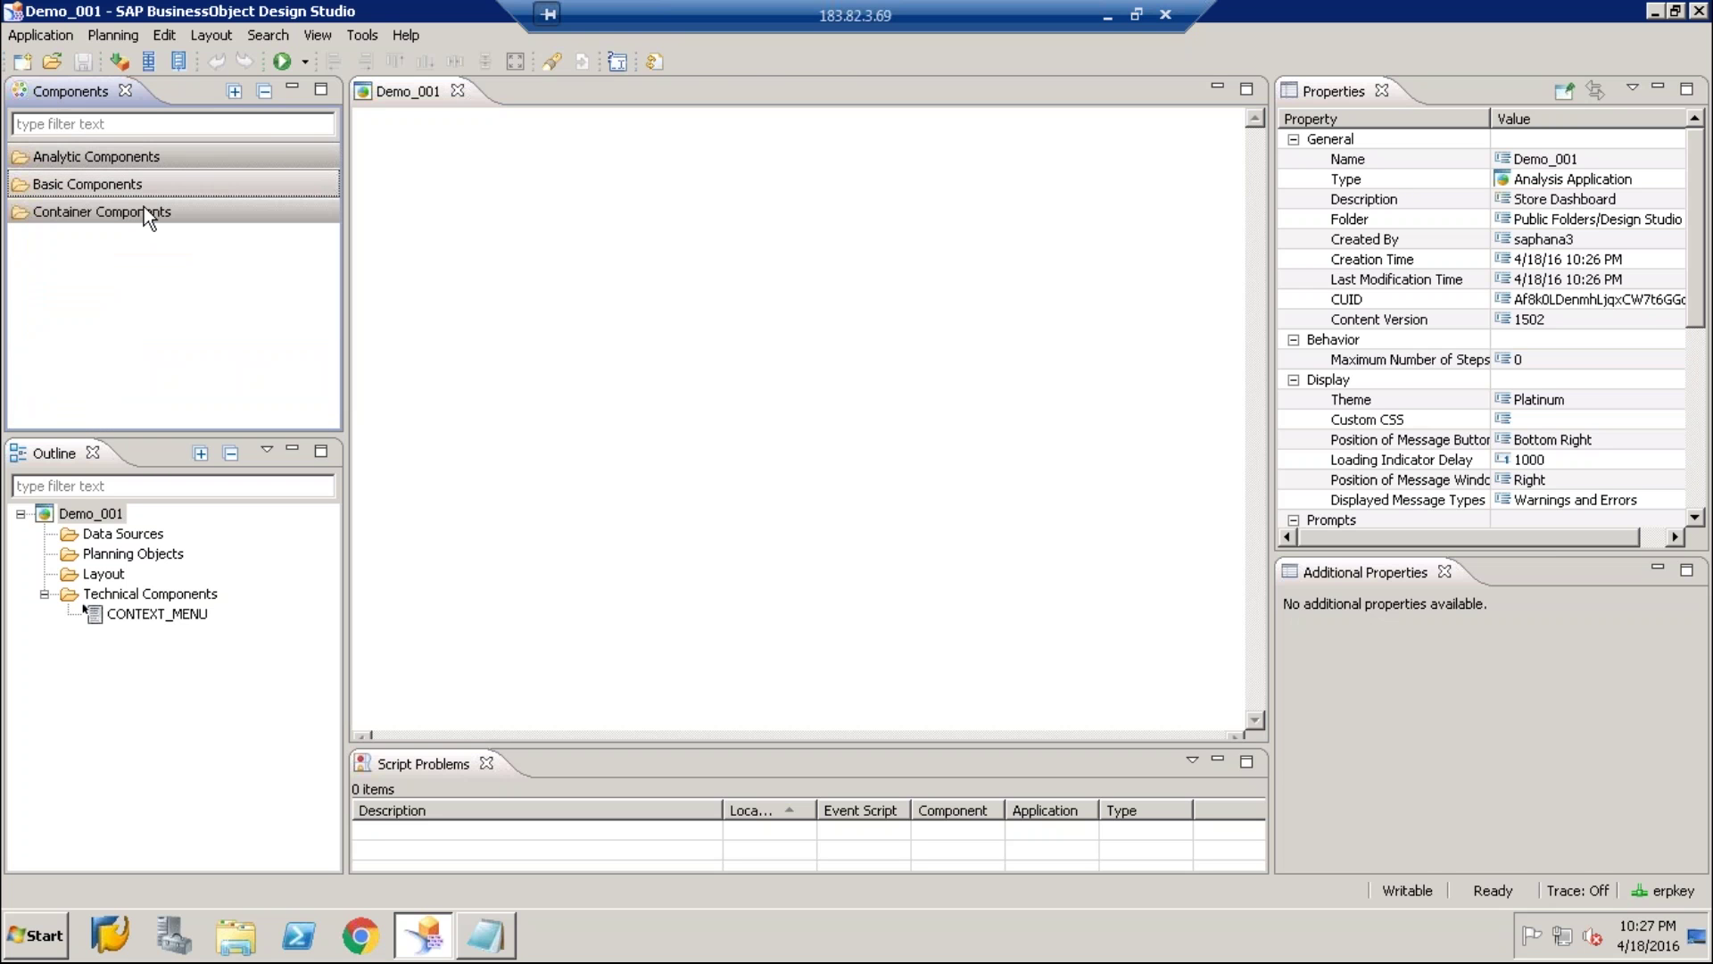
# Examine the components offered under Analytic Components and under Basic Components, one category at a time
pyautogui.click(129, 158)
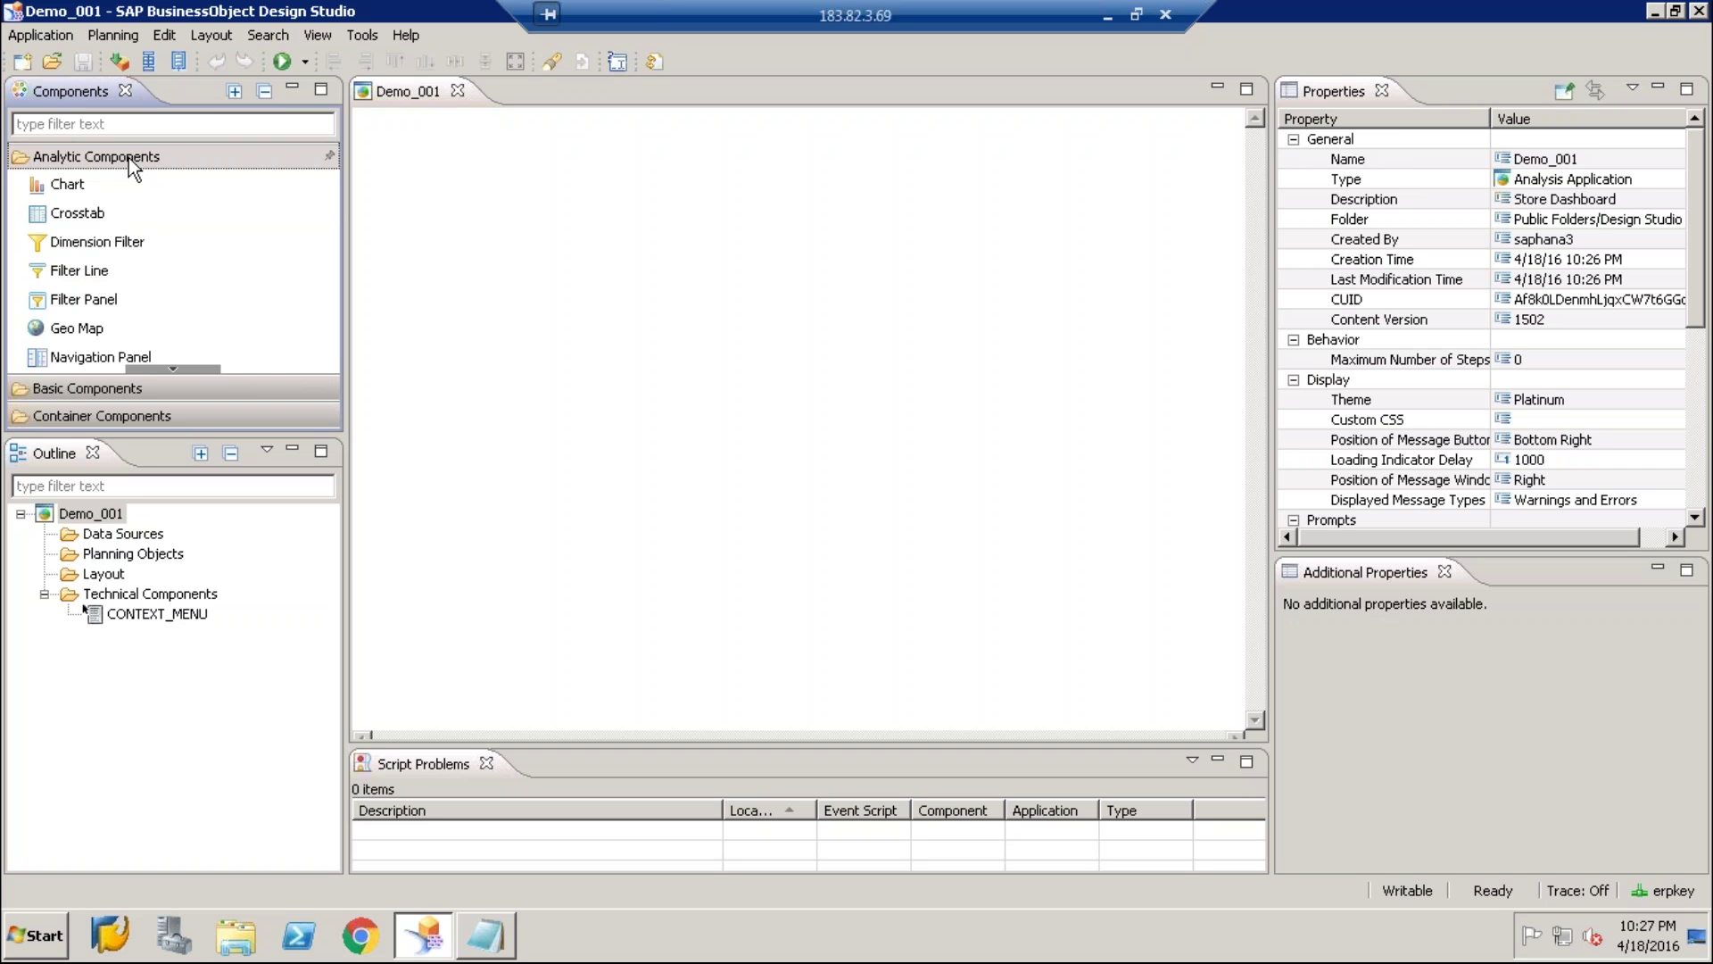
pyautogui.click(129, 158)
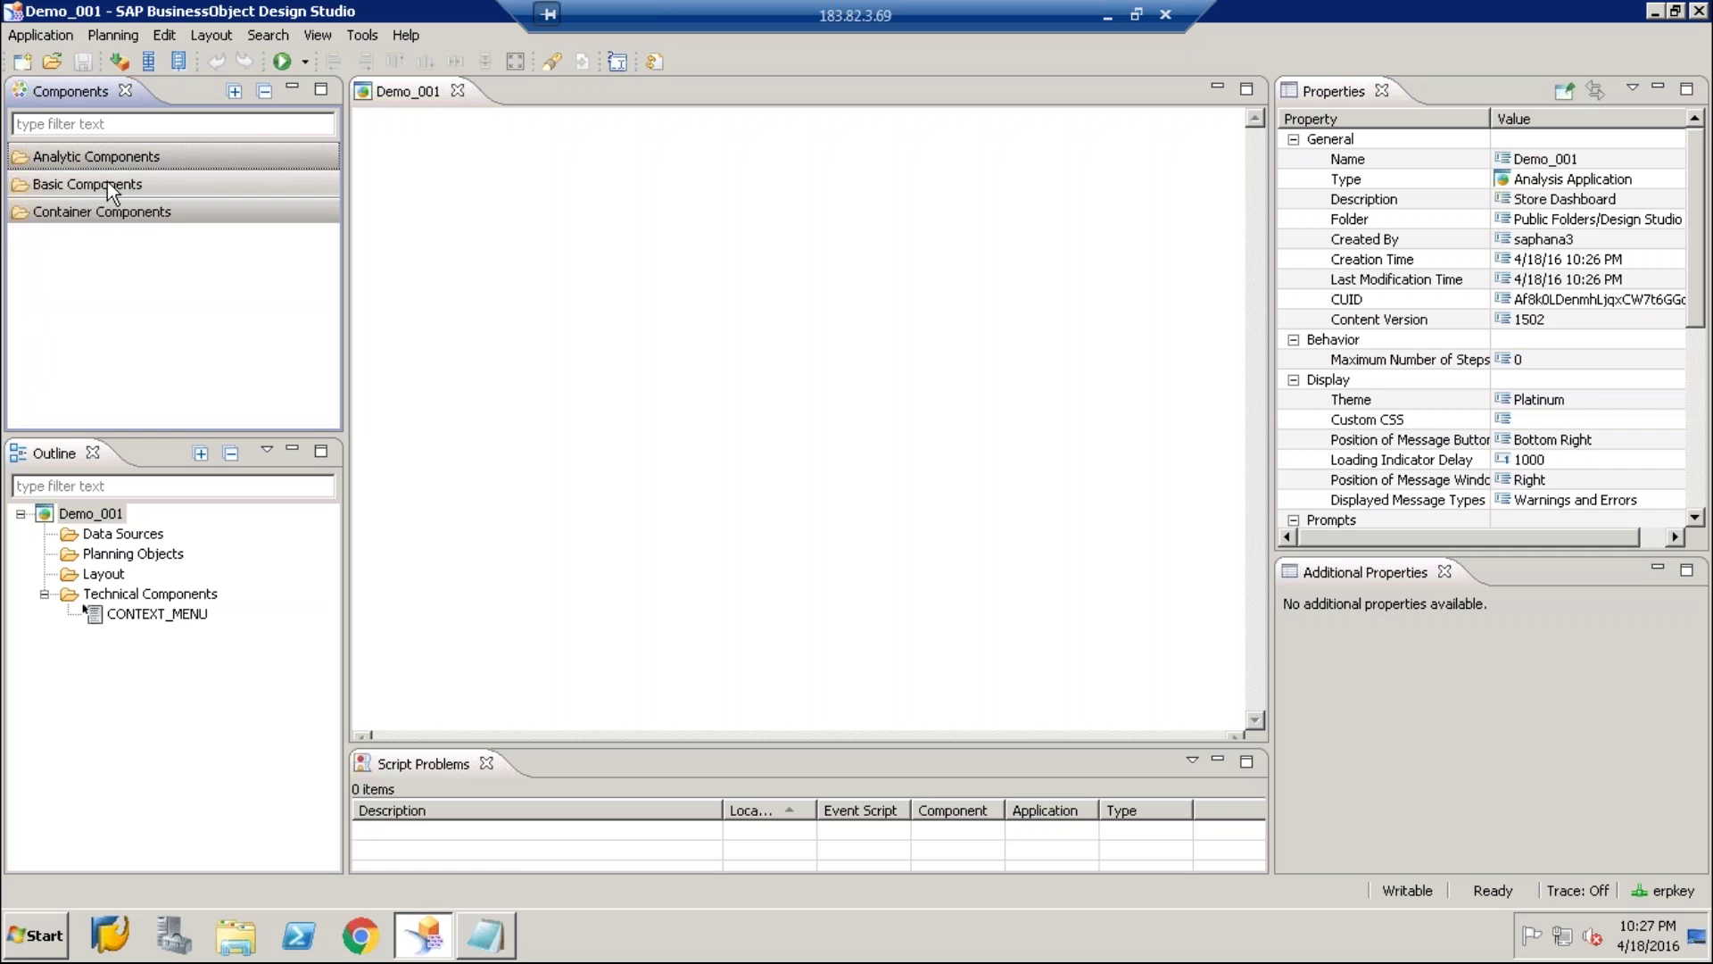
pyautogui.click(107, 183)
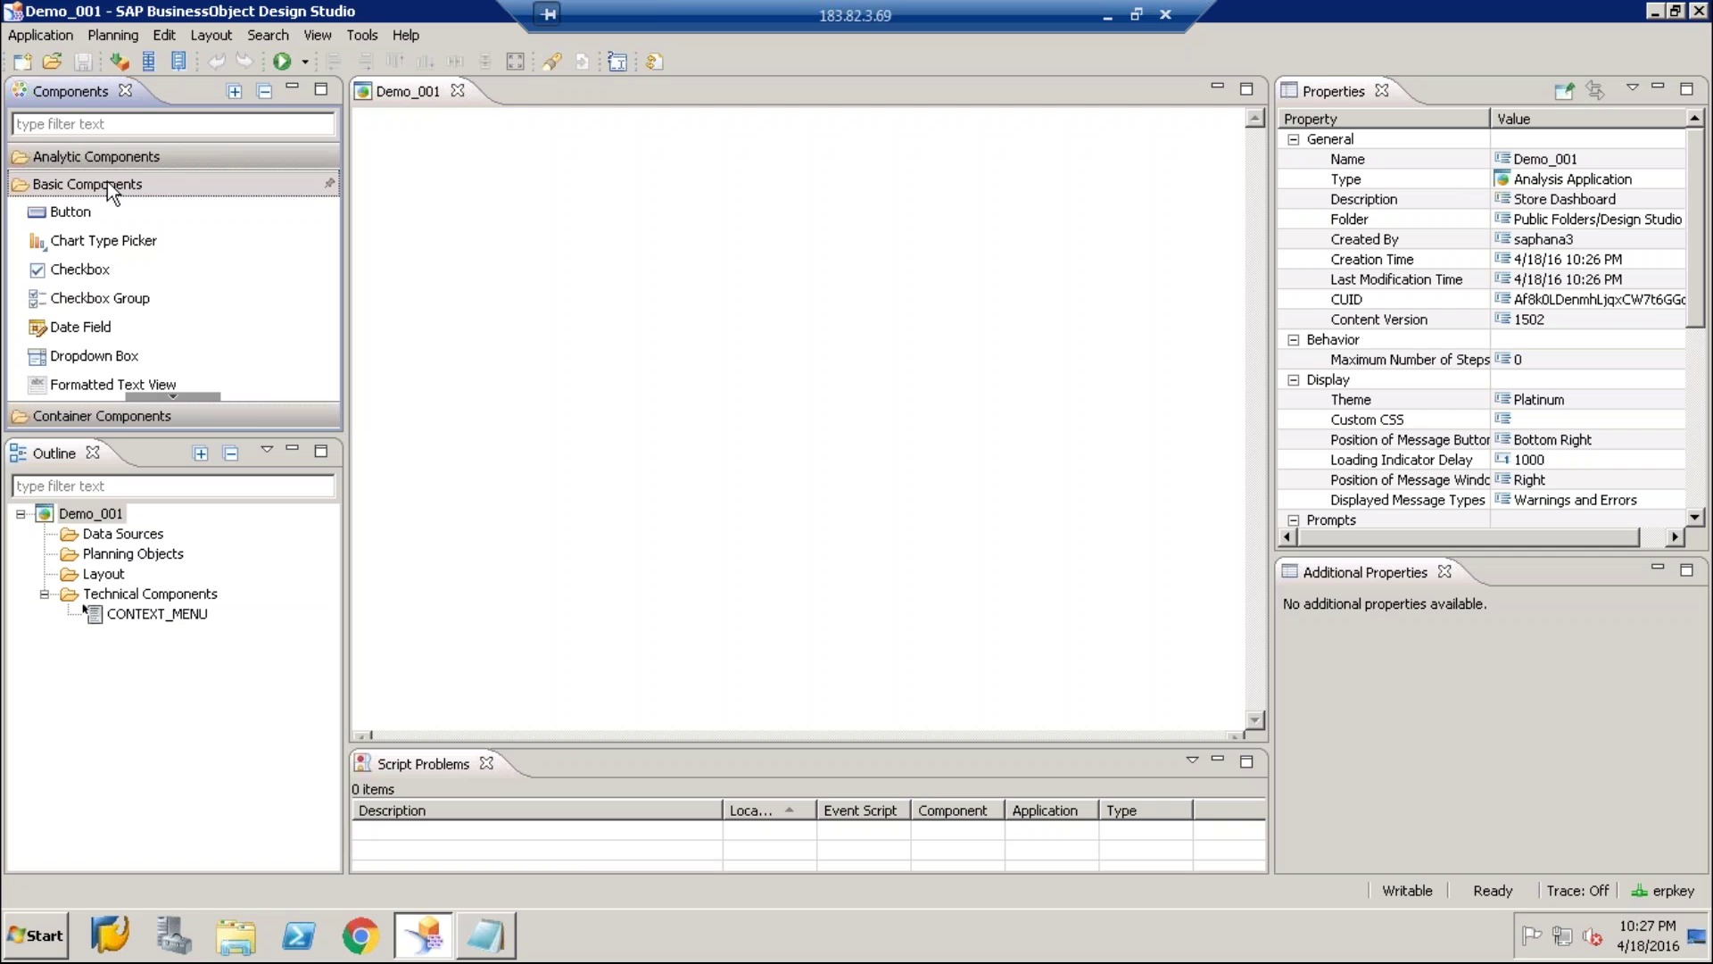
# Collapse the component categories and follow the partner extensions link in the Install Extension to Design Studio dialog
pyautogui.click(126, 416)
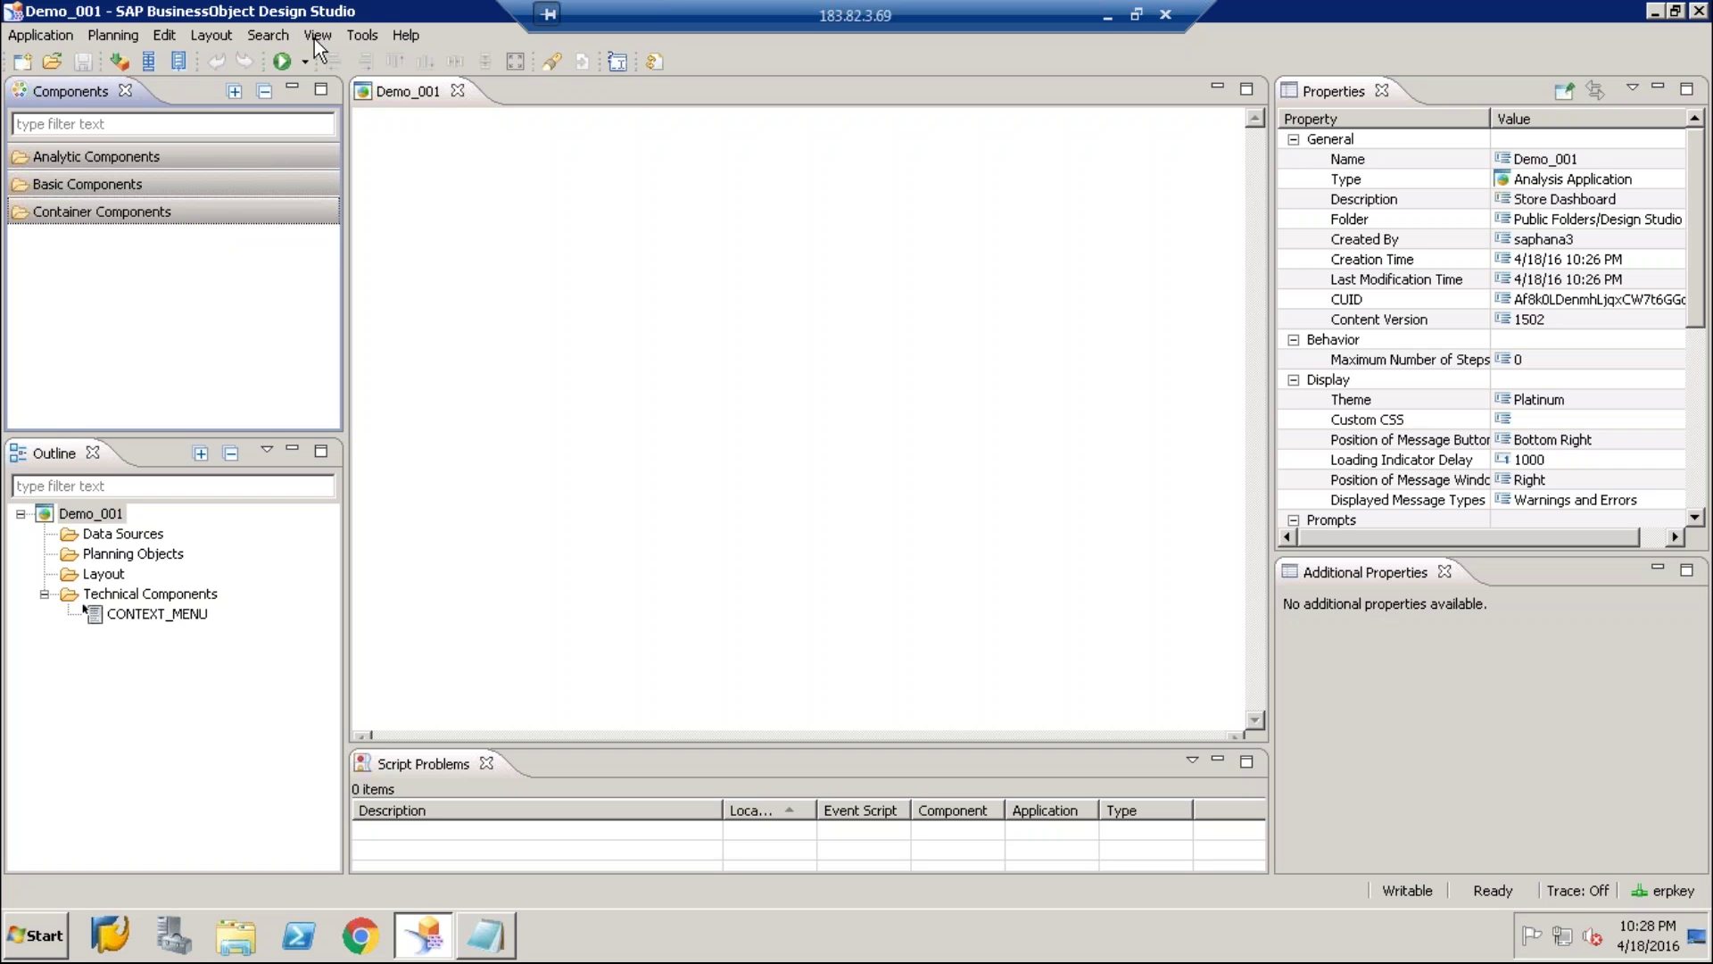
pyautogui.click(359, 36)
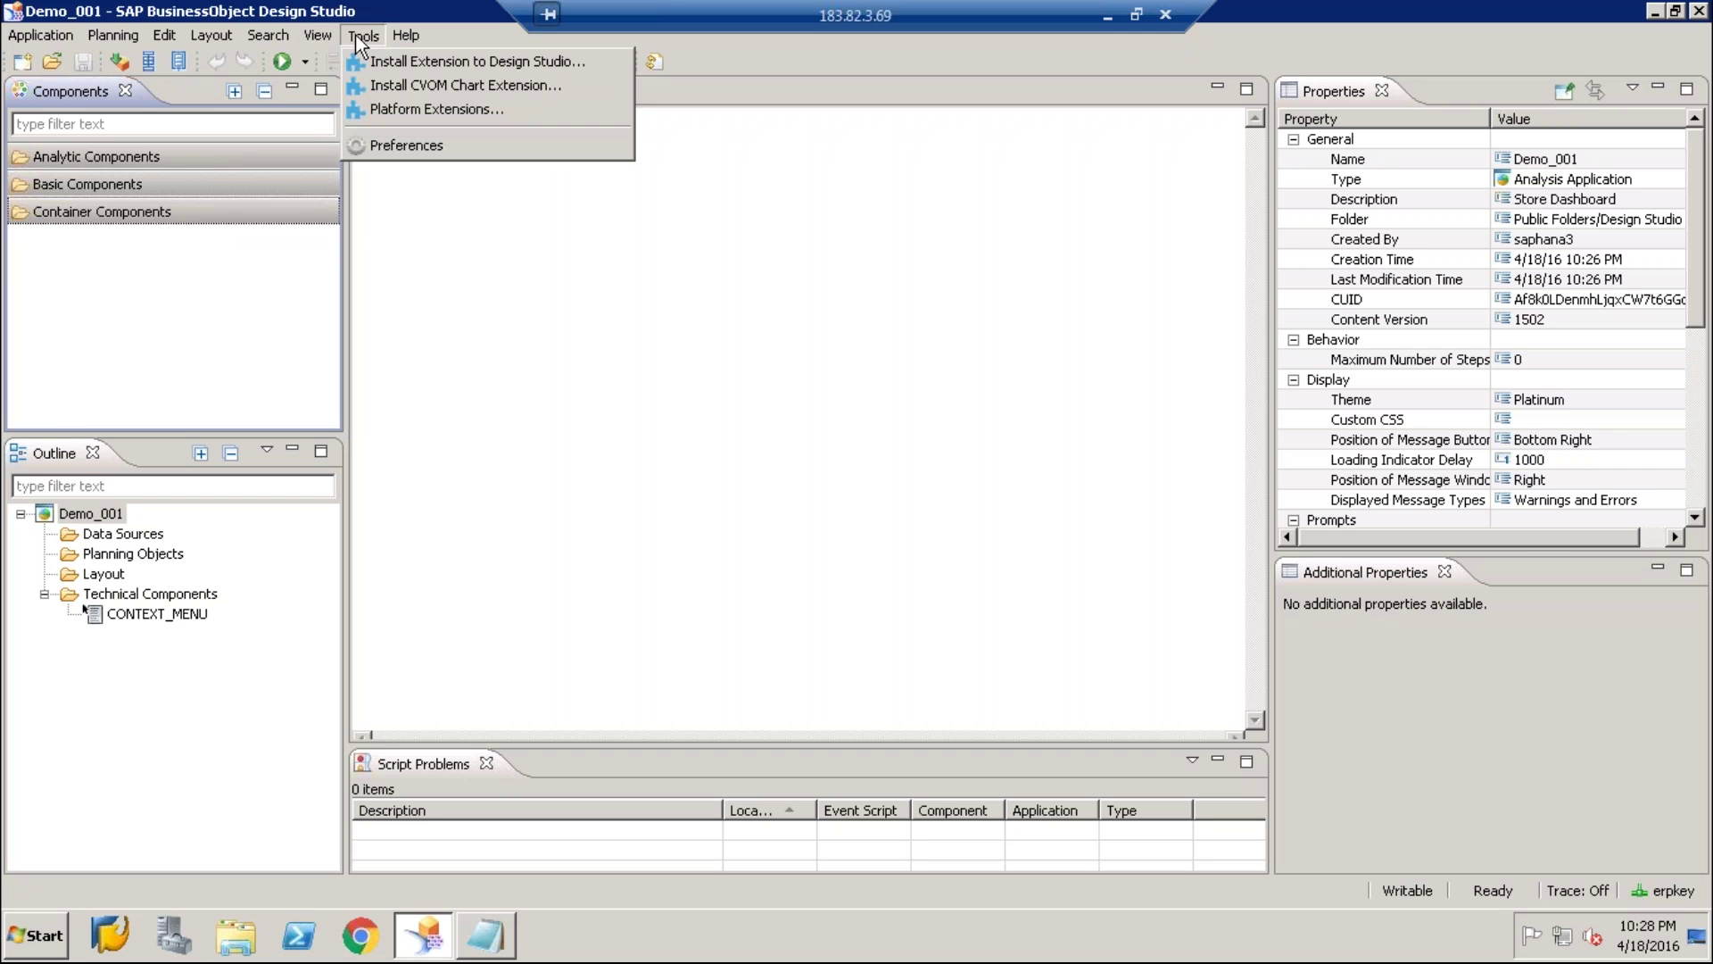
pyautogui.click(398, 62)
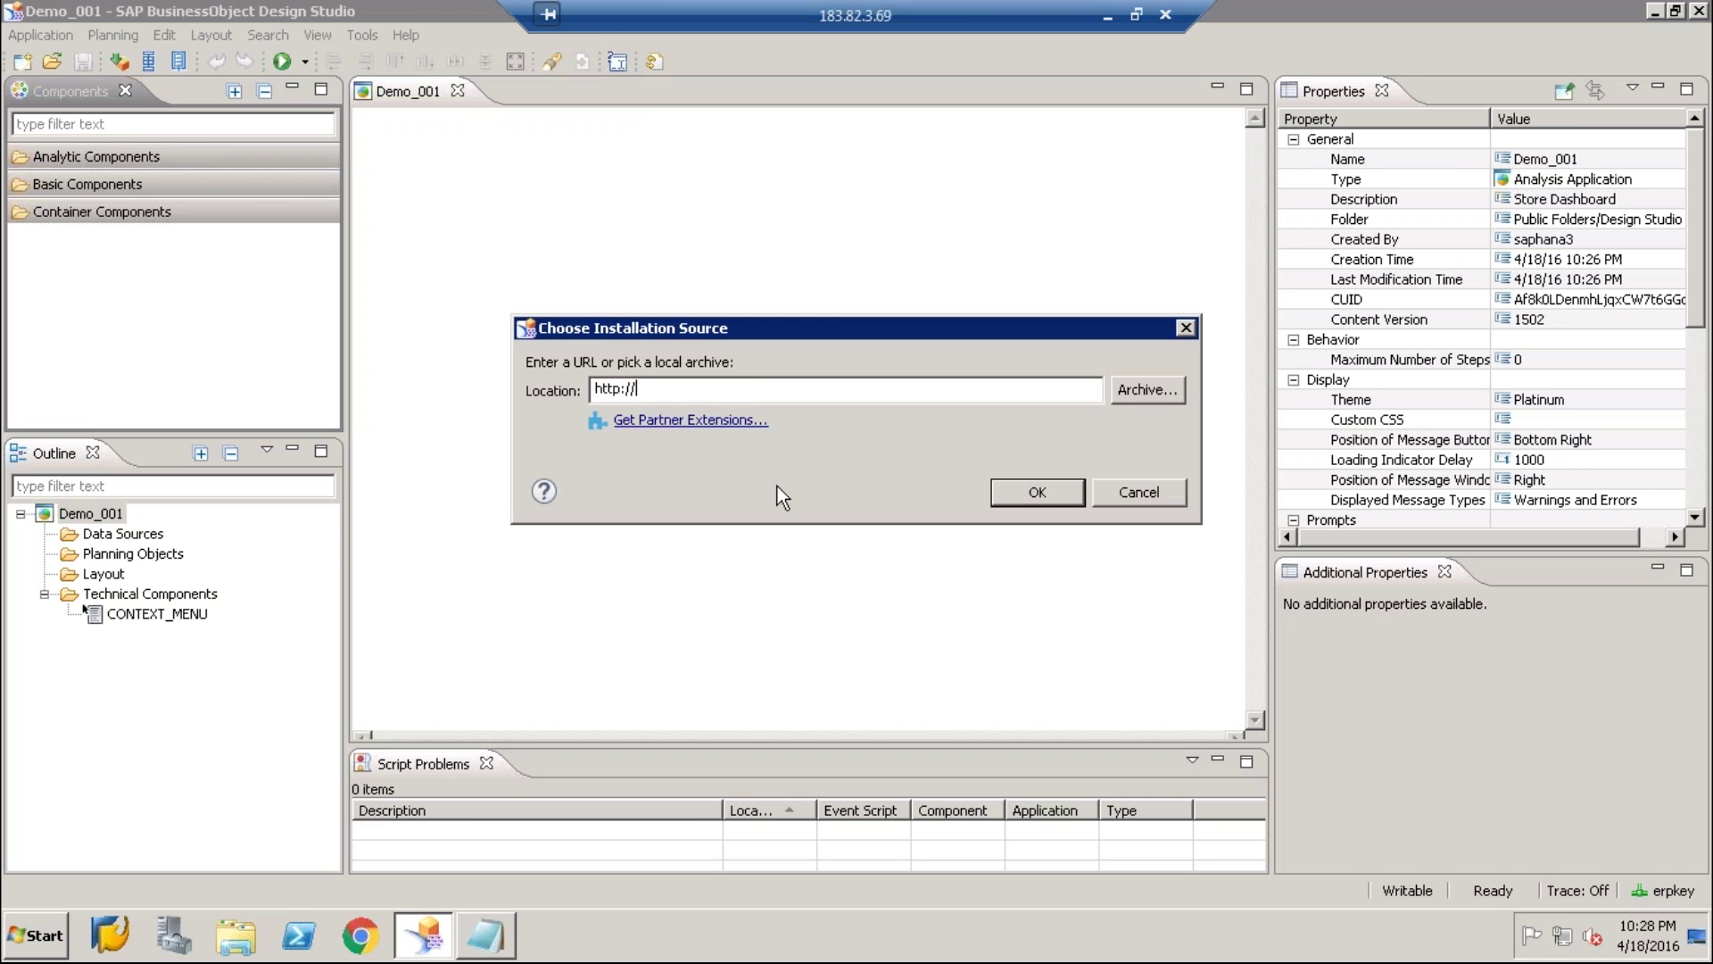
pyautogui.click(650, 422)
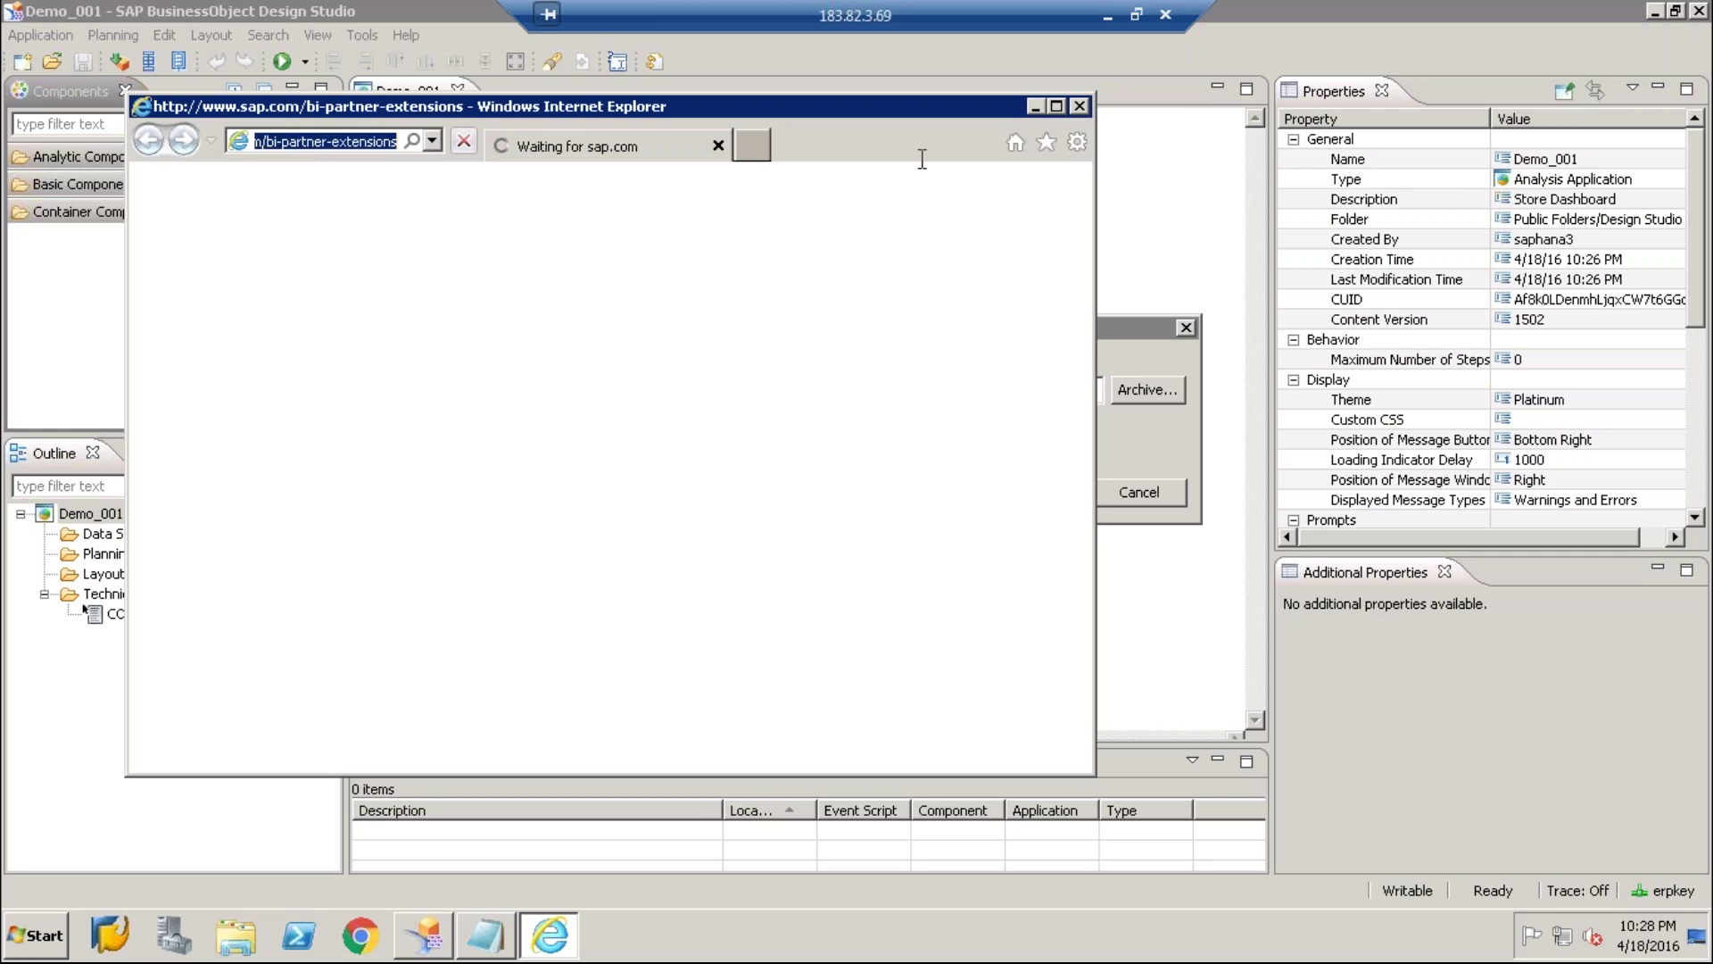
pyautogui.click(1113, 12)
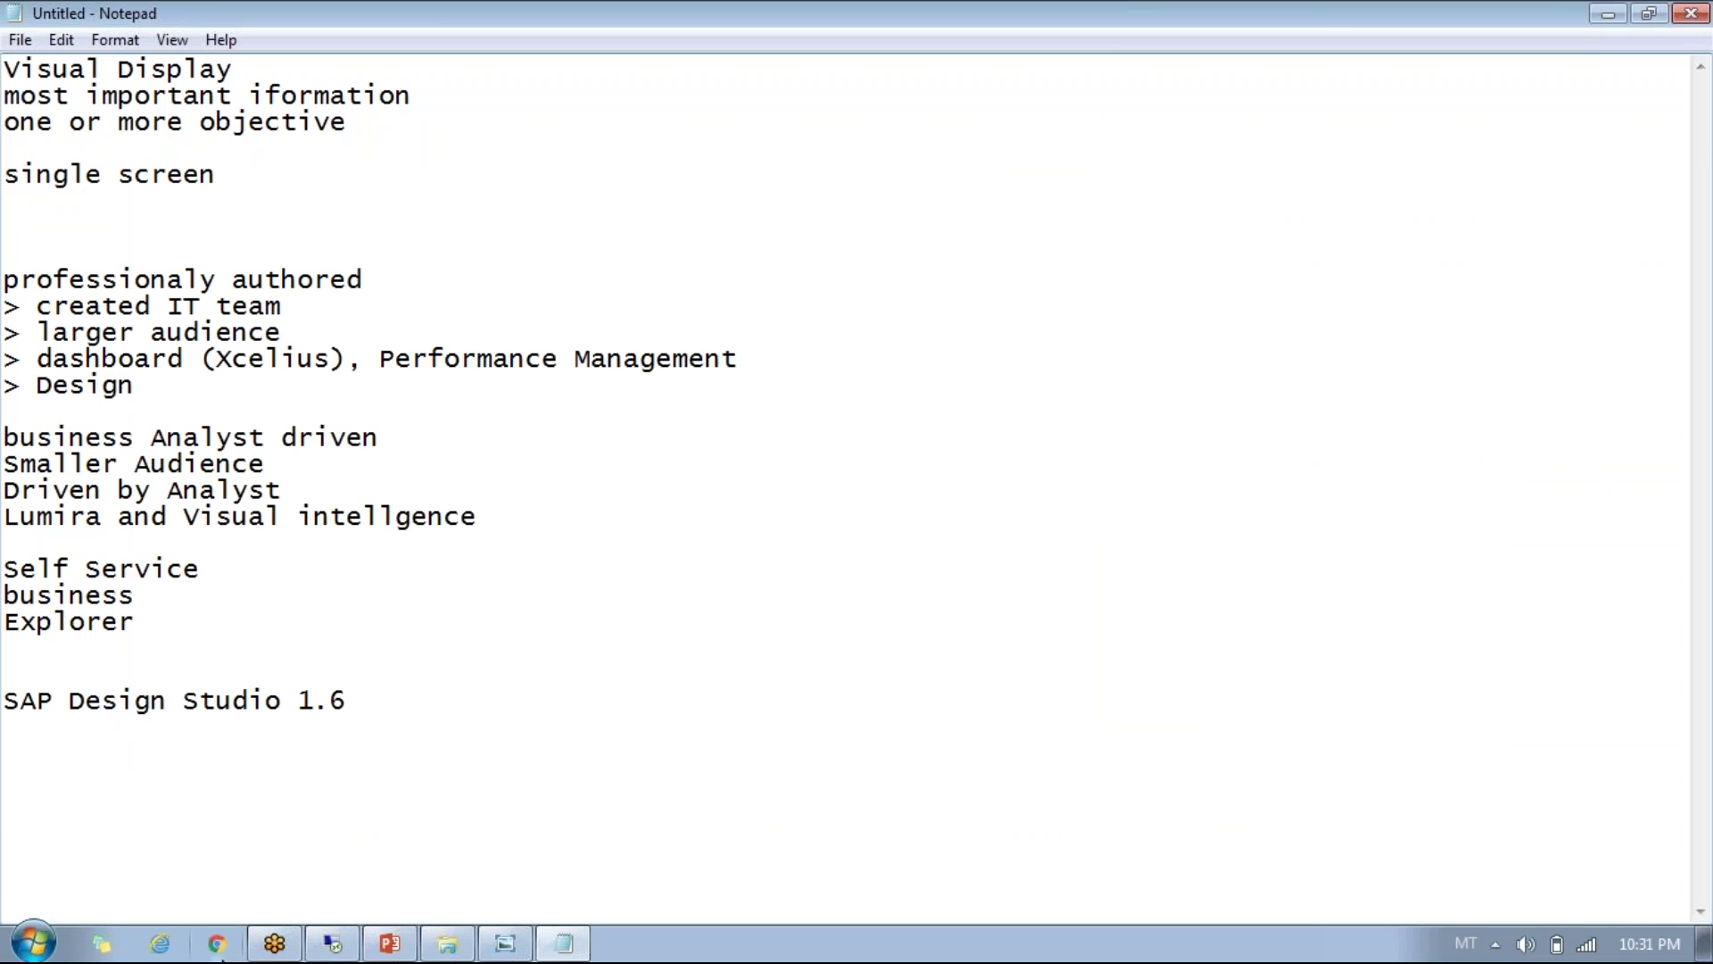
pyautogui.click(219, 947)
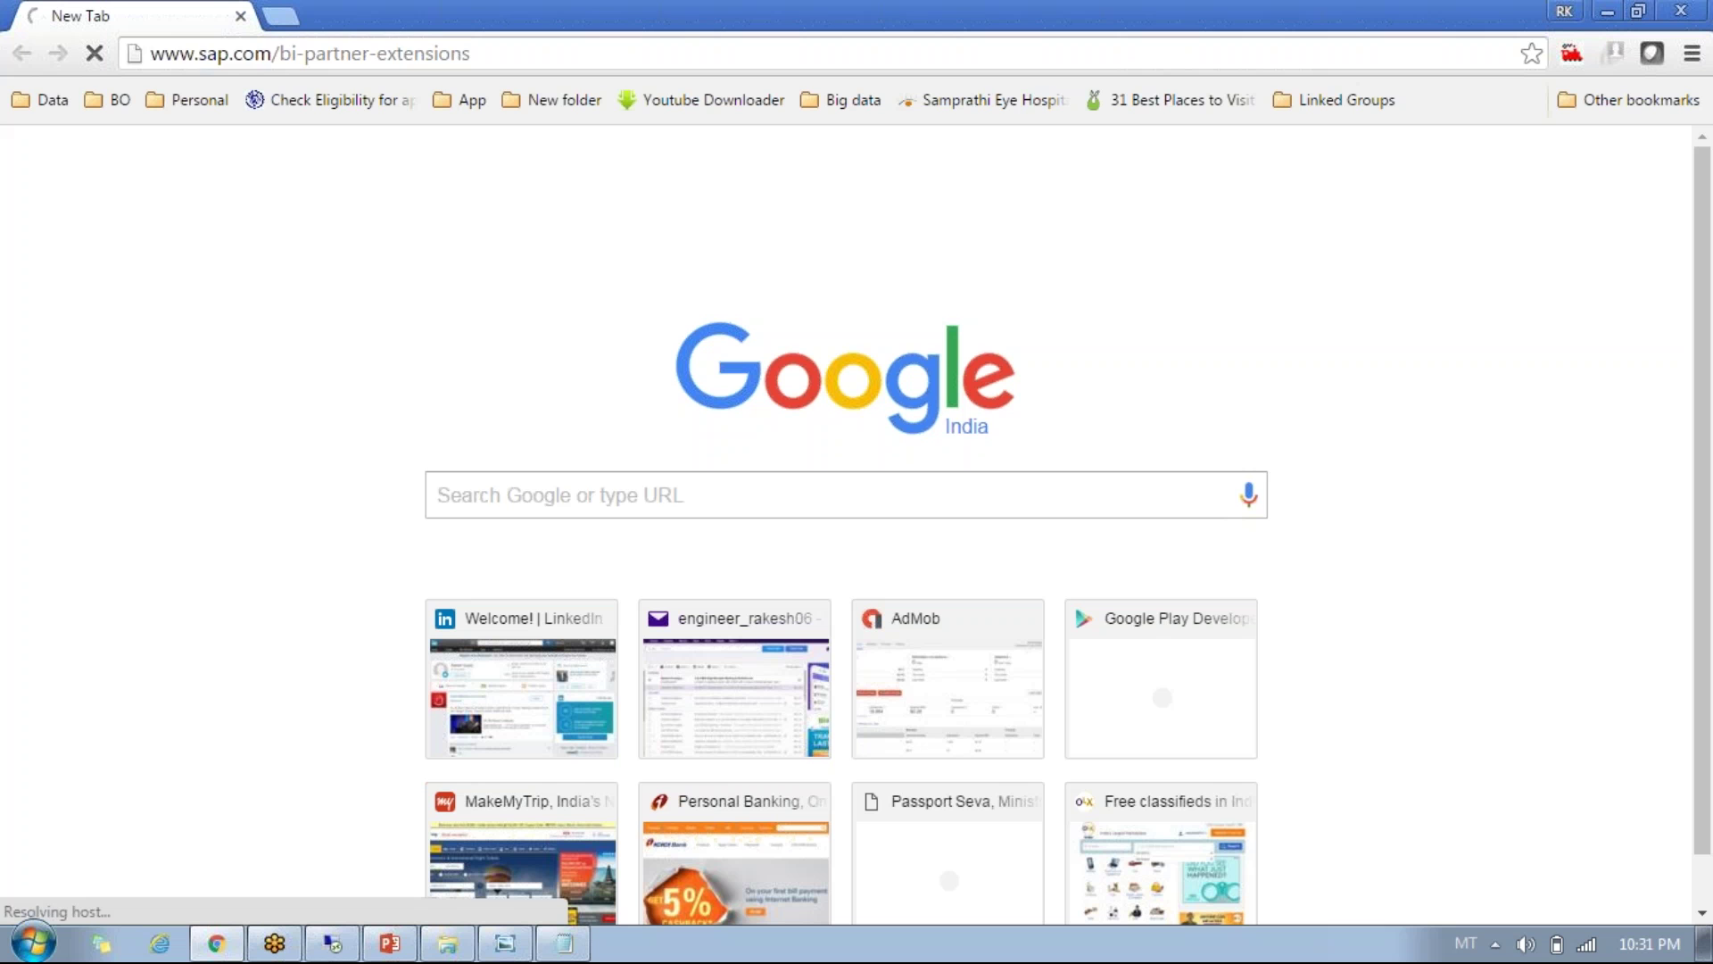
pyautogui.click(586, 53)
pyautogui.click(568, 53)
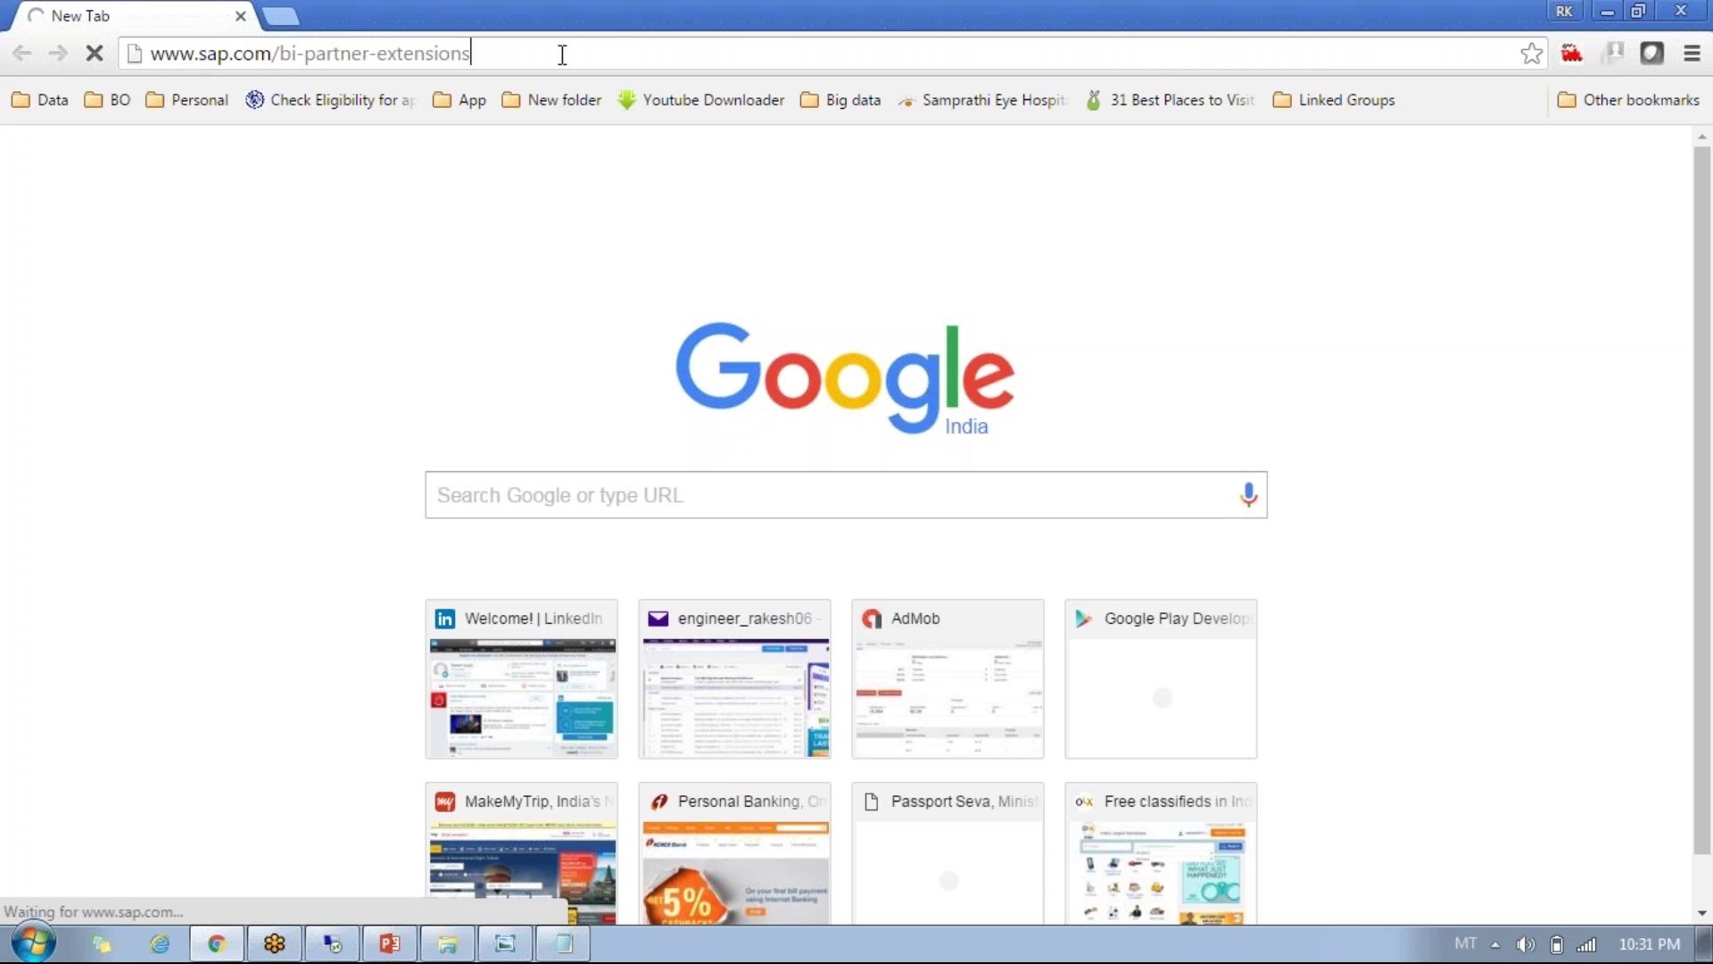
# Return to the remote desktop session, close Internet Explorer and cancel the extension installation dialog
pyautogui.moveTo(348, 948)
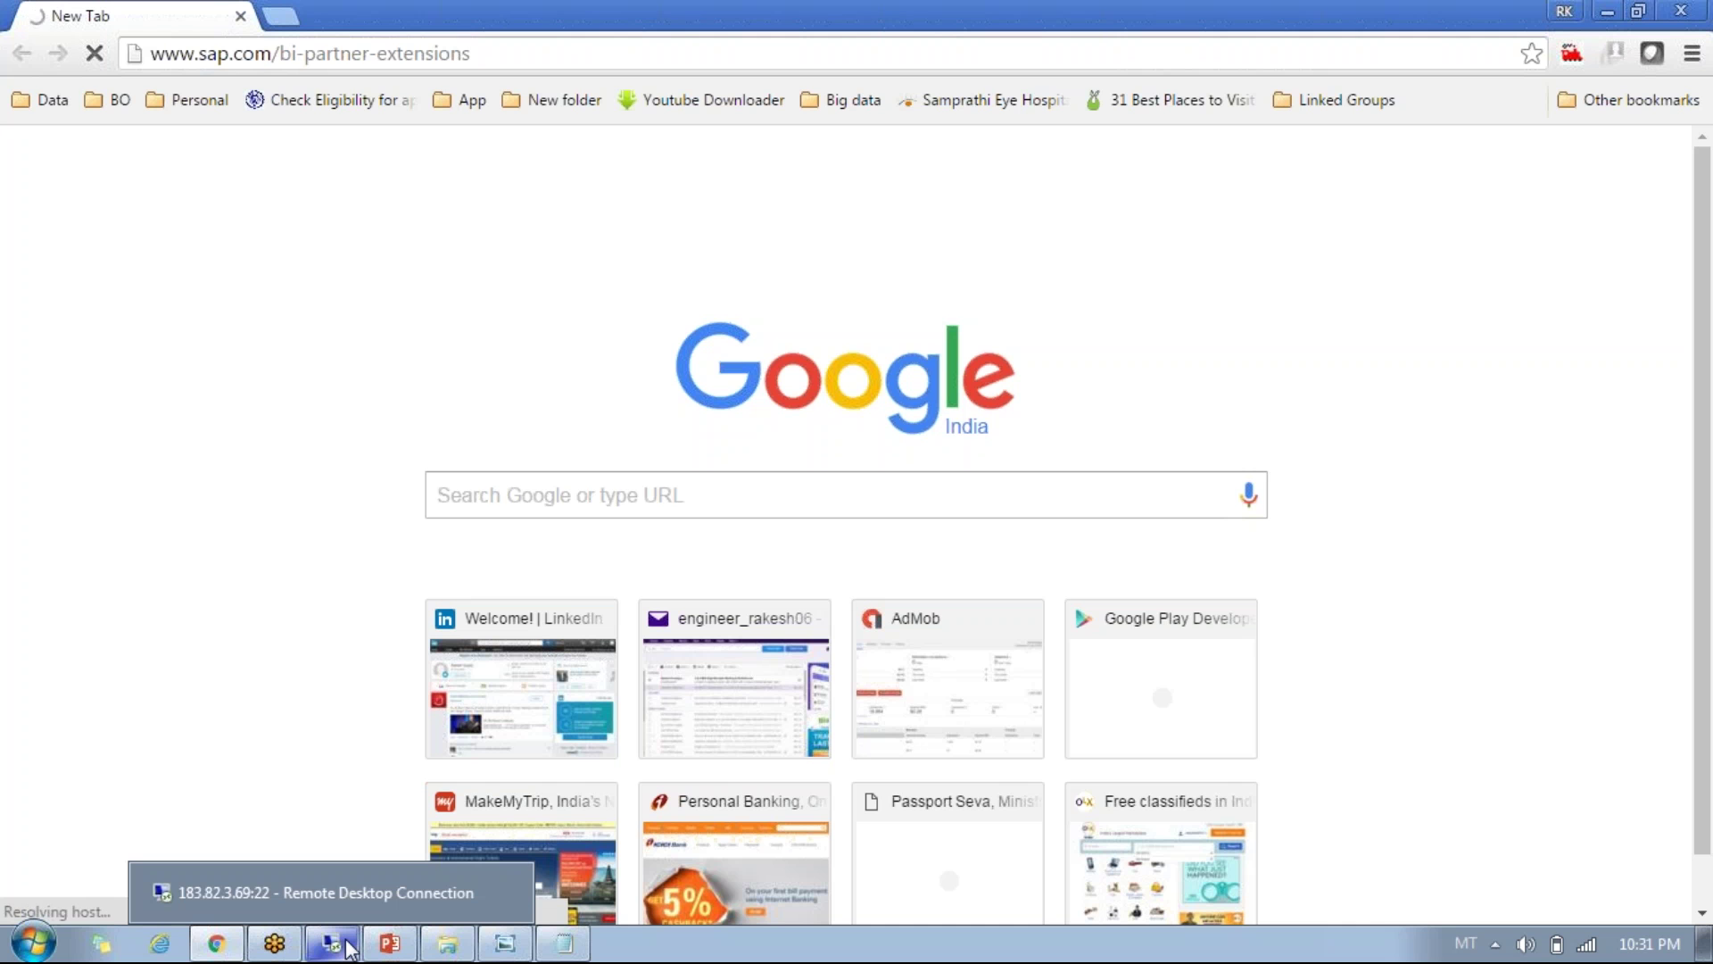
pyautogui.click(347, 947)
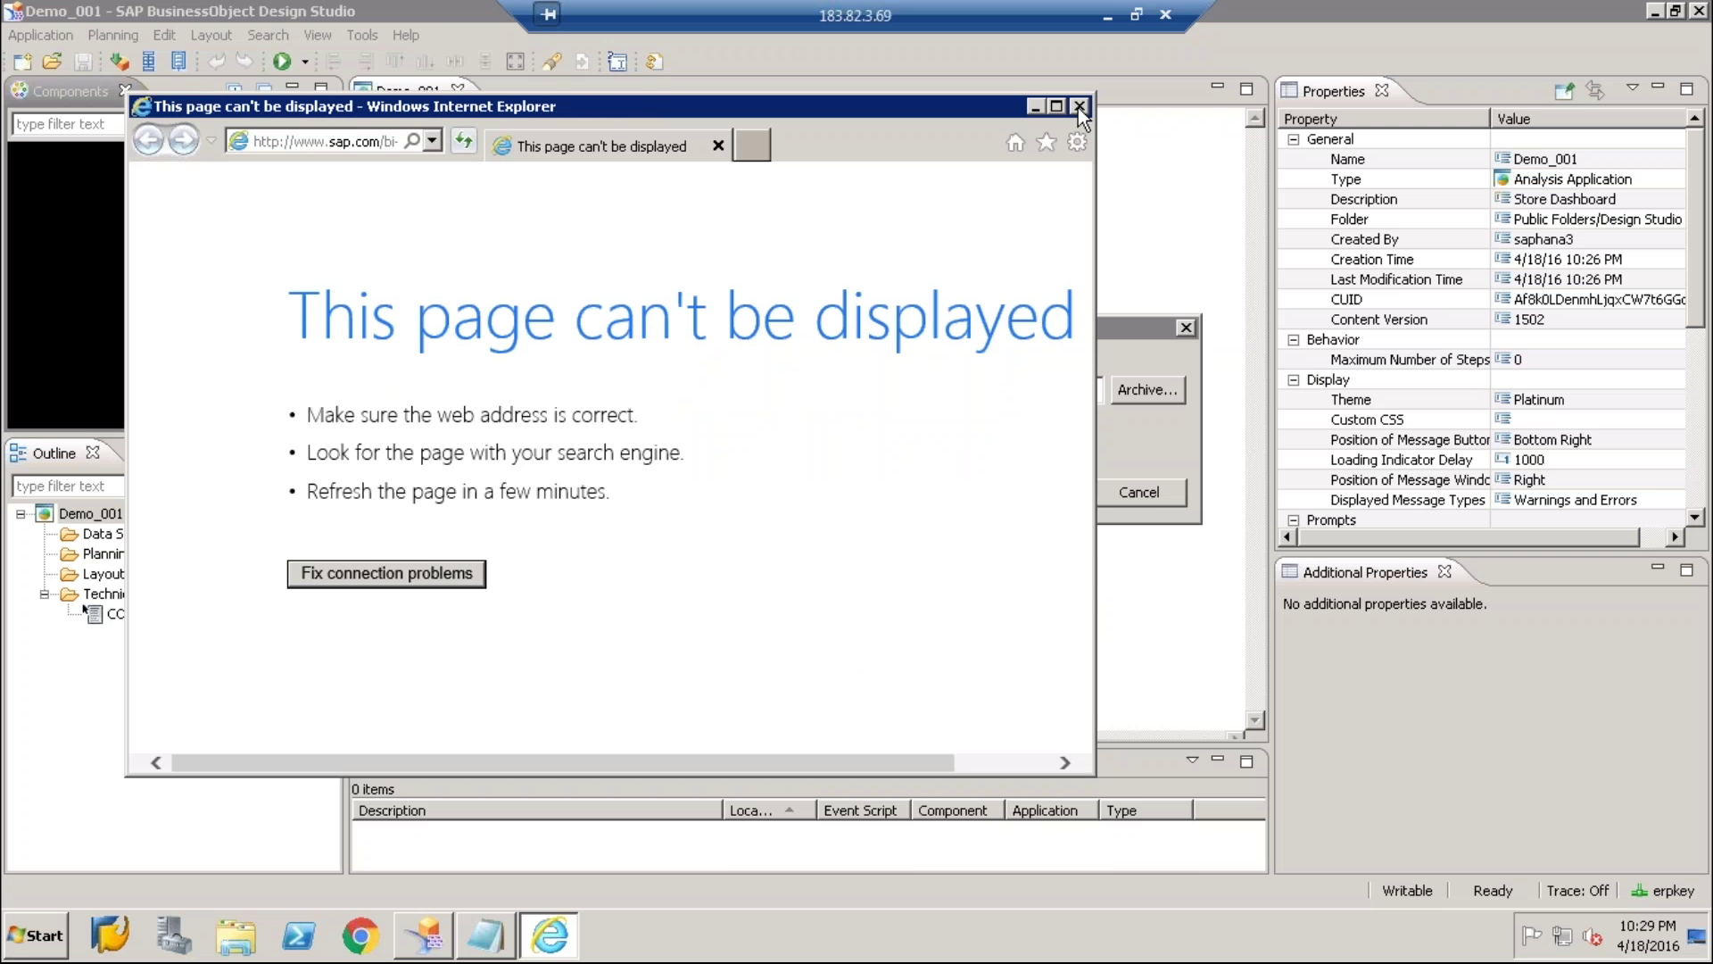
pyautogui.click(1079, 107)
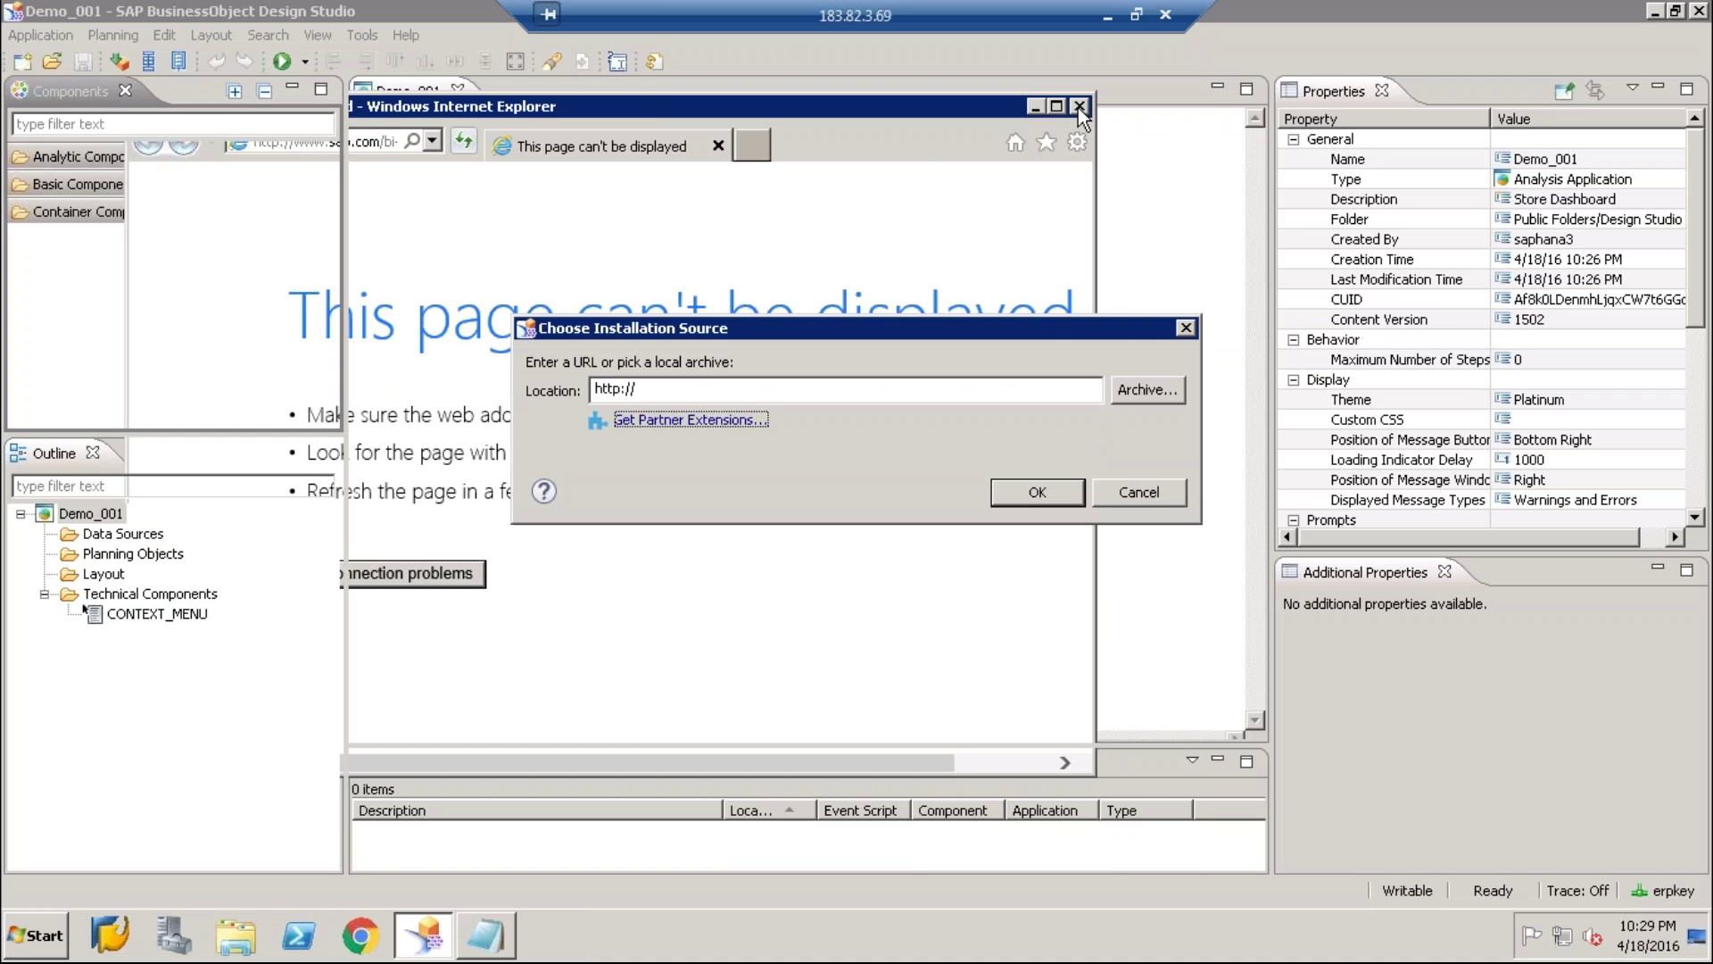
pyautogui.click(1133, 489)
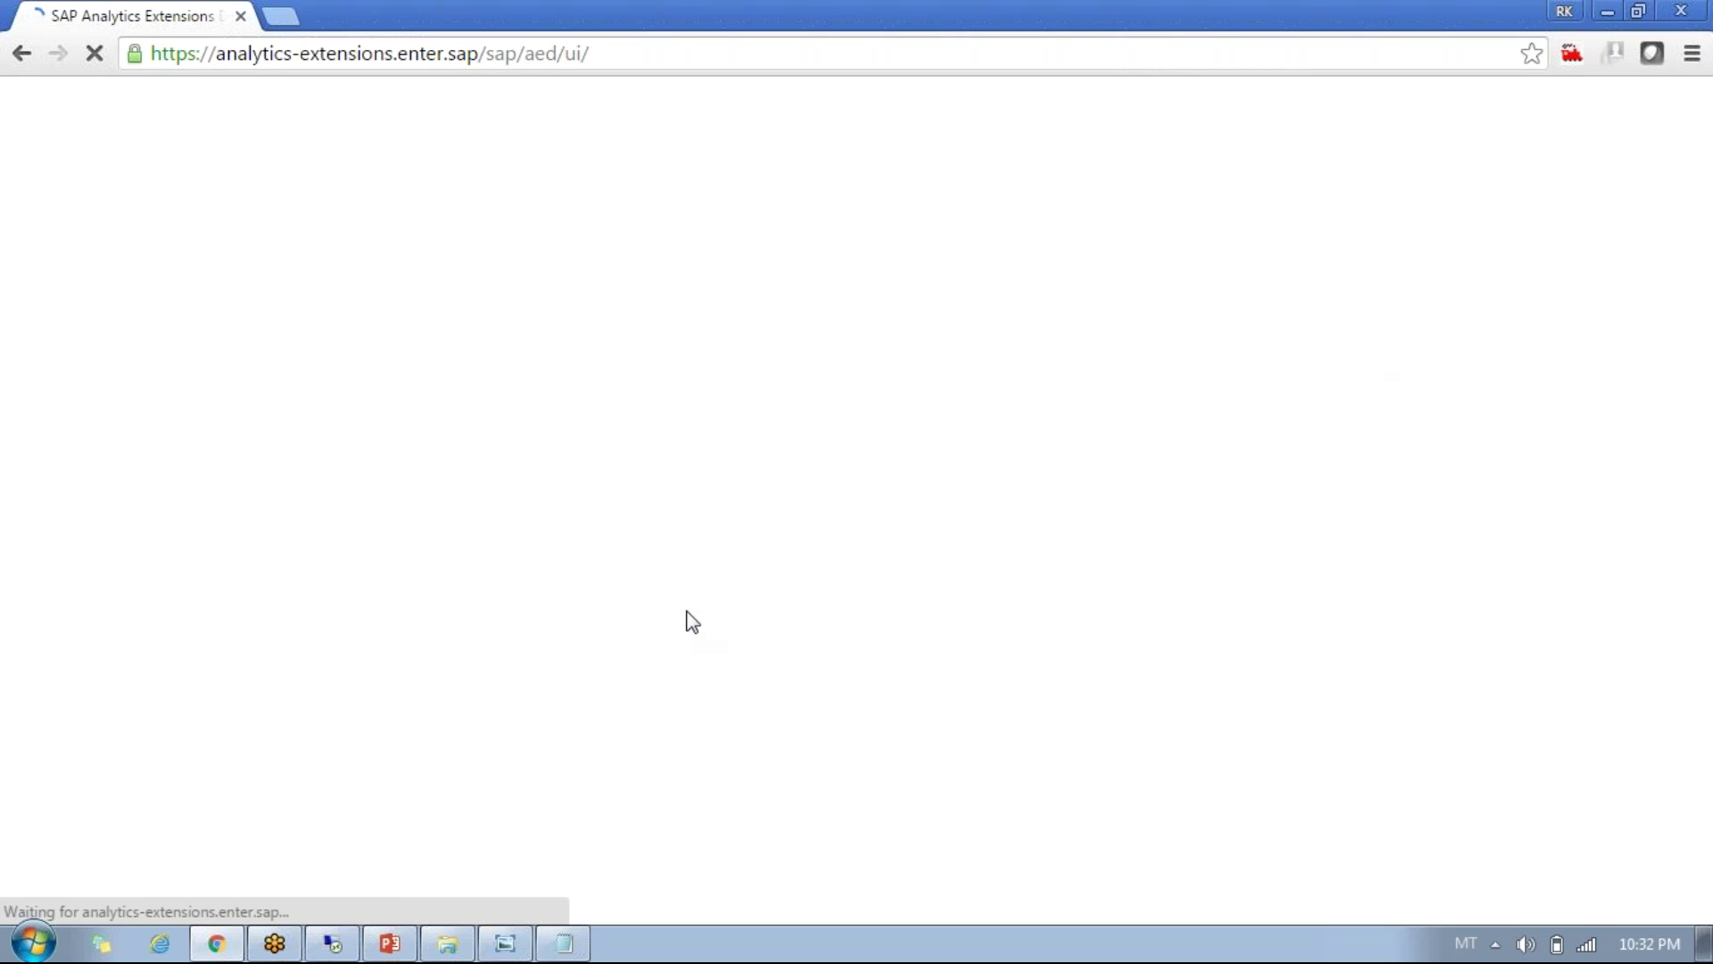
pyautogui.click(351, 949)
pyautogui.click(1141, 491)
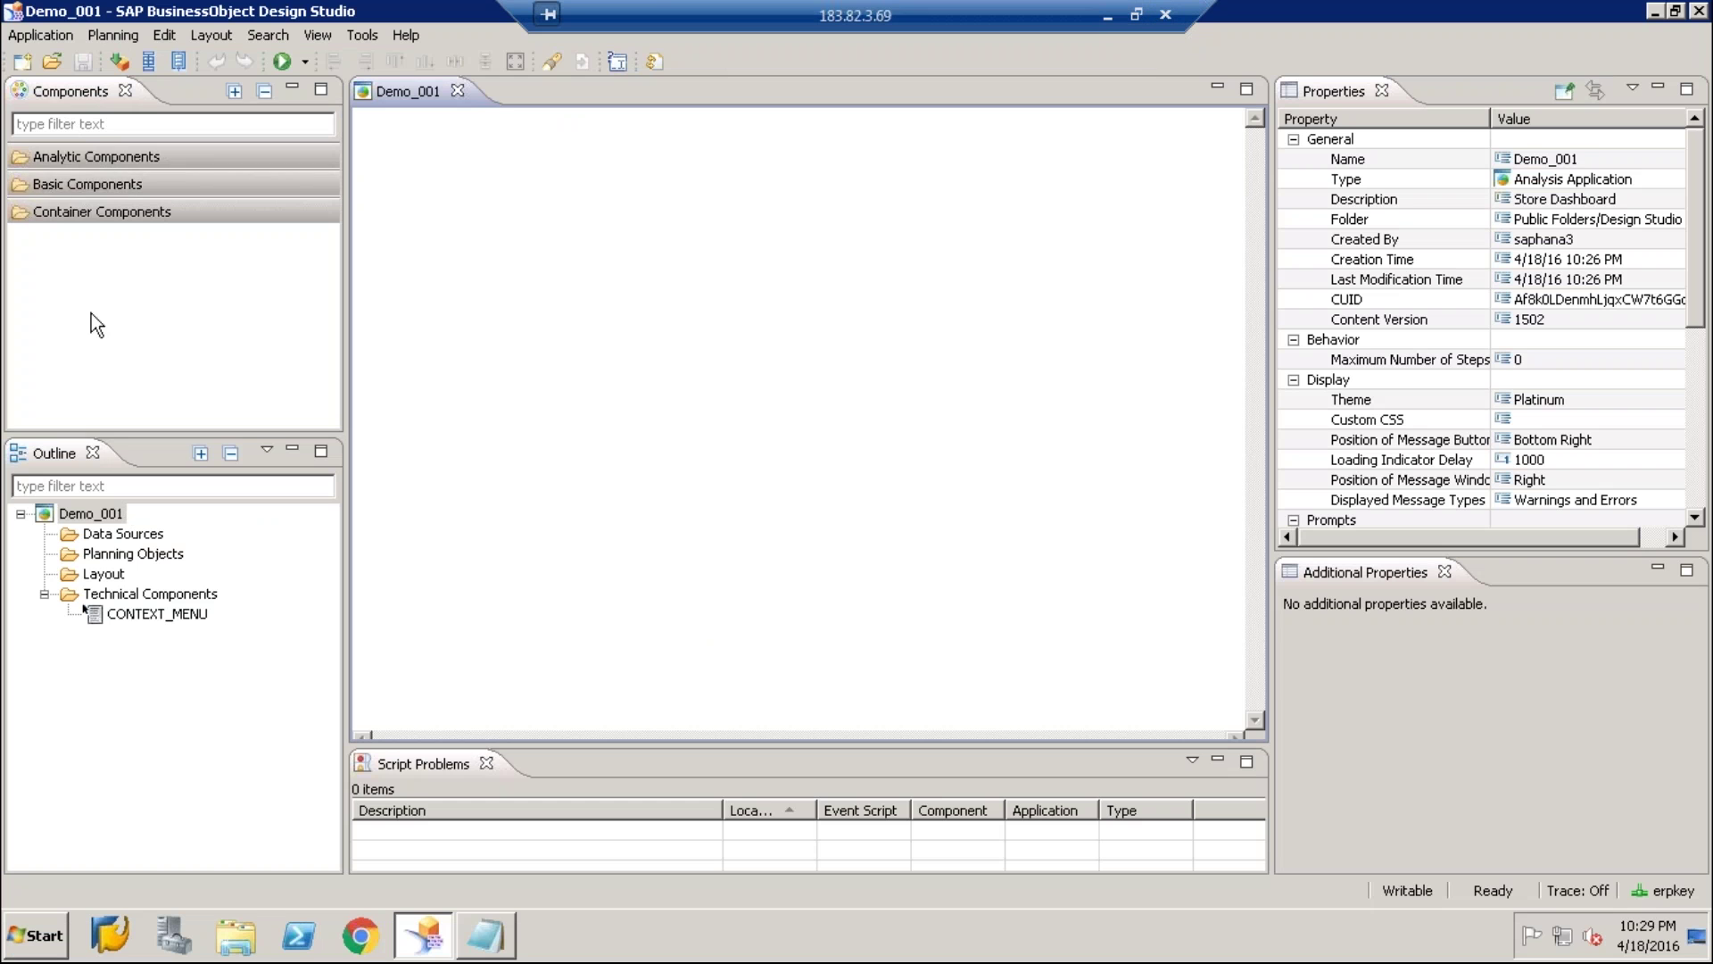
# Place a Chart from the Analytic Components on the canvas with a top margin of about 77 and a left margin of about 188
pyautogui.click(64, 152)
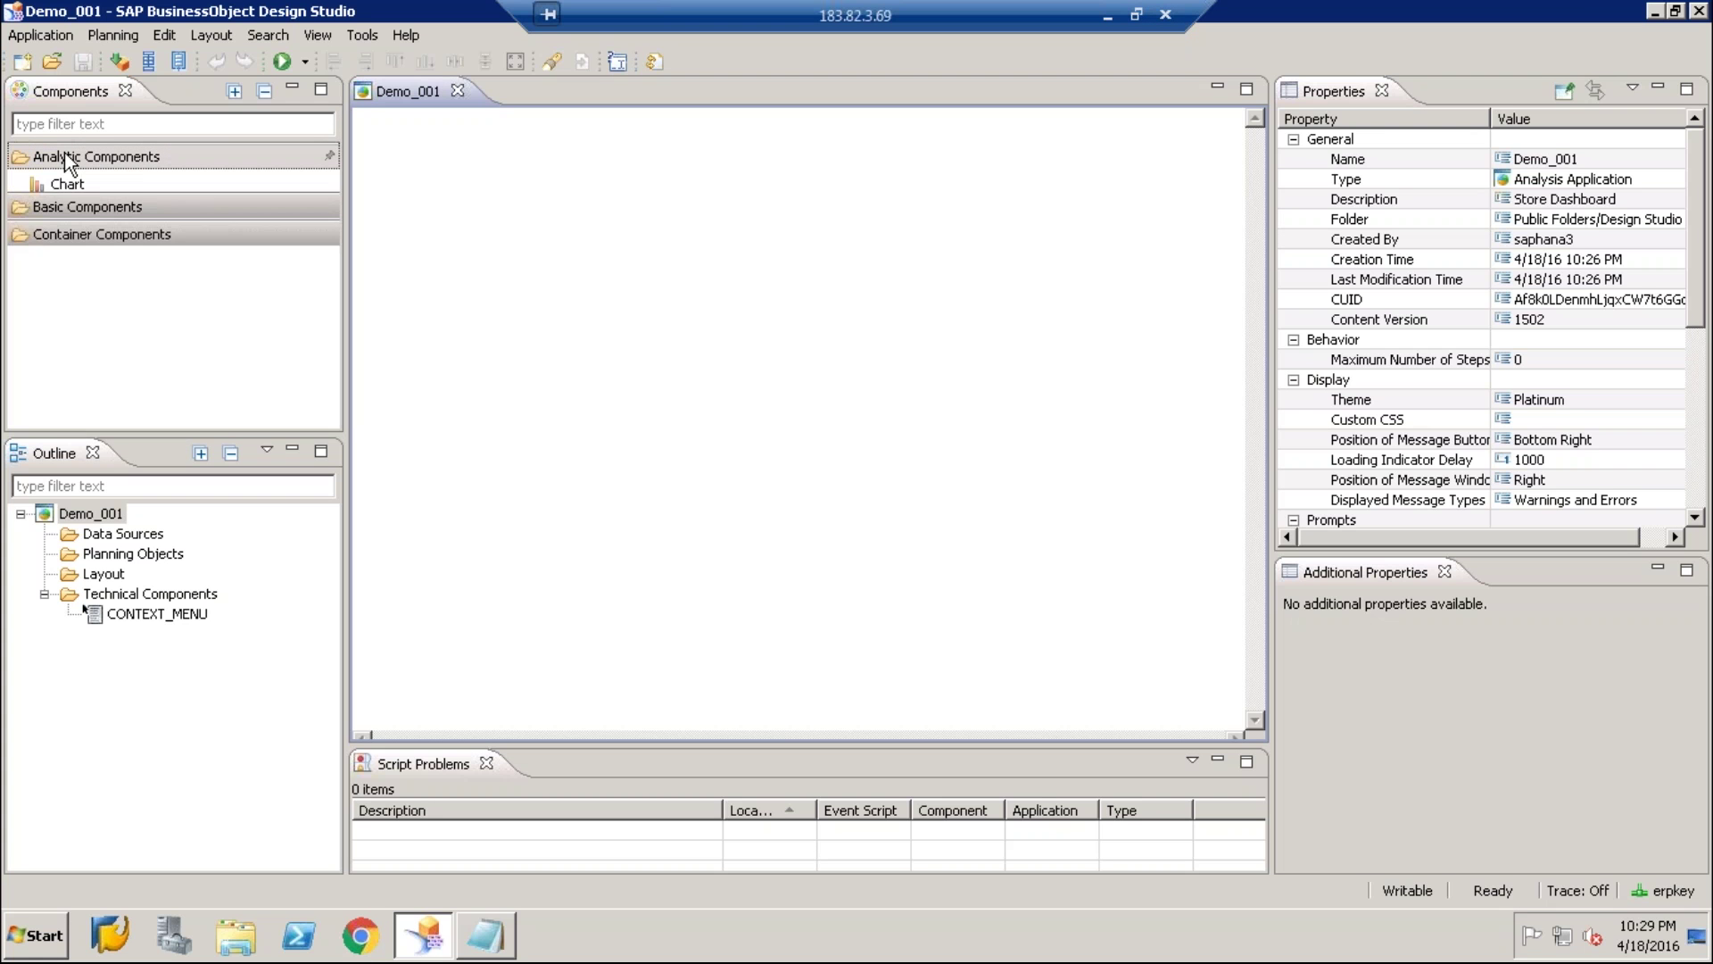
pyautogui.moveTo(52, 180); pyautogui.dragTo(589, 208)
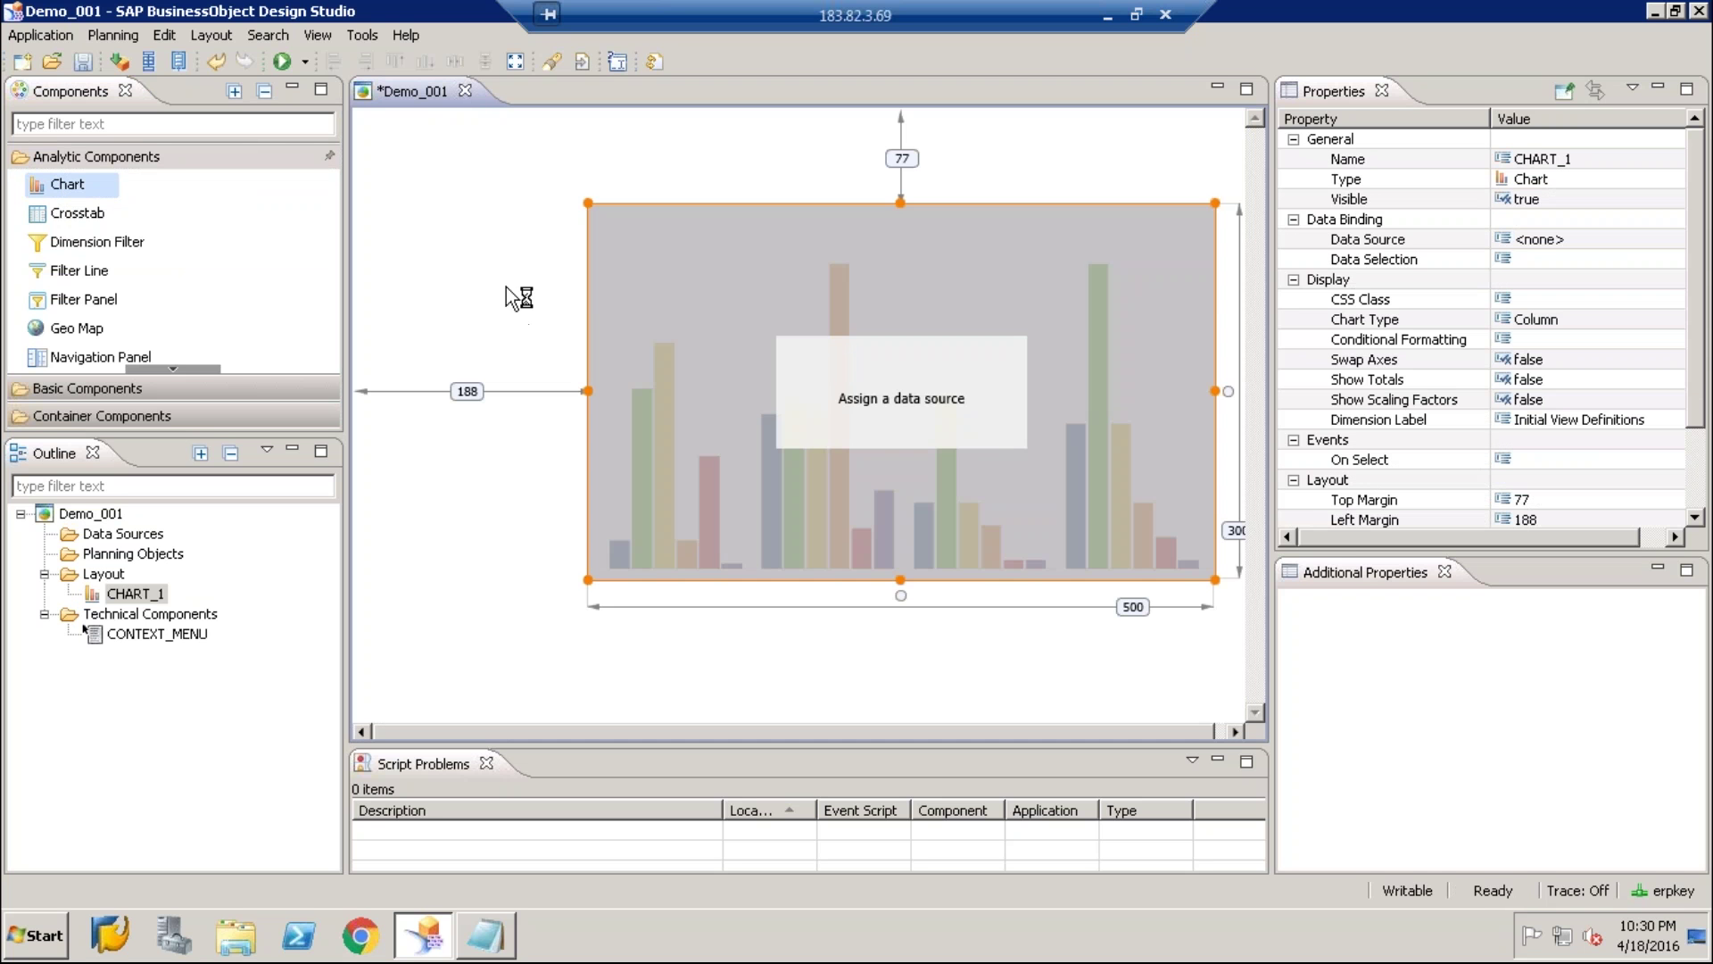
pyautogui.click(475, 182)
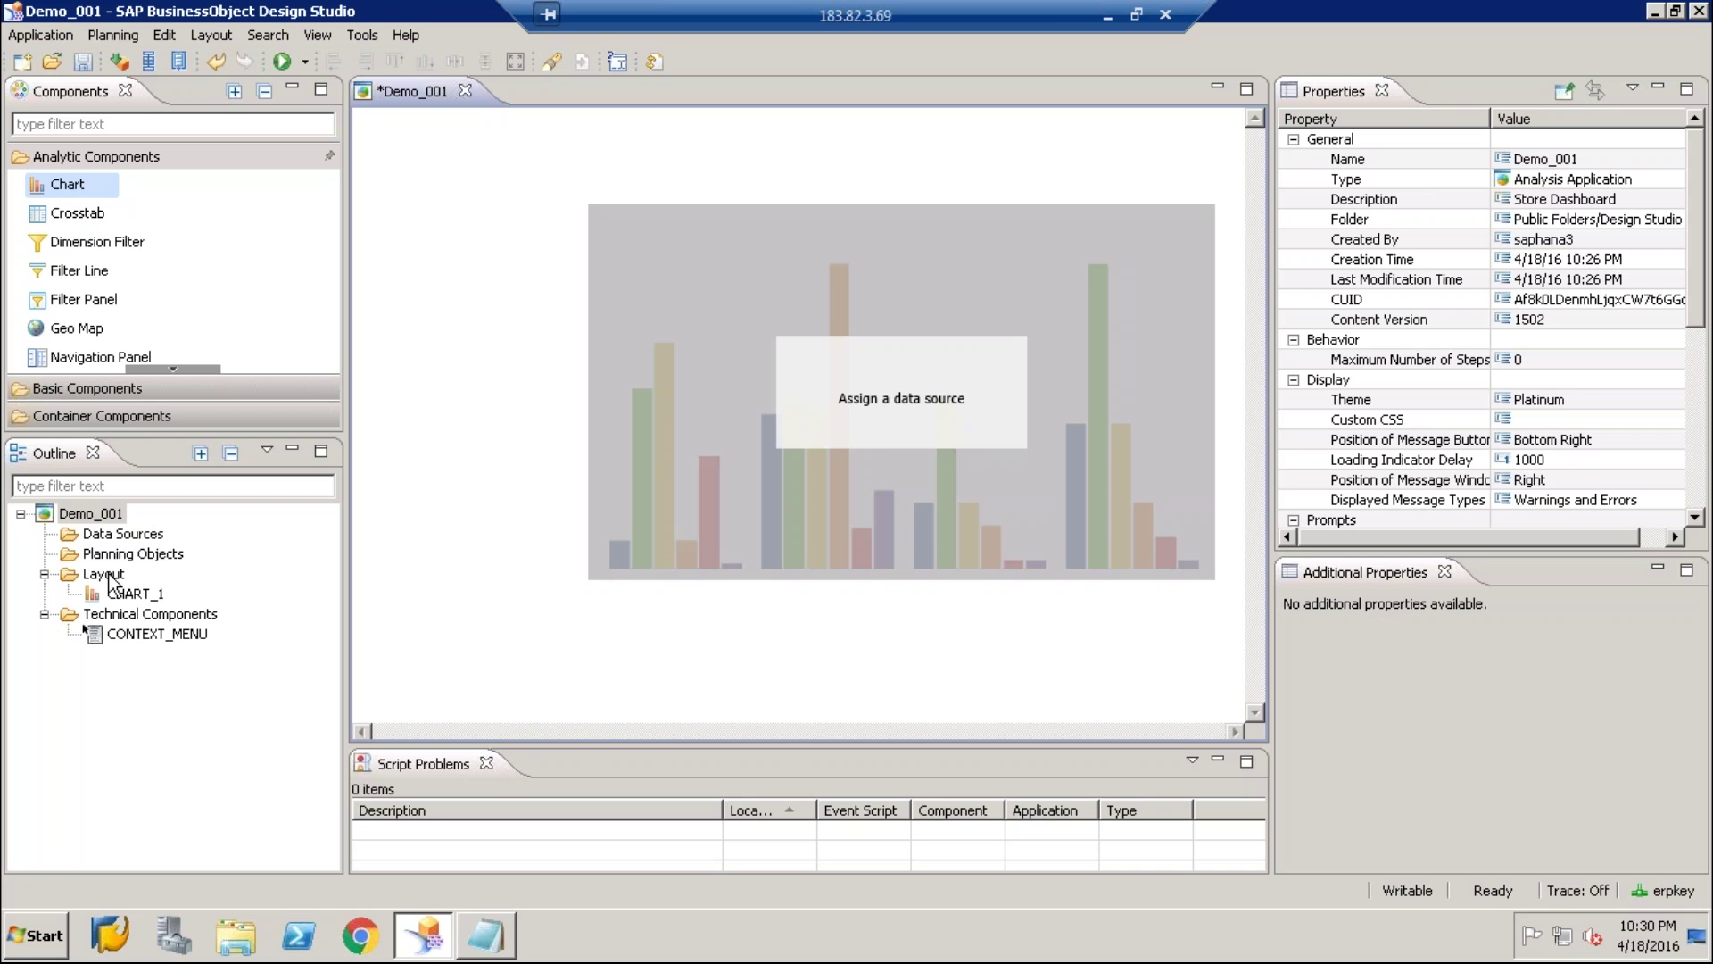
# Start adding a data source to Demo_001 and select the universe SPD_Demo_New.unx as its connection
pyautogui.rightClick(130, 533)
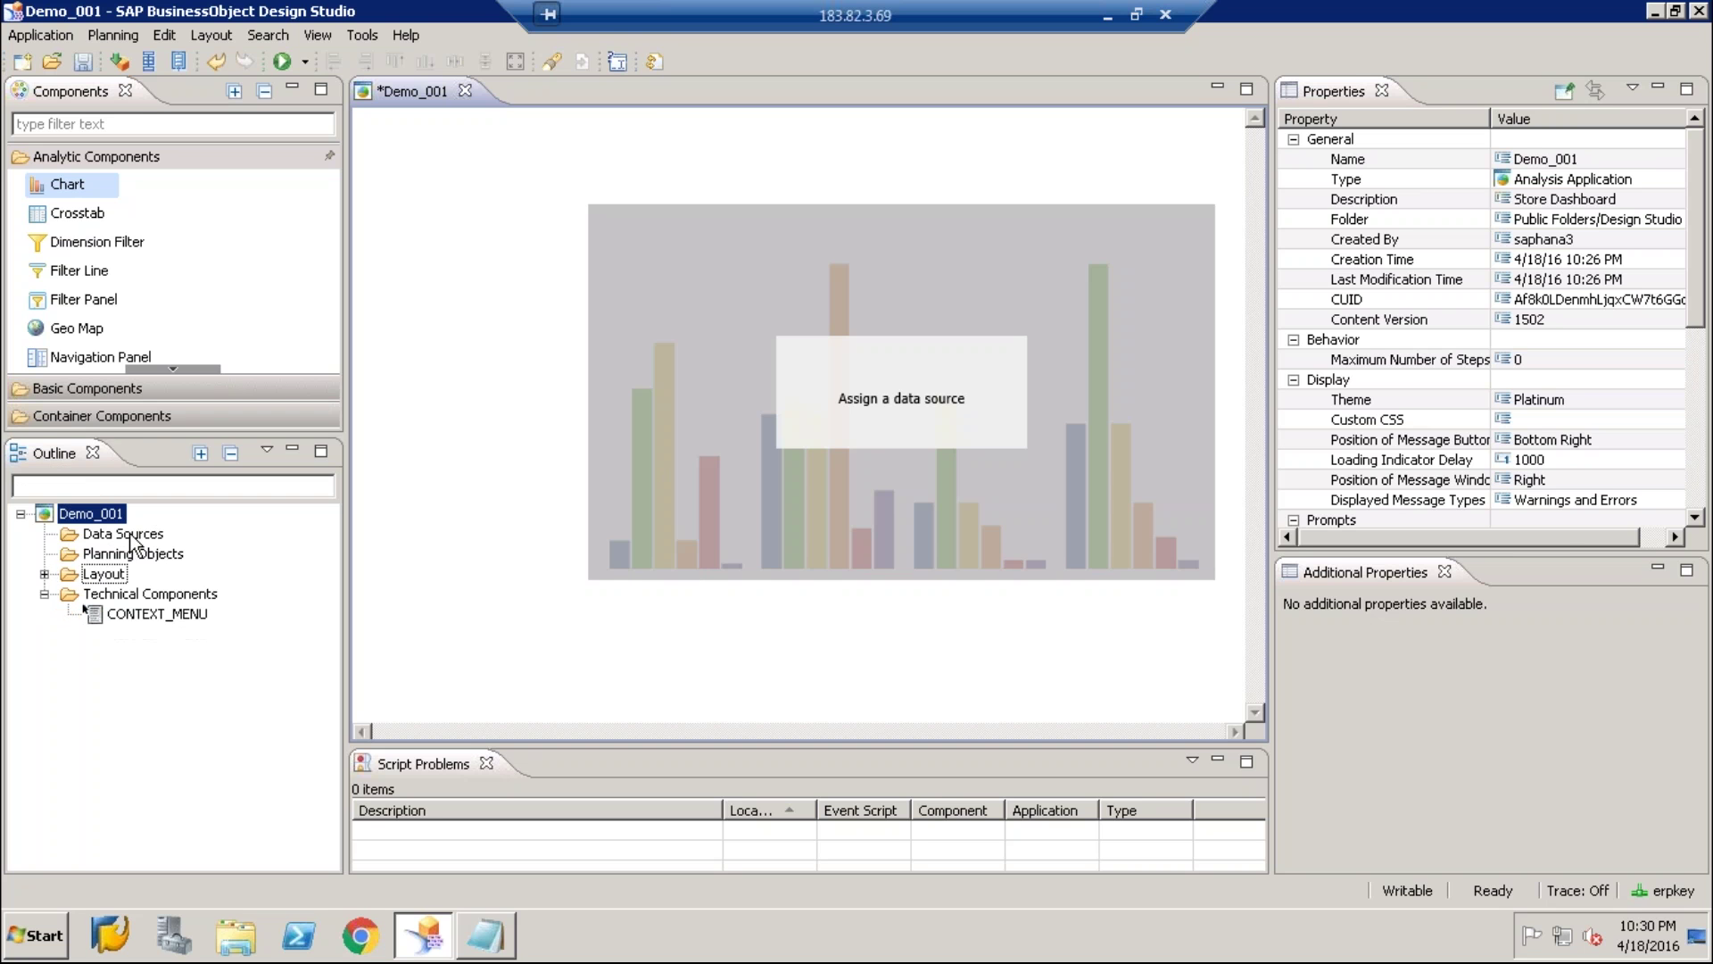
pyautogui.click(131, 537)
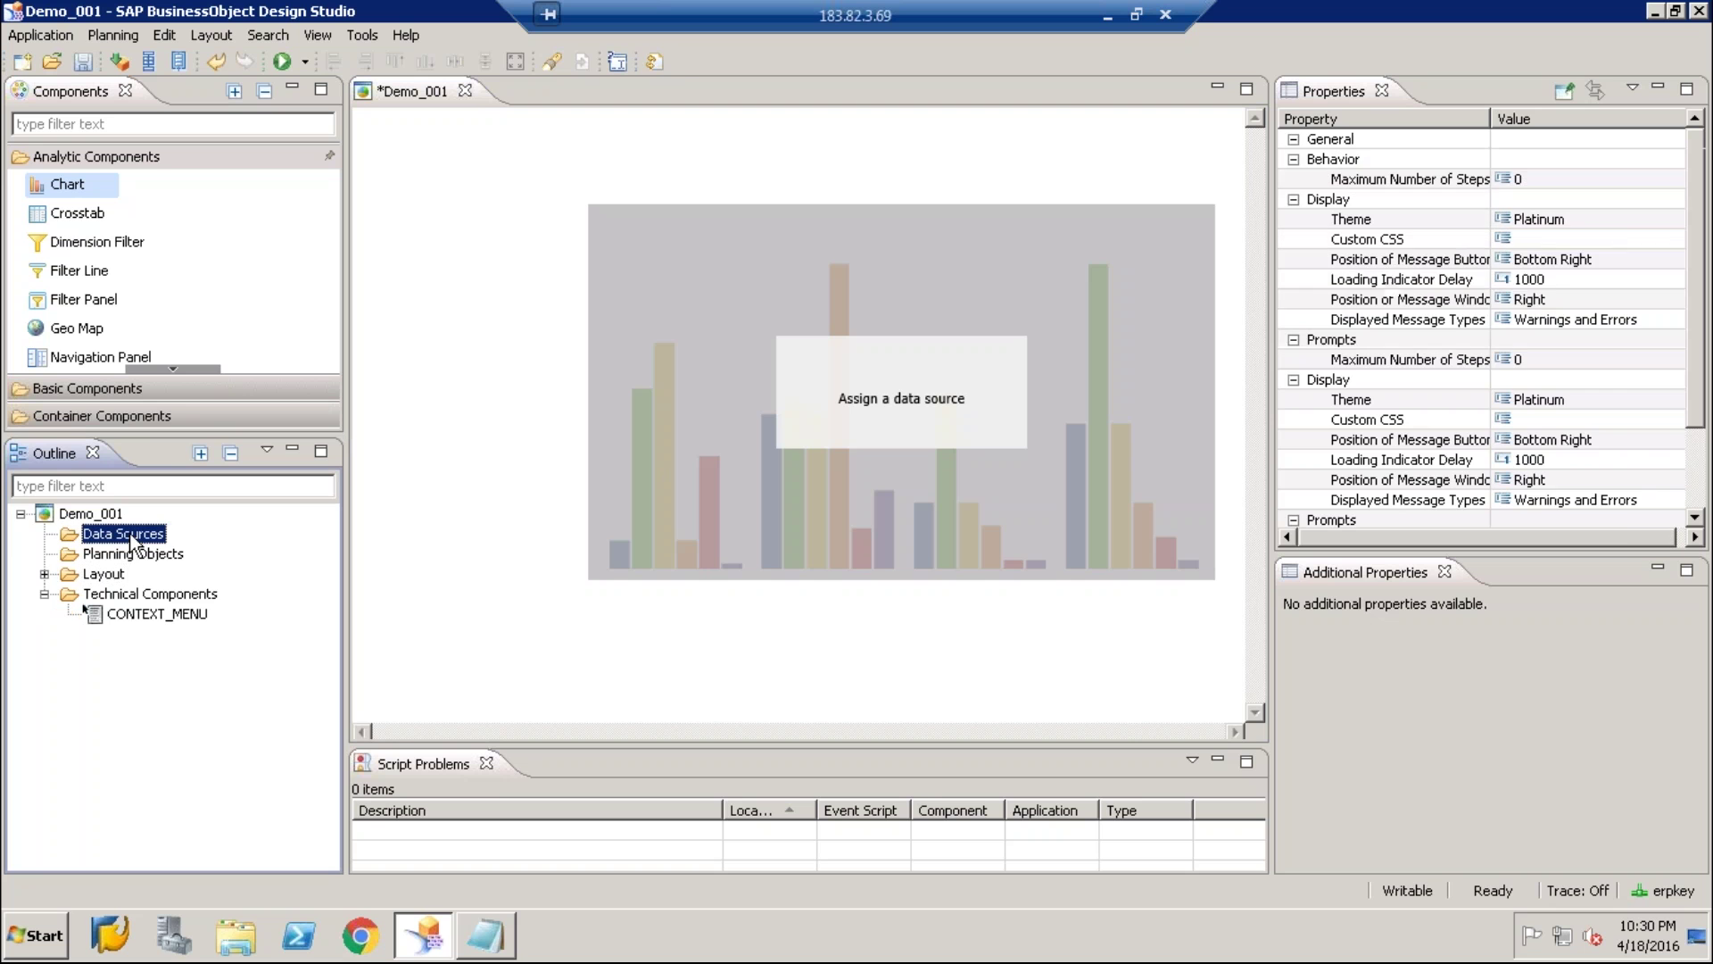
pyautogui.rightClick(131, 540)
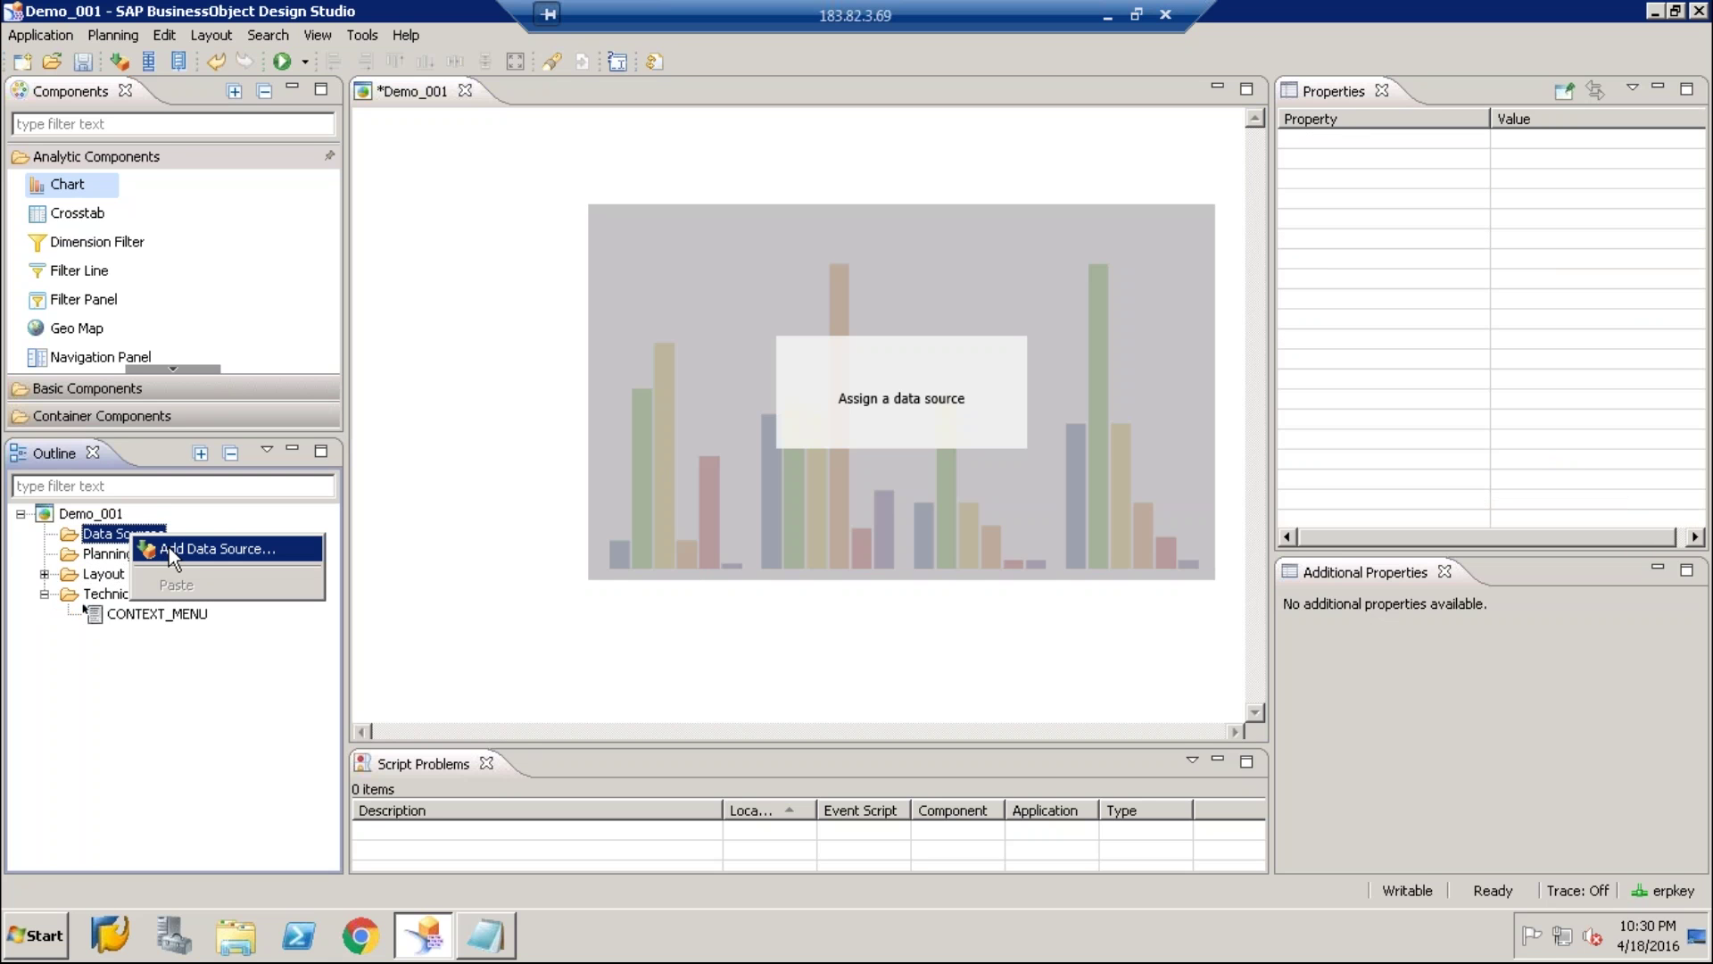
pyautogui.click(168, 548)
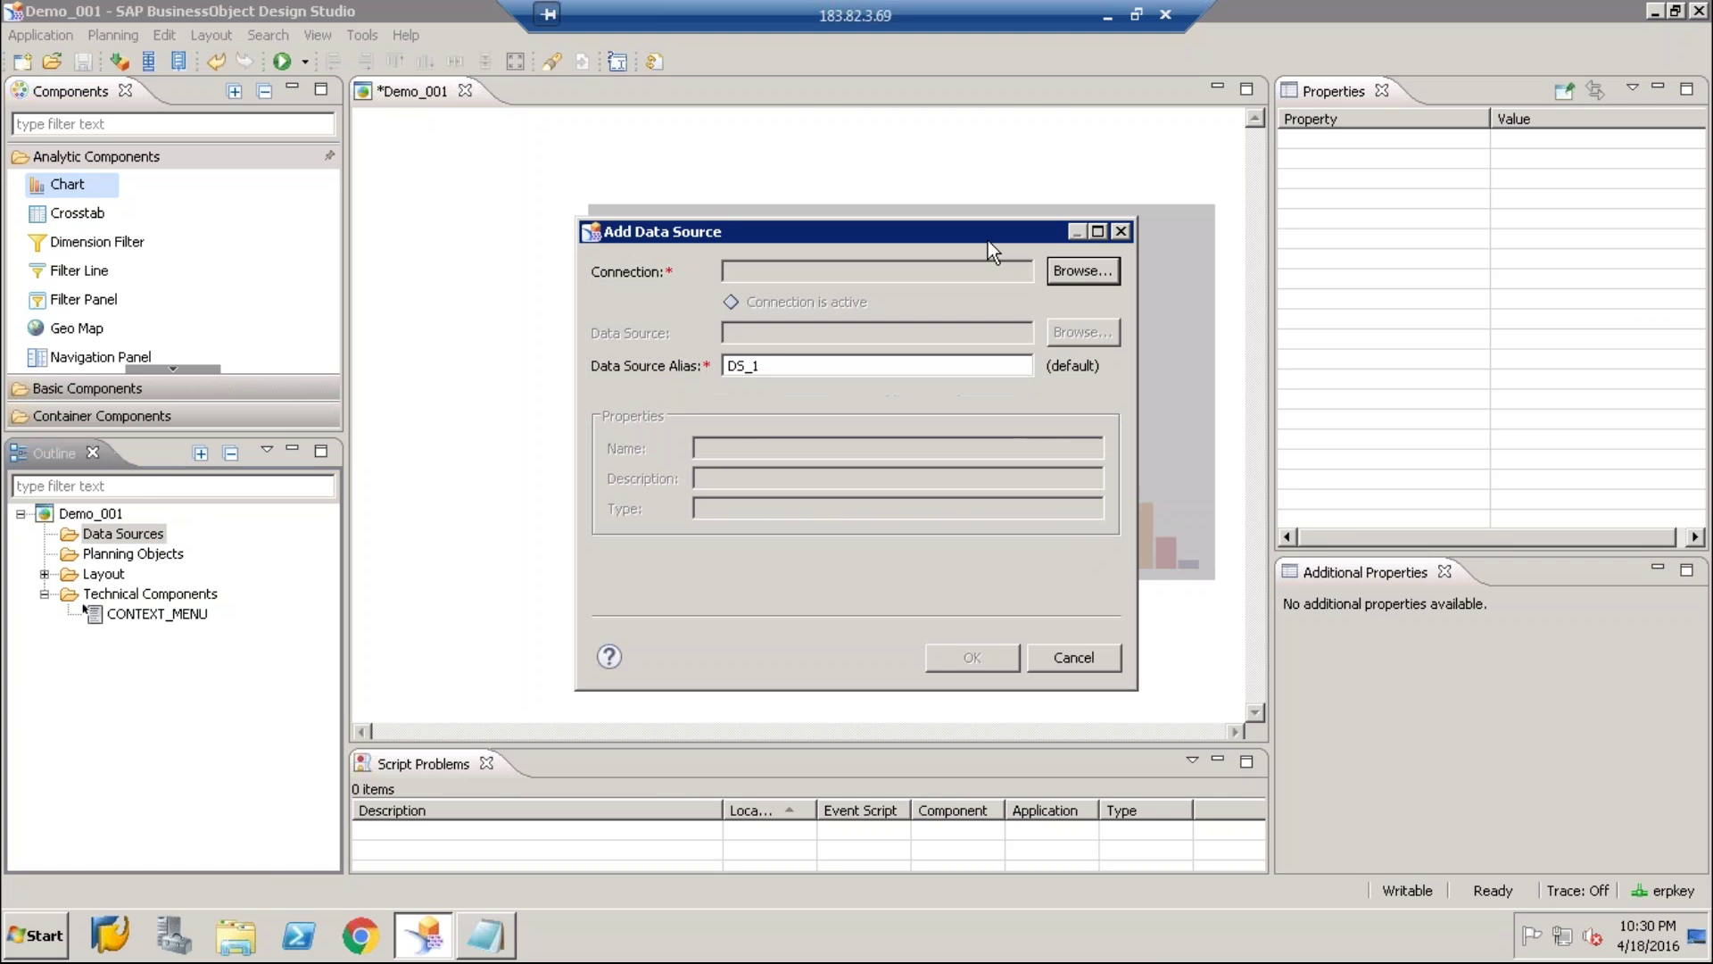
pyautogui.click(1070, 270)
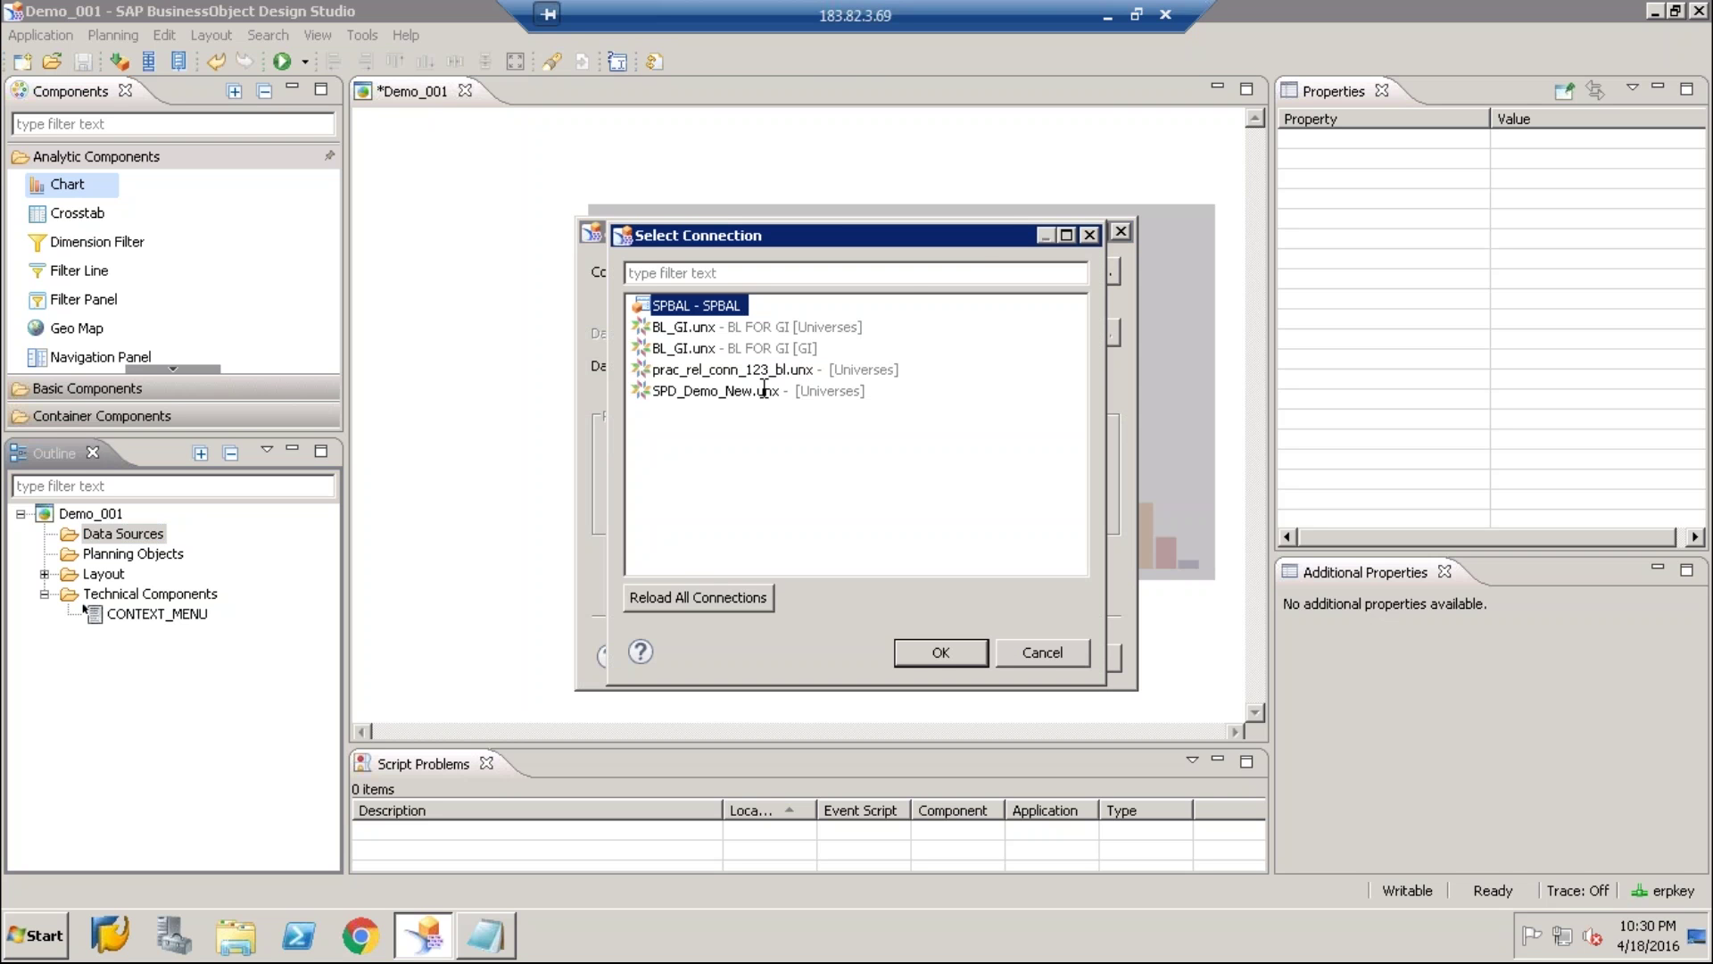
pyautogui.press('End')
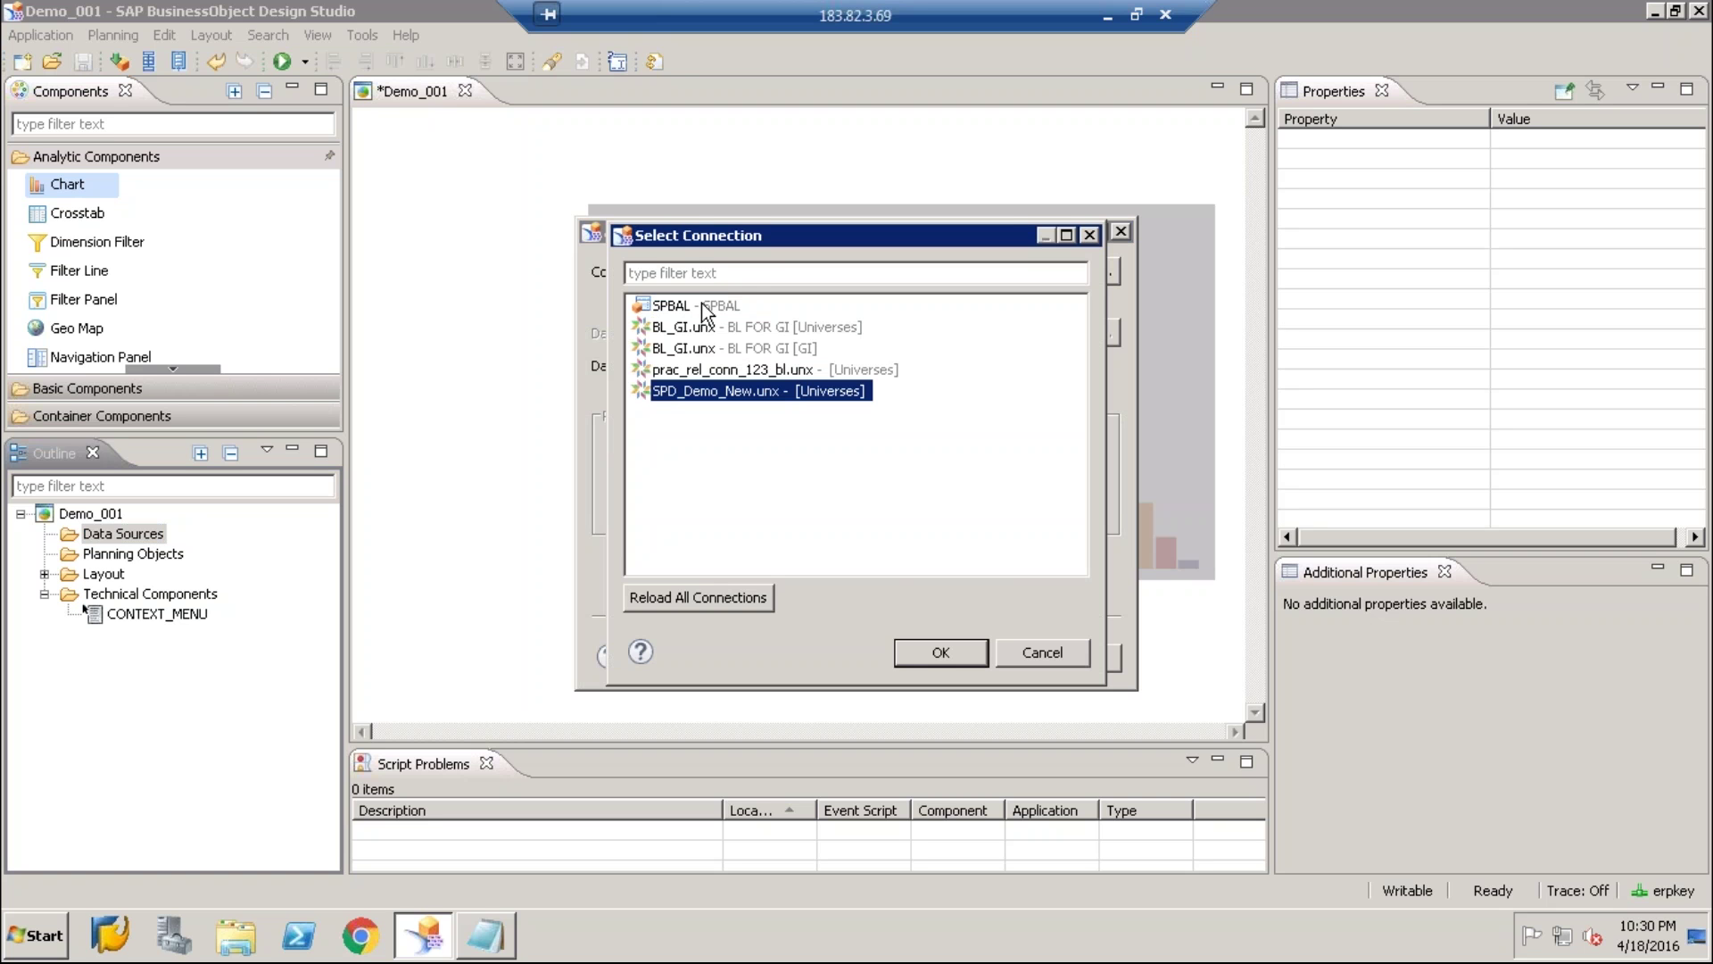
pyautogui.click(703, 303)
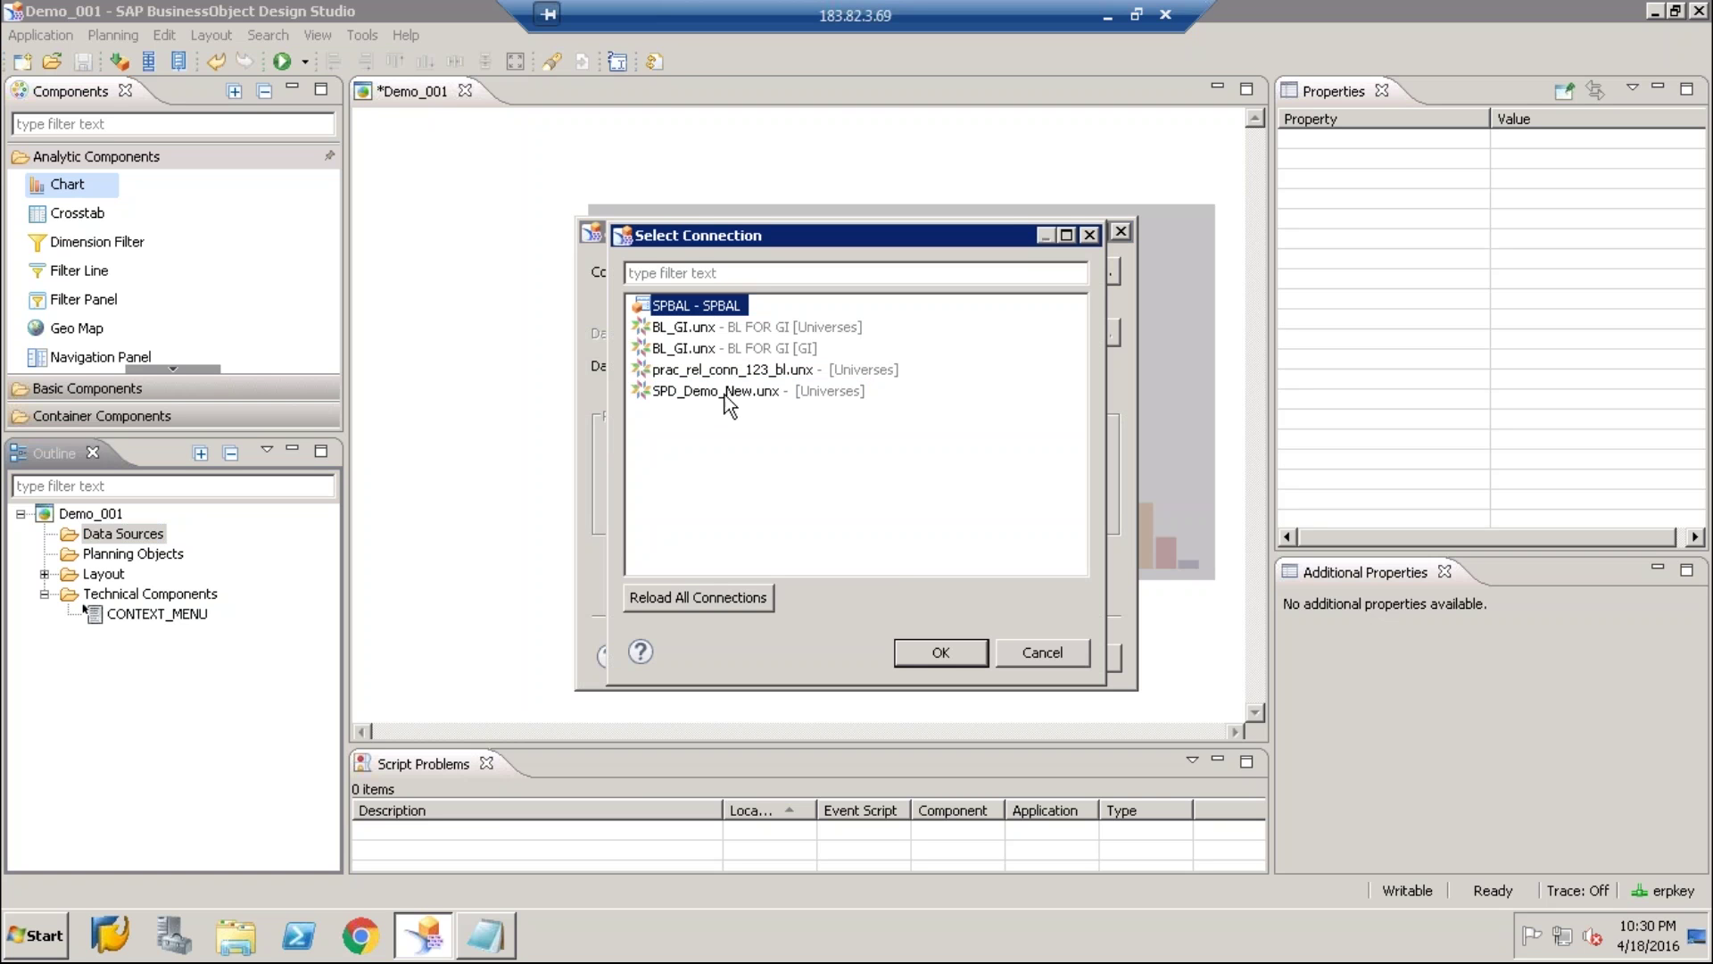
pyautogui.press('End')
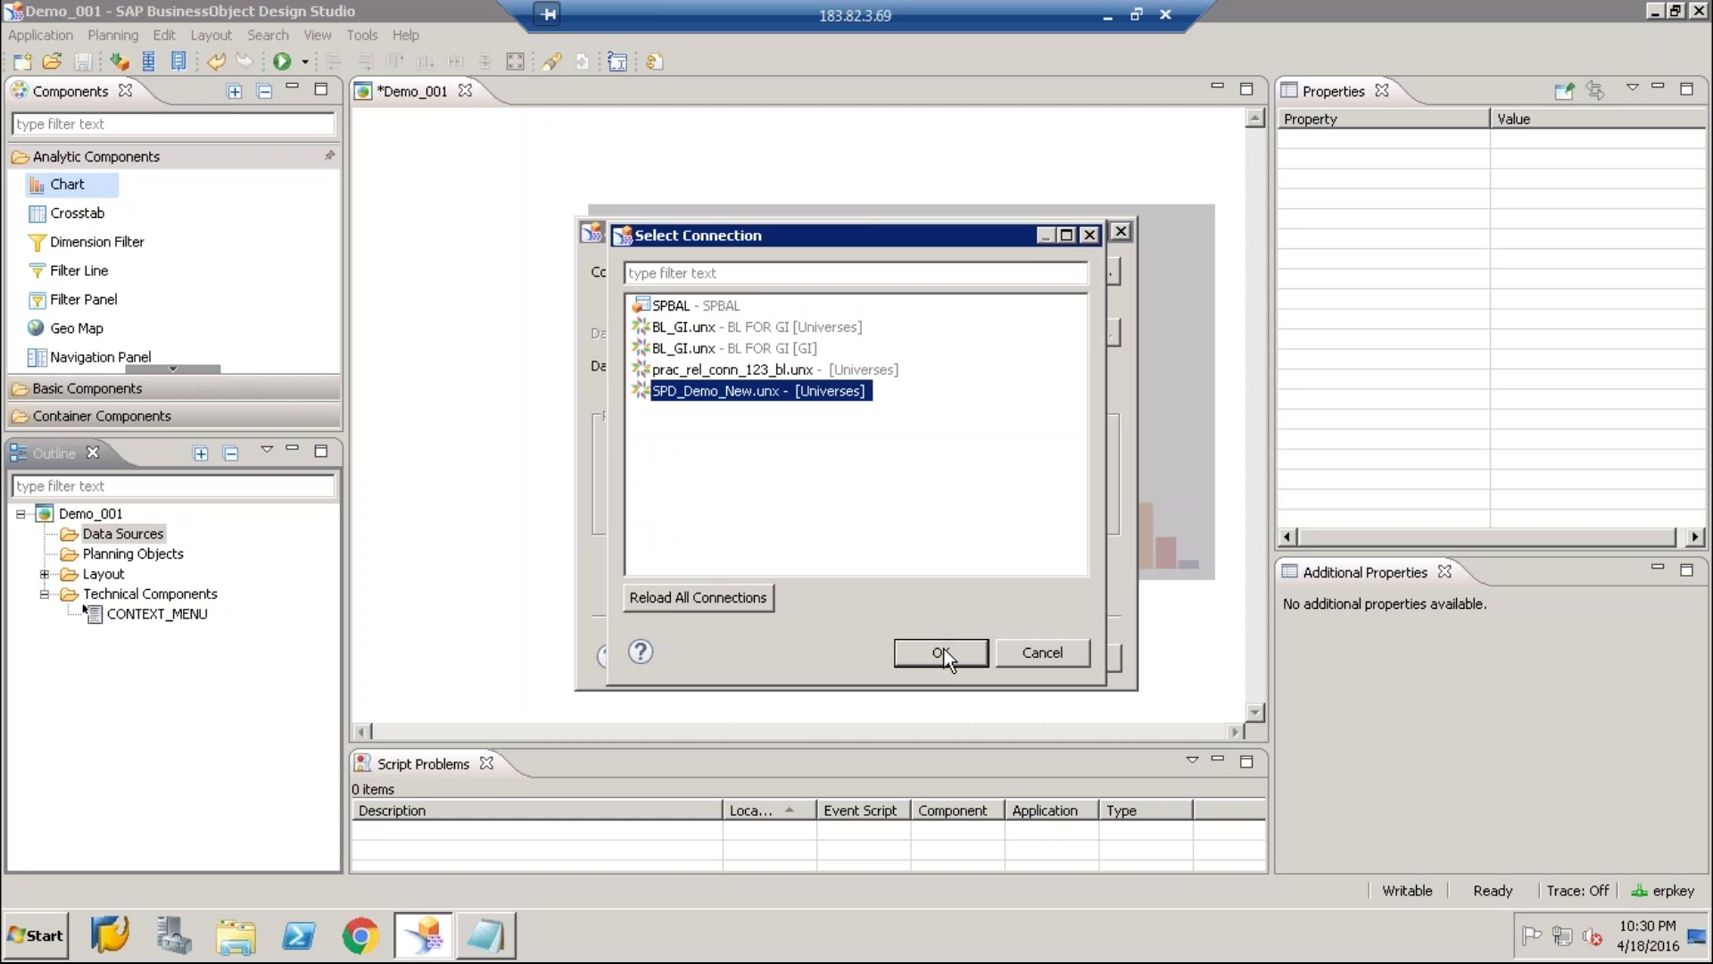
pyautogui.click(942, 652)
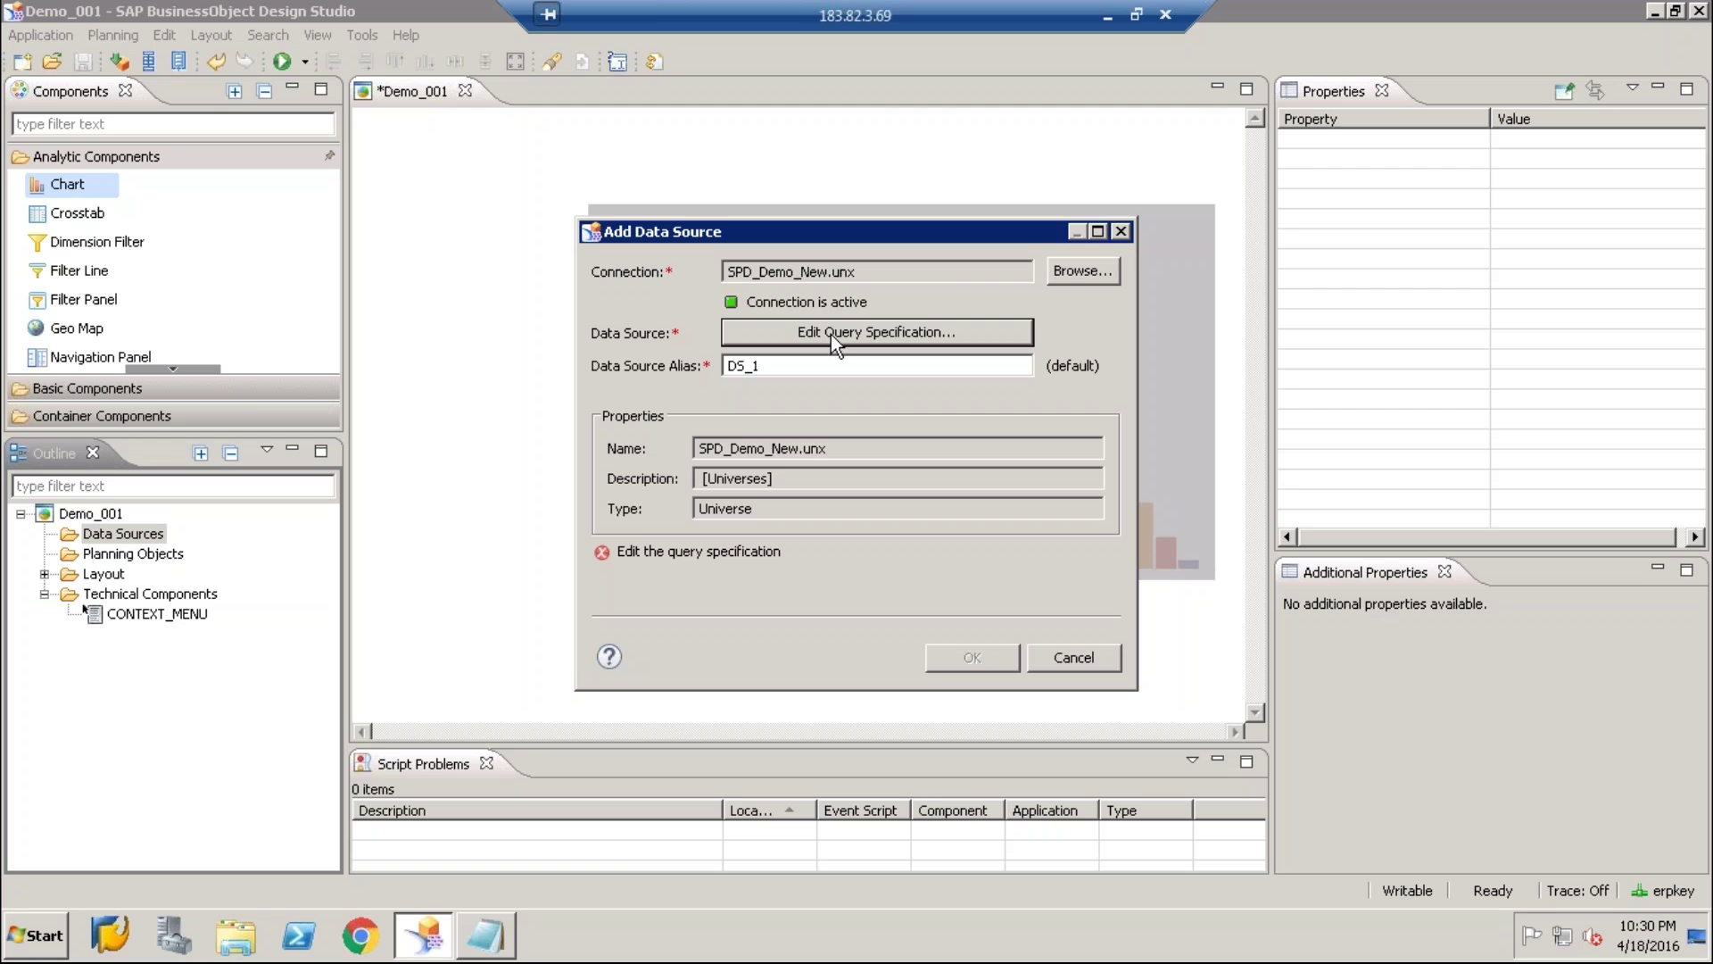
# Open the data source's query specification for editing and check the running processes in Windows Task Manager while it loads
pyautogui.click(833, 339)
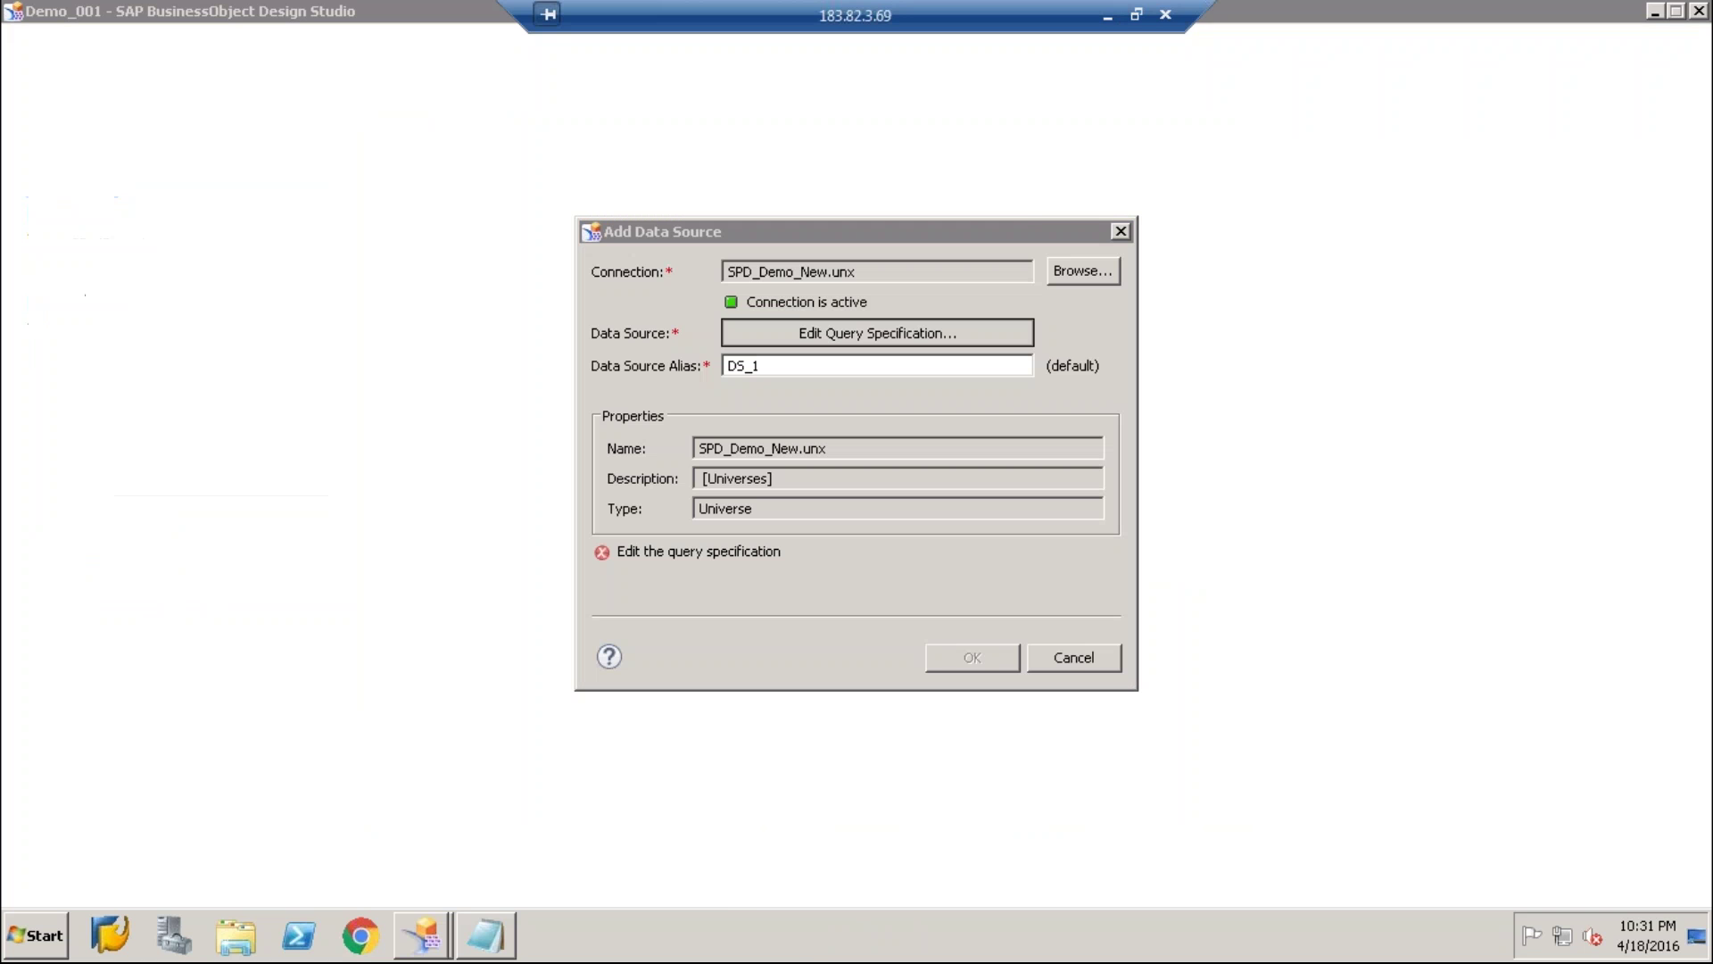
pyautogui.rightClick(806, 939)
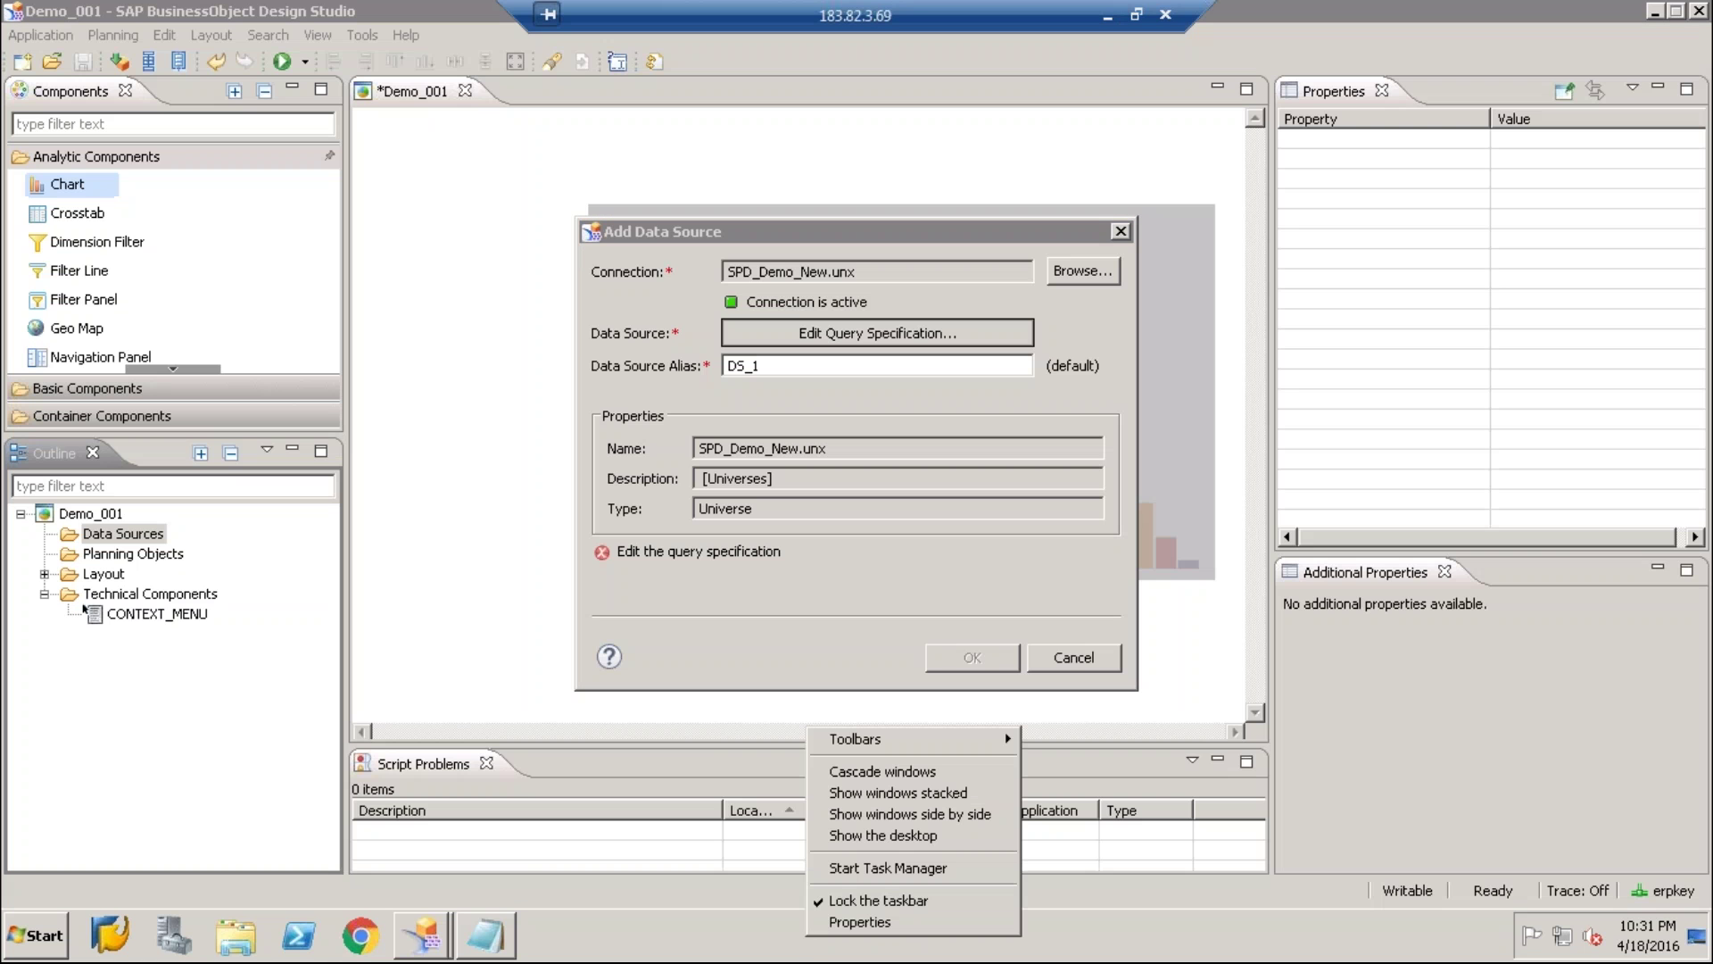
pyautogui.click(853, 868)
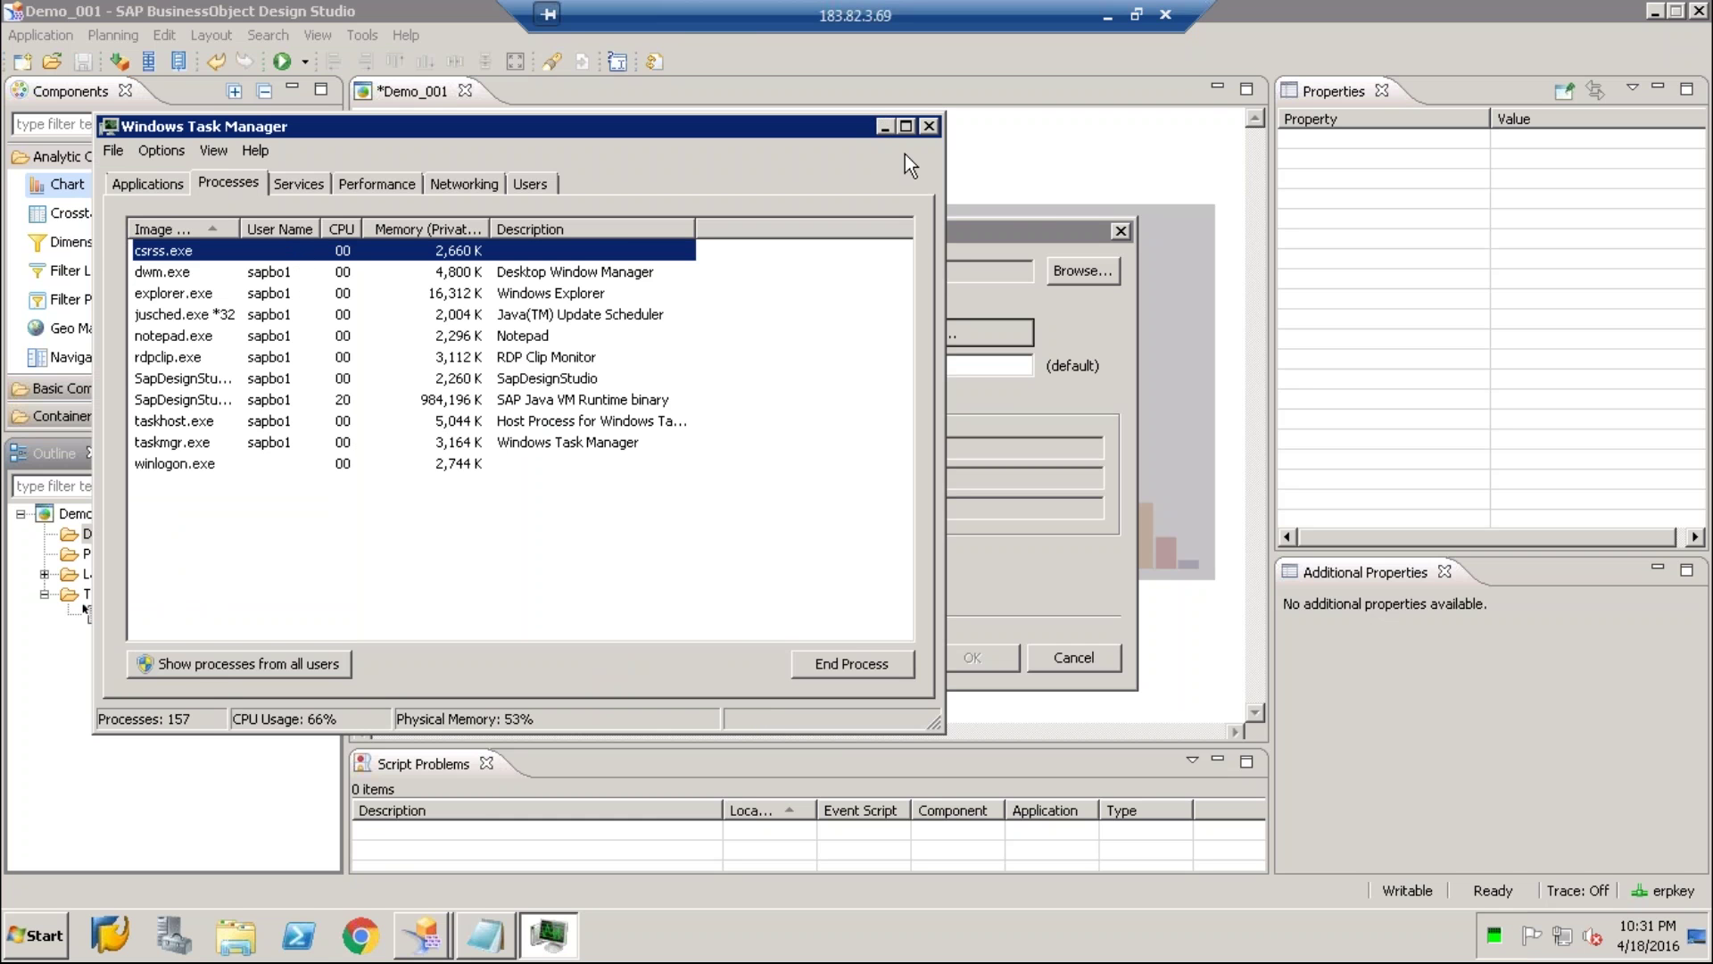
pyautogui.hotkey('alt', 'Tab')
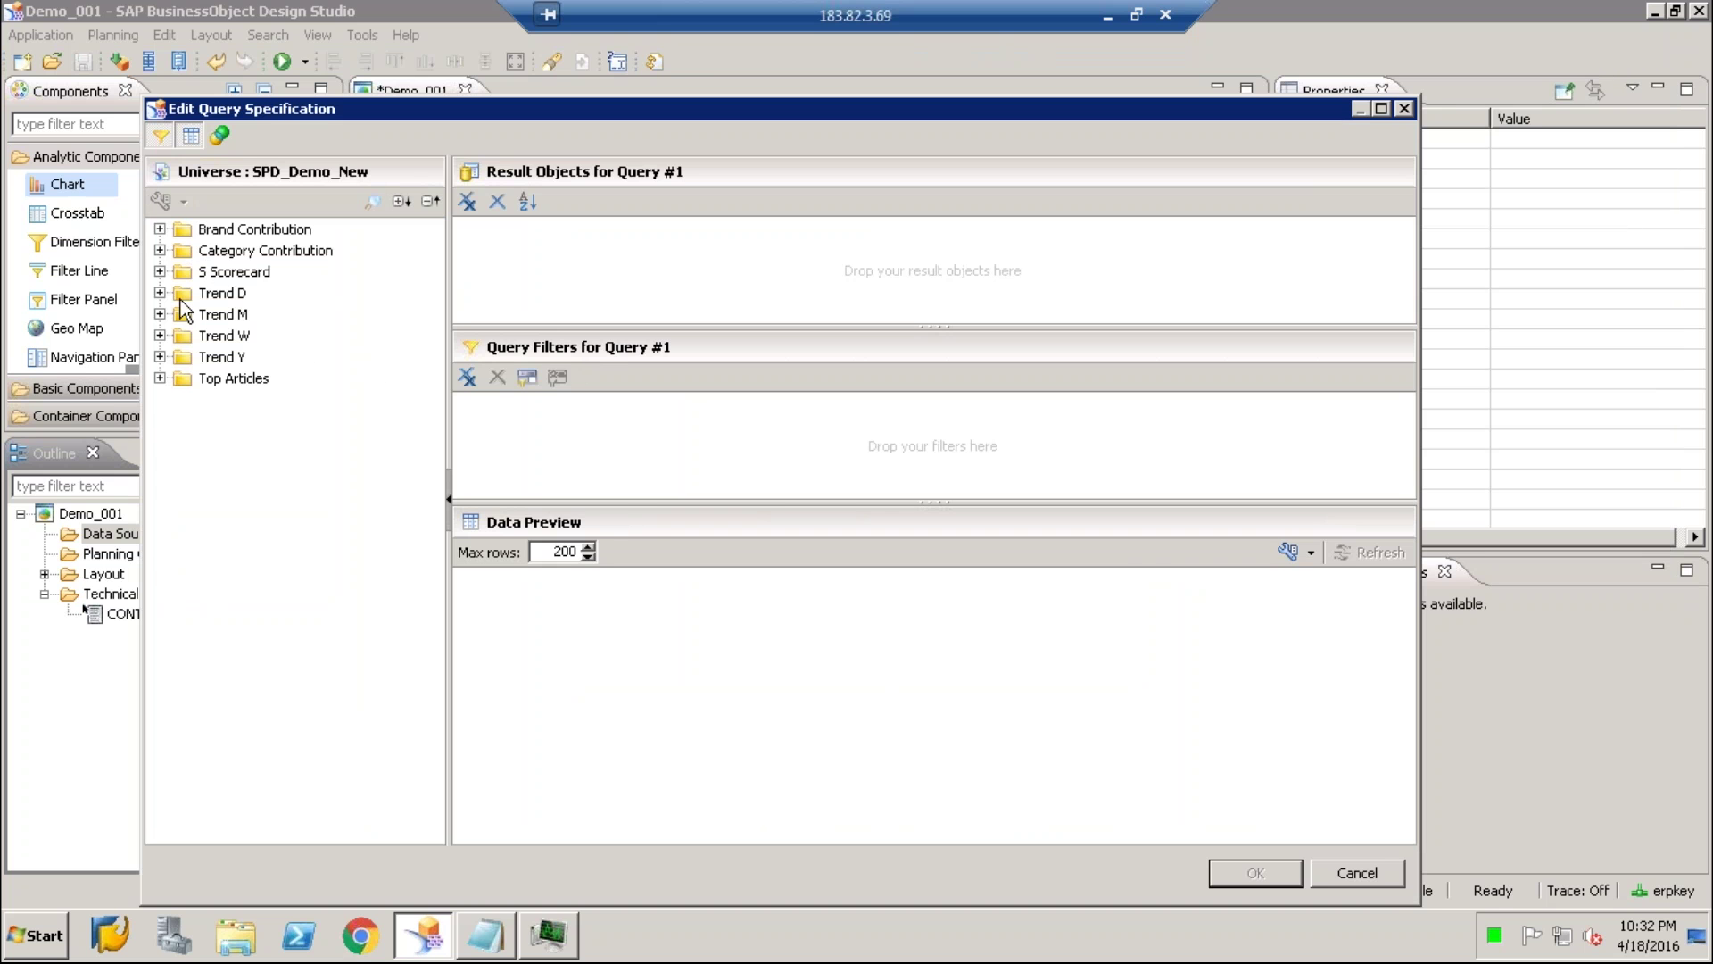
# Add all objects of the Brand Contribution folder to the query results, look into Category Contribution and confirm the query
pyautogui.moveTo(265, 230); pyautogui.dragTo(571, 252)
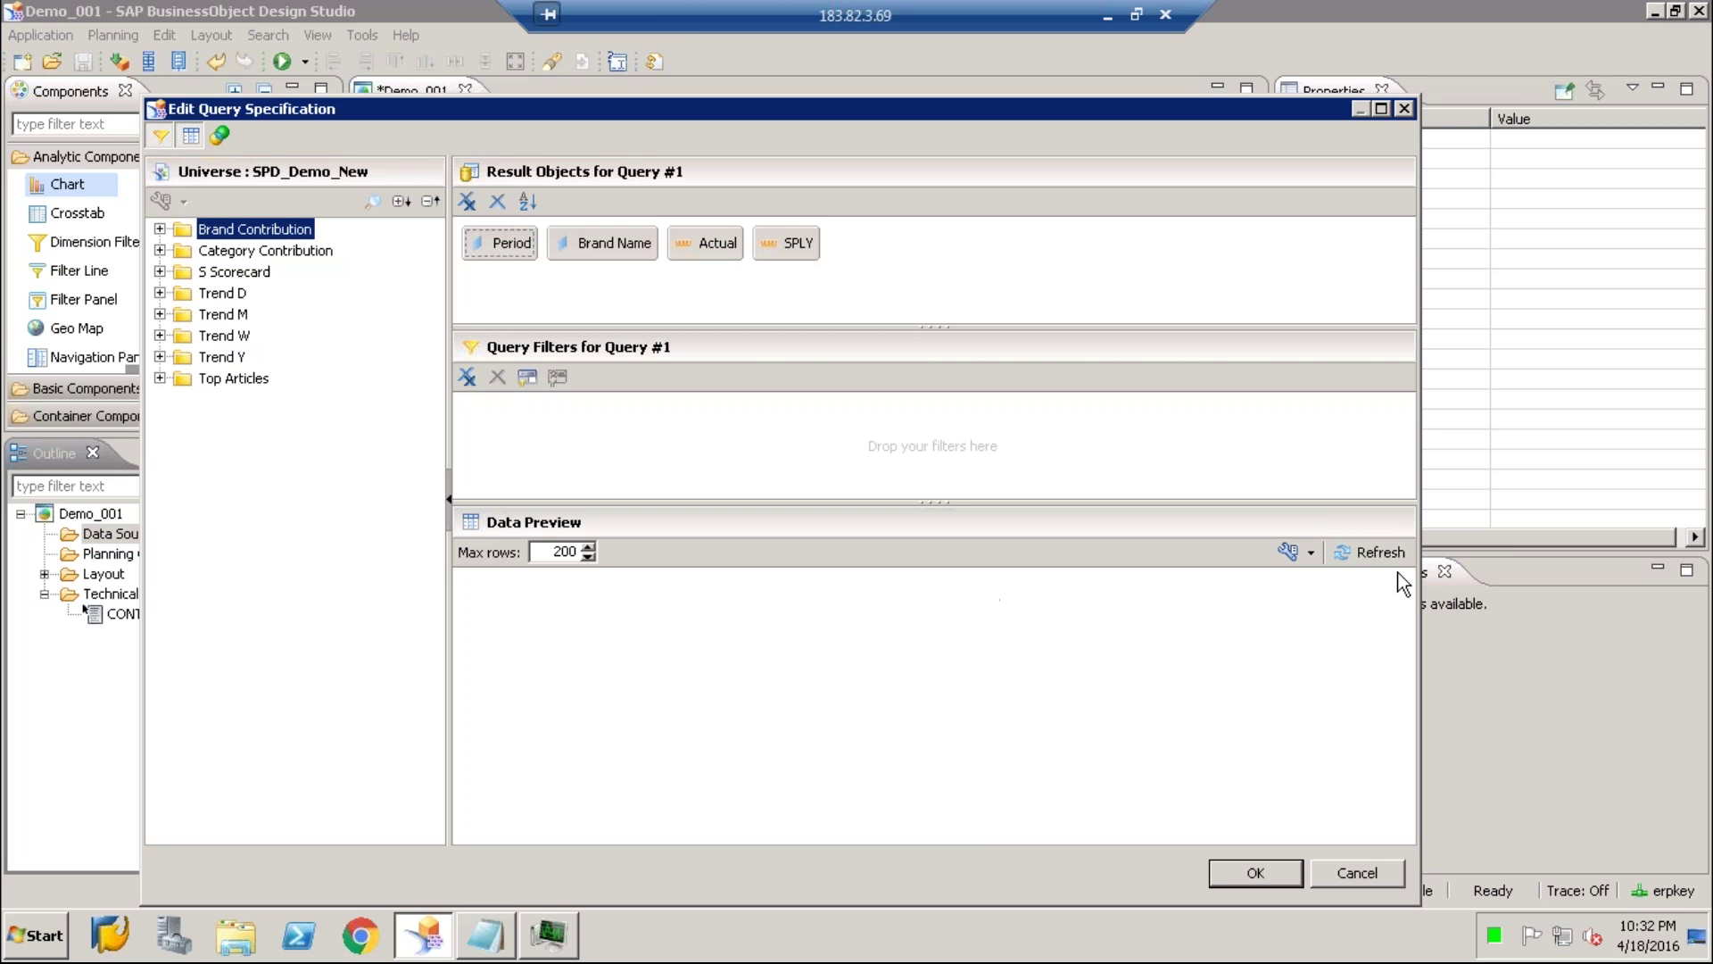
pyautogui.click(160, 251)
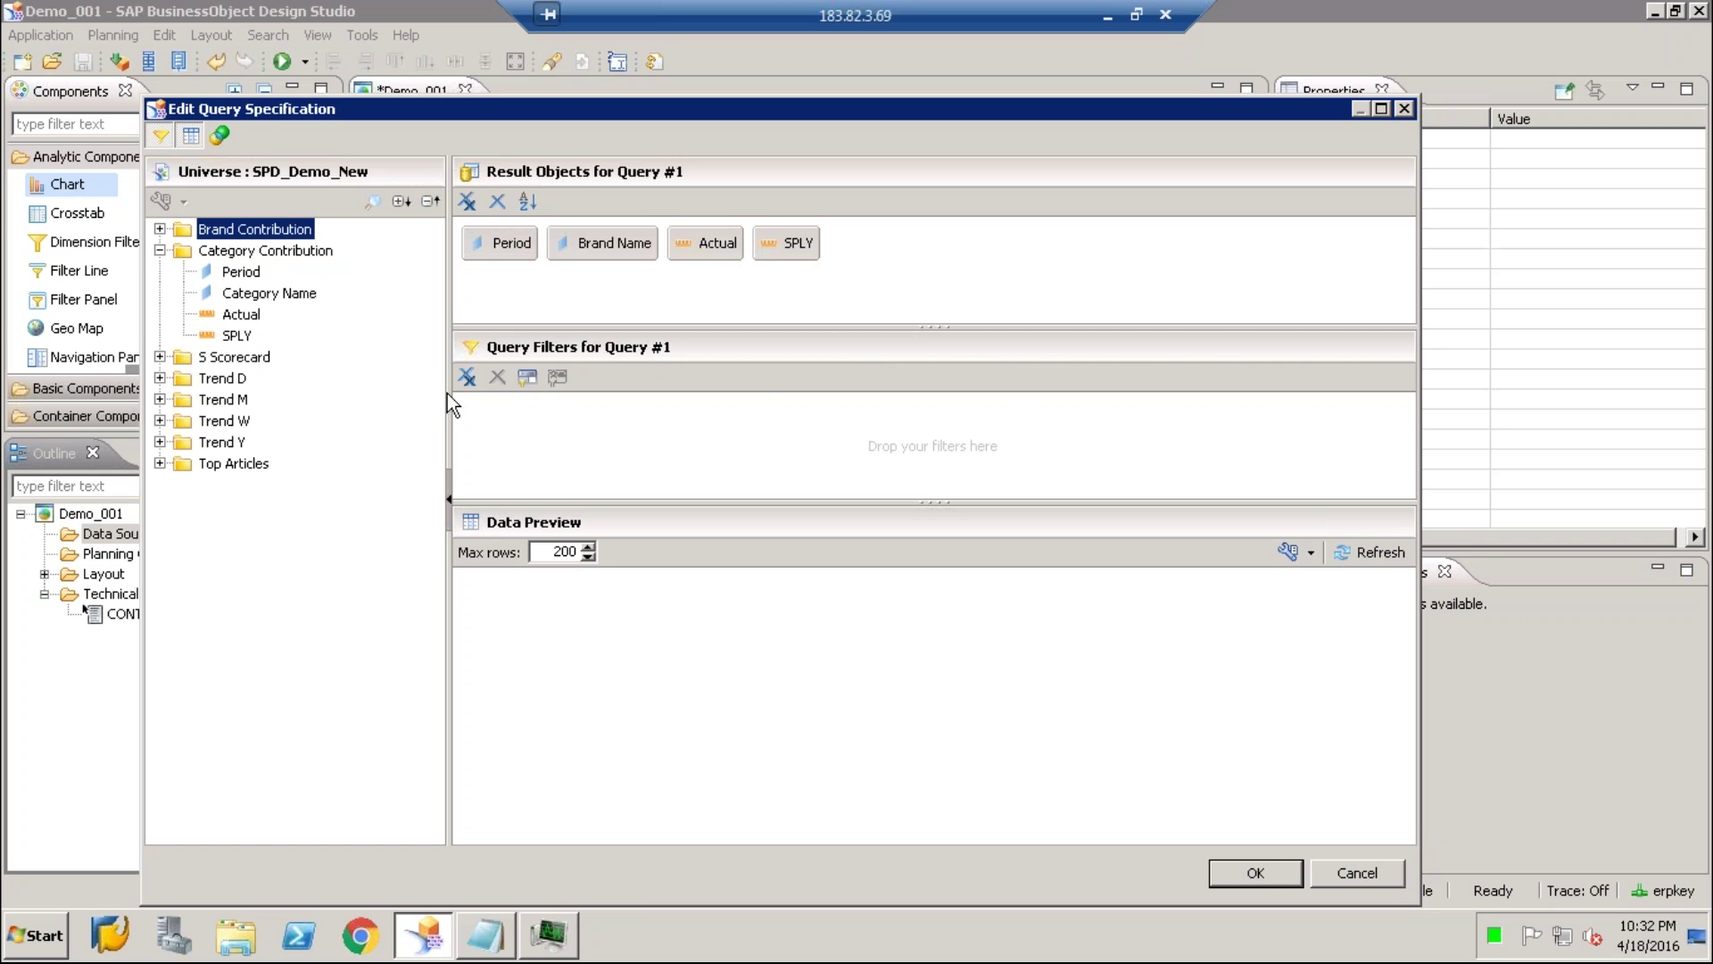
pyautogui.click(1262, 869)
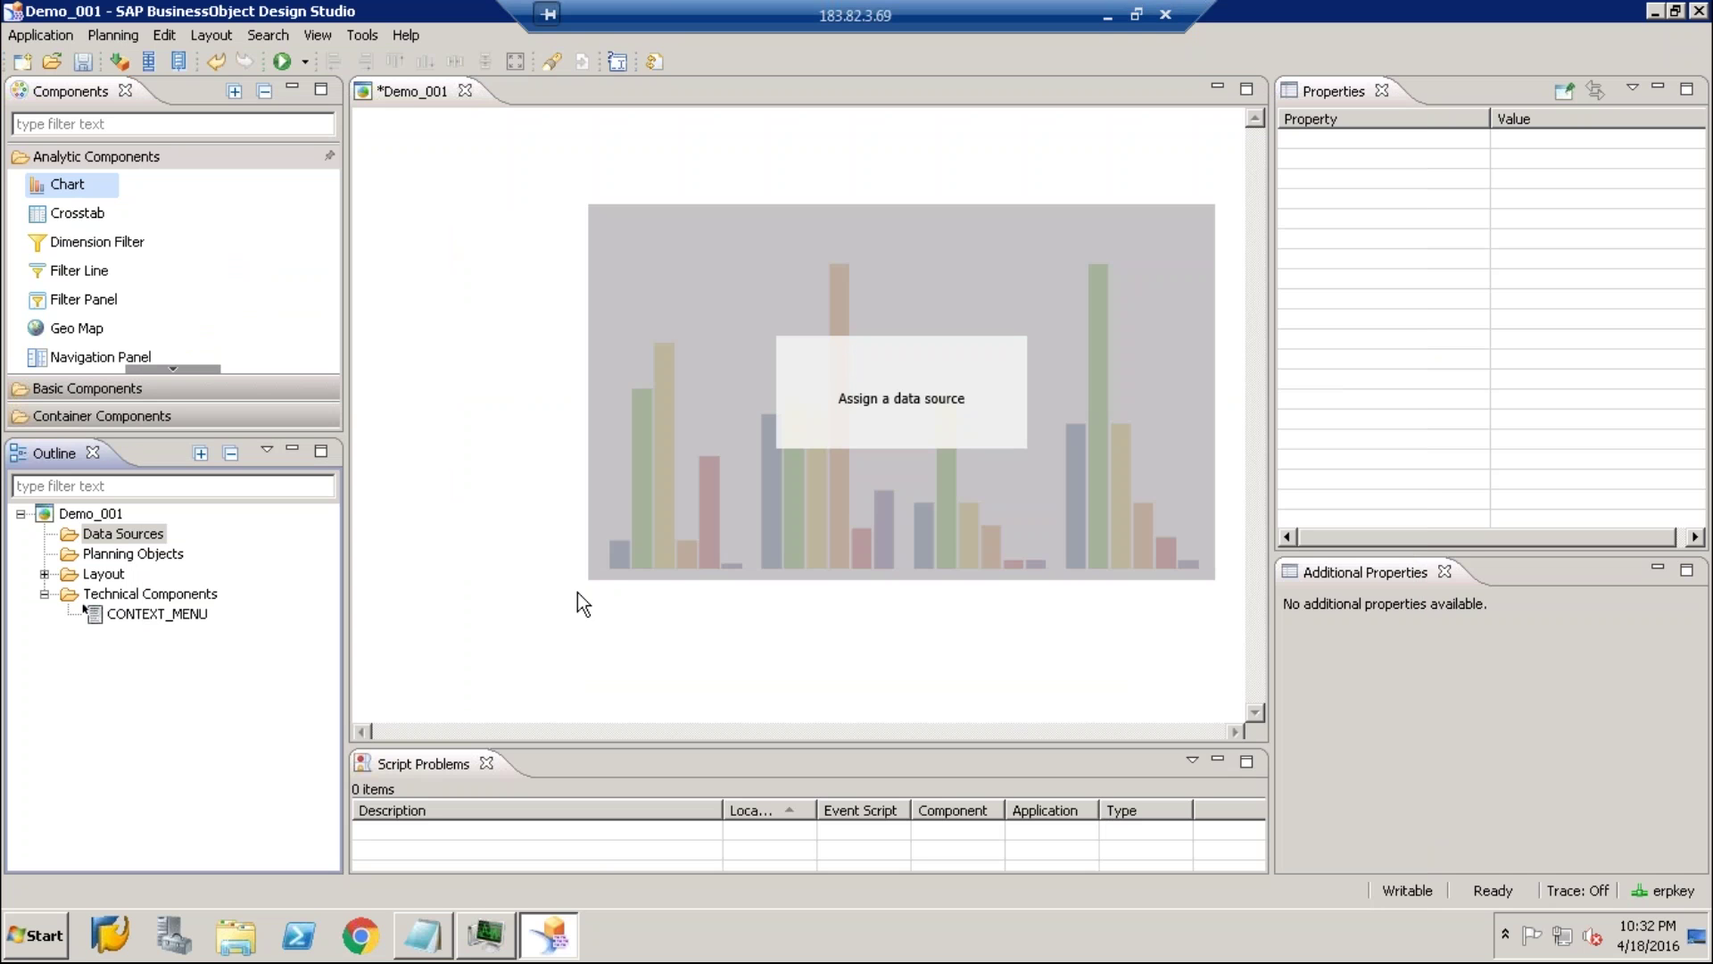
# Check the connected users in Windows Task Manager, minimize it and confirm the new data source with its default alias
pyautogui.click(562, 944)
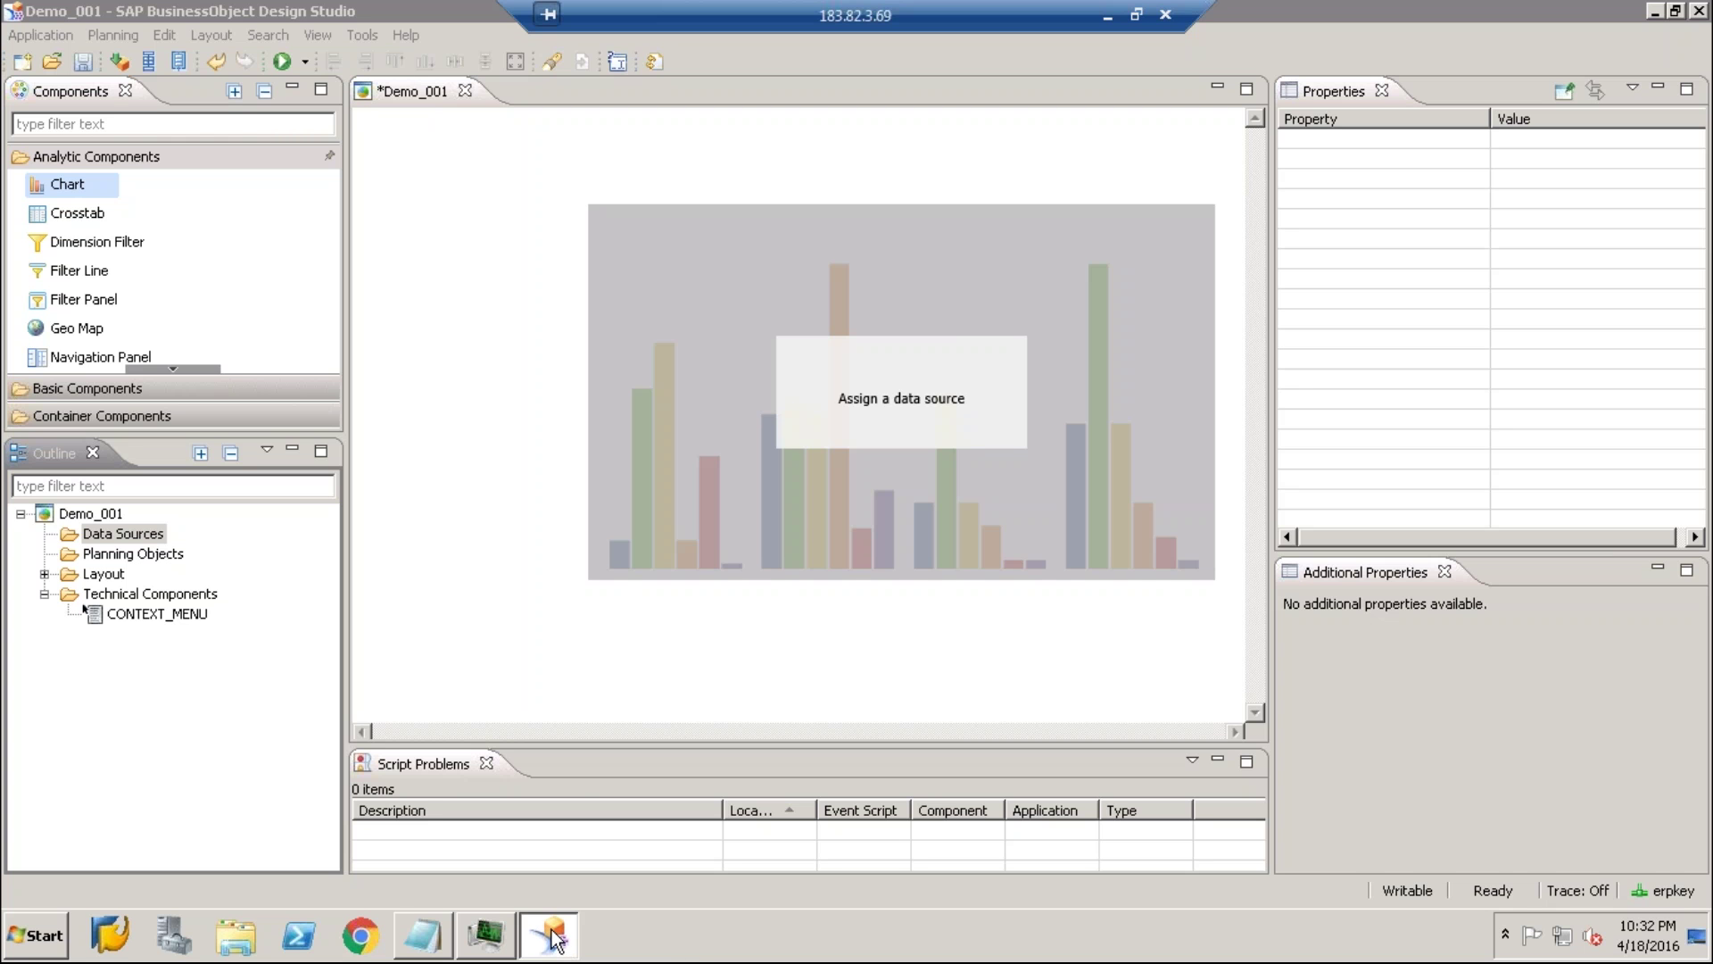
pyautogui.click(487, 937)
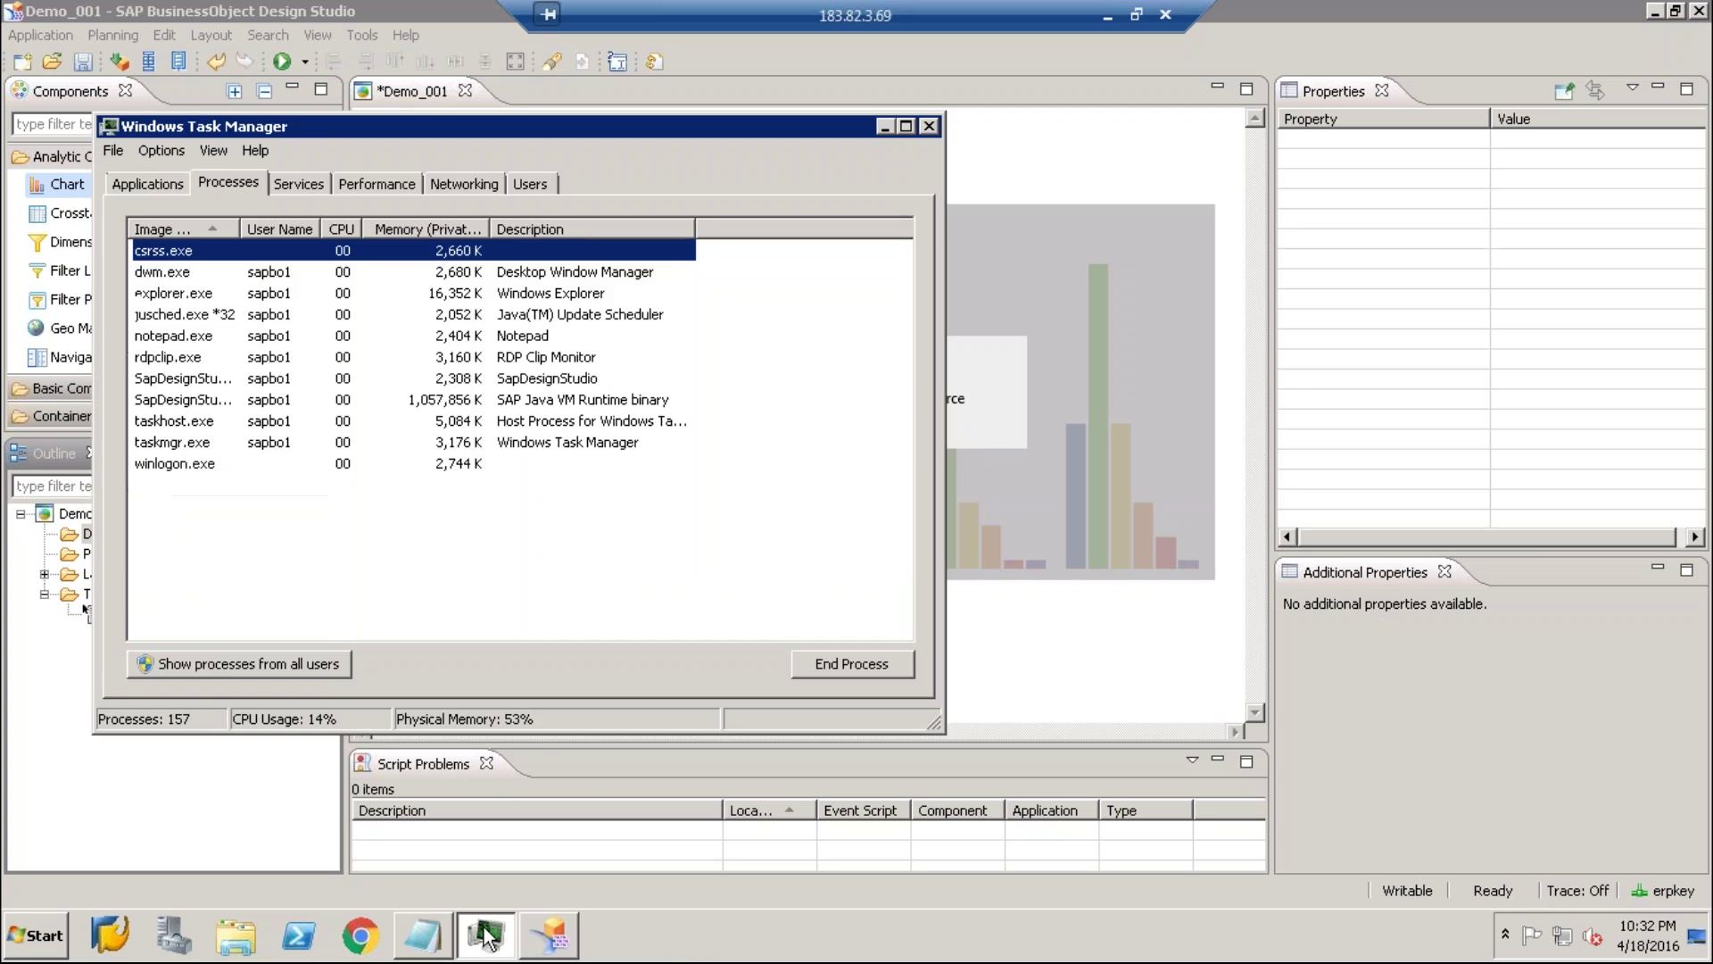
pyautogui.click(530, 184)
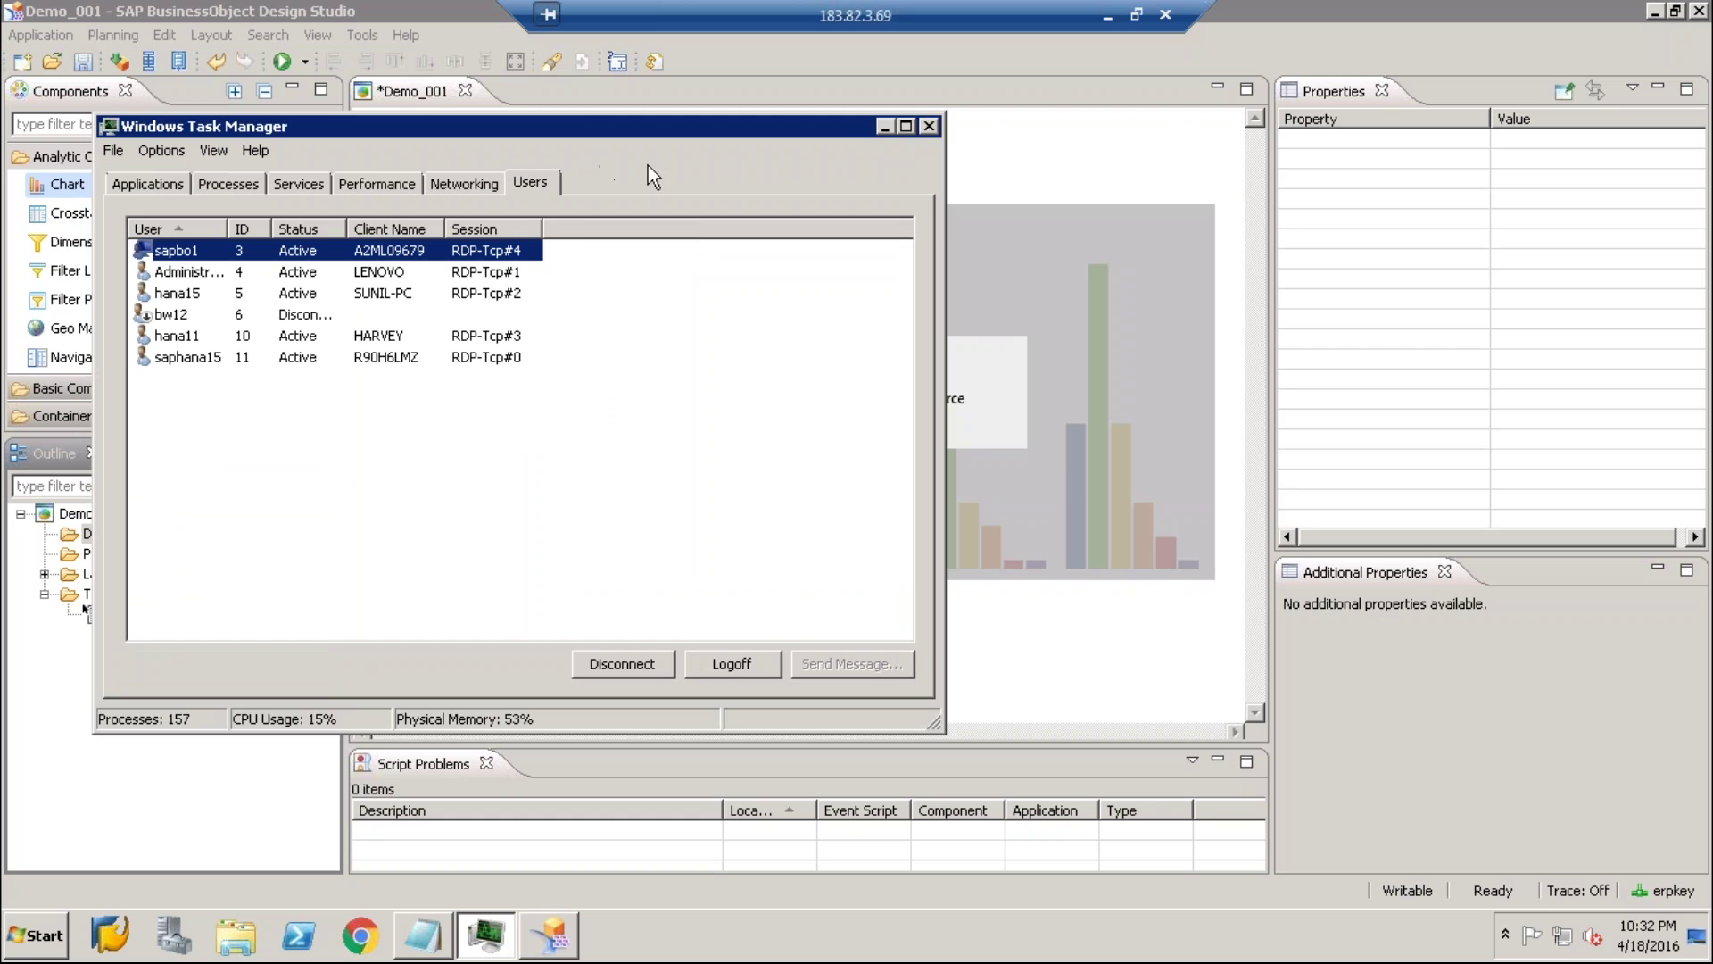
pyautogui.click(884, 127)
pyautogui.click(981, 664)
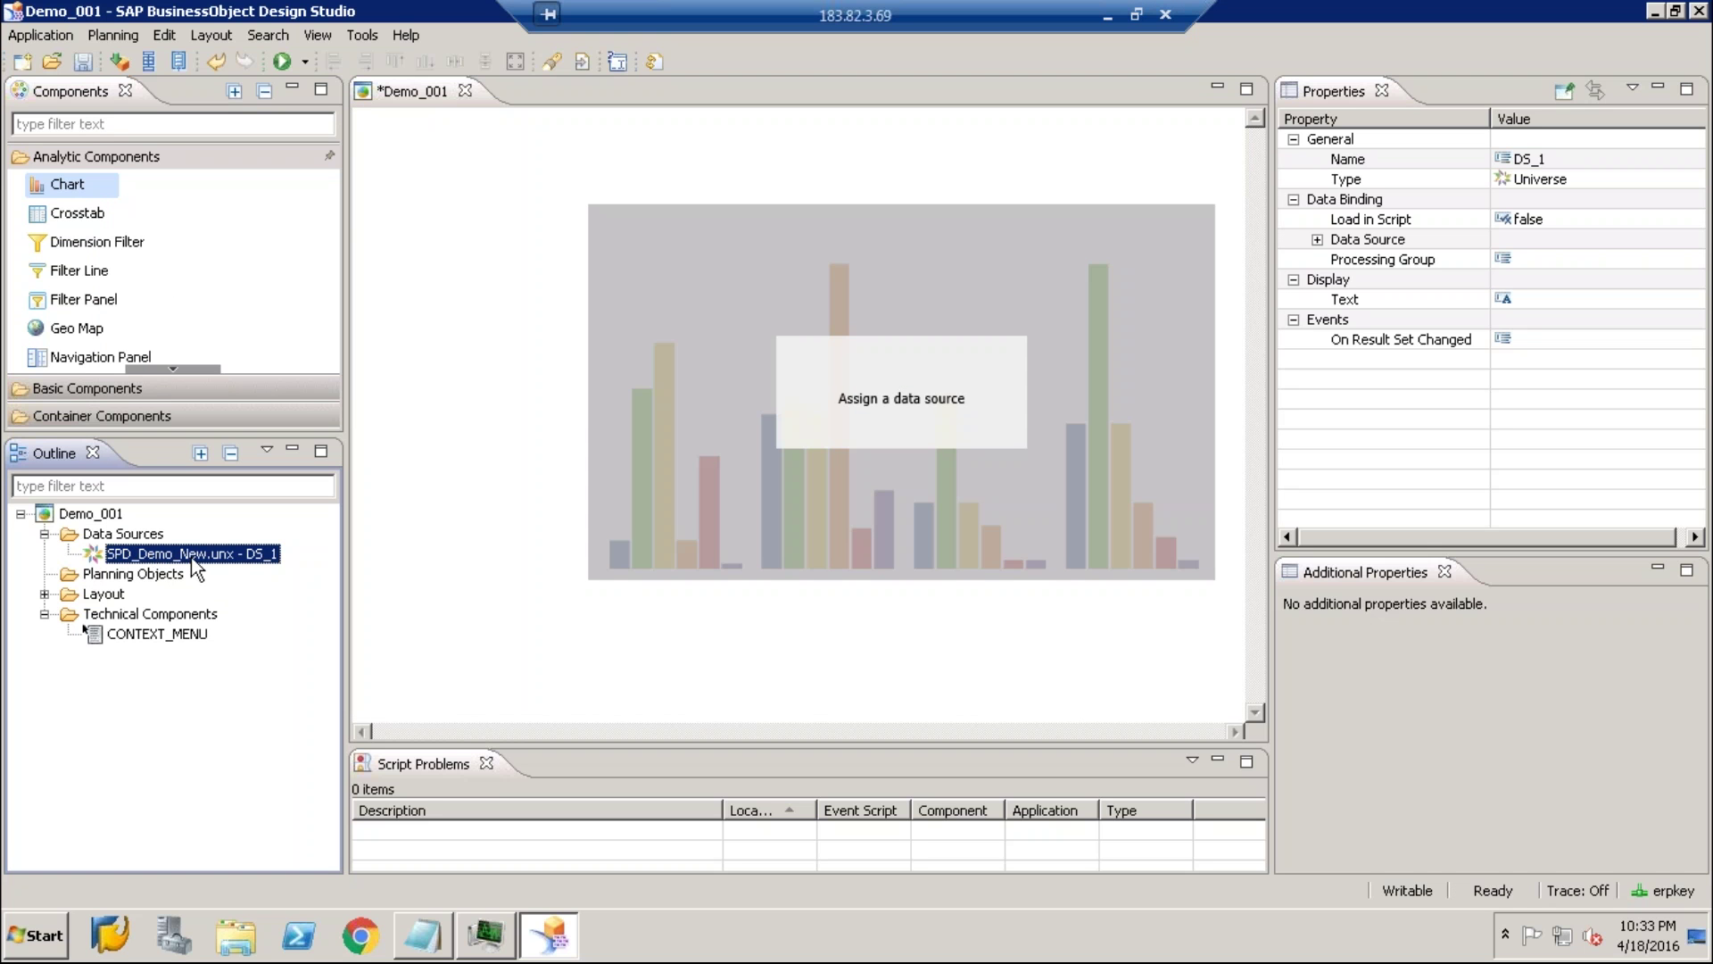
# Open the initial view of the SPD_Demo_New.unx data source for editing and place Brand Name in the rows
pyautogui.rightClick(252, 560)
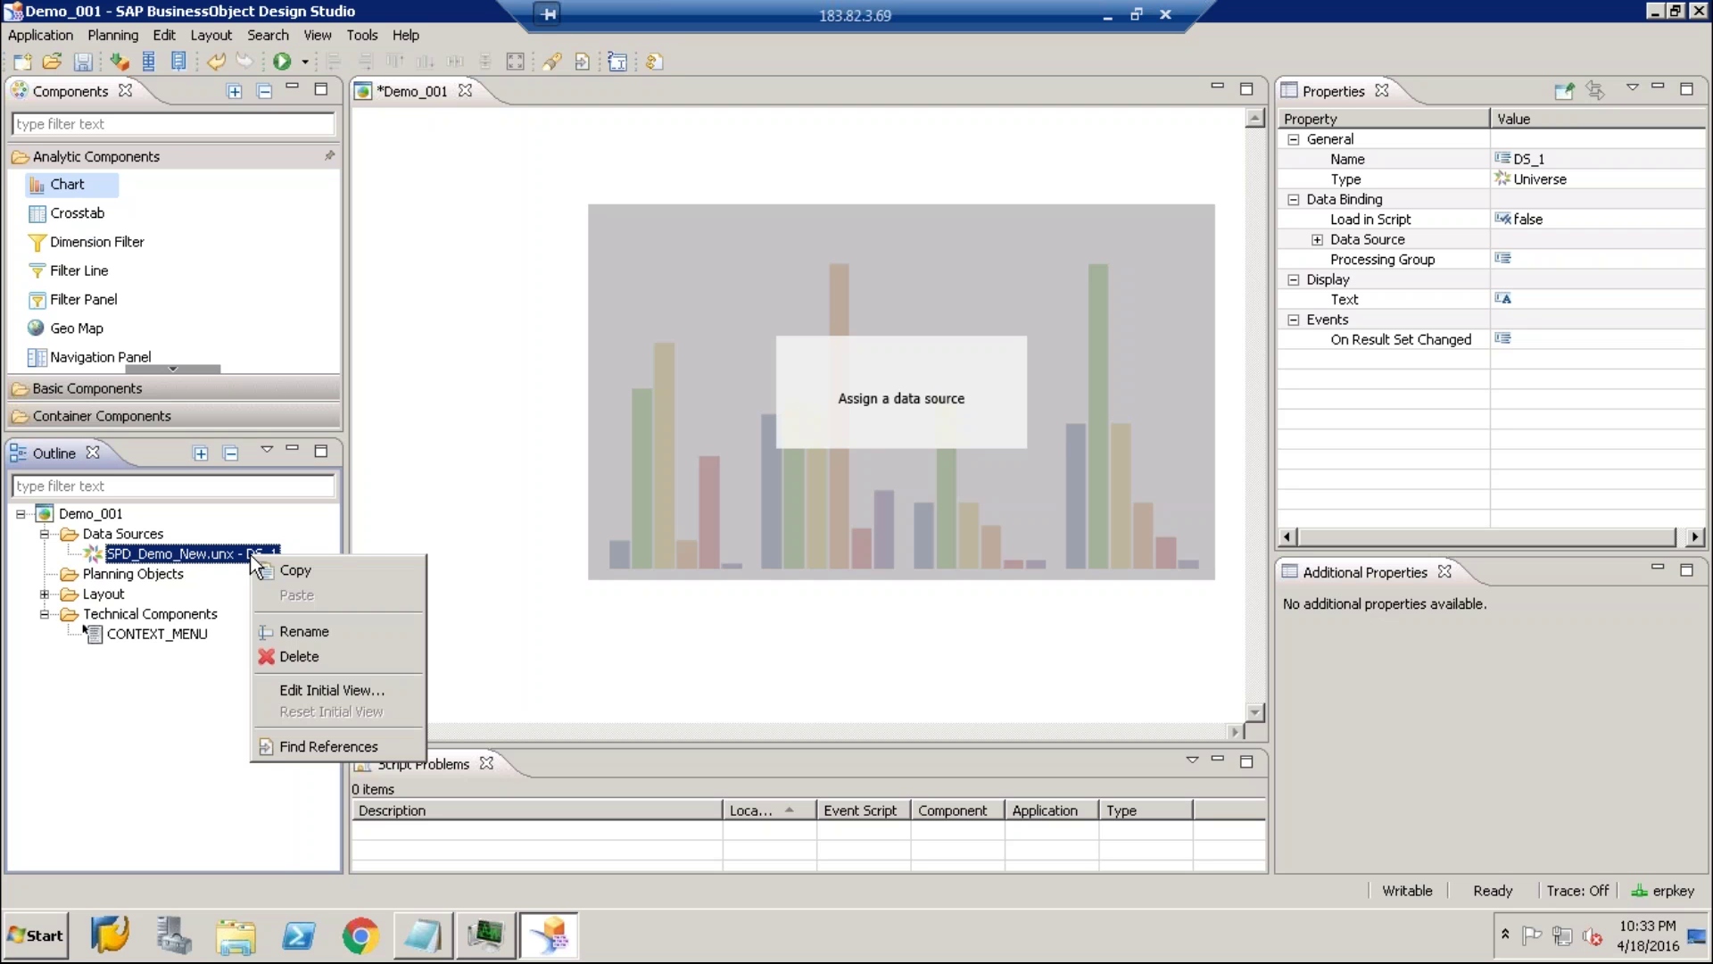
pyautogui.click(333, 690)
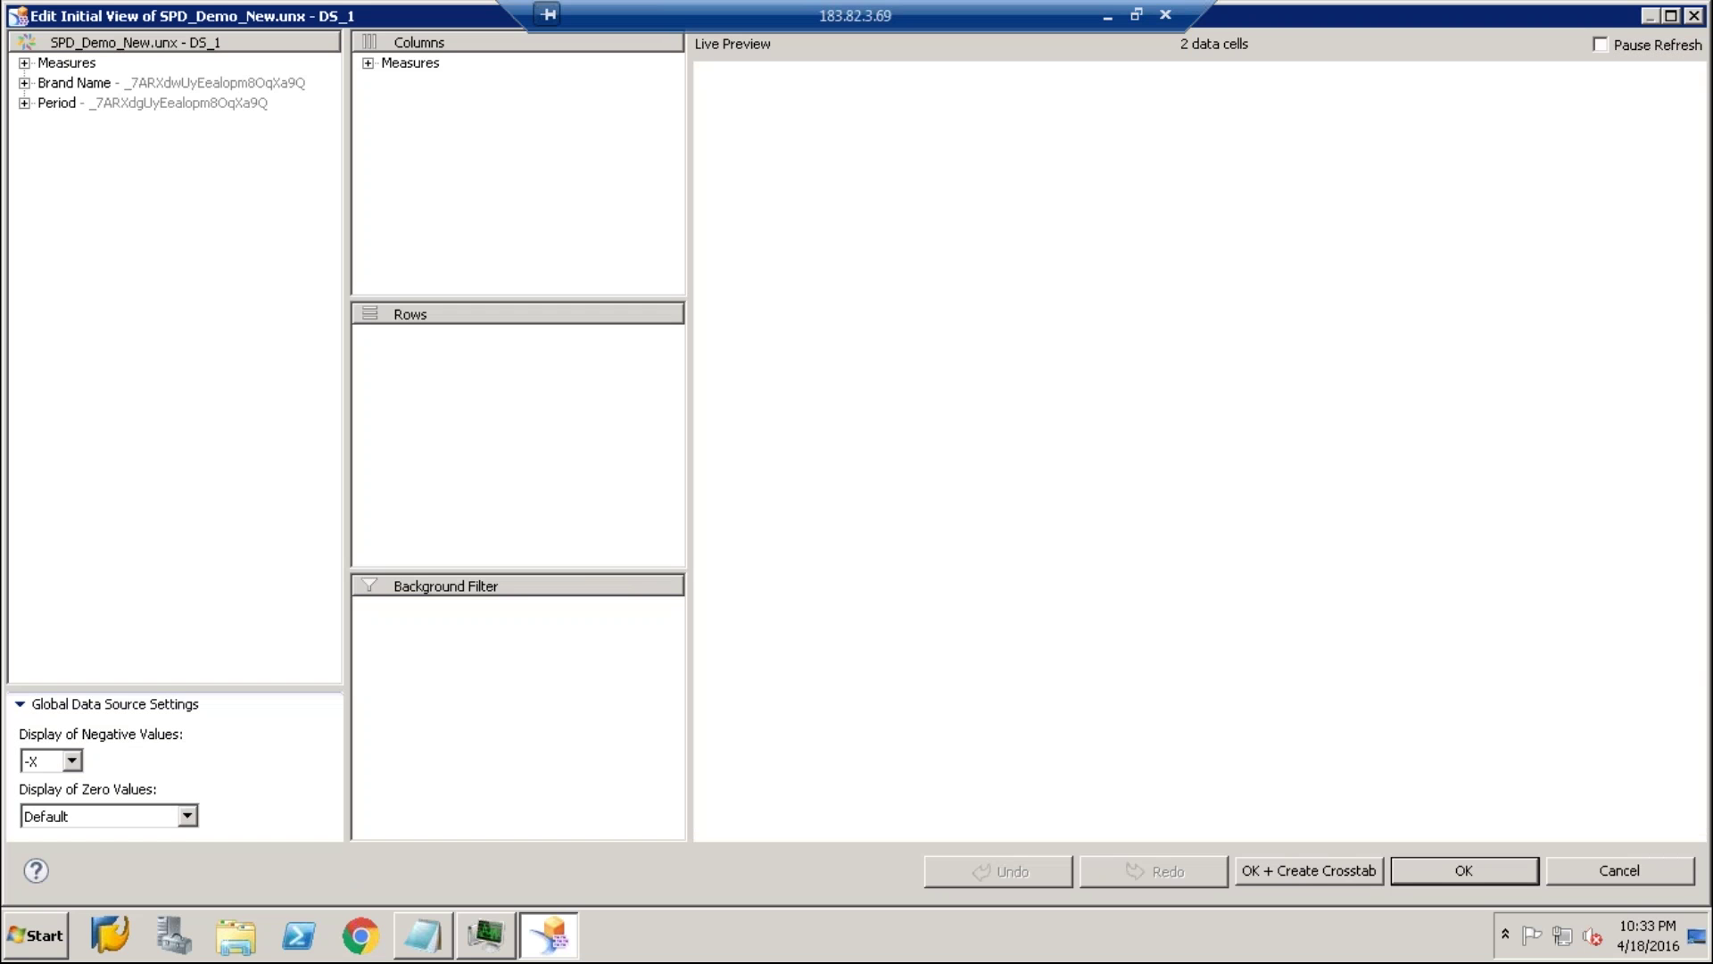
pyautogui.click(71, 89)
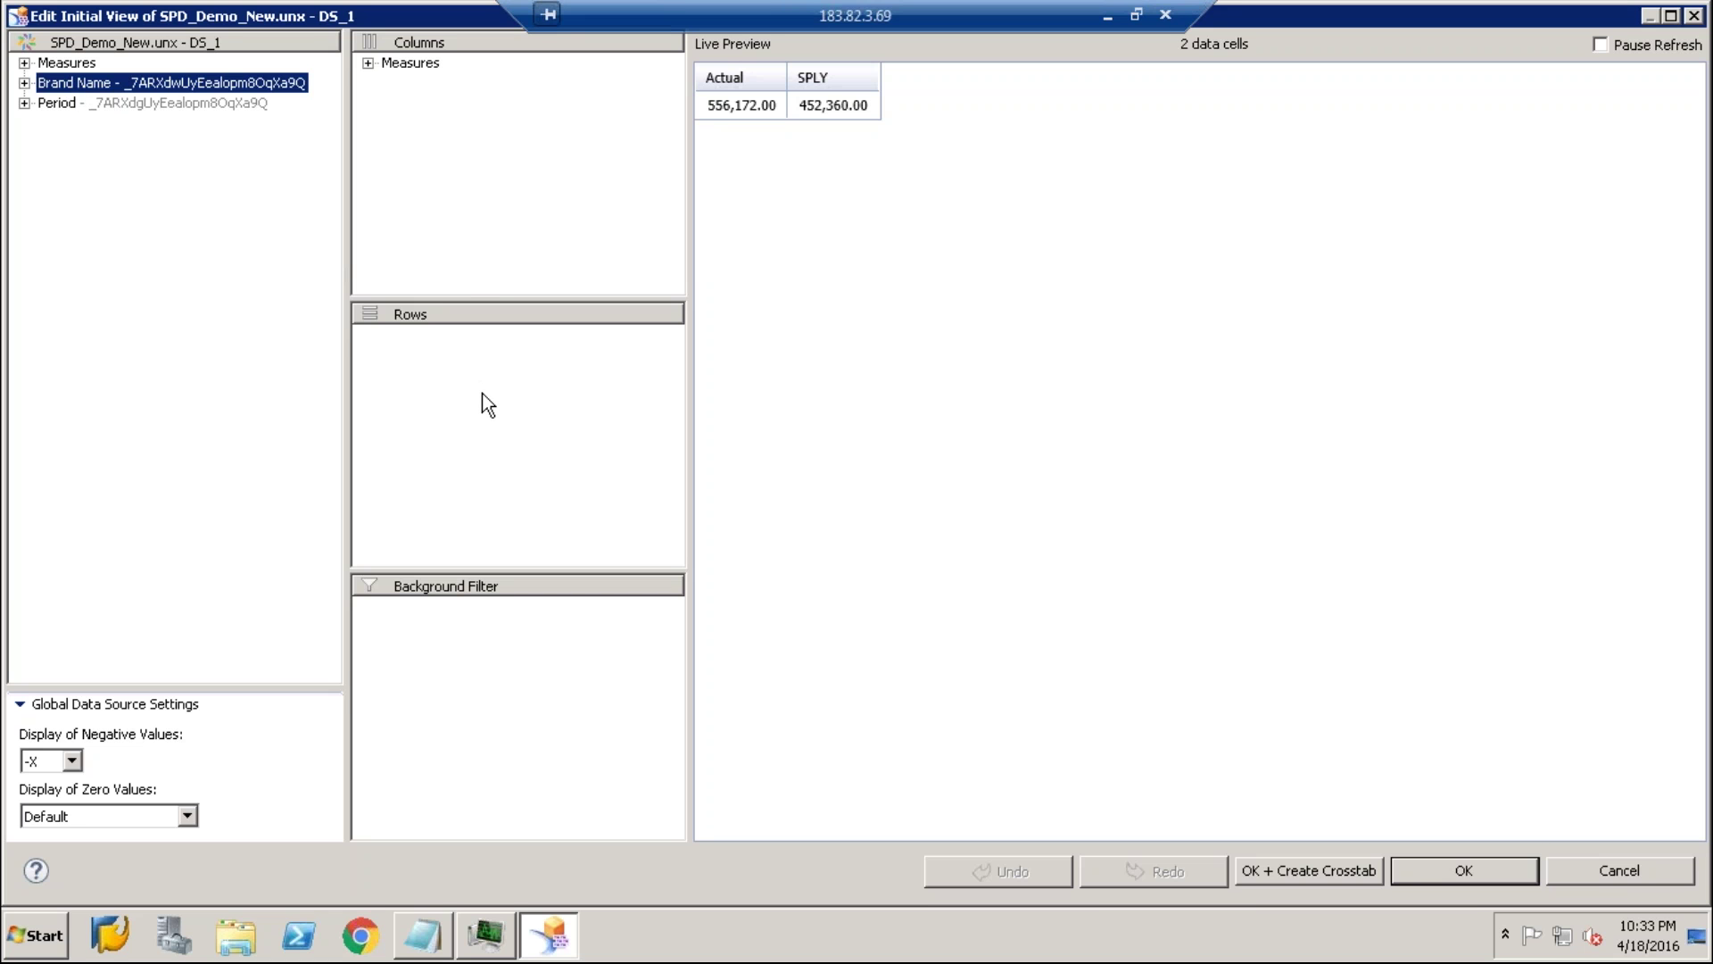
pyautogui.moveTo(134, 83); pyautogui.dragTo(455, 372)
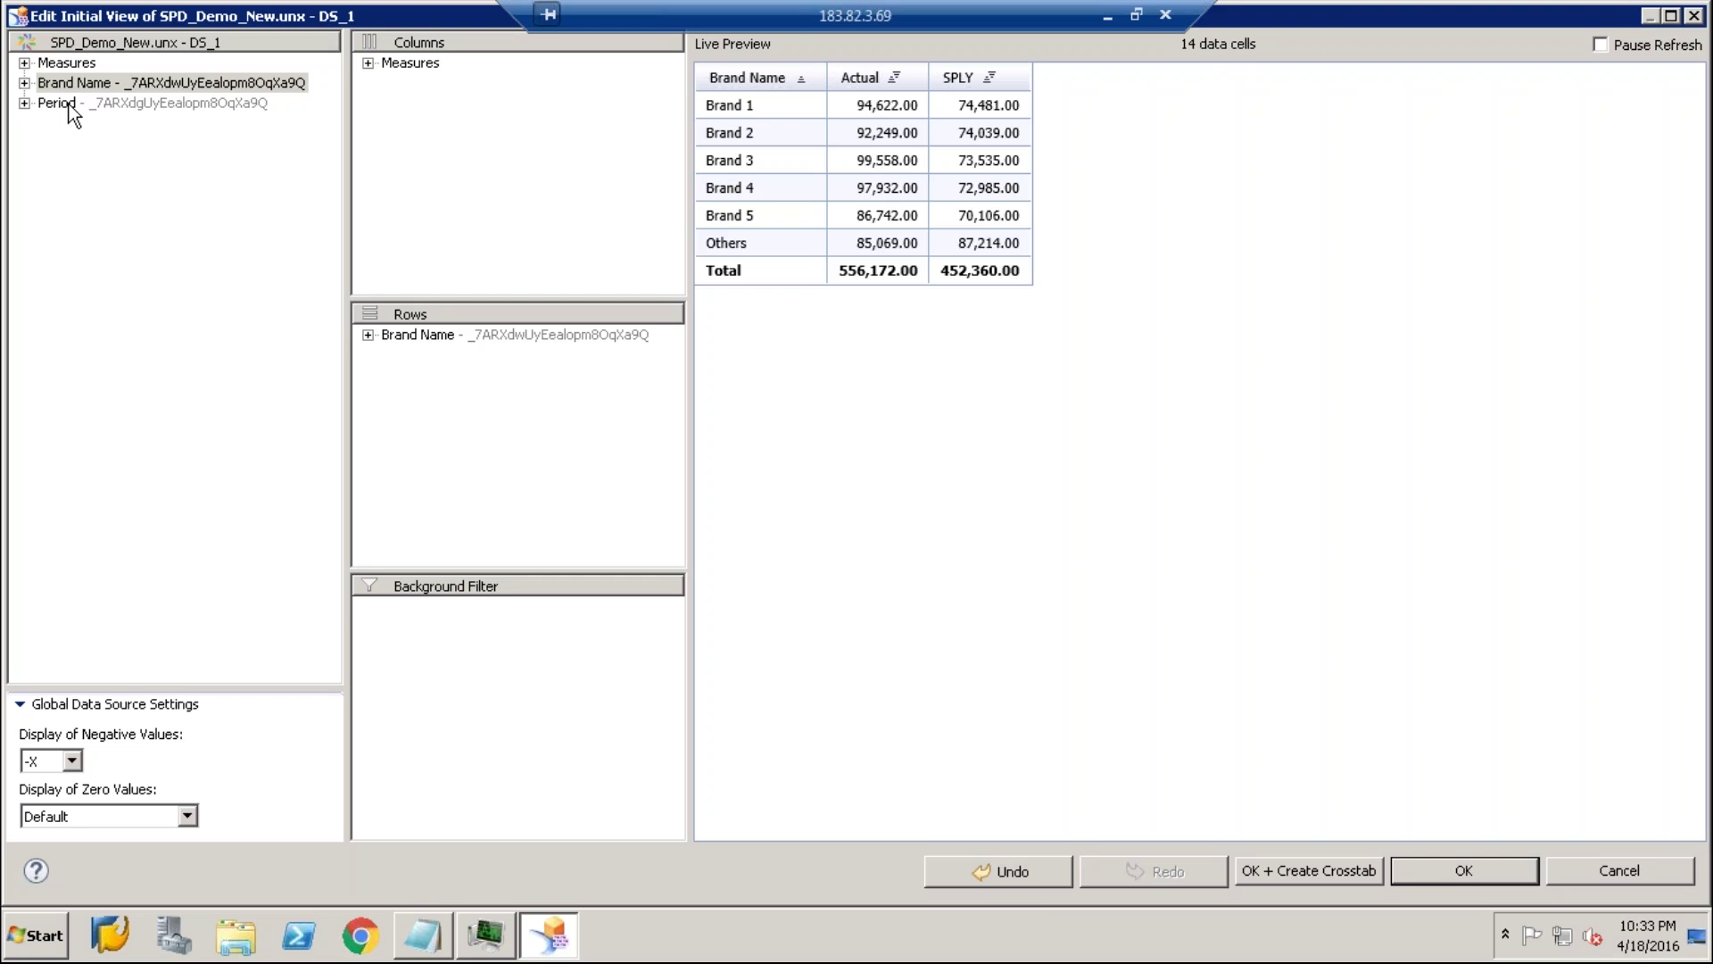
# Add Period to the background filter, restrict it to the member Daily and confirm the initial view
pyautogui.click(65, 104)
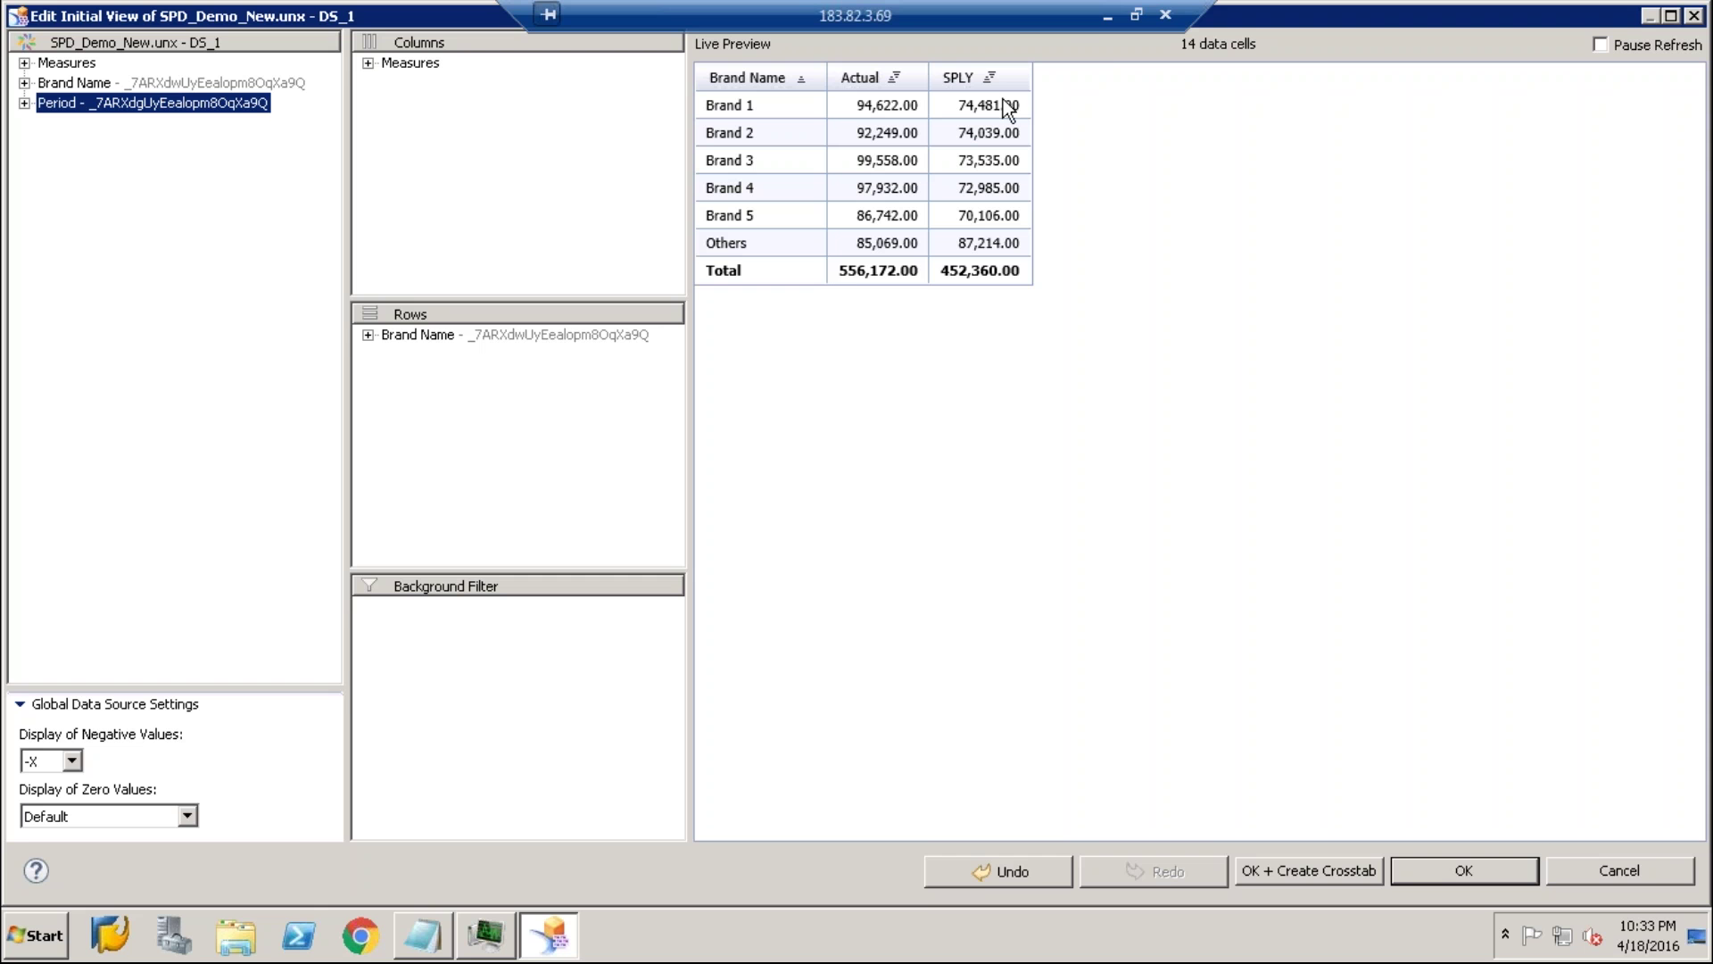
pyautogui.moveTo(1006, 106); pyautogui.dragTo(1096, 41)
pyautogui.click(1464, 871)
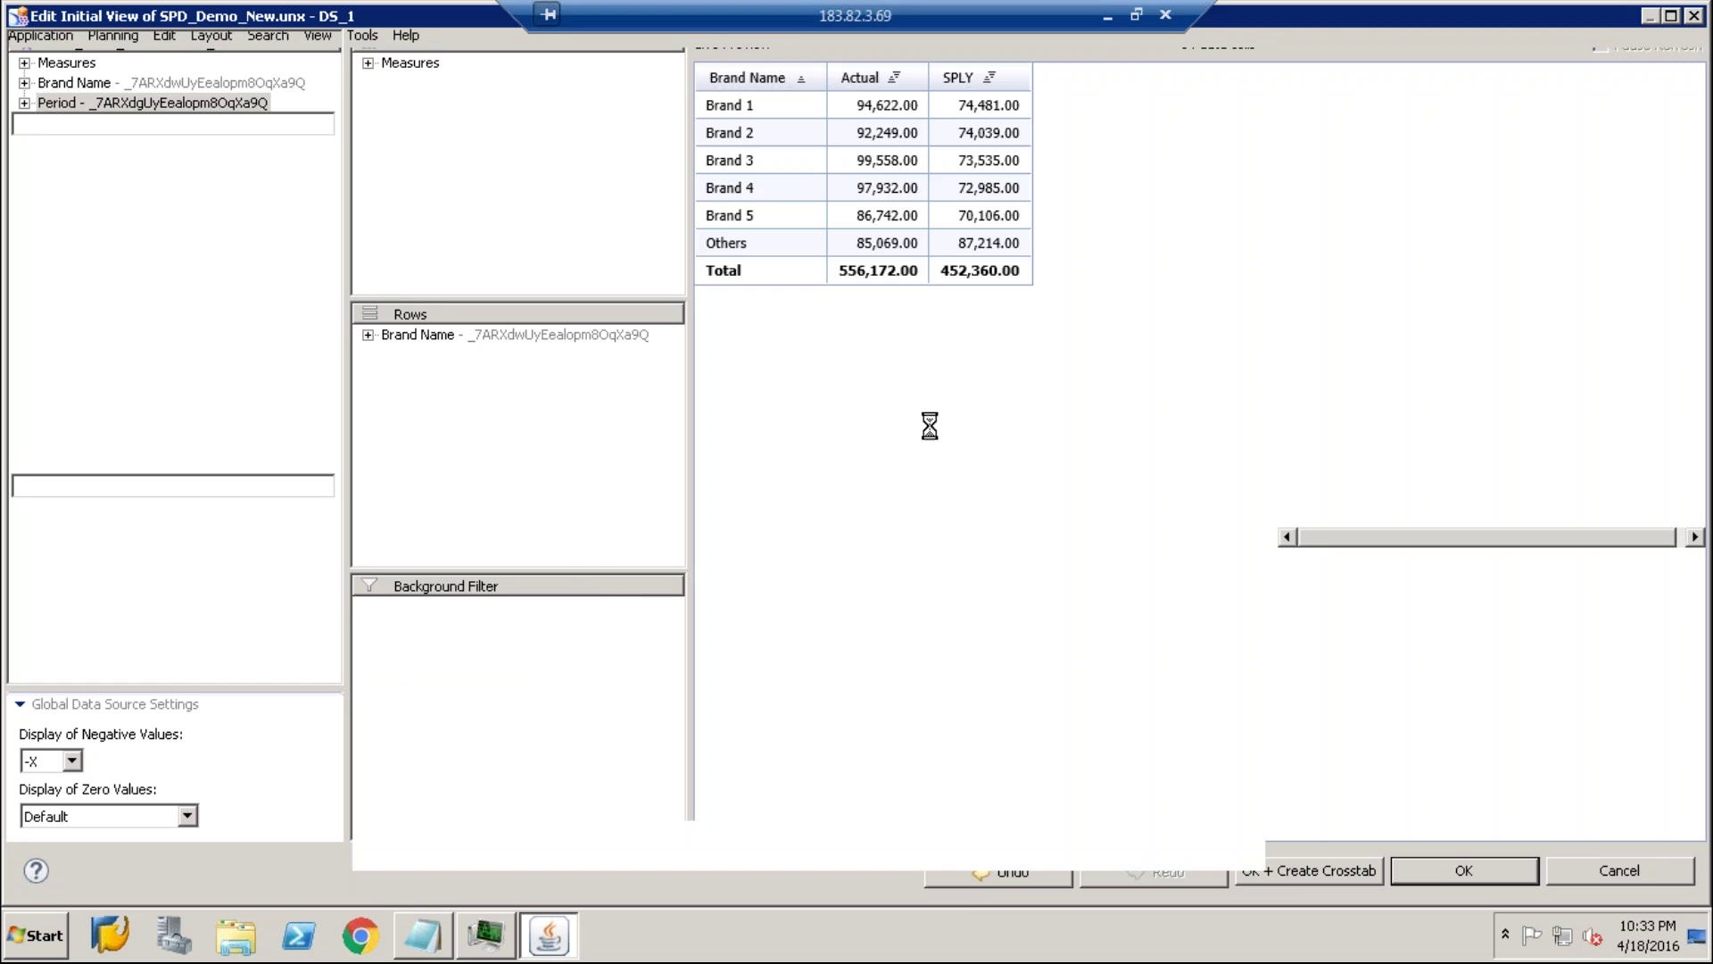
pyautogui.rightClick(401, 608)
pyautogui.click(443, 633)
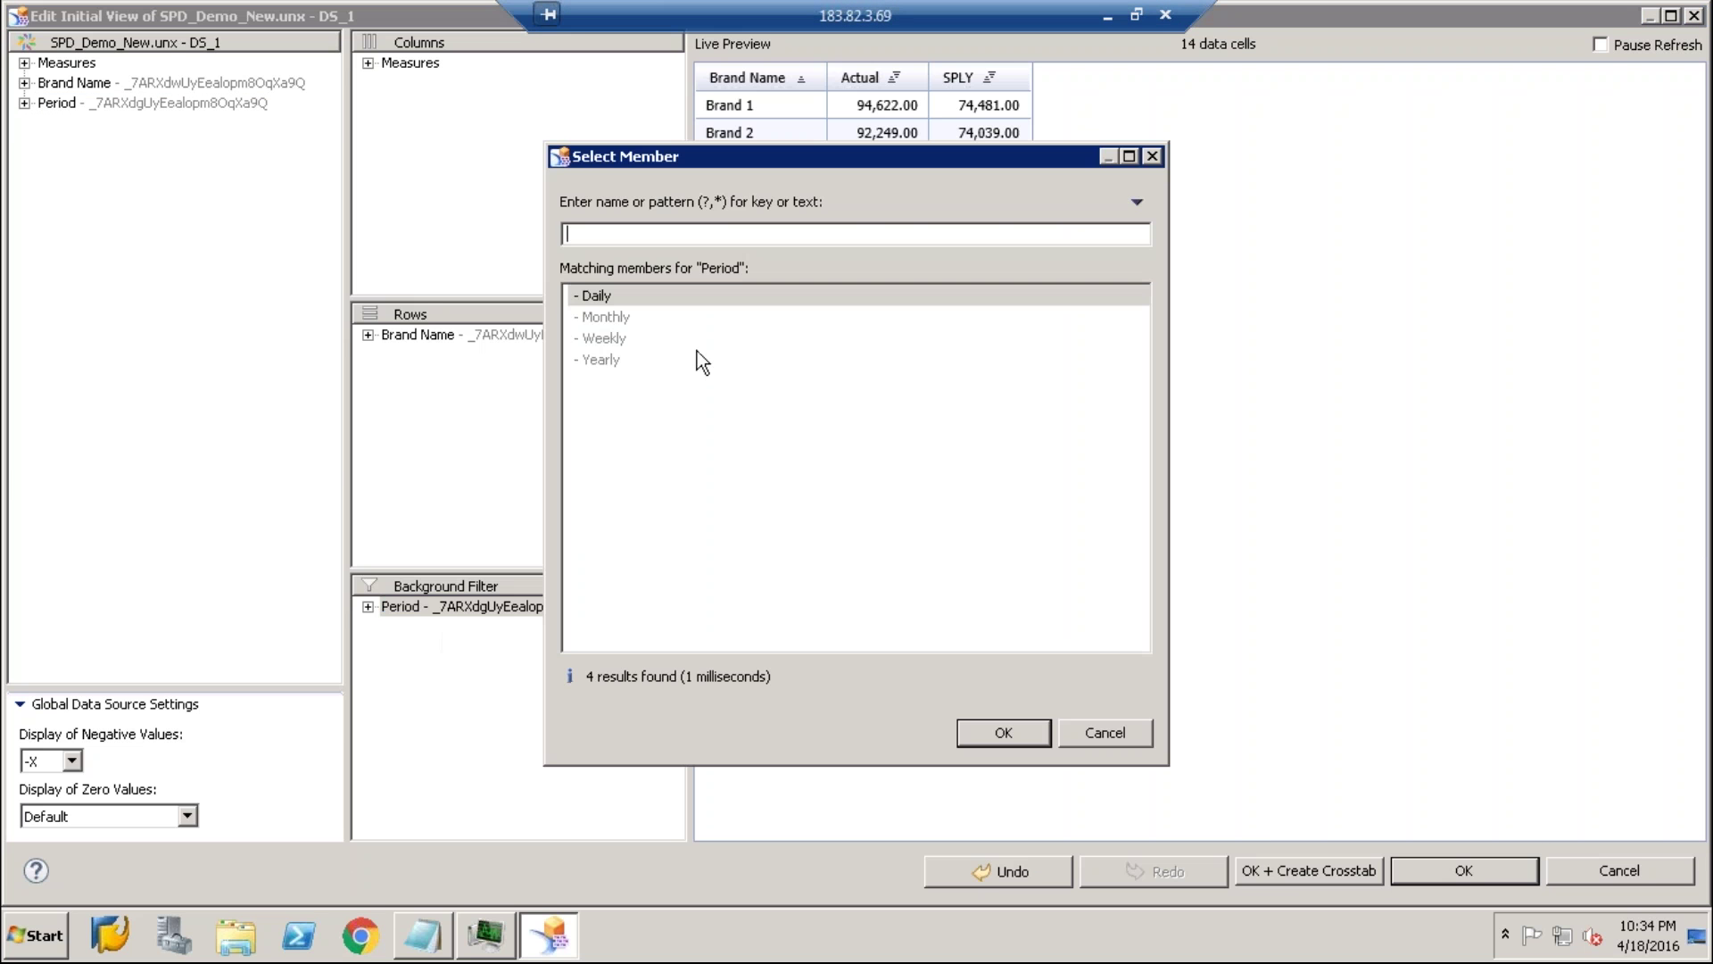
pyautogui.doubleClick(601, 296)
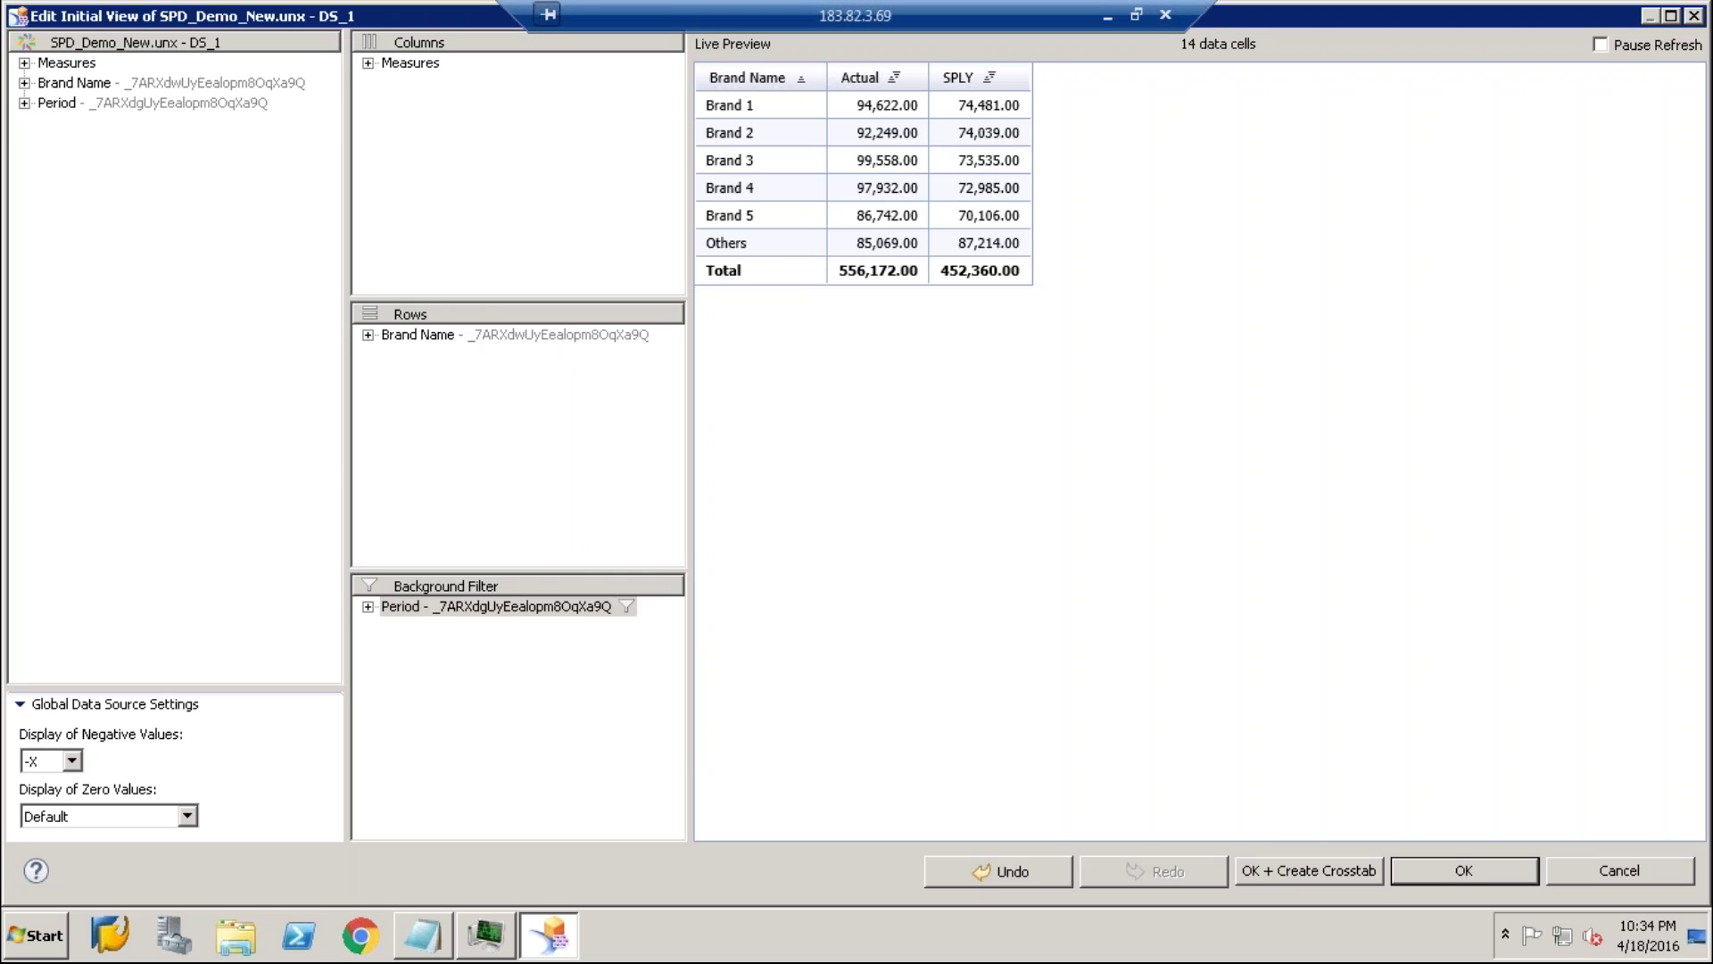
pyautogui.click(1437, 879)
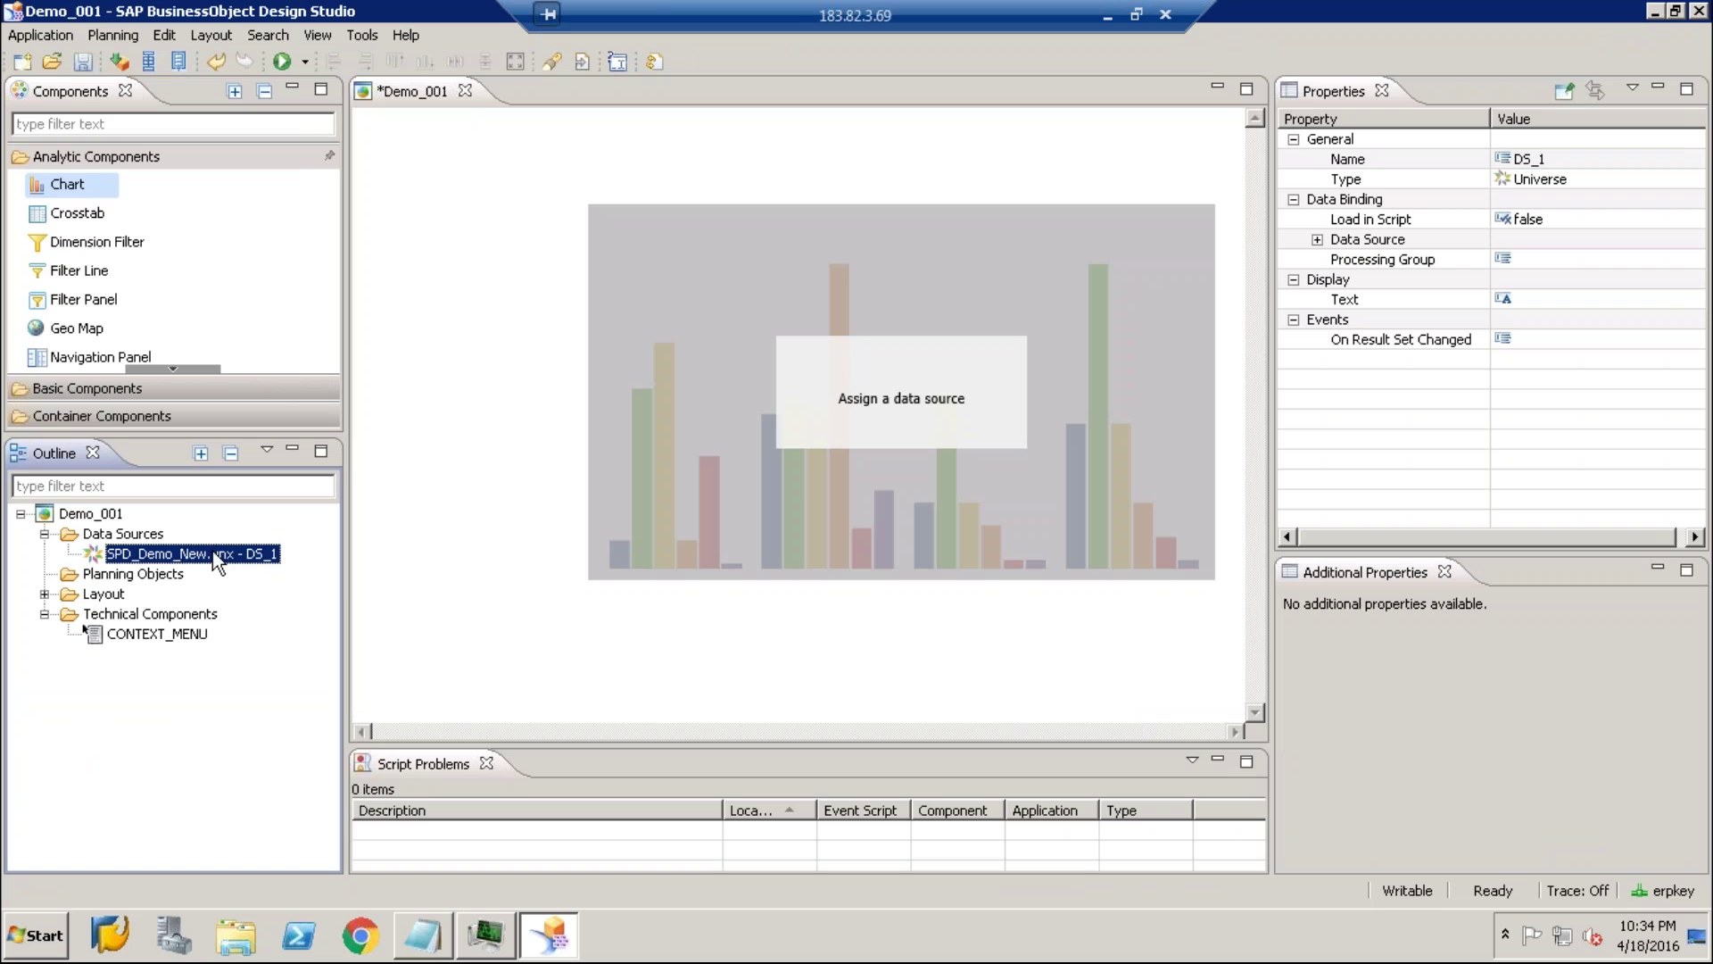
# Assign data source DS_1 to the chart and move the chart to top margin 37 and left margin 151
pyautogui.moveTo(218, 555); pyautogui.dragTo(806, 469)
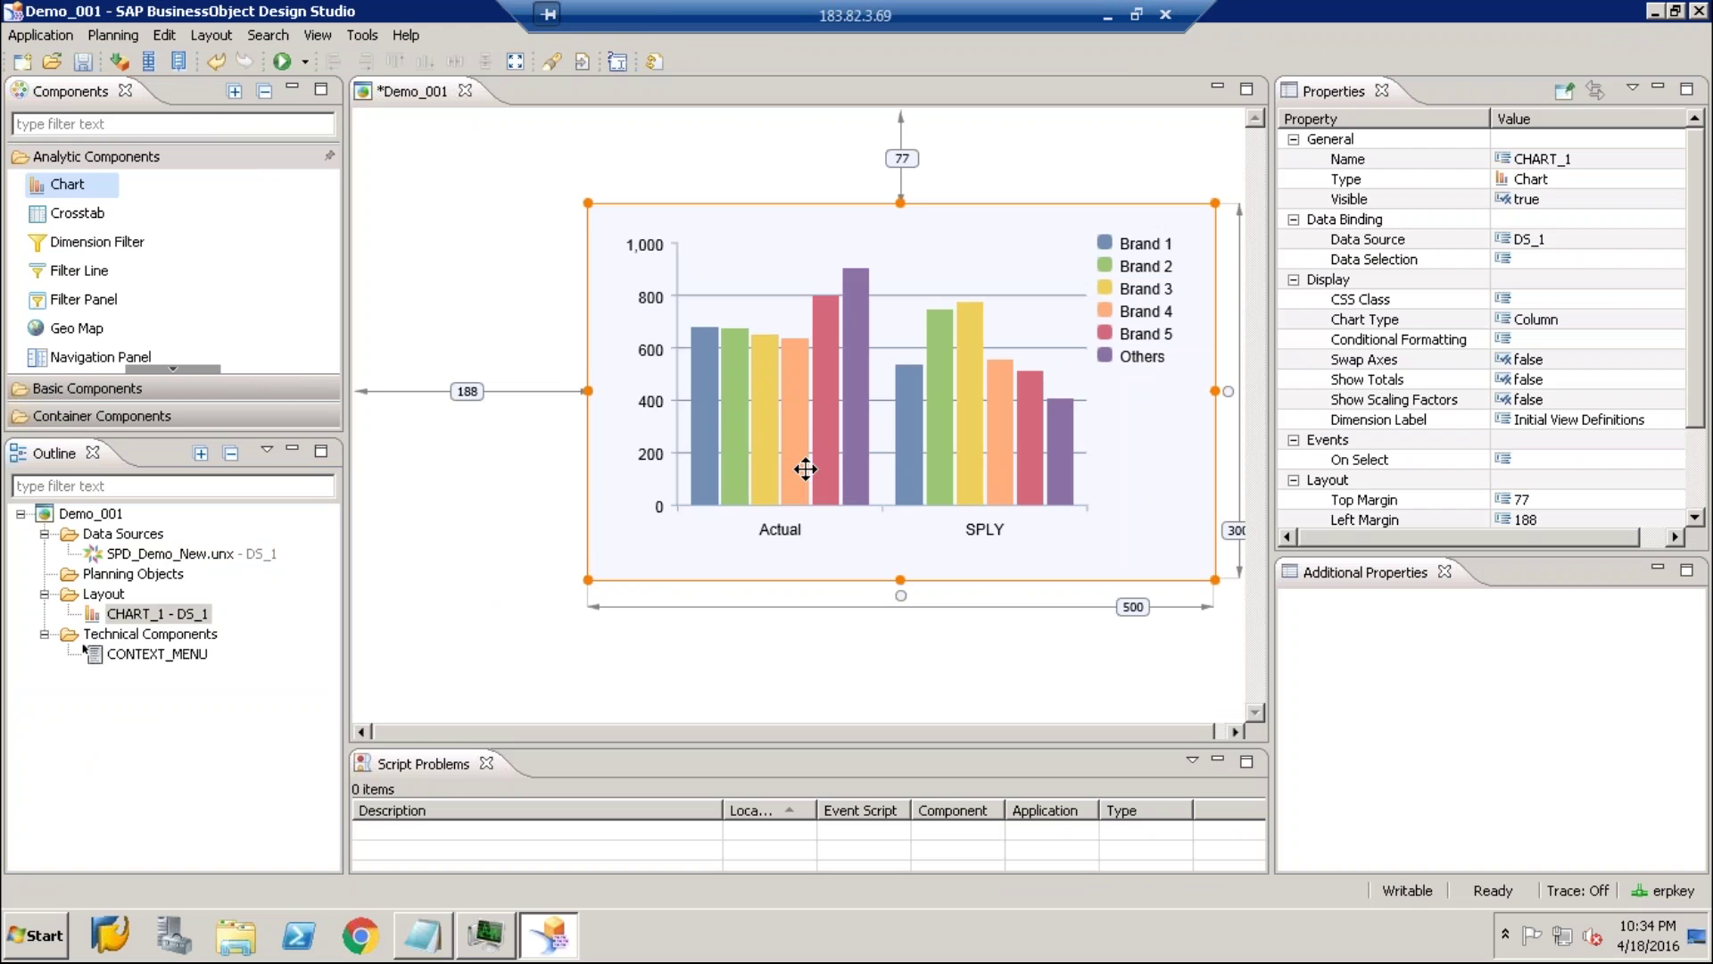
pyautogui.click(1651, 239)
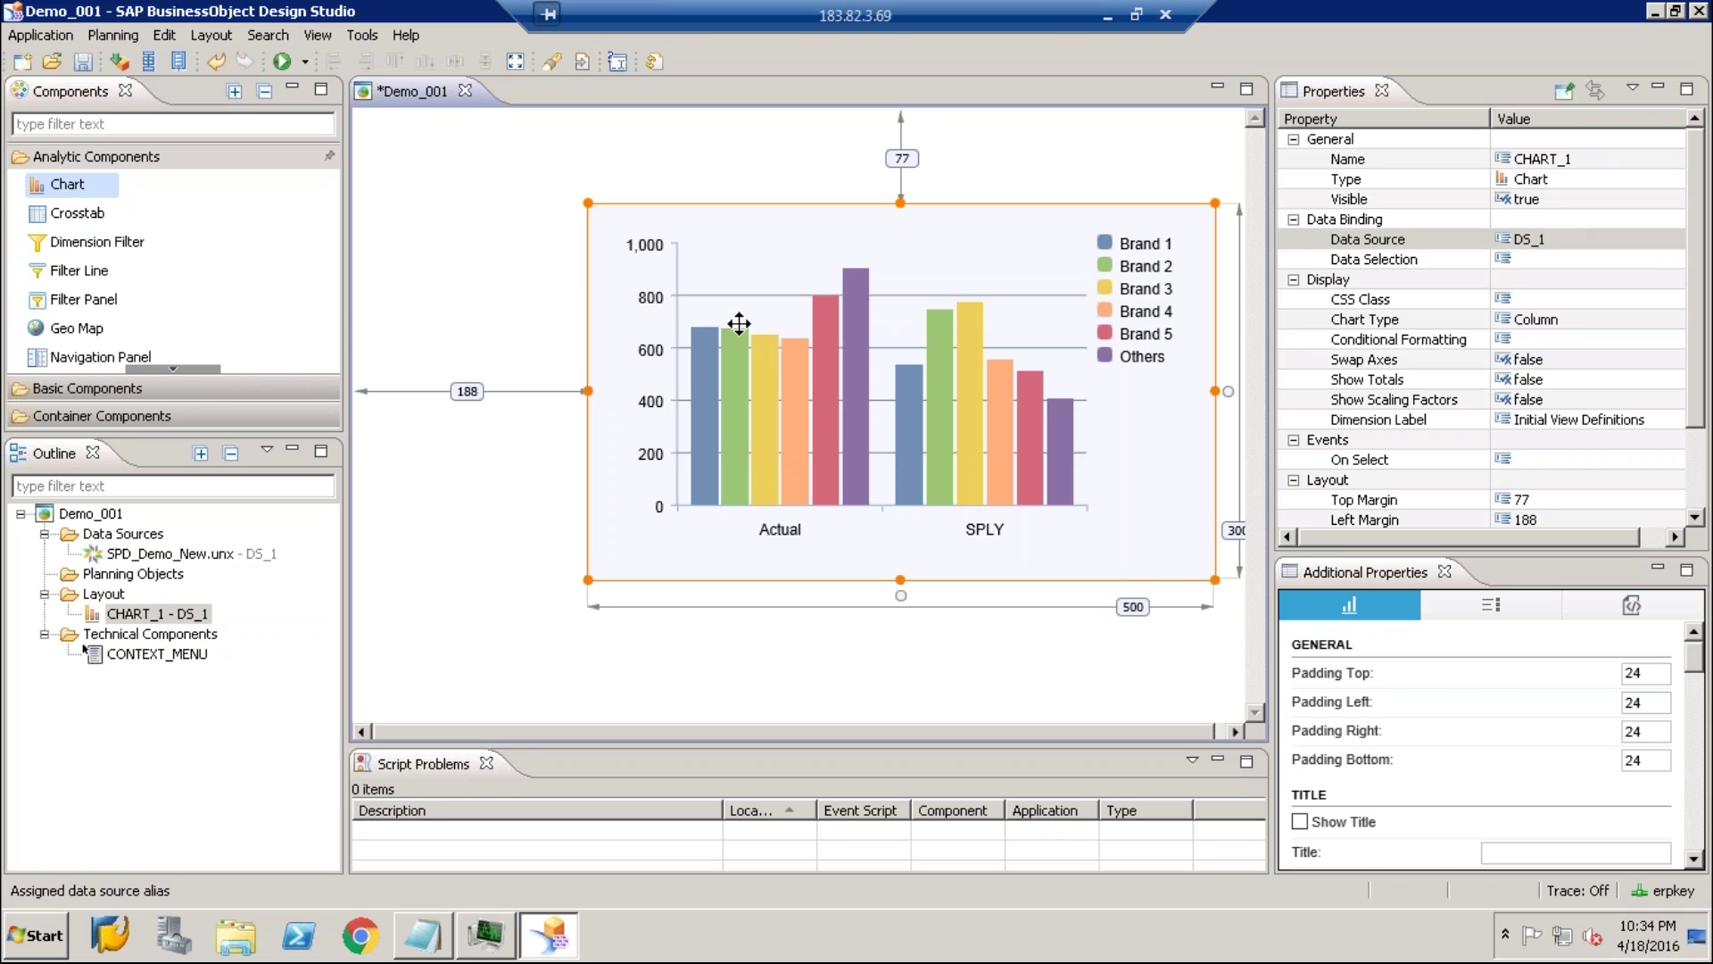
pyautogui.moveTo(739, 323); pyautogui.dragTo(720, 700)
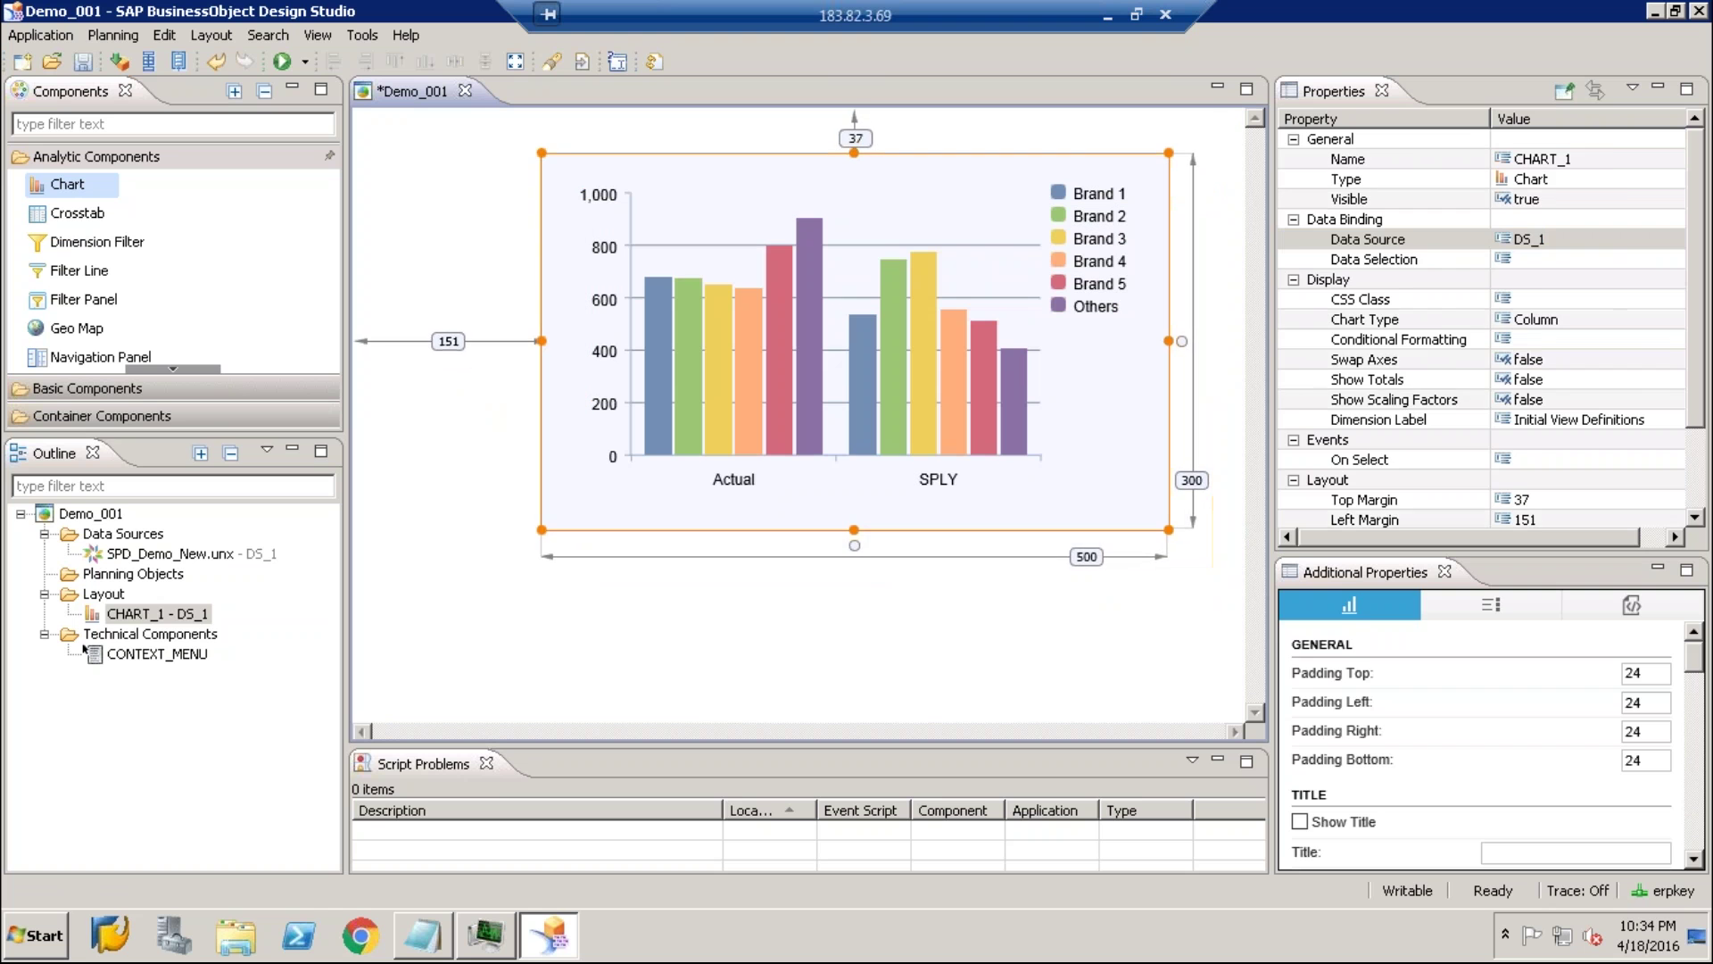
pyautogui.click(720, 701)
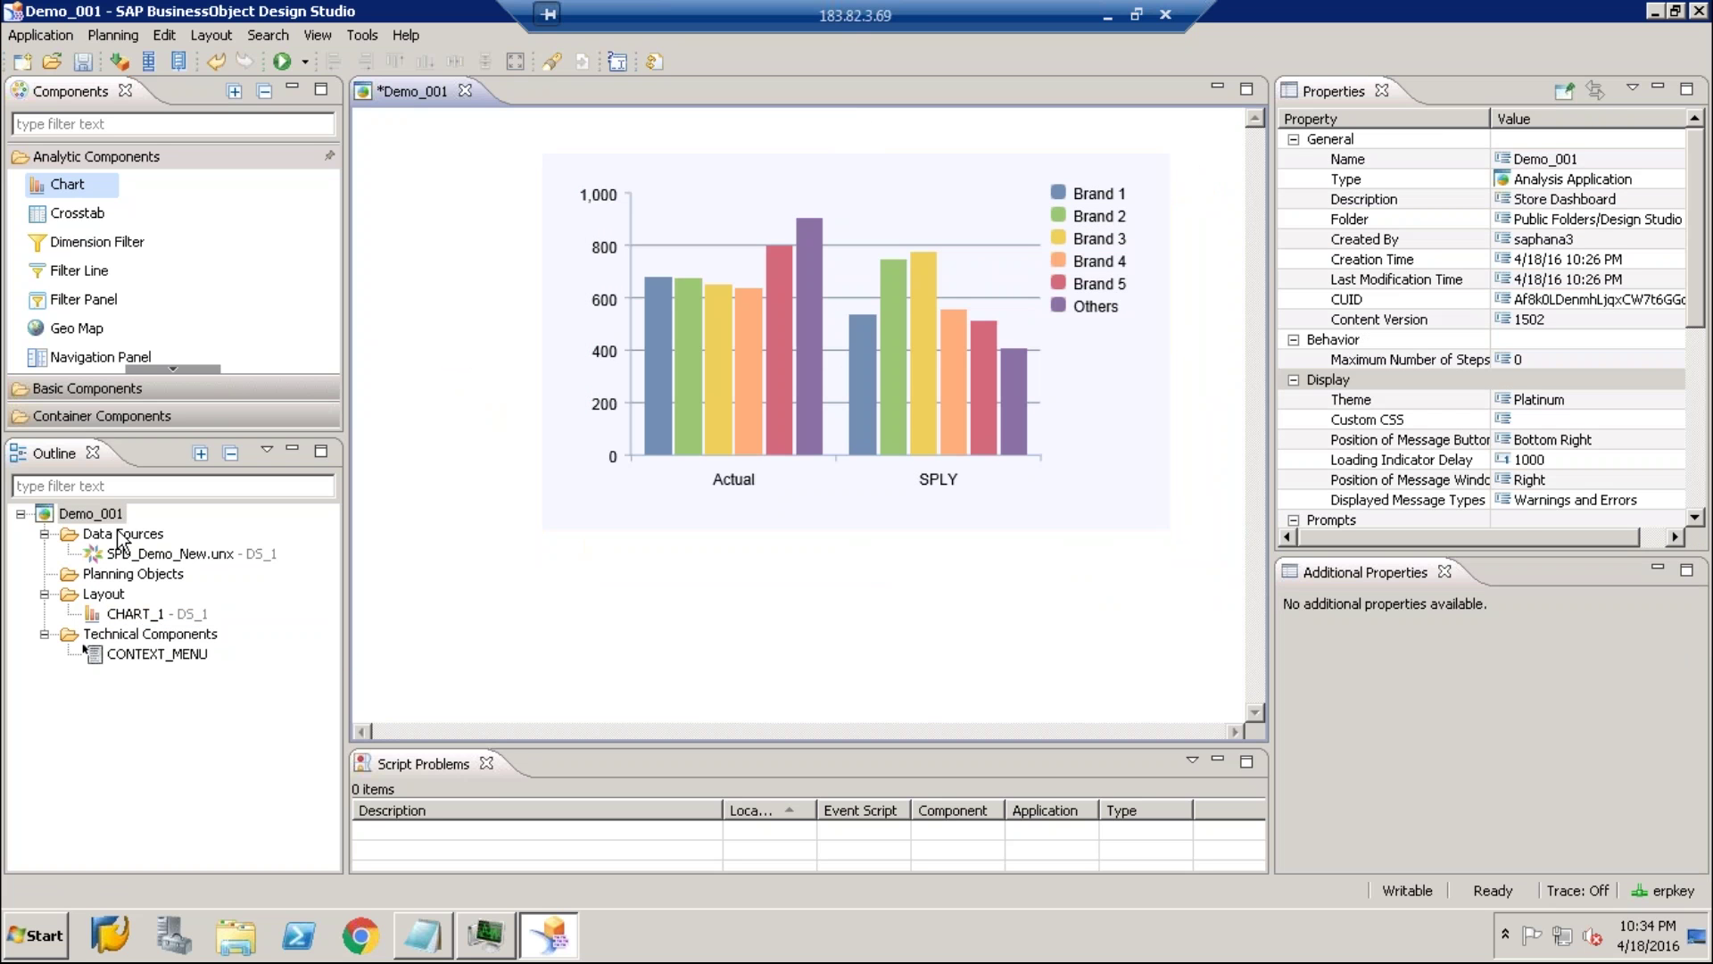
# Examine the outline's folders, the child types available under Technical Components, and the properties of the chart and the Demo_001 application
pyautogui.click(43, 534)
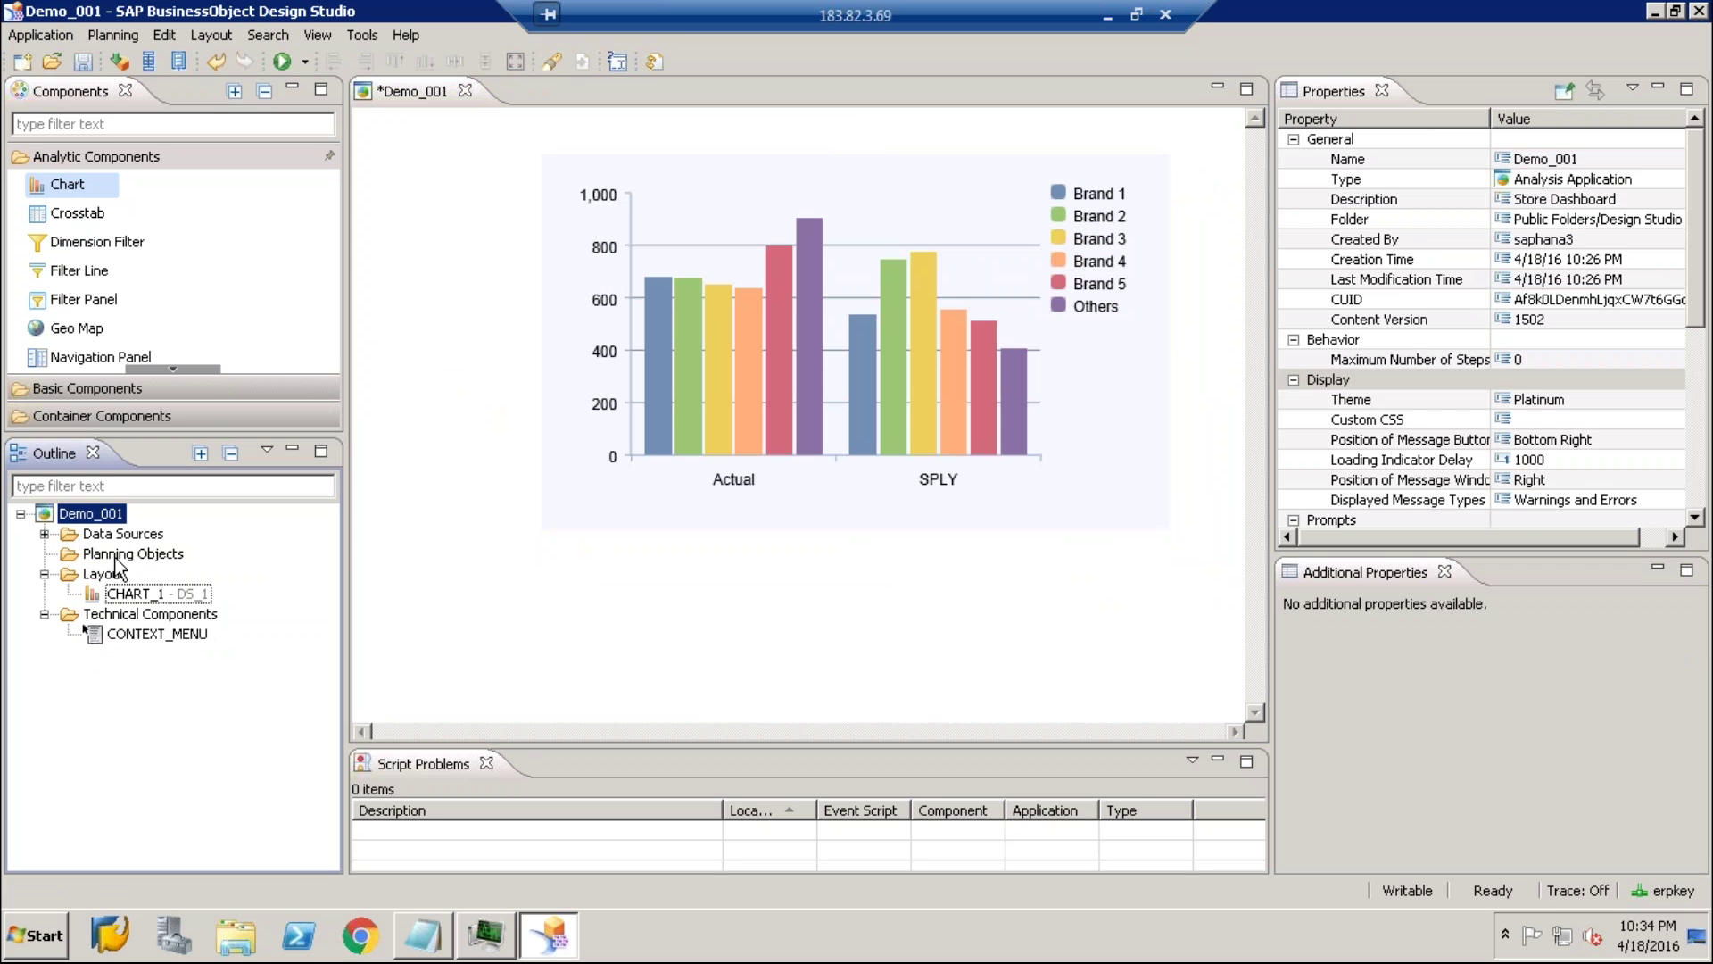
pyautogui.click(117, 555)
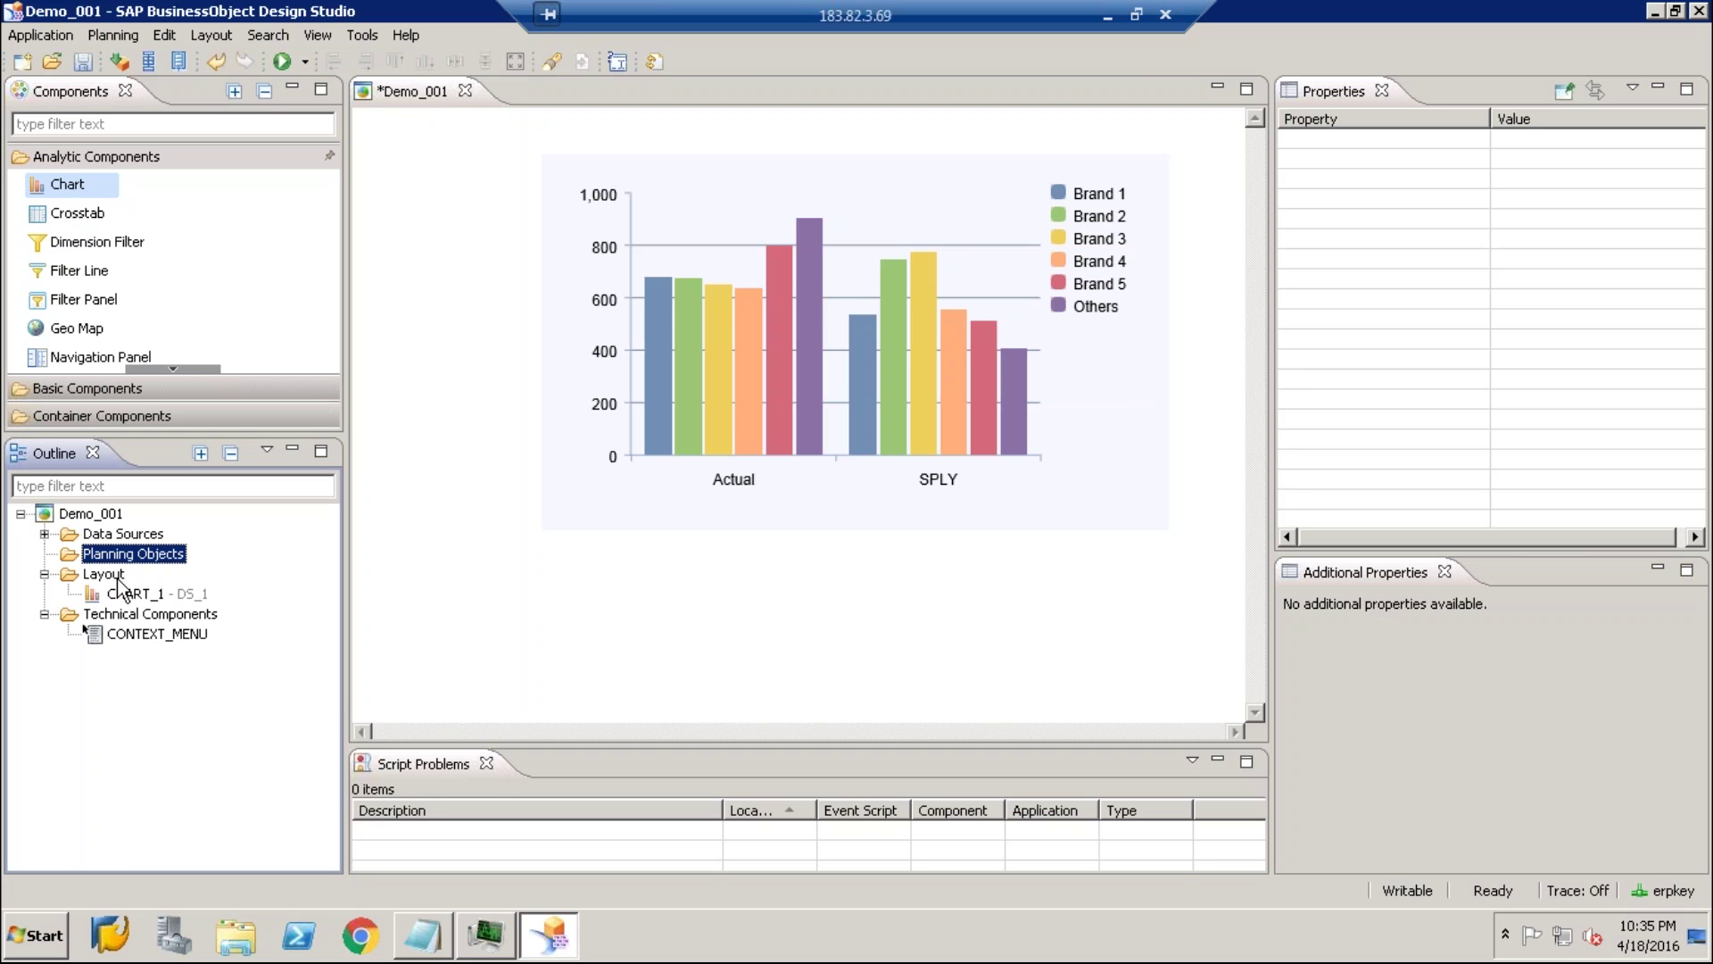
pyautogui.click(101, 574)
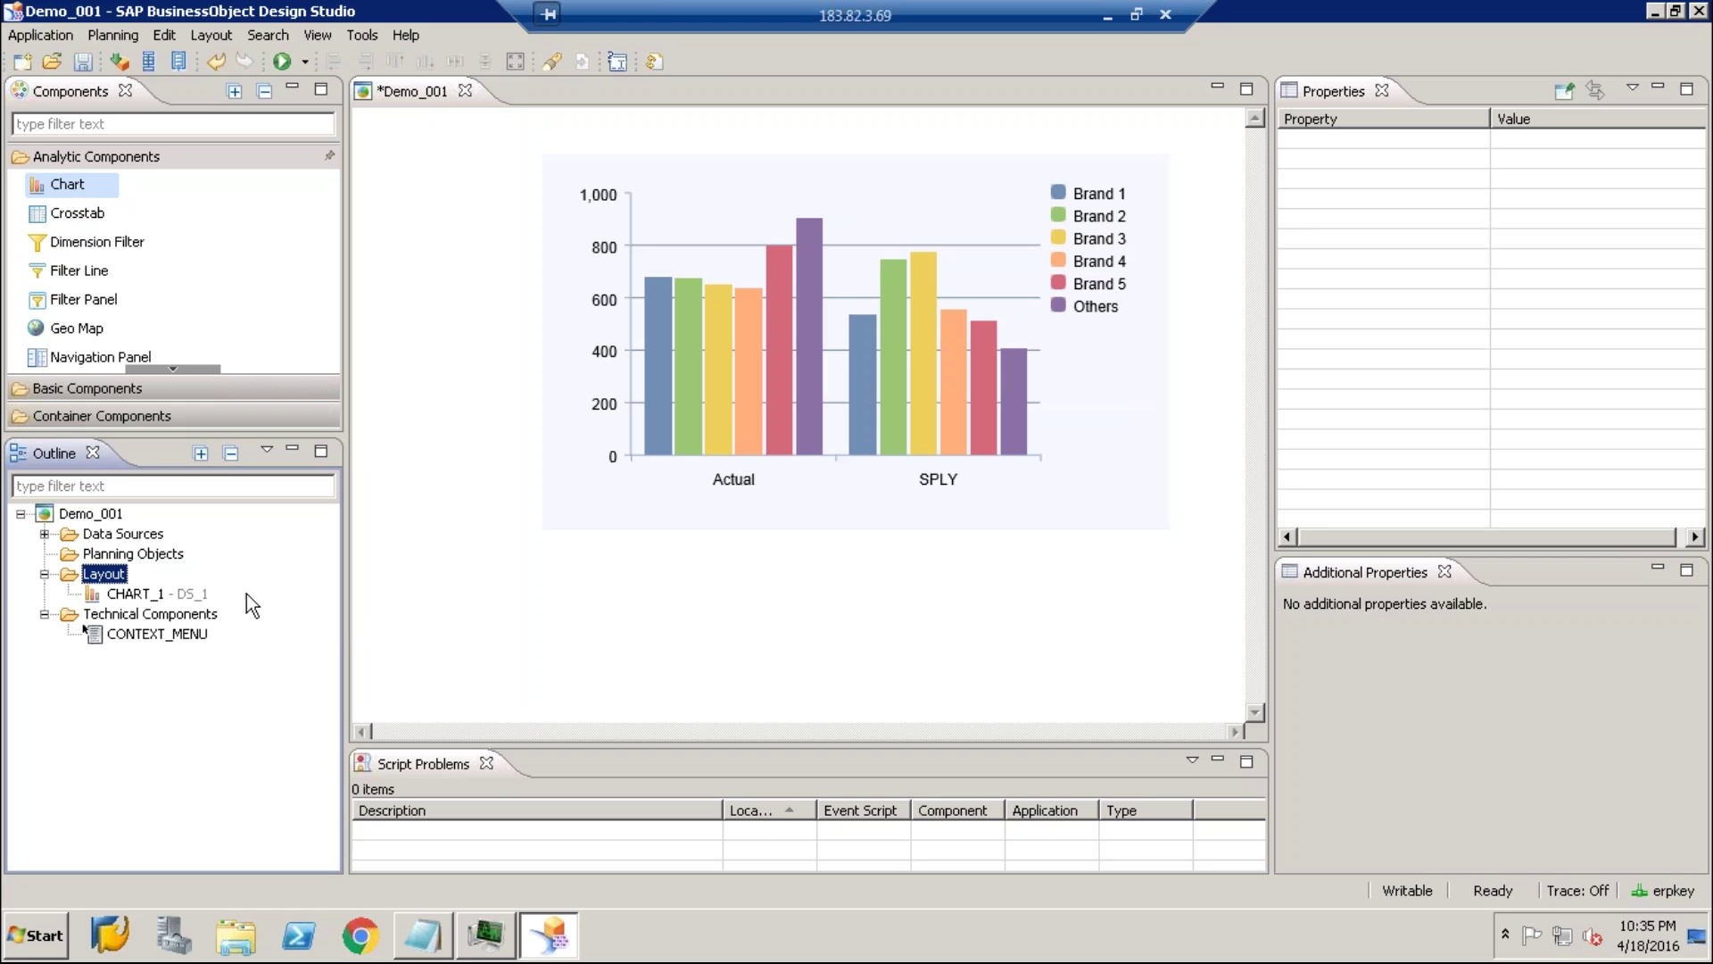
pyautogui.click(123, 616)
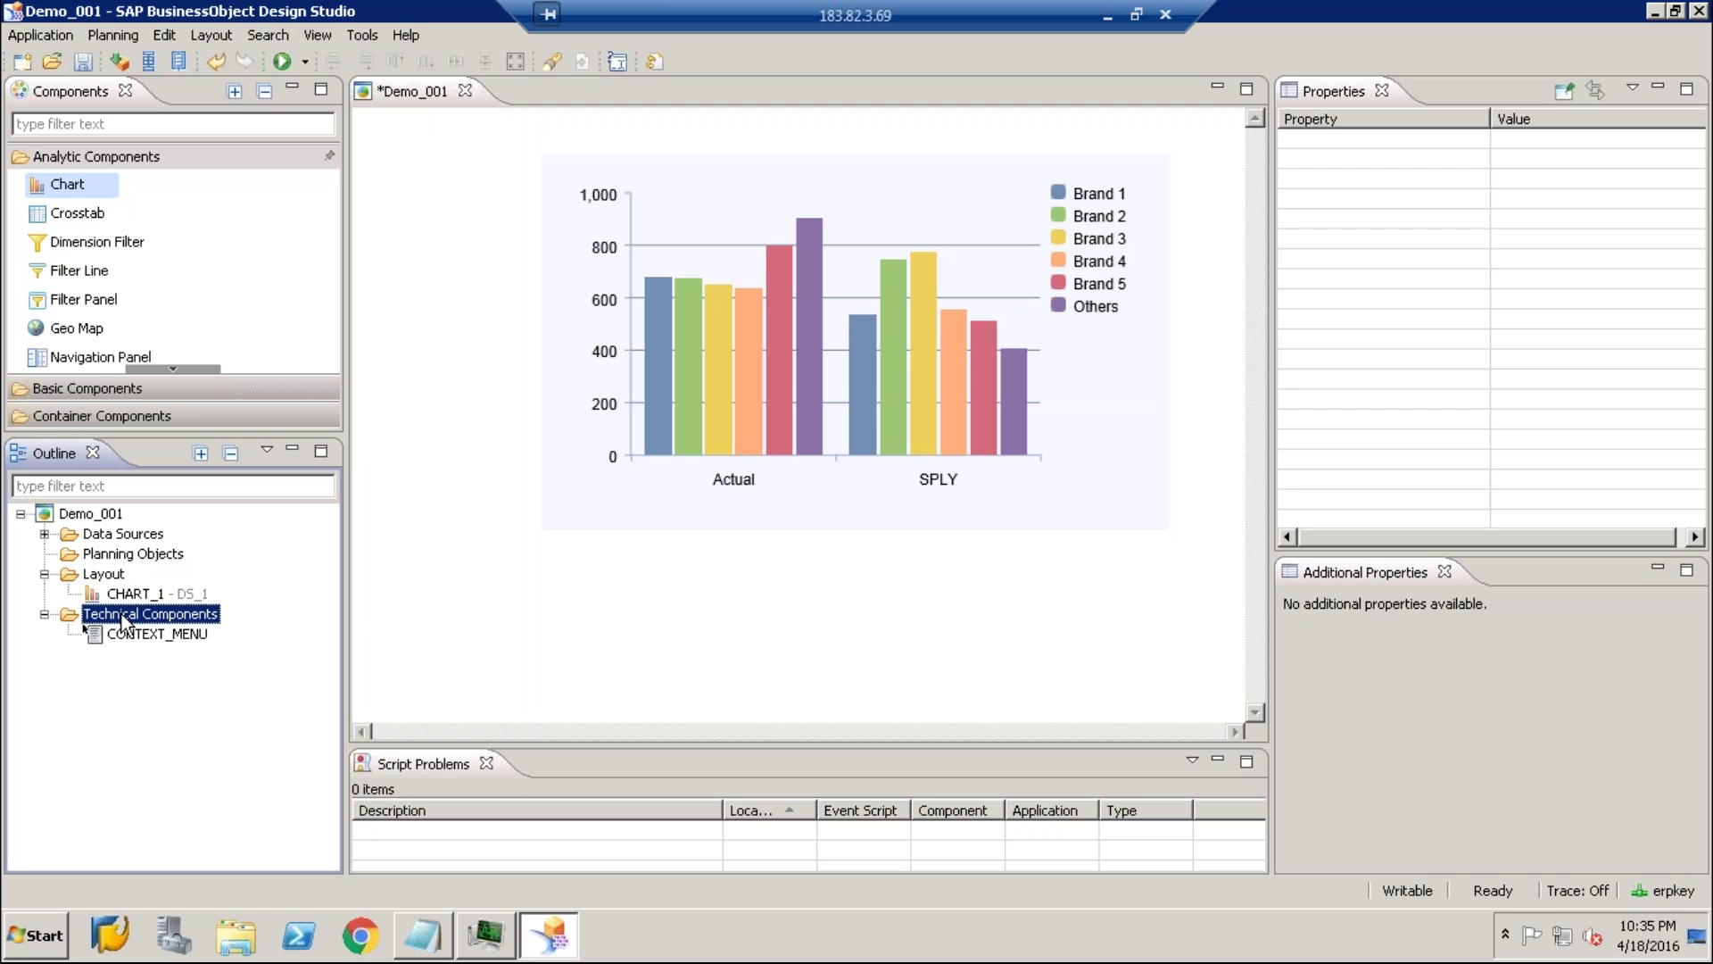
pyautogui.click(130, 636)
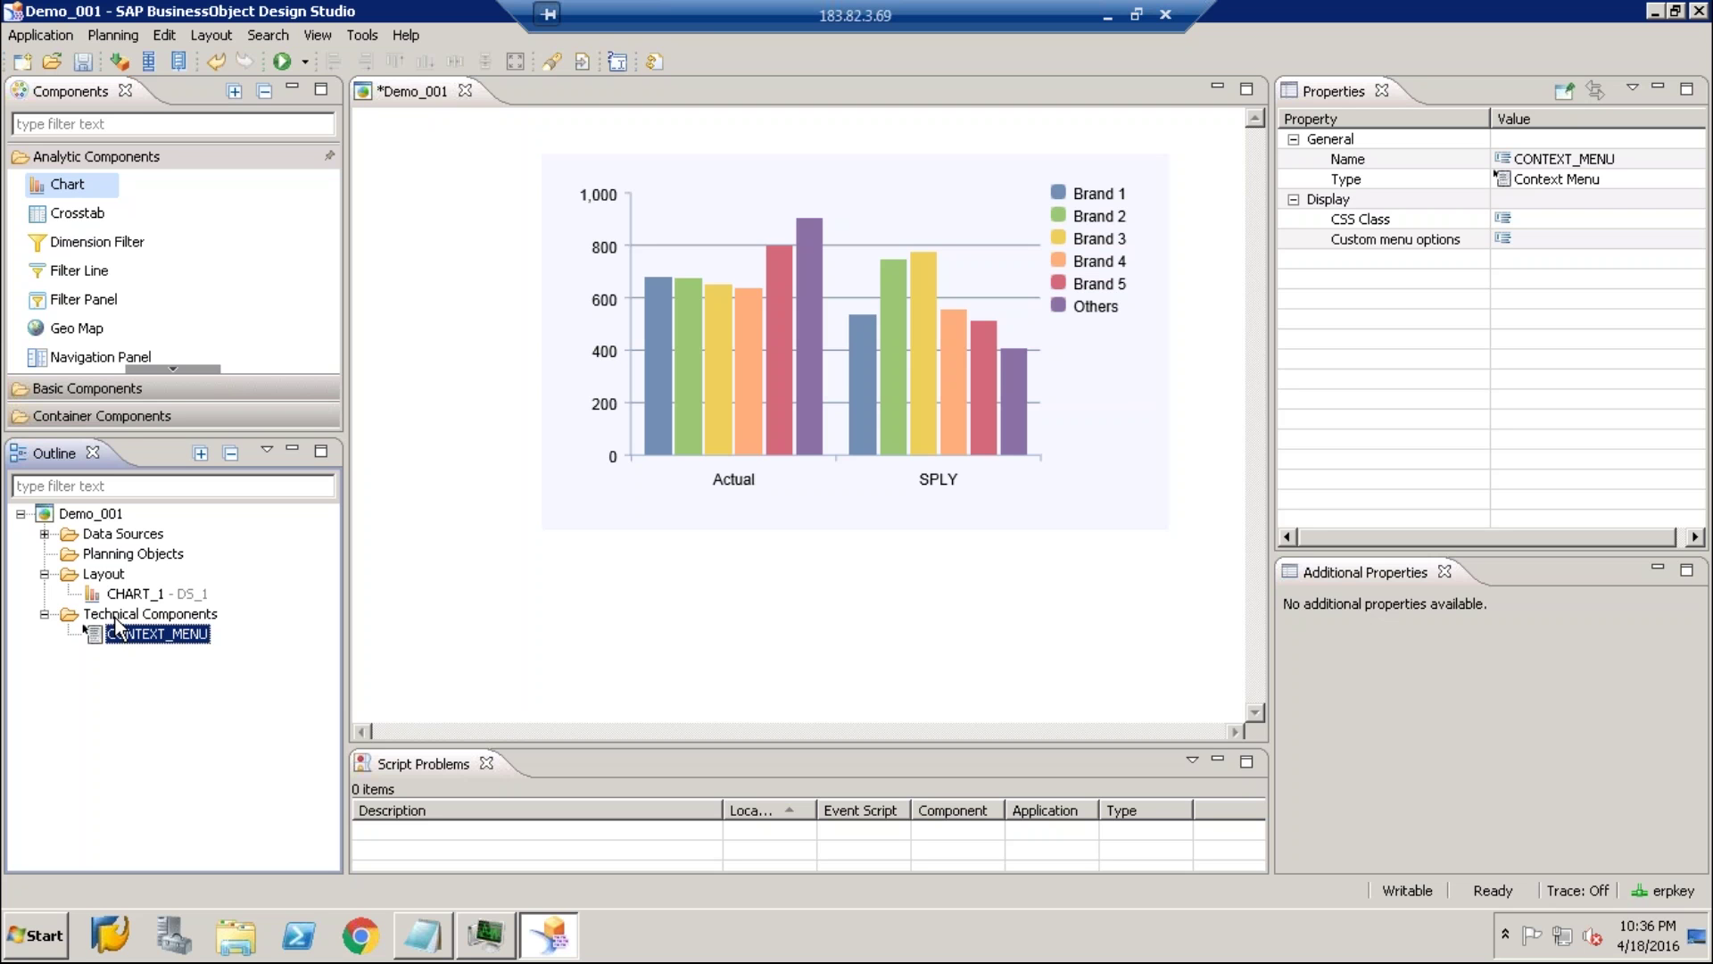
pyautogui.rightClick(115, 616)
pyautogui.moveTo(154, 628)
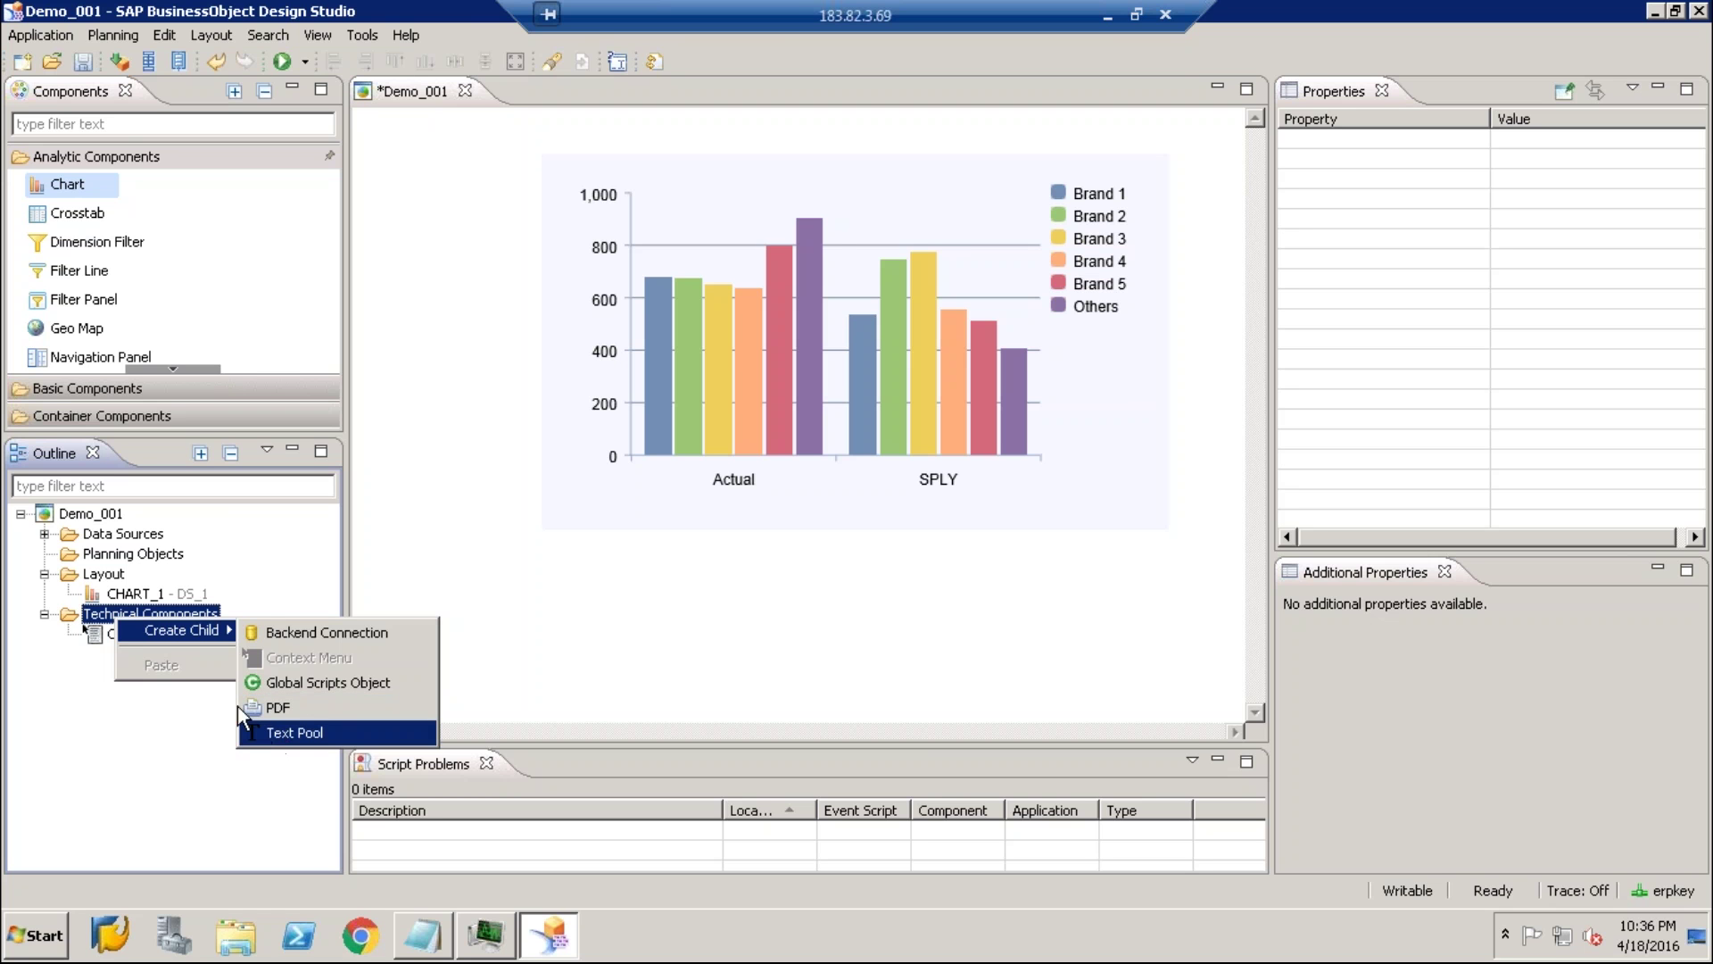
pyautogui.click(175, 730)
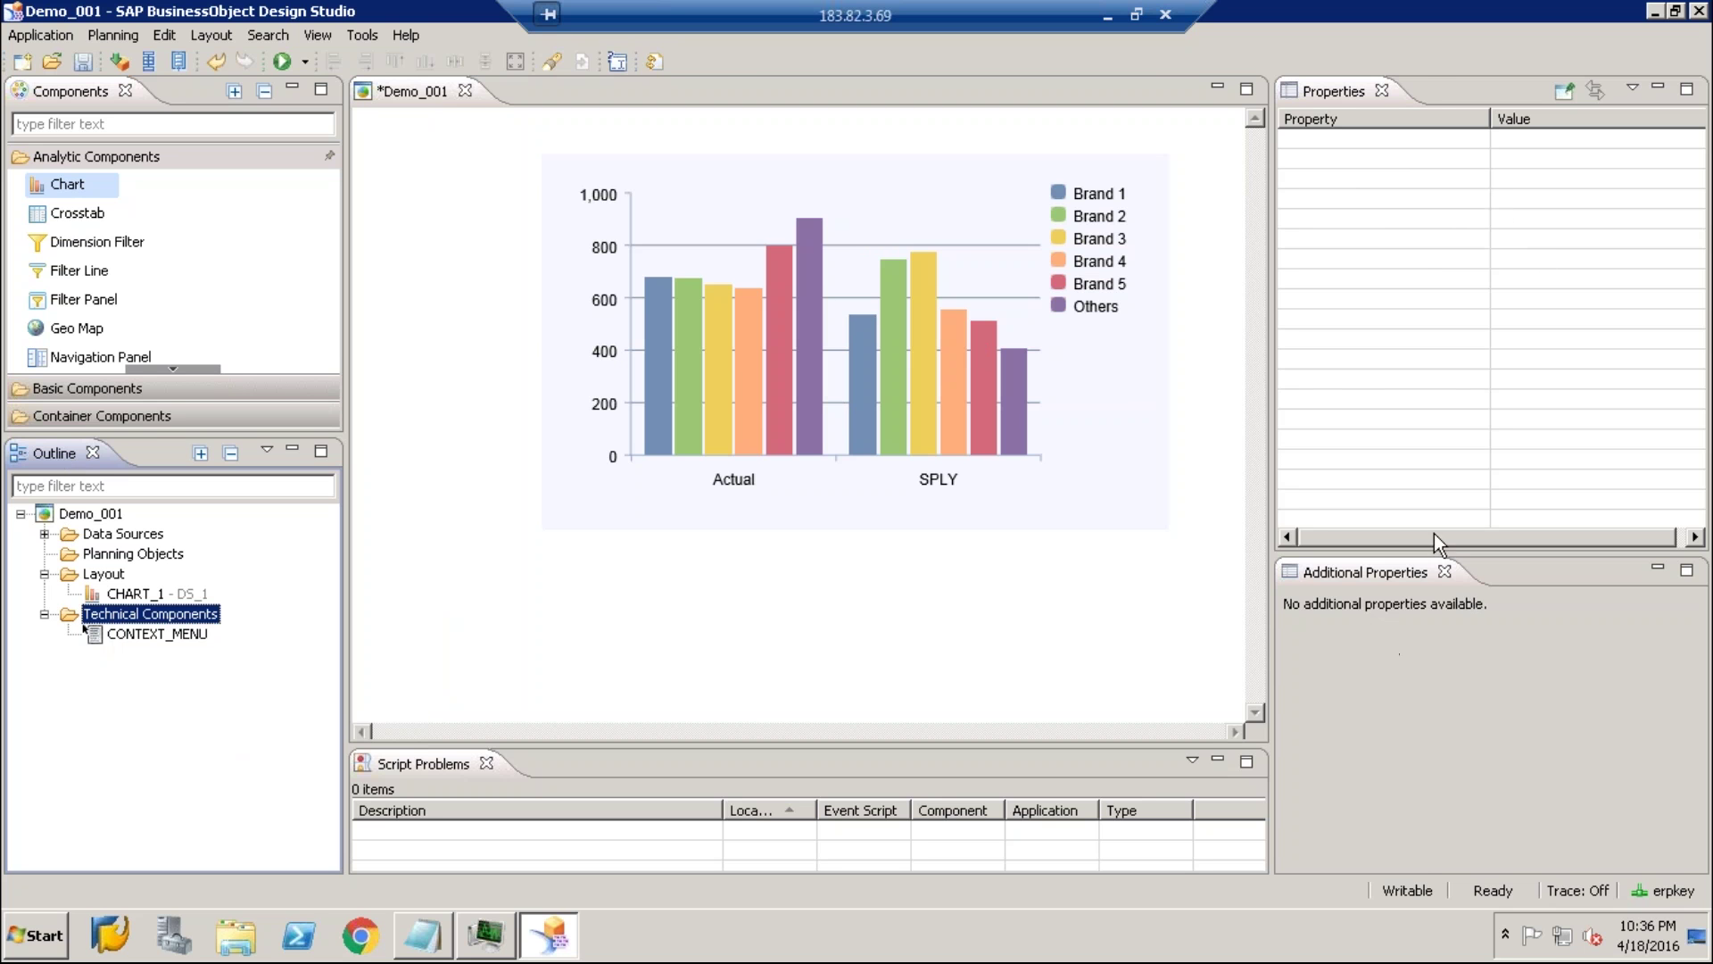
pyautogui.click(926, 356)
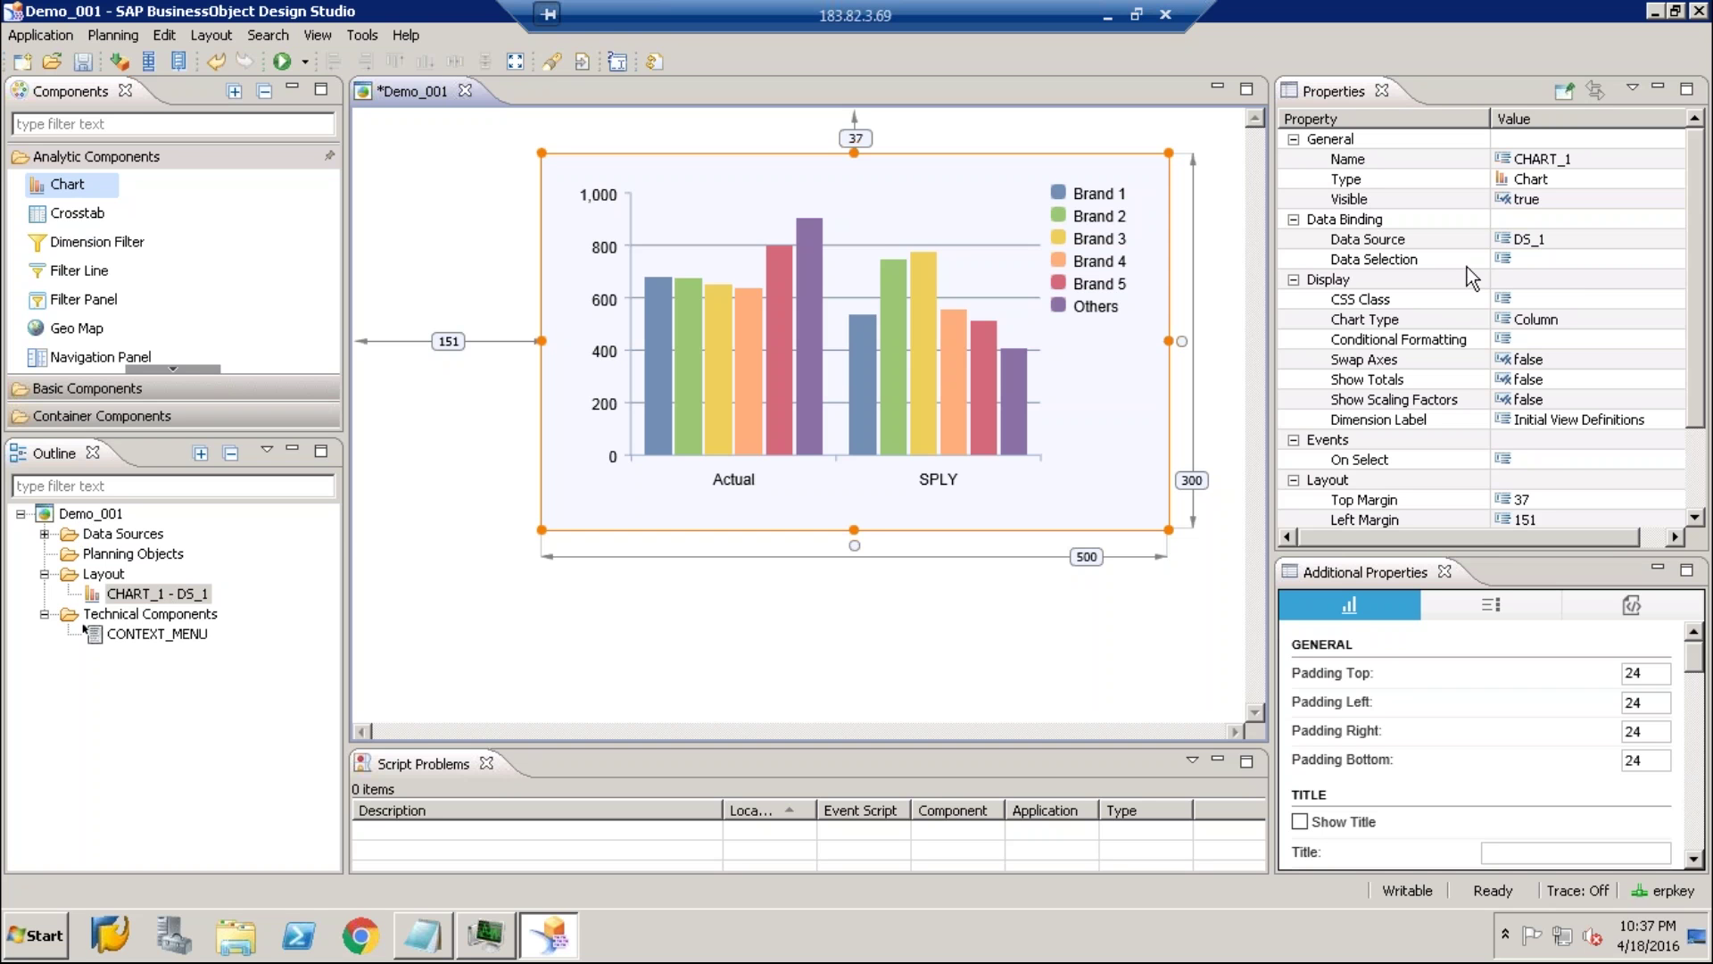
pyautogui.click(92, 515)
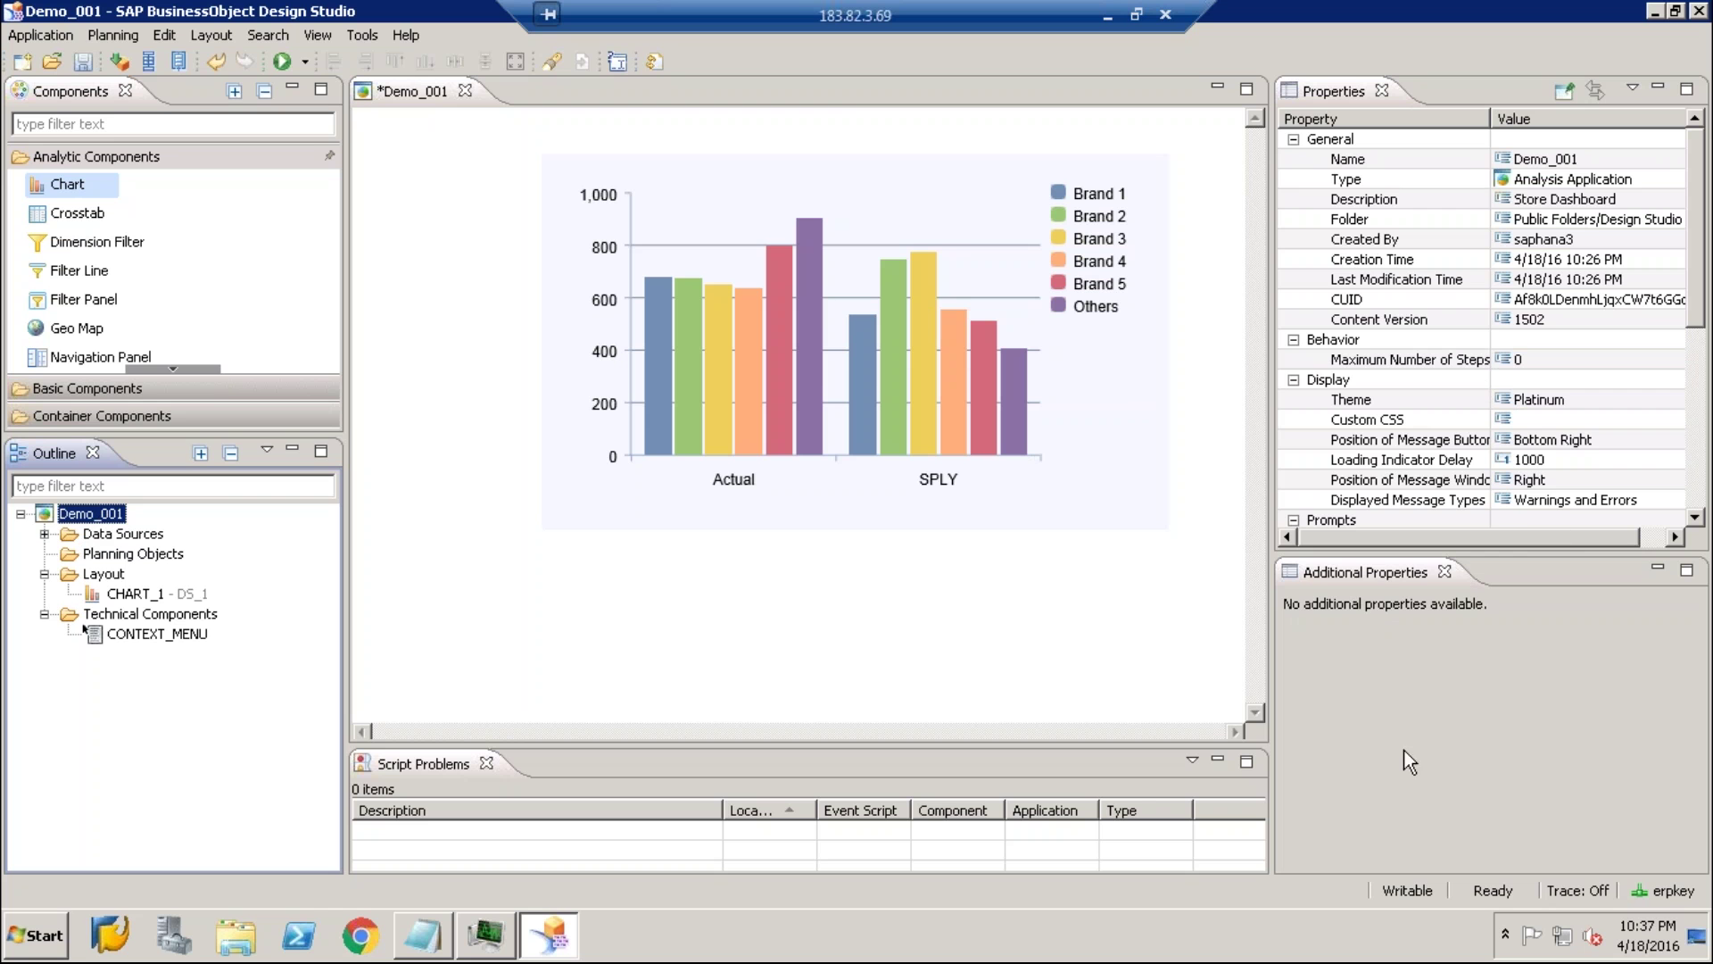
# Set the chart type of CHART_1 to Line and look through its remaining layout properties
pyautogui.click(150, 595)
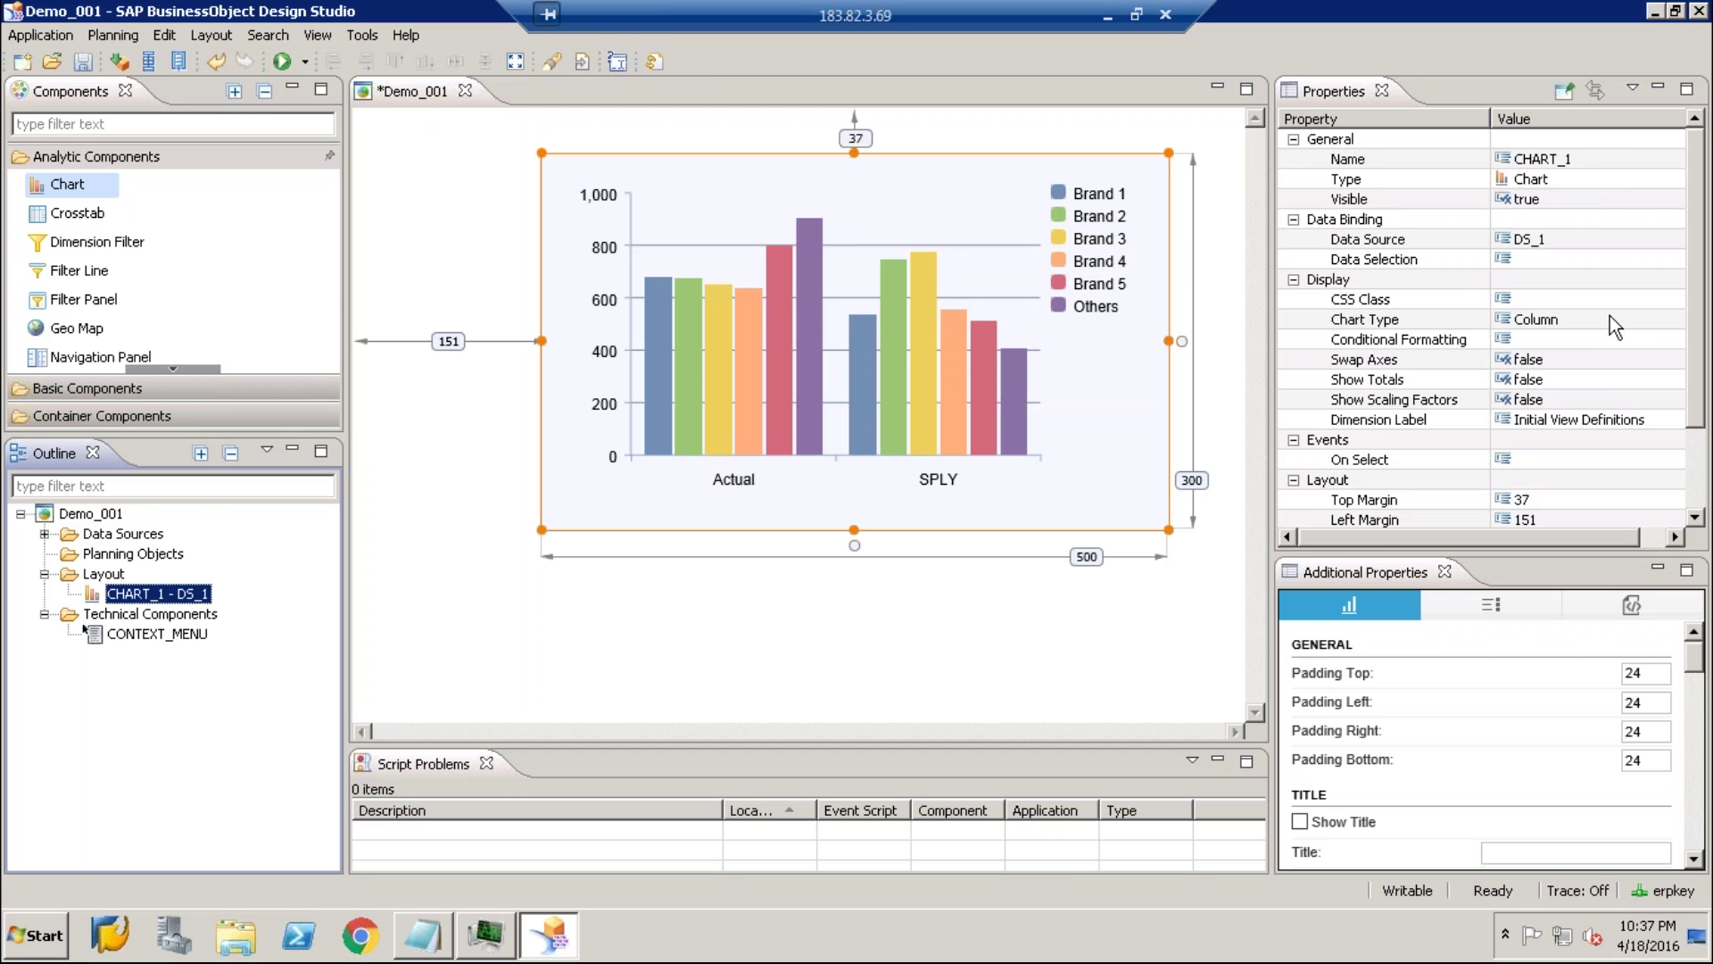
pyautogui.click(1610, 319)
pyautogui.click(1676, 320)
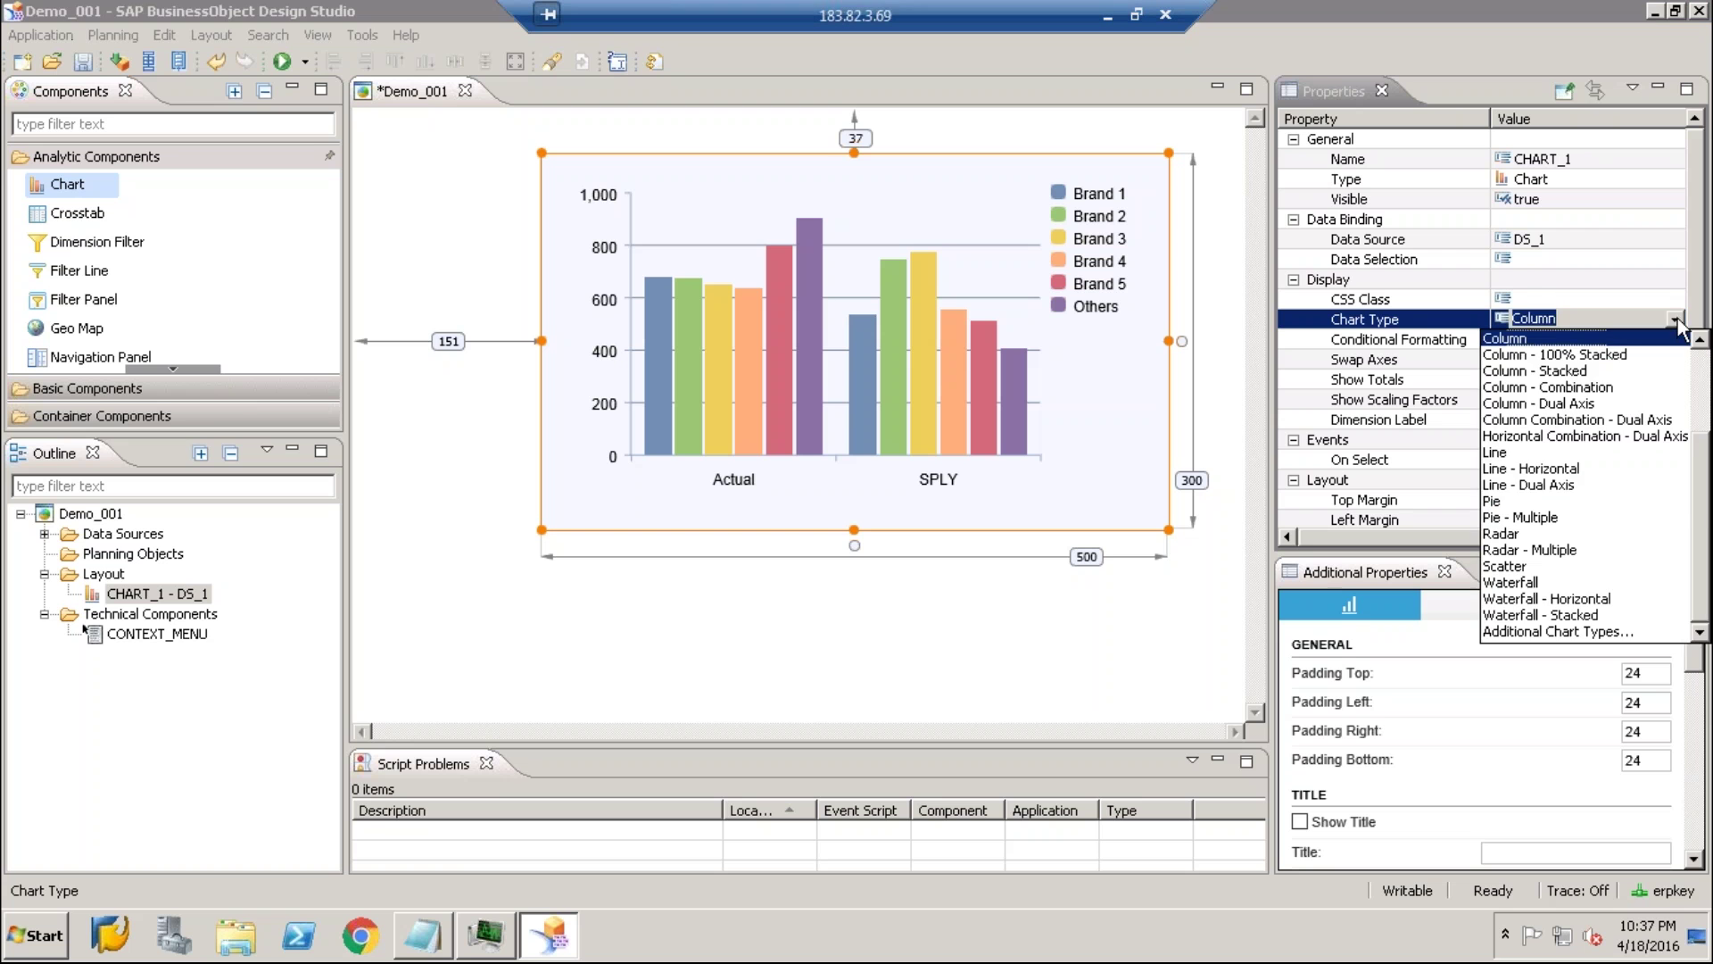
pyautogui.click(1523, 452)
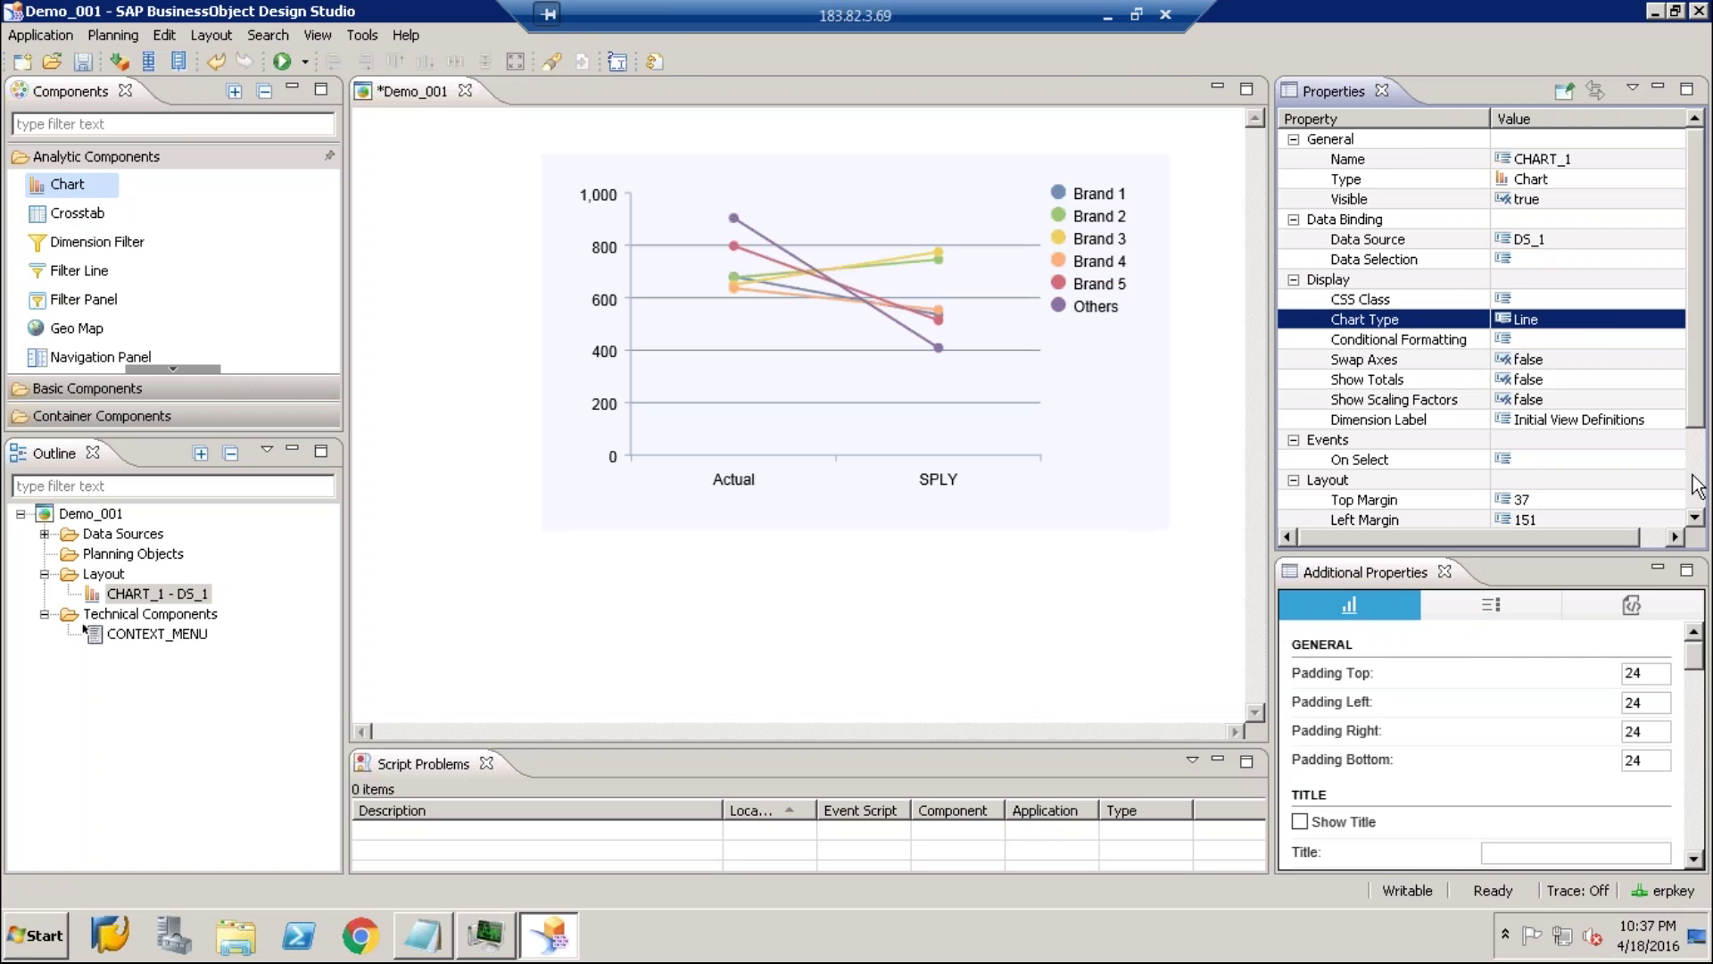
pyautogui.scroll(-2, 1695, 486)
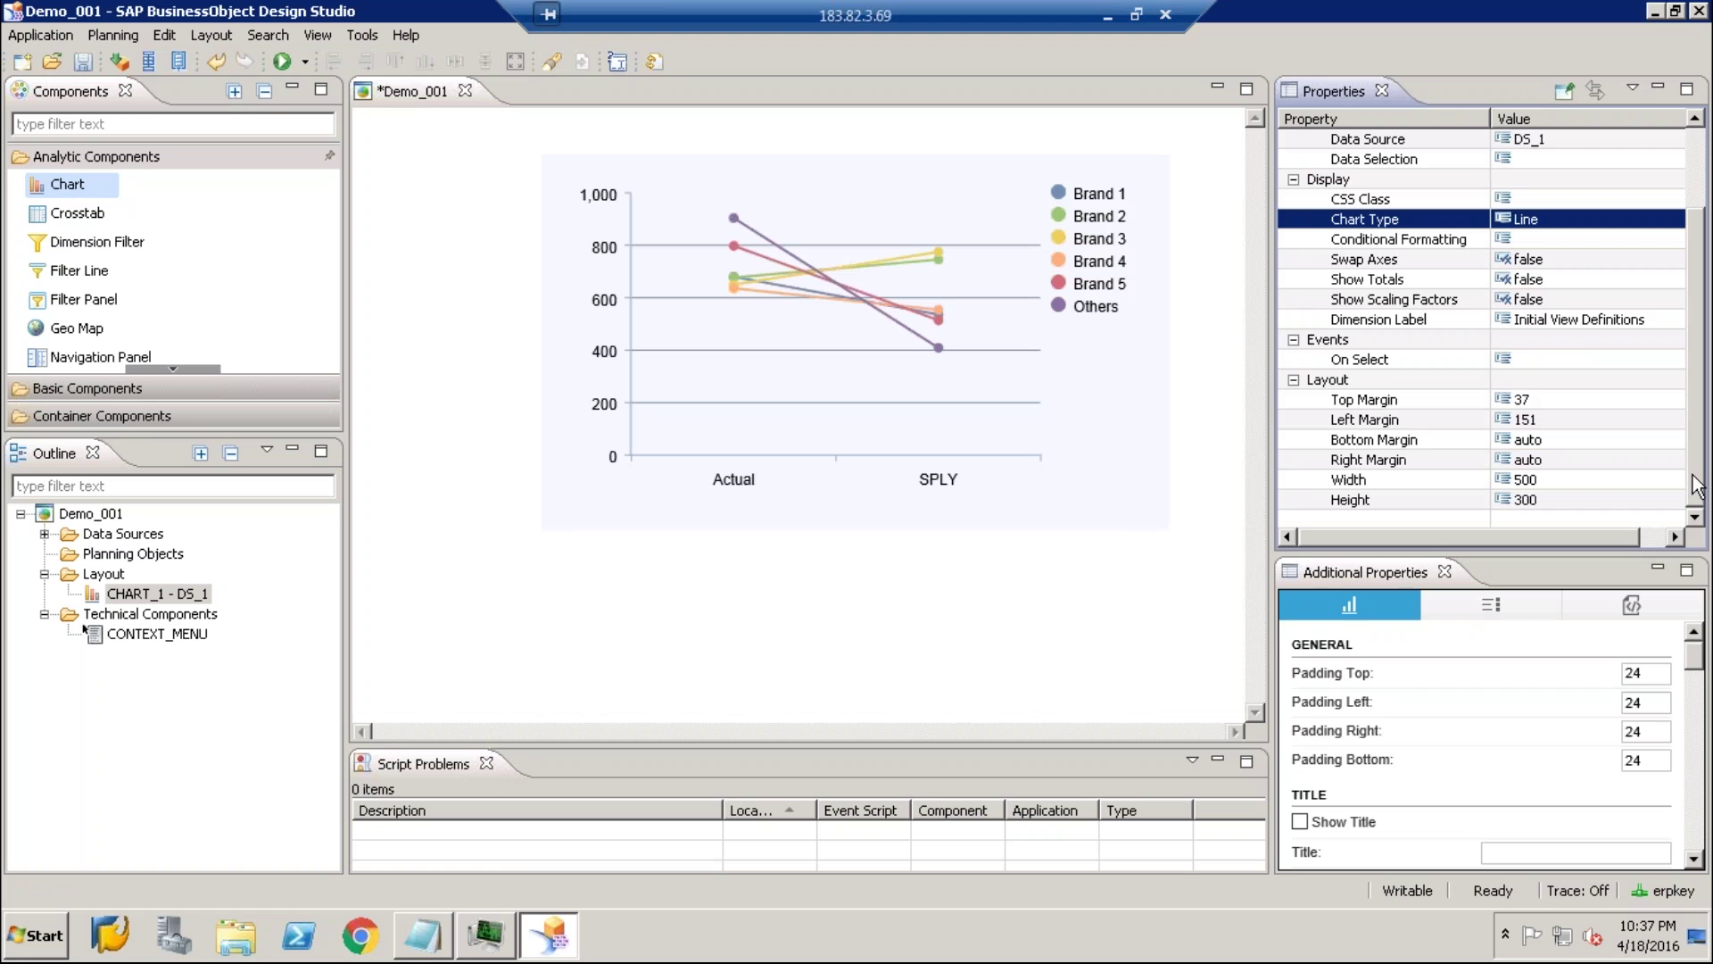
pyautogui.scroll(2, 1700, 401)
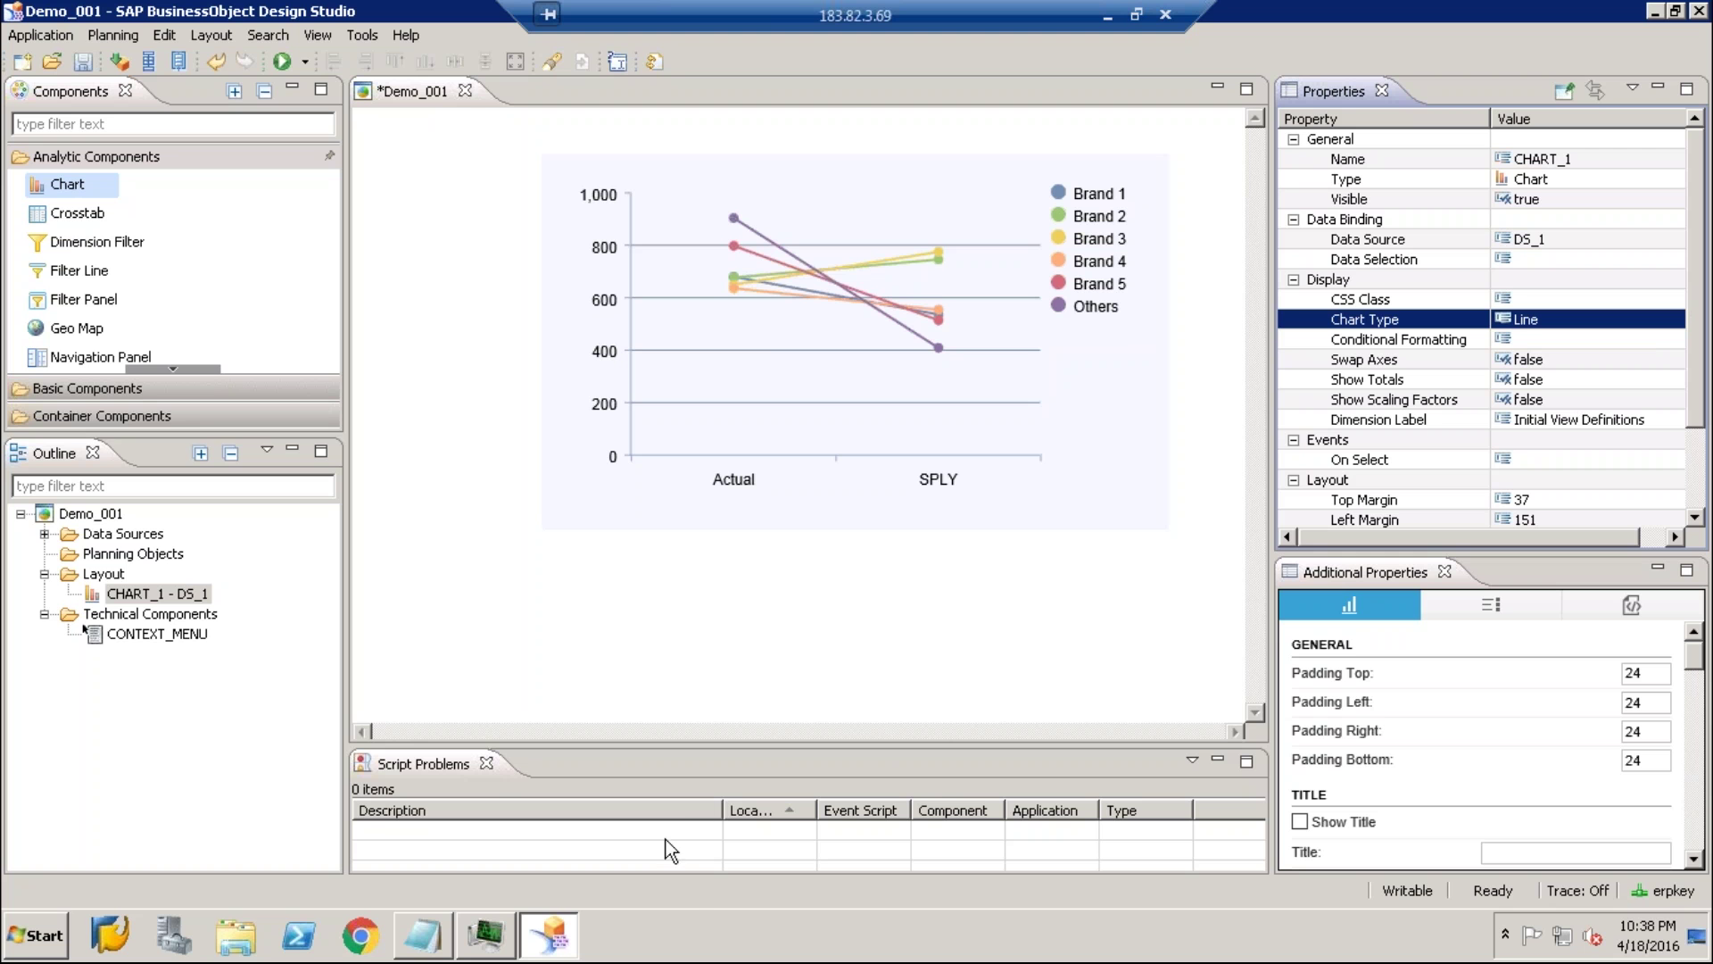
# Set the chart type of CHART_1 back to Column
pyautogui.click(764, 350)
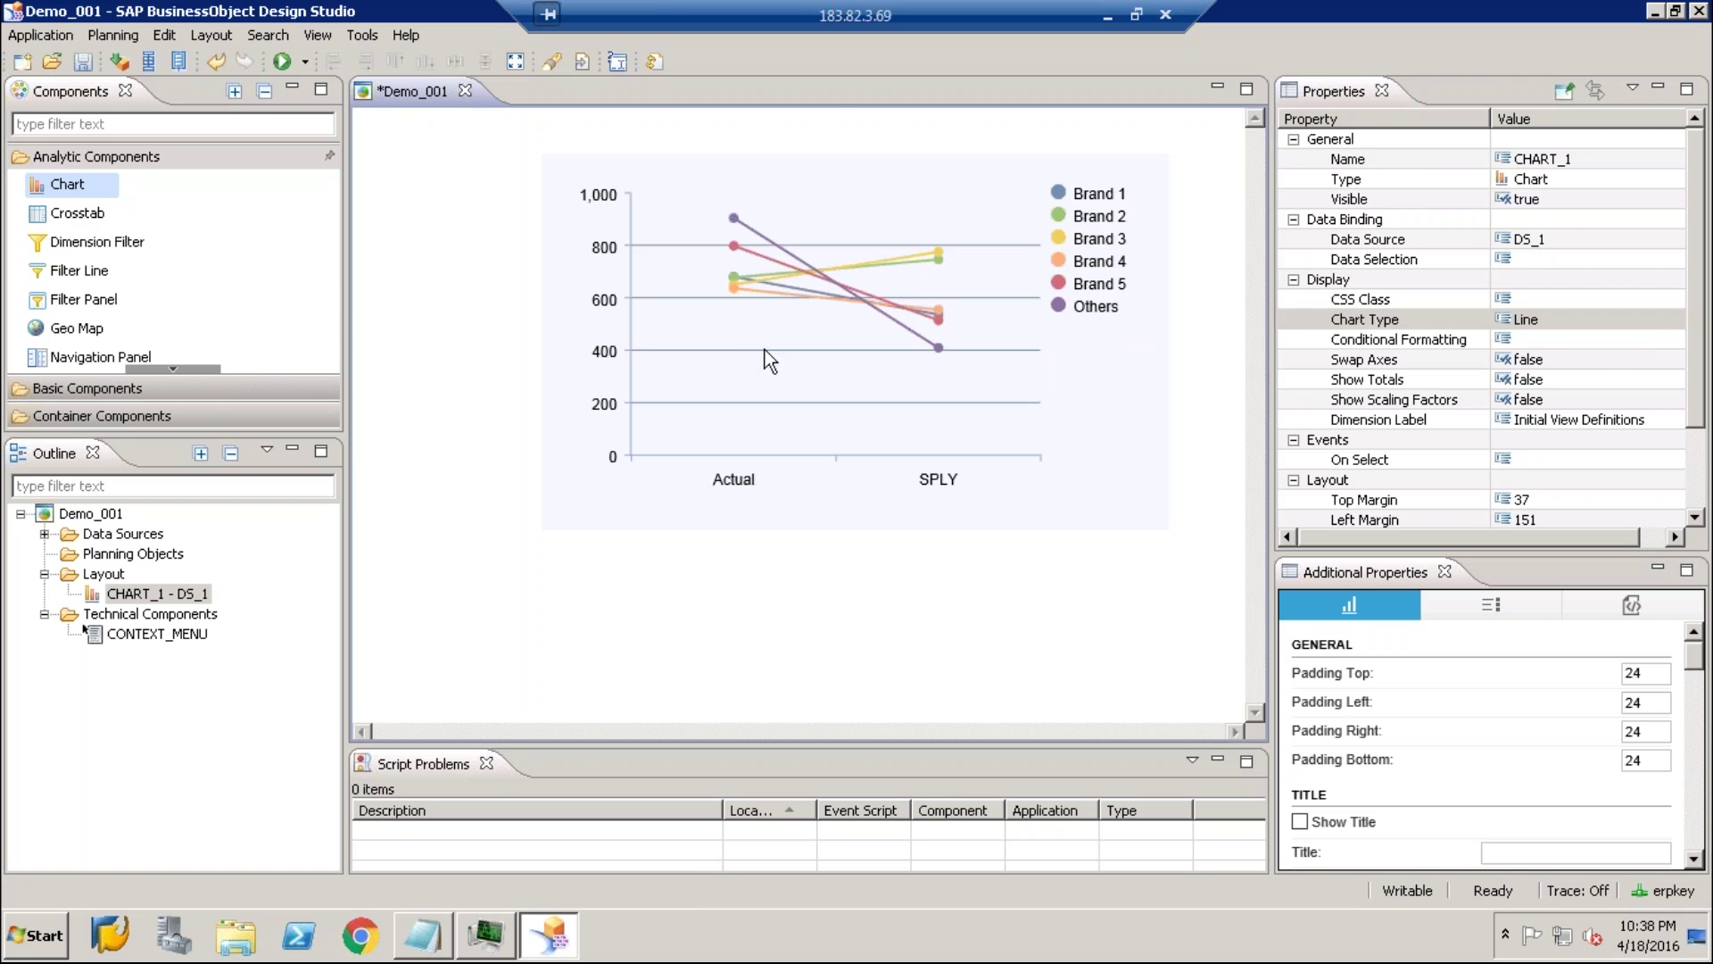
pyautogui.click(1646, 320)
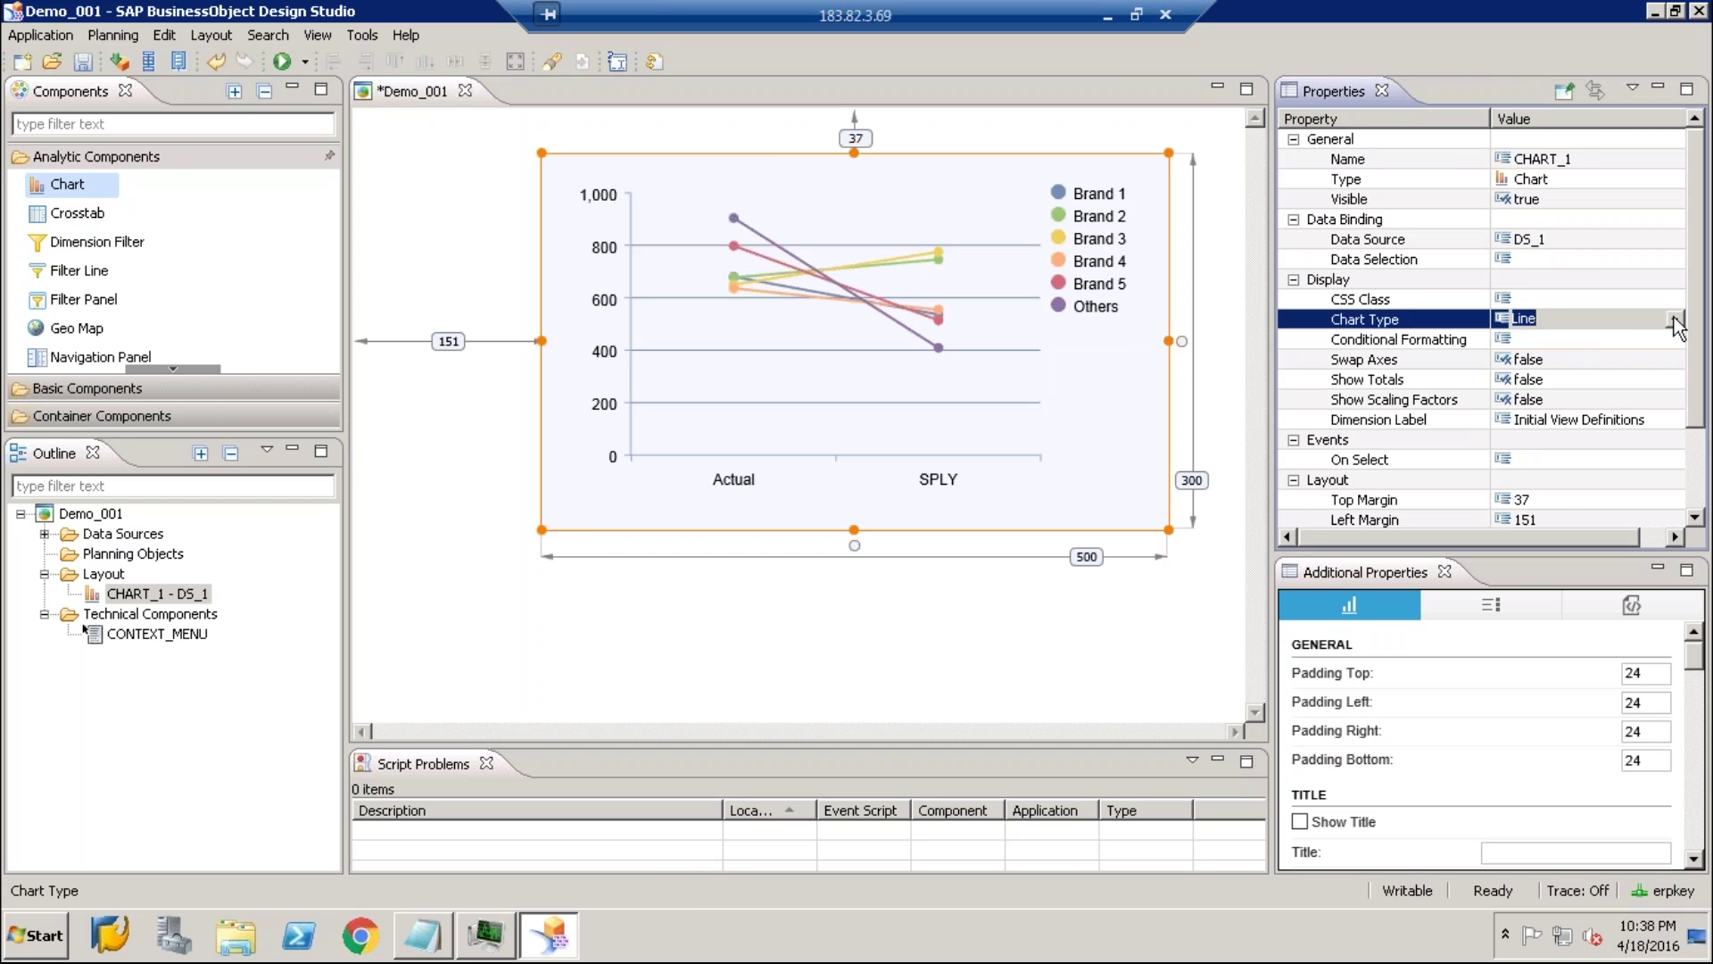
pyautogui.click(1674, 319)
pyautogui.click(1508, 339)
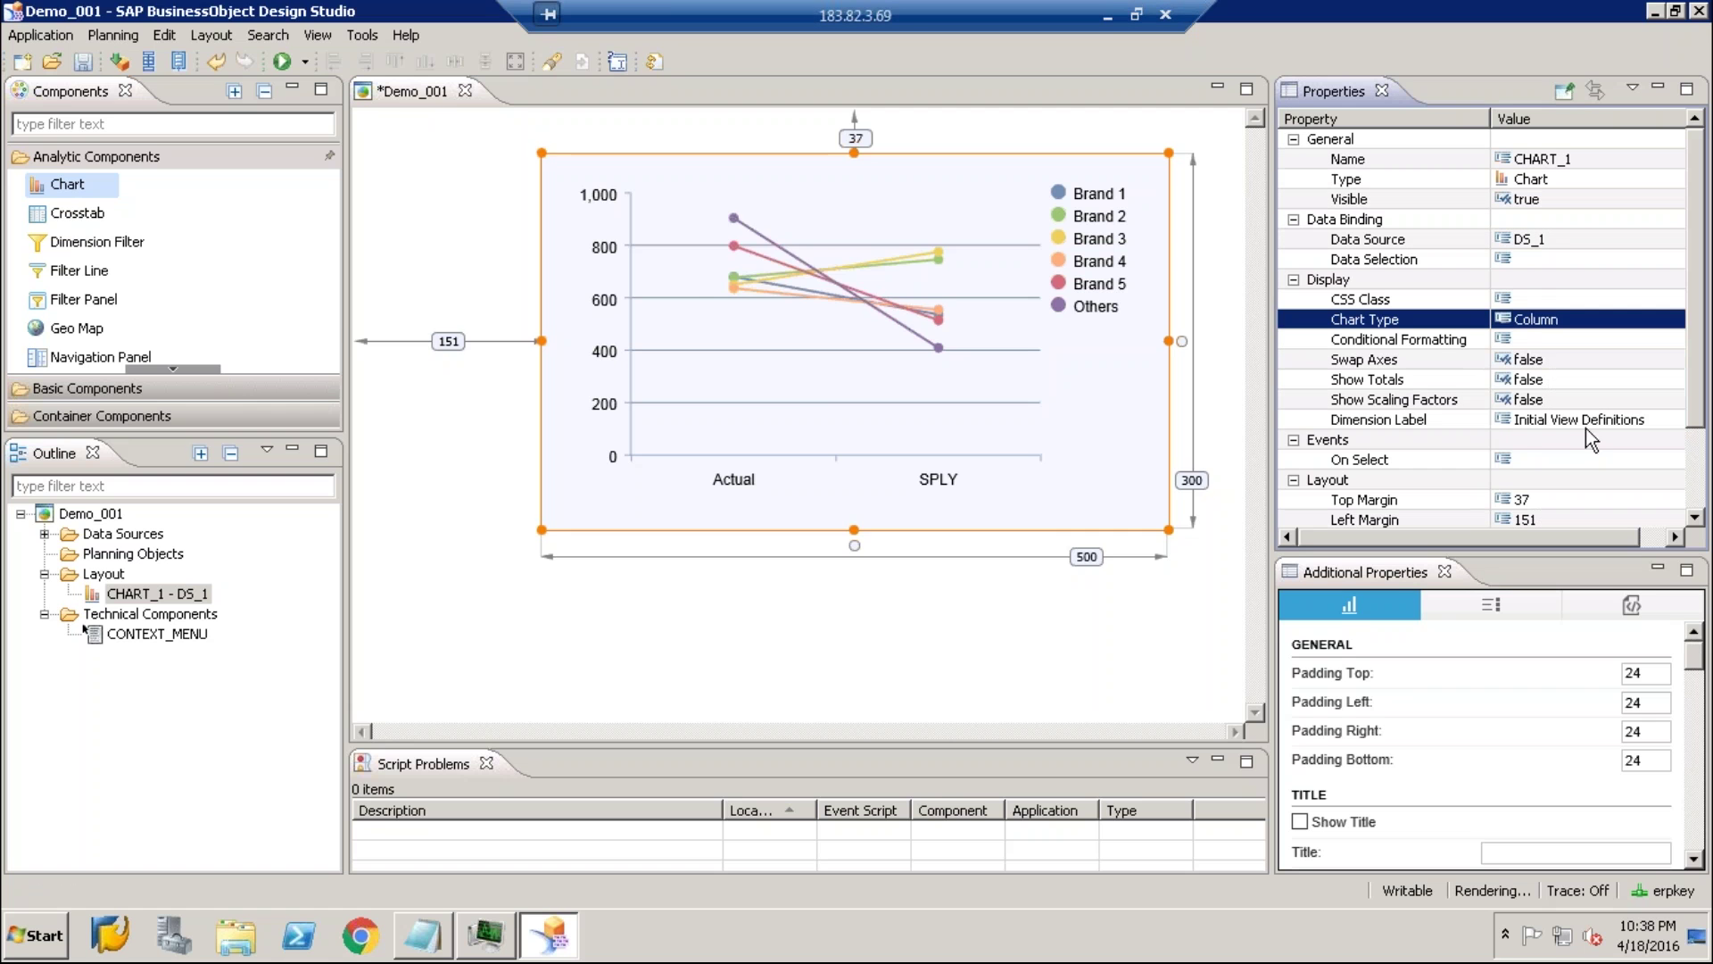
# Set Swap Axes to true for the column chart and move the chart slightly lower on the canvas
pyautogui.click(1657, 359)
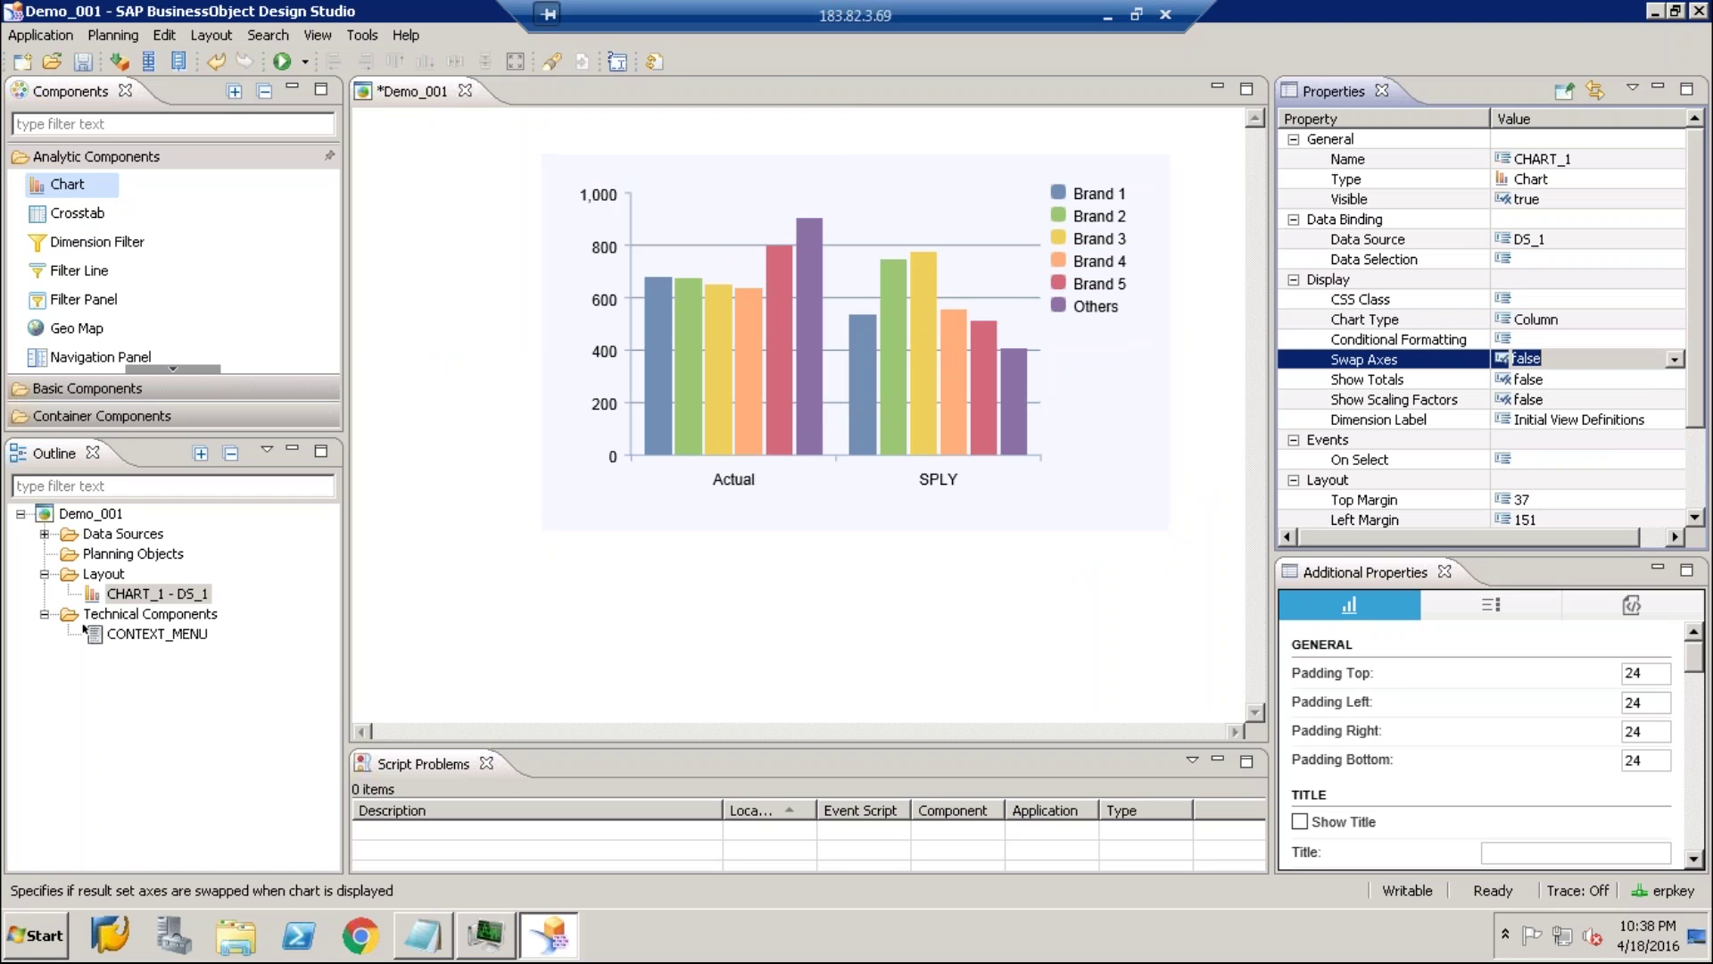
pyautogui.click(1674, 358)
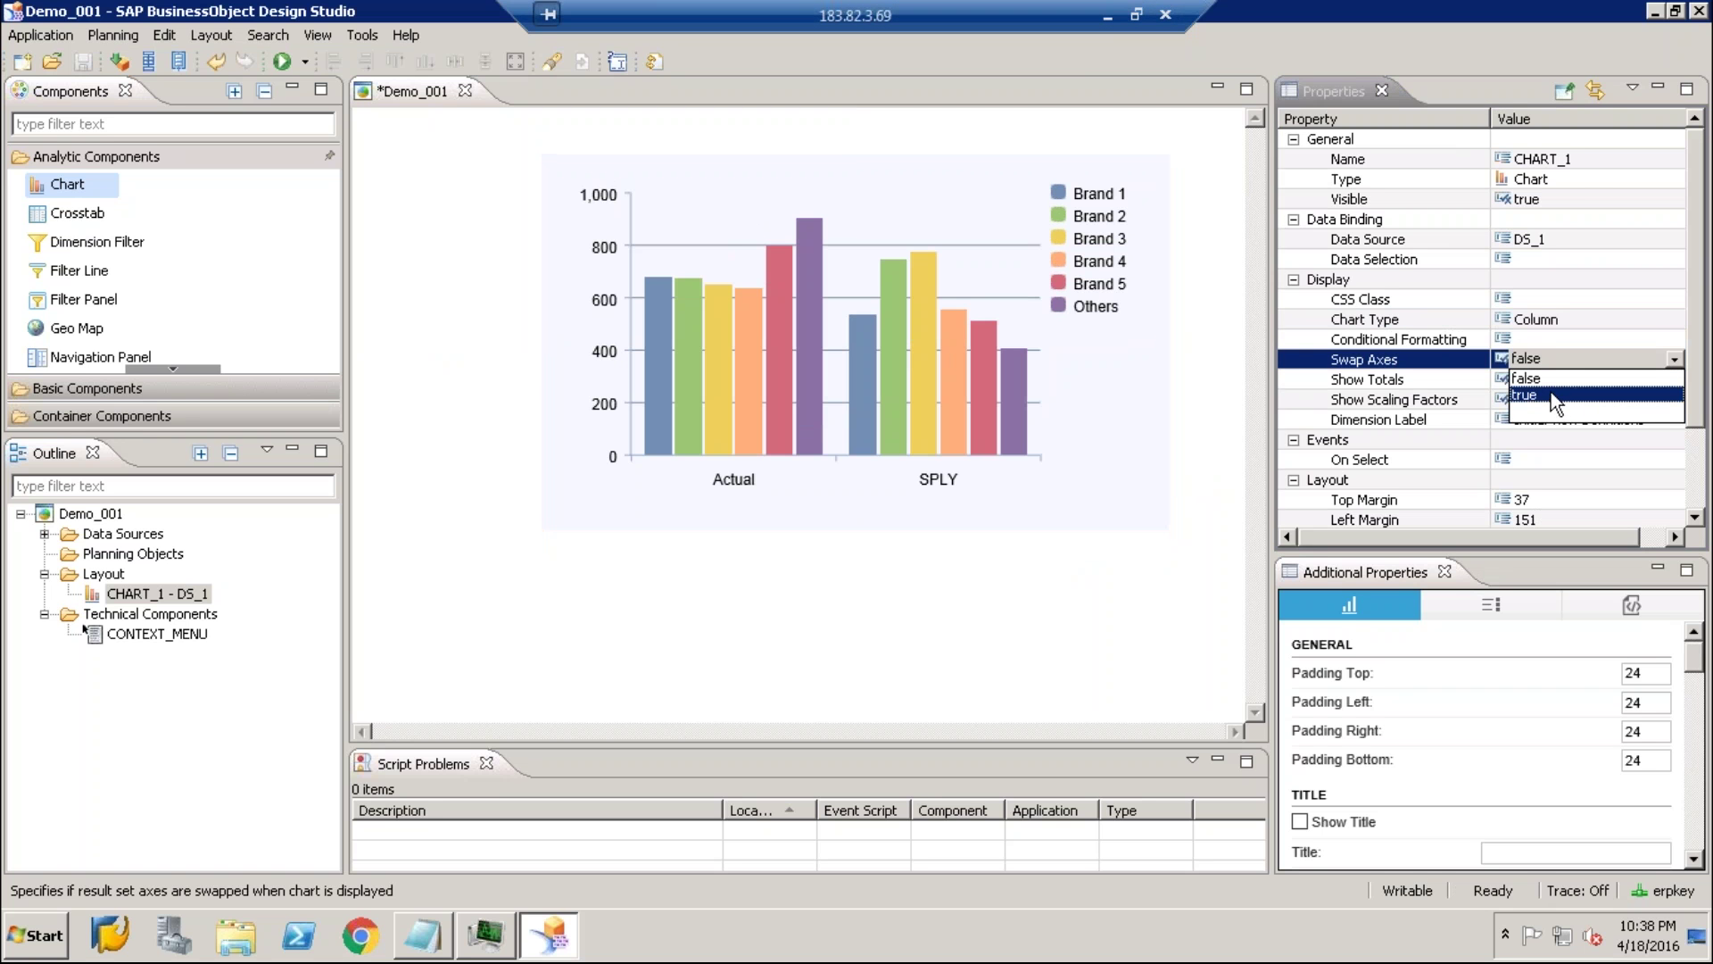
pyautogui.click(1554, 394)
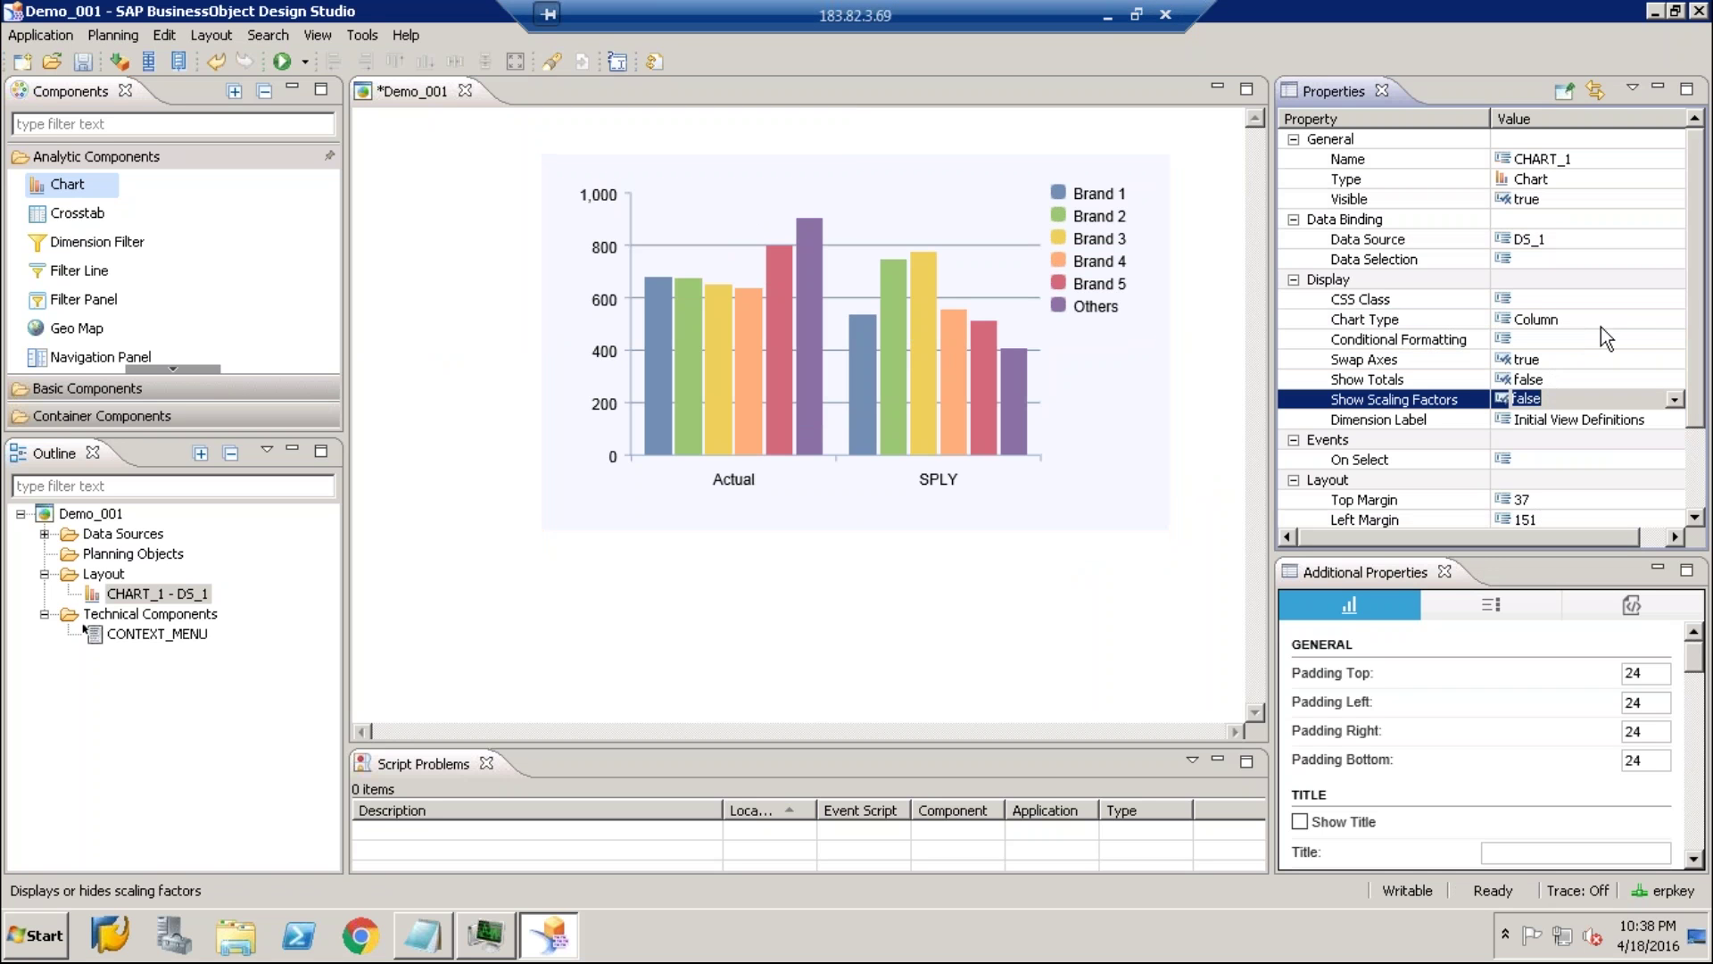
pyautogui.click(1657, 314)
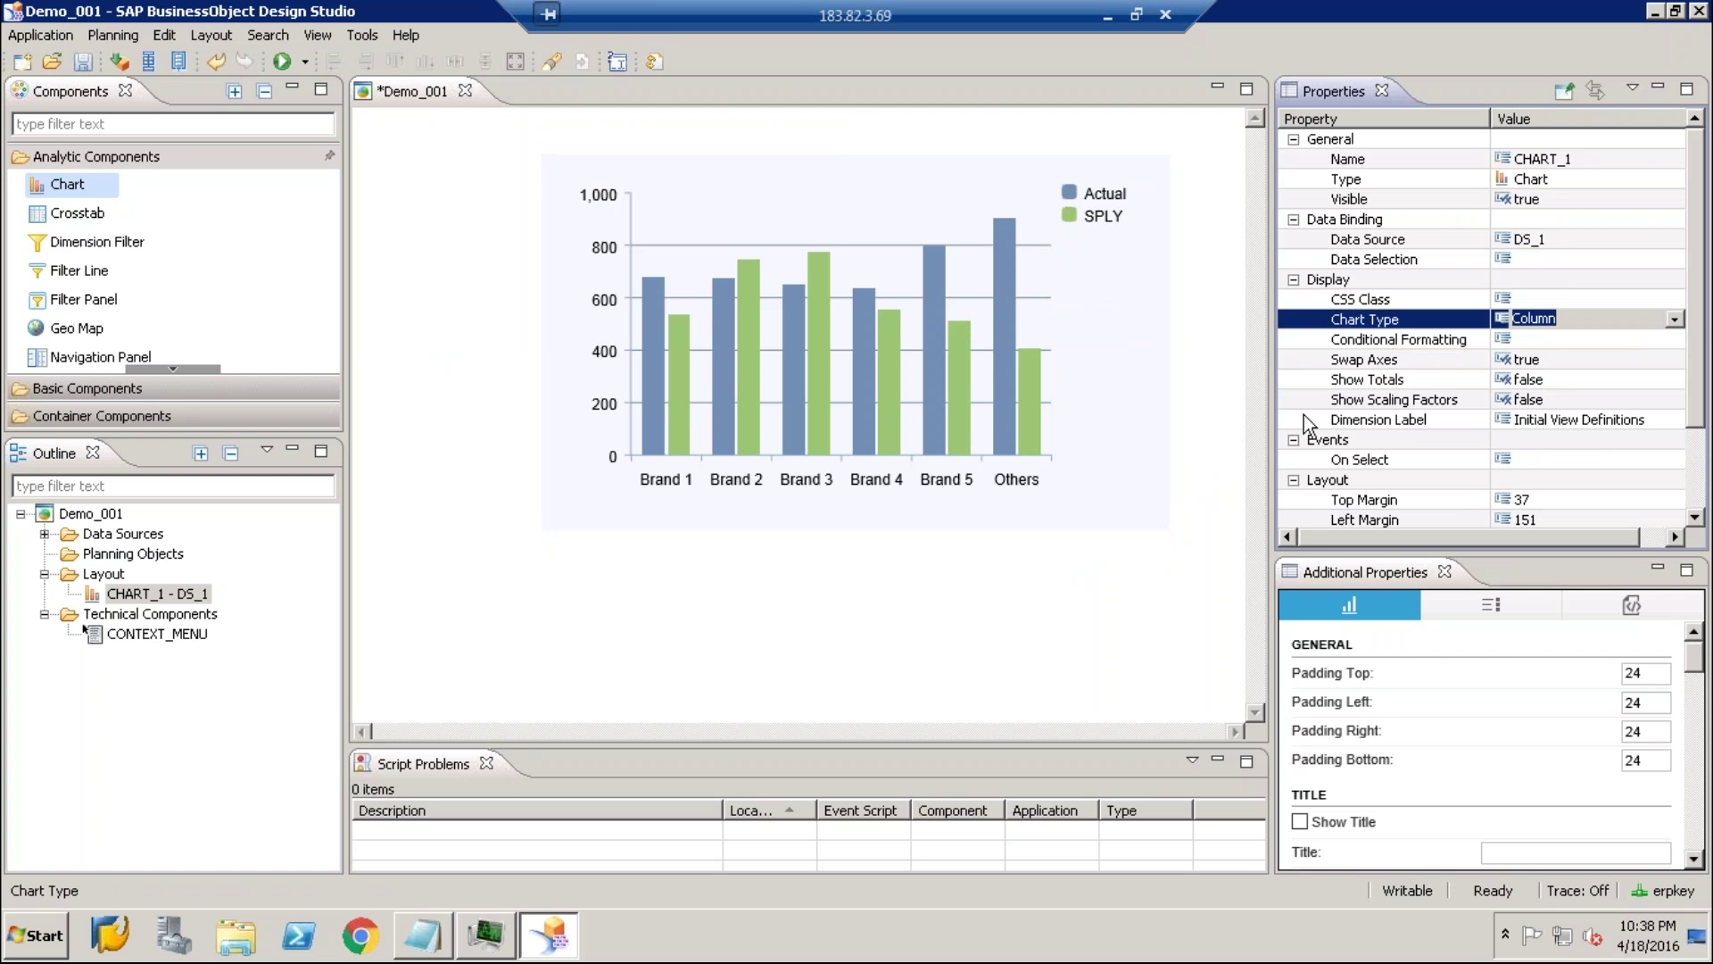
pyautogui.click(809, 404)
pyautogui.moveTo(809, 404); pyautogui.dragTo(775, 334)
# Find the Radio Button Group component and place one above the chart's upper-left corner, about 108 from the left and 50 from the top
pyautogui.click(108, 124)
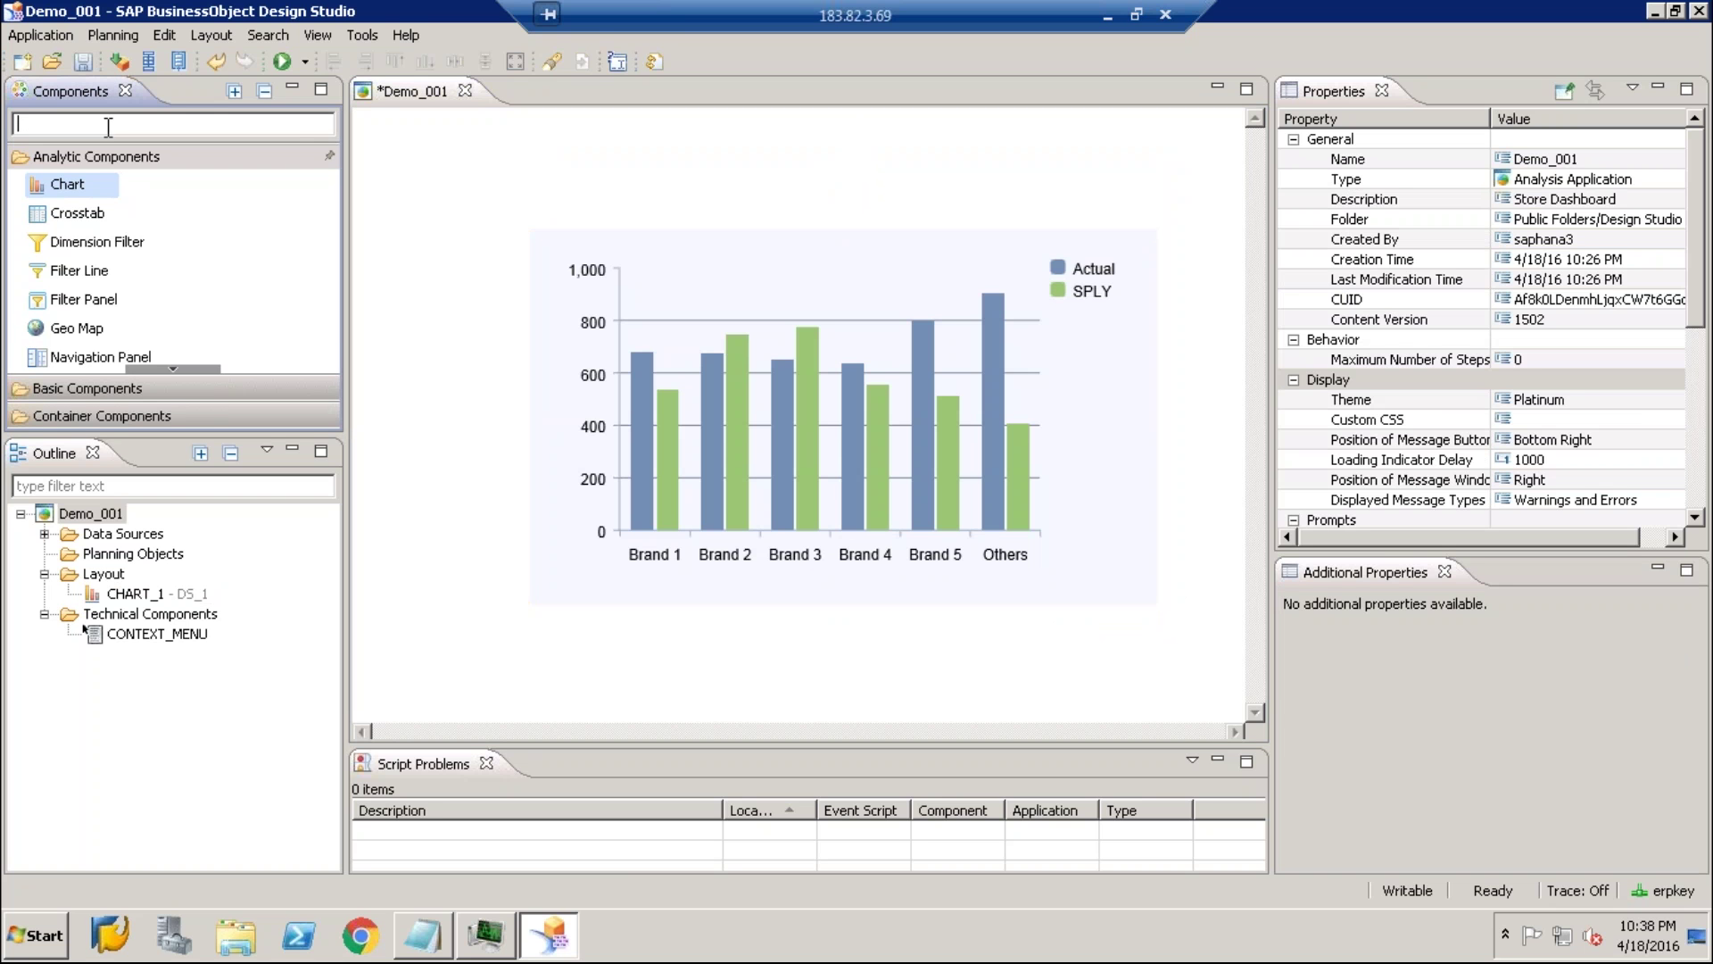
pyautogui.write('Ra')
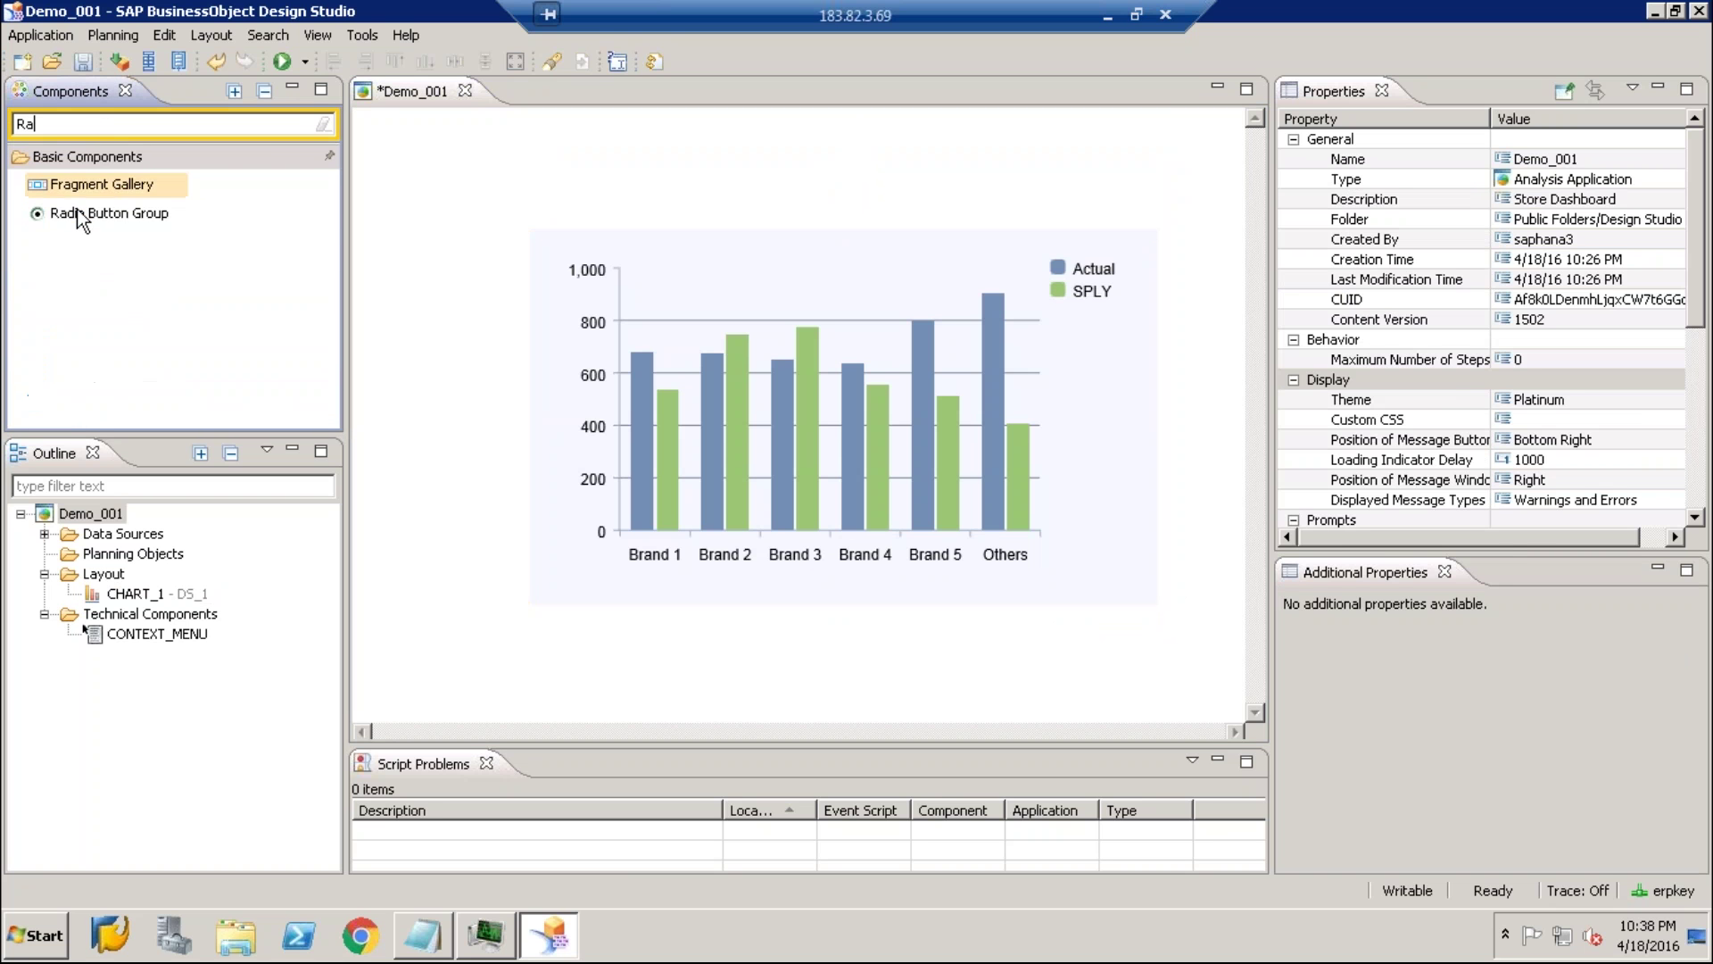
pyautogui.moveTo(80, 218); pyautogui.dragTo(487, 171)
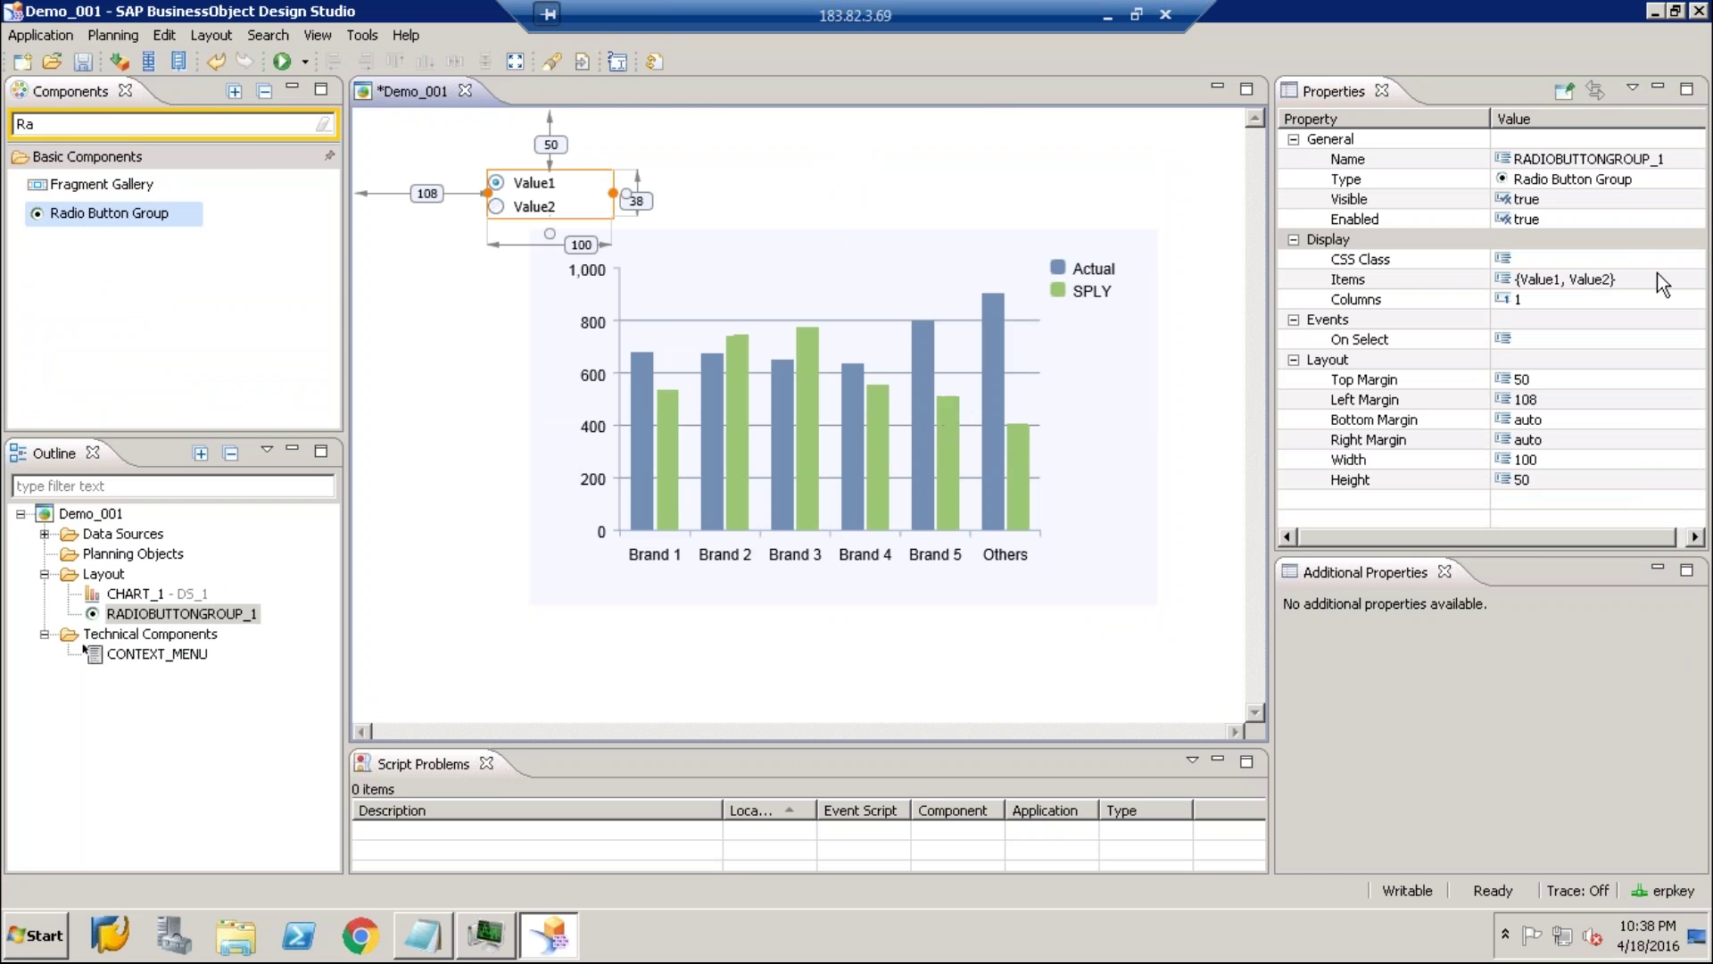
# Insert two more items in the radio button group's item list and name the first item Daily
pyautogui.click(1685, 281)
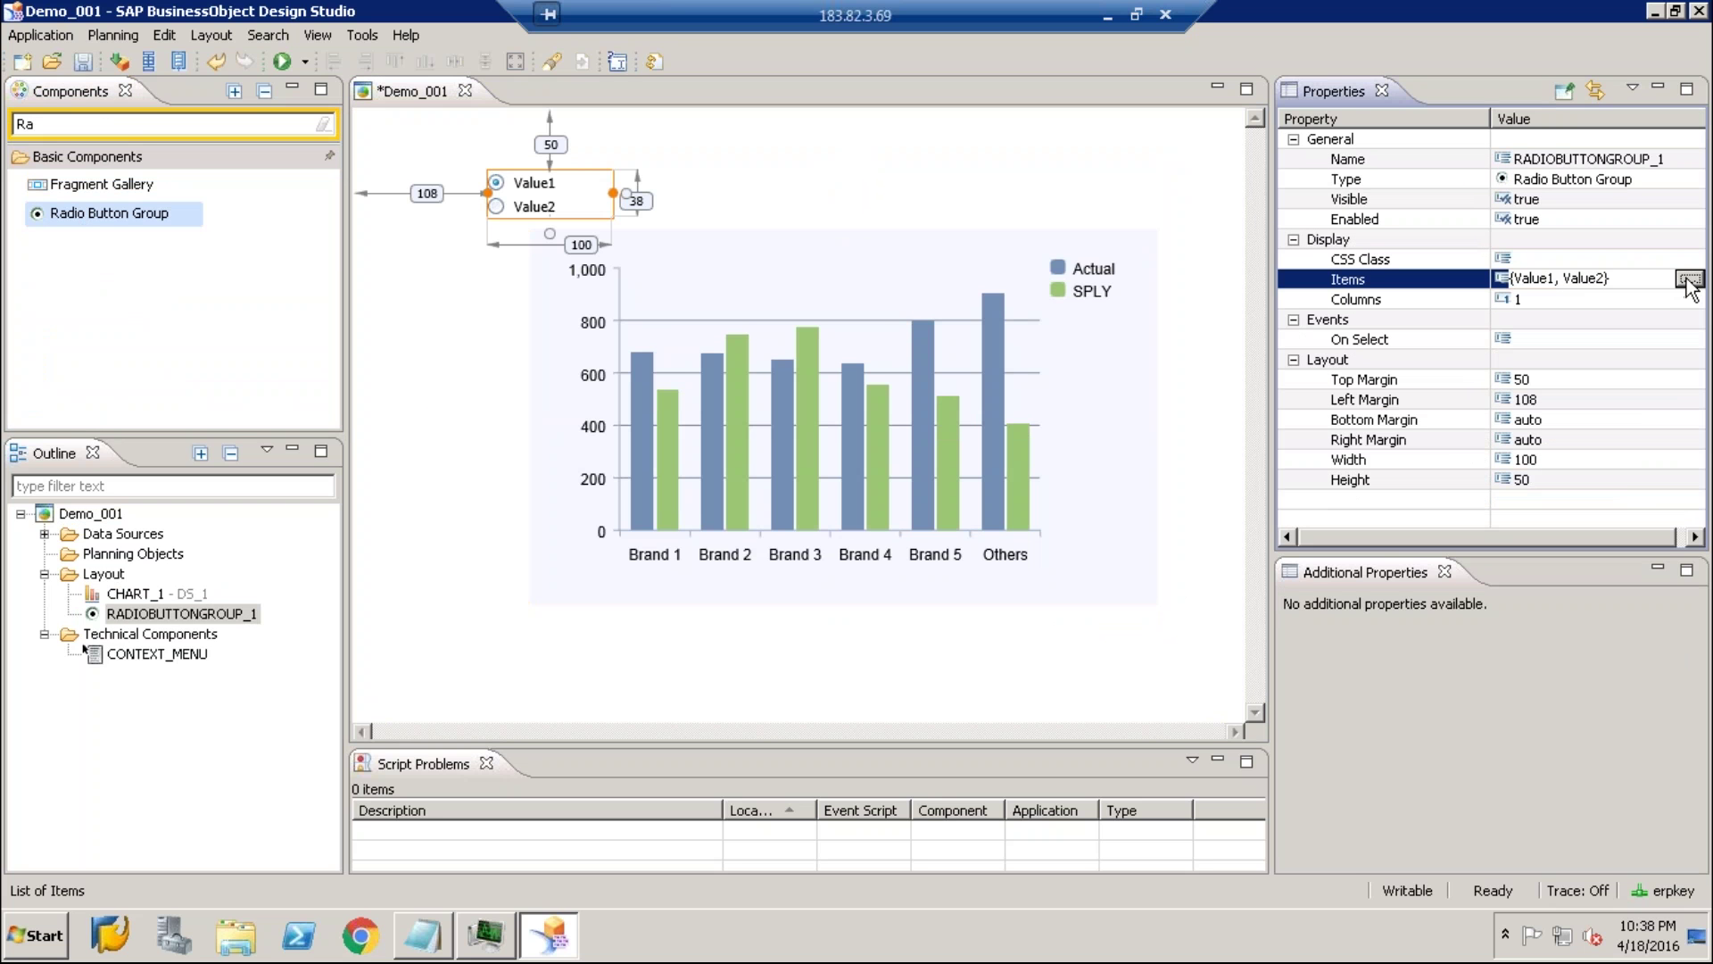
pyautogui.click(1690, 280)
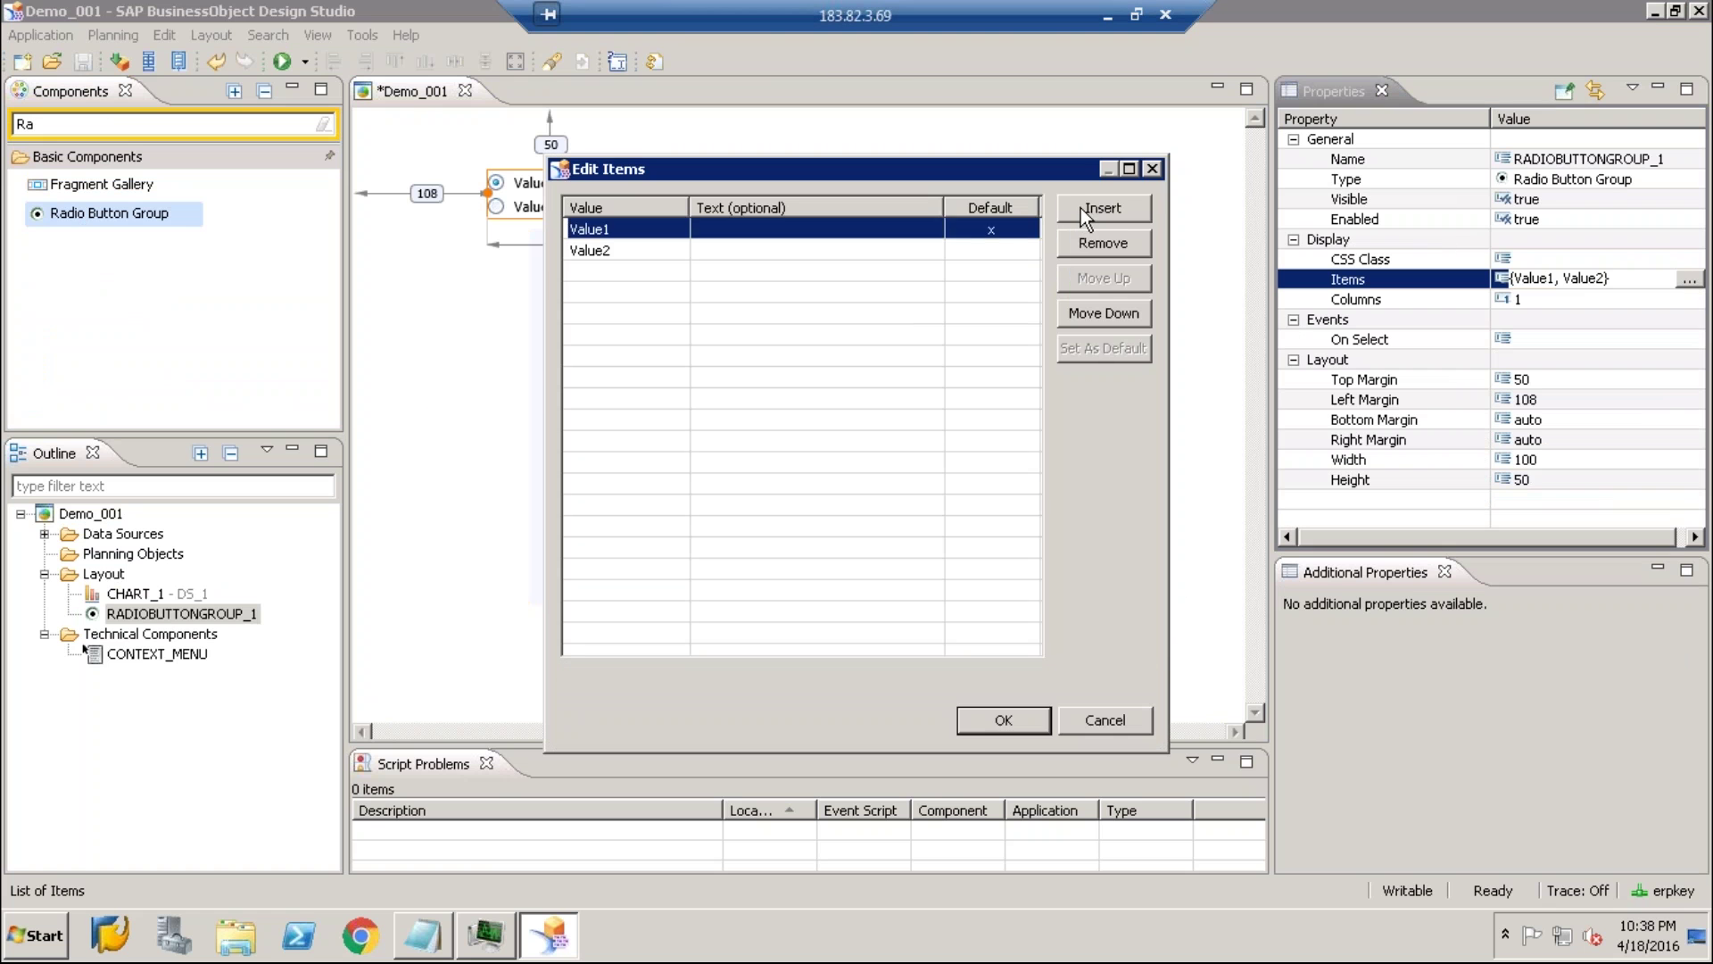
pyautogui.click(1081, 210)
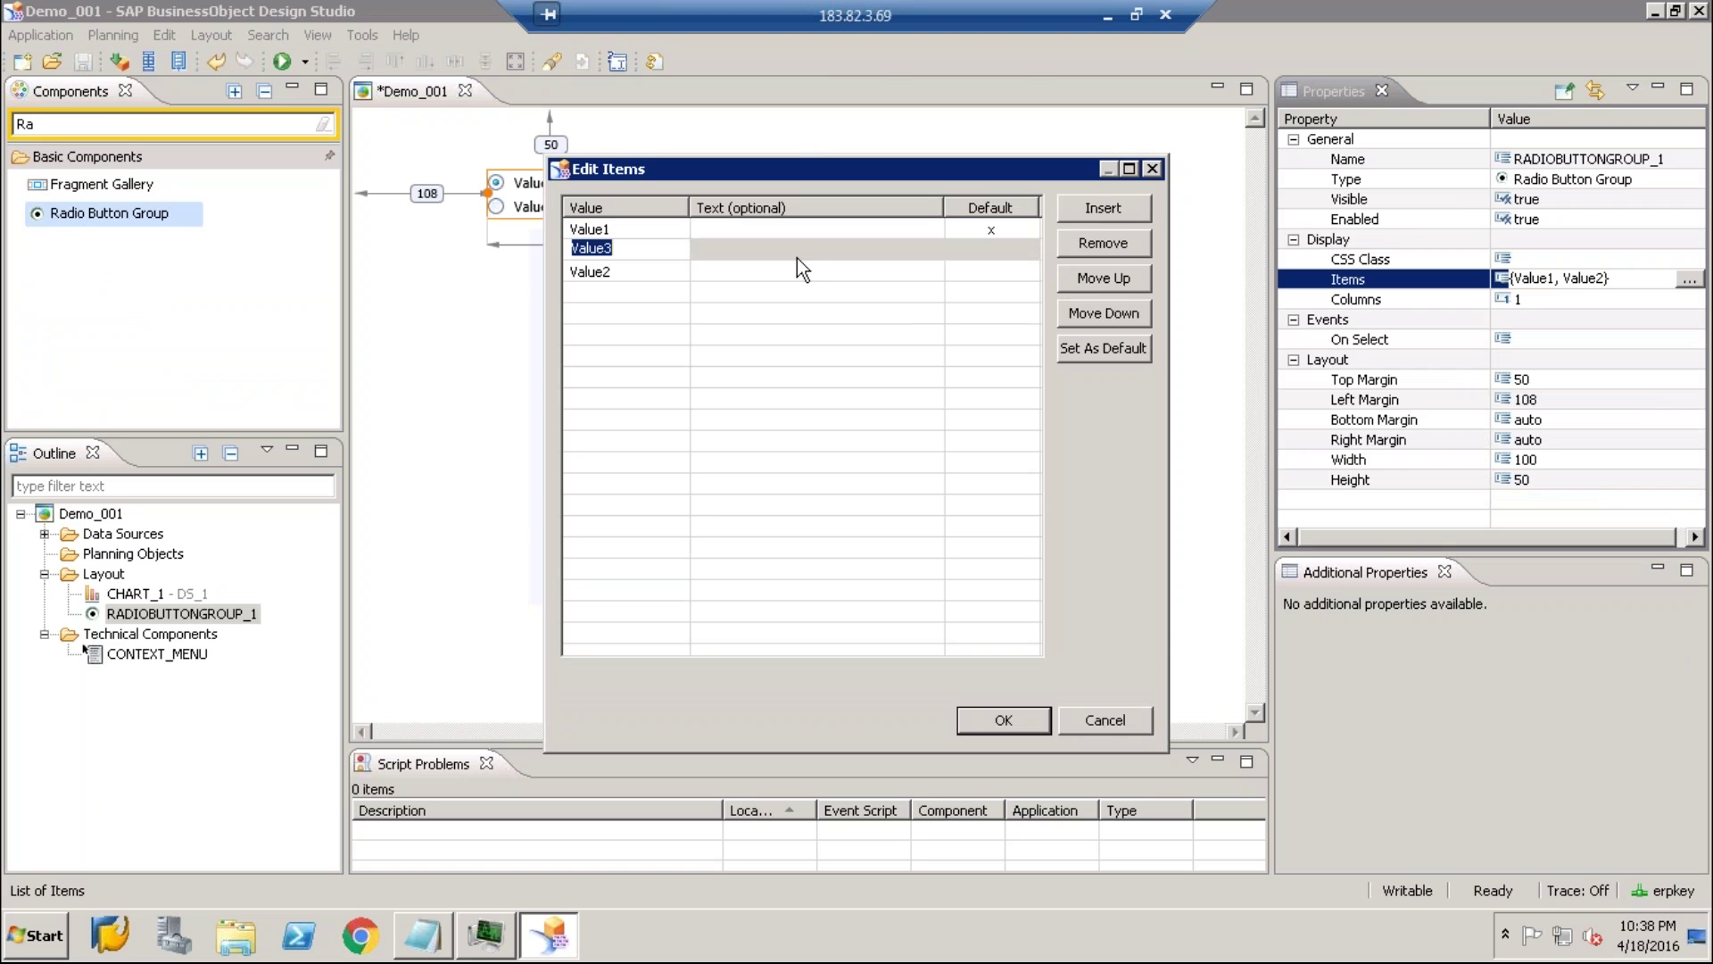
pyautogui.click(629, 229)
pyautogui.write('Daily')
pyautogui.press('Return')
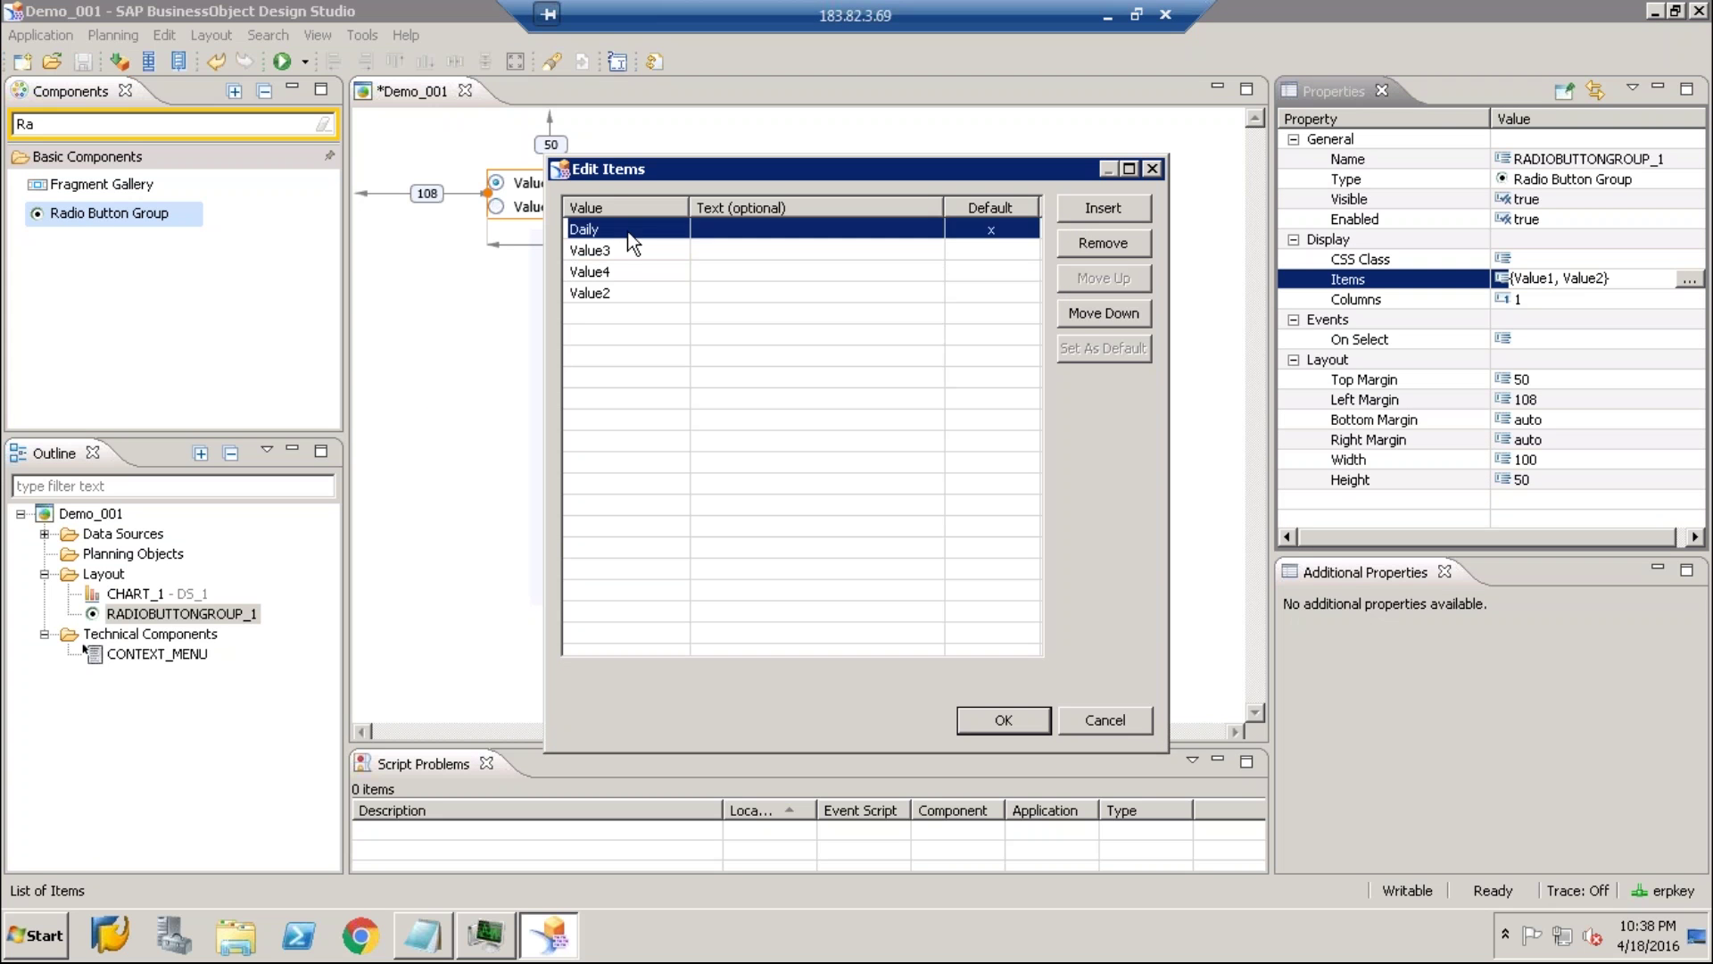
# Name the remaining radio button items Weekly, Monthly and Yearly, and move the group beside the chart to about left margin 24, top margin 53
pyautogui.write('Weekly')
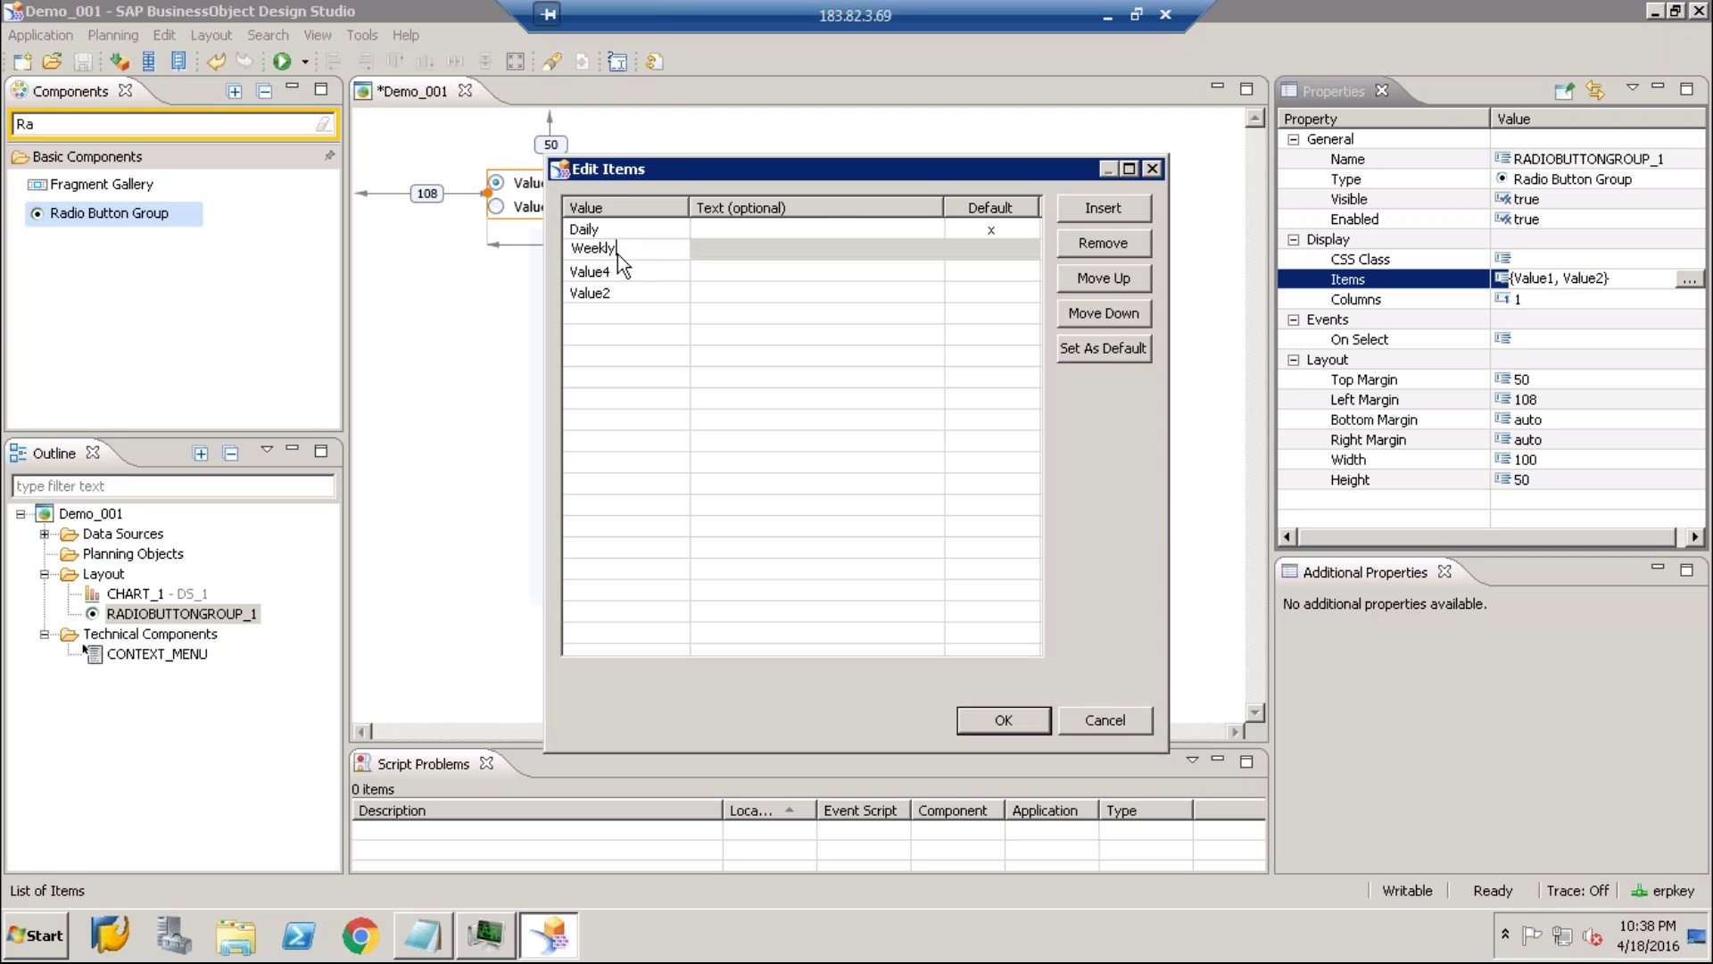
pyautogui.press('Return')
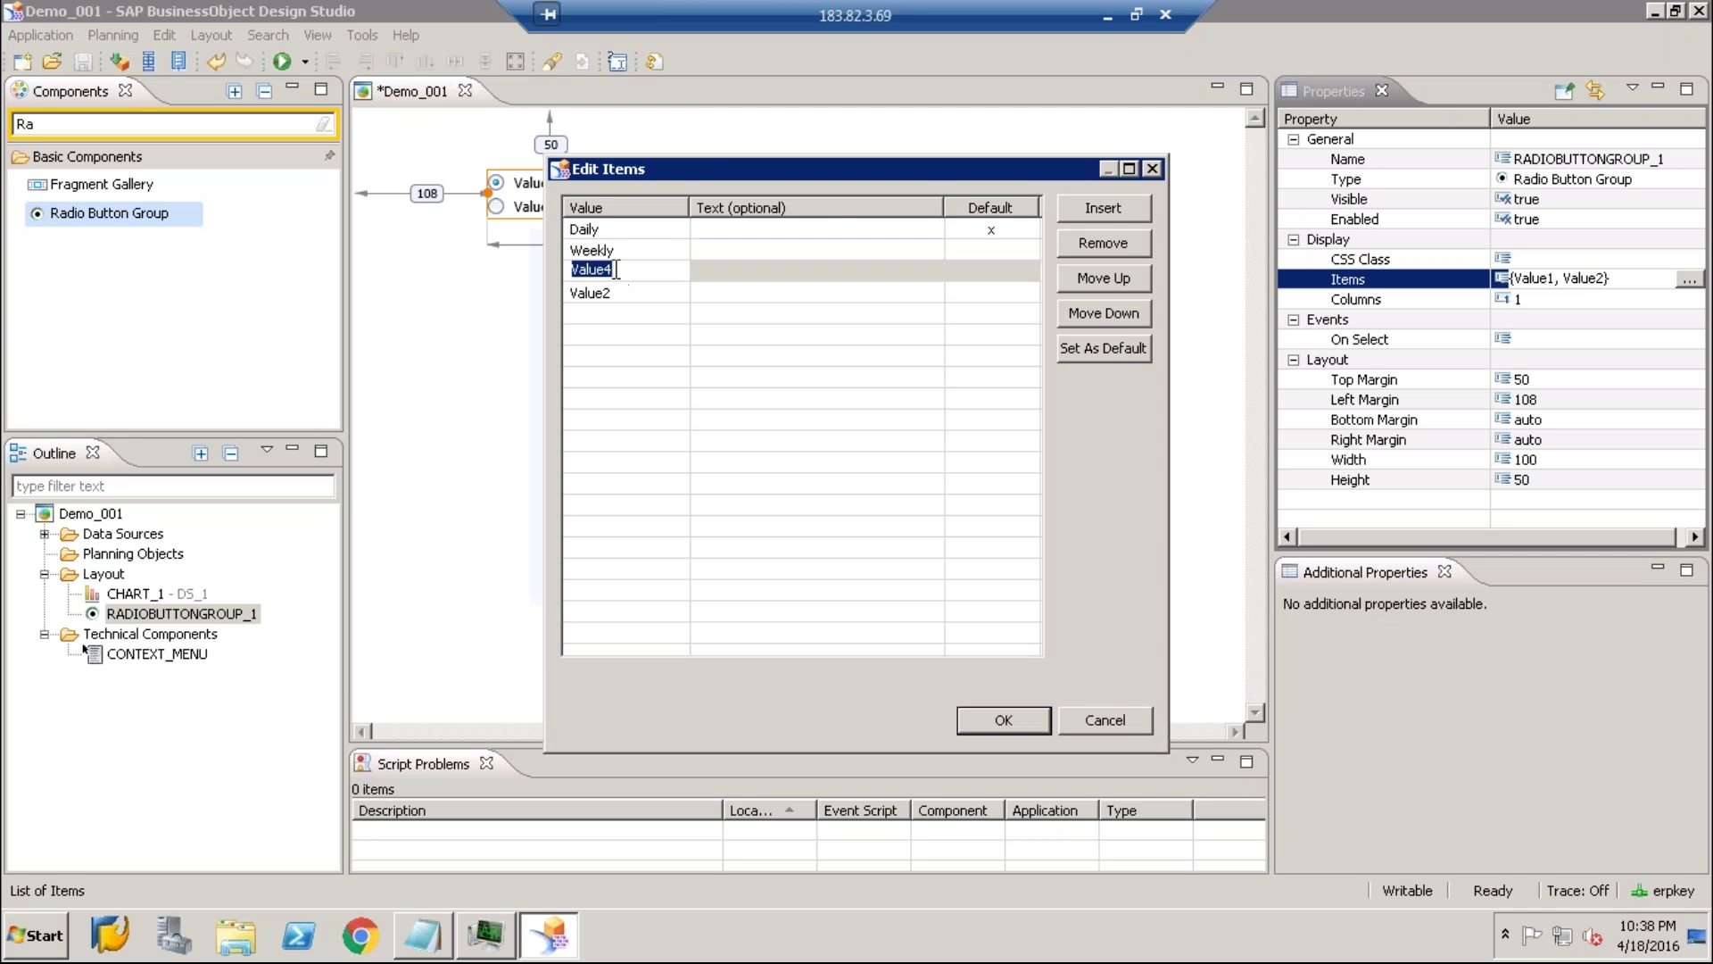
pyautogui.write('Monthly')
pyautogui.press('Return')
pyautogui.click(614, 293)
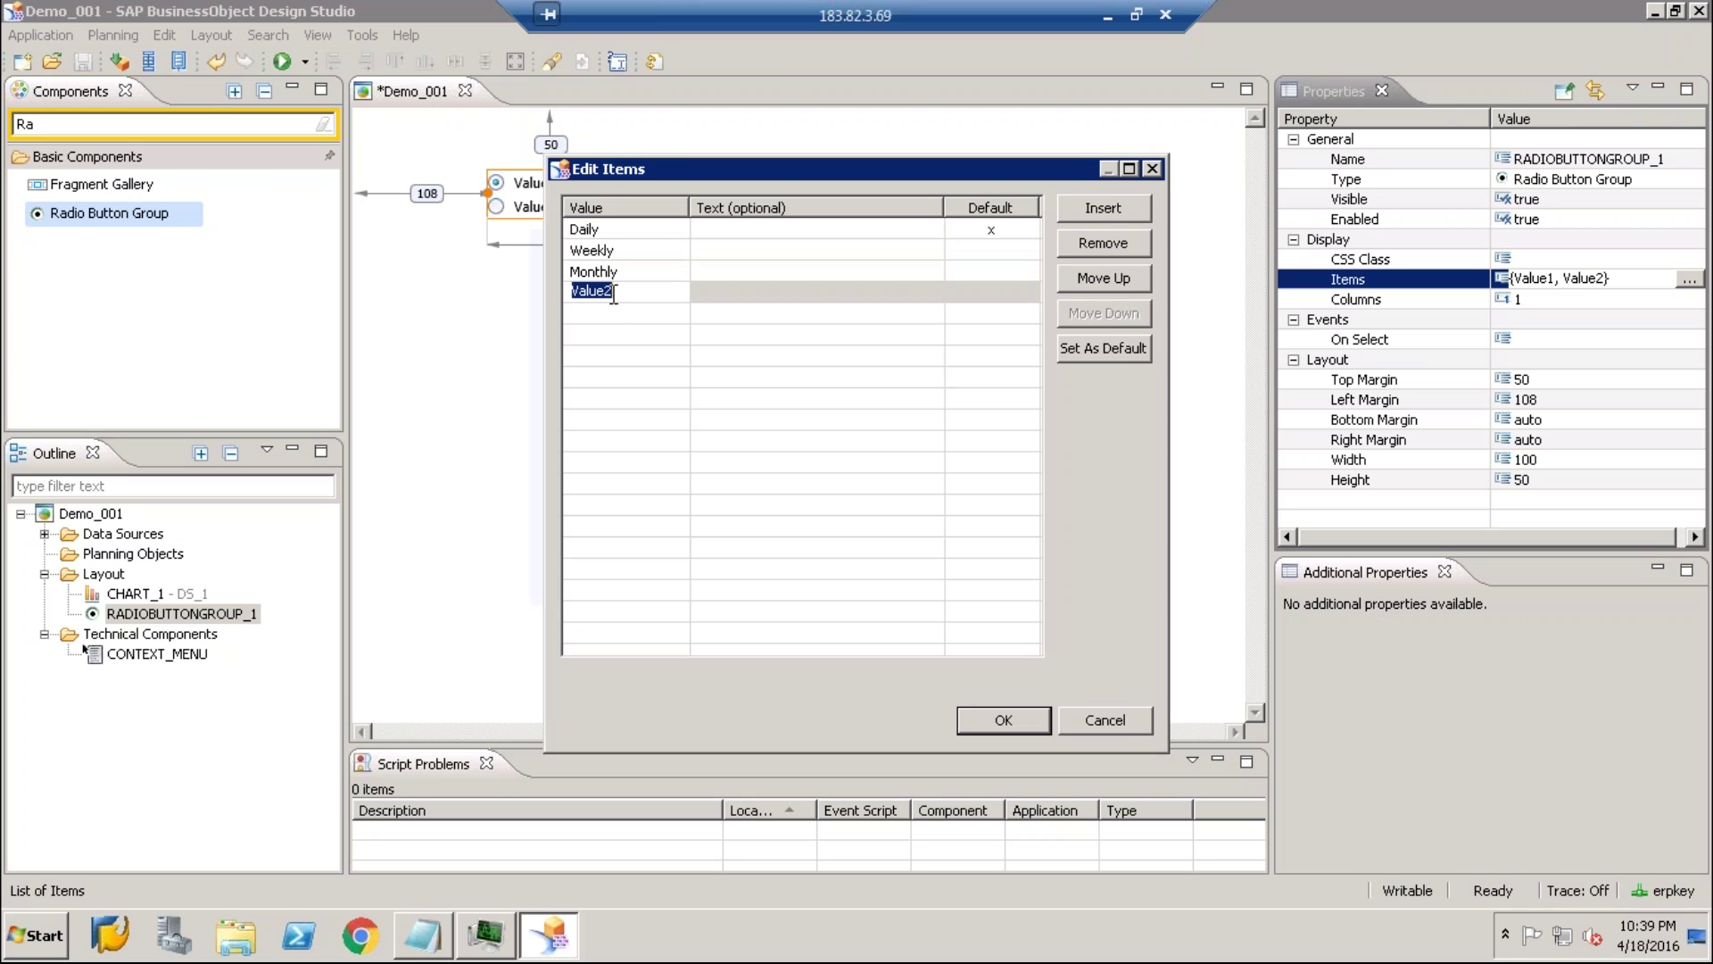
pyautogui.write('Yearly')
pyautogui.press('Return')
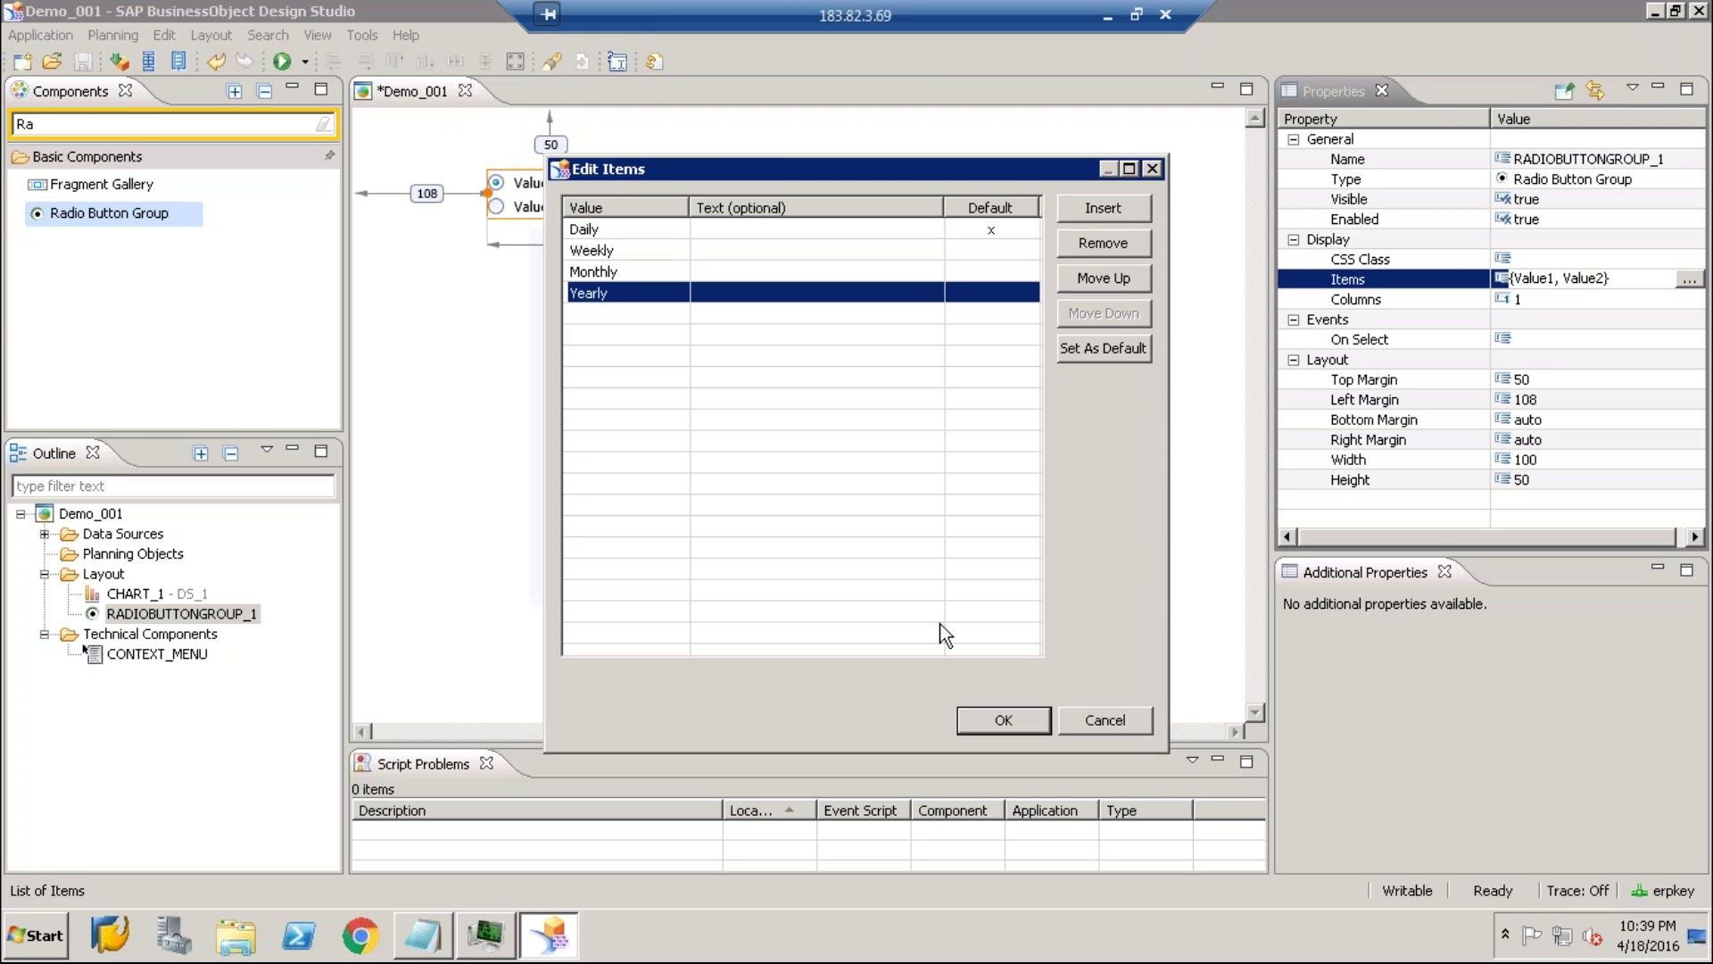
pyautogui.click(1005, 720)
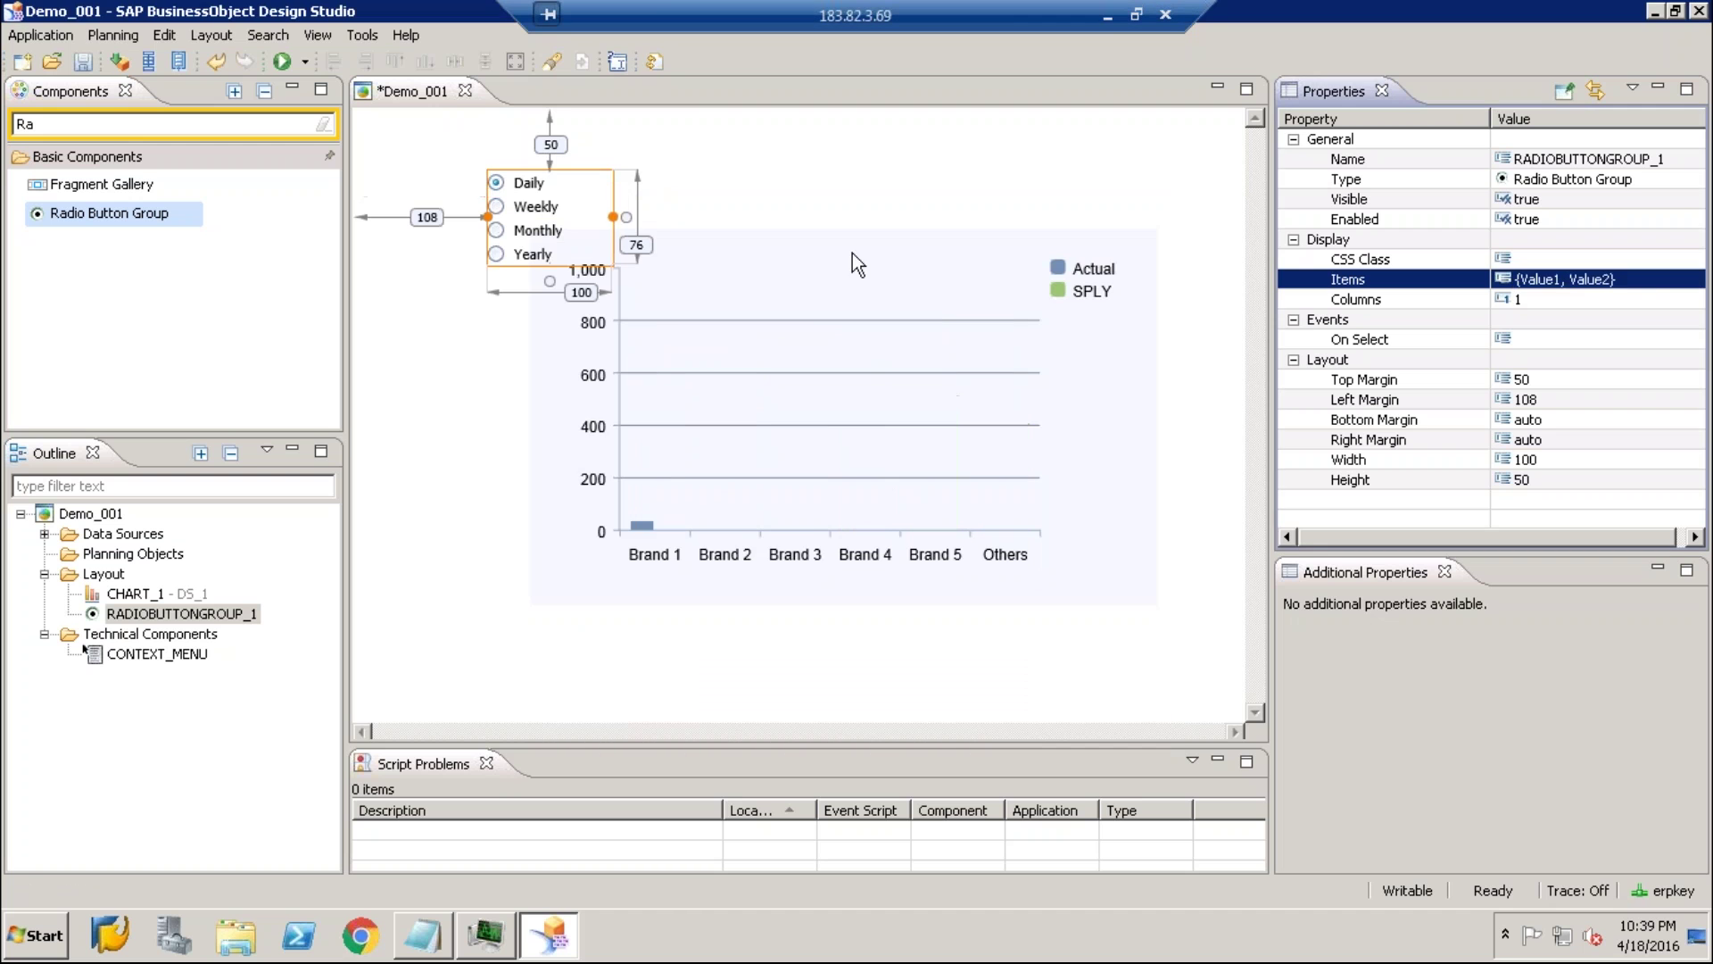
pyautogui.moveTo(541, 225); pyautogui.dragTo(436, 216)
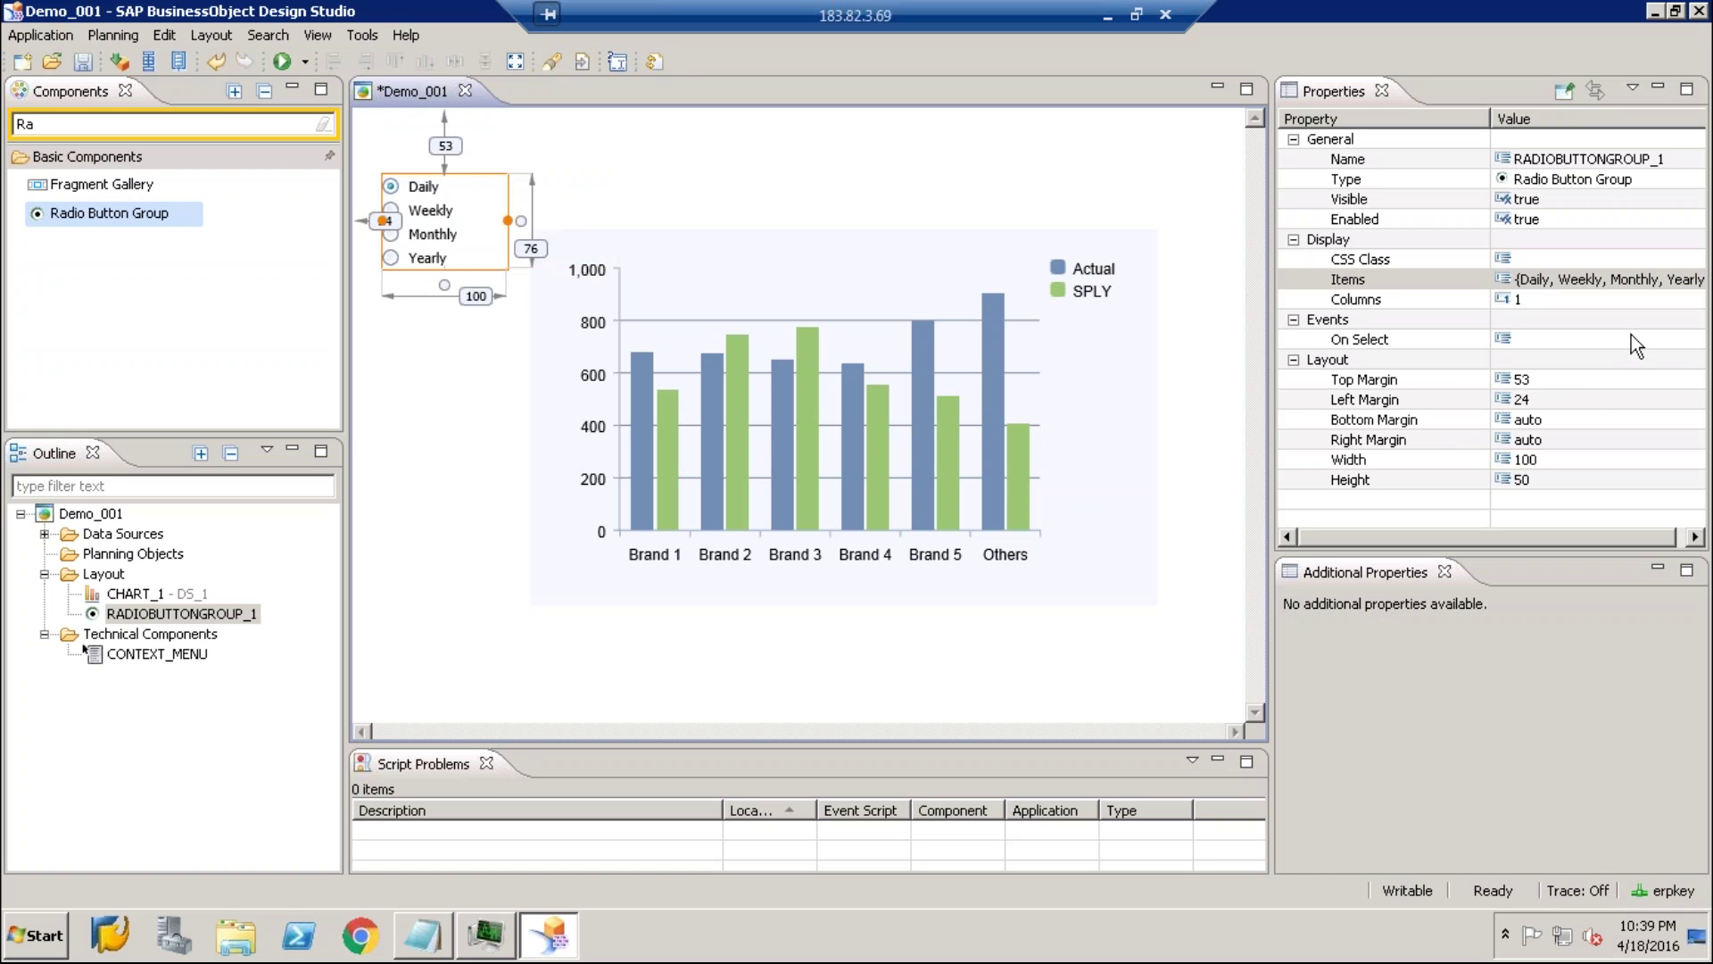
# Start the radio button group's On Select script with the condition if(RADIOBUTTONGROUP_1.getSelectedValue()=="Daily")
pyautogui.click(1688, 340)
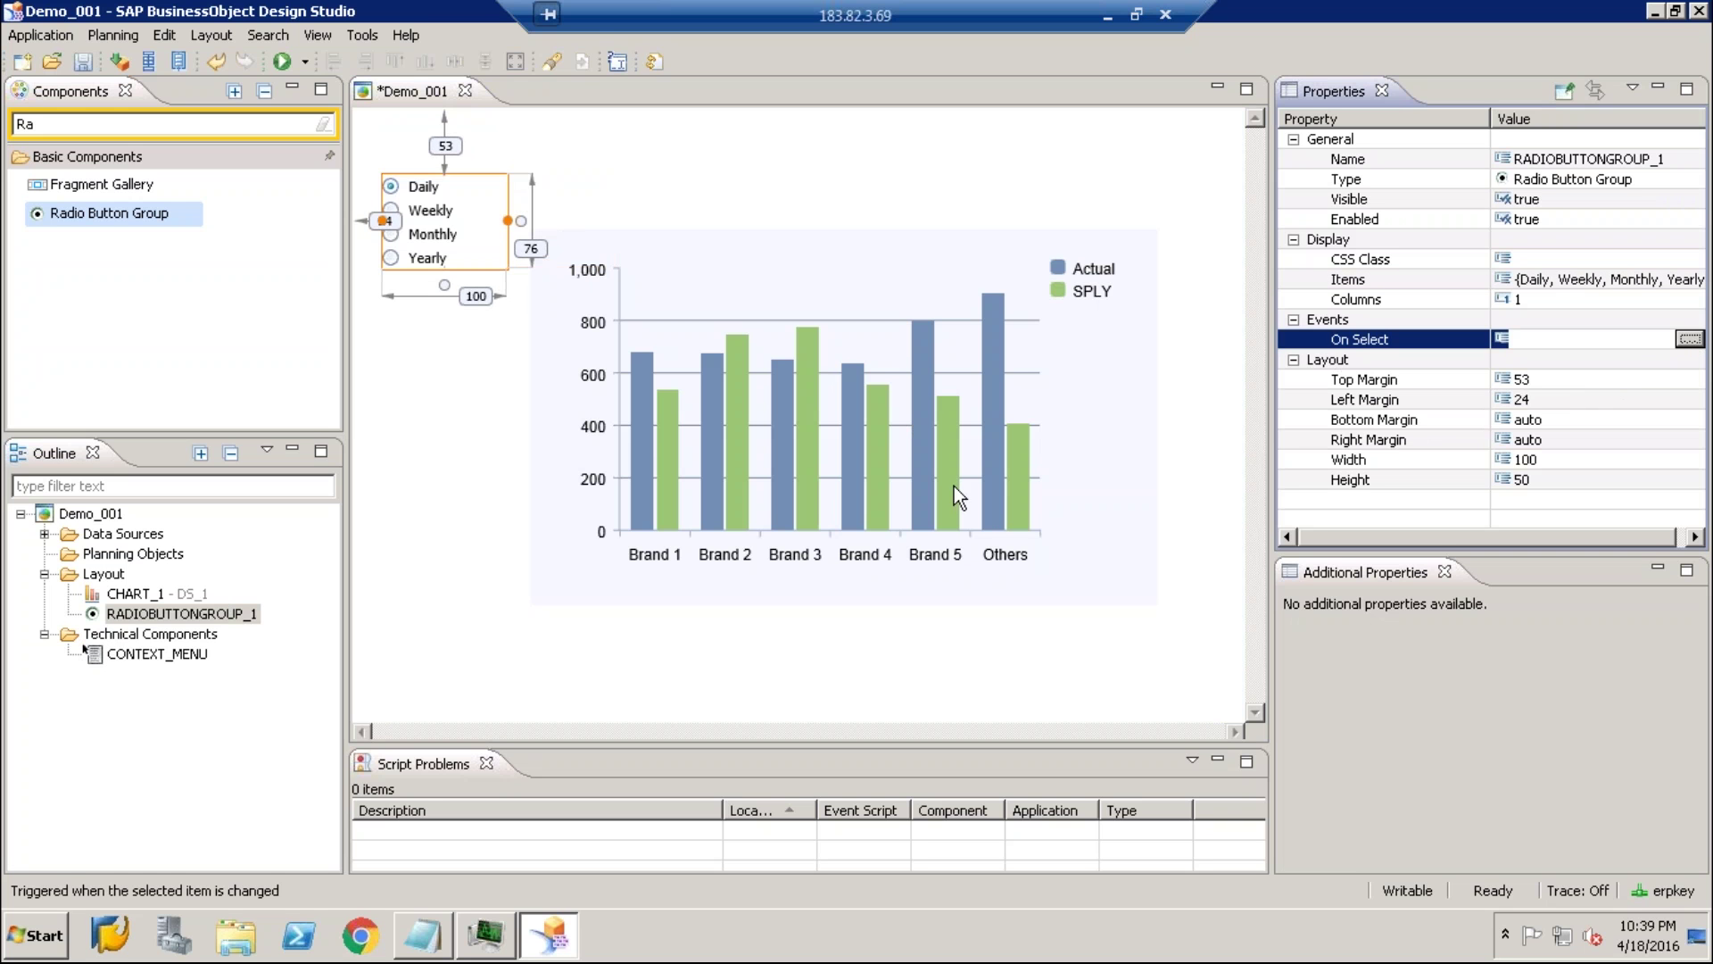
pyautogui.click(1689, 340)
pyautogui.click(1690, 340)
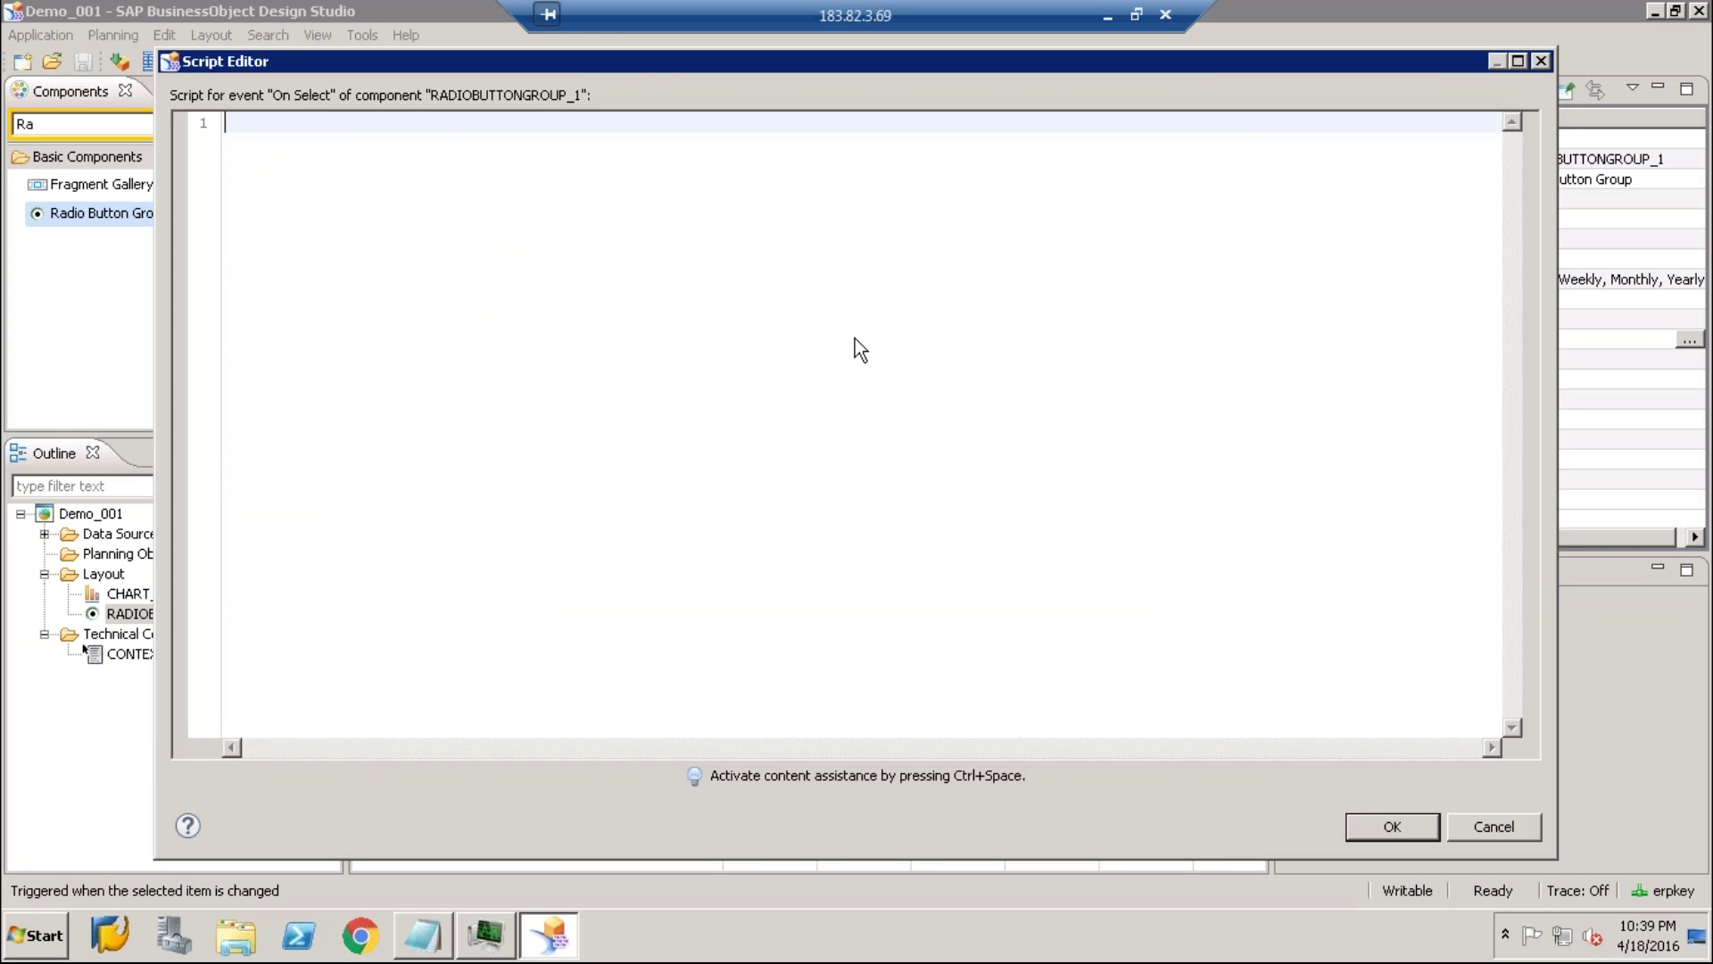
pyautogui.write('if (')
pyautogui.hotkey('ctrl', 'space')
pyautogui.write('R')
pyautogui.press('Return')
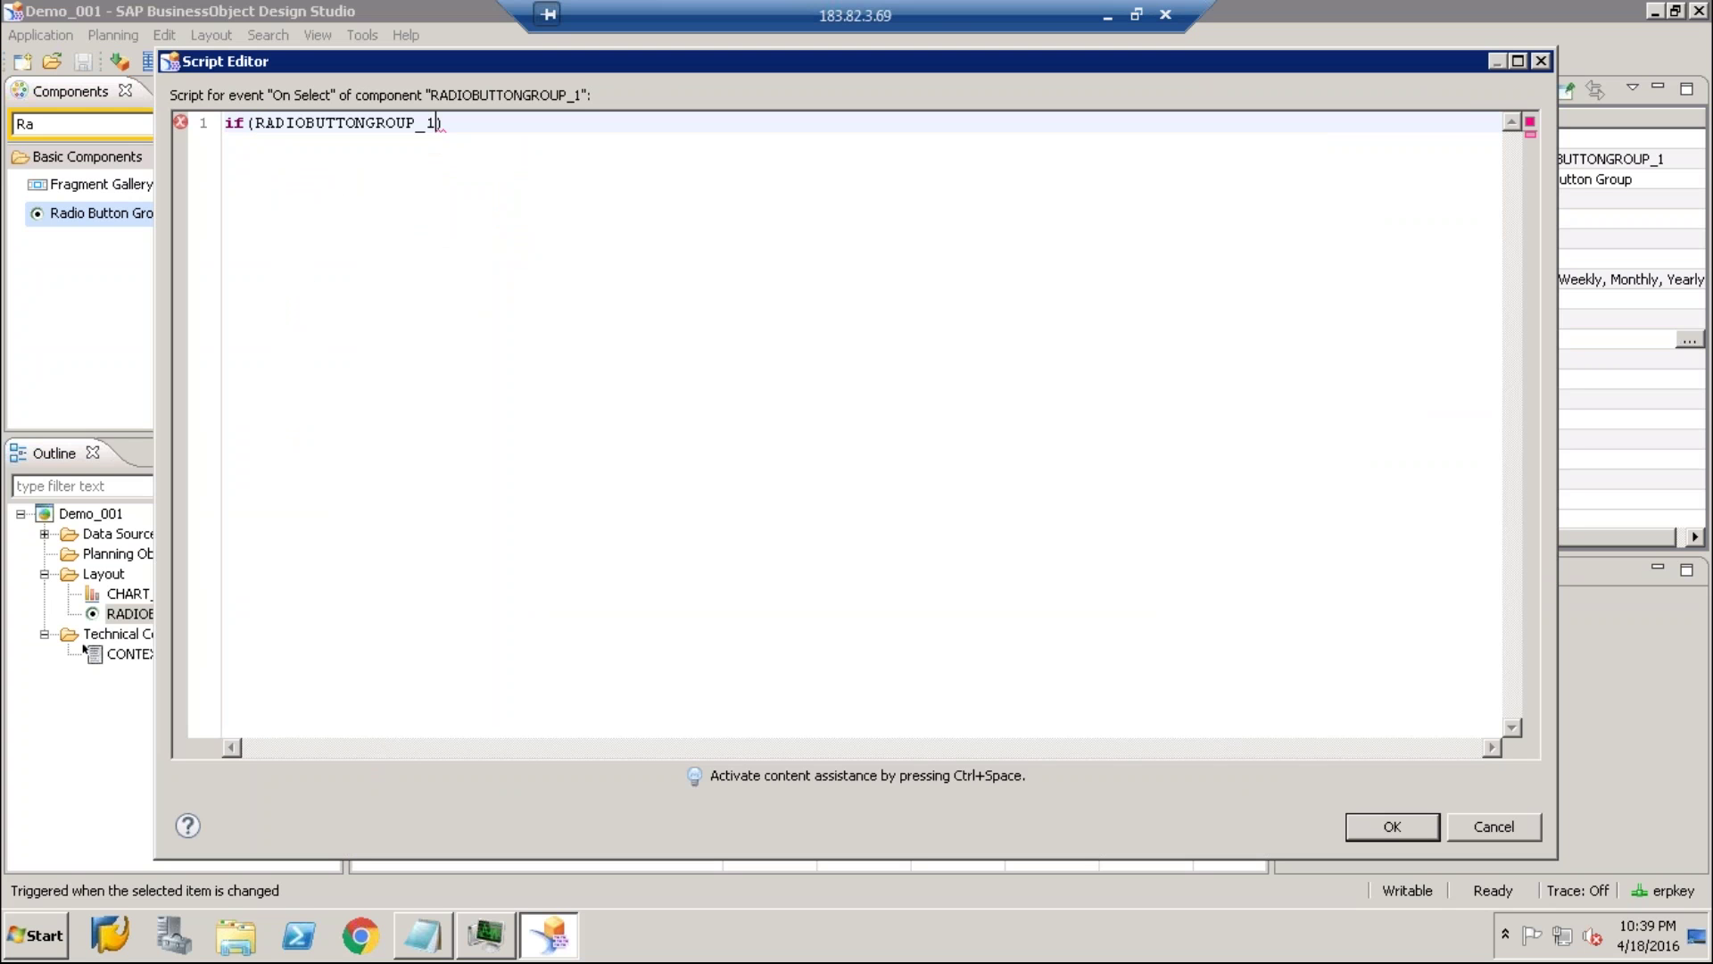
pyautogui.write('.getSe')
pyautogui.hotkey('ctrl', 'space')
pyautogui.press('Down')
pyautogui.press('Return')
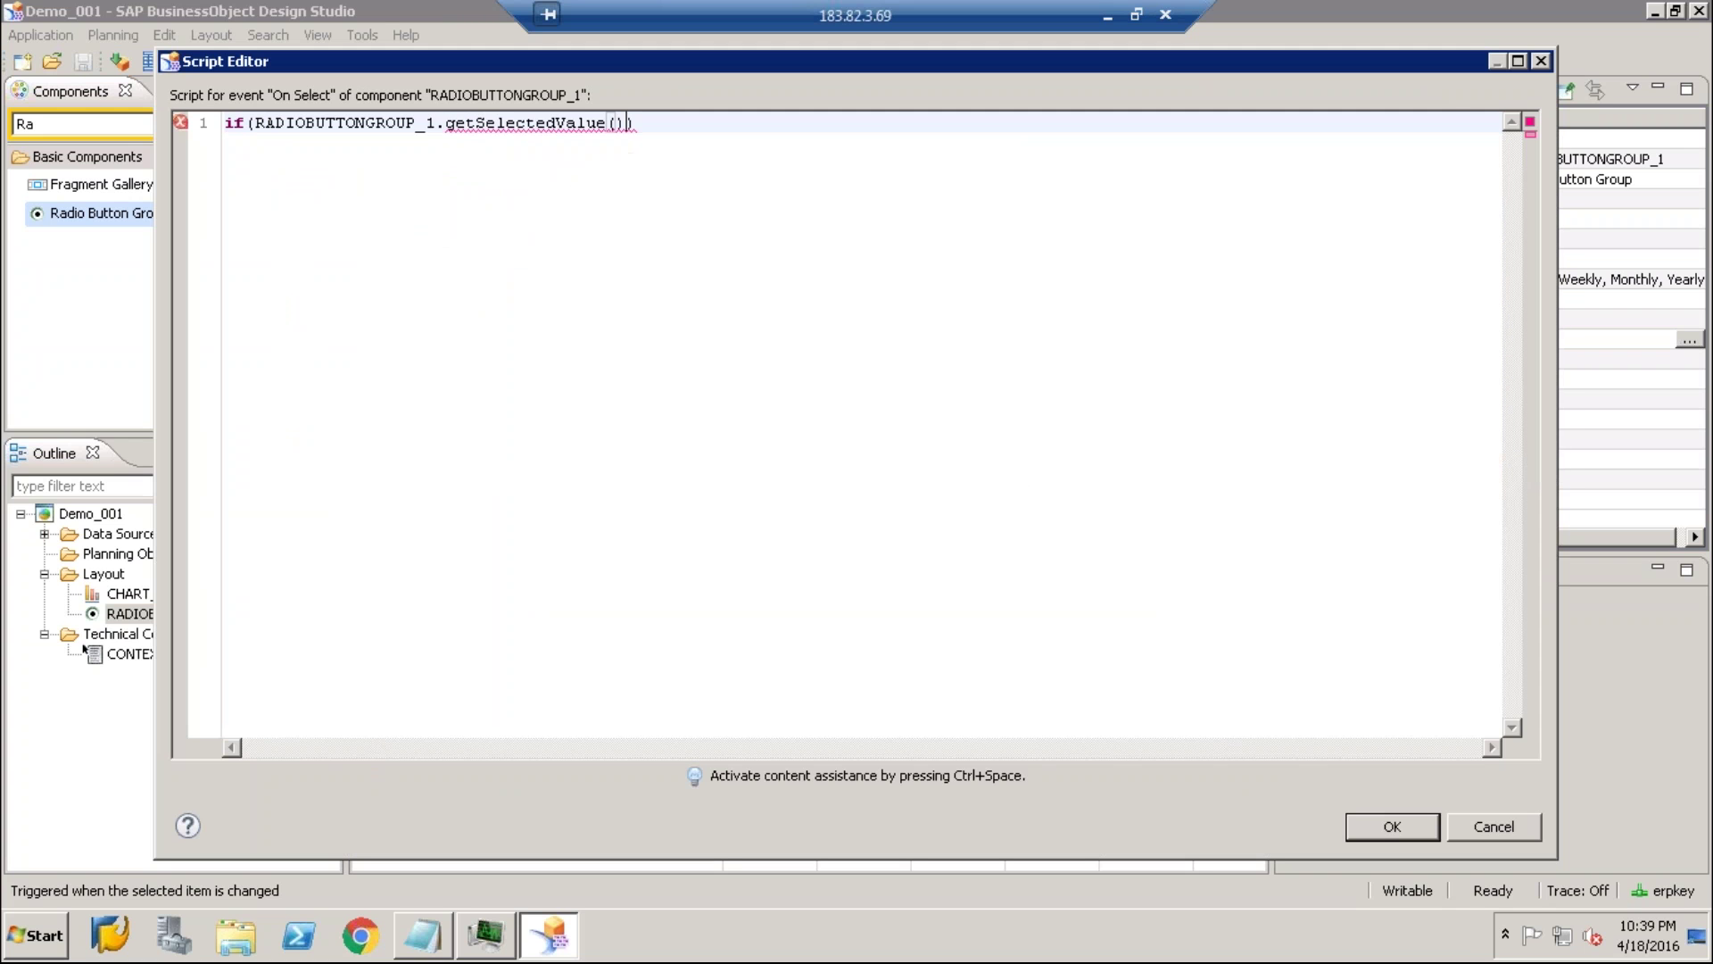
pyautogui.write('=="Daily')
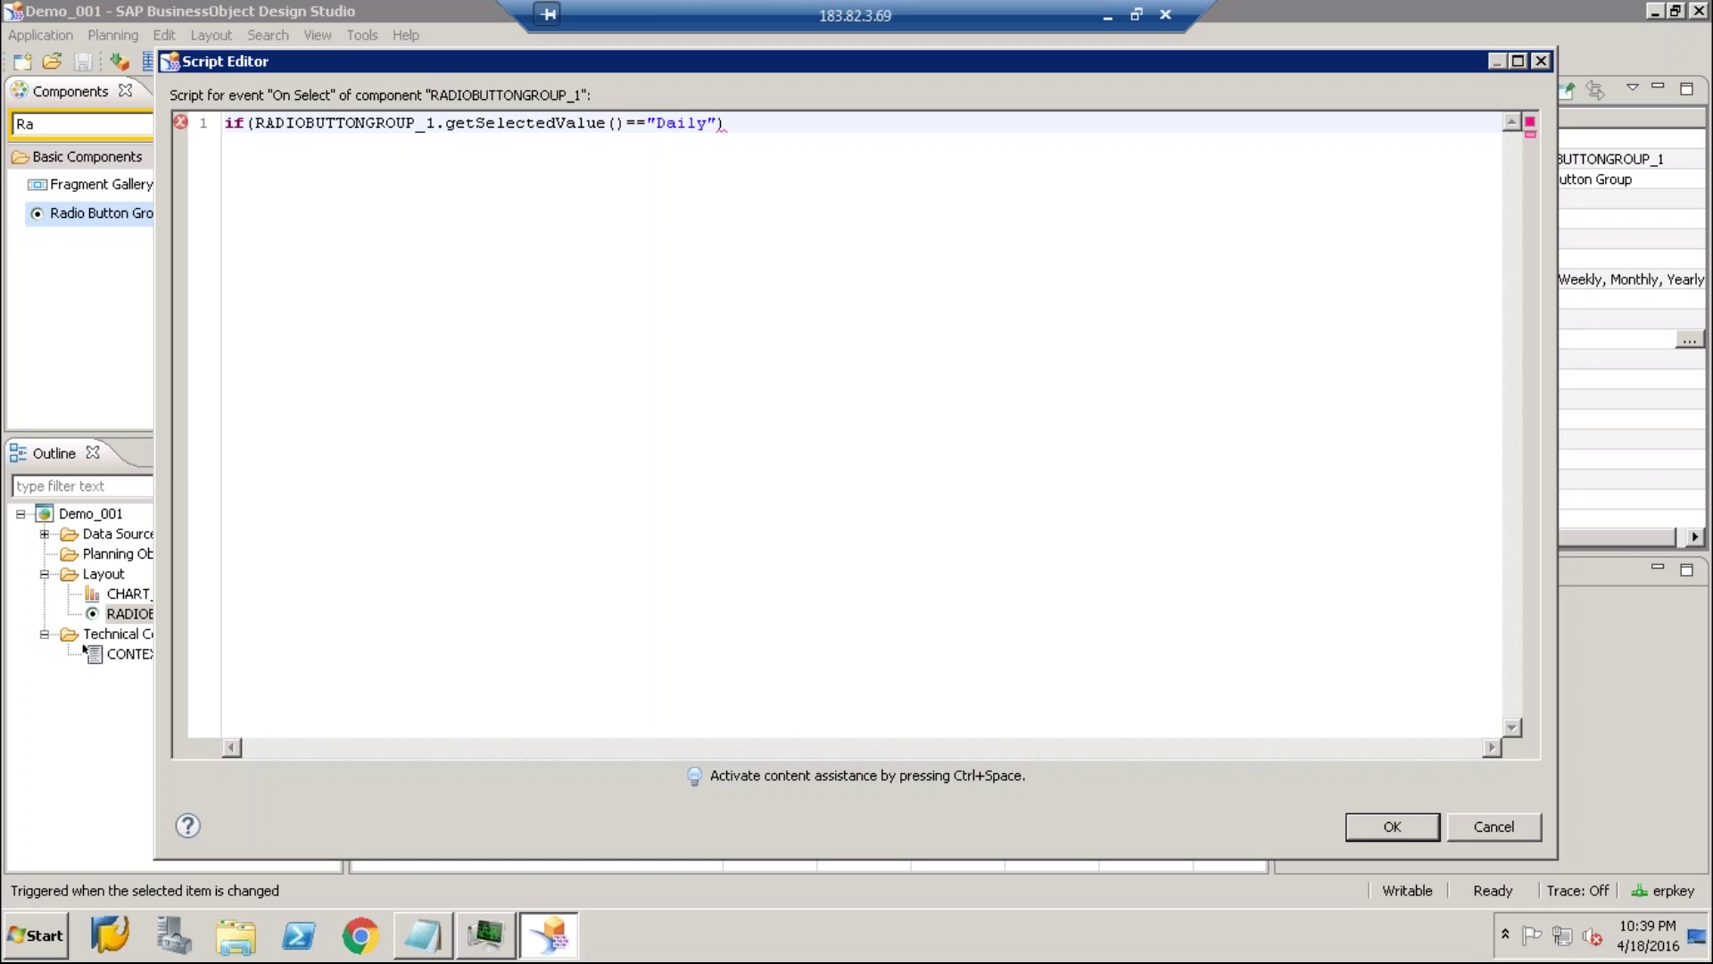
# Add an empty braced block under the Daily condition and save the On Select script
pyautogui.press('End')
pyautogui.press('Return')
pyautogui.write('{')
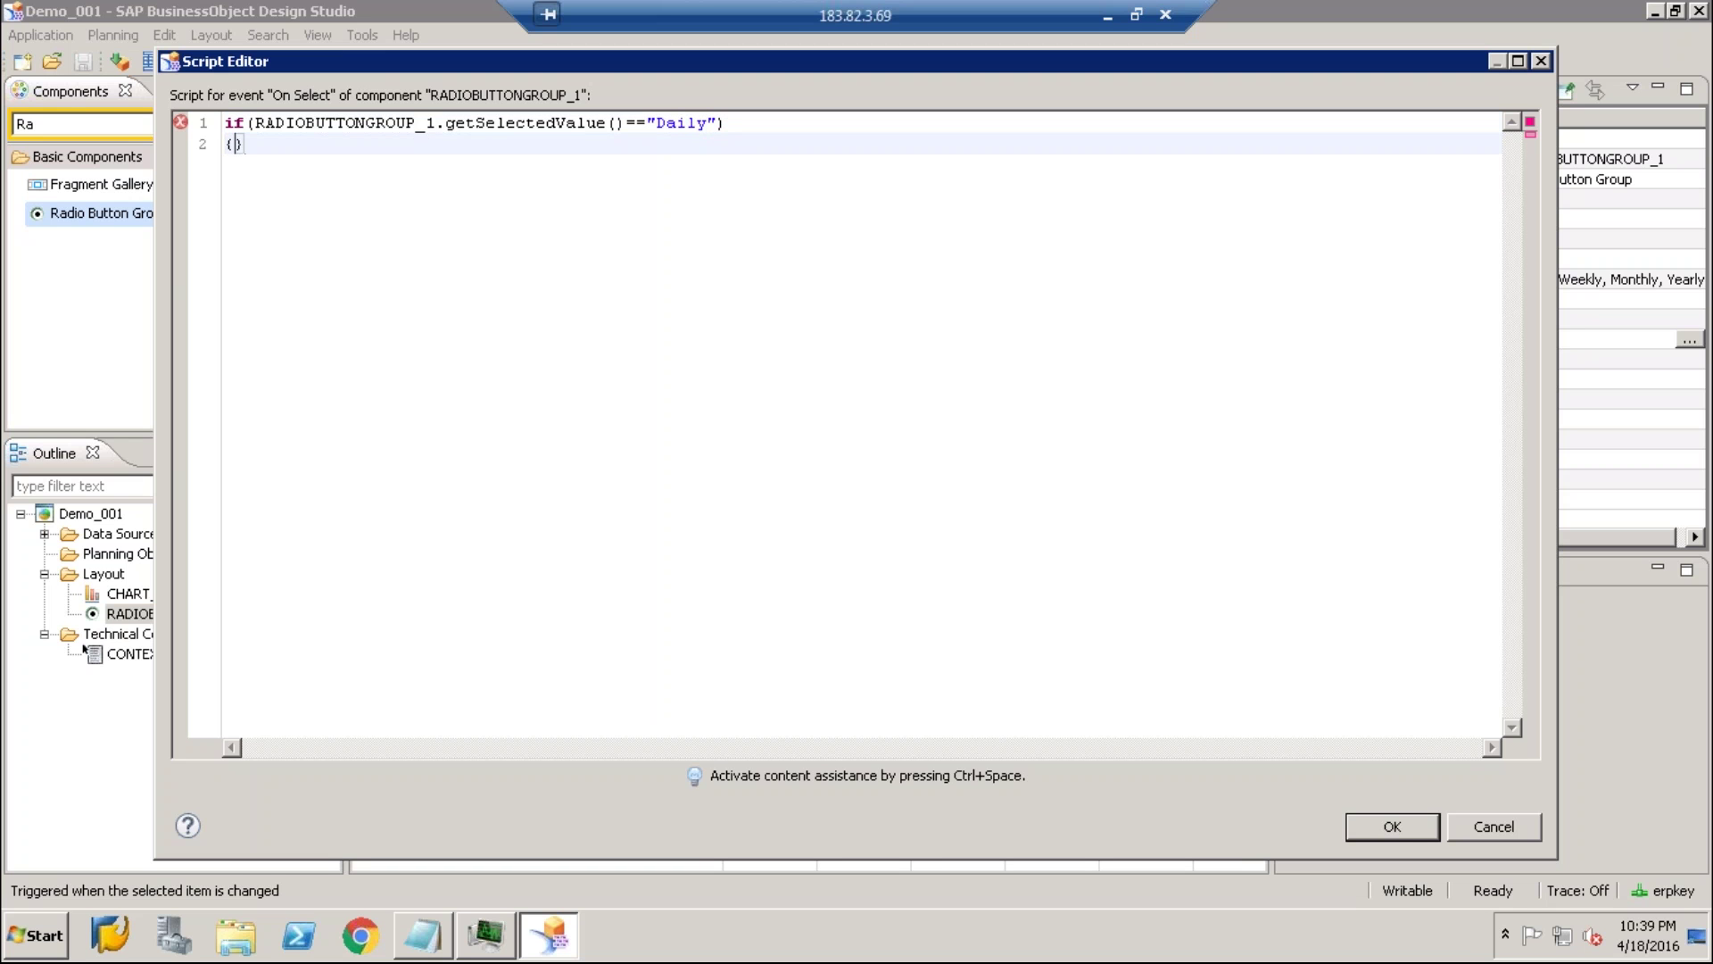
pyautogui.press('Return')
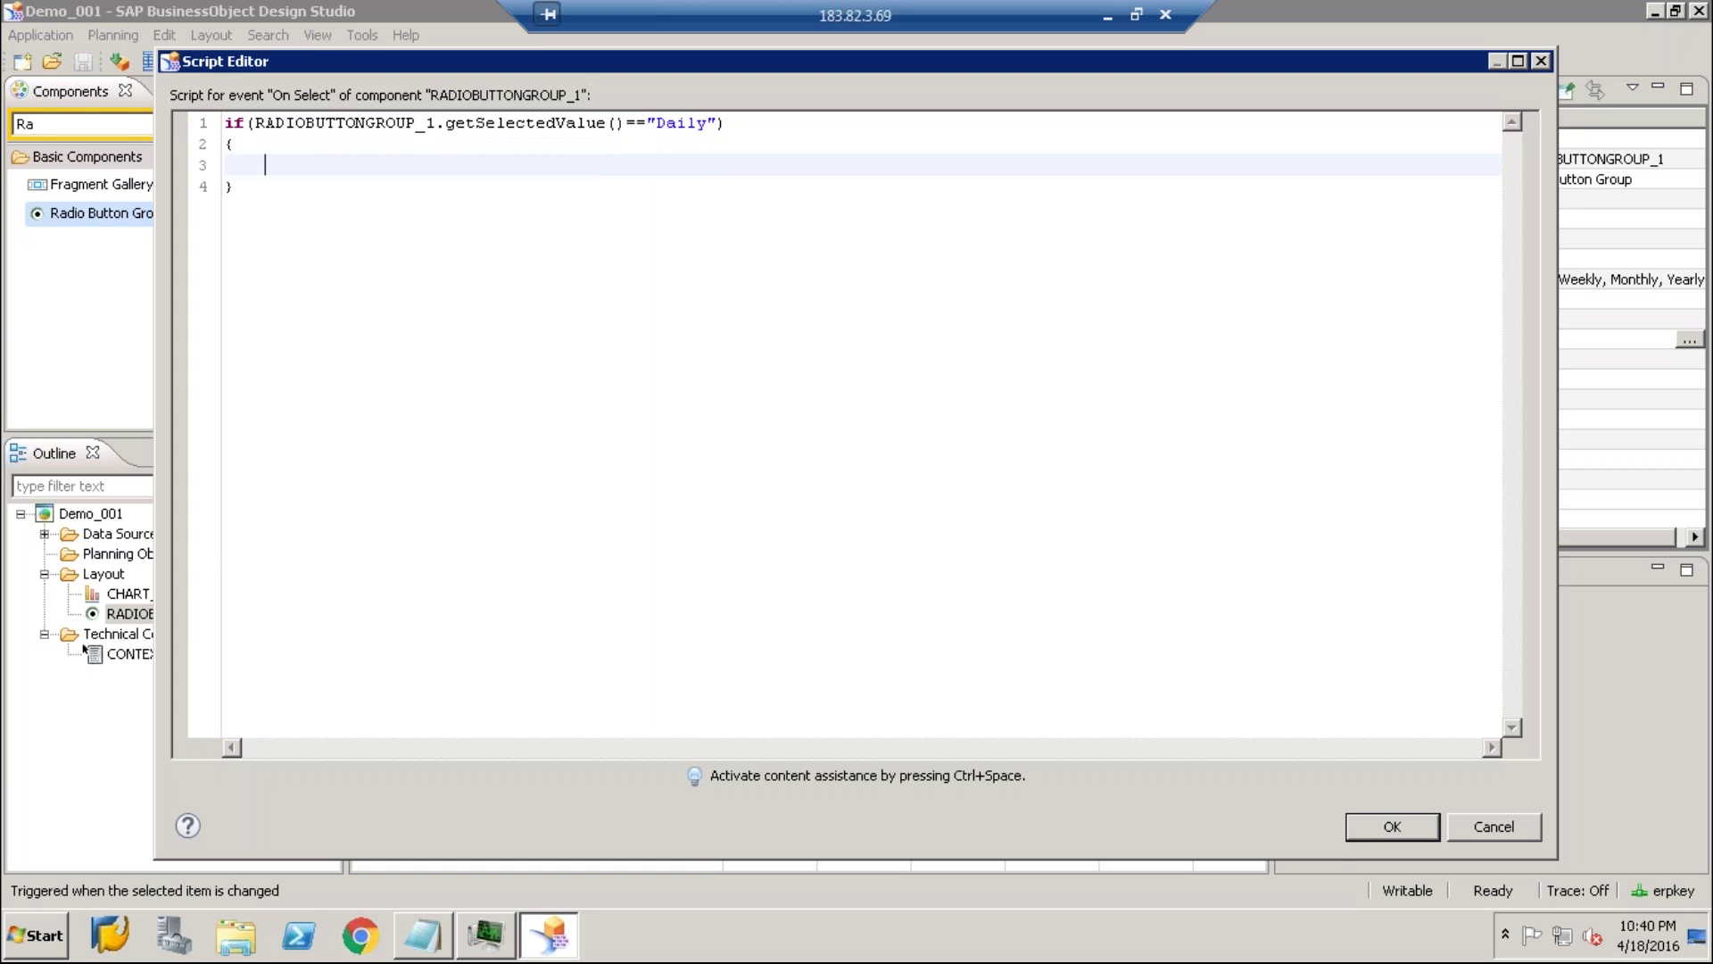
pyautogui.click(1362, 826)
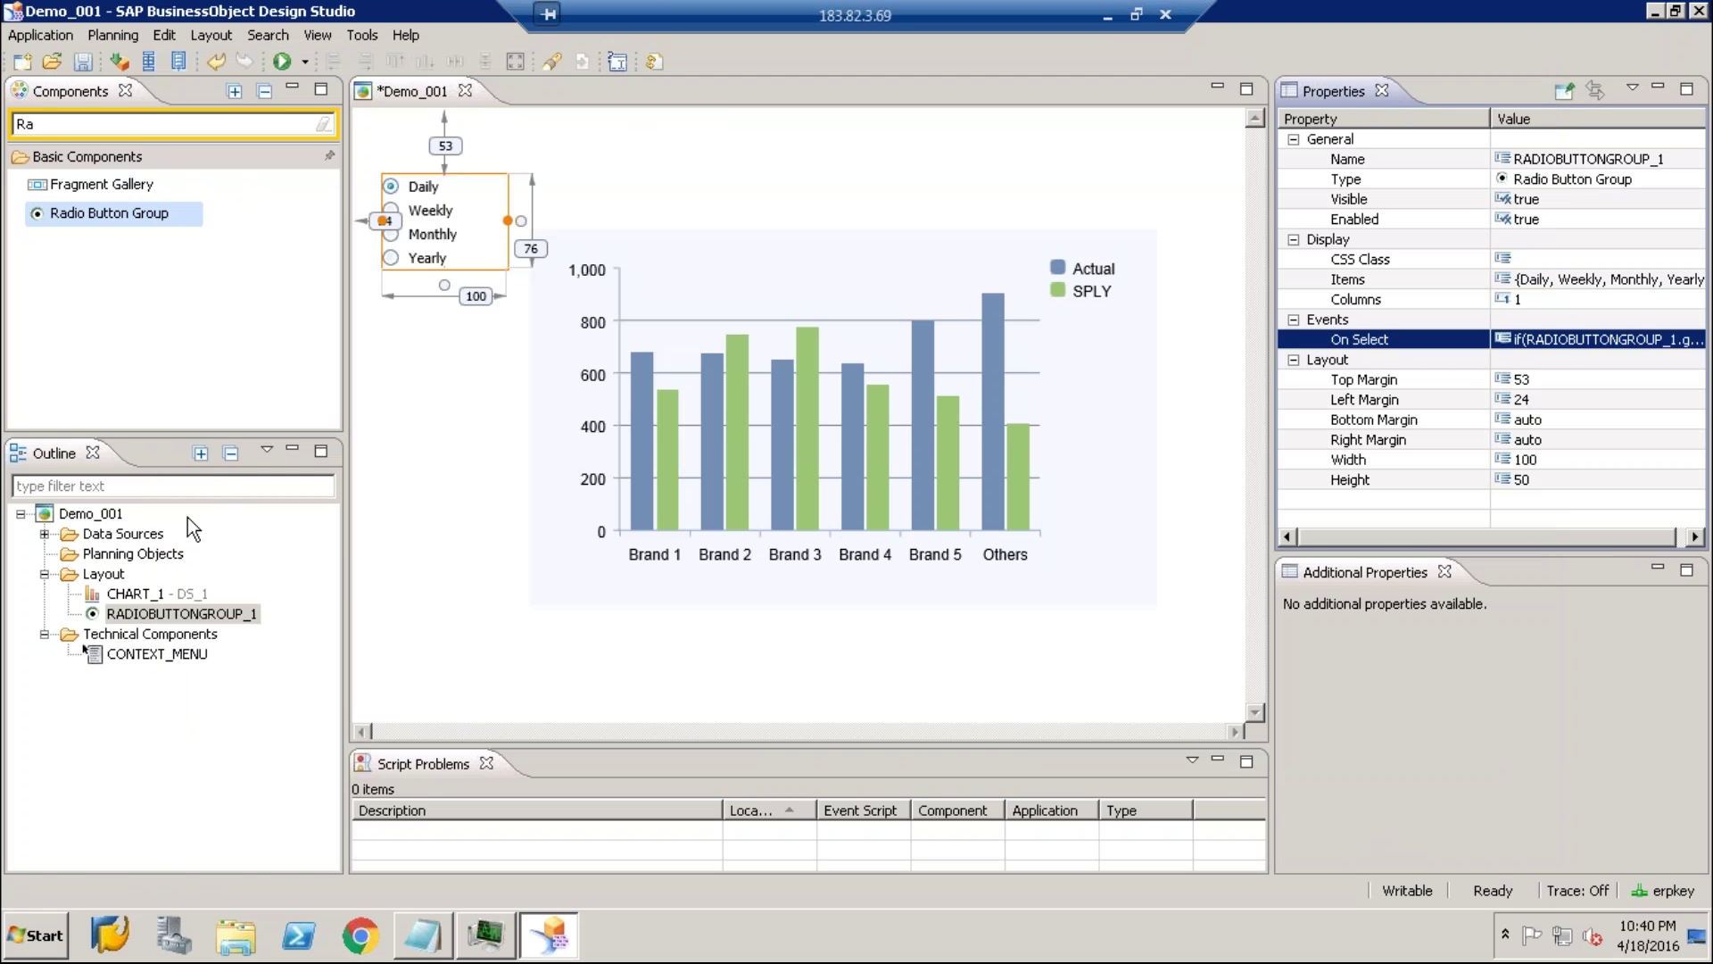
# Clear the component filter and examine the content assistance suggestions on a new line of the radio button group's On Select script
pyautogui.doubleClick(13, 125)
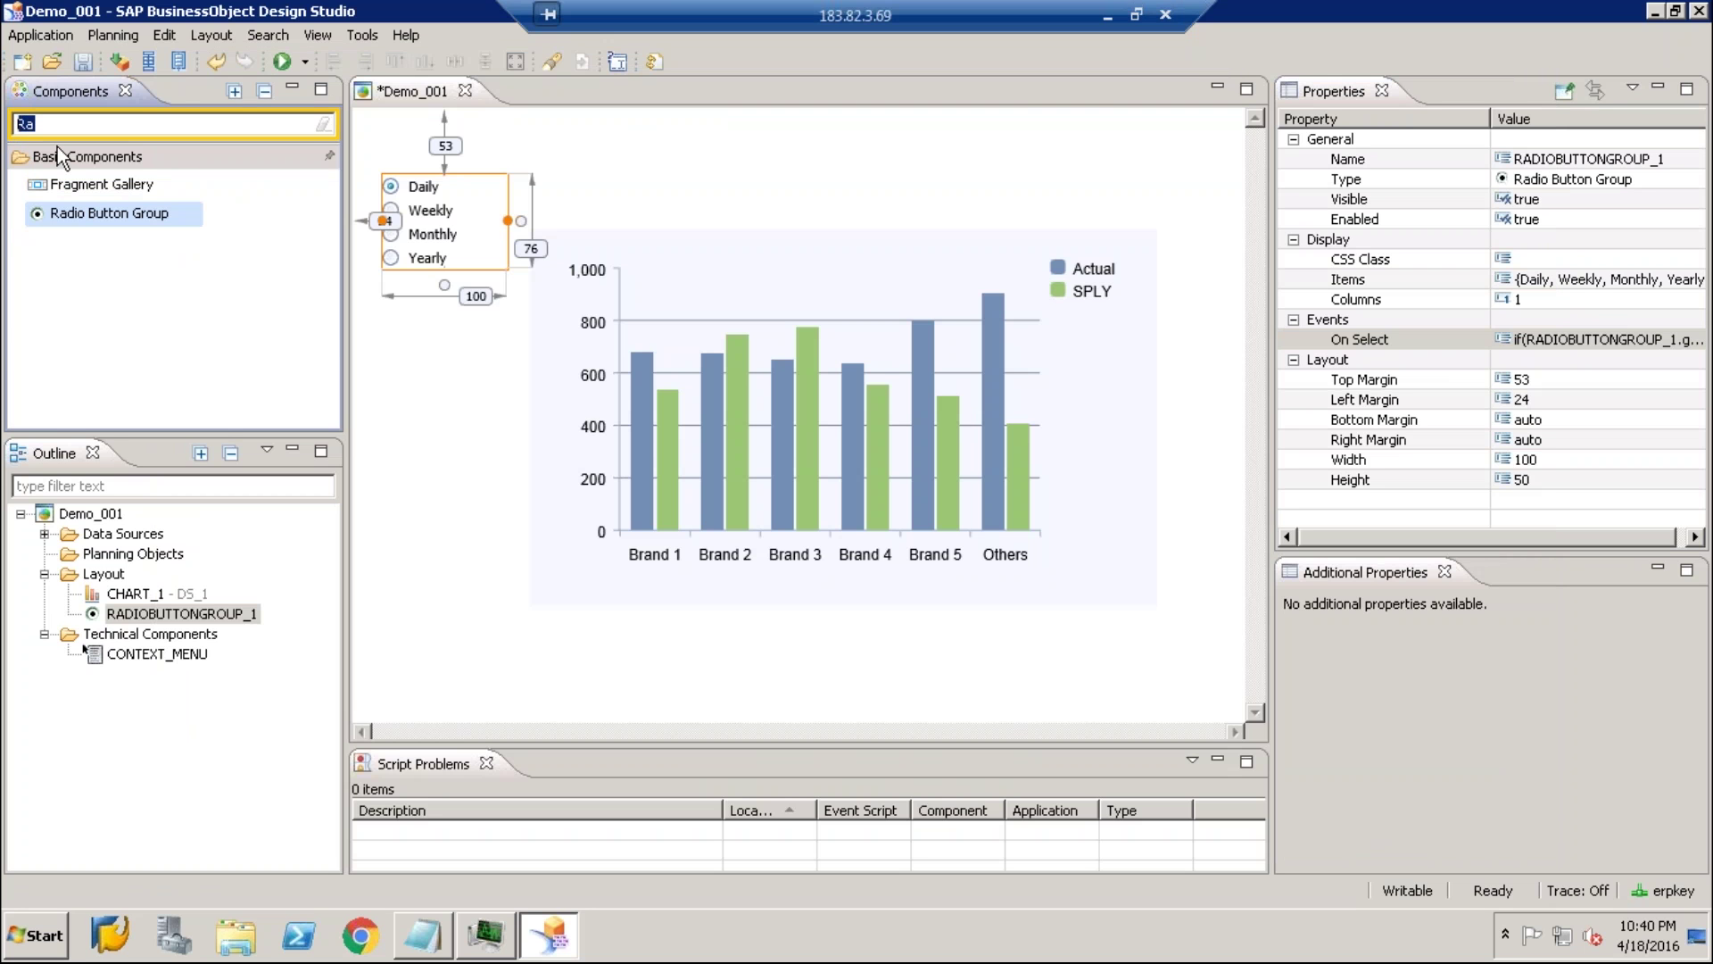
pyautogui.press('BackSpace')
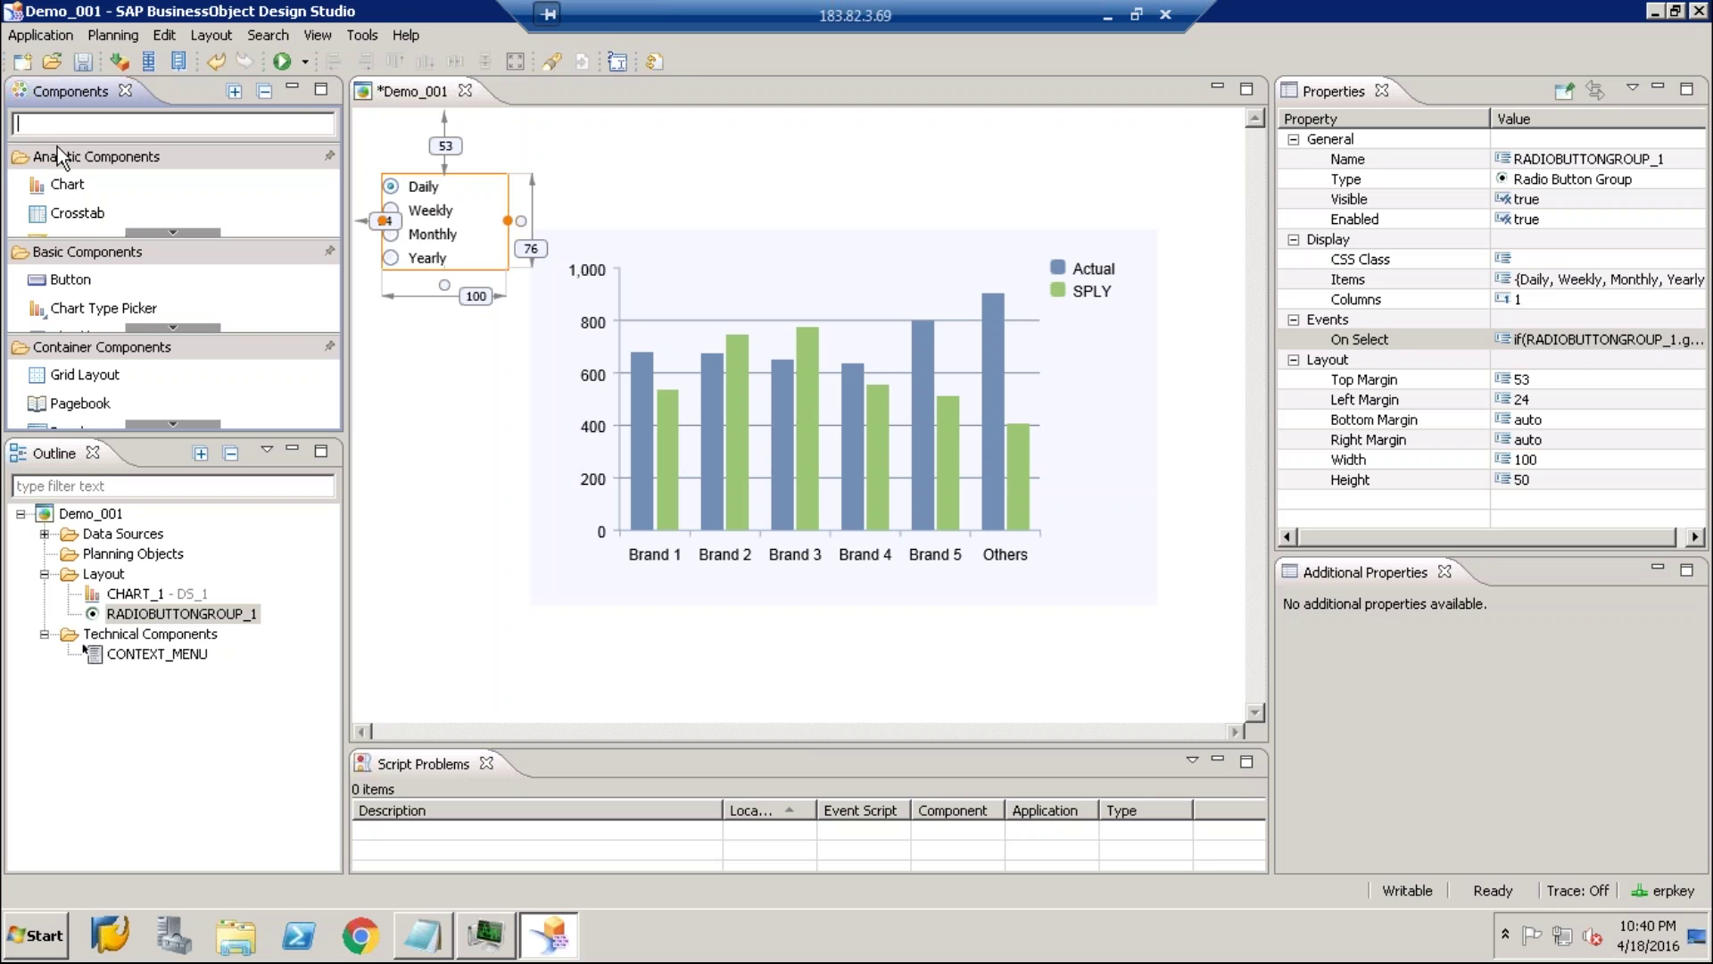
pyautogui.click(1690, 340)
pyautogui.click(1690, 340)
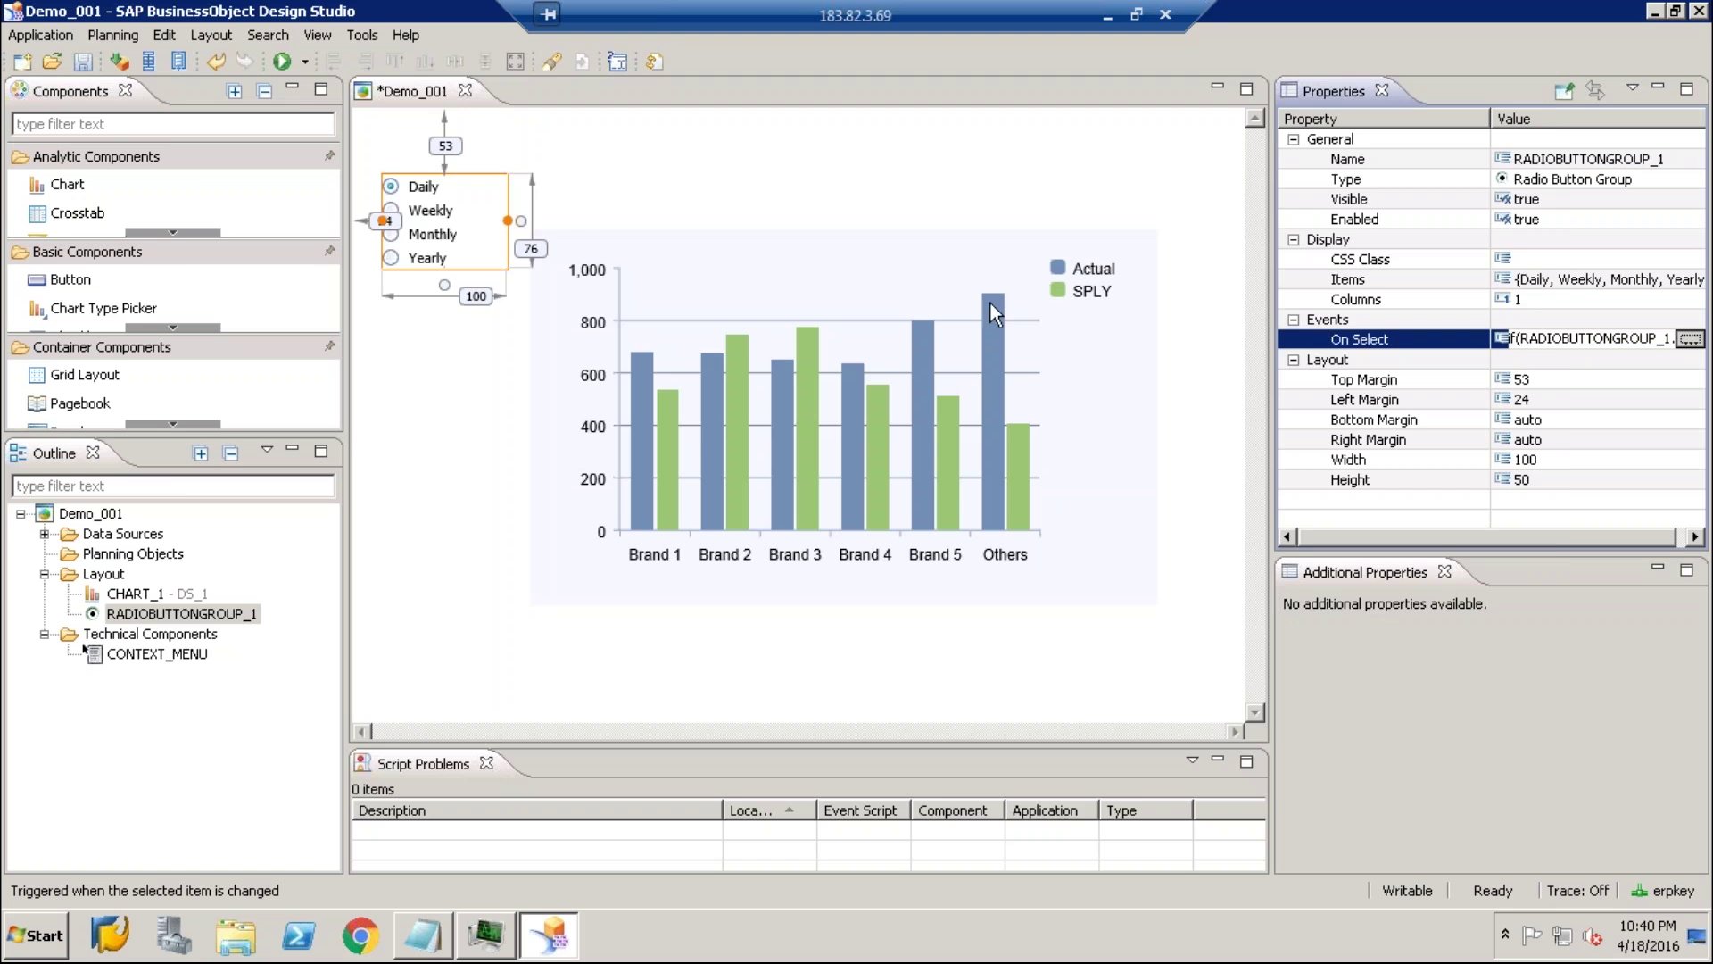
pyautogui.click(463, 232)
pyautogui.press('Return')
pyautogui.press('Return')
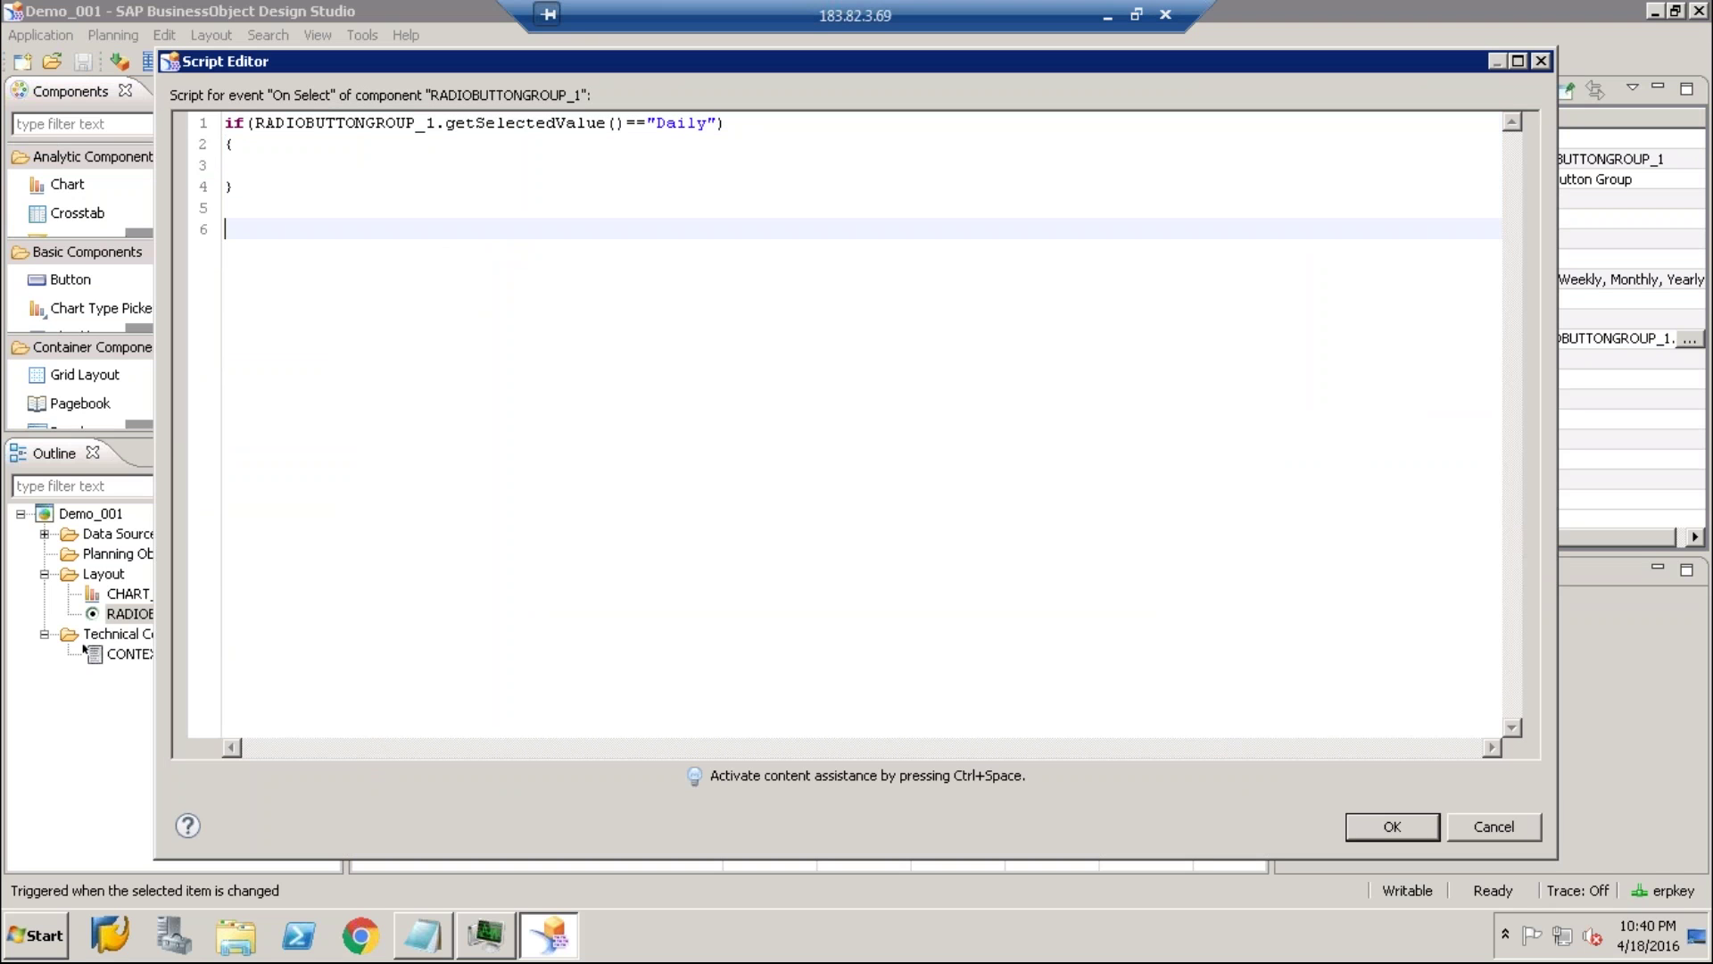
pyautogui.hotkey('ctrl', 'space')
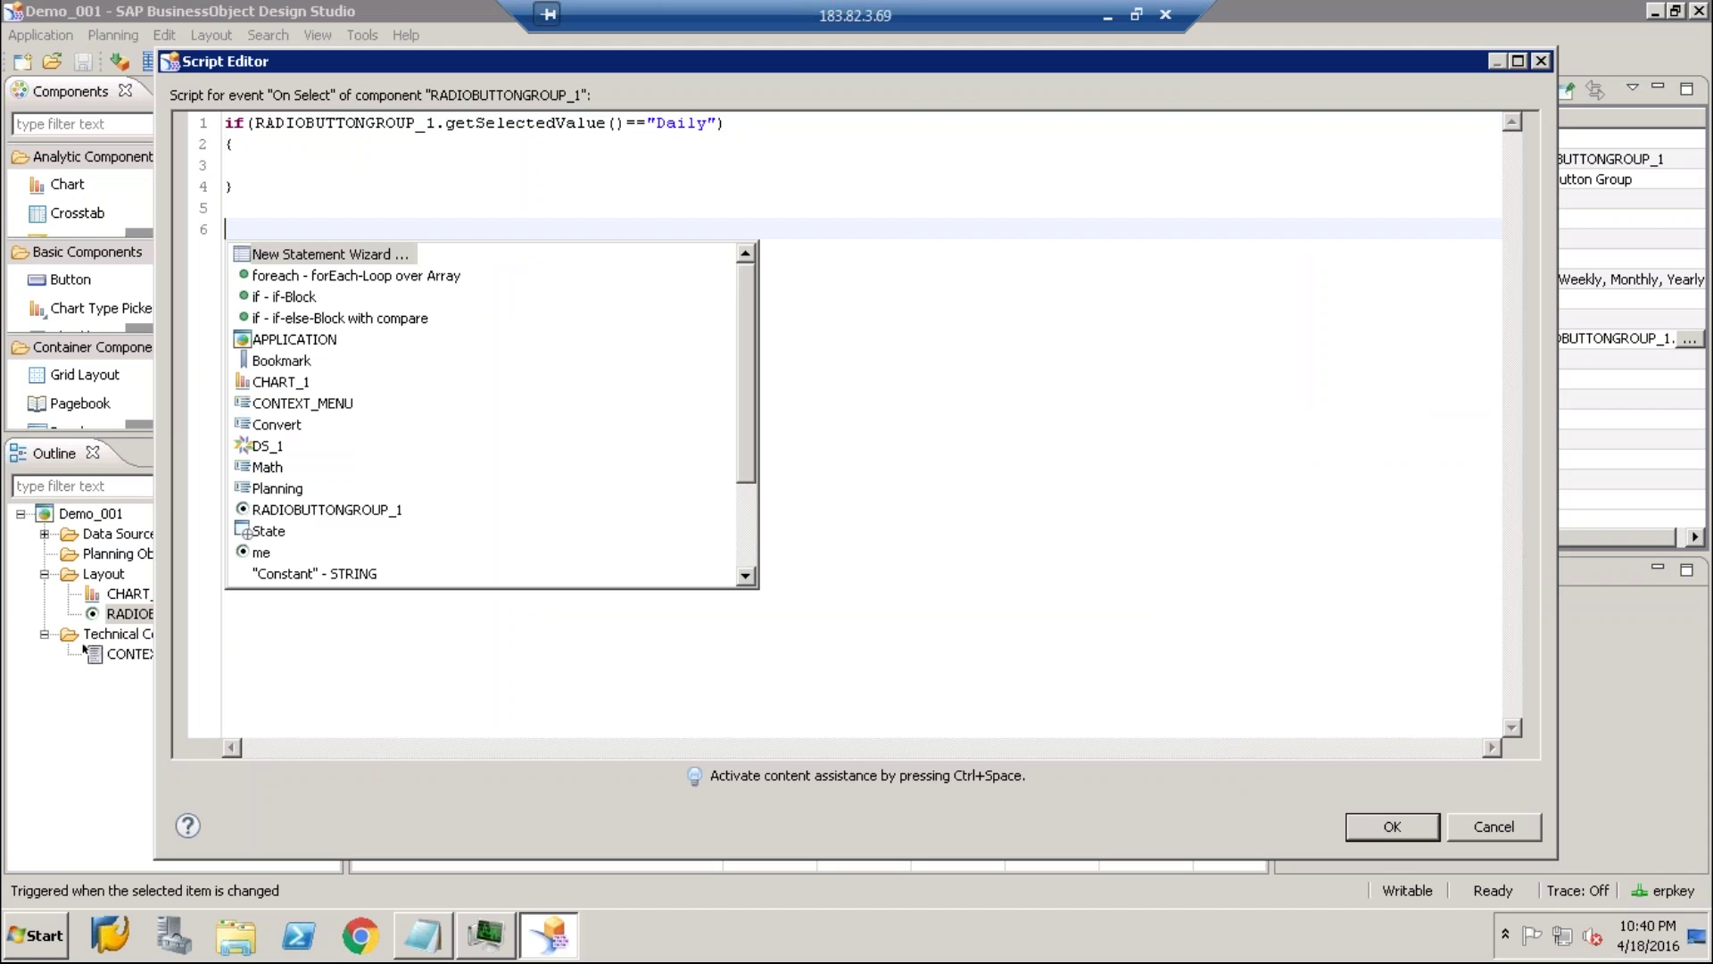
pyautogui.click(918, 432)
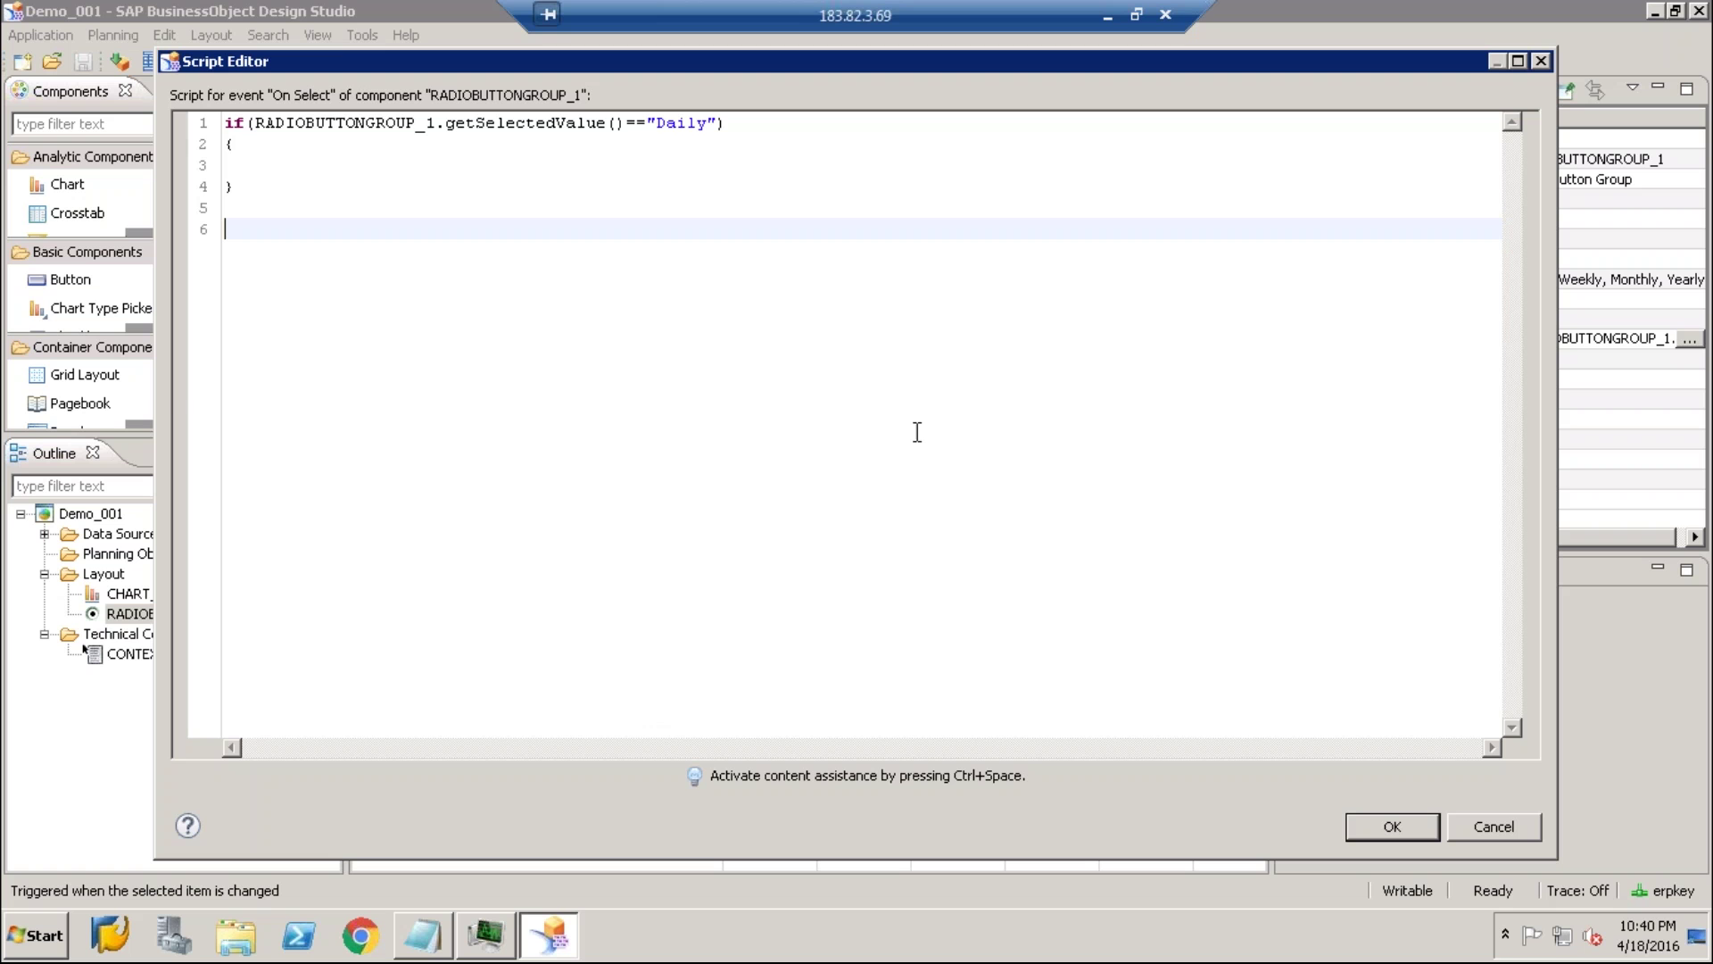
pyautogui.click(1393, 829)
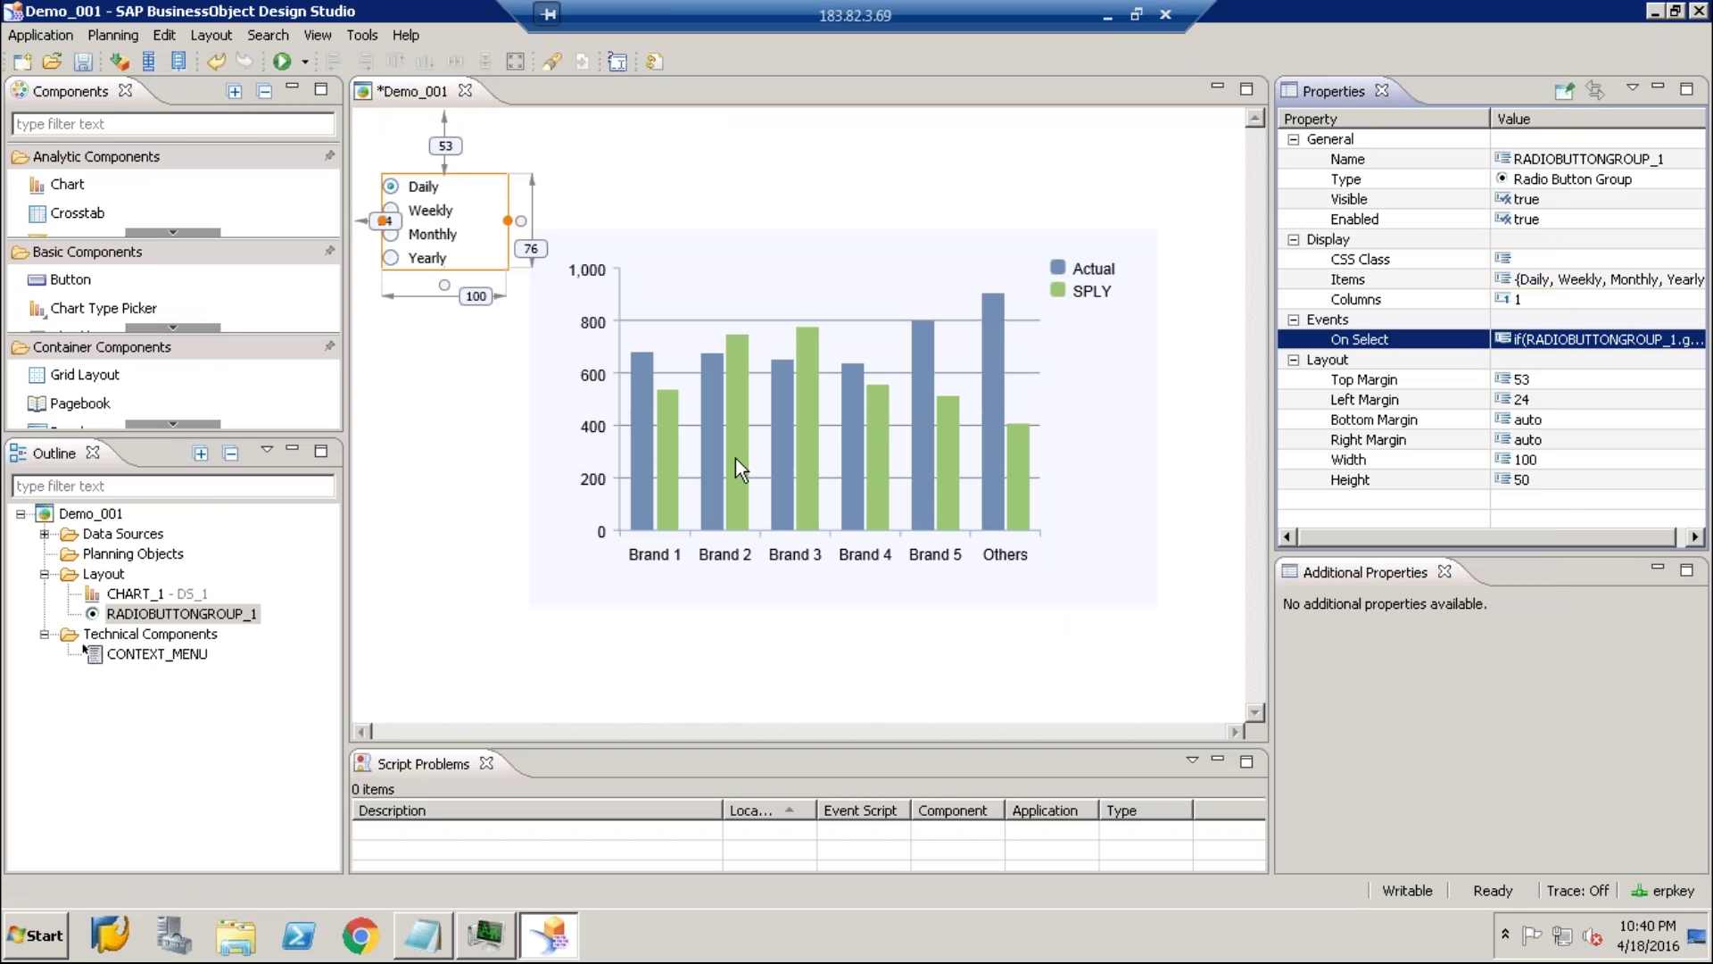
# Find the List Box component and place one below the radio button group, at about left margin 22 and top margin 215
pyautogui.click(110, 124)
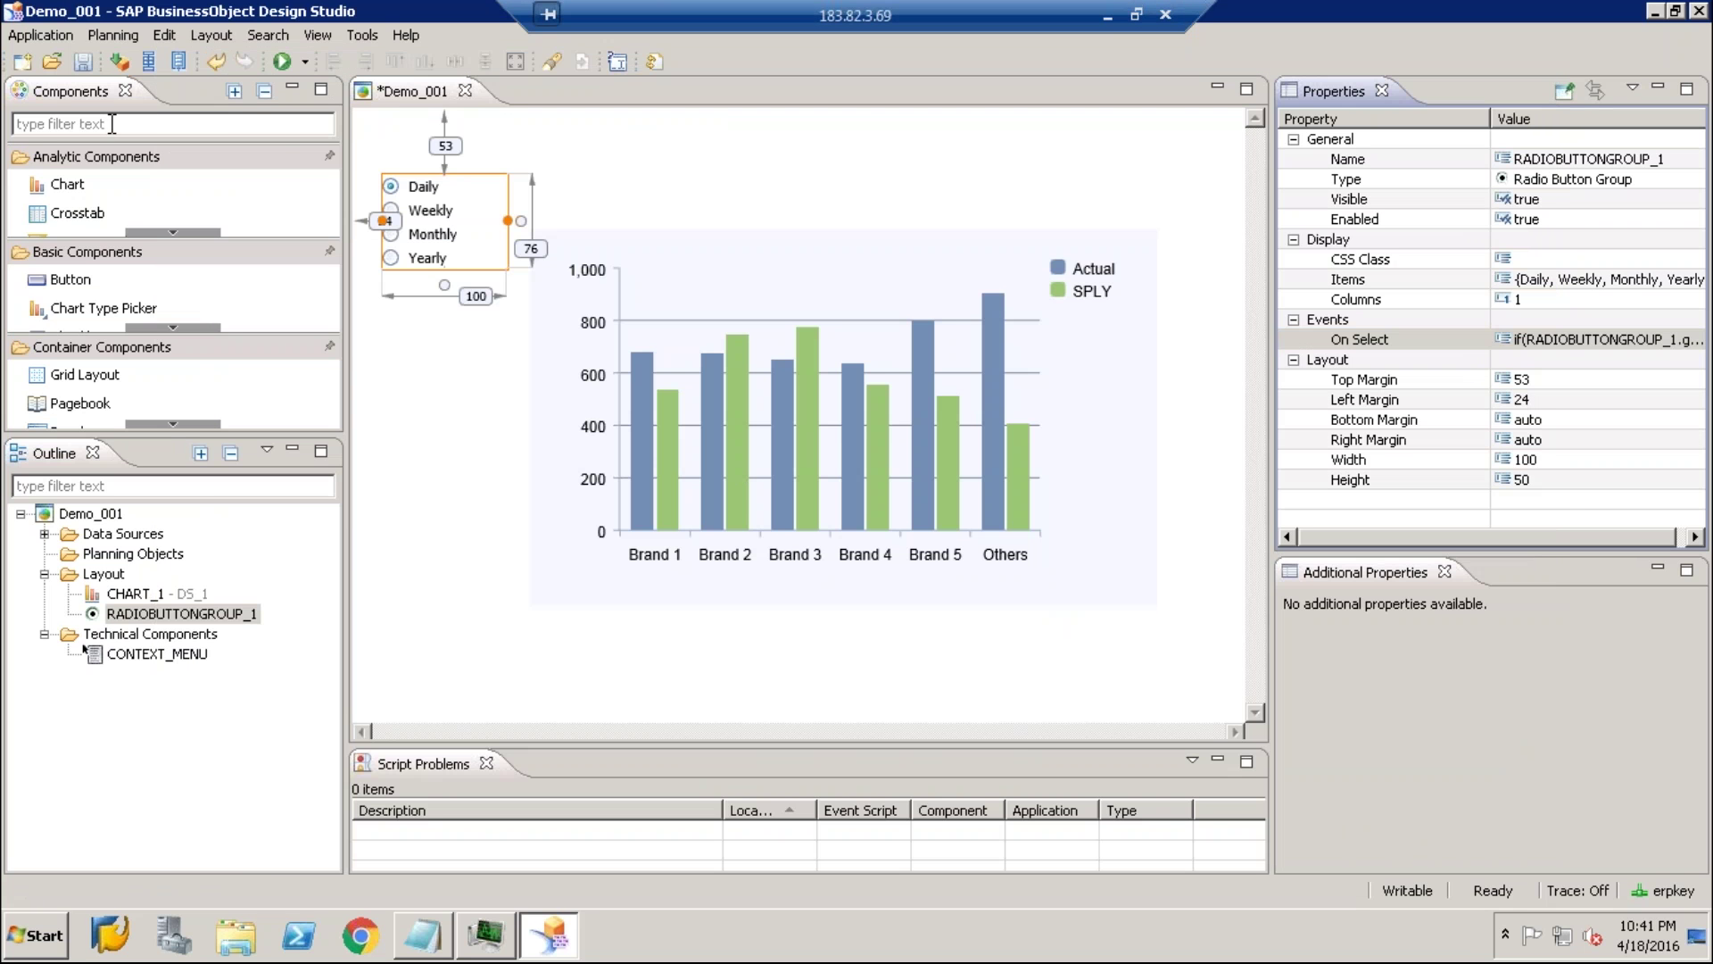
pyautogui.write('li')
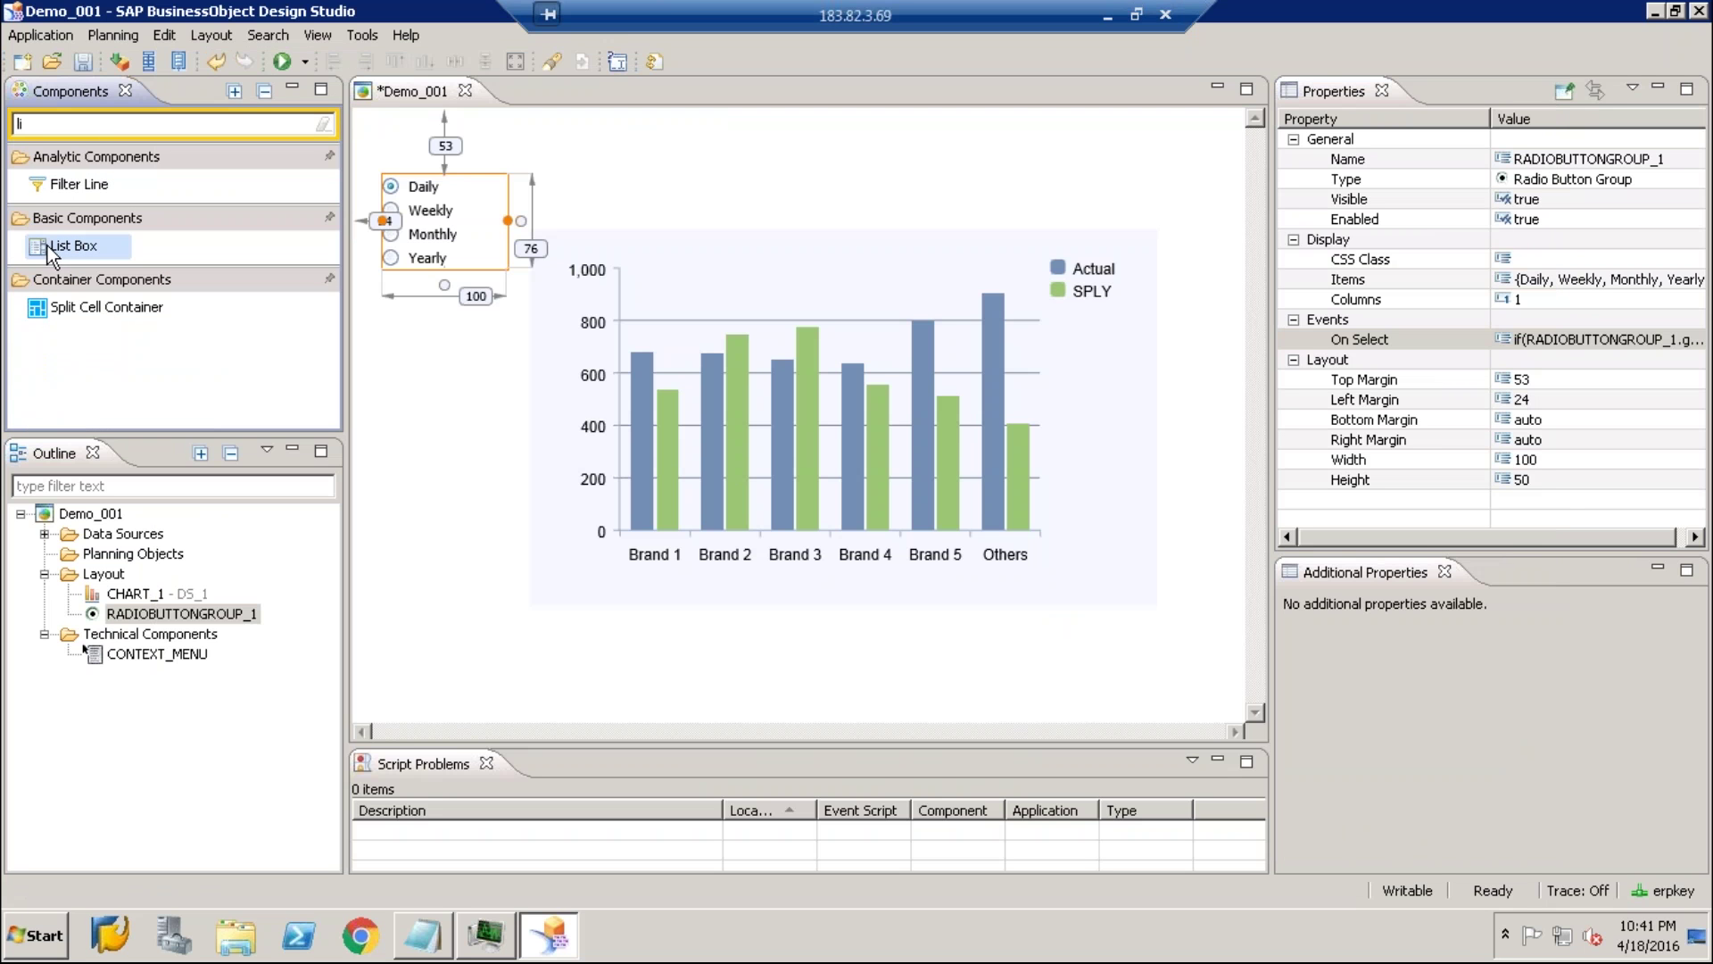
pyautogui.moveTo(46, 244); pyautogui.dragTo(435, 398)
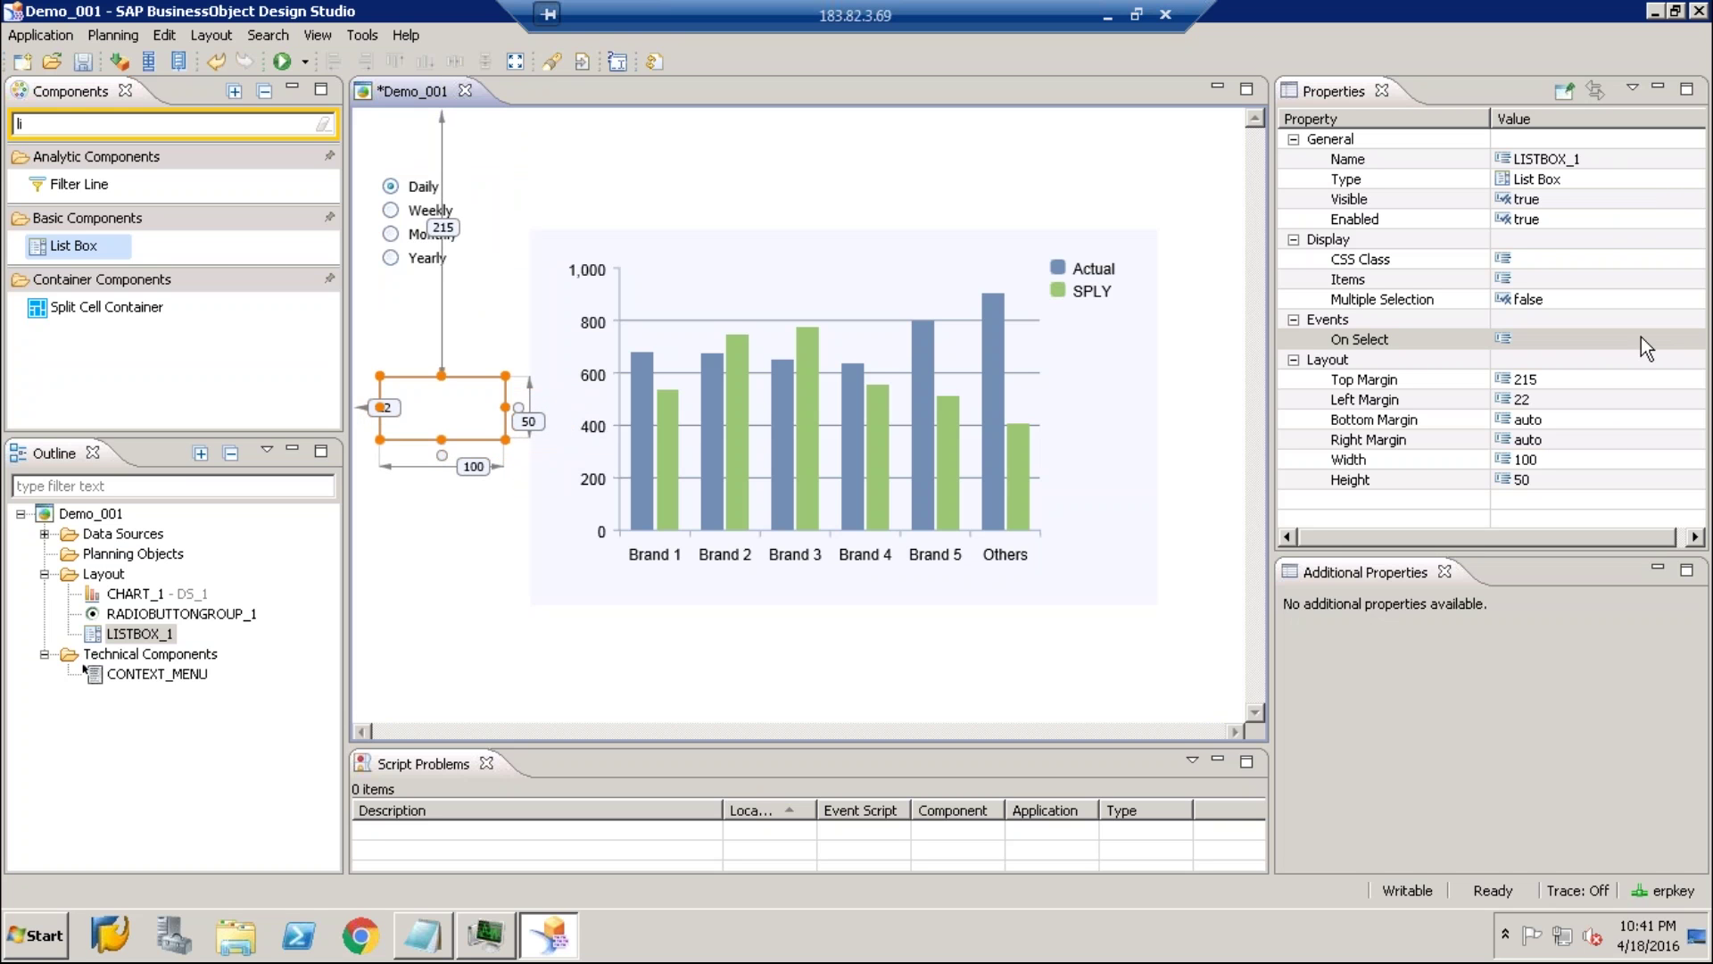
# Bind the list box's Items with a Dimension Members Binding and set its data source to DS_1
pyautogui.click(1392, 278)
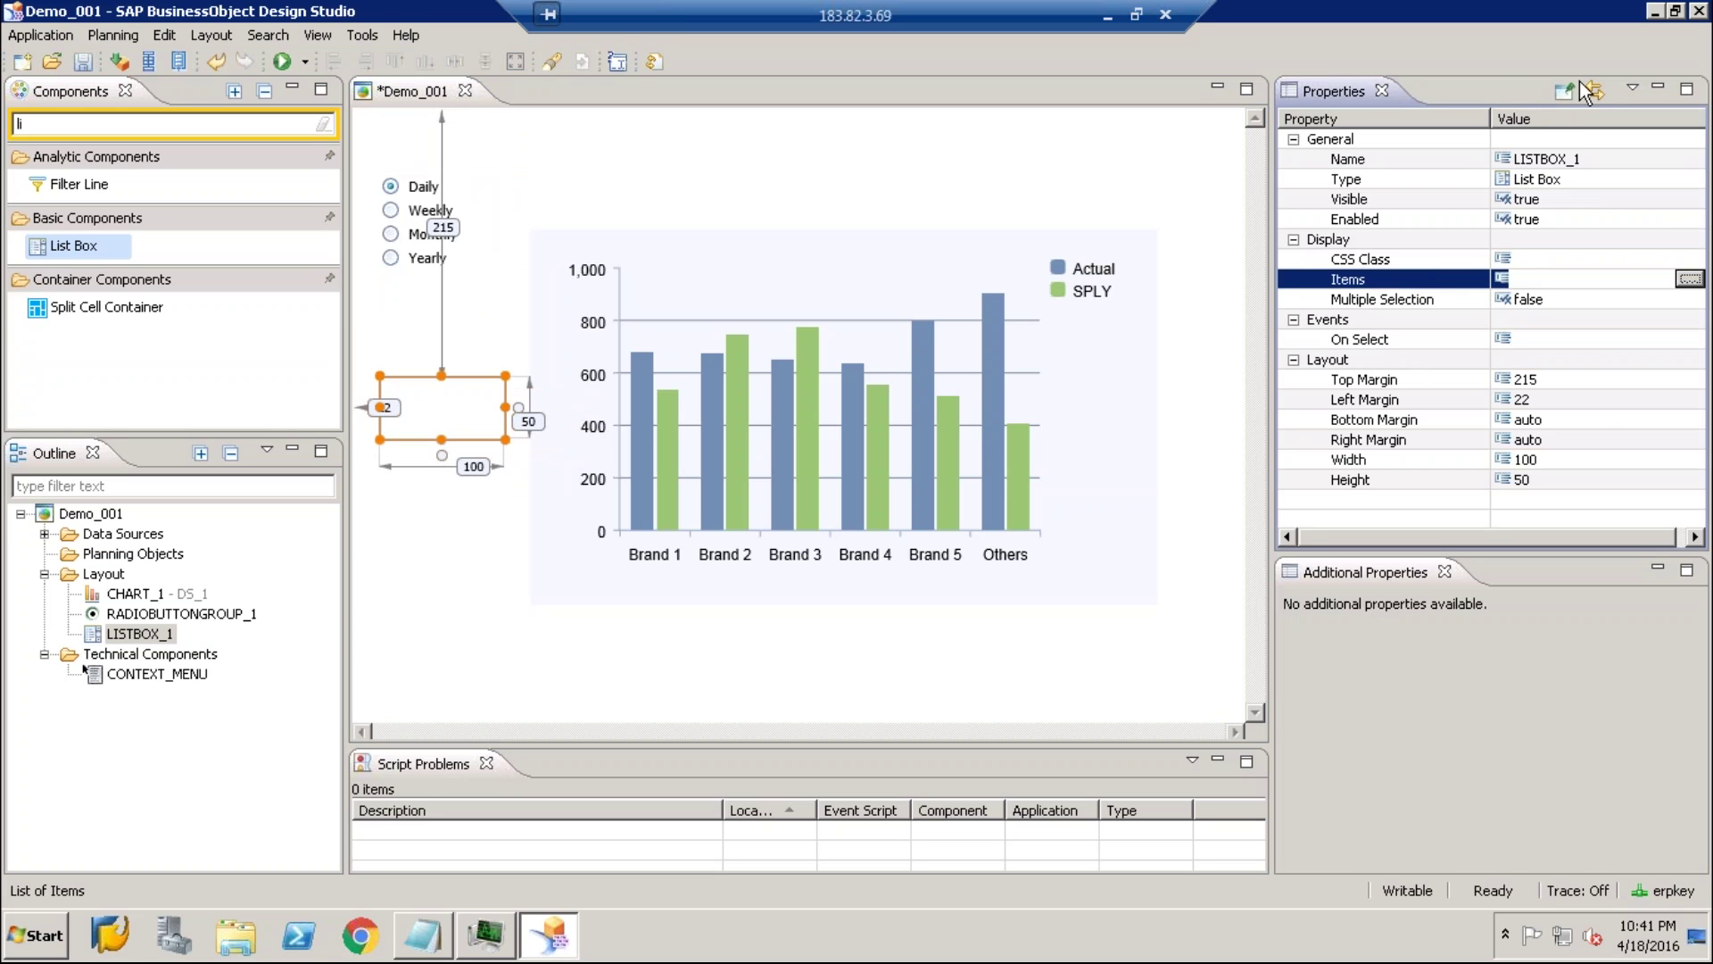
pyautogui.click(1594, 87)
pyautogui.click(1567, 137)
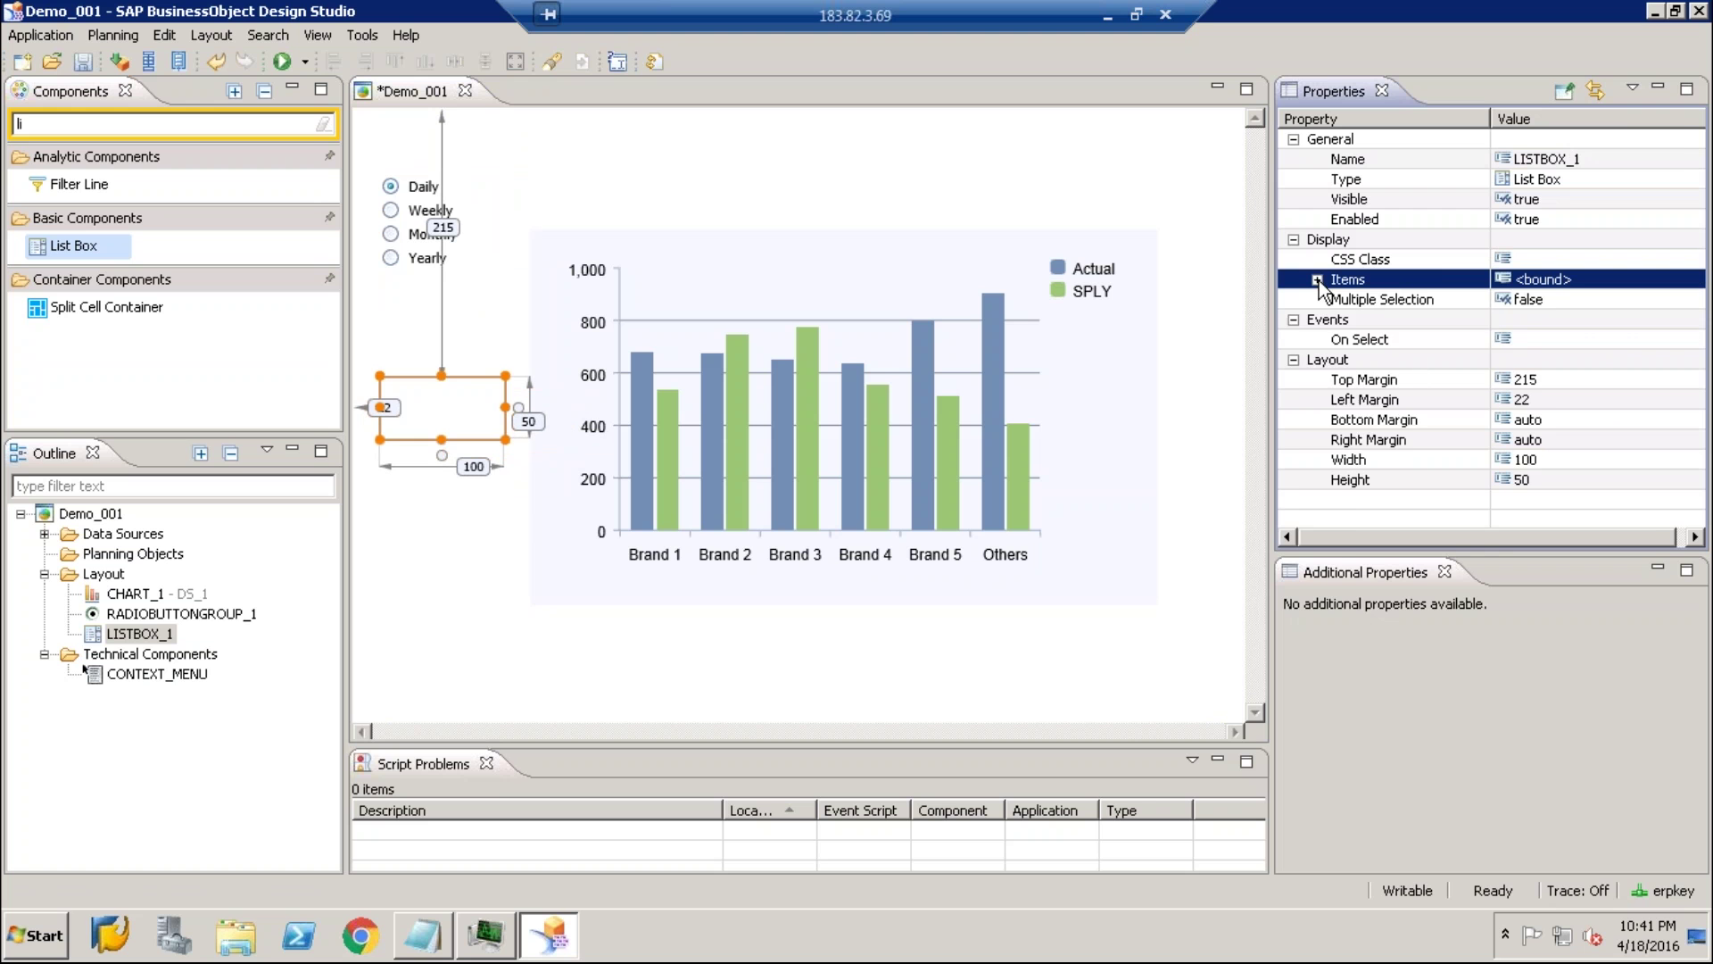
pyautogui.click(1318, 280)
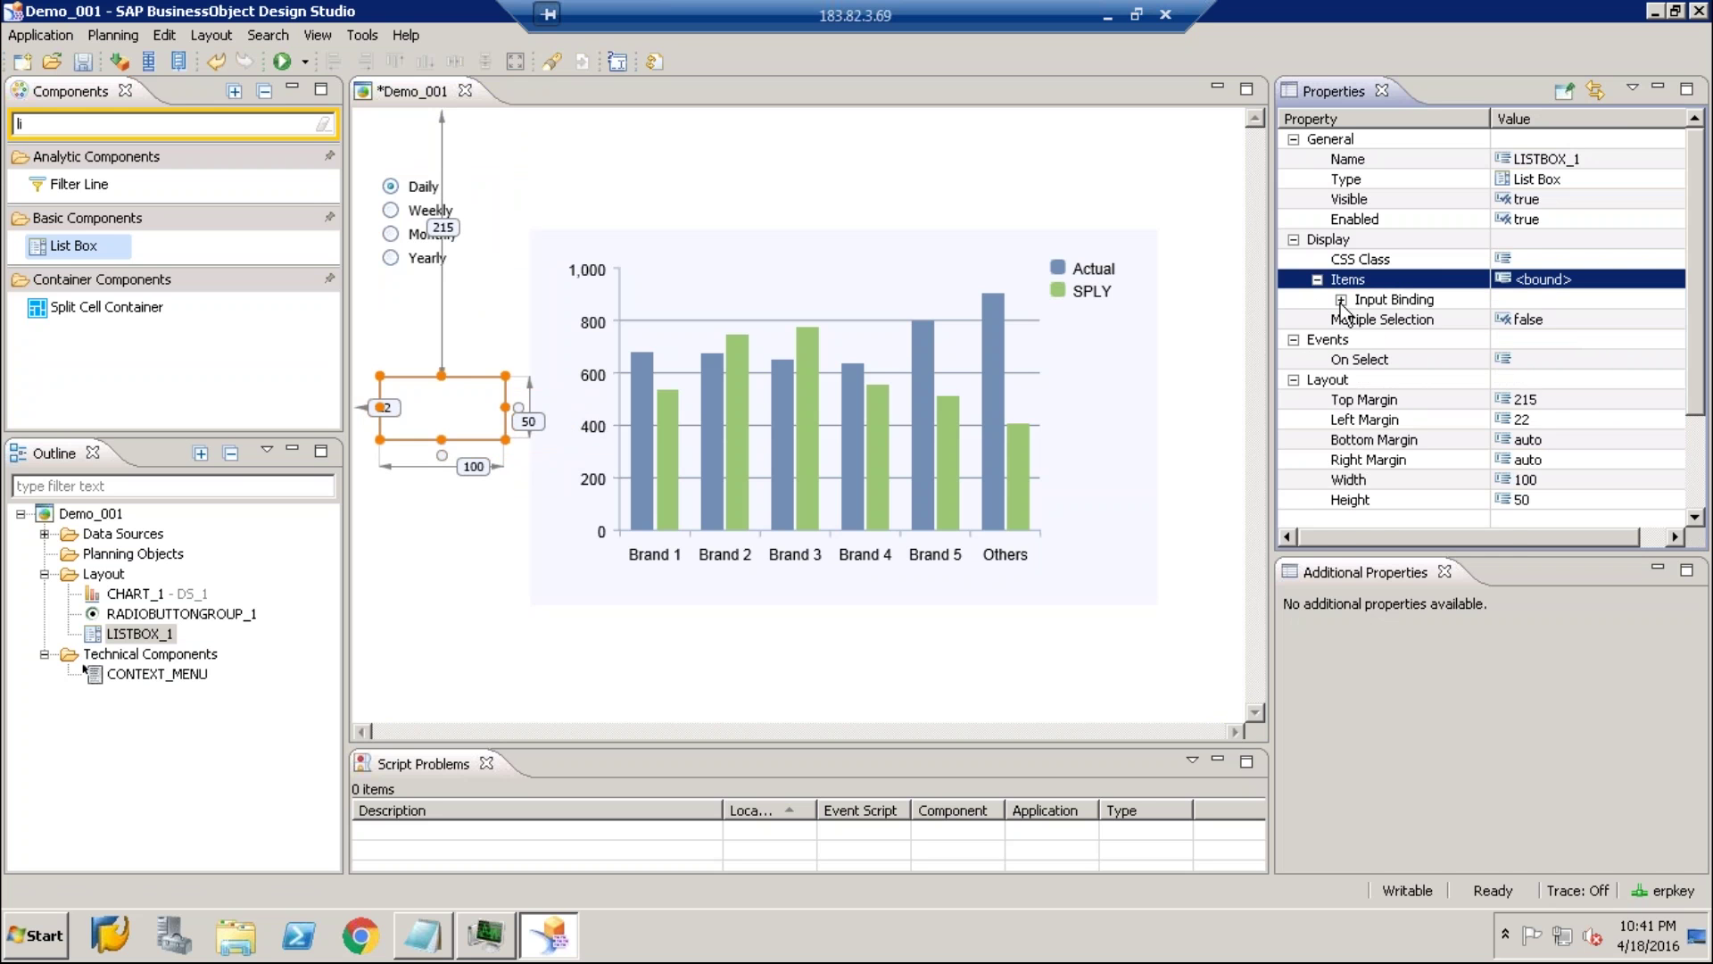
pyautogui.click(1341, 301)
pyautogui.click(1619, 338)
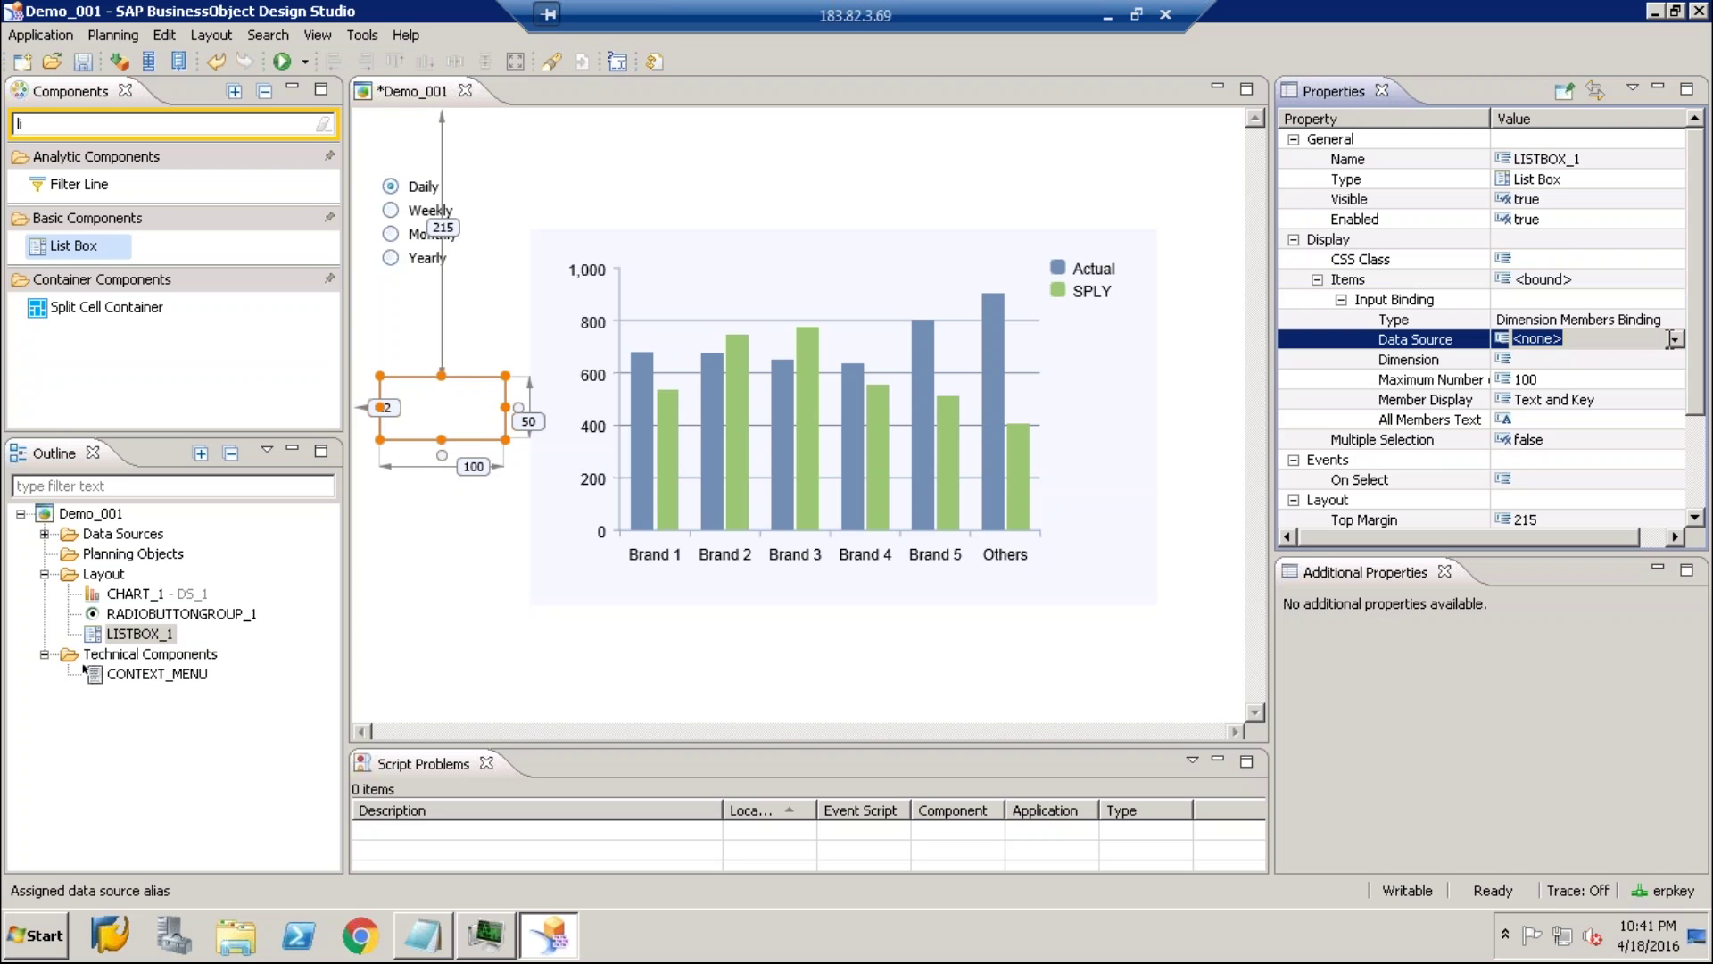
pyautogui.click(1620, 339)
pyautogui.click(1544, 375)
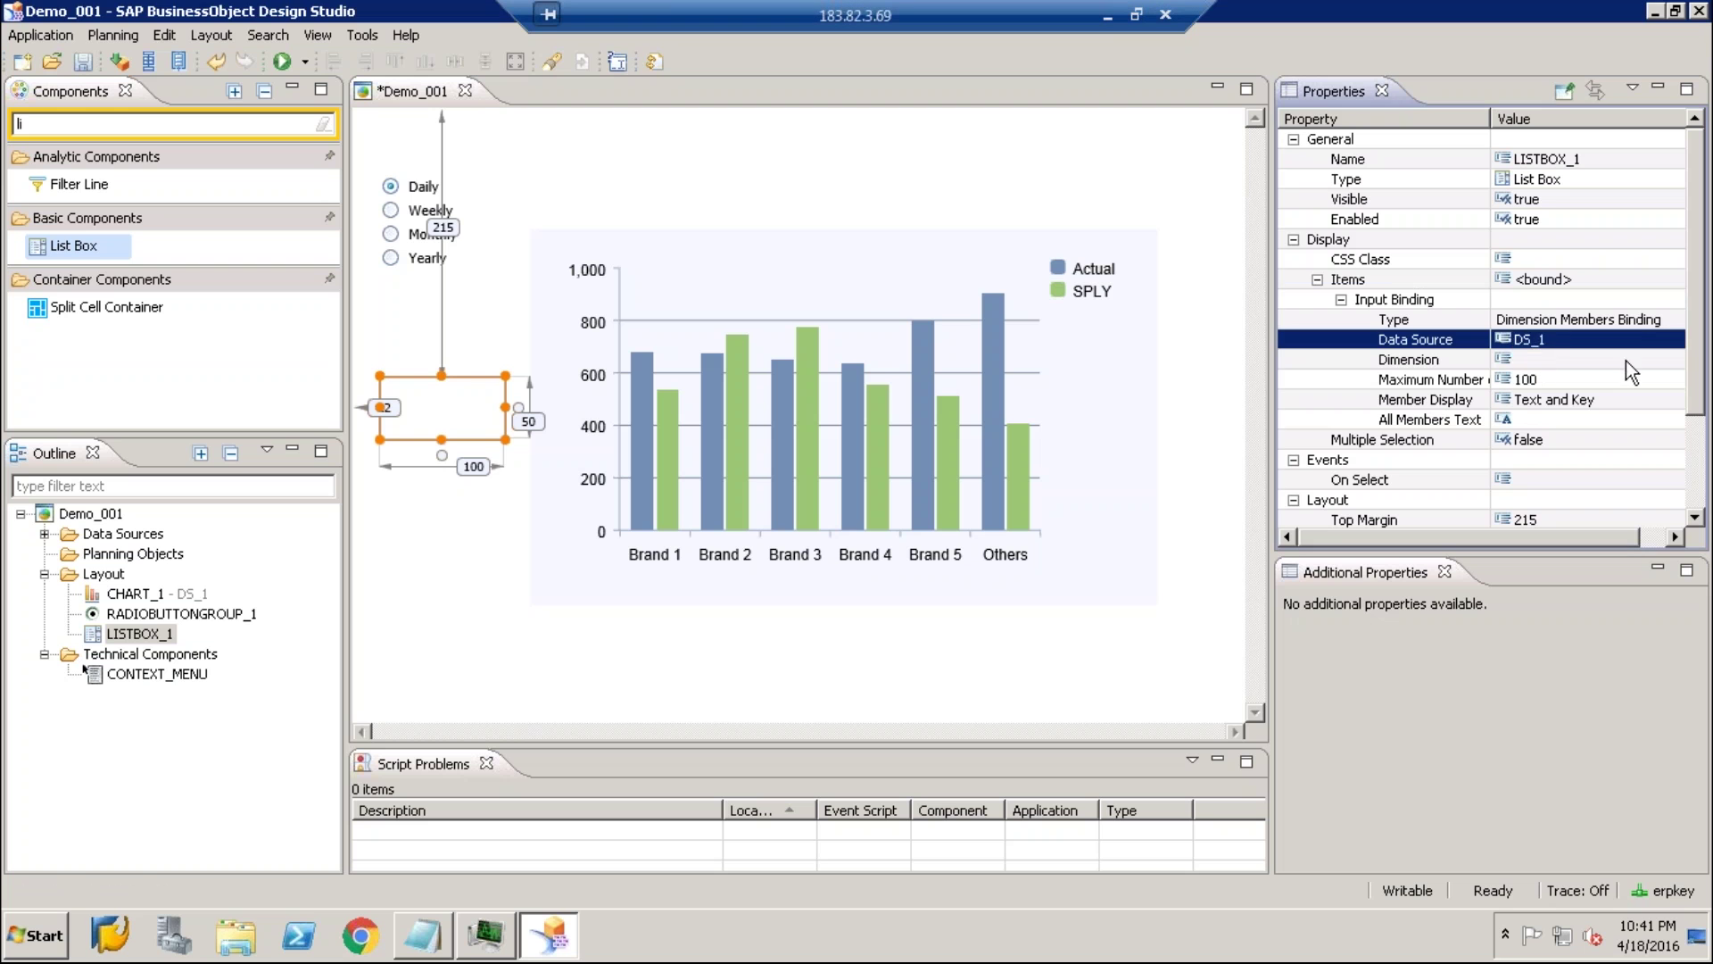
# Set the list box input binding's dimension to Period and its member display to Text
pyautogui.click(1626, 361)
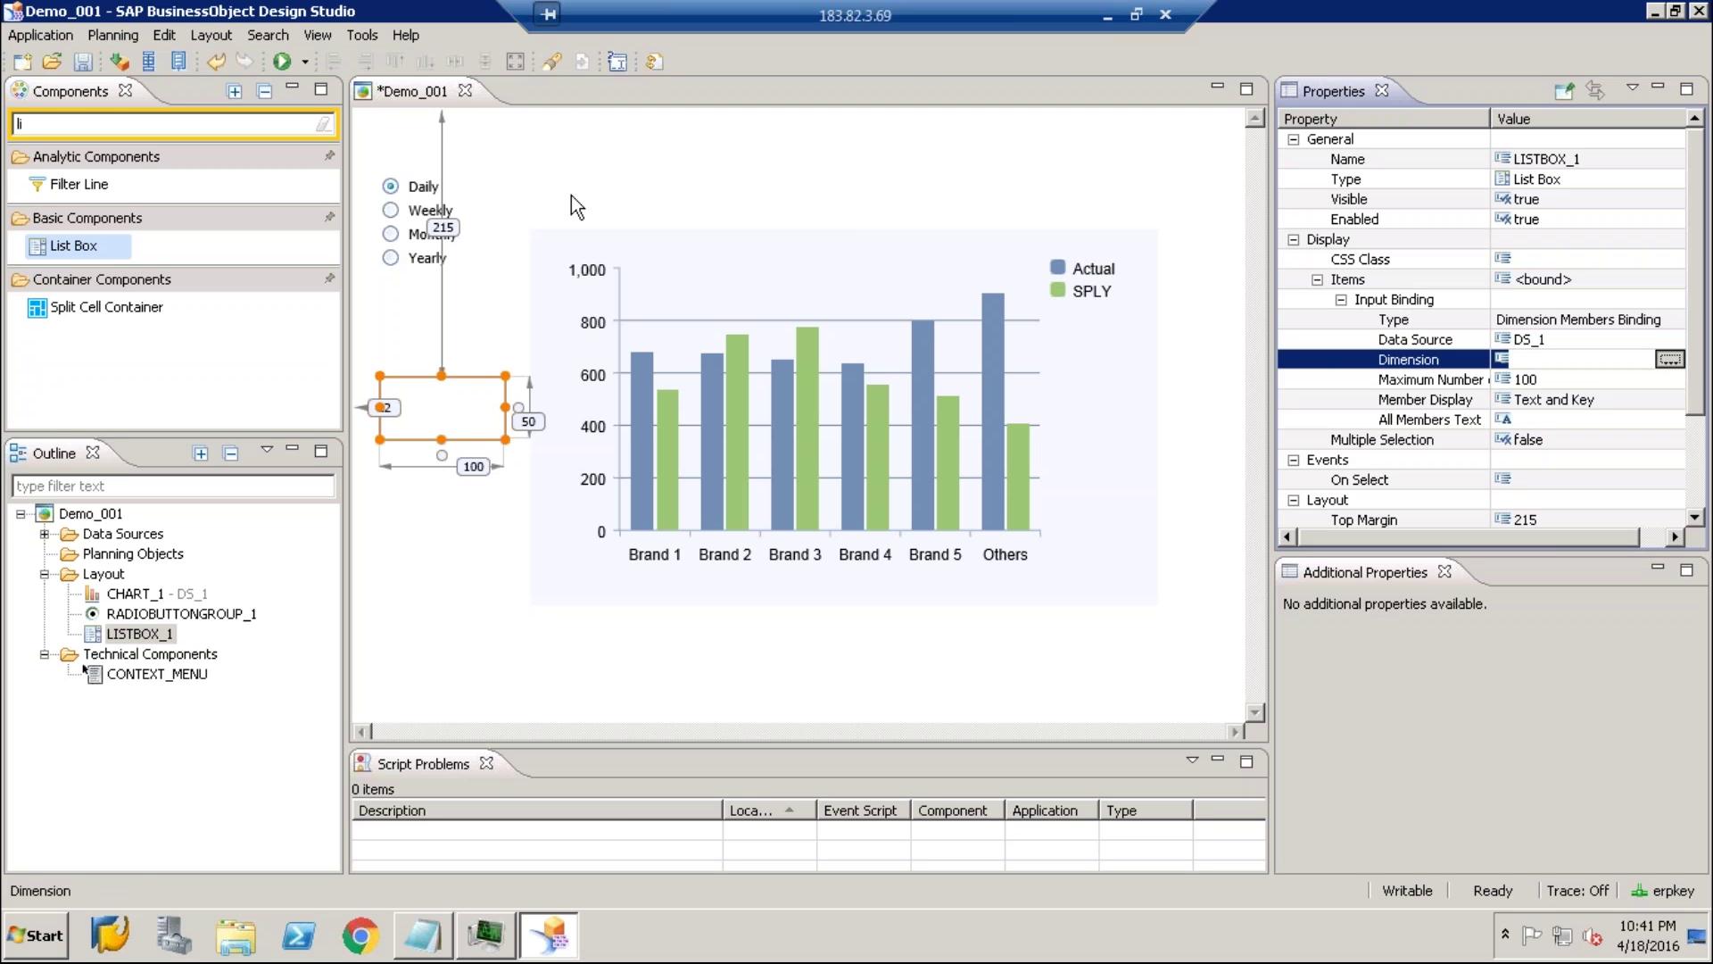
pyautogui.doubleClick(768, 368)
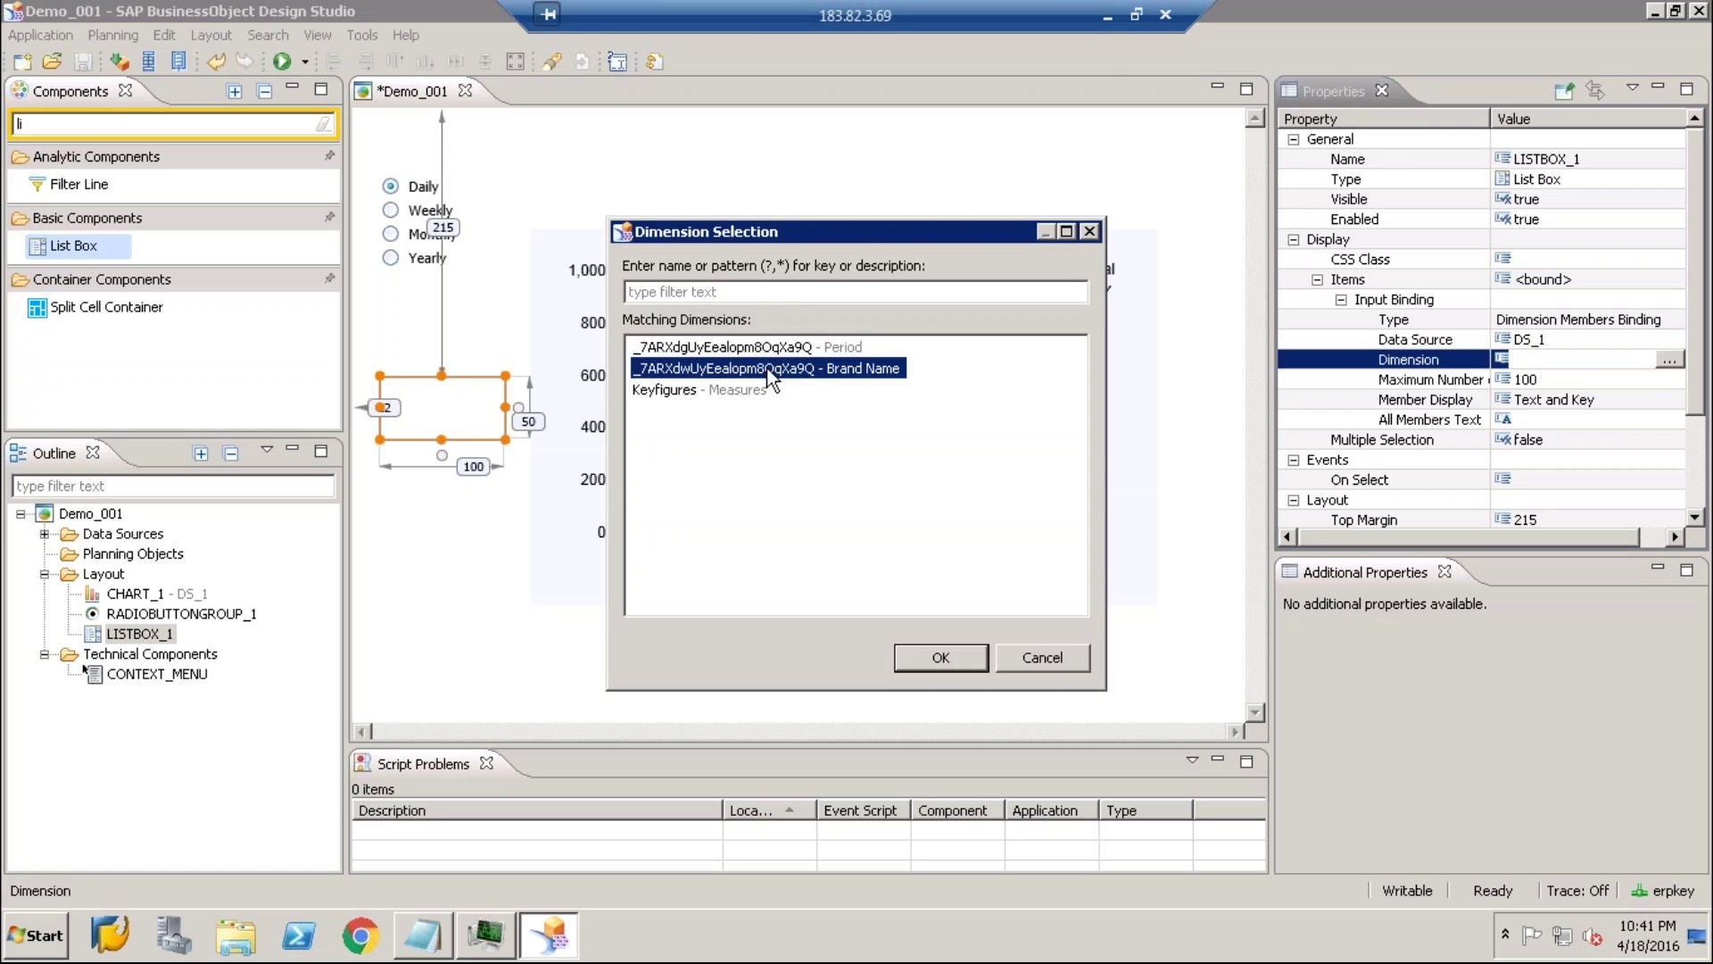
pyautogui.click(1638, 366)
pyautogui.press('BackSpace')
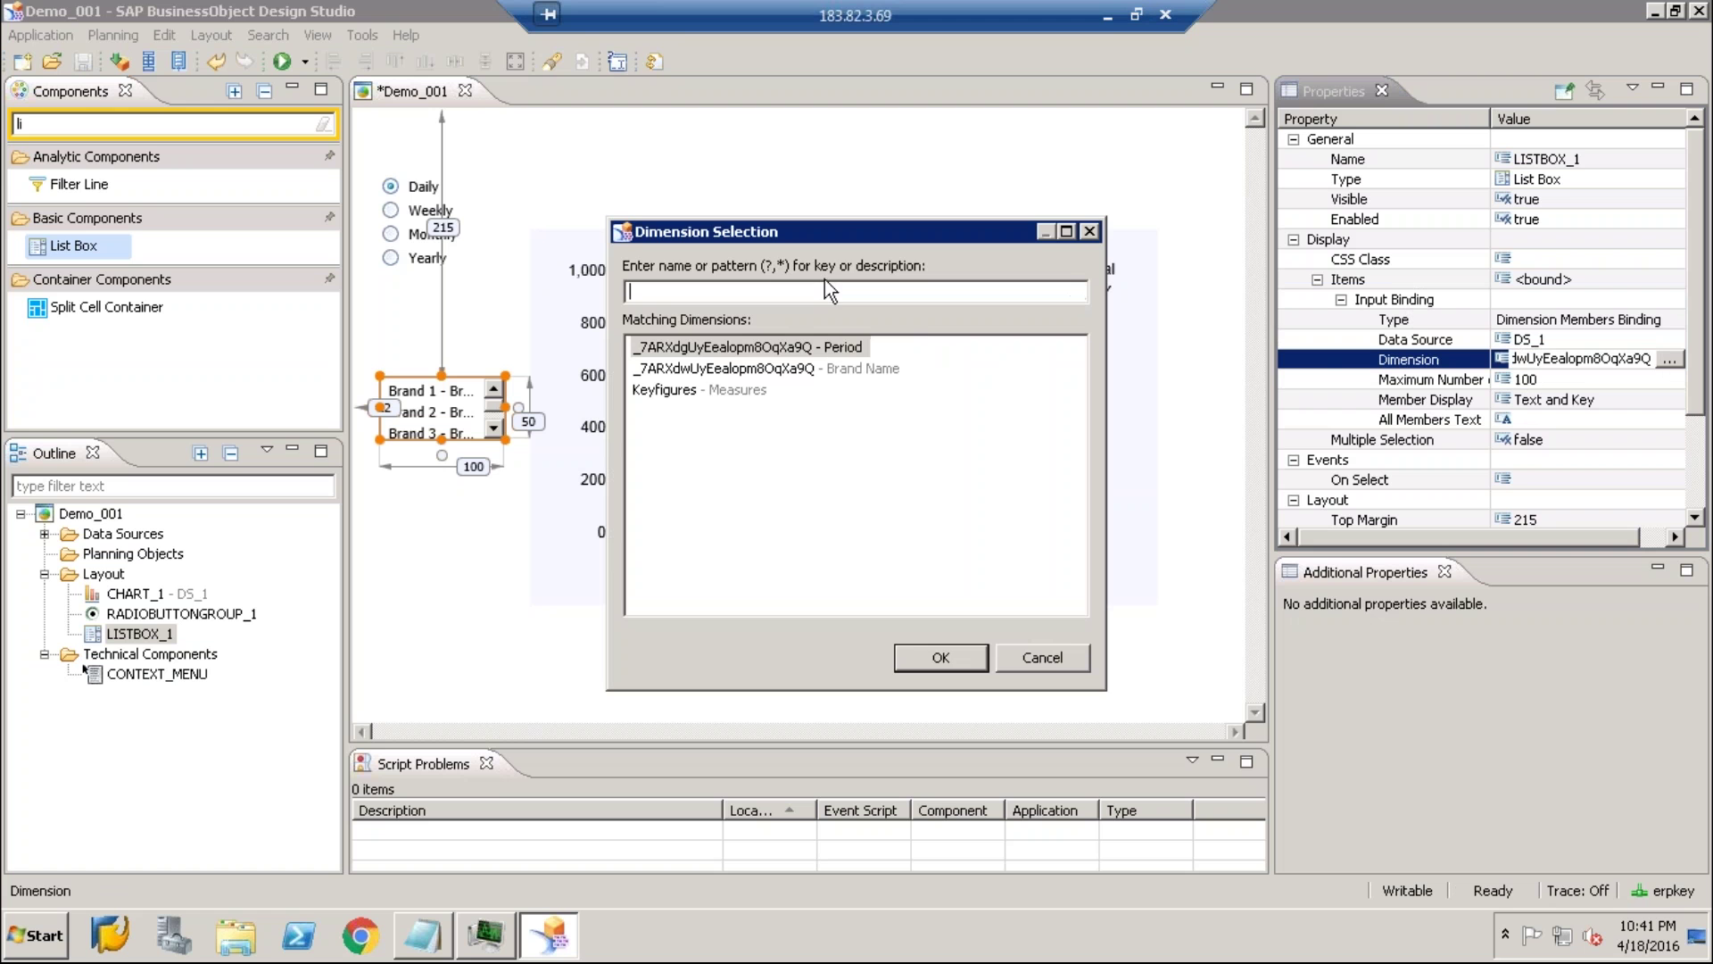
pyautogui.click(805, 353)
pyautogui.doubleClick(805, 353)
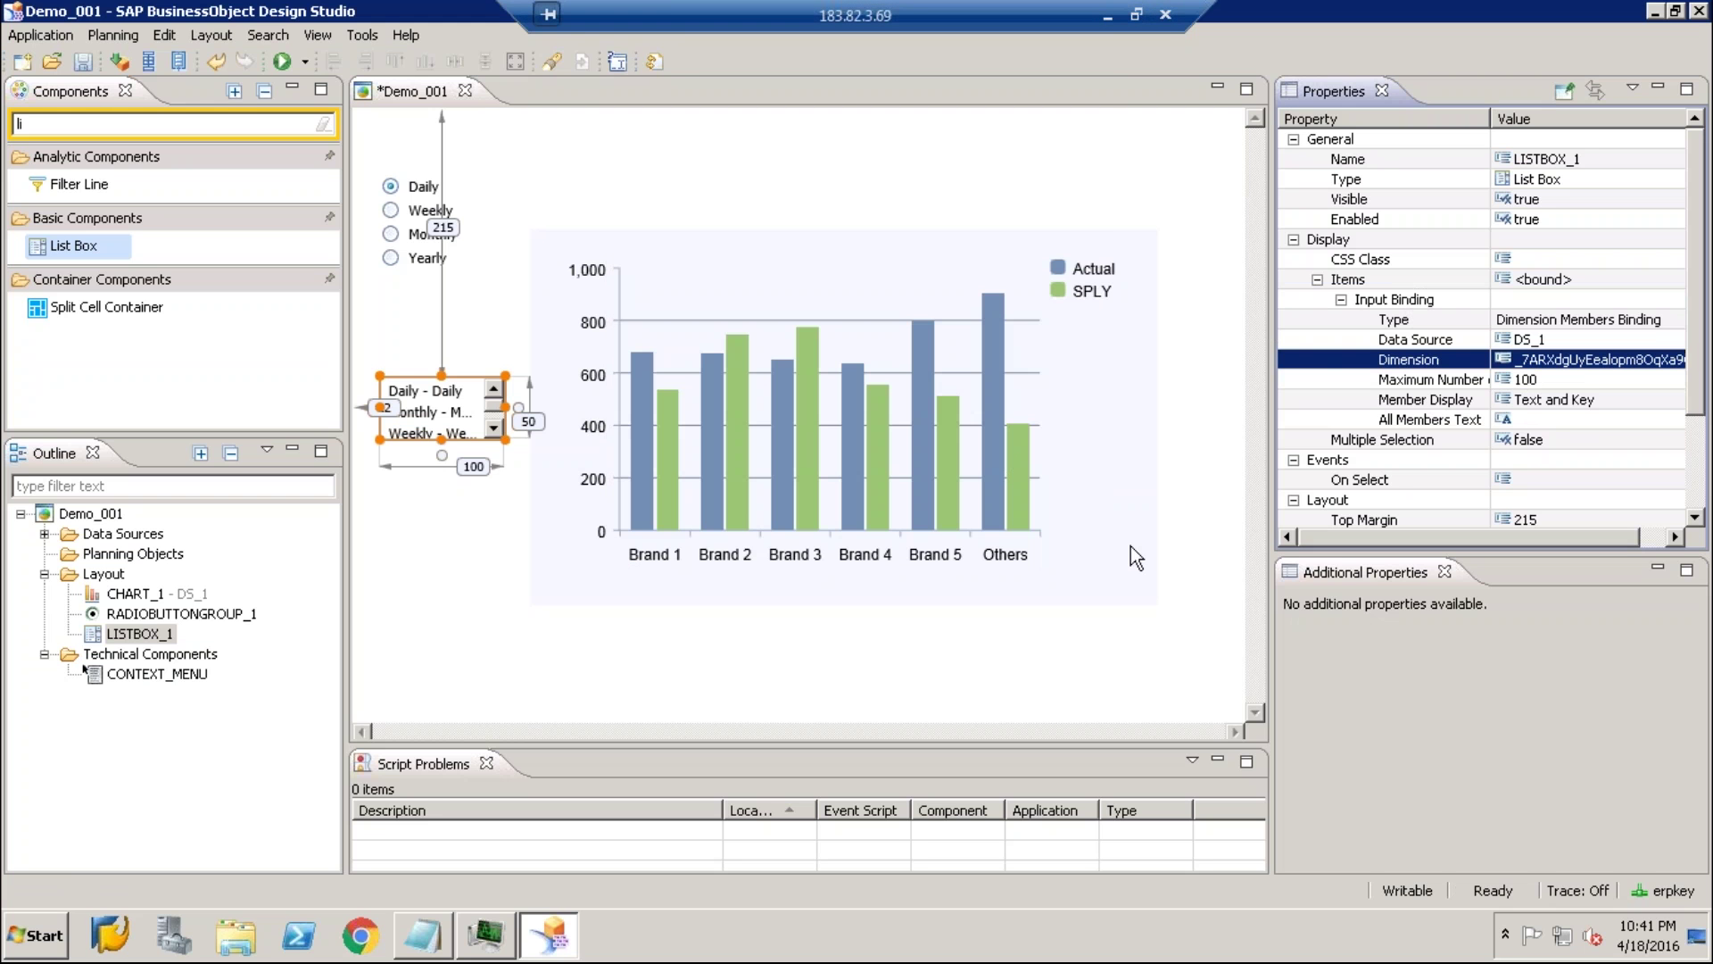
pyautogui.click(1580, 403)
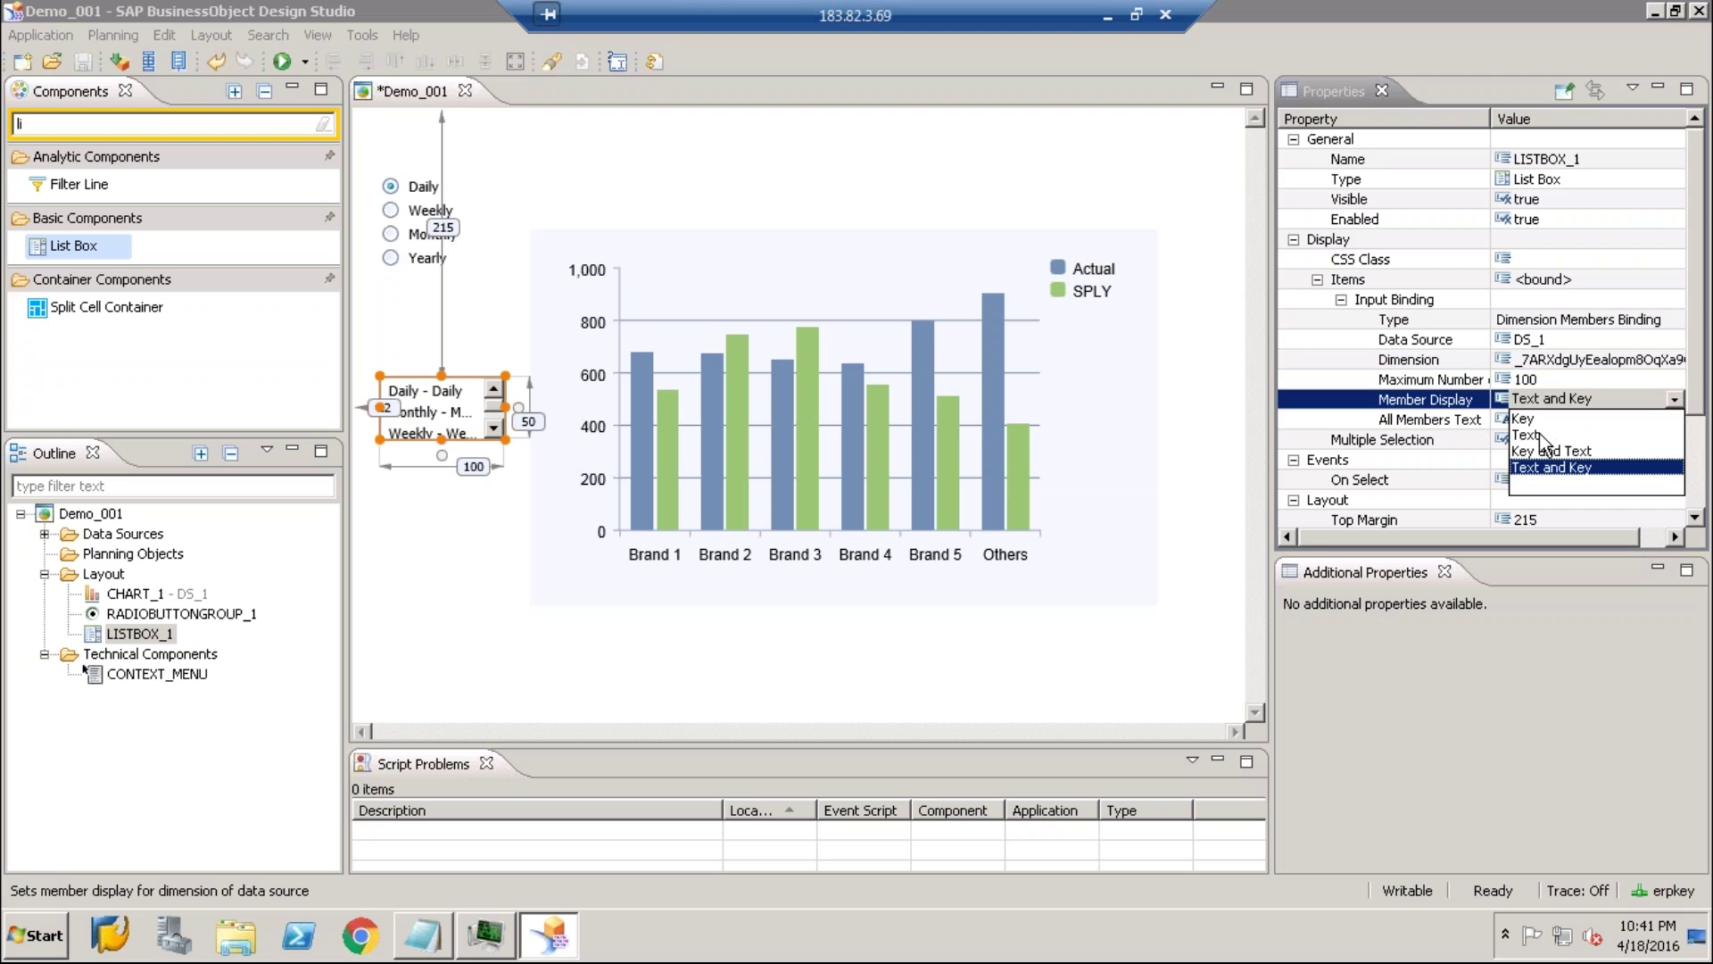
pyautogui.click(1526, 435)
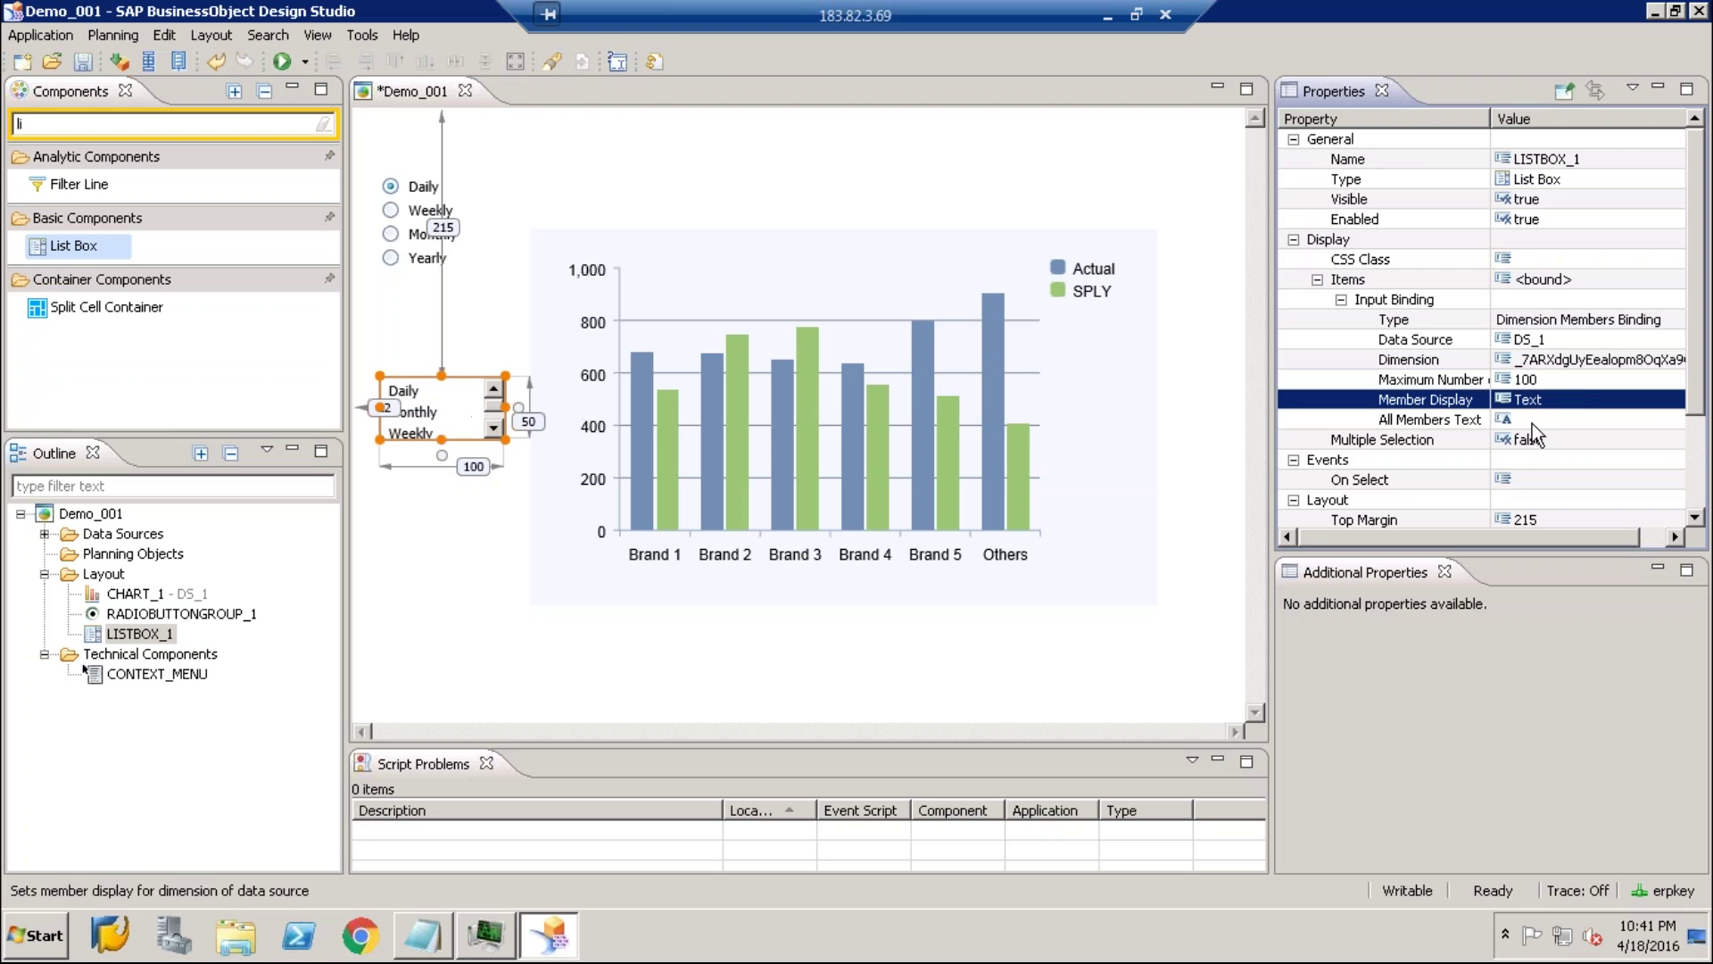
# Add a Filter Binding output with target data source DS_1 to the list box items and enlarge the list box to a height of about 85
pyautogui.click(1401, 279)
pyautogui.click(1594, 89)
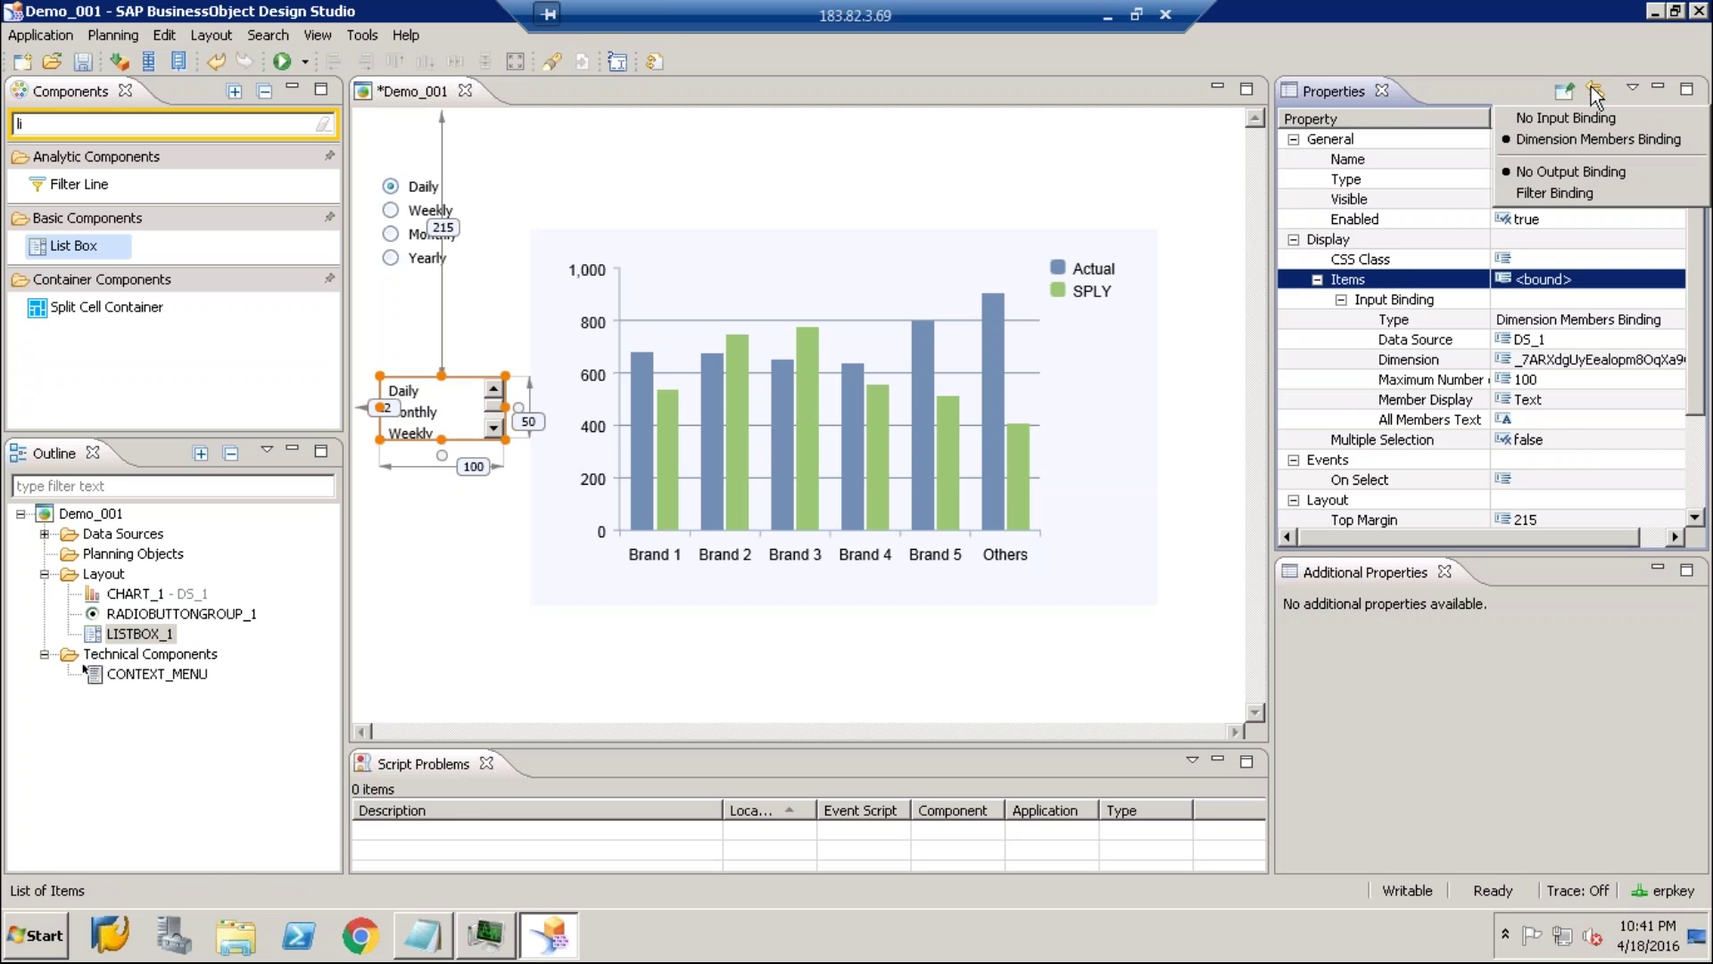
pyautogui.click(1567, 190)
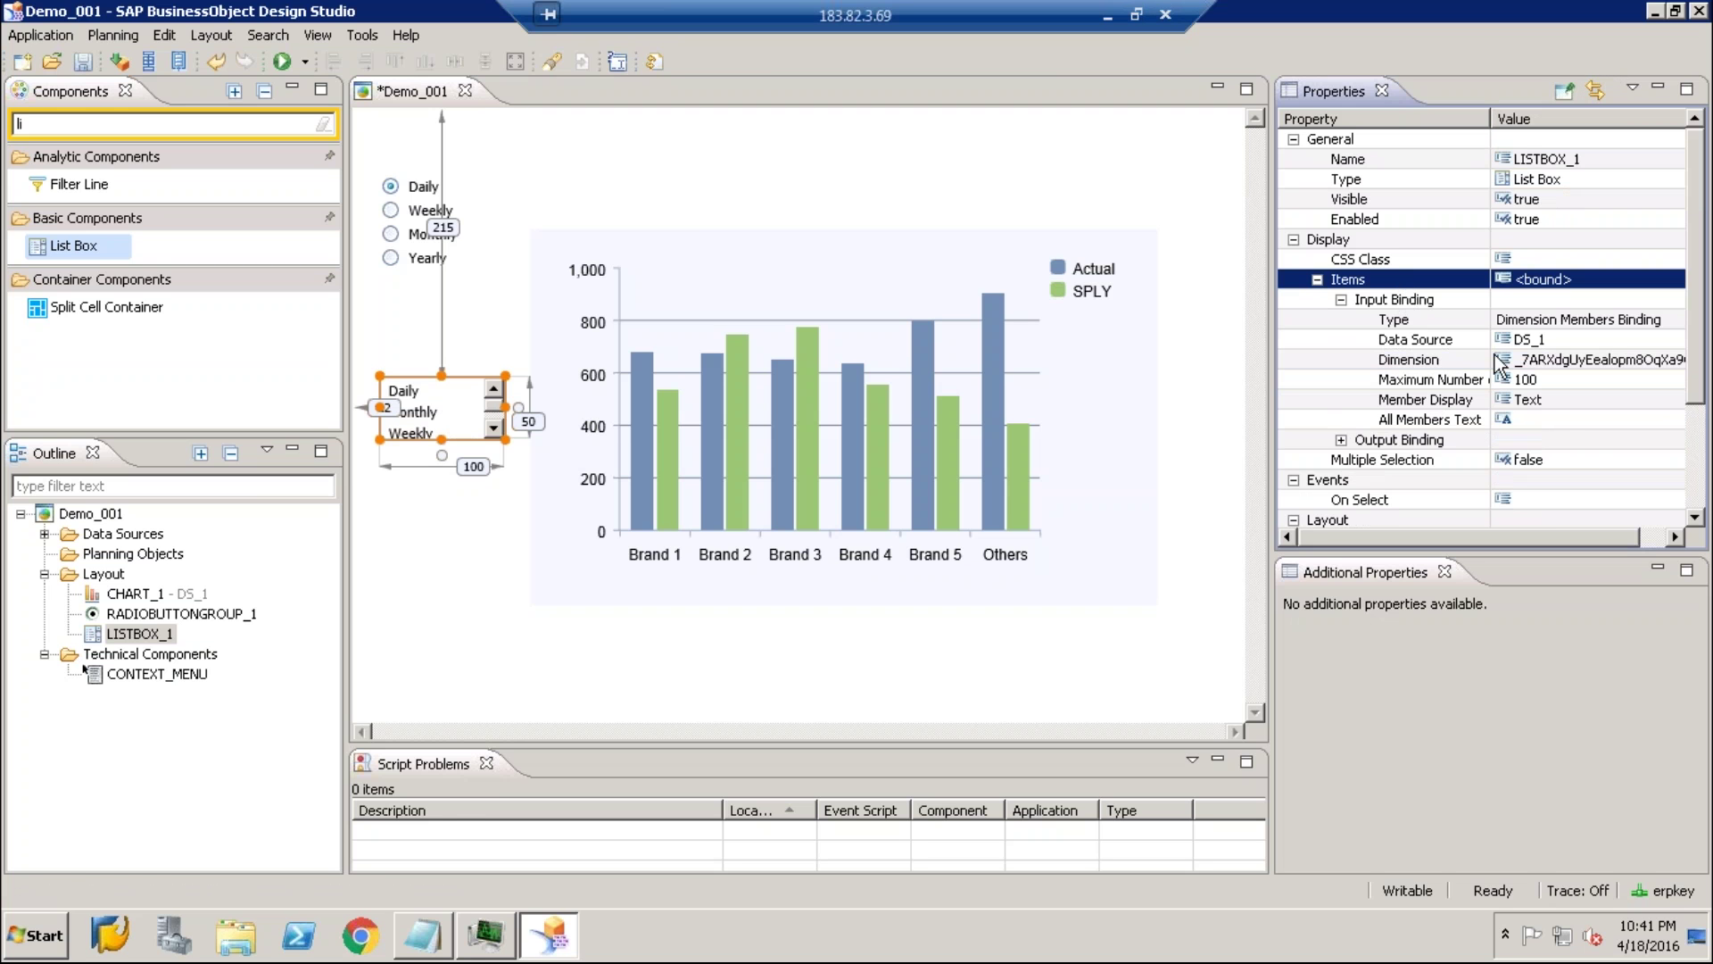
pyautogui.click(1341, 439)
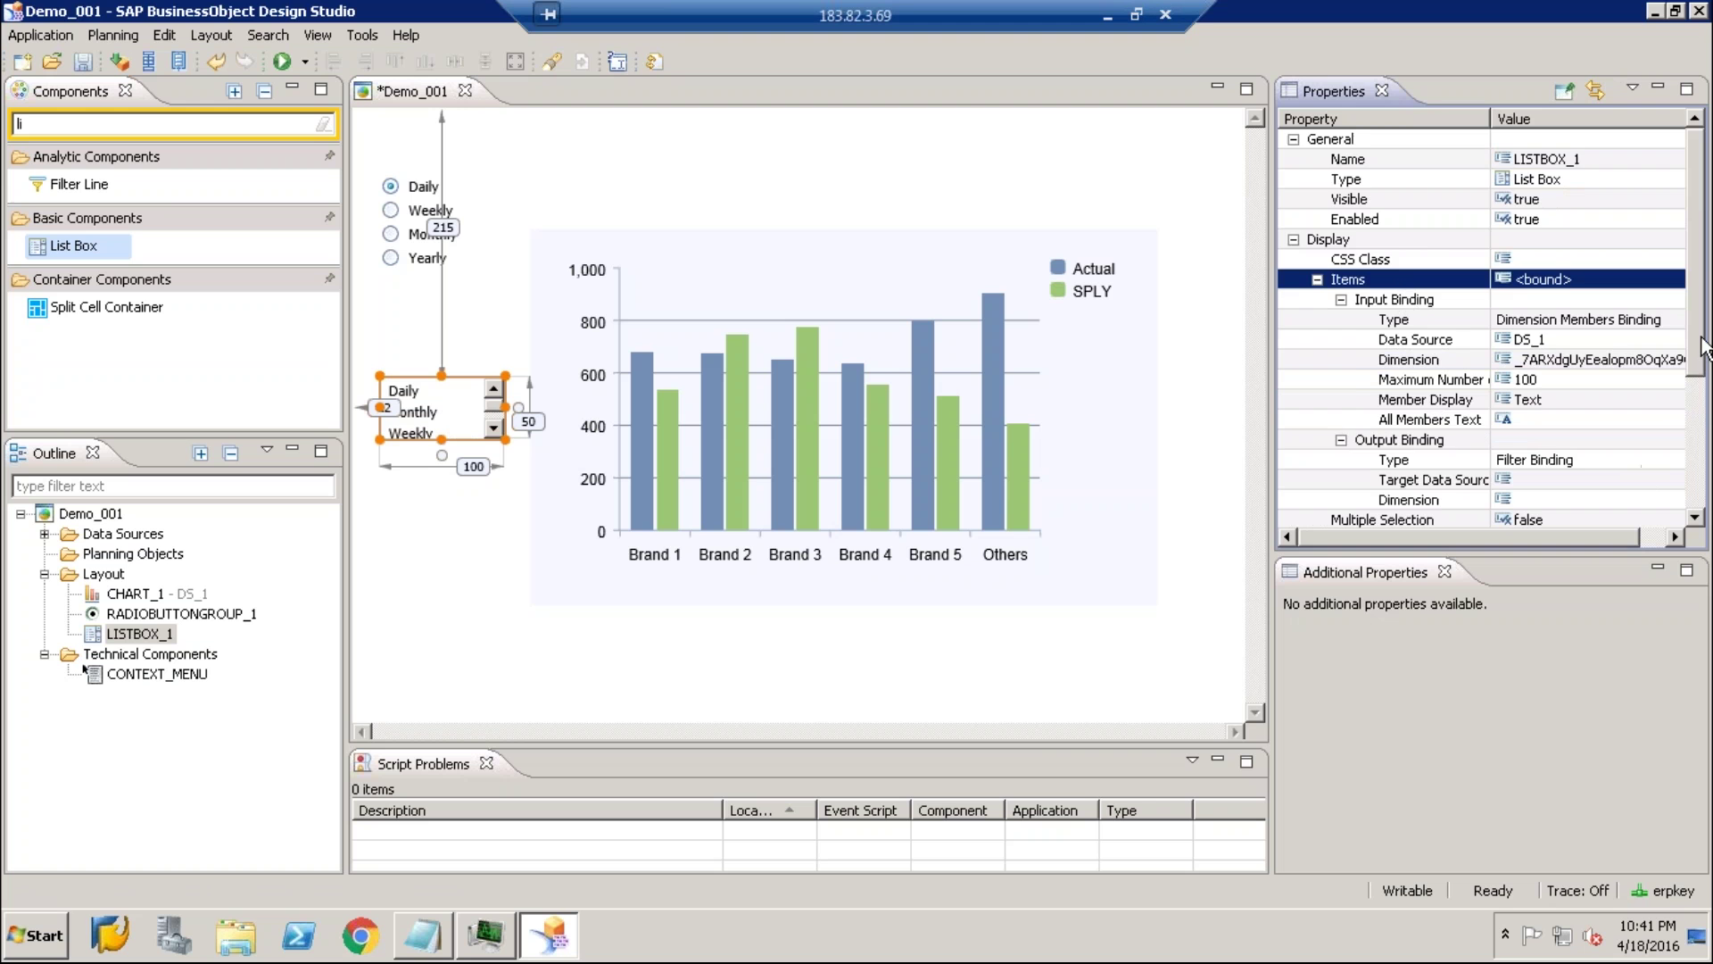
pyautogui.scroll(-2, 1674, 403)
pyautogui.click(1677, 364)
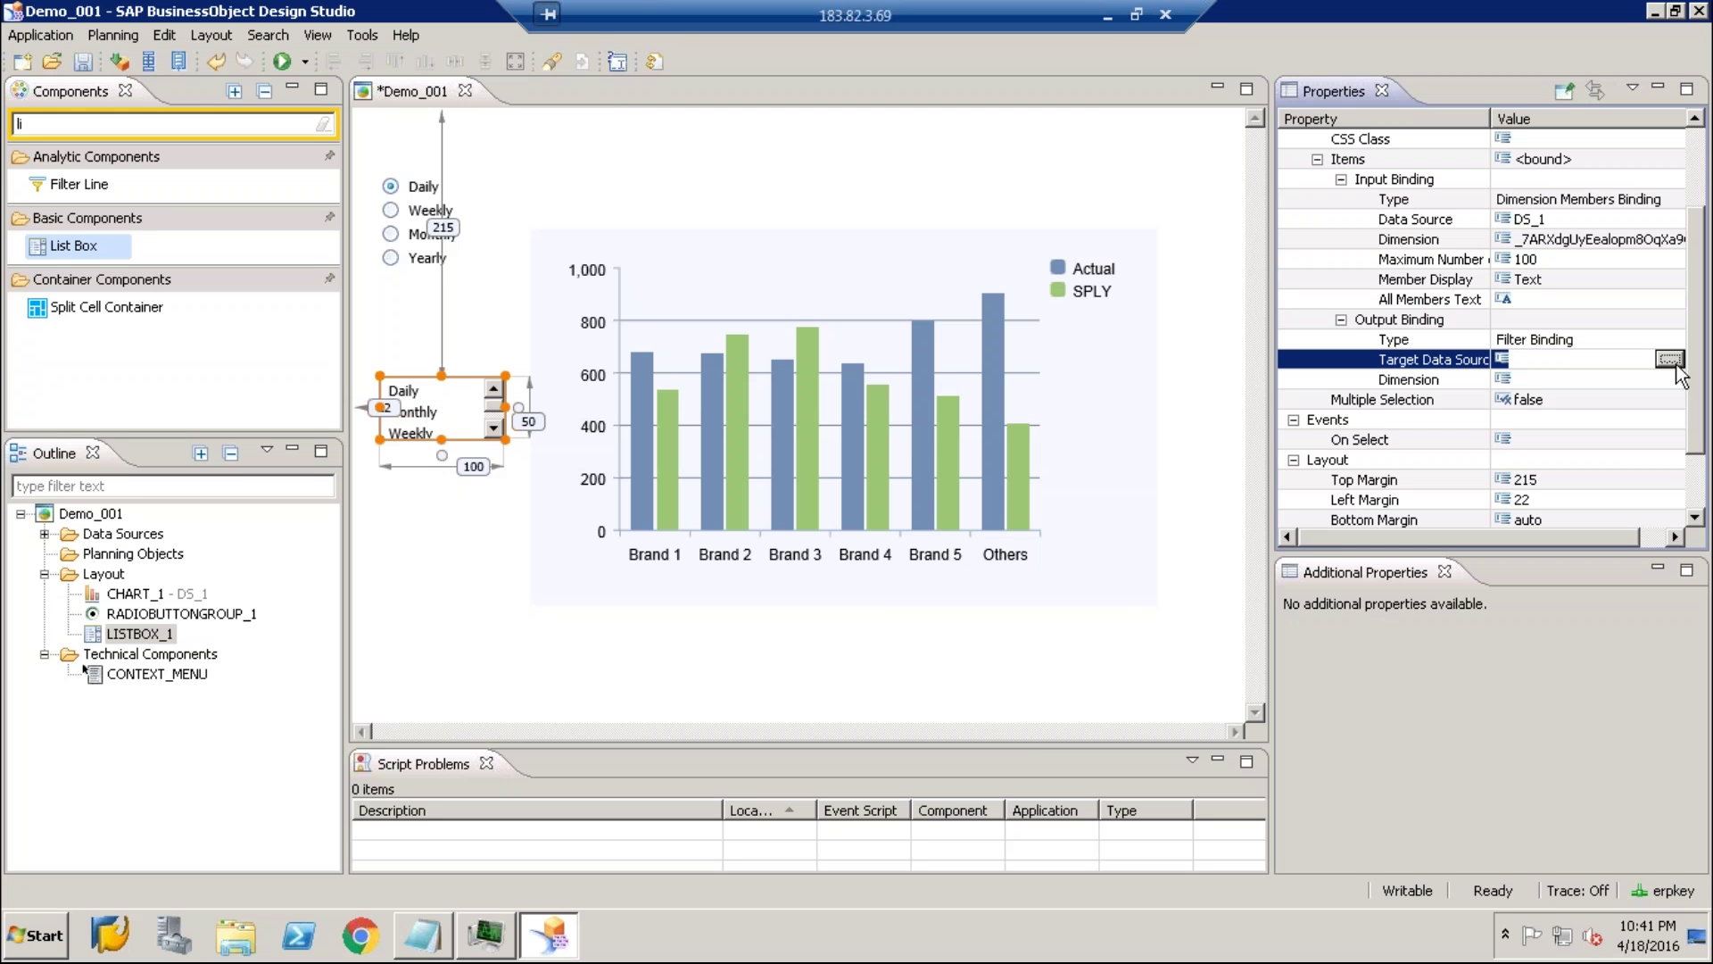
pyautogui.click(1668, 359)
pyautogui.click(629, 297)
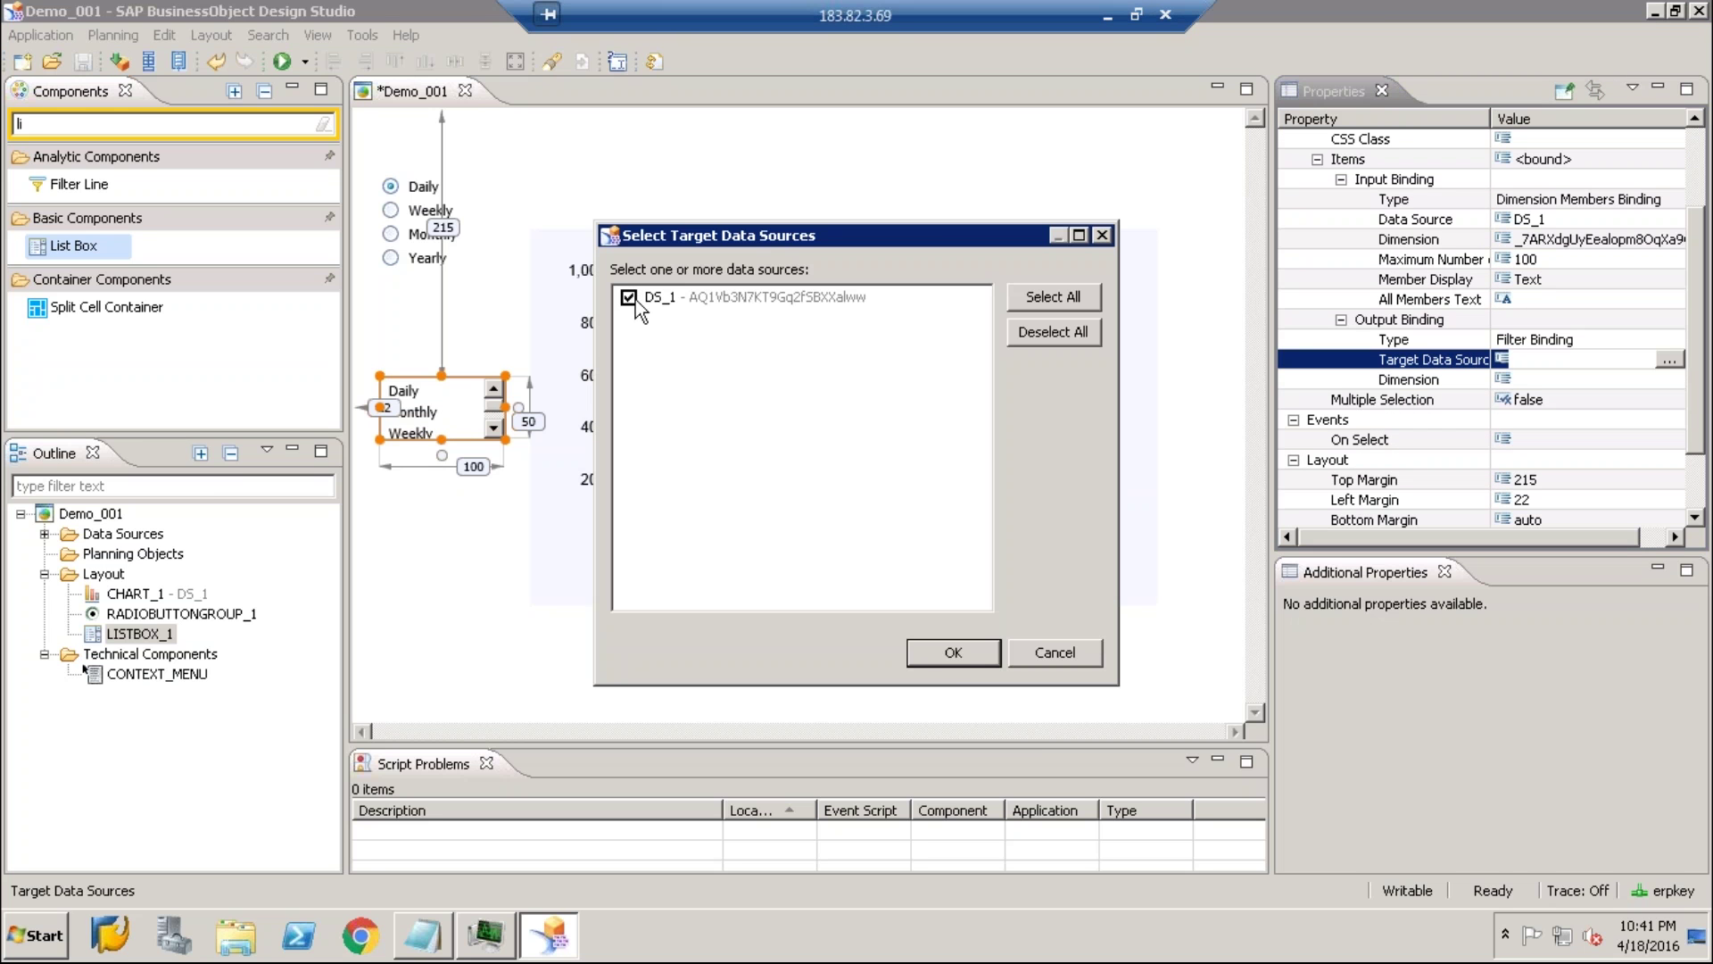
pyautogui.click(954, 662)
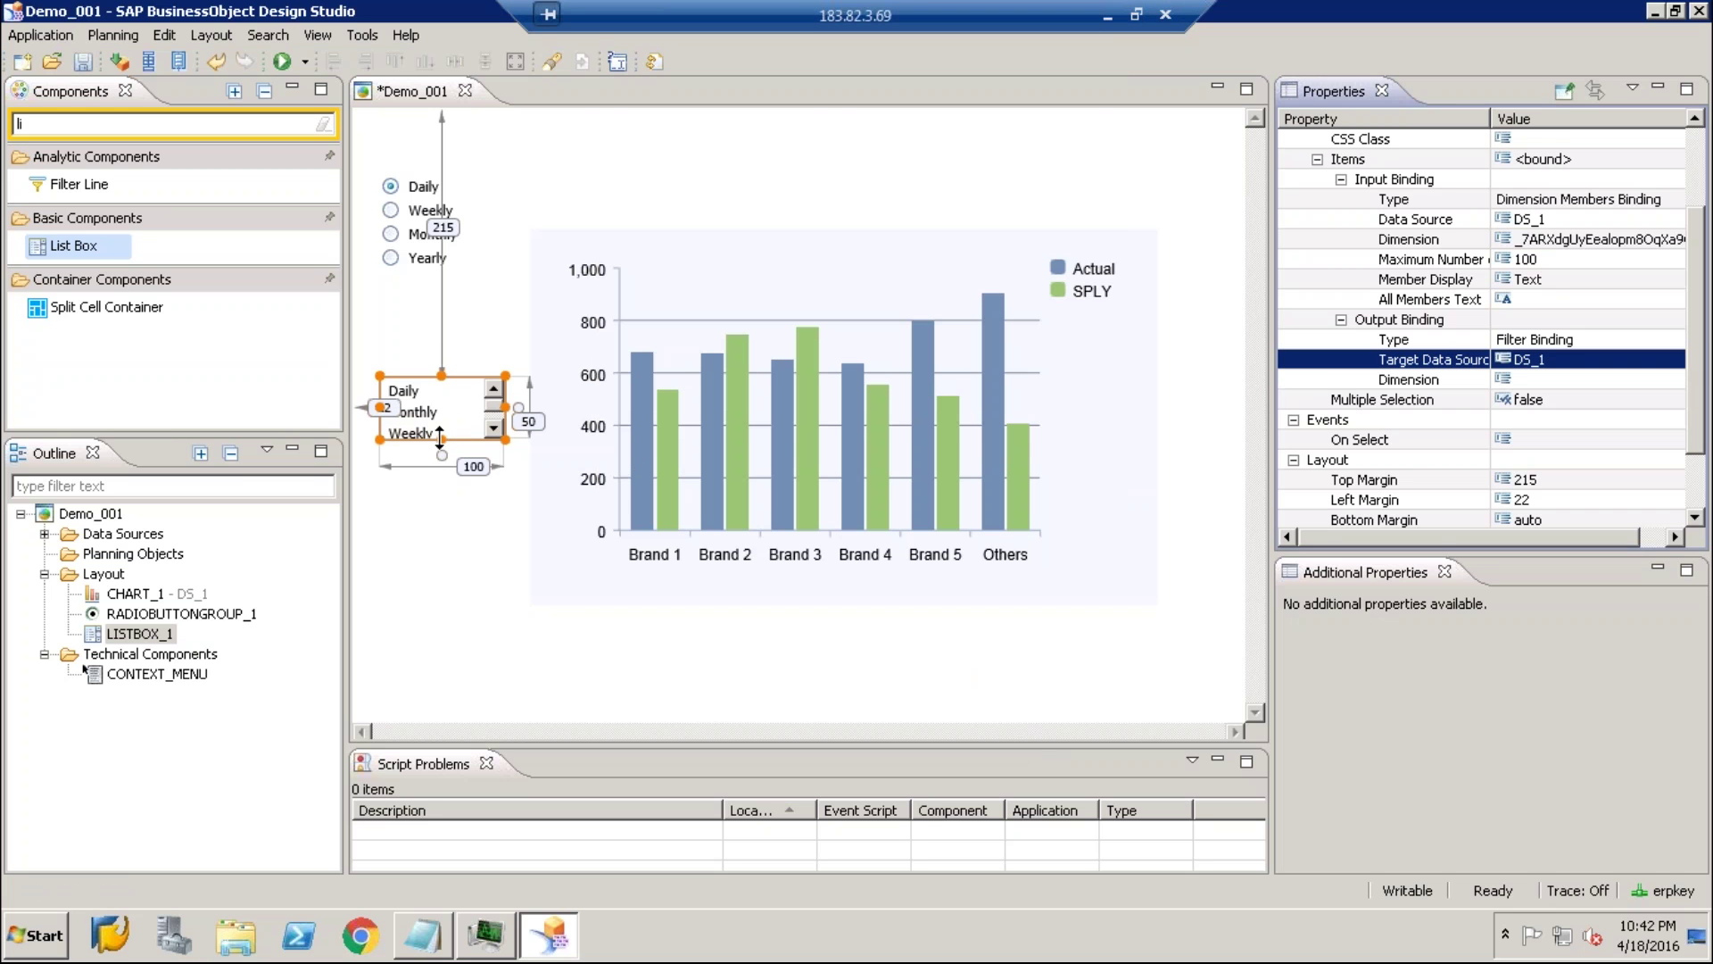
pyautogui.moveTo(442, 439); pyautogui.dragTo(444, 496)
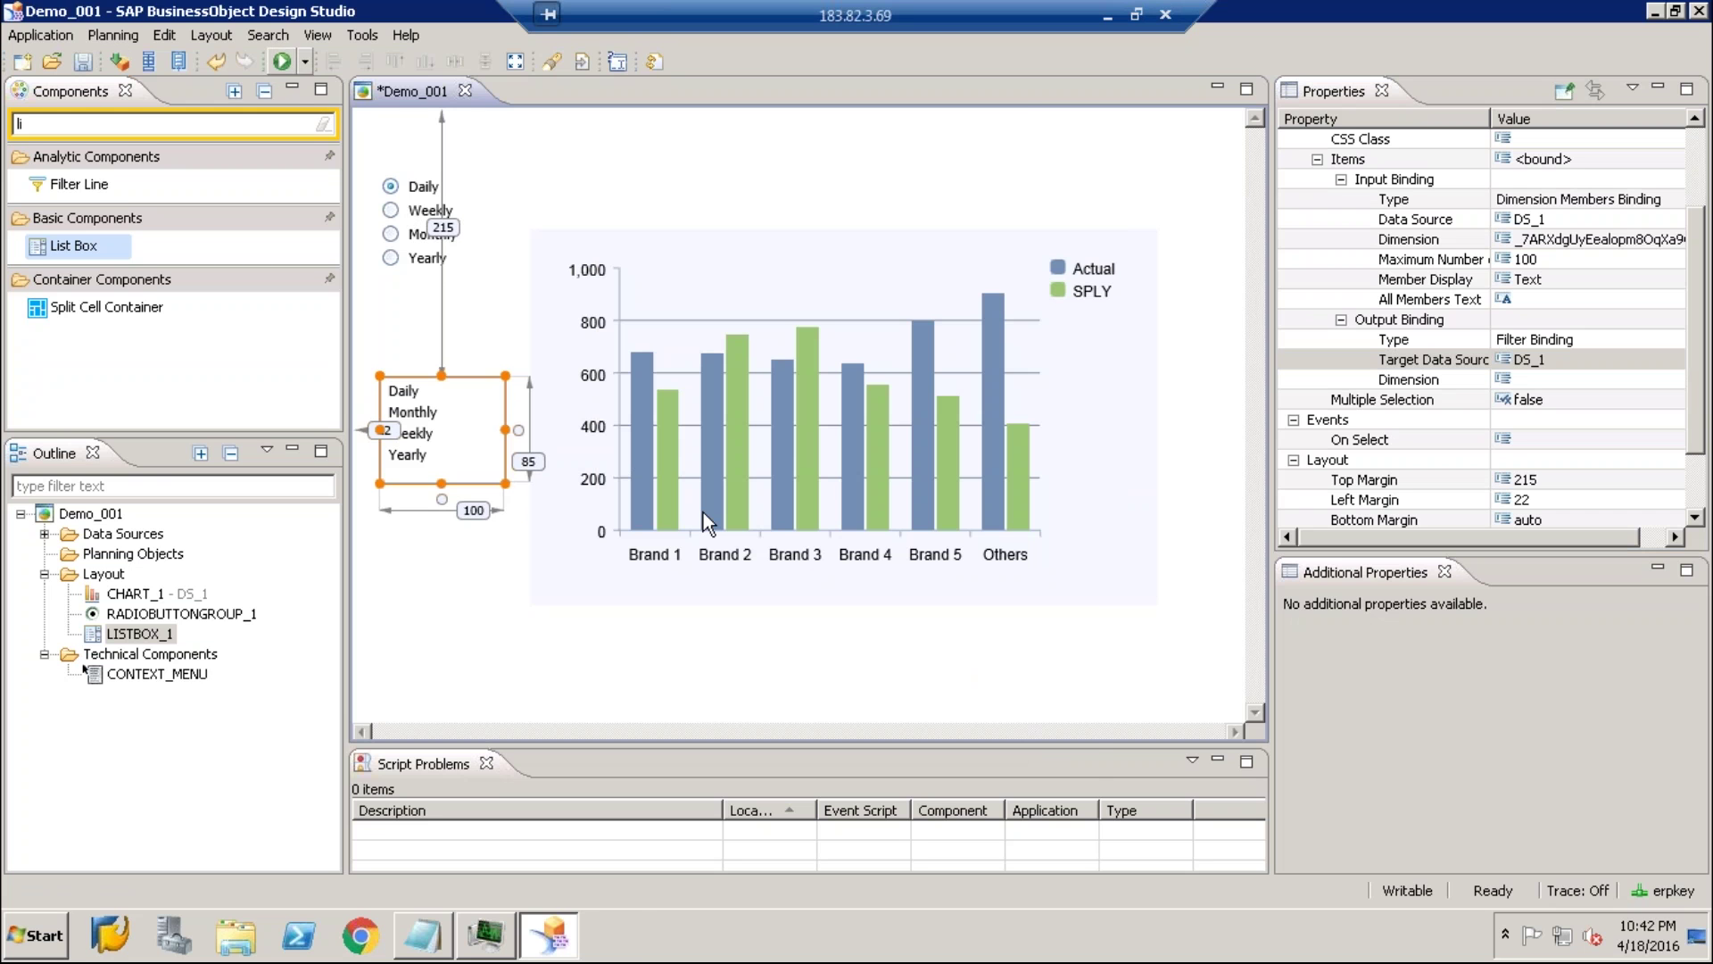
# Run the application locally and test the chart by selecting Daily and Monthly in the list box
pyautogui.hotkey('ctrl', 'F10')
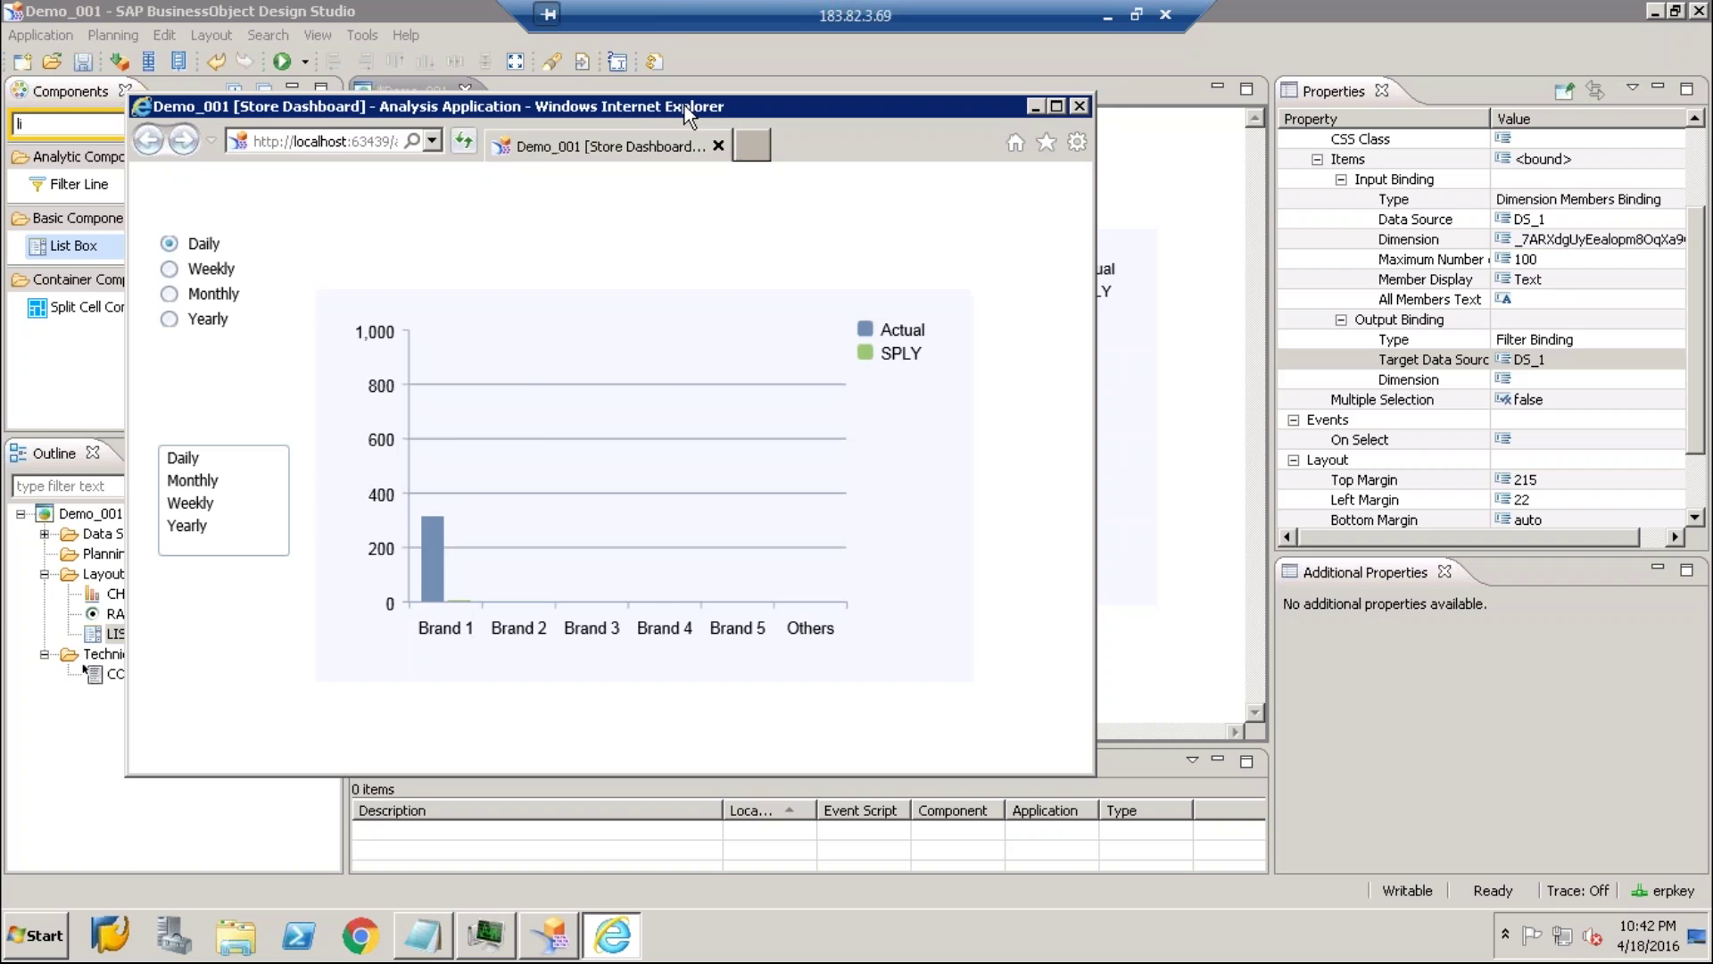
pyautogui.doubleClick(684, 105)
pyautogui.click(60, 364)
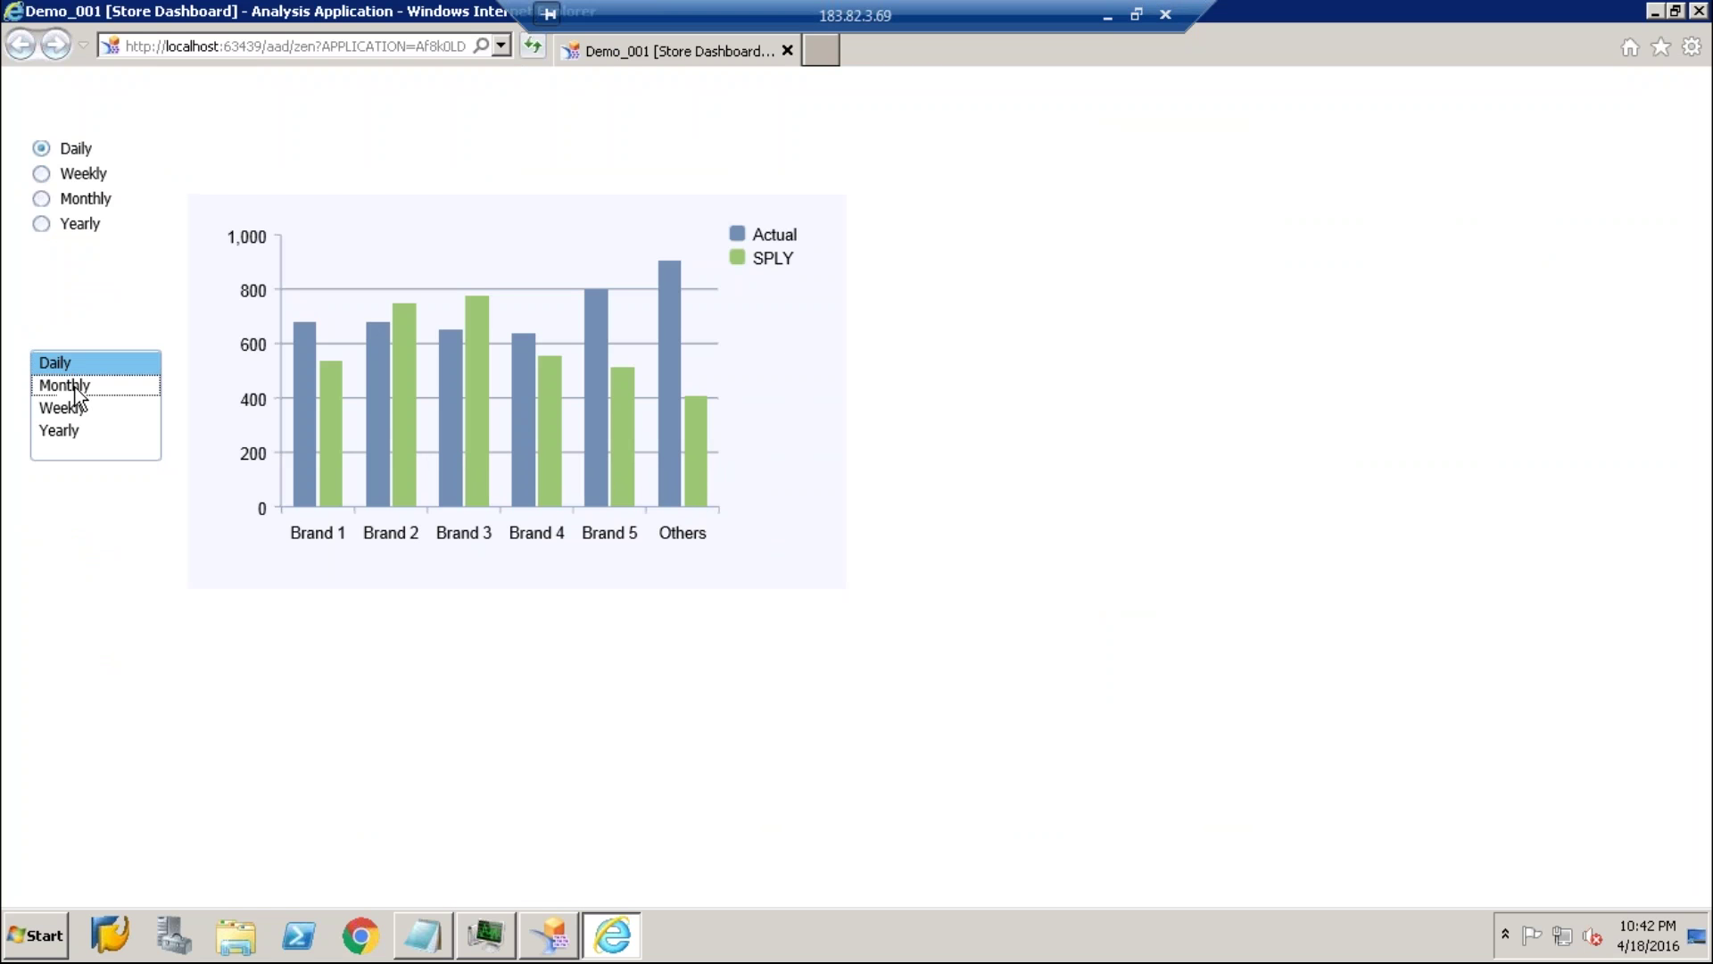
pyautogui.click(75, 387)
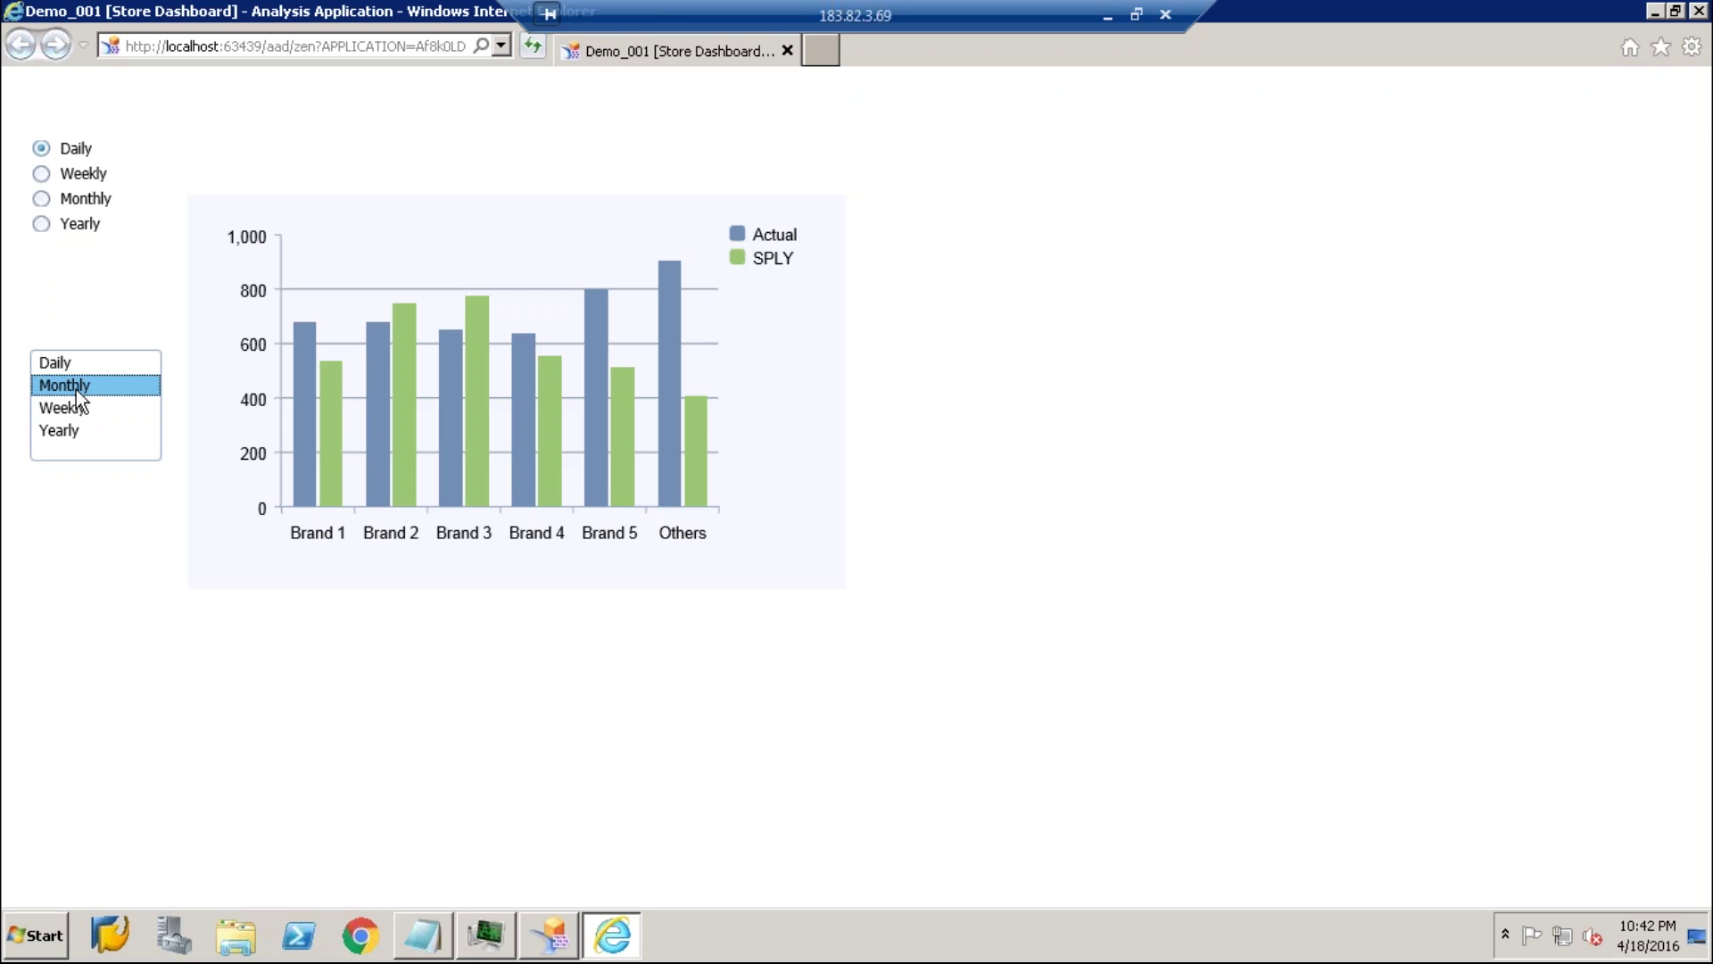
pyautogui.hotkey('alt', 'Tab')
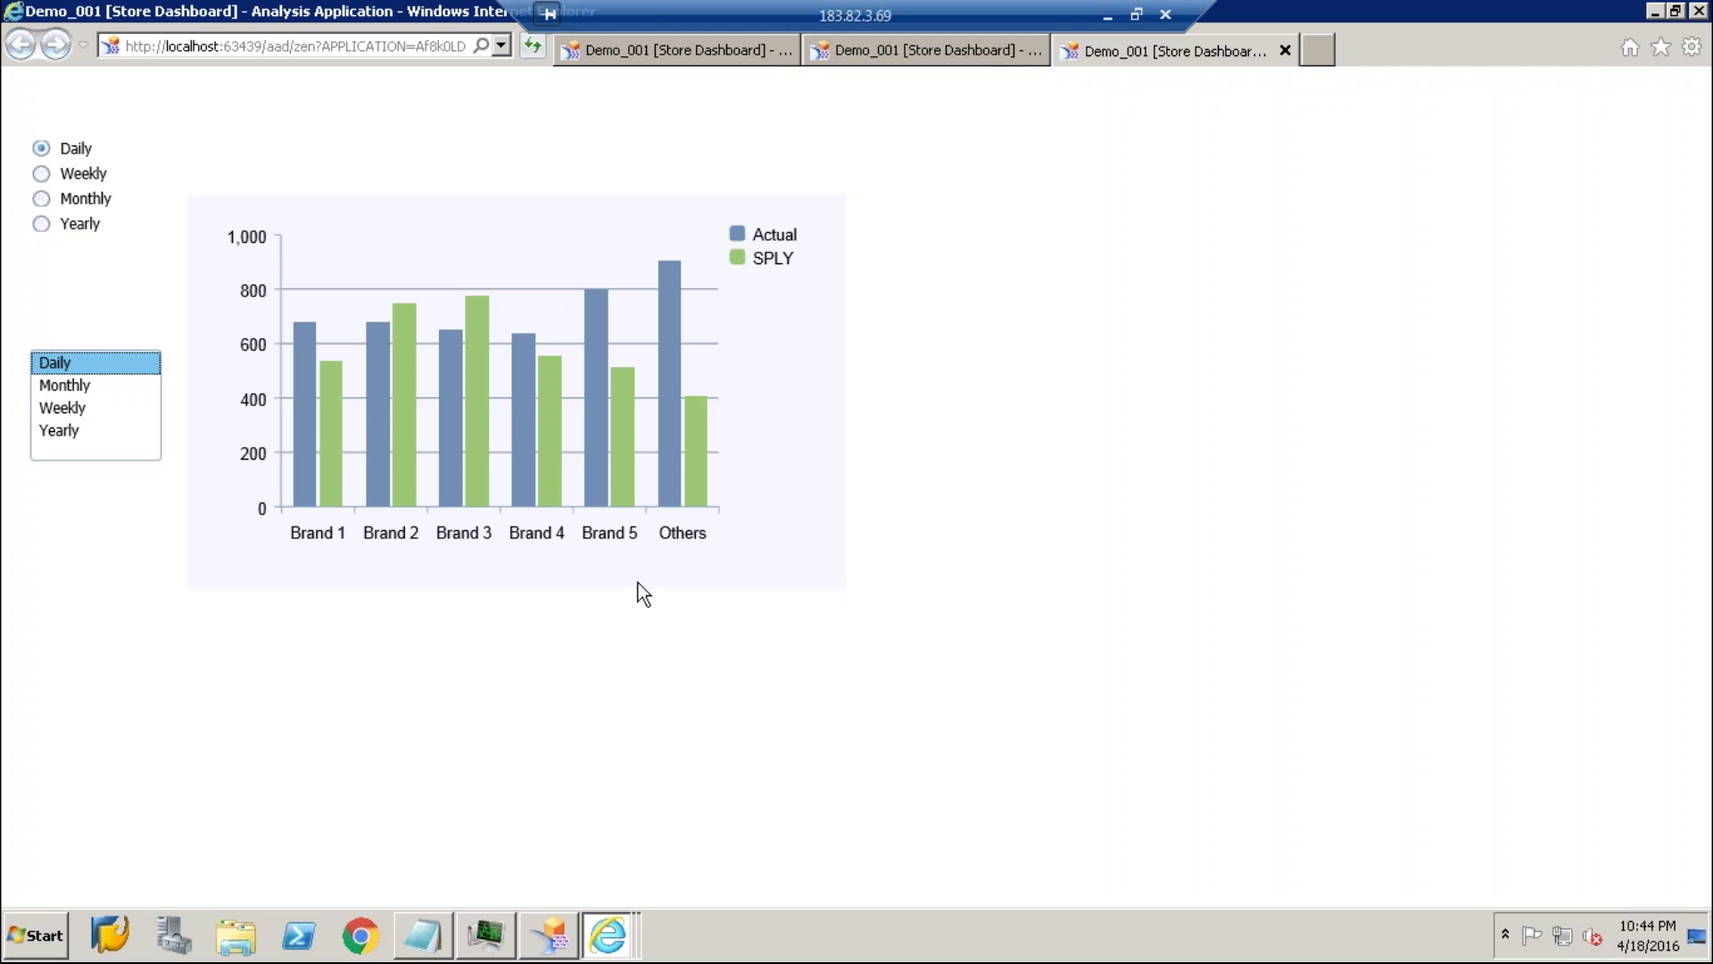
# Return to Design Studio and insert a DS_1.setFilter call inside the Daily block of the radio button group's On Select script
pyautogui.click(541, 948)
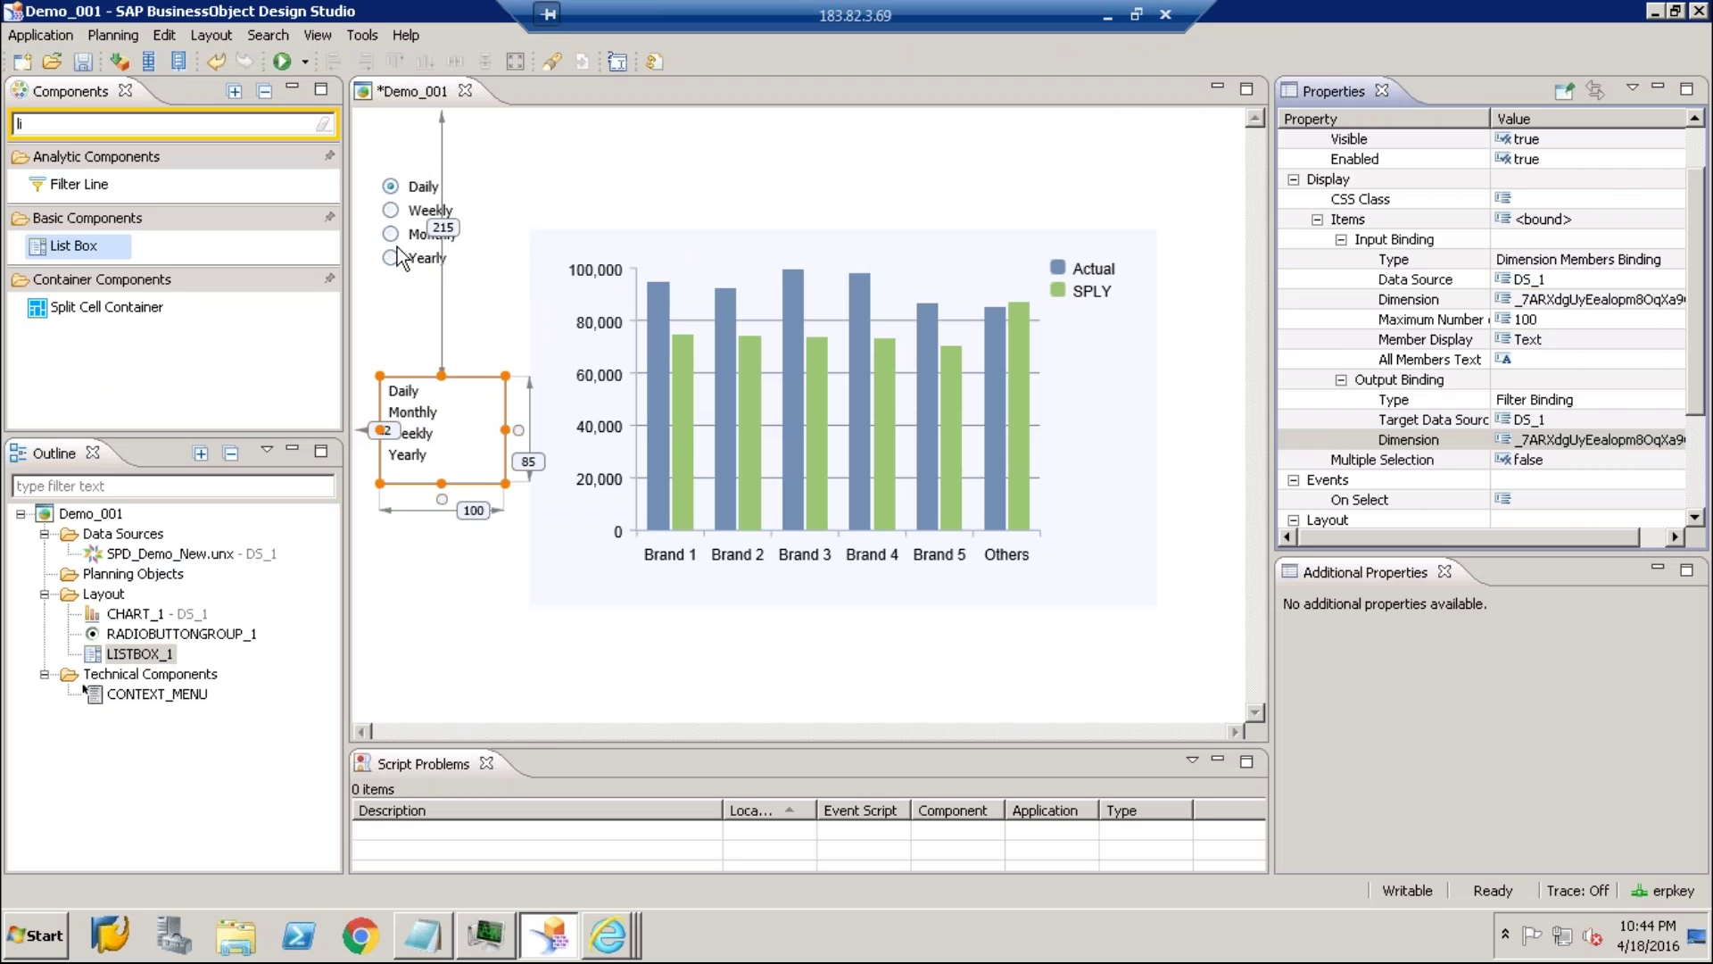
pyautogui.click(400, 259)
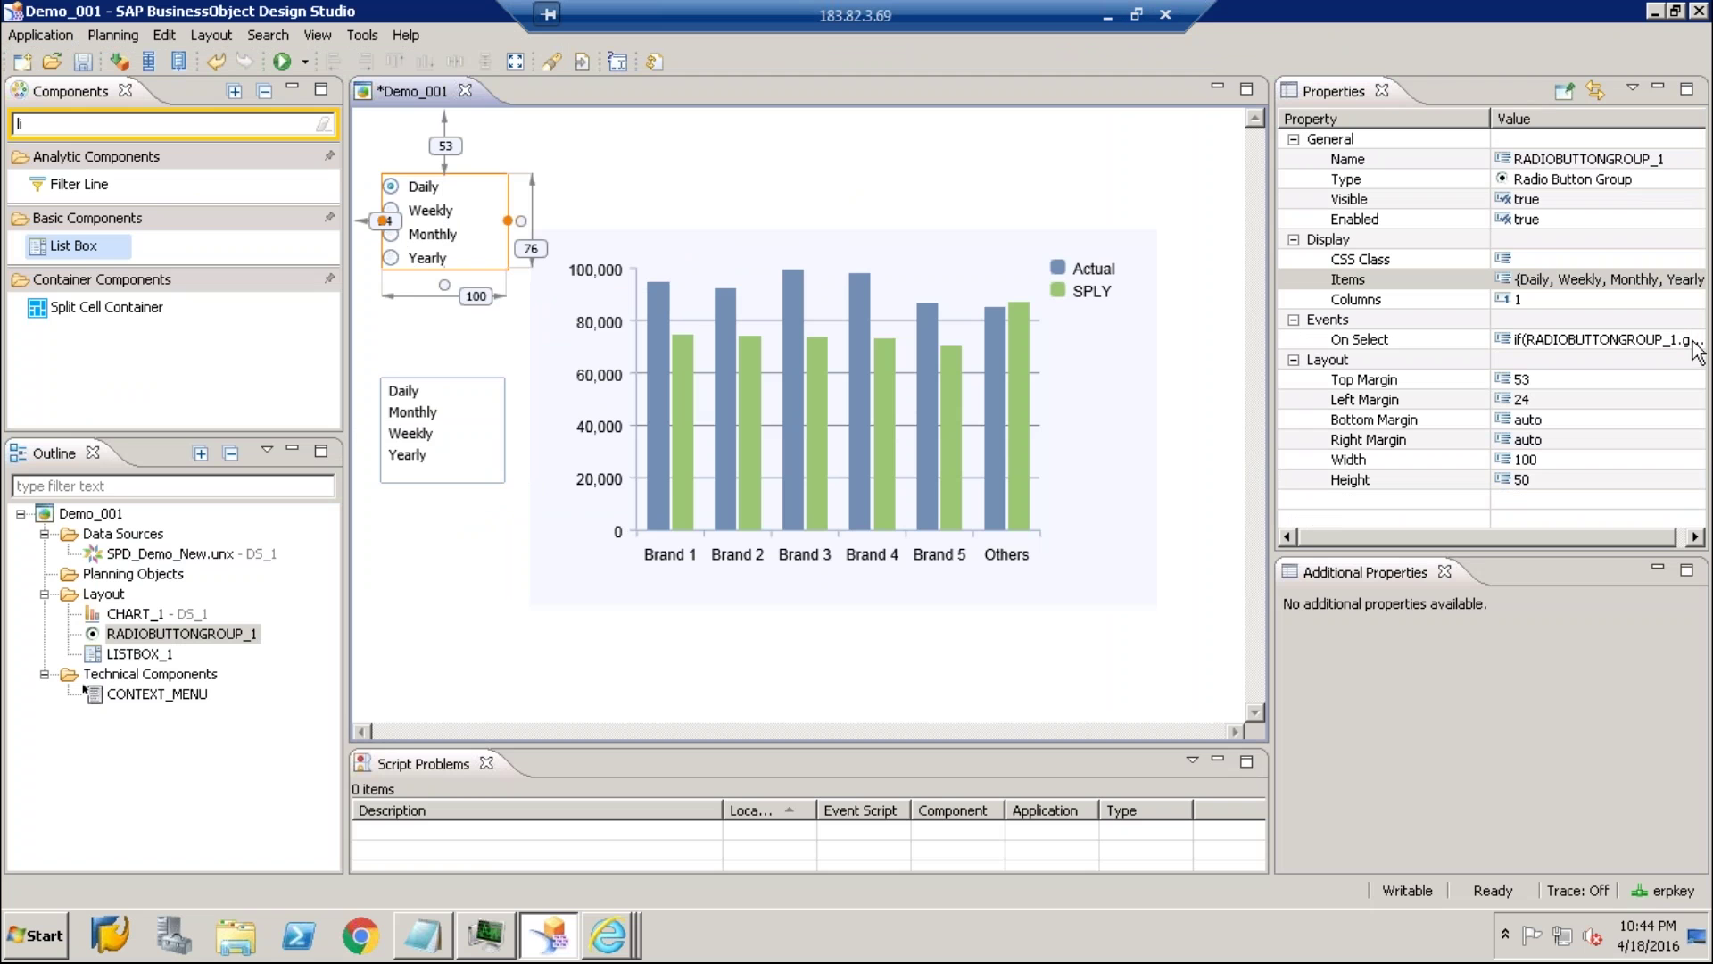
pyautogui.click(1693, 341)
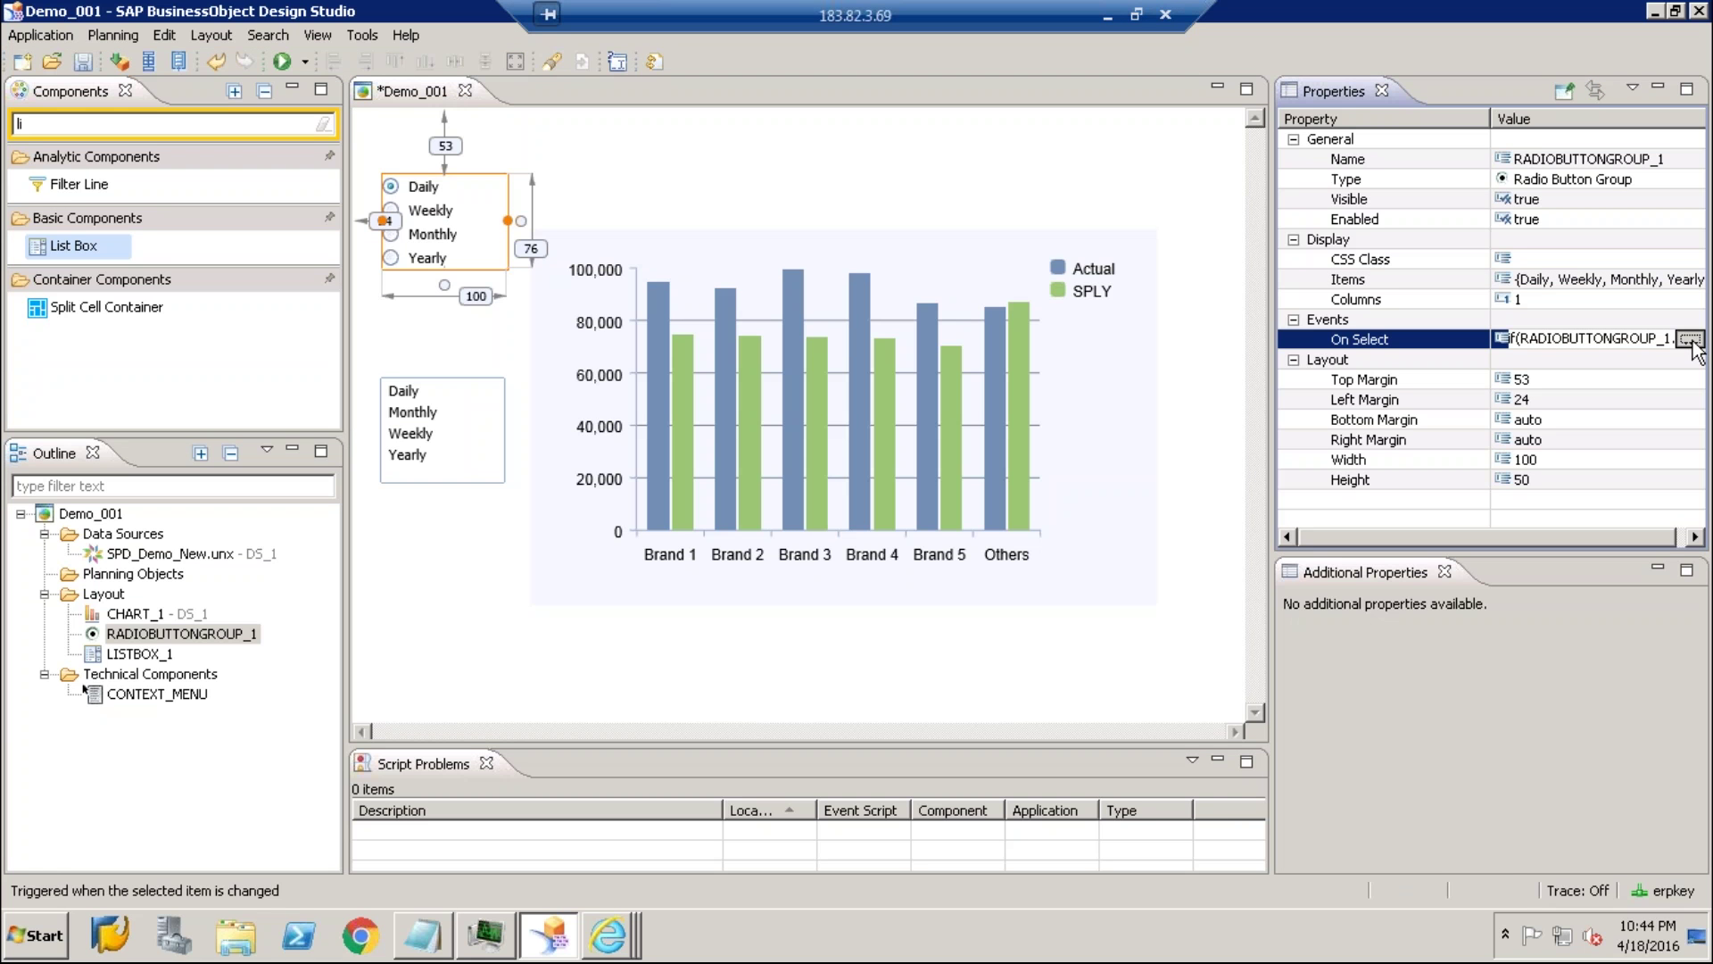
pyautogui.click(1690, 340)
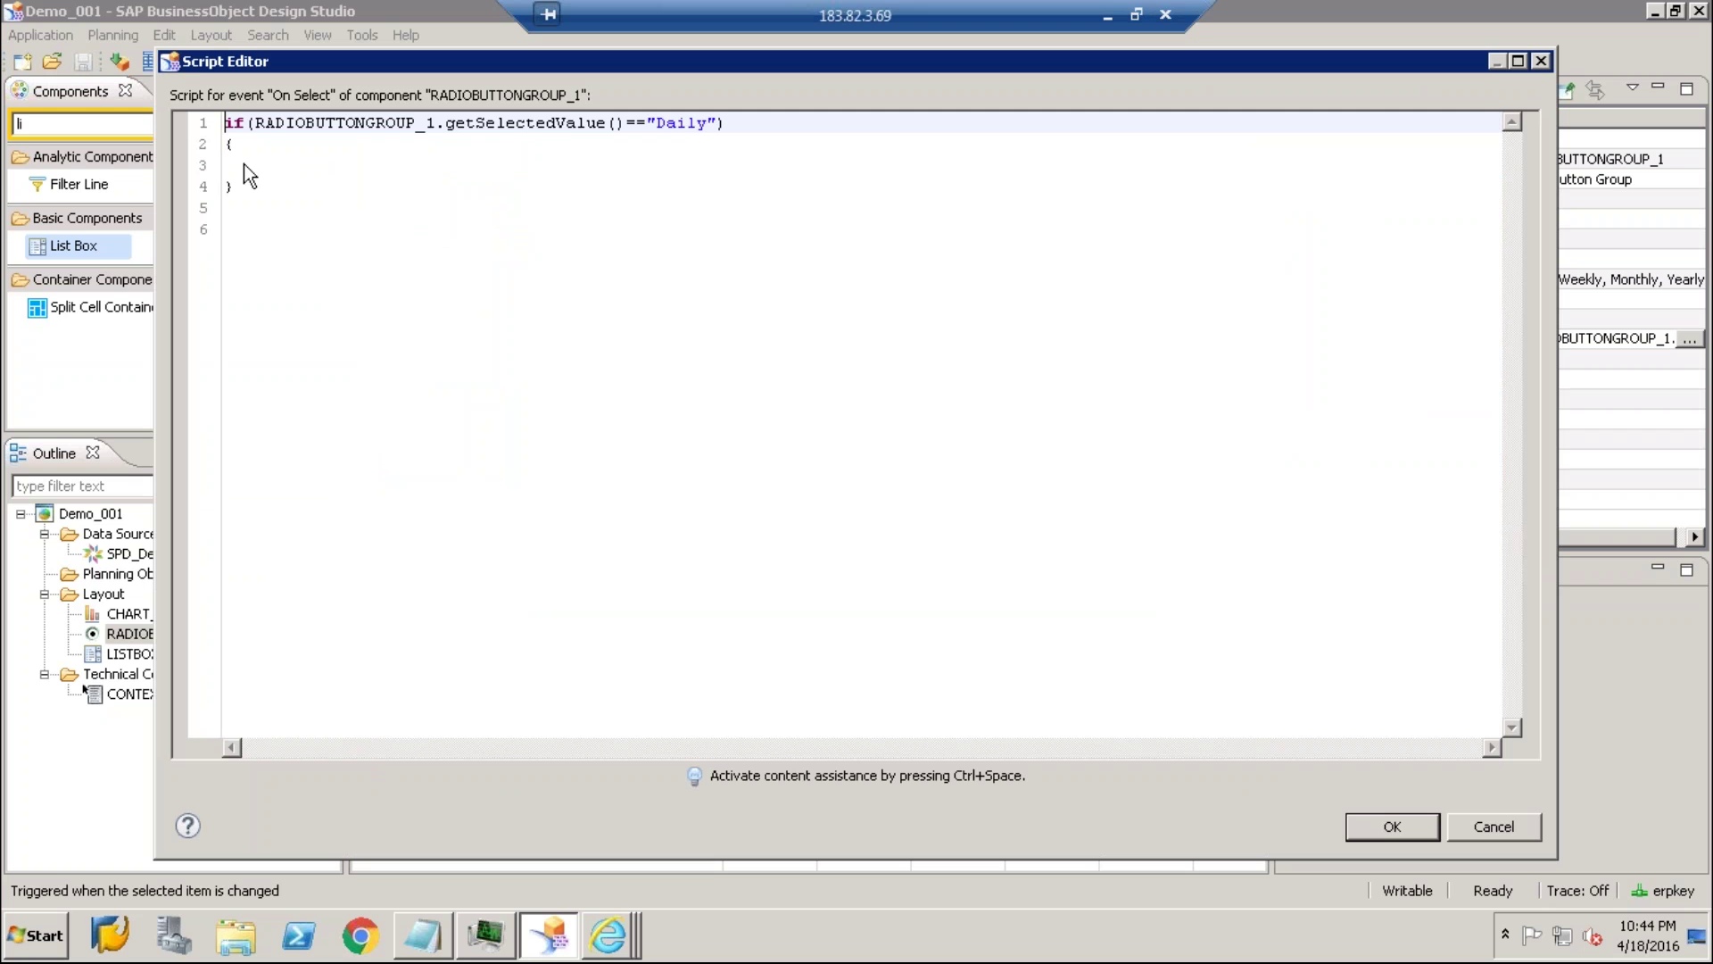
pyautogui.click(303, 167)
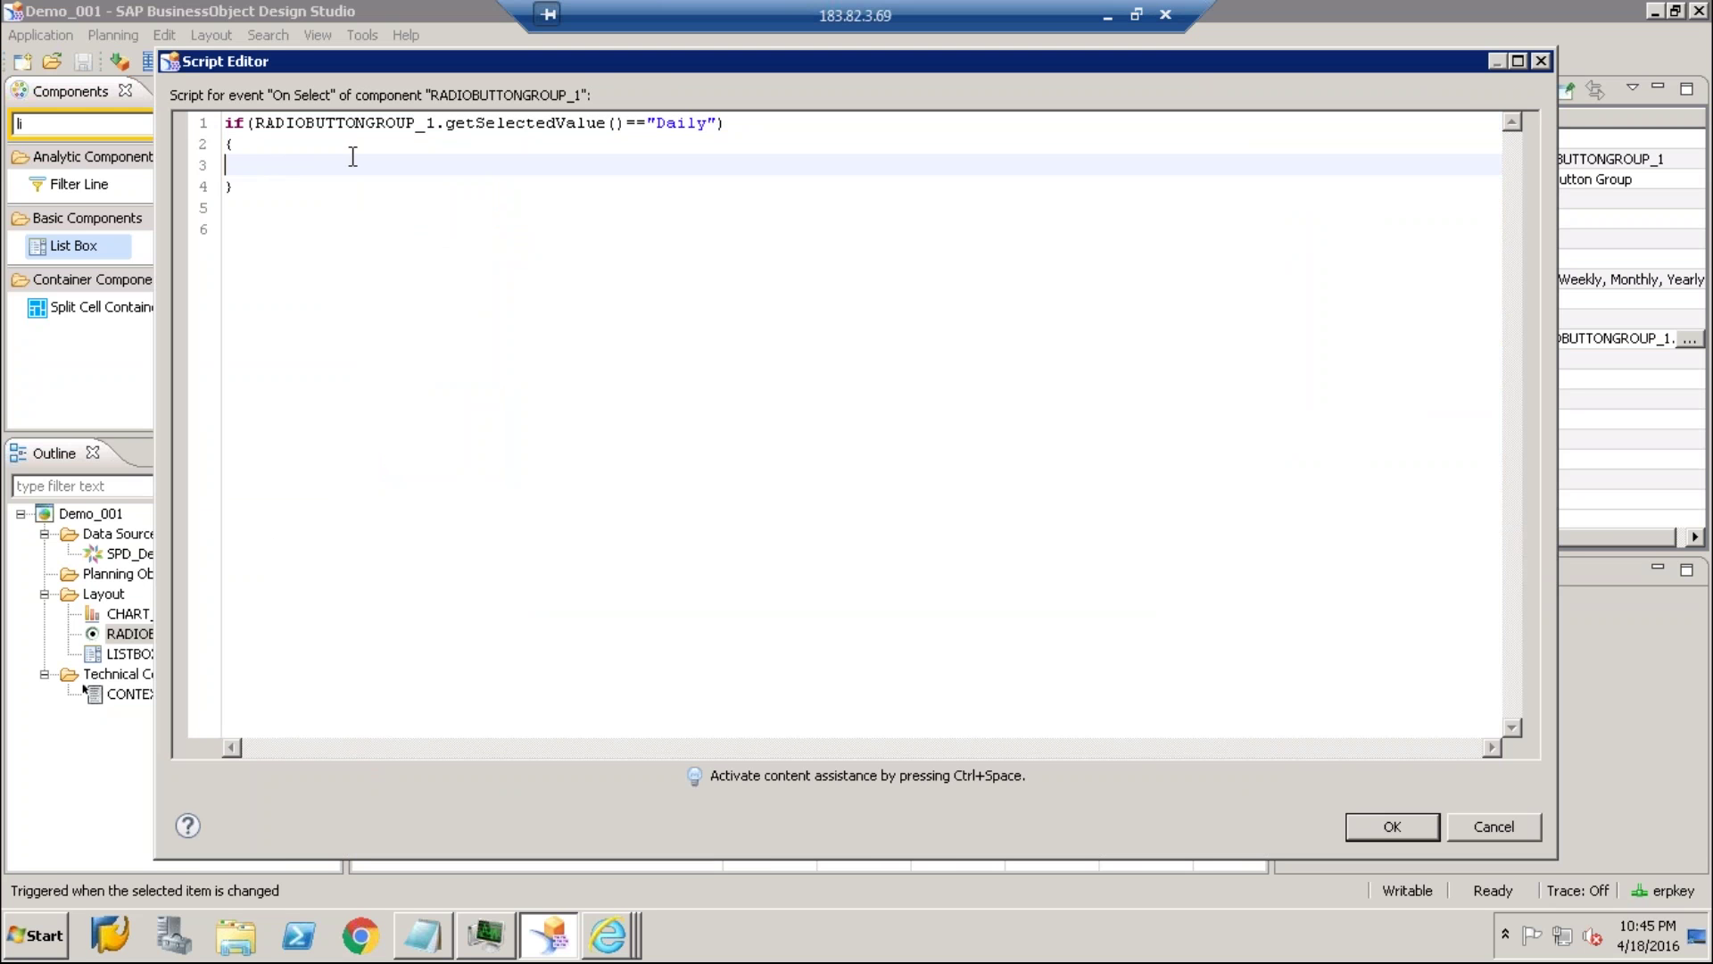
pyautogui.press('Tab')
pyautogui.write('DS_')
pyautogui.hotkey('ctrl', 'space')
pyautogui.press('Return')
pyautogui.write('.setF')
pyautogui.hotkey('ctrl', 'space')
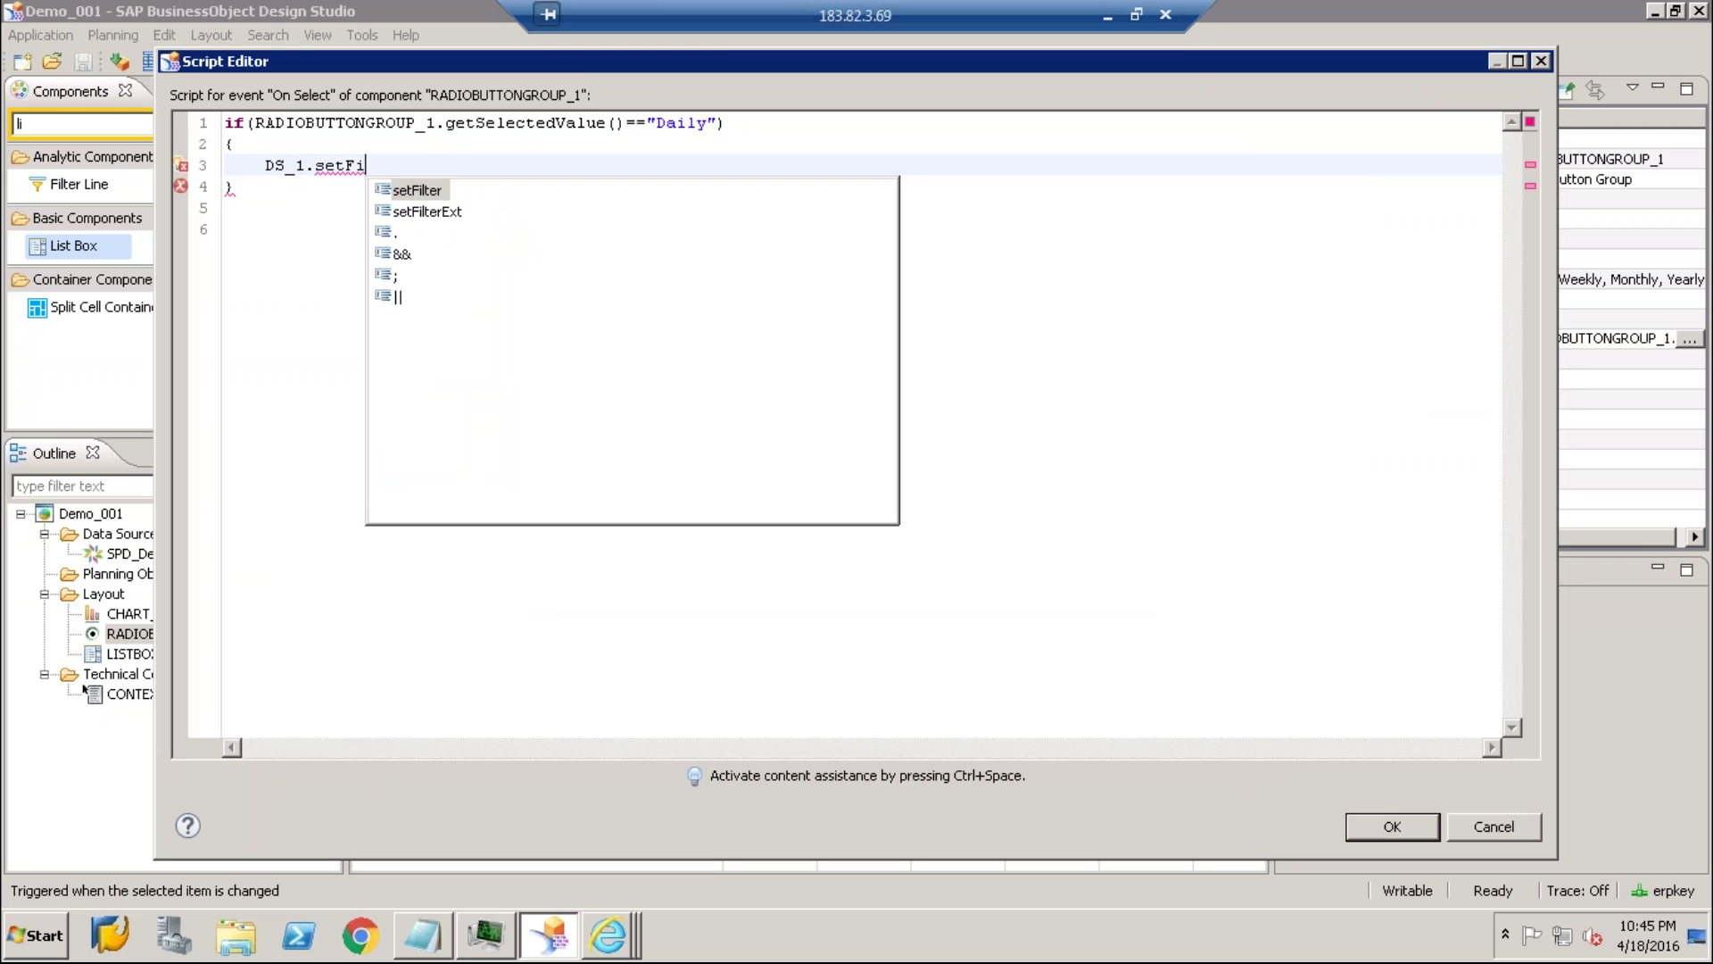
pyautogui.press('Return')
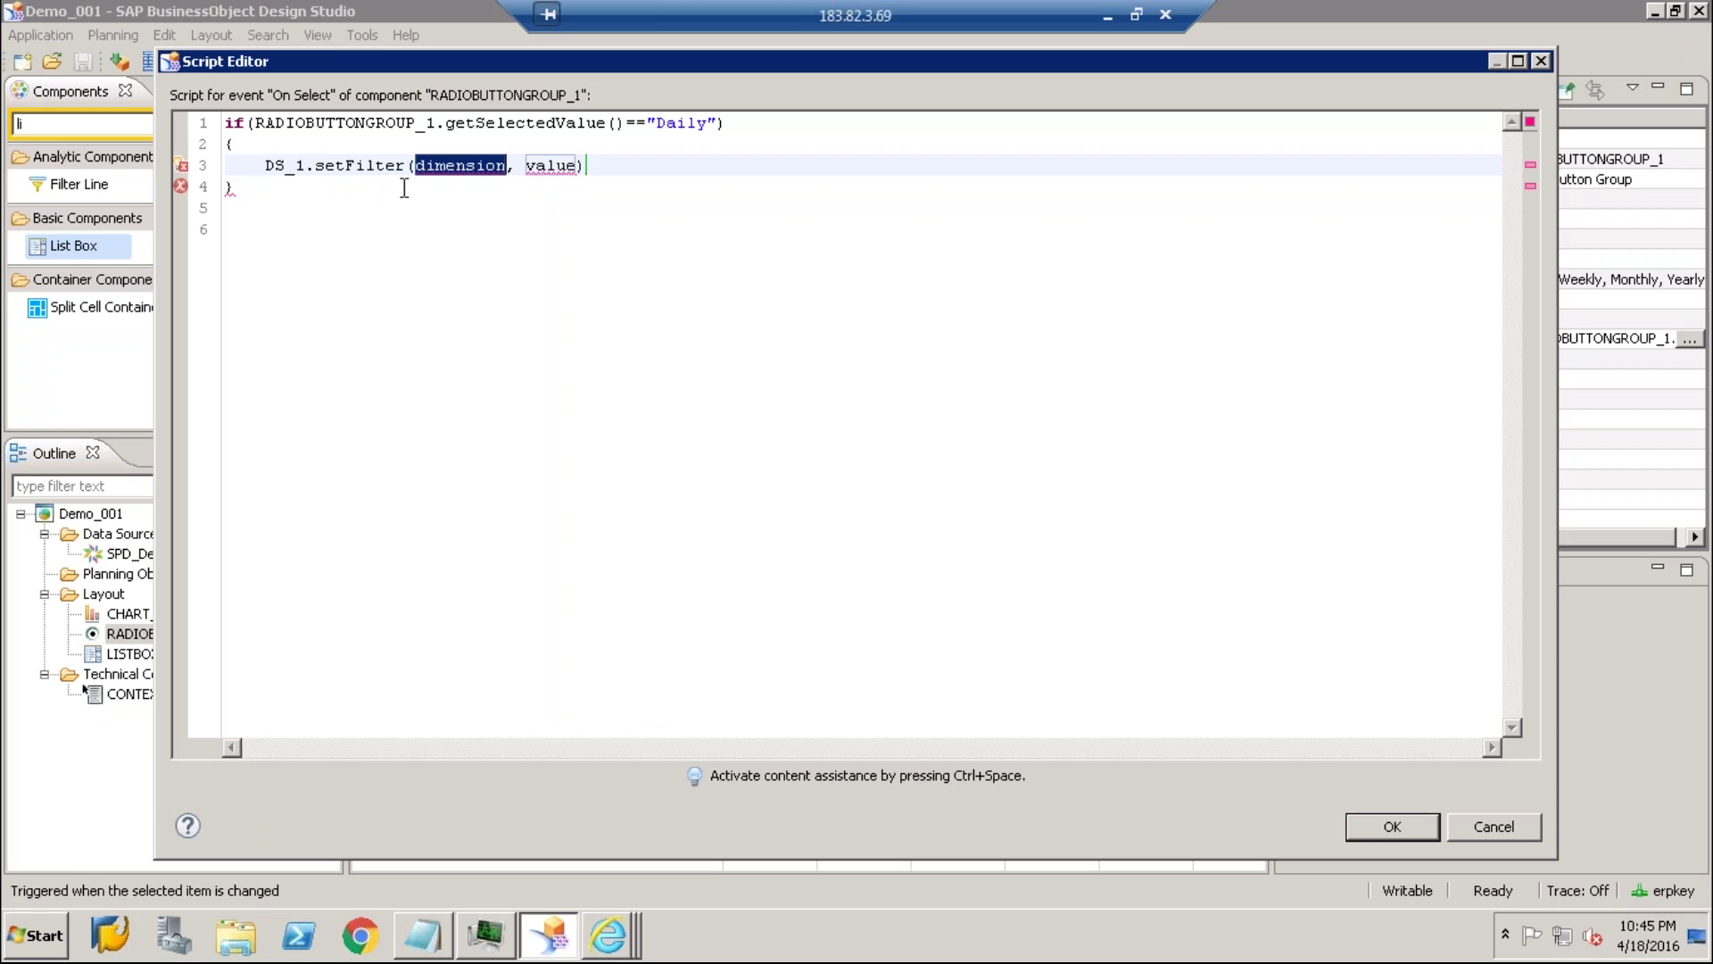
# Complete the setFilter call with the Period dimension and the value "Daily", ending the statement with a semicolon
pyautogui.hotkey('ctrl', 'space')
pyautogui.click(541, 216)
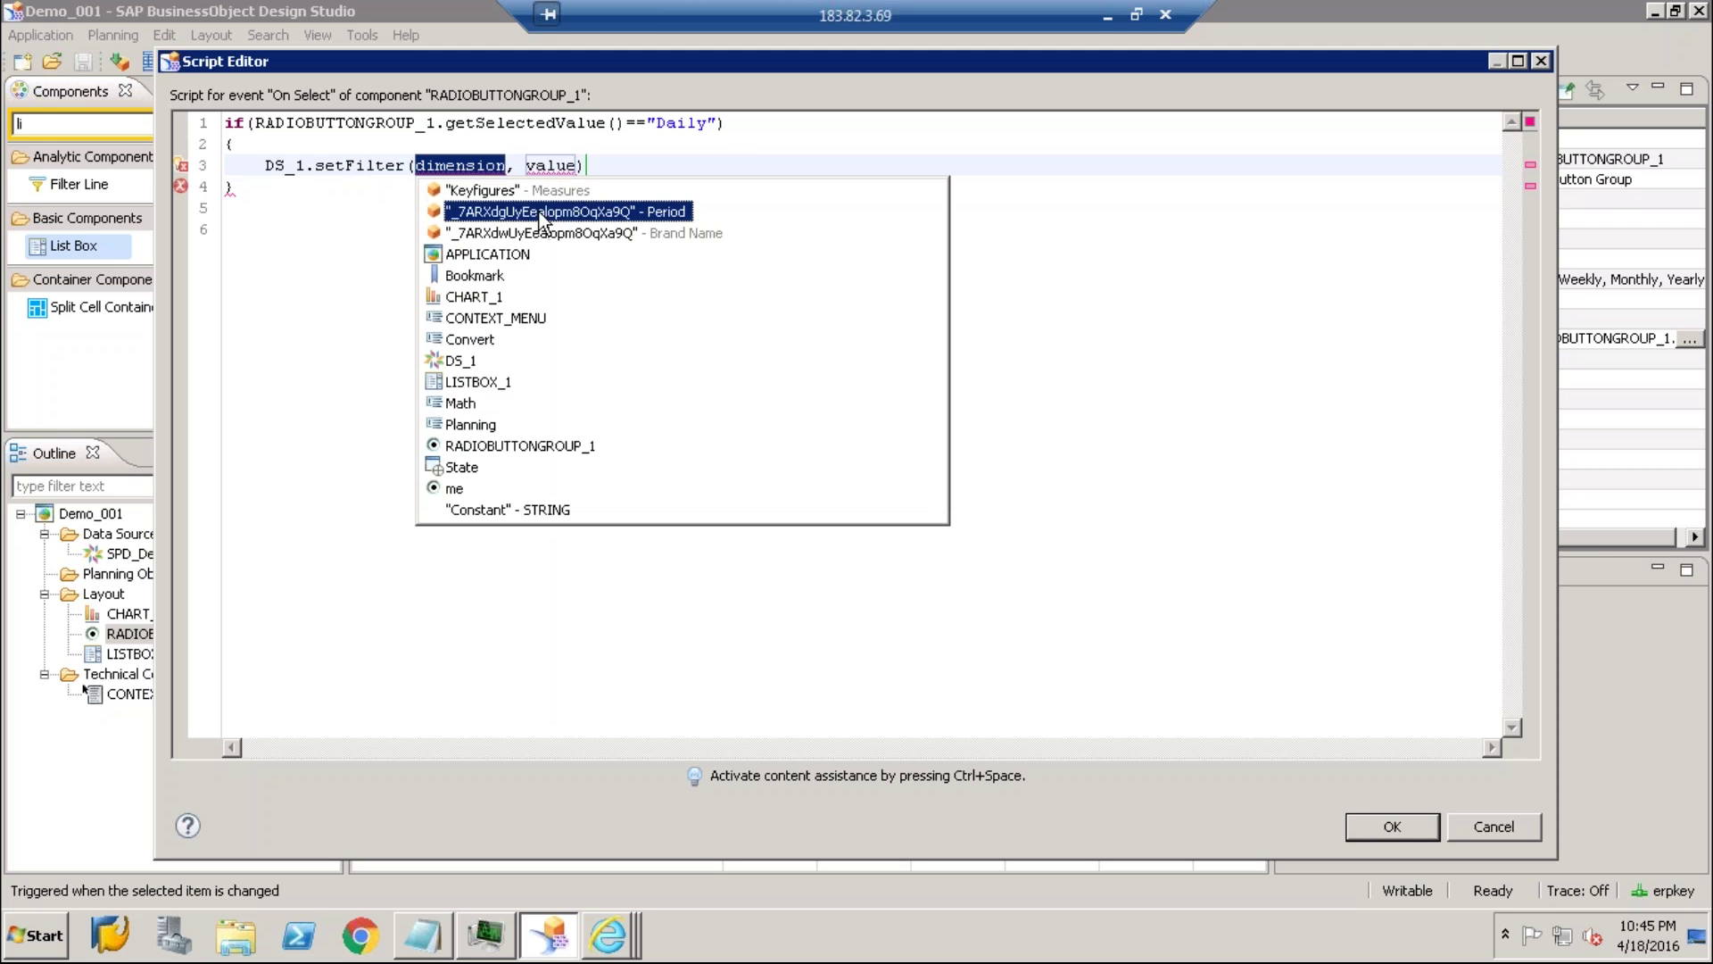
pyautogui.press('Return')
pyautogui.doubleClick(704, 167)
pyautogui.hotkey('ctrl', 'space')
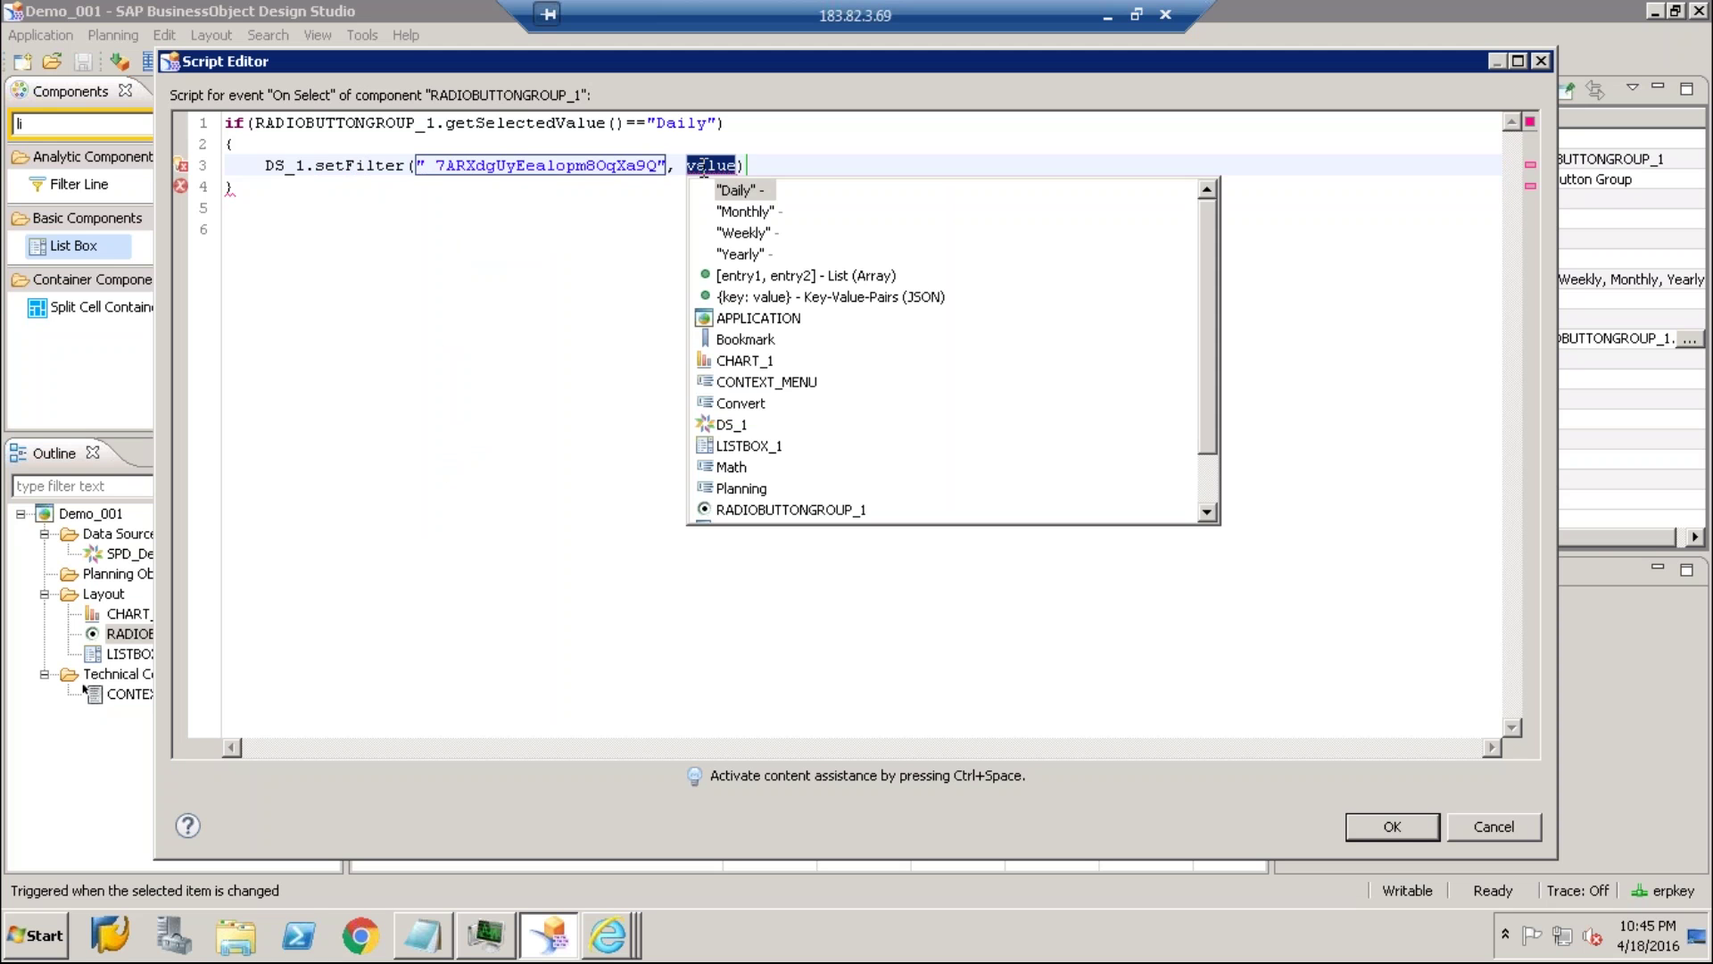
pyautogui.press('Return')
pyautogui.write(';')
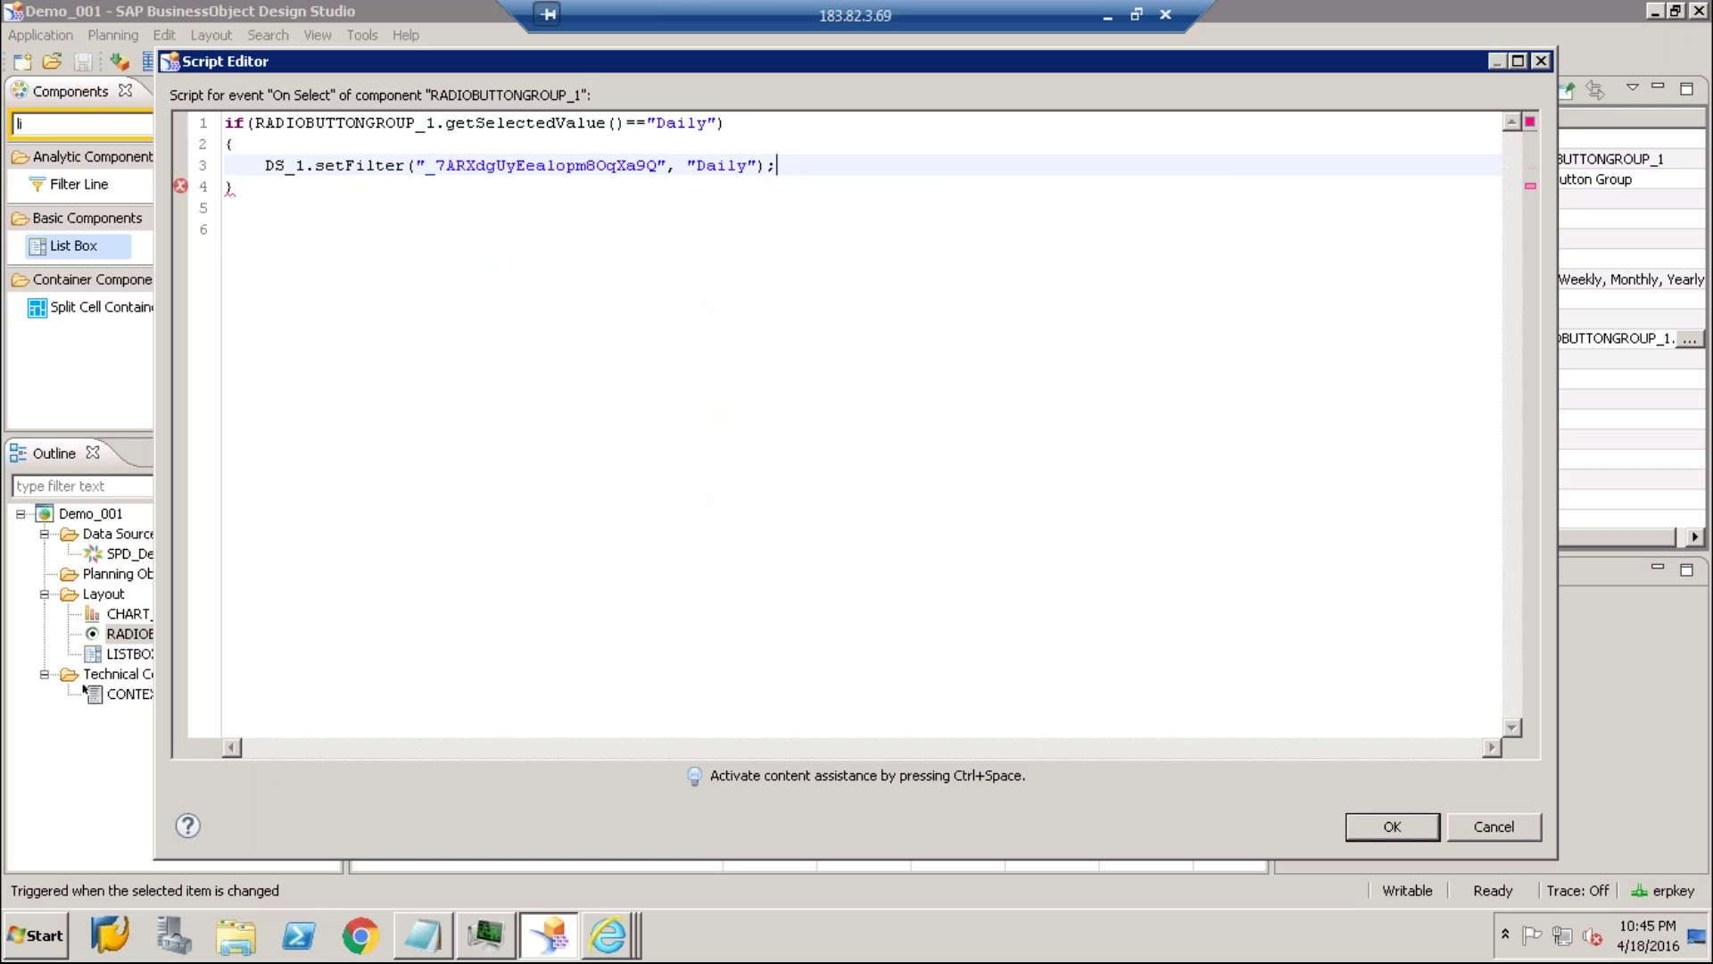
# Add an else line below the Daily block, followed by a copy of the entire Daily if block
pyautogui.hotkey('ctrl', 'a')
pyautogui.hotkey('ctrl', 'c')
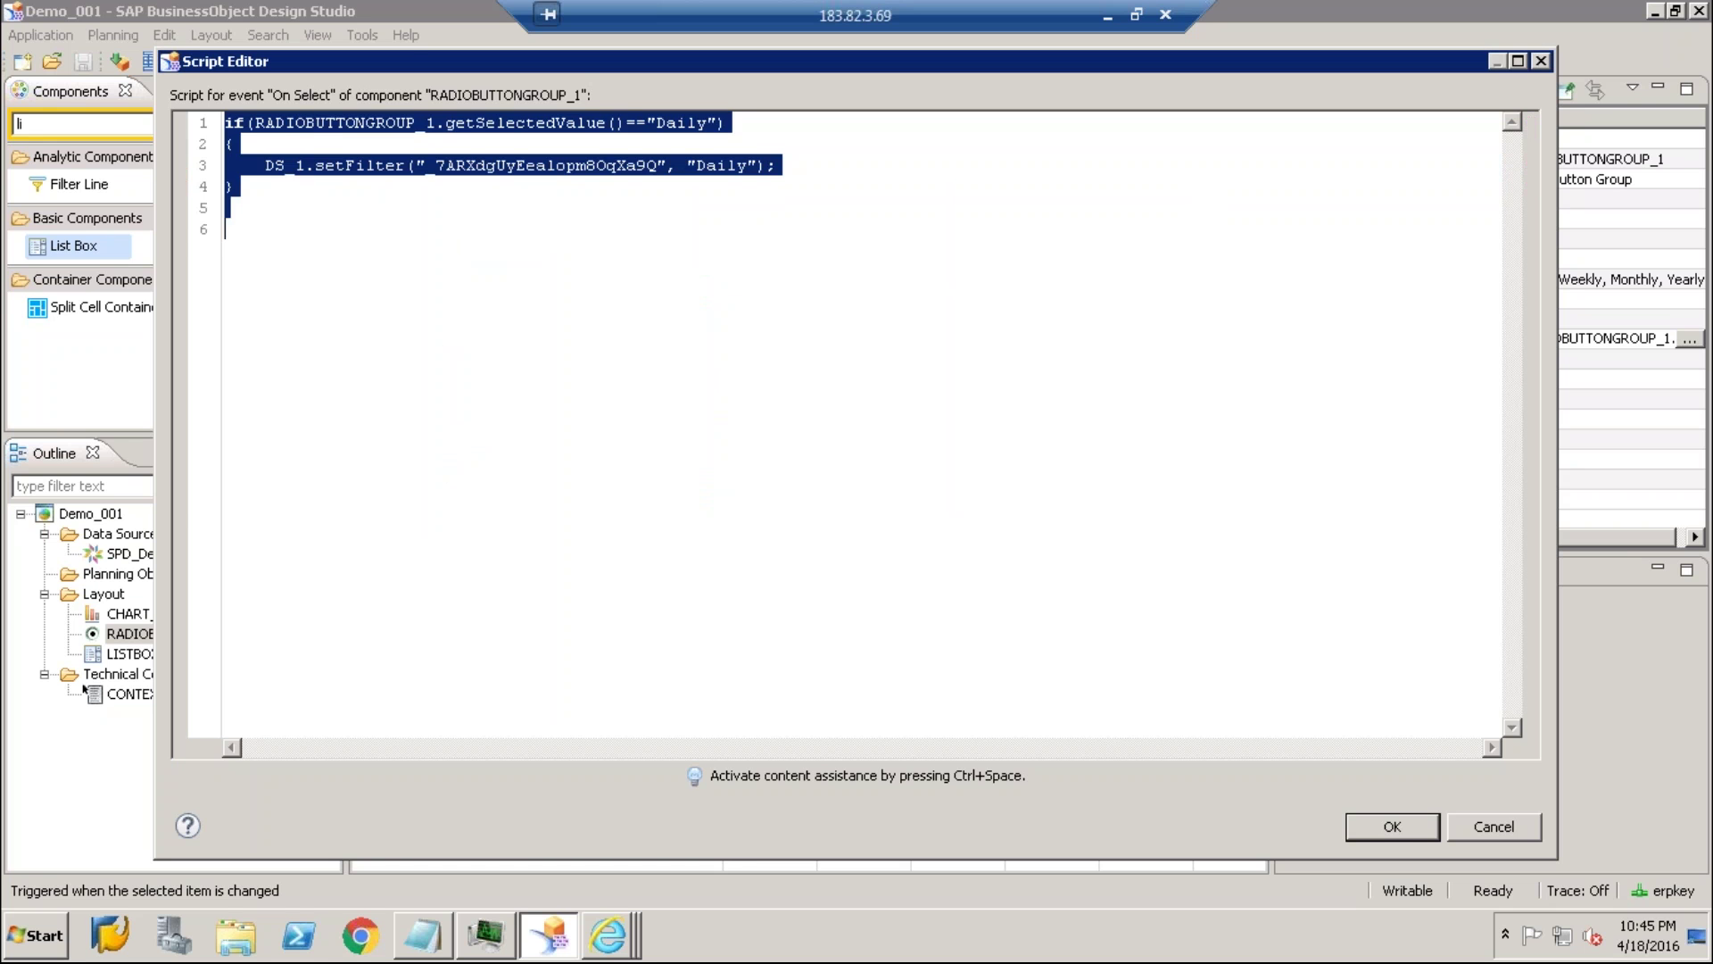
pyautogui.press('Up')
pyautogui.write('else')
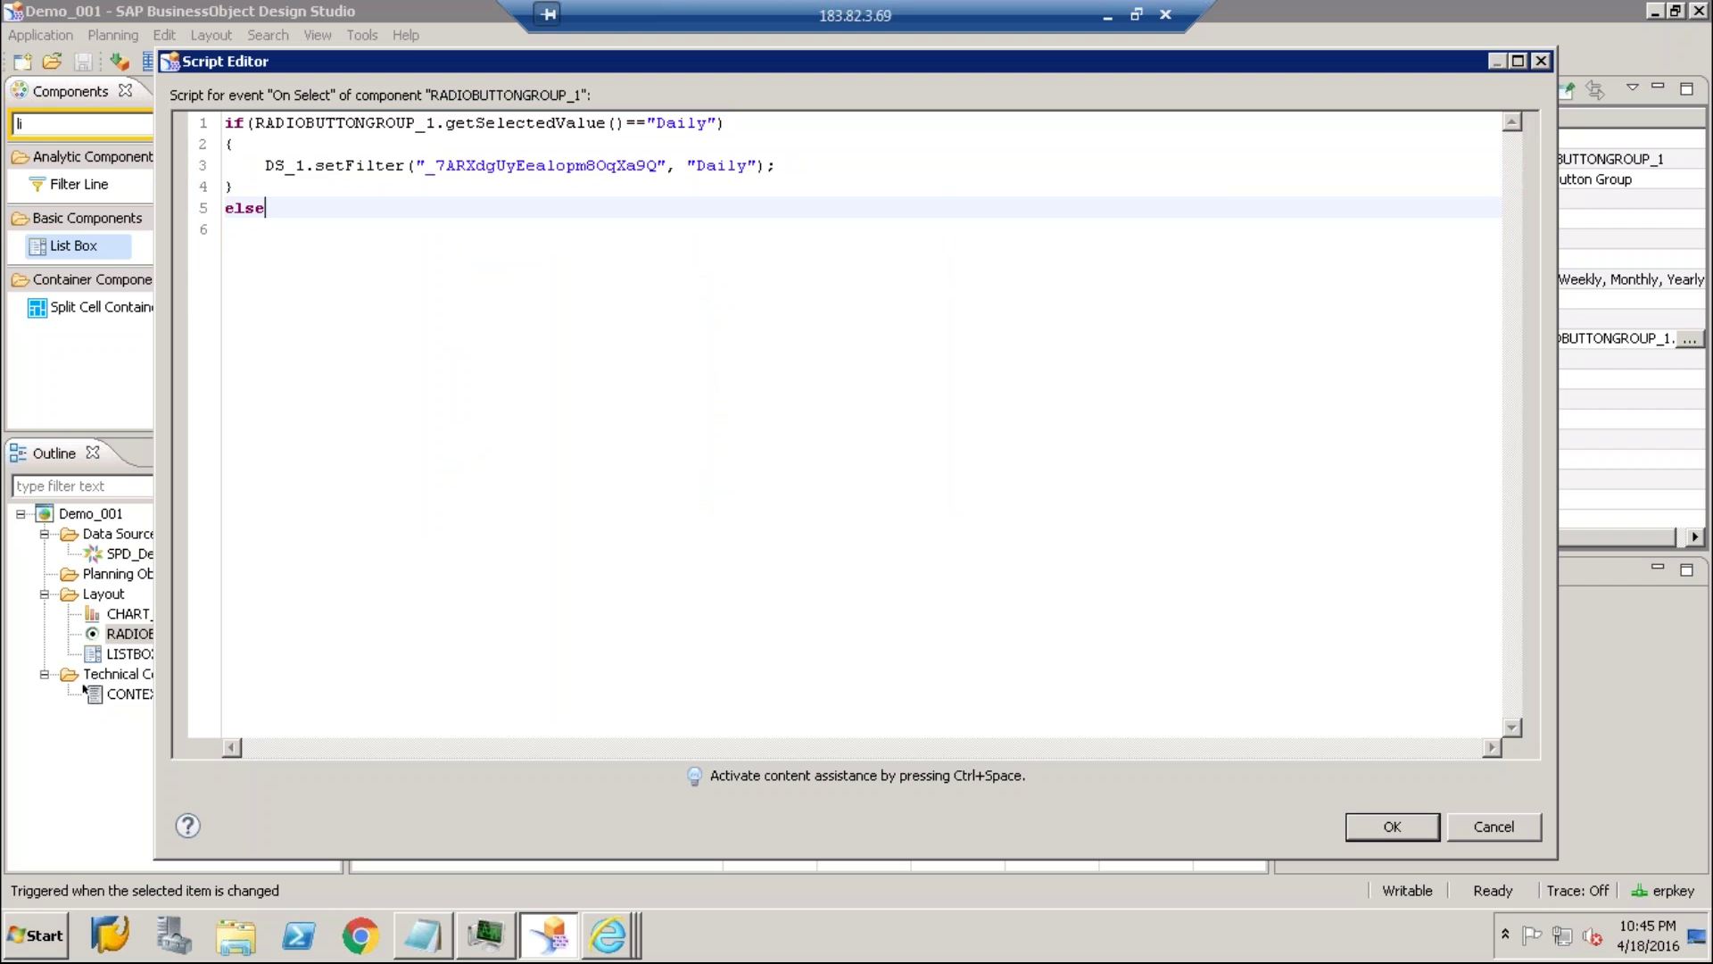
pyautogui.press('Return')
pyautogui.hotkey('ctrl', 'v')
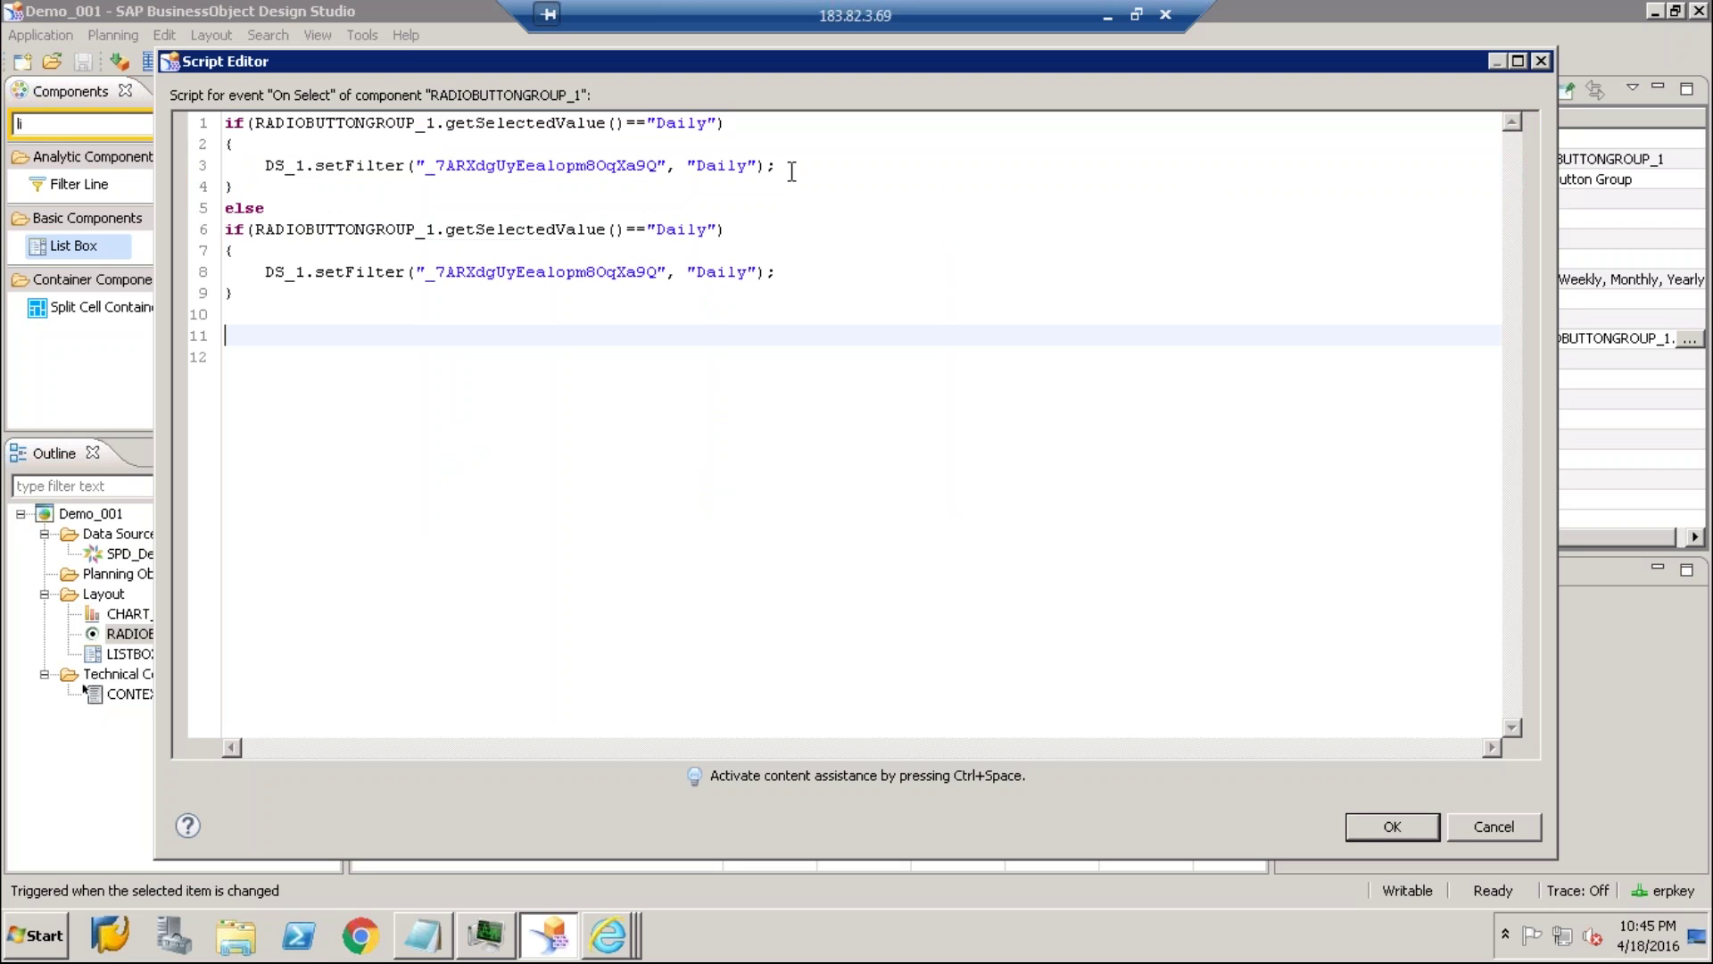
# Change both "Daily" values in the second if block, in the condition and in the setFilter call, to "Weekly"
pyautogui.click(689, 234)
pyautogui.doubleClick(689, 230)
pyautogui.write('Weekly')
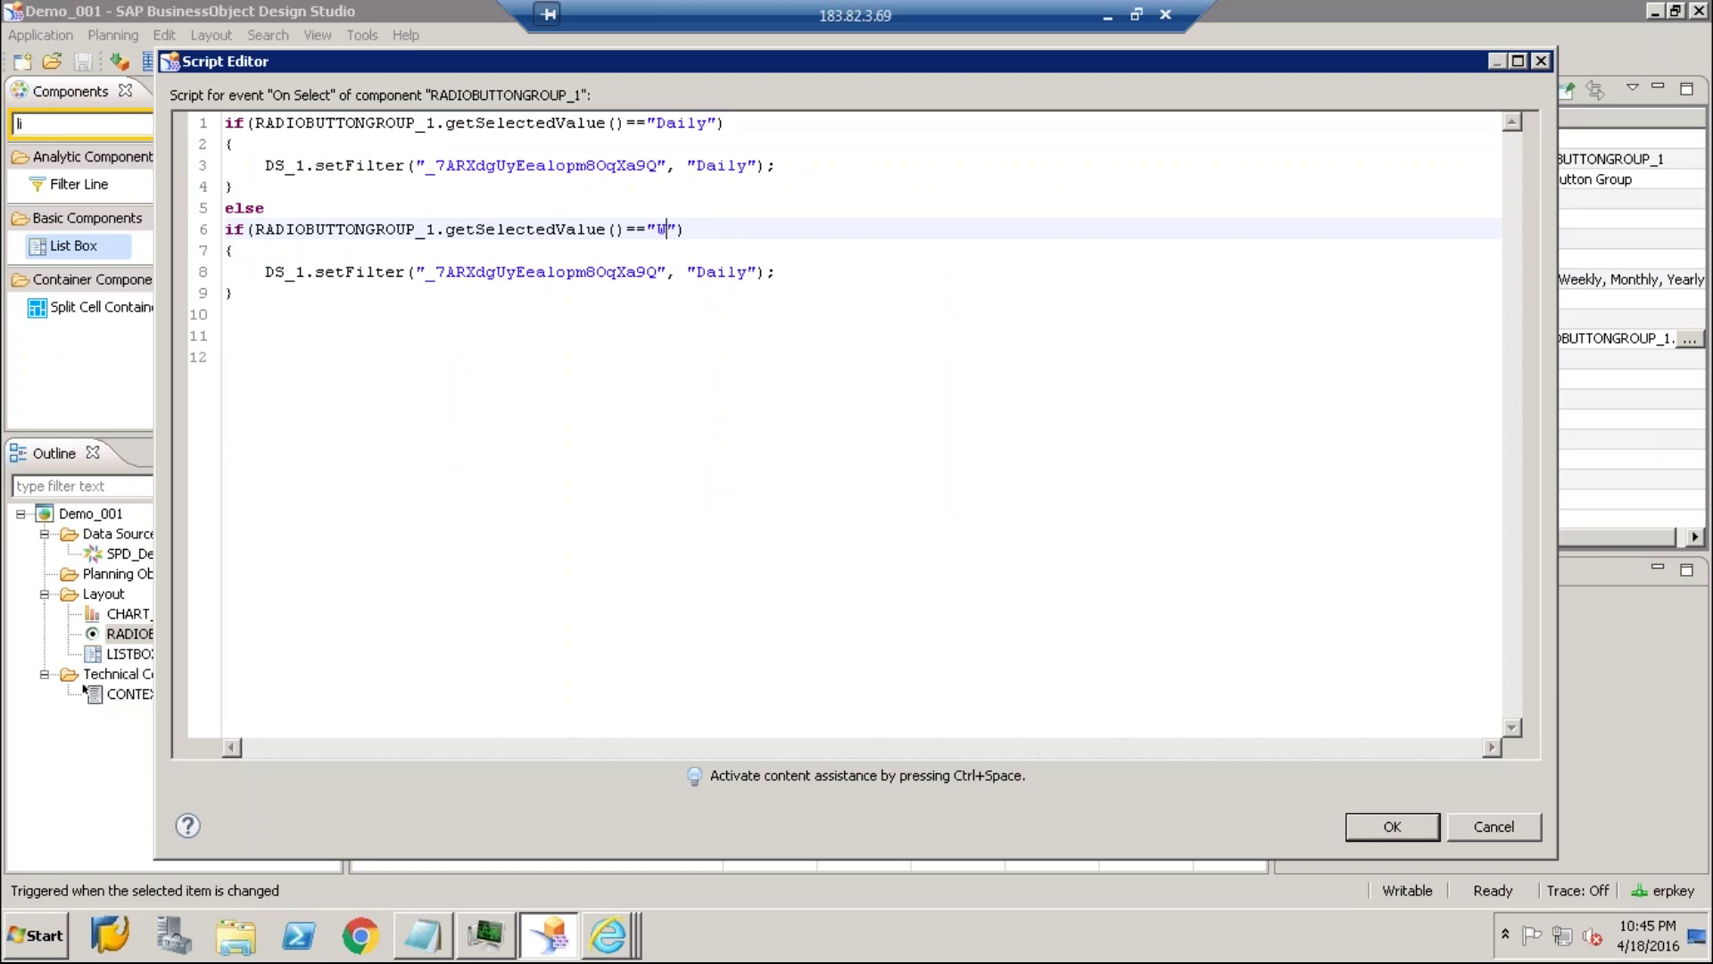
pyautogui.doubleClick(709, 271)
pyautogui.write('Weekly')
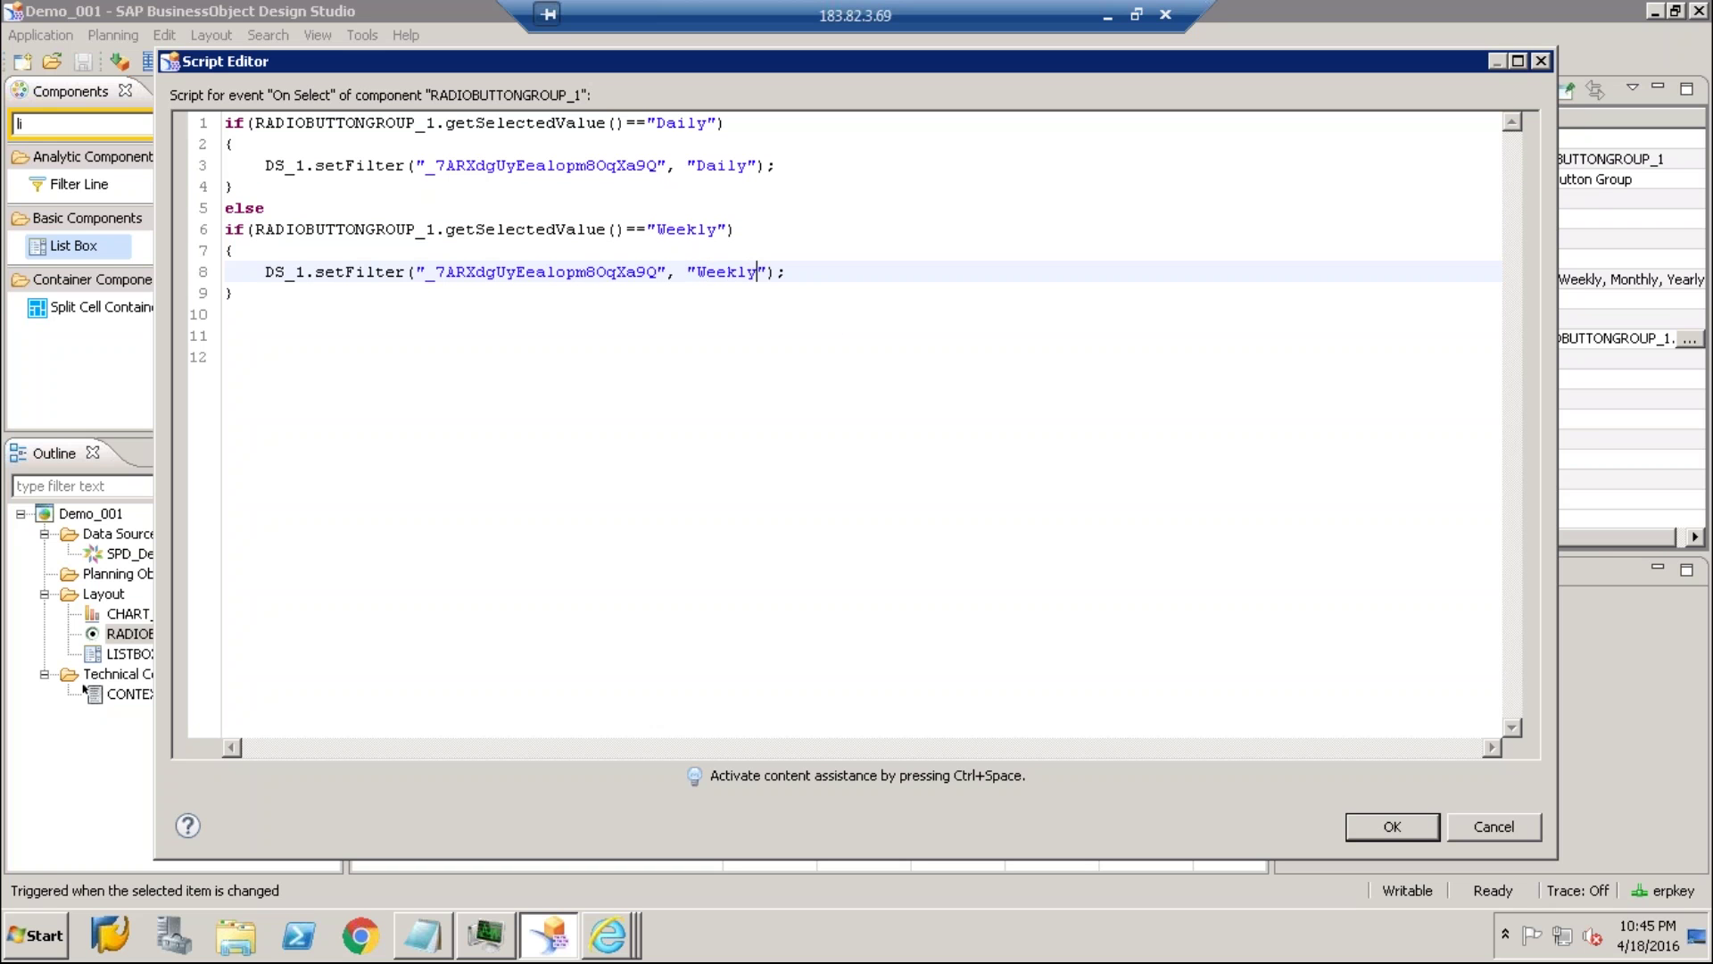
# Add an else line below the Weekly block with a copy of the Daily if block, replacing both its "Daily" values with "Monthly"
pyautogui.click(321, 354)
pyautogui.press('Up')
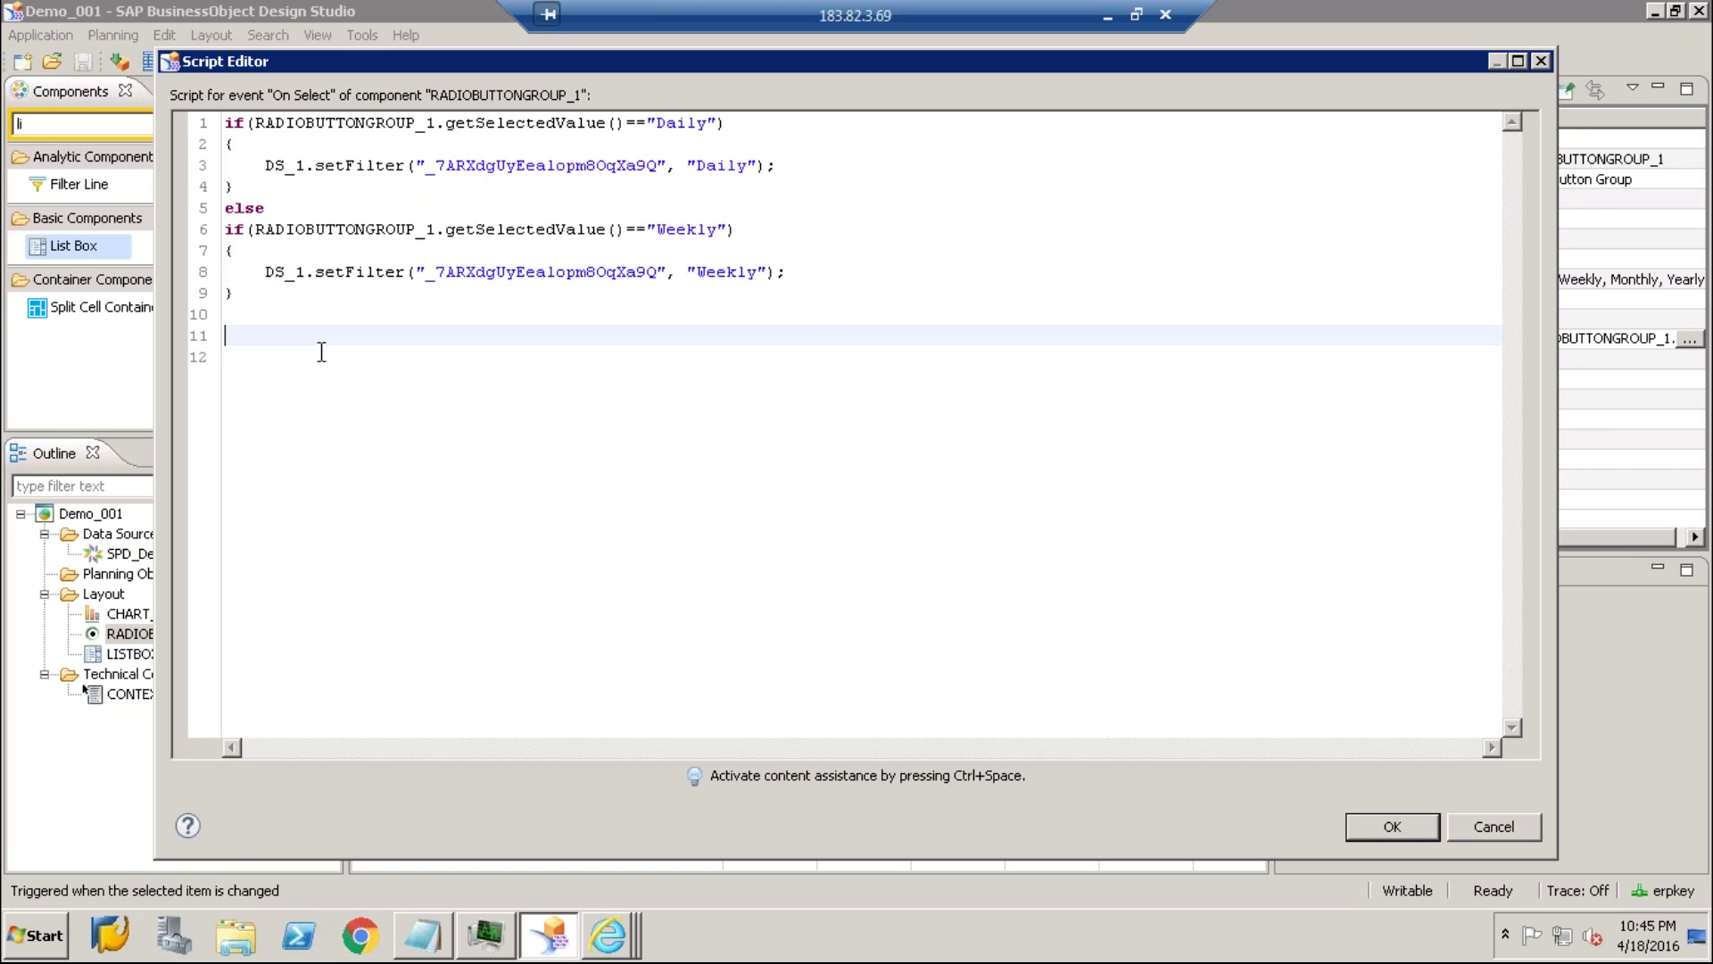
pyautogui.write('else')
pyautogui.press('Return')
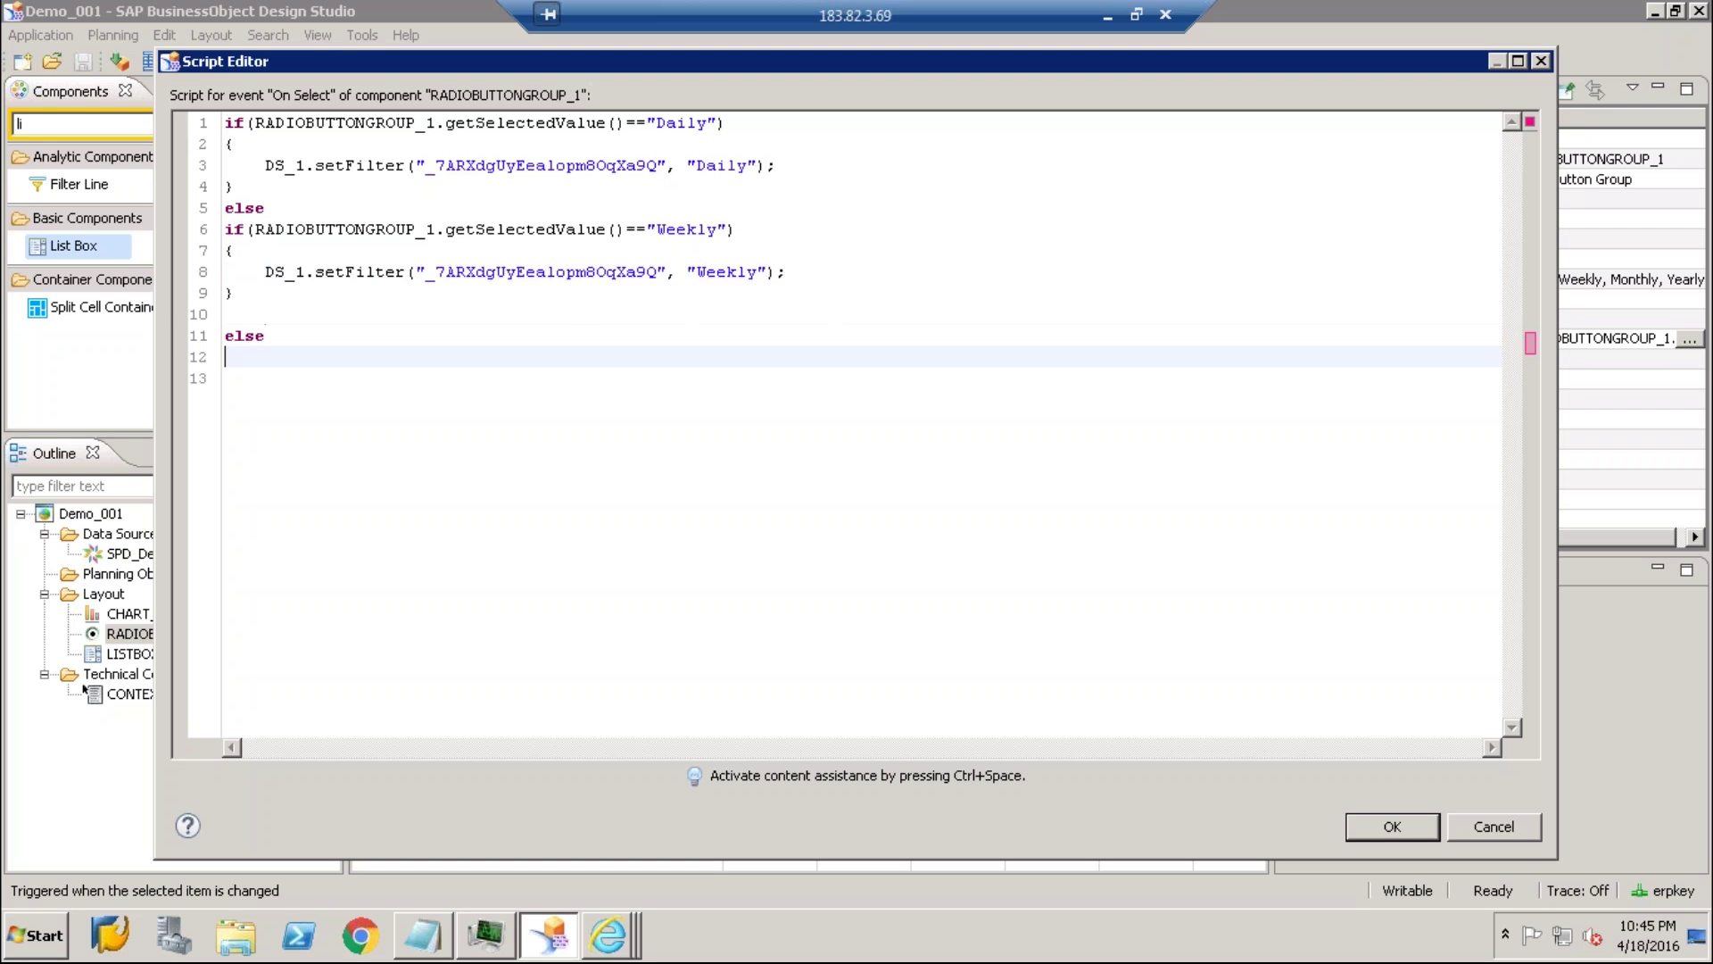
pyautogui.hotkey('ctrl', 'v')
pyautogui.doubleClick(694, 357)
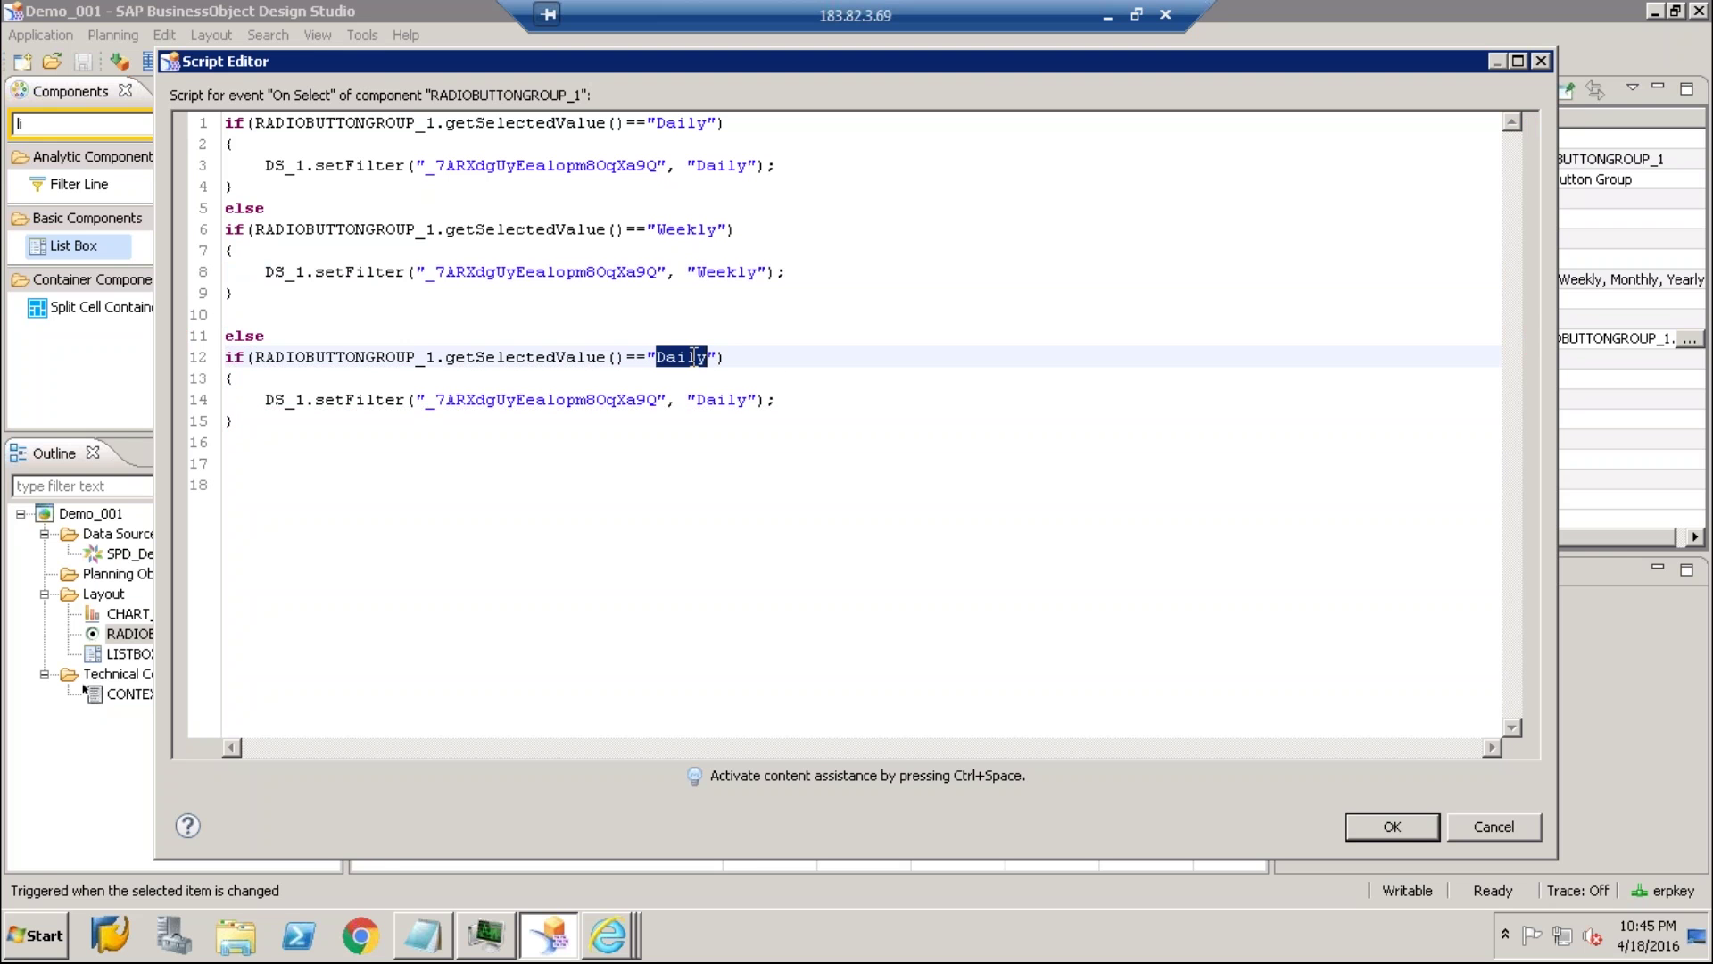
pyautogui.write('Monthly')
pyautogui.doubleClick(719, 400)
pyautogui.write('Monthl')
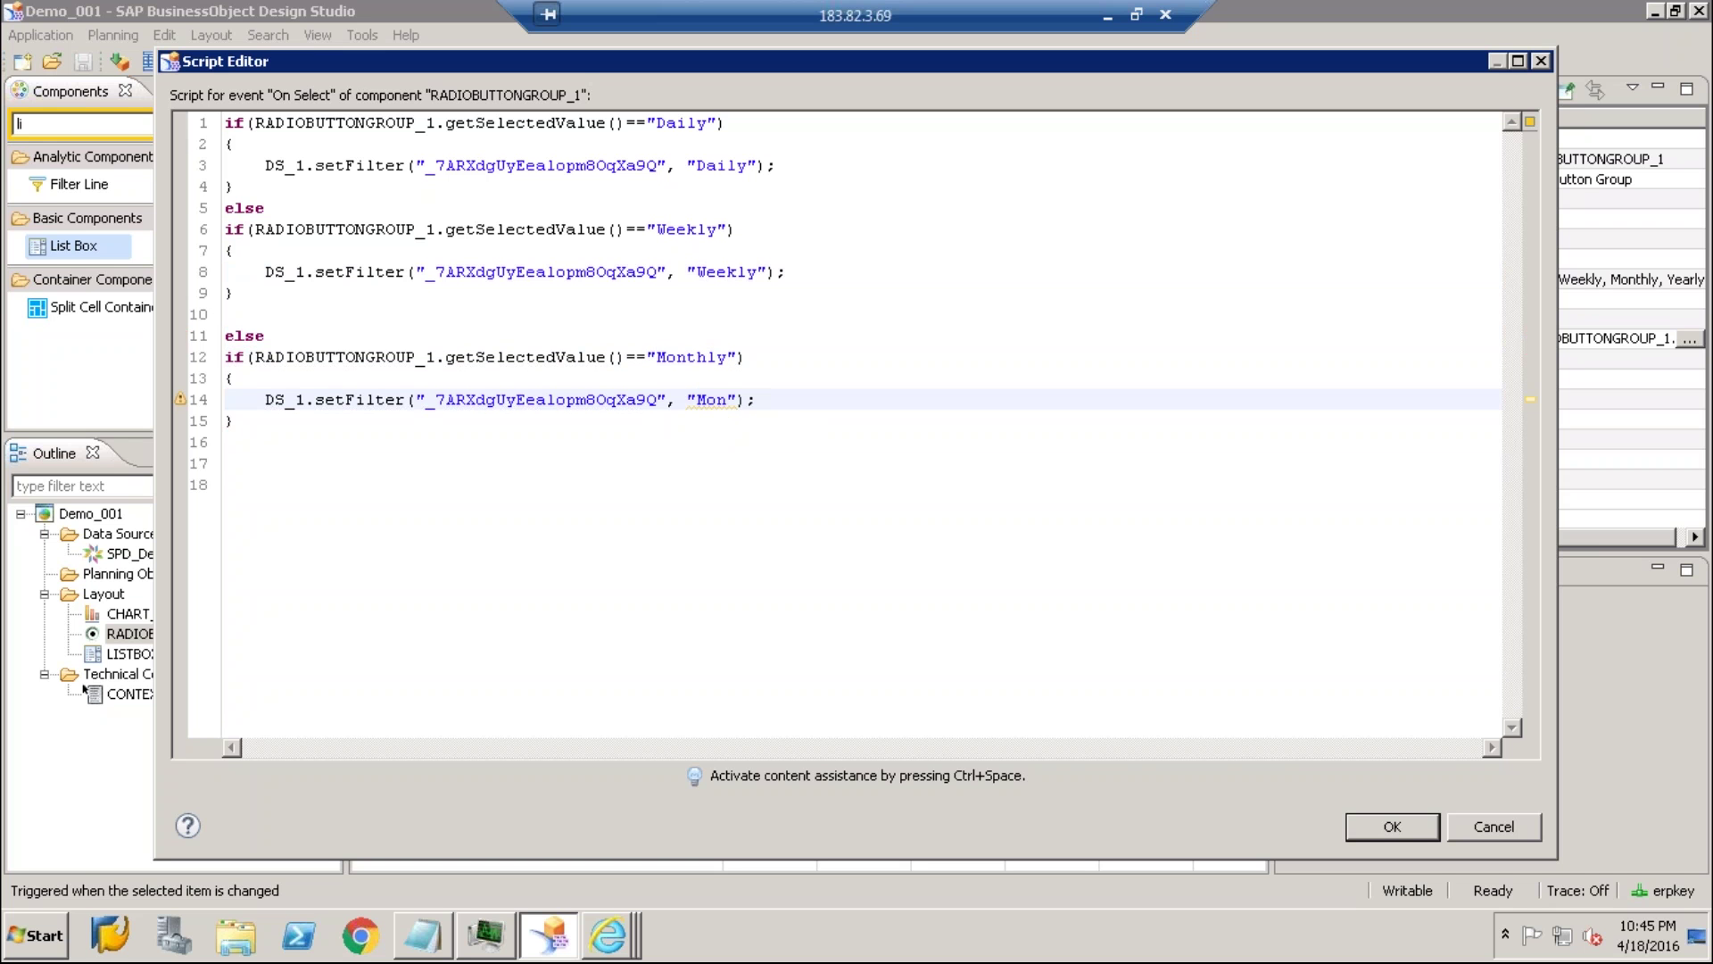
pyautogui.write('y')
# Add an else line below the Monthly block, followed by another copy of the Daily if block
pyautogui.click(723, 444)
pyautogui.press('Return')
pyautogui.write('e')
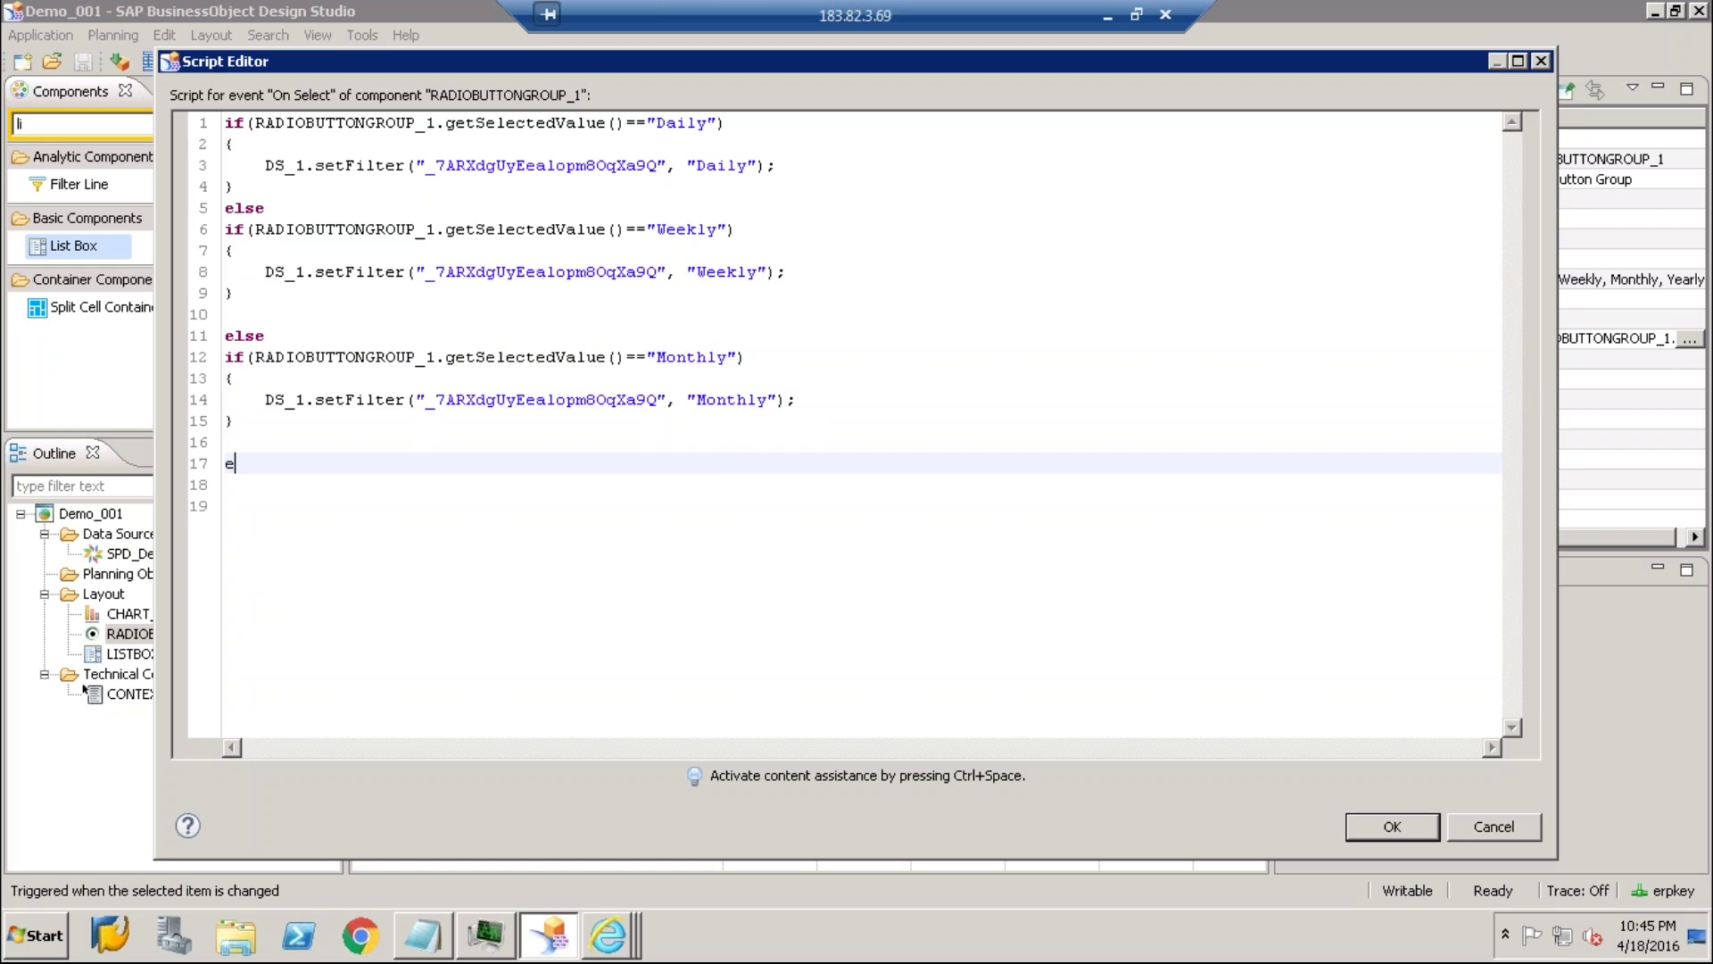
pyautogui.write('lse')
pyautogui.press('Return')
pyautogui.hotkey('ctrl', 'v')
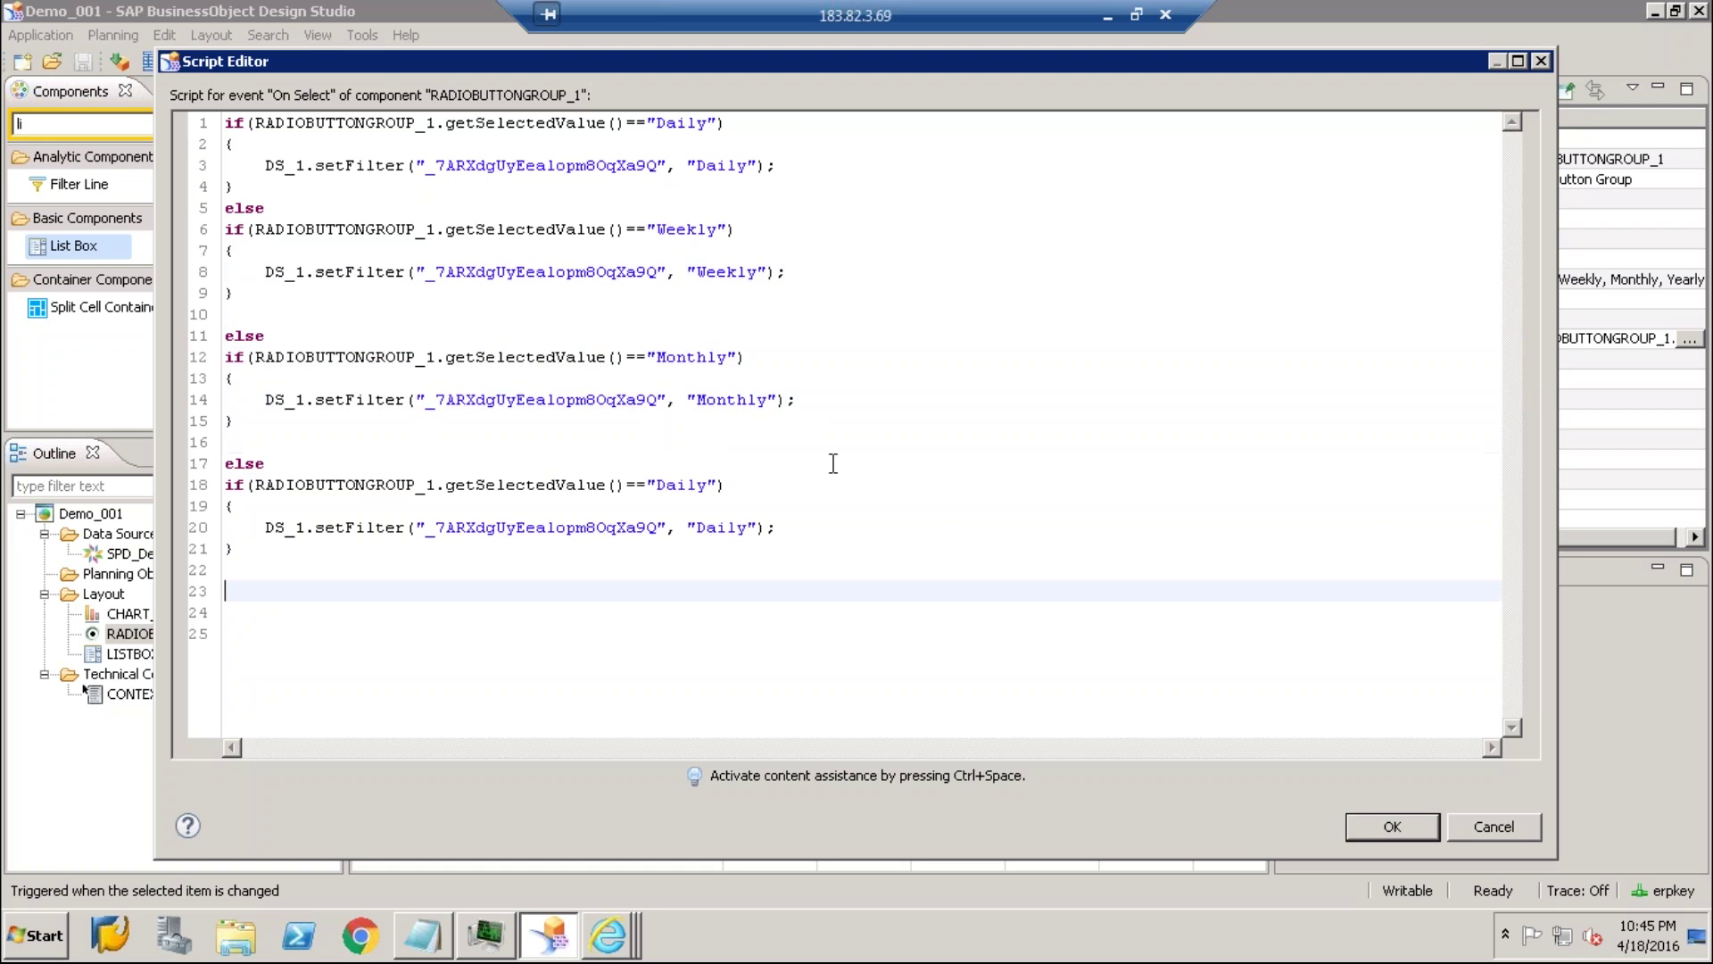
# Change both "Daily" values in the last if block to "Yearly" and accept the finished On Select script
pyautogui.doubleClick(687, 487)
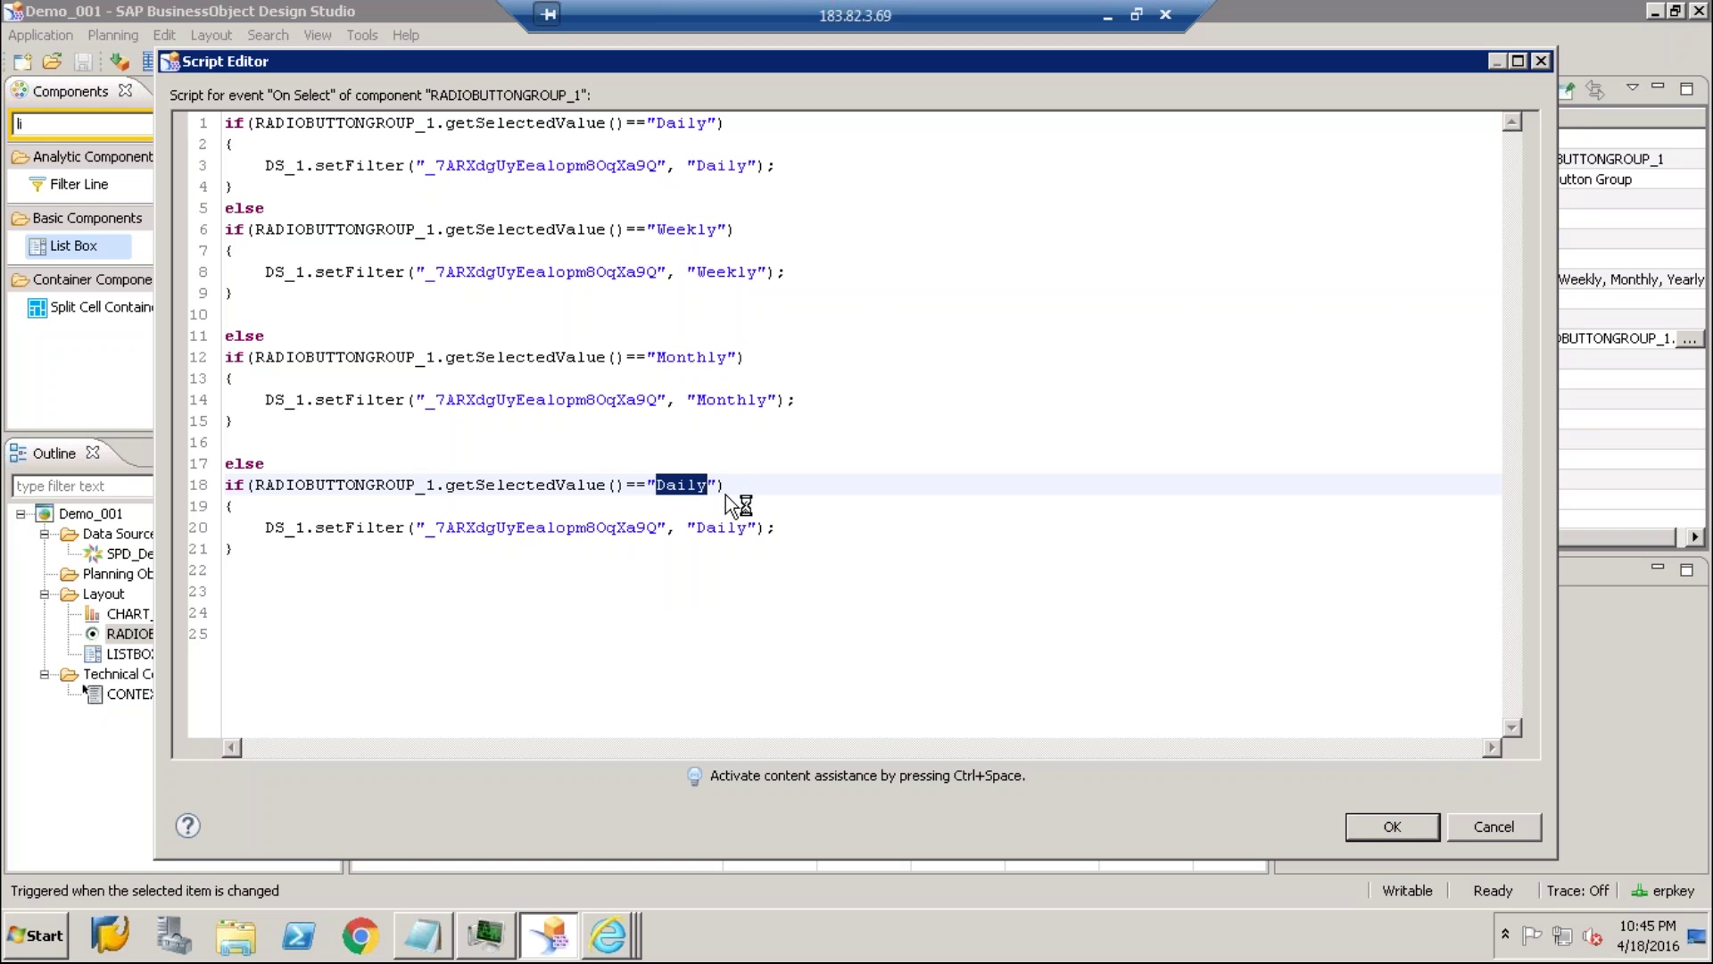
pyautogui.write('y')
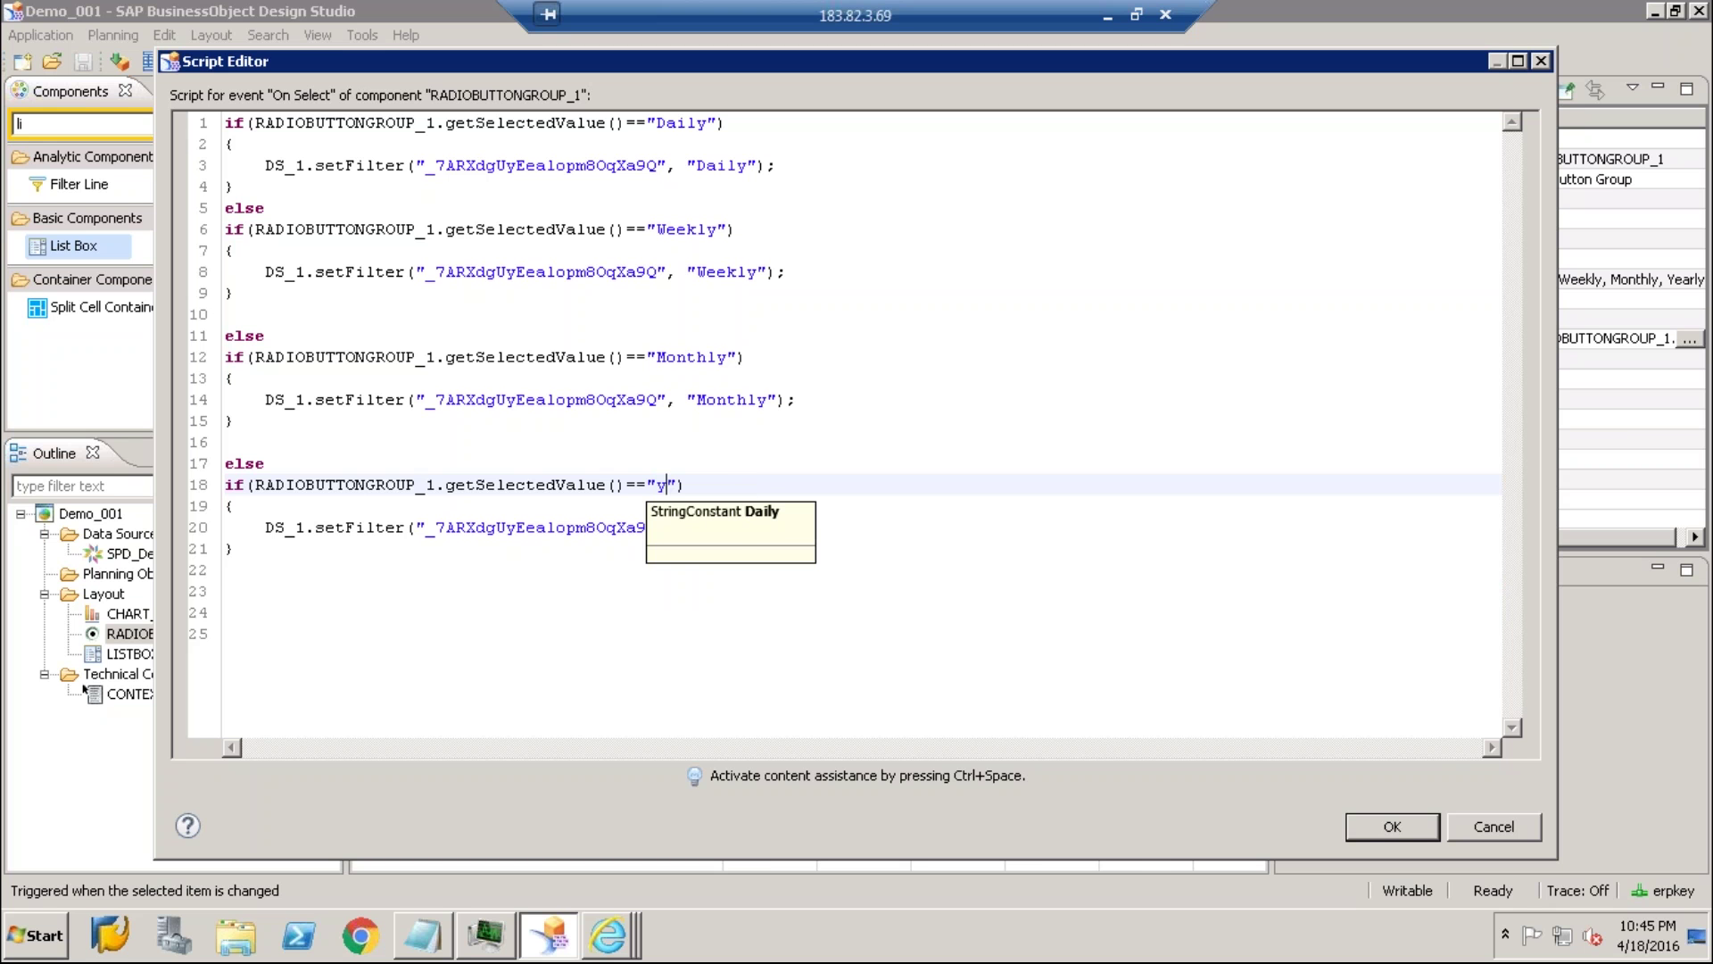
pyautogui.write('wa')
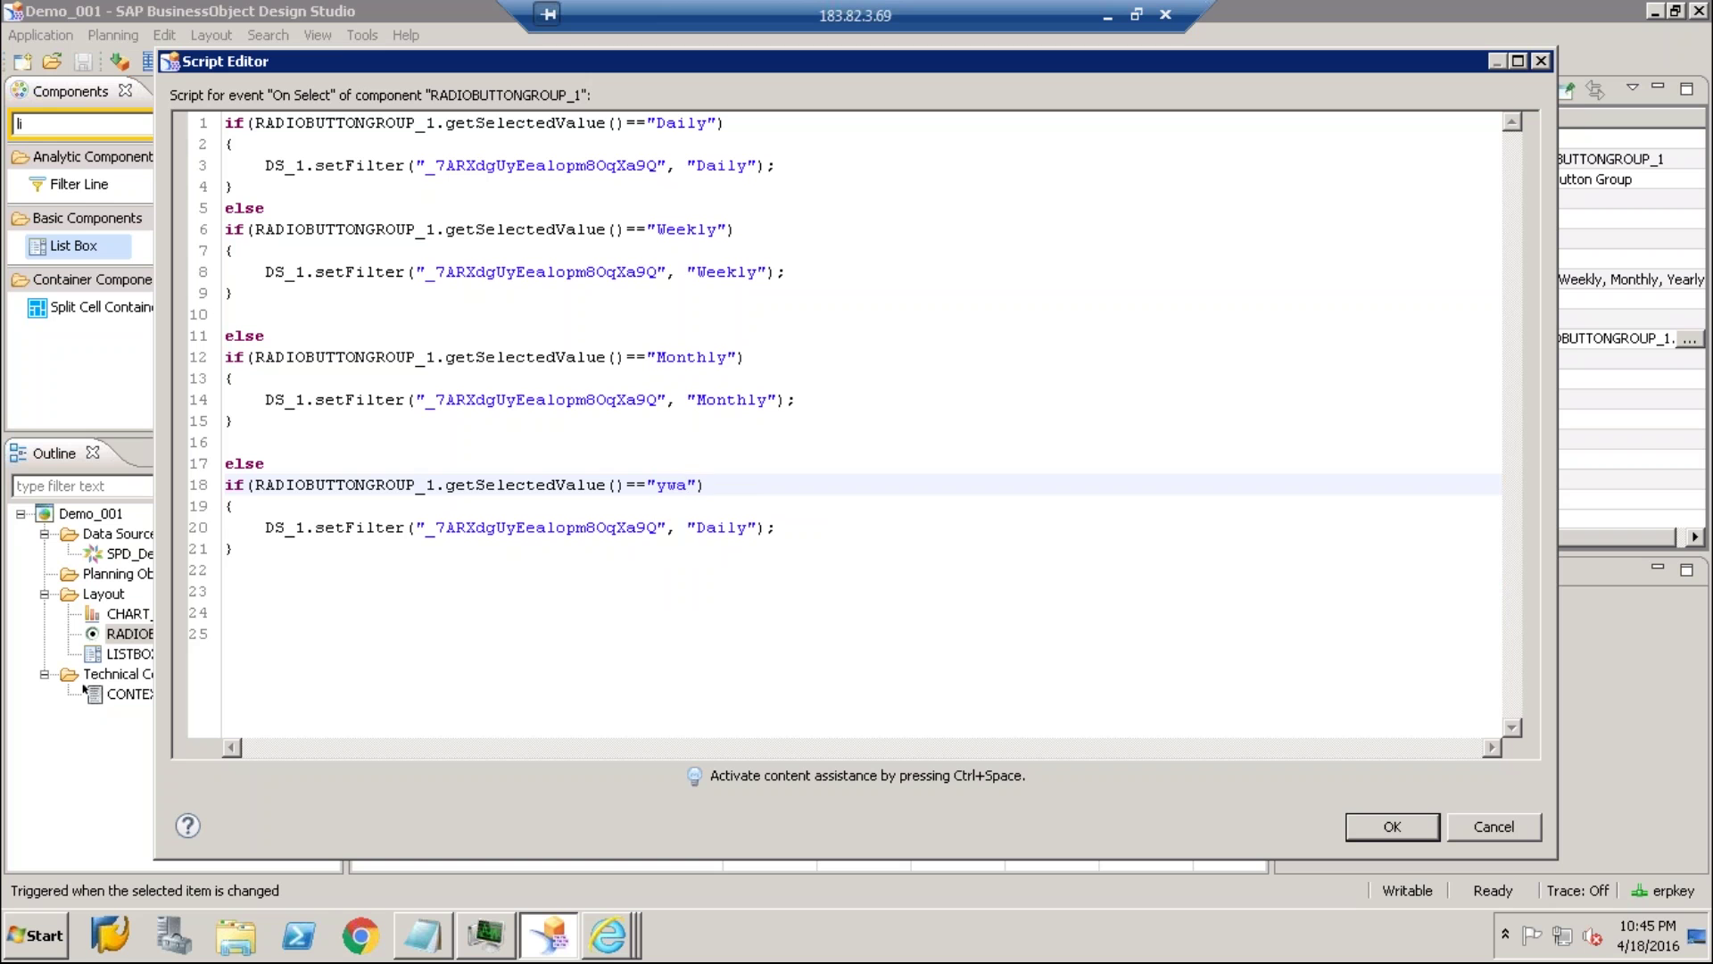
pyautogui.press('BackSpace')
pyautogui.press('BackSpace')
pyautogui.press('BackSpace')
pyautogui.write('YearlyYe')
pyautogui.doubleClick(726, 529)
pyautogui.write('arely')
pyautogui.doubleClick(725, 529)
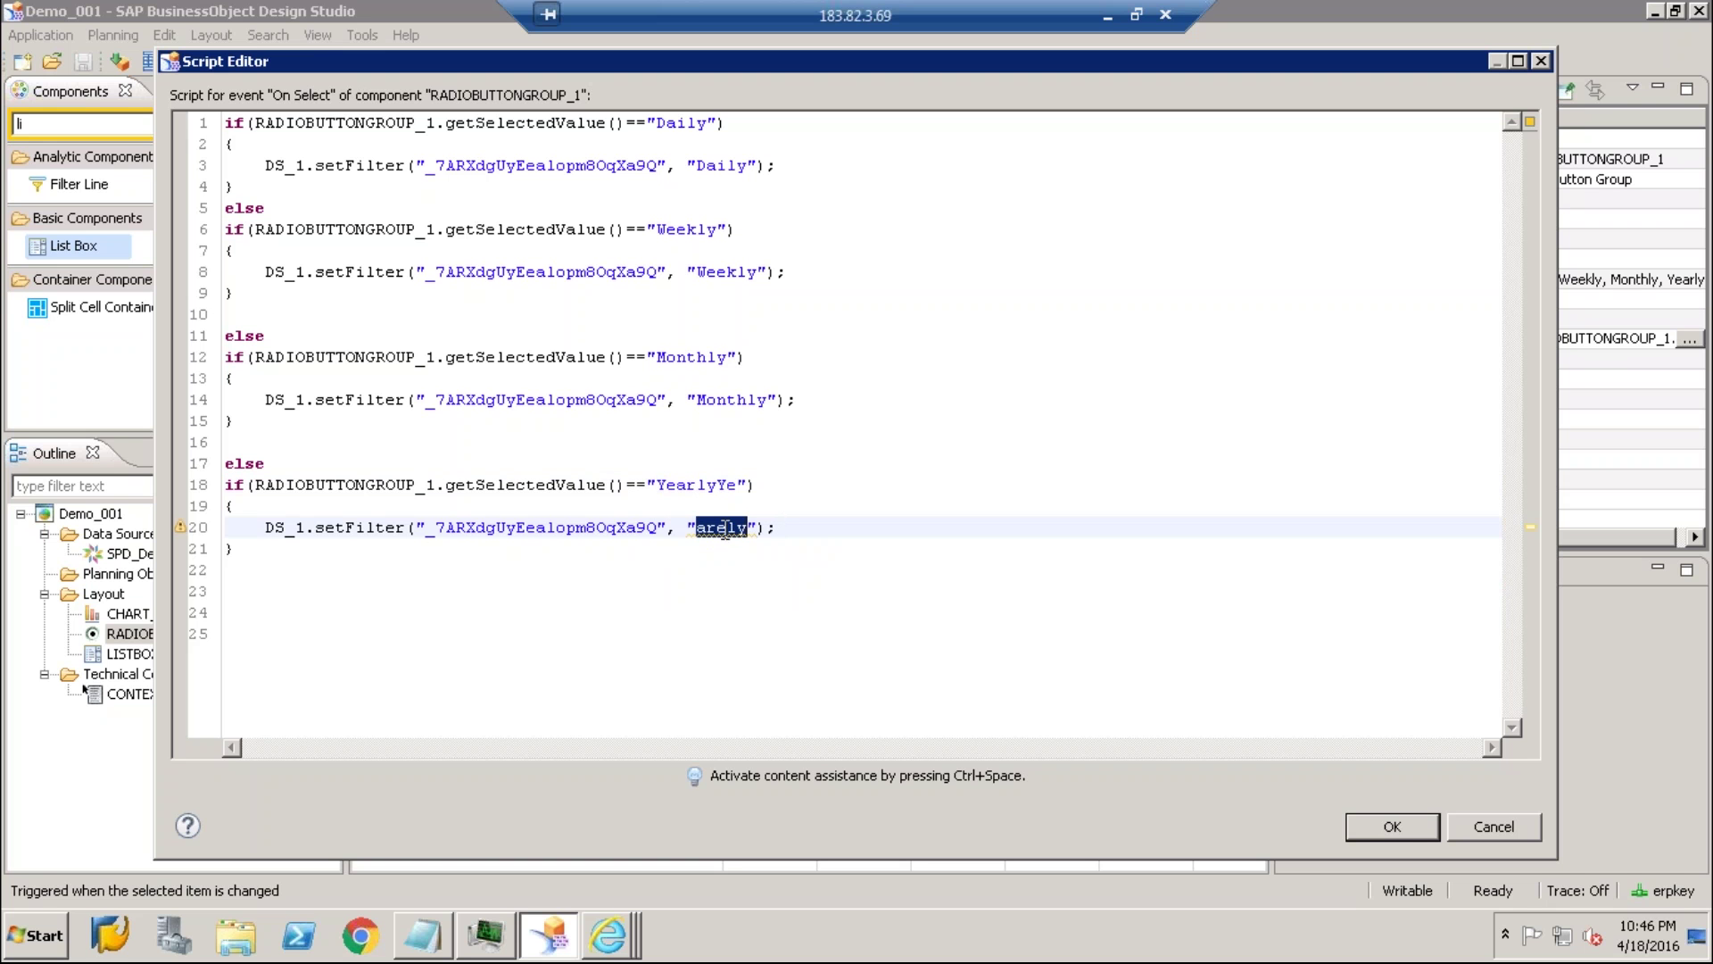
pyautogui.write('Yearly')
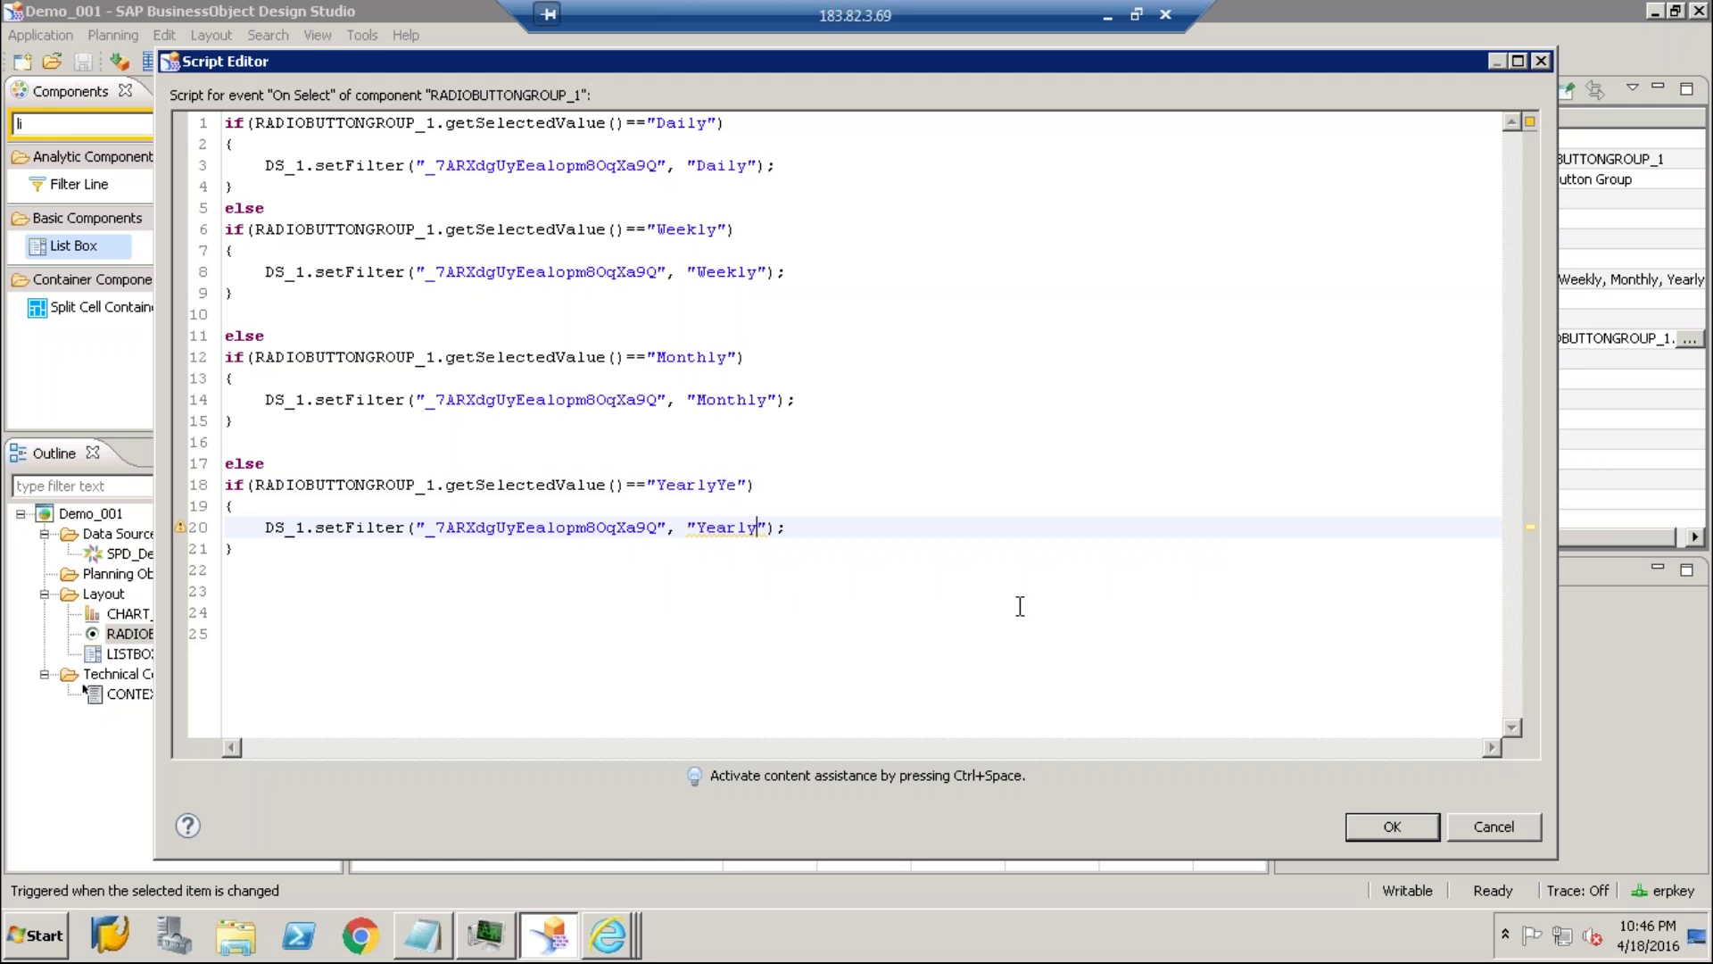
pyautogui.click(734, 484)
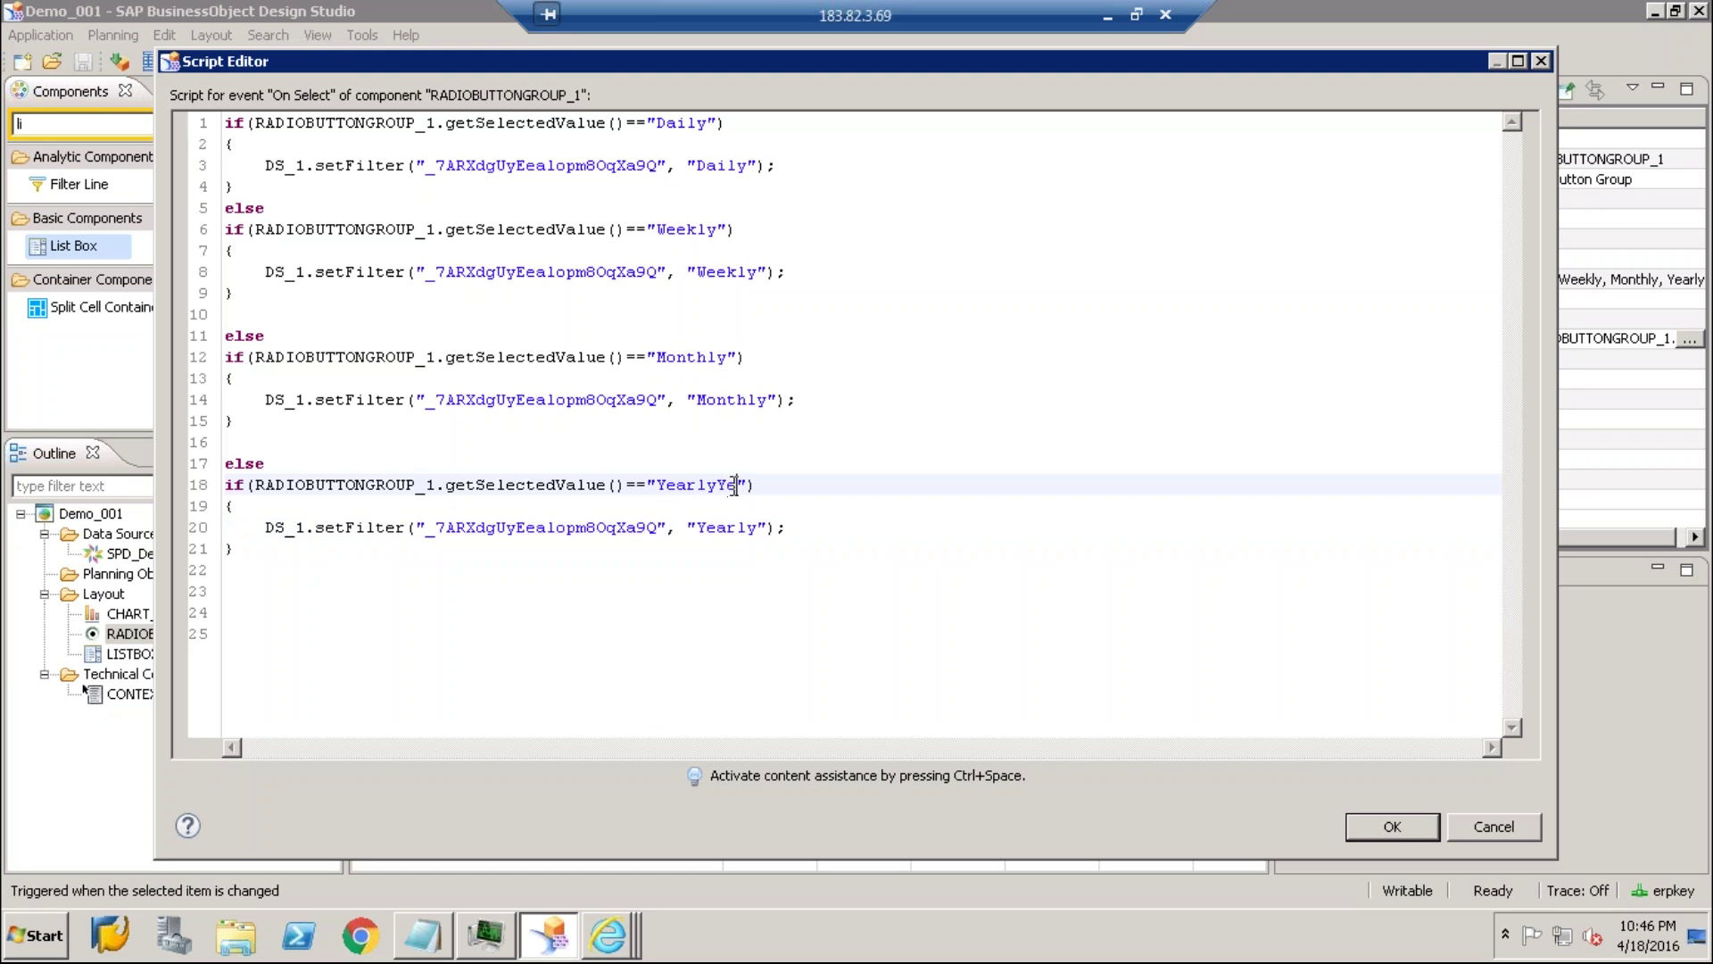
pyautogui.press('BackSpace')
pyautogui.press('BackSpace')
pyautogui.click(1374, 828)
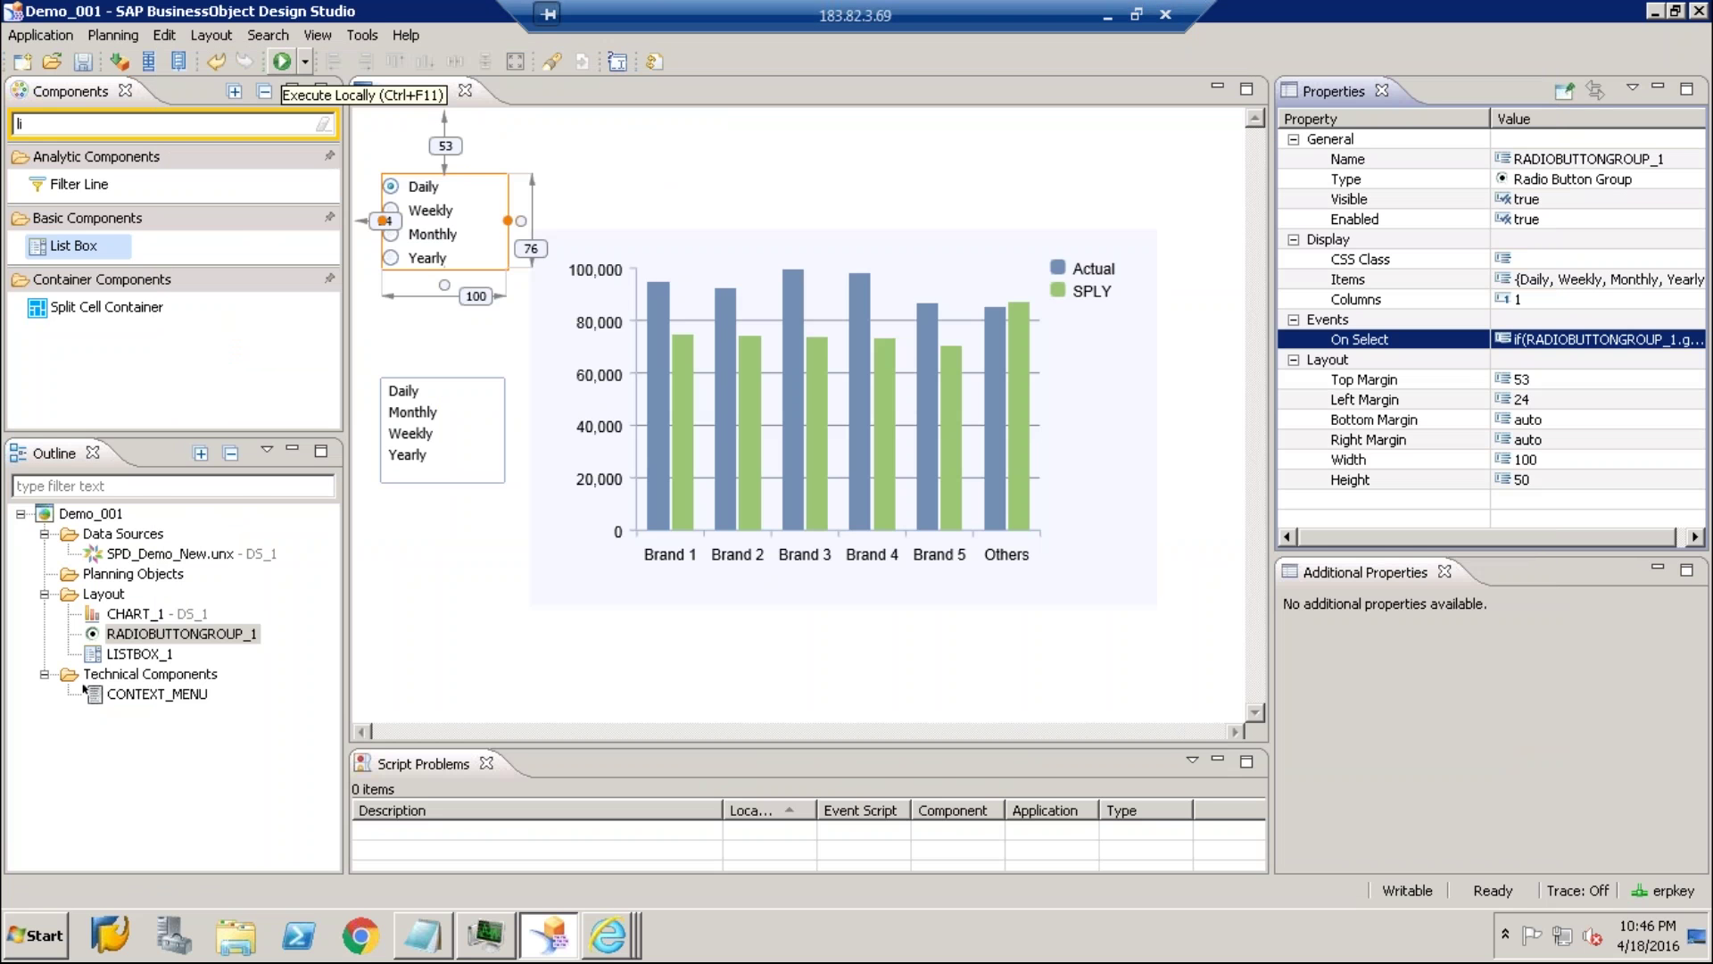
# Run the application locally and test the chart with the Weekly, Monthly and Yearly radio buttons
pyautogui.click(282, 62)
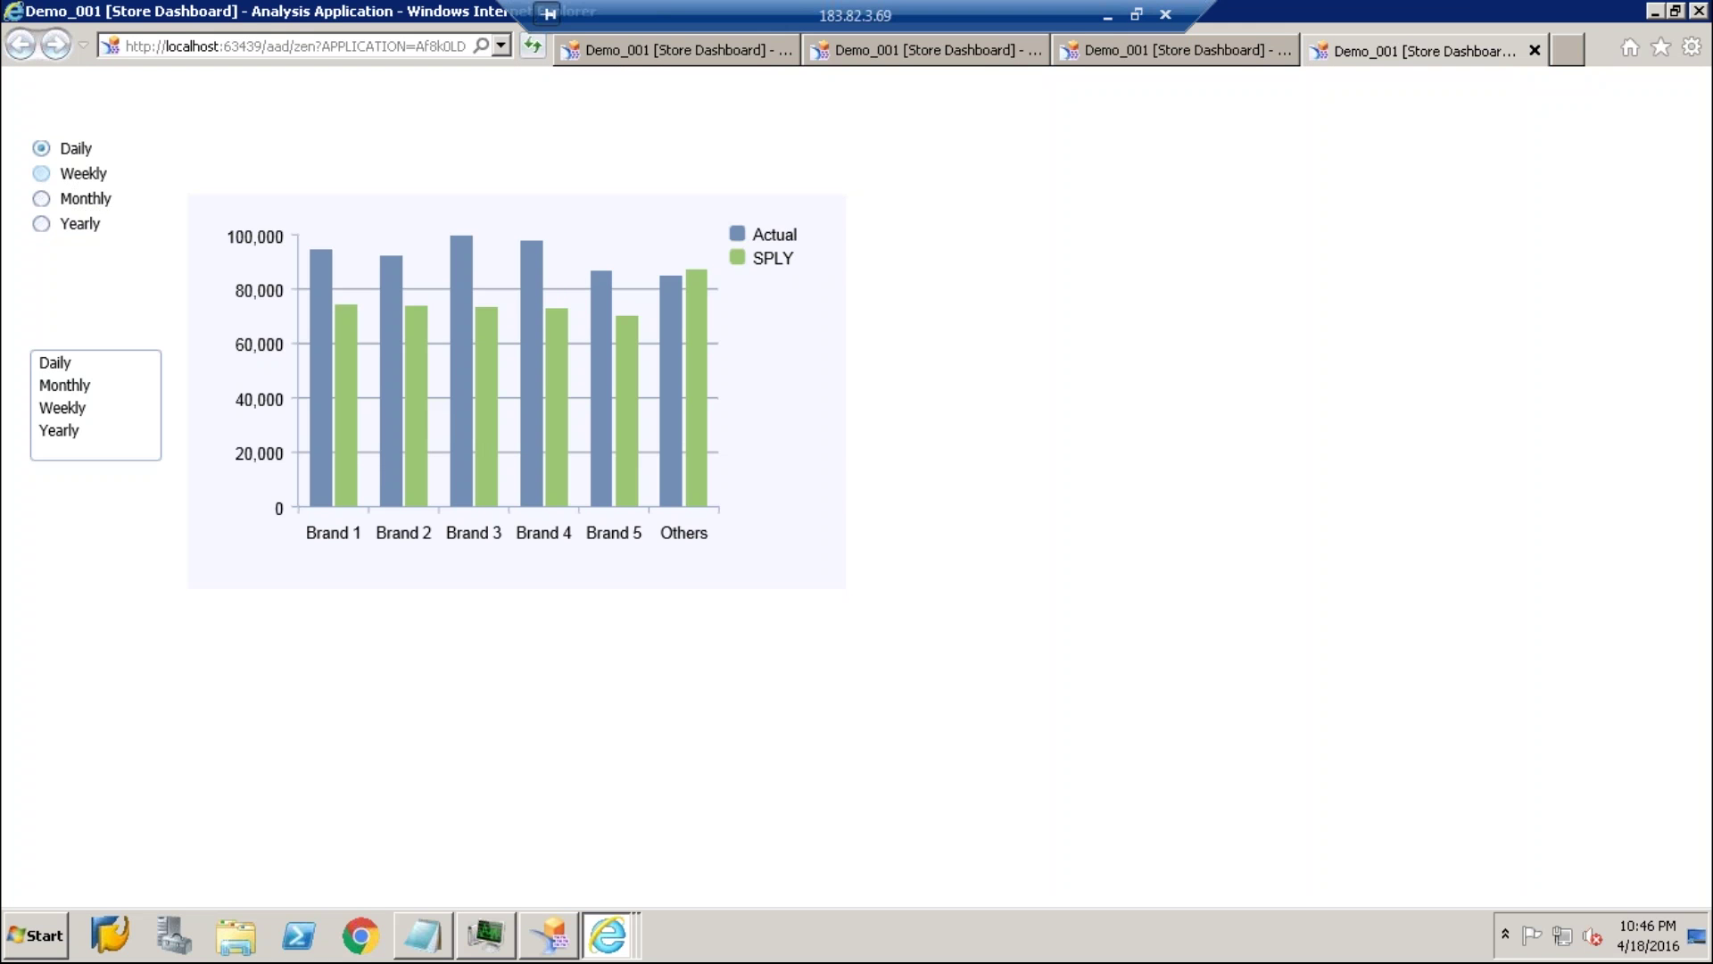
pyautogui.click(80, 174)
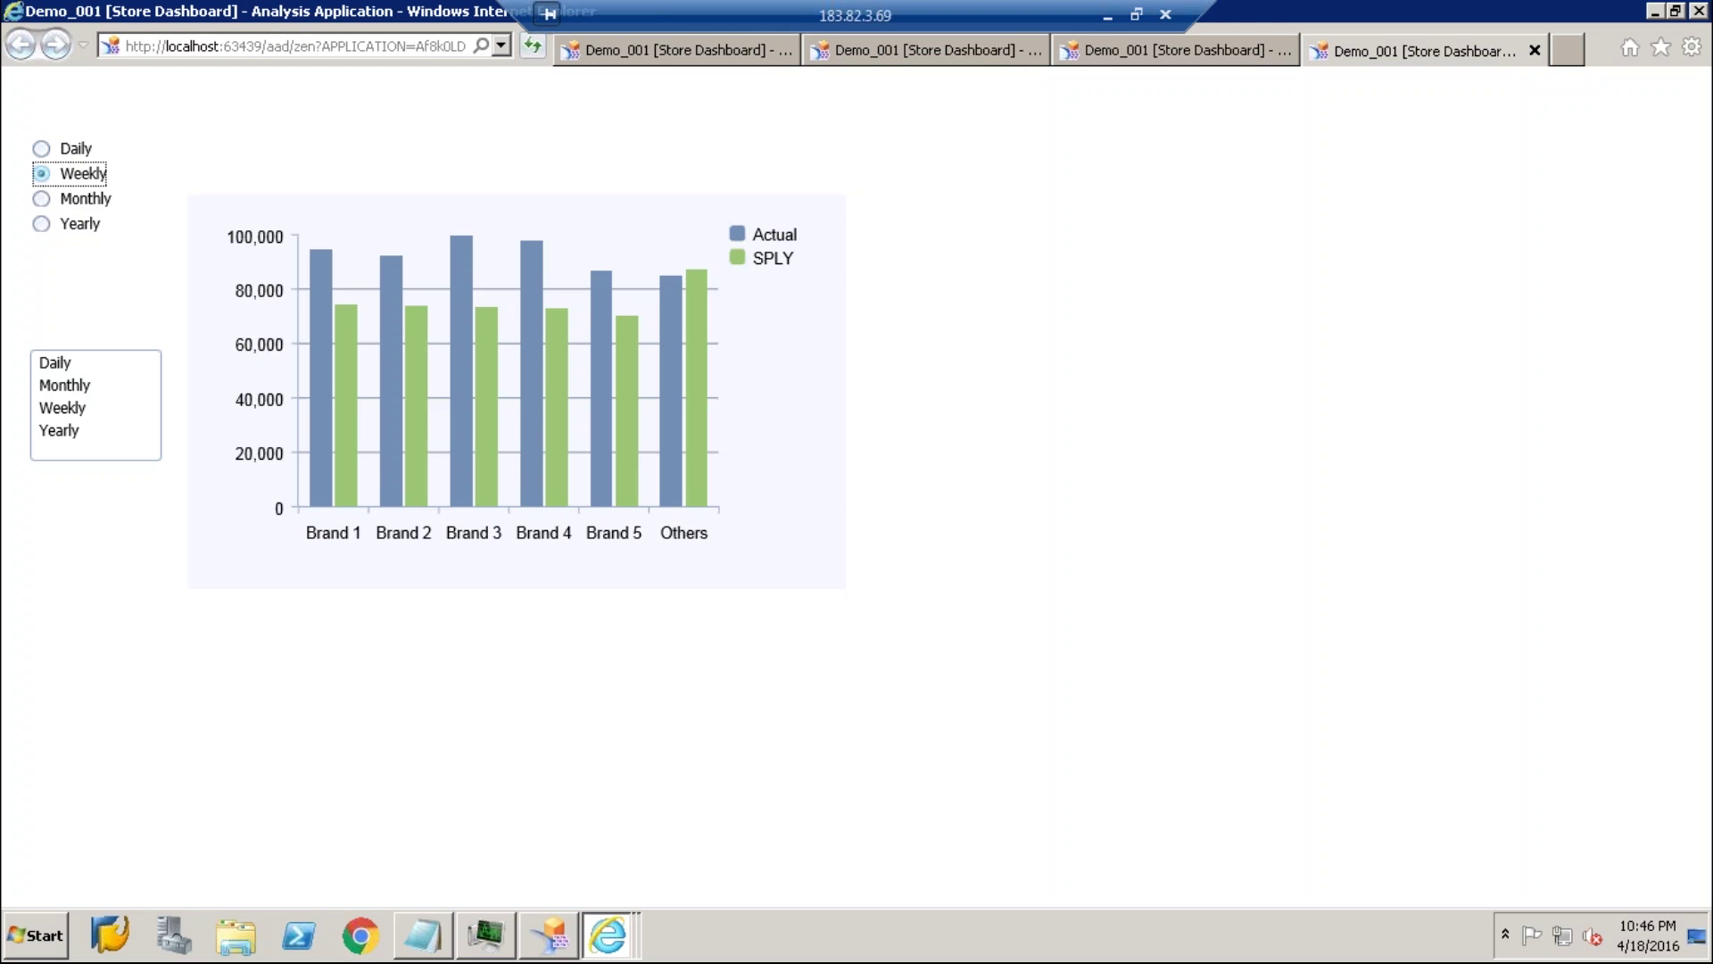
pyautogui.click(76, 204)
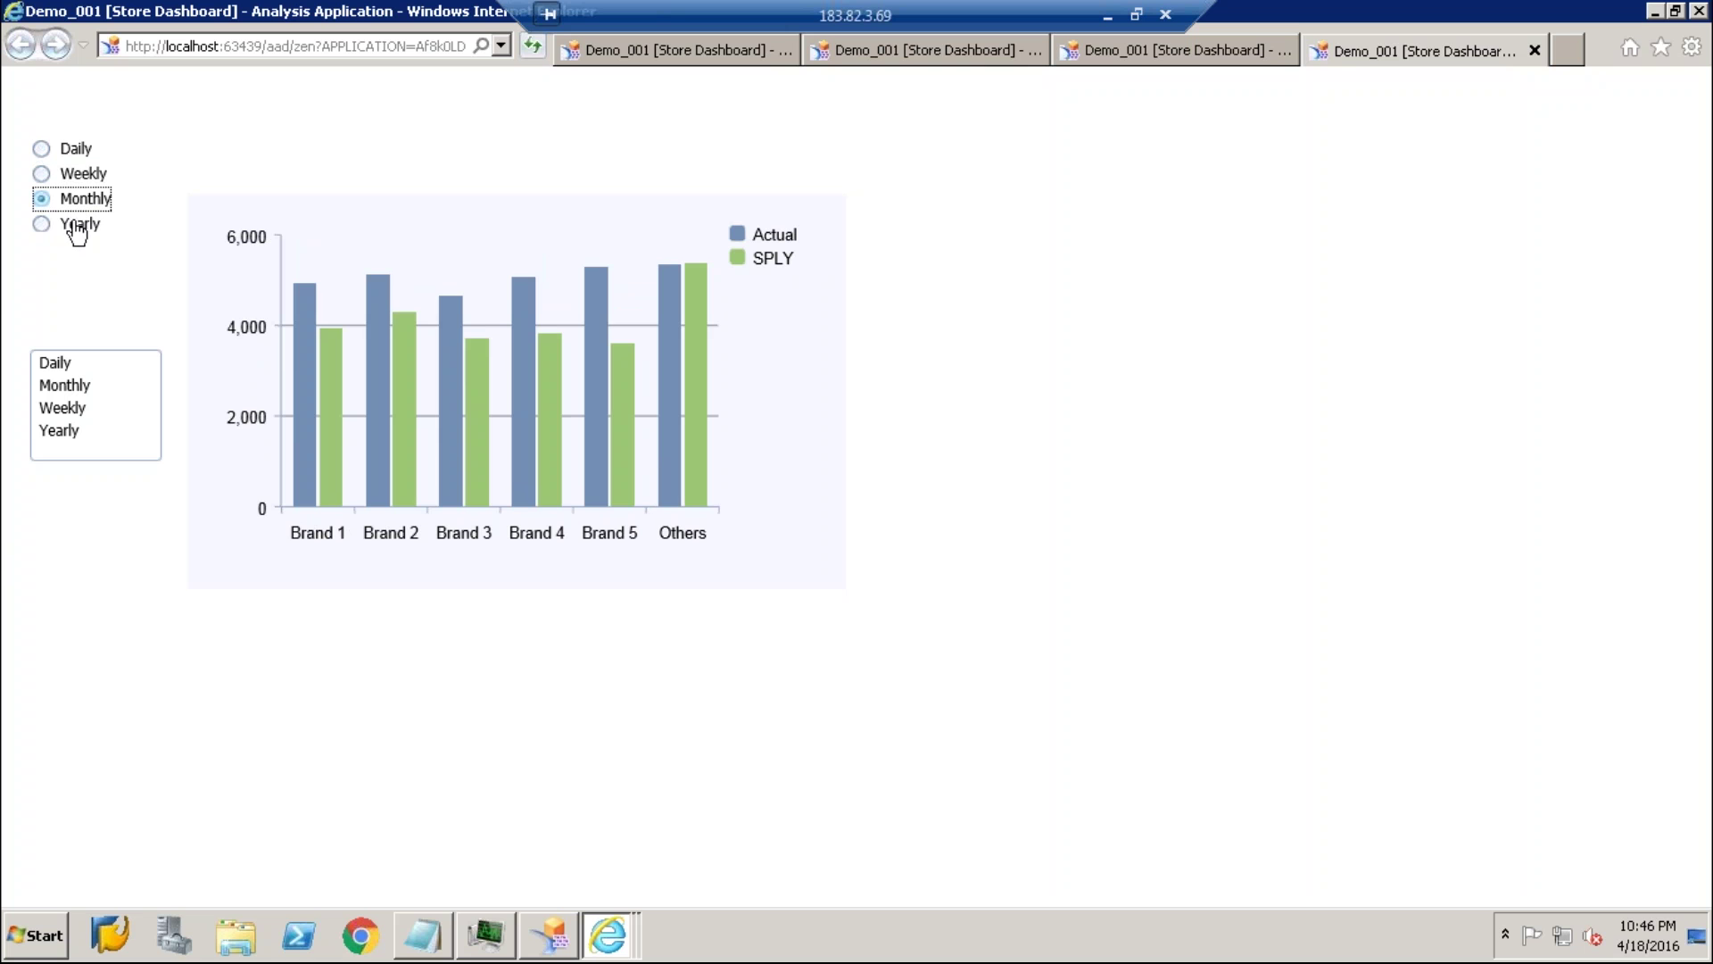
pyautogui.click(44, 227)
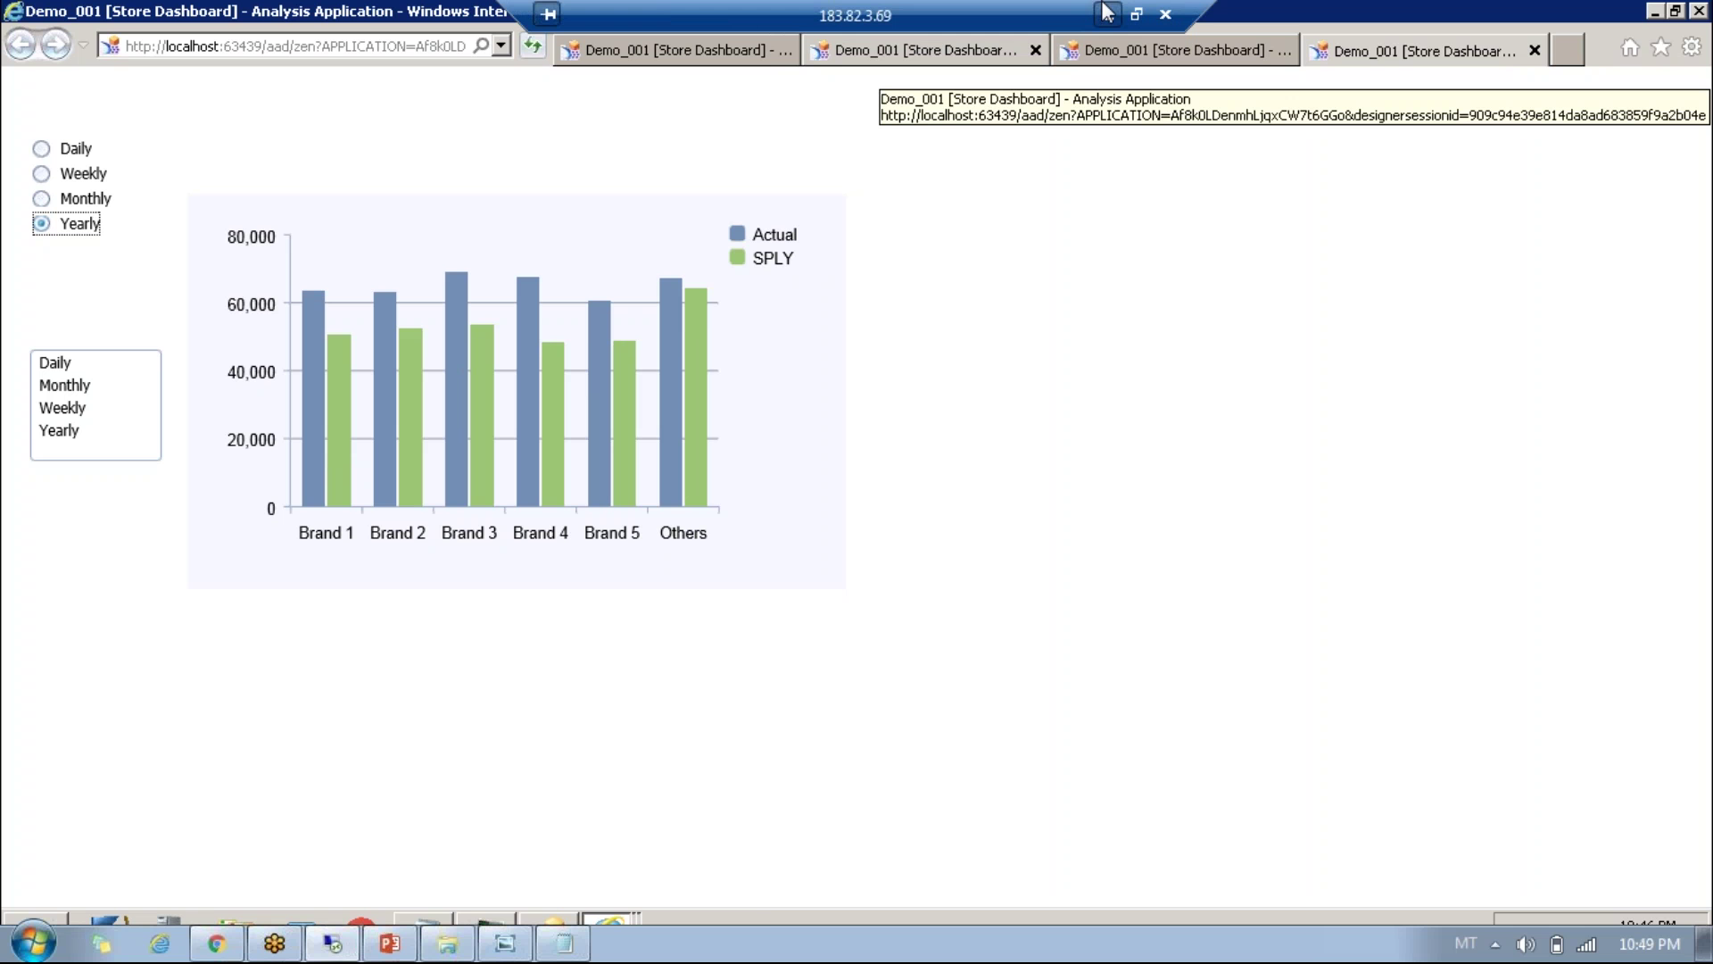
# Leave the remote desktop for Chrome, search the SAP Analytics Extensions Directory for Design Studio extensions and browse the listed offerings
pyautogui.click(1107, 13)
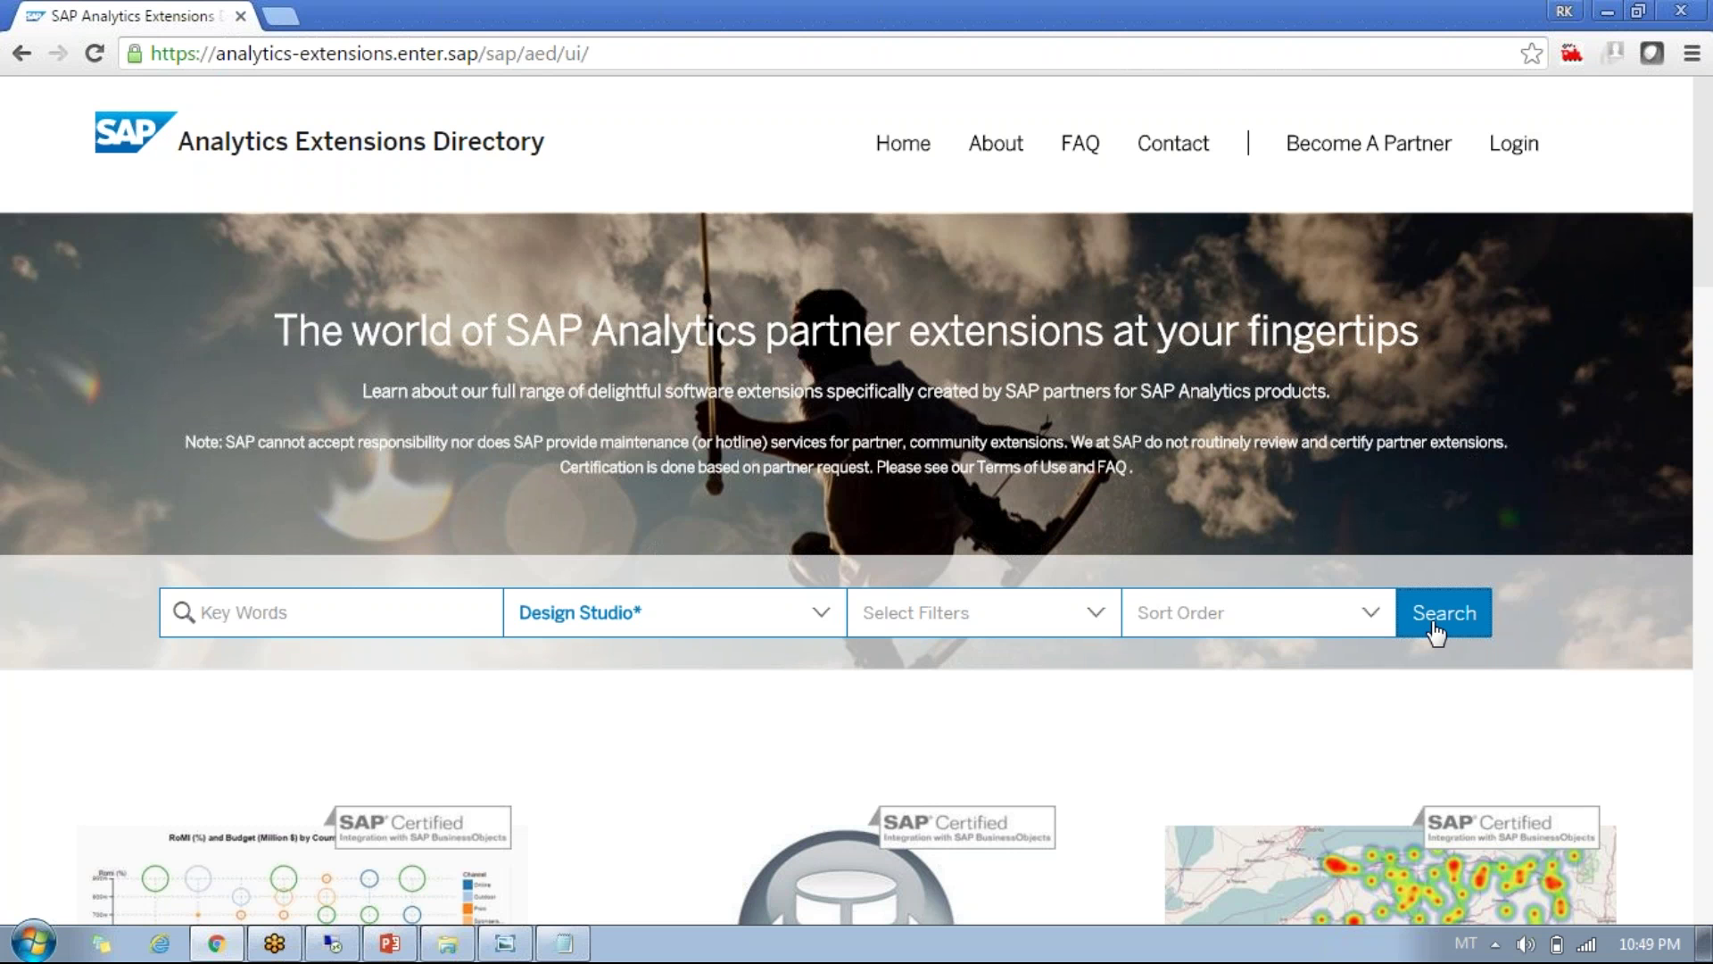
pyautogui.click(1435, 616)
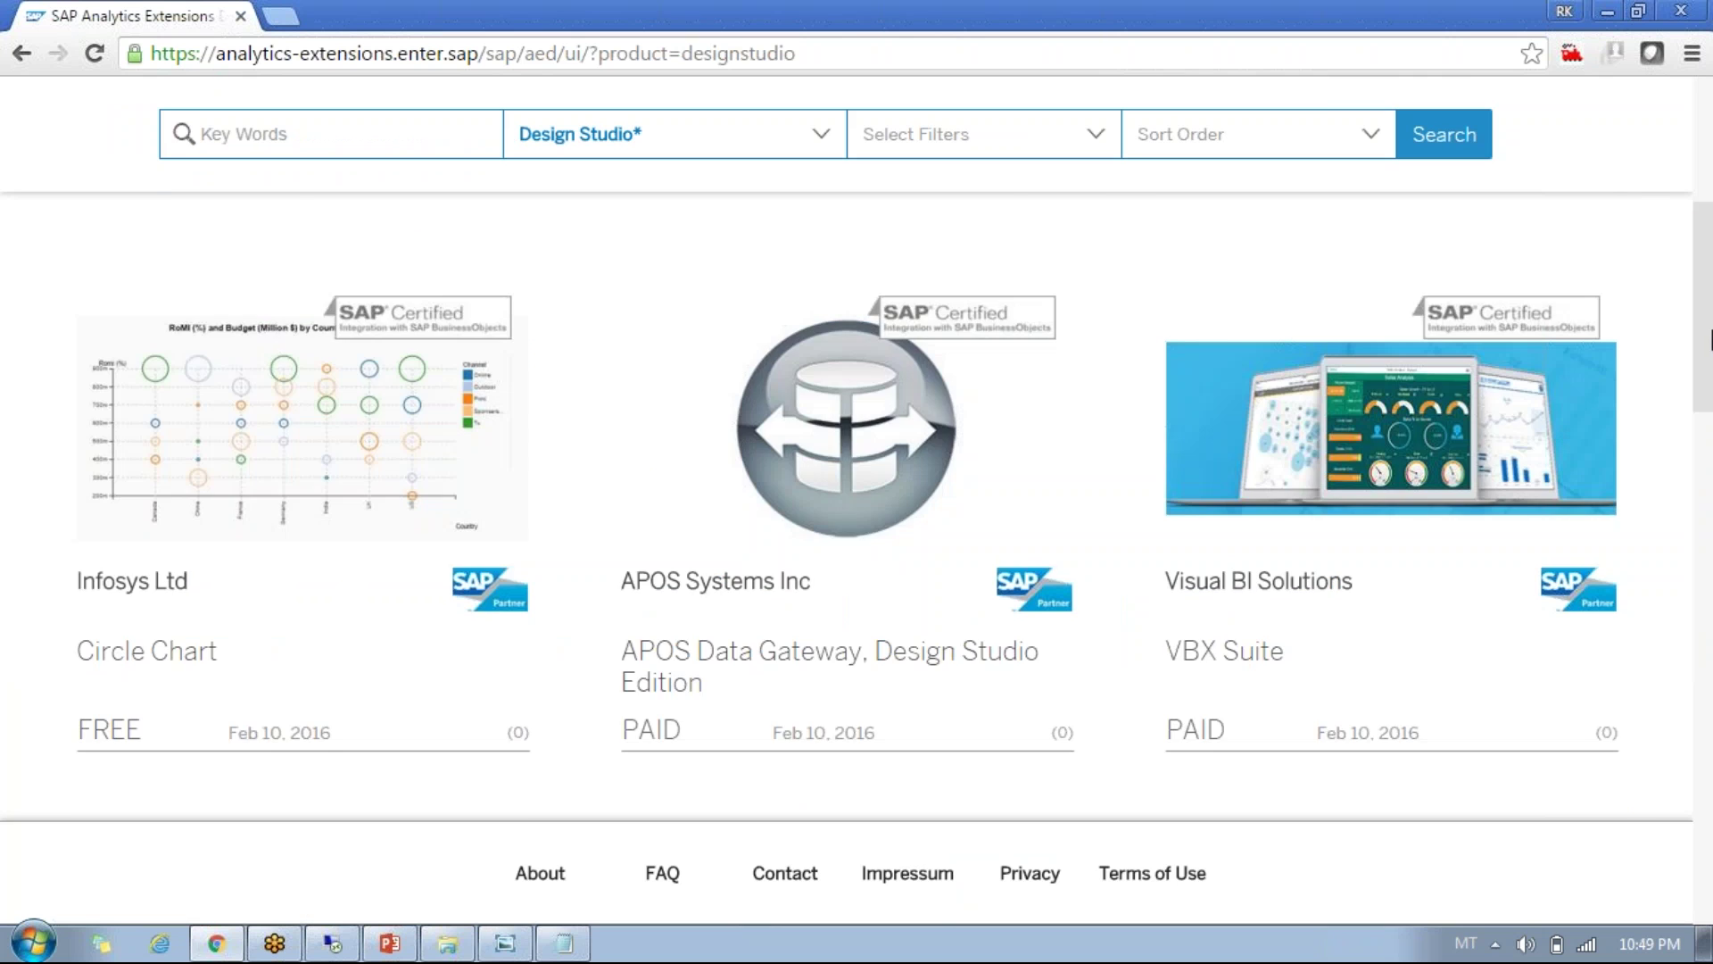
pyautogui.moveTo(1710, 339); pyautogui.dragTo(1710, 855)
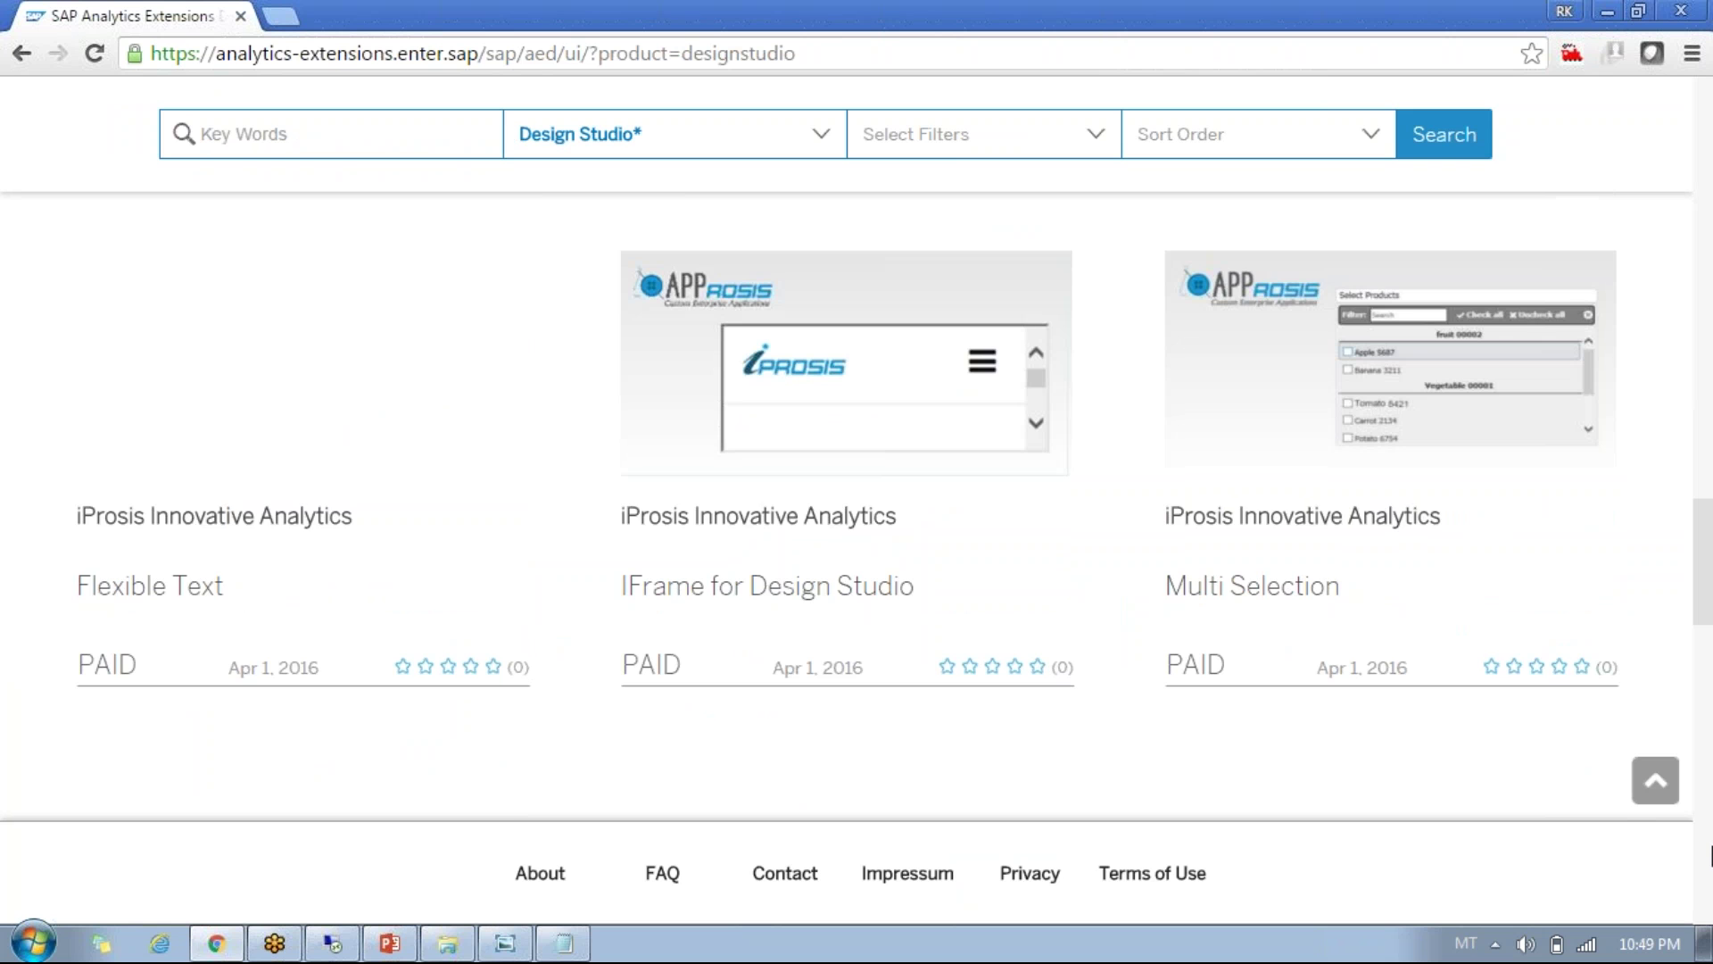
pyautogui.moveTo(1710, 855); pyautogui.dragTo(1710, 892)
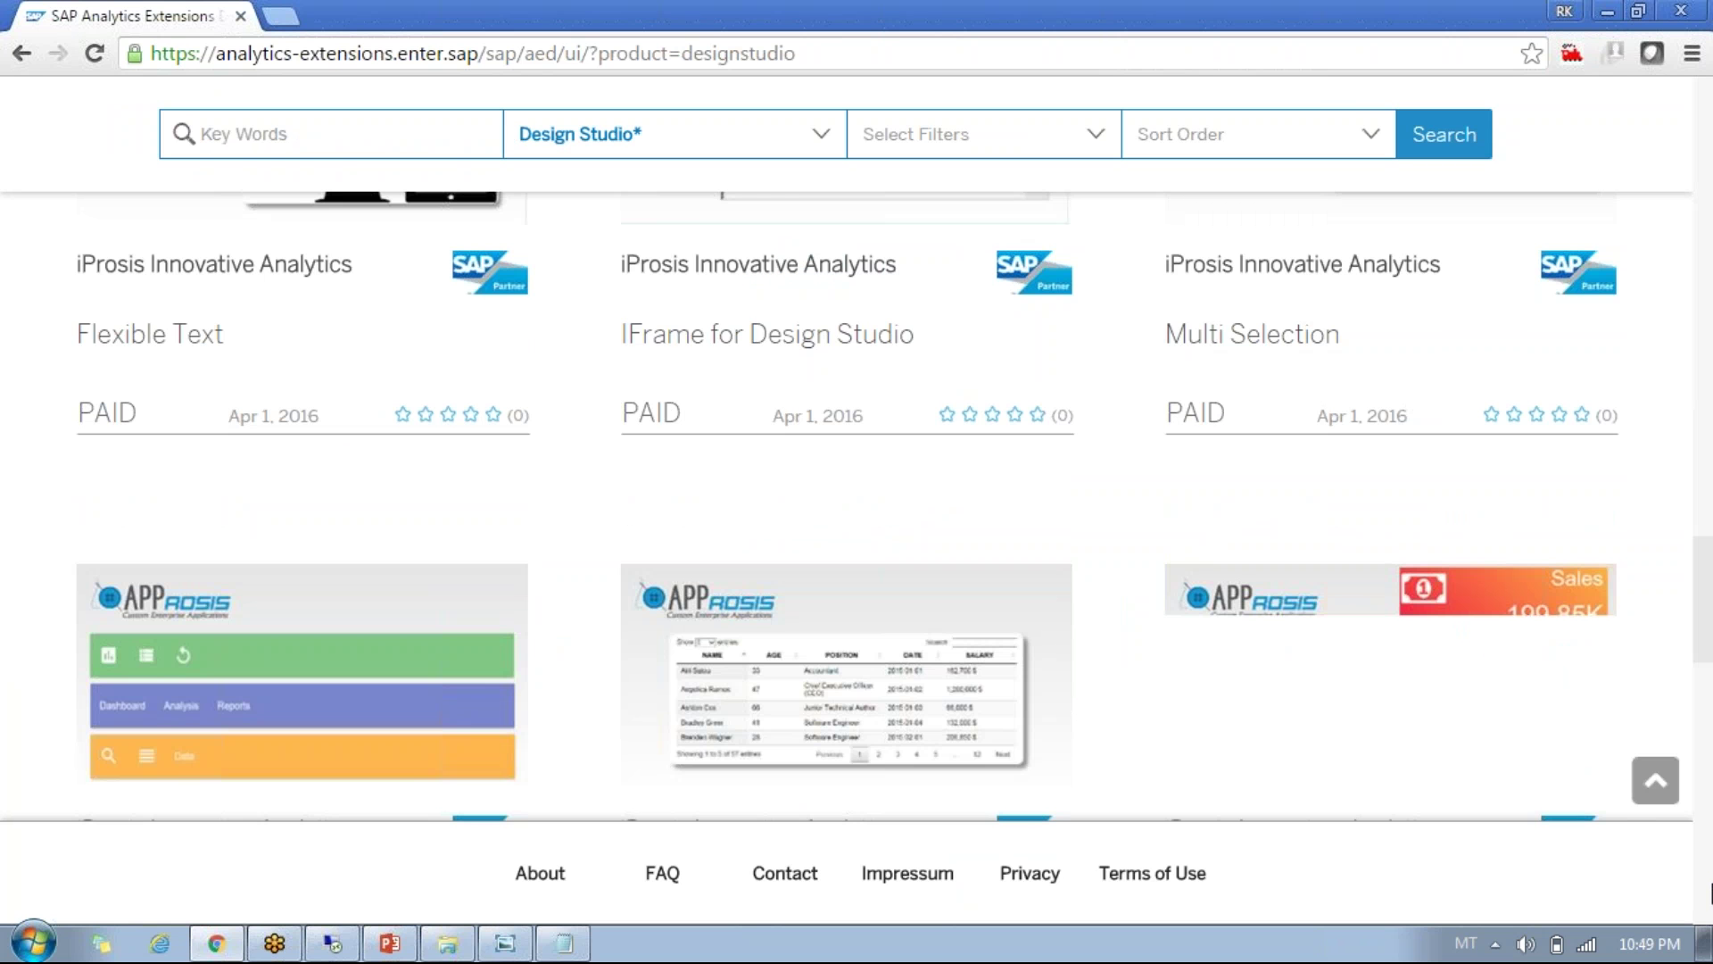
pyautogui.moveTo(1710, 626); pyautogui.dragTo(1710, 649)
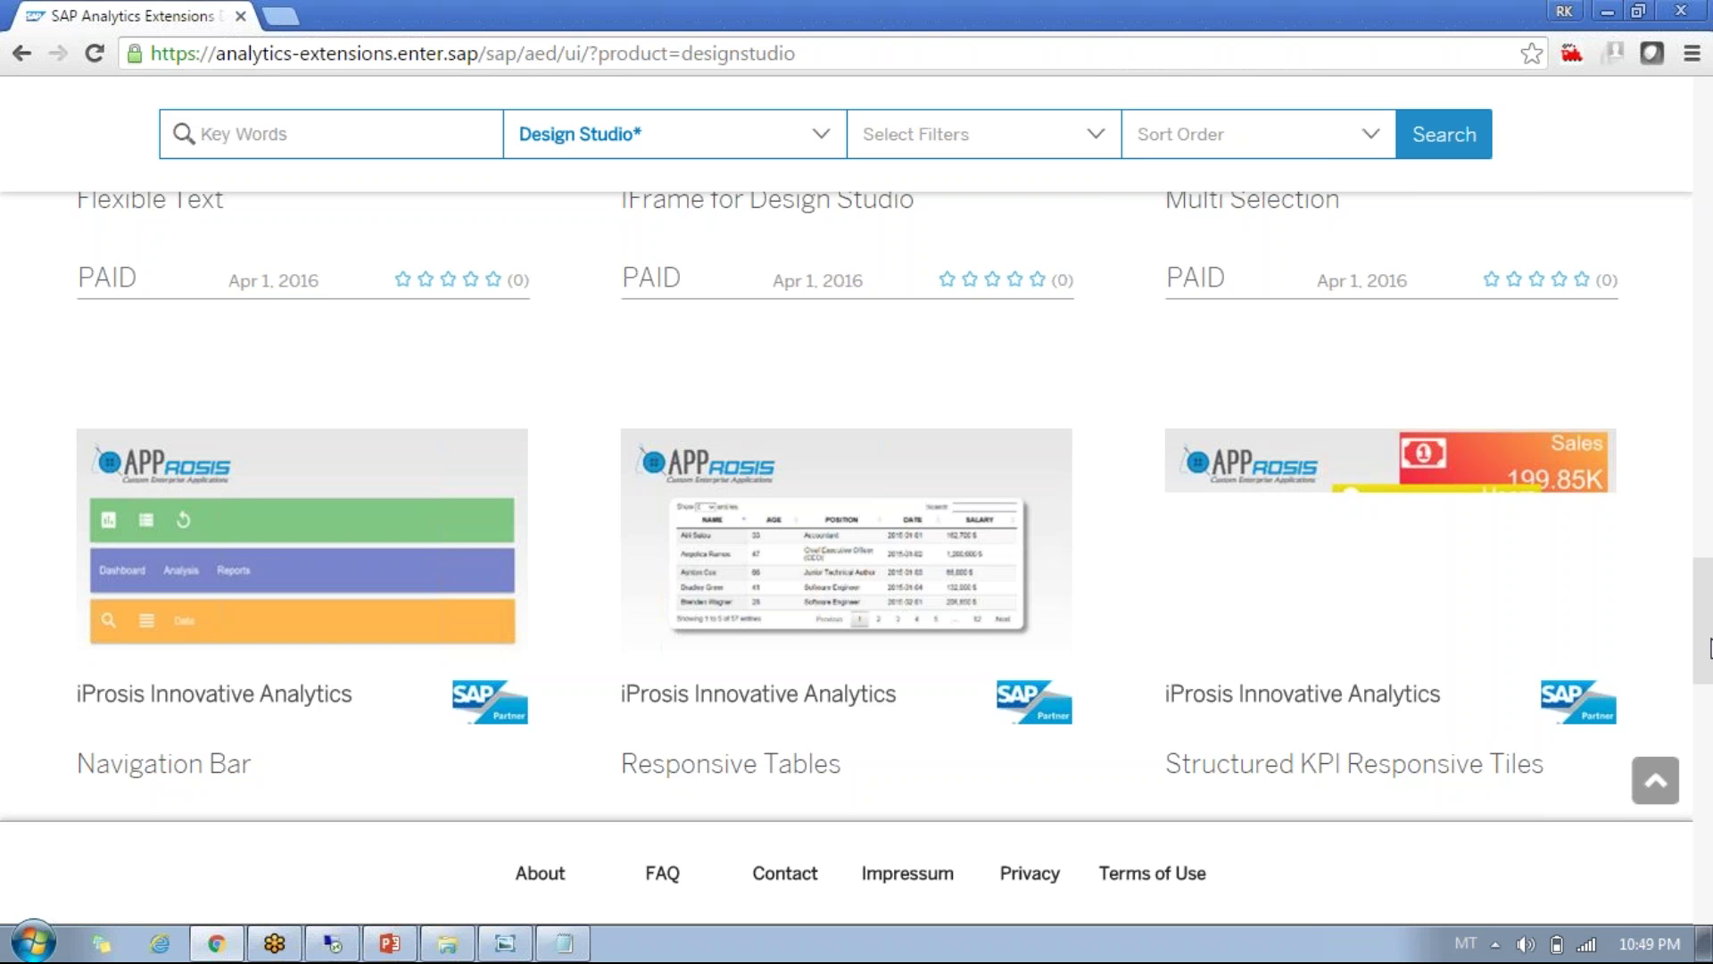
pyautogui.moveTo(1710, 648); pyautogui.dragTo(1626, 13)
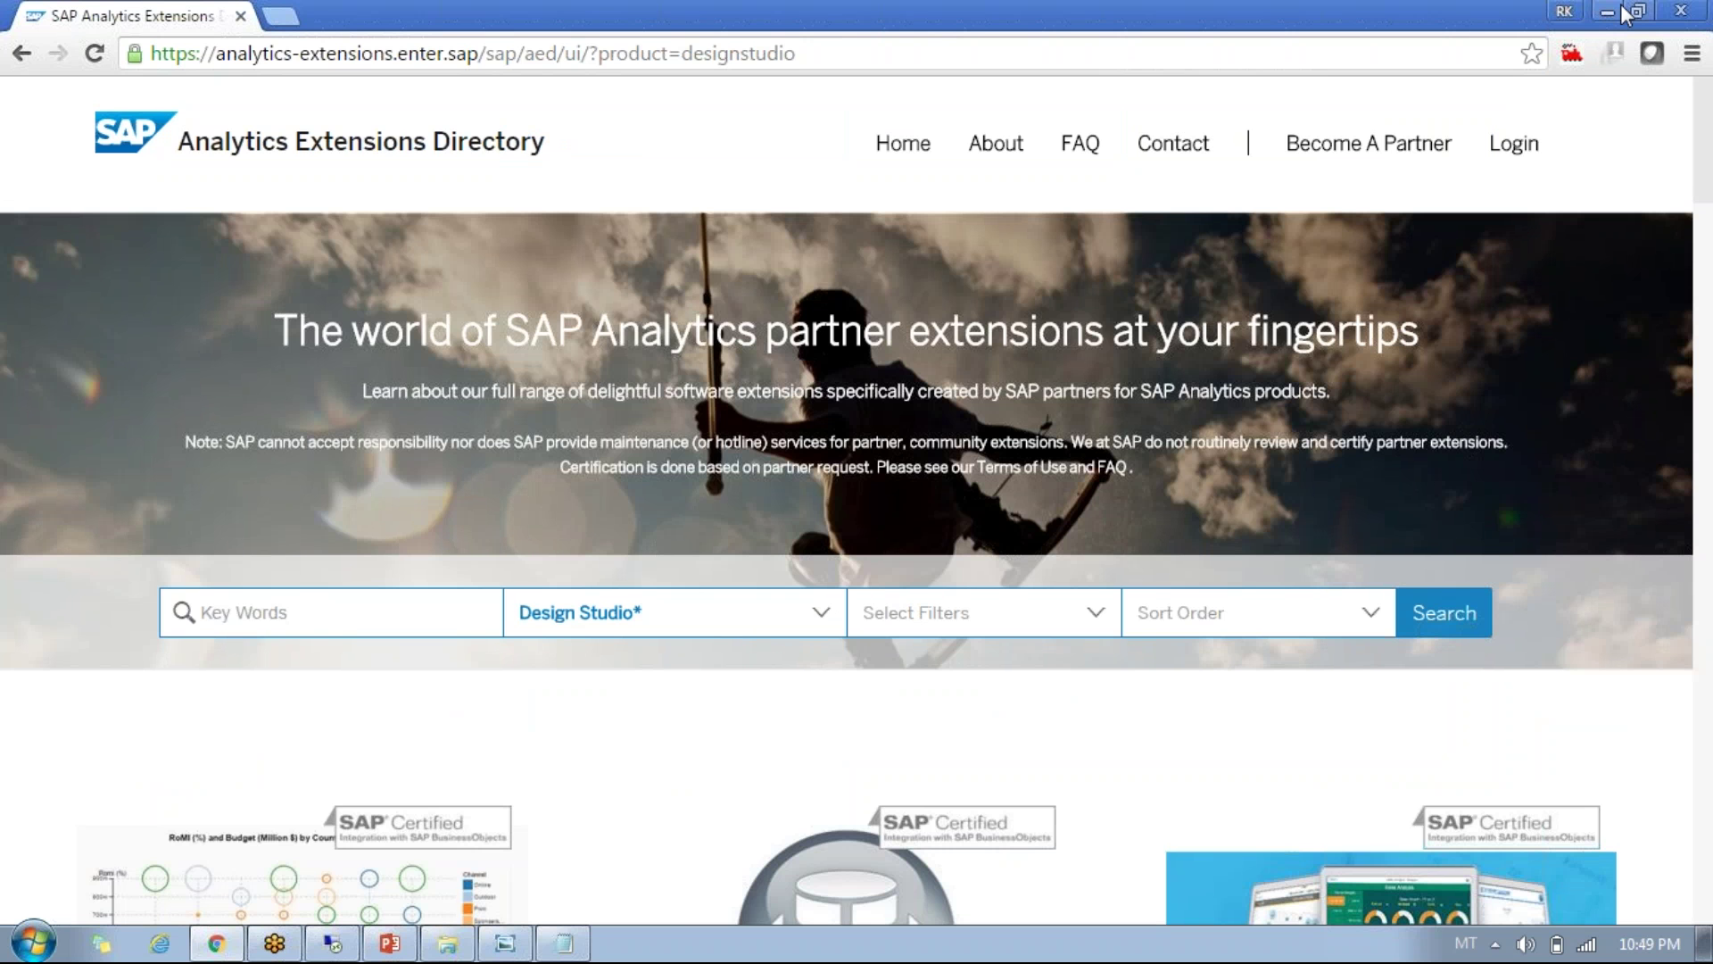
# Switch to PowerPoint and show the SAP Design Studio course content slide full screen, returning to the normal view at the end
pyautogui.click(1620, 12)
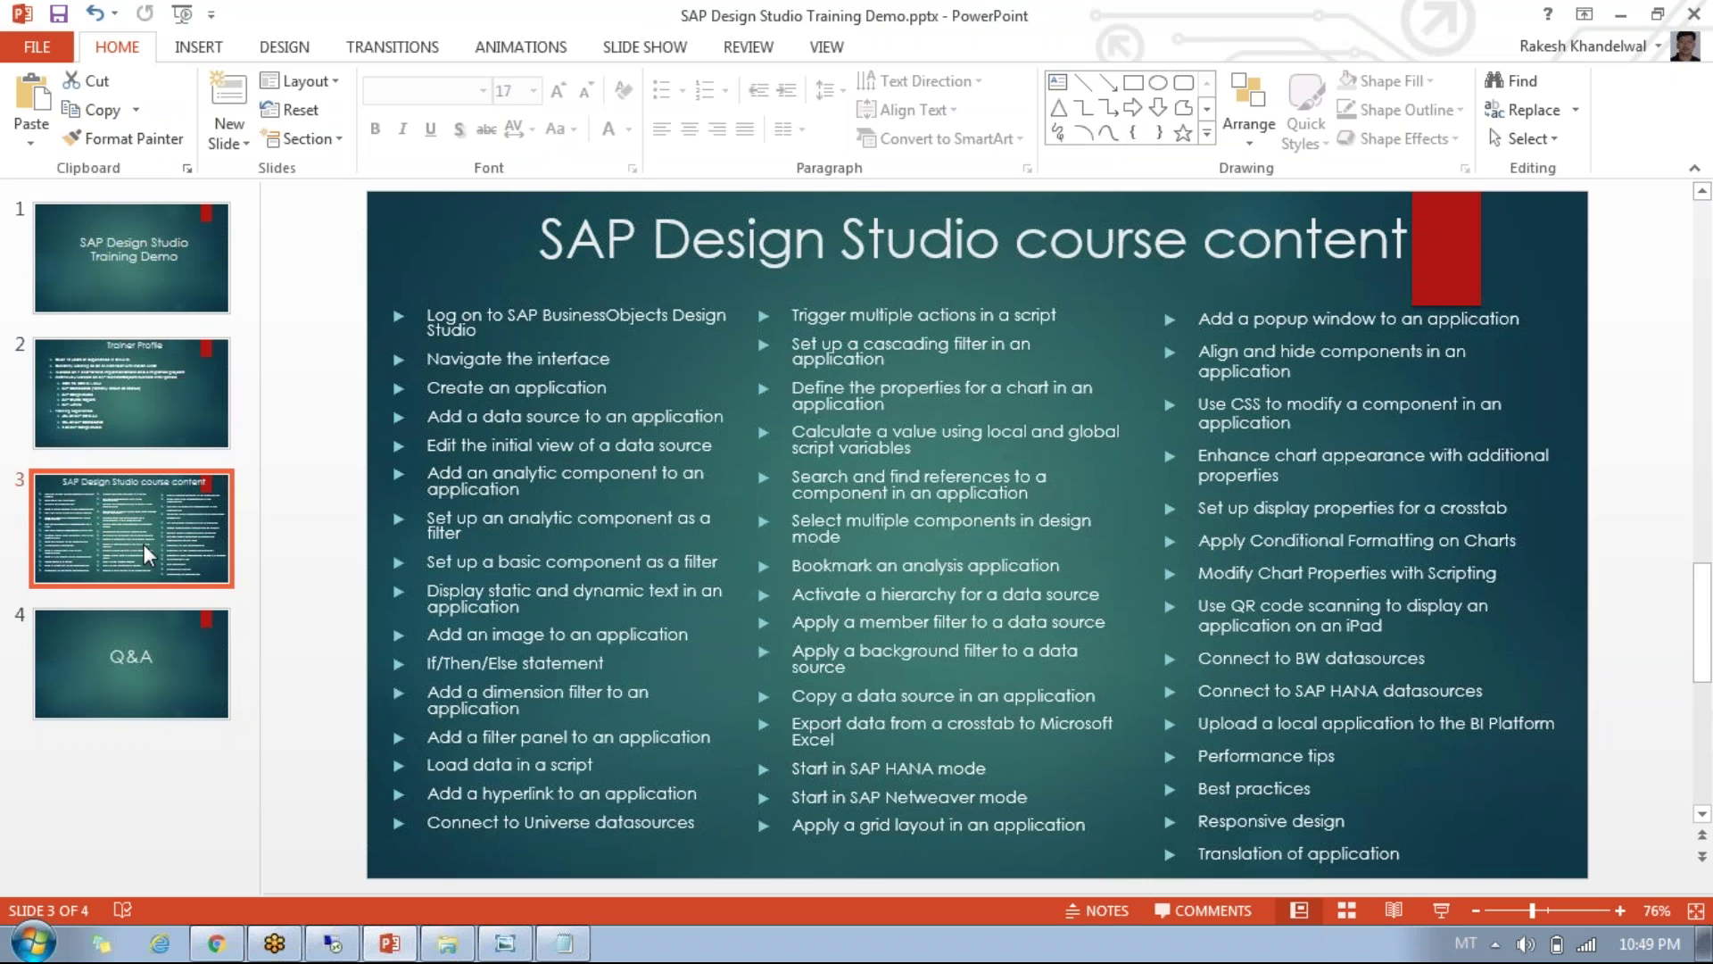
pyautogui.hotkey('shift', 'F5')
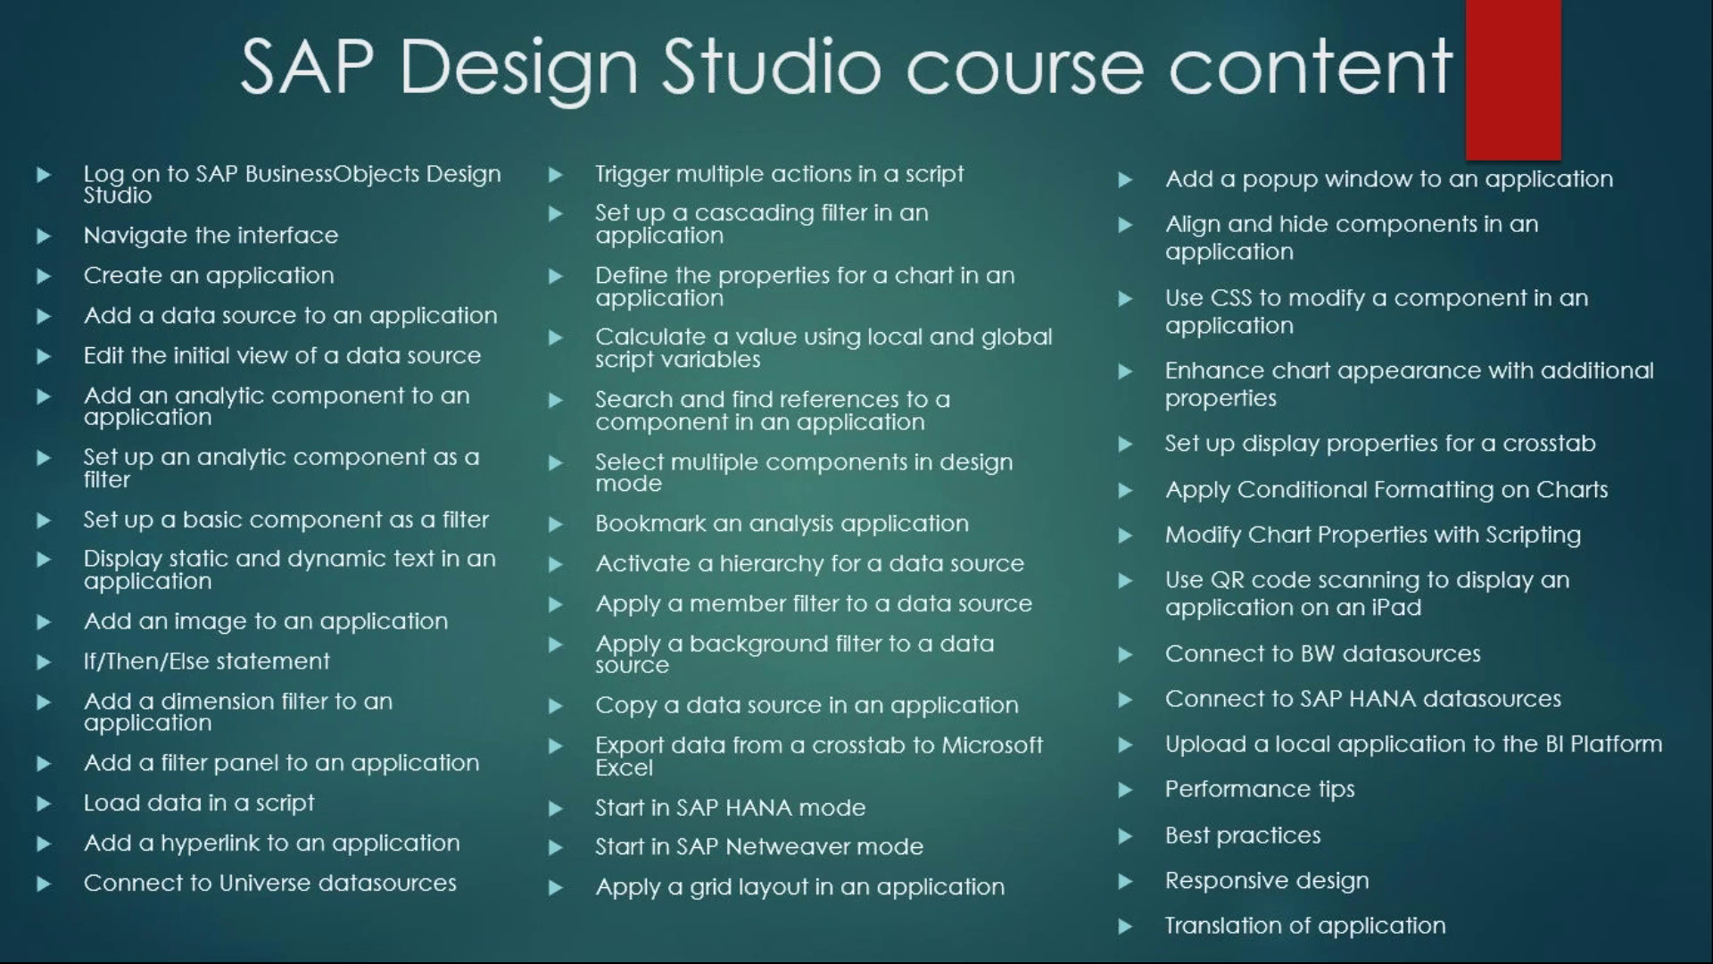
pyautogui.press('Escape')
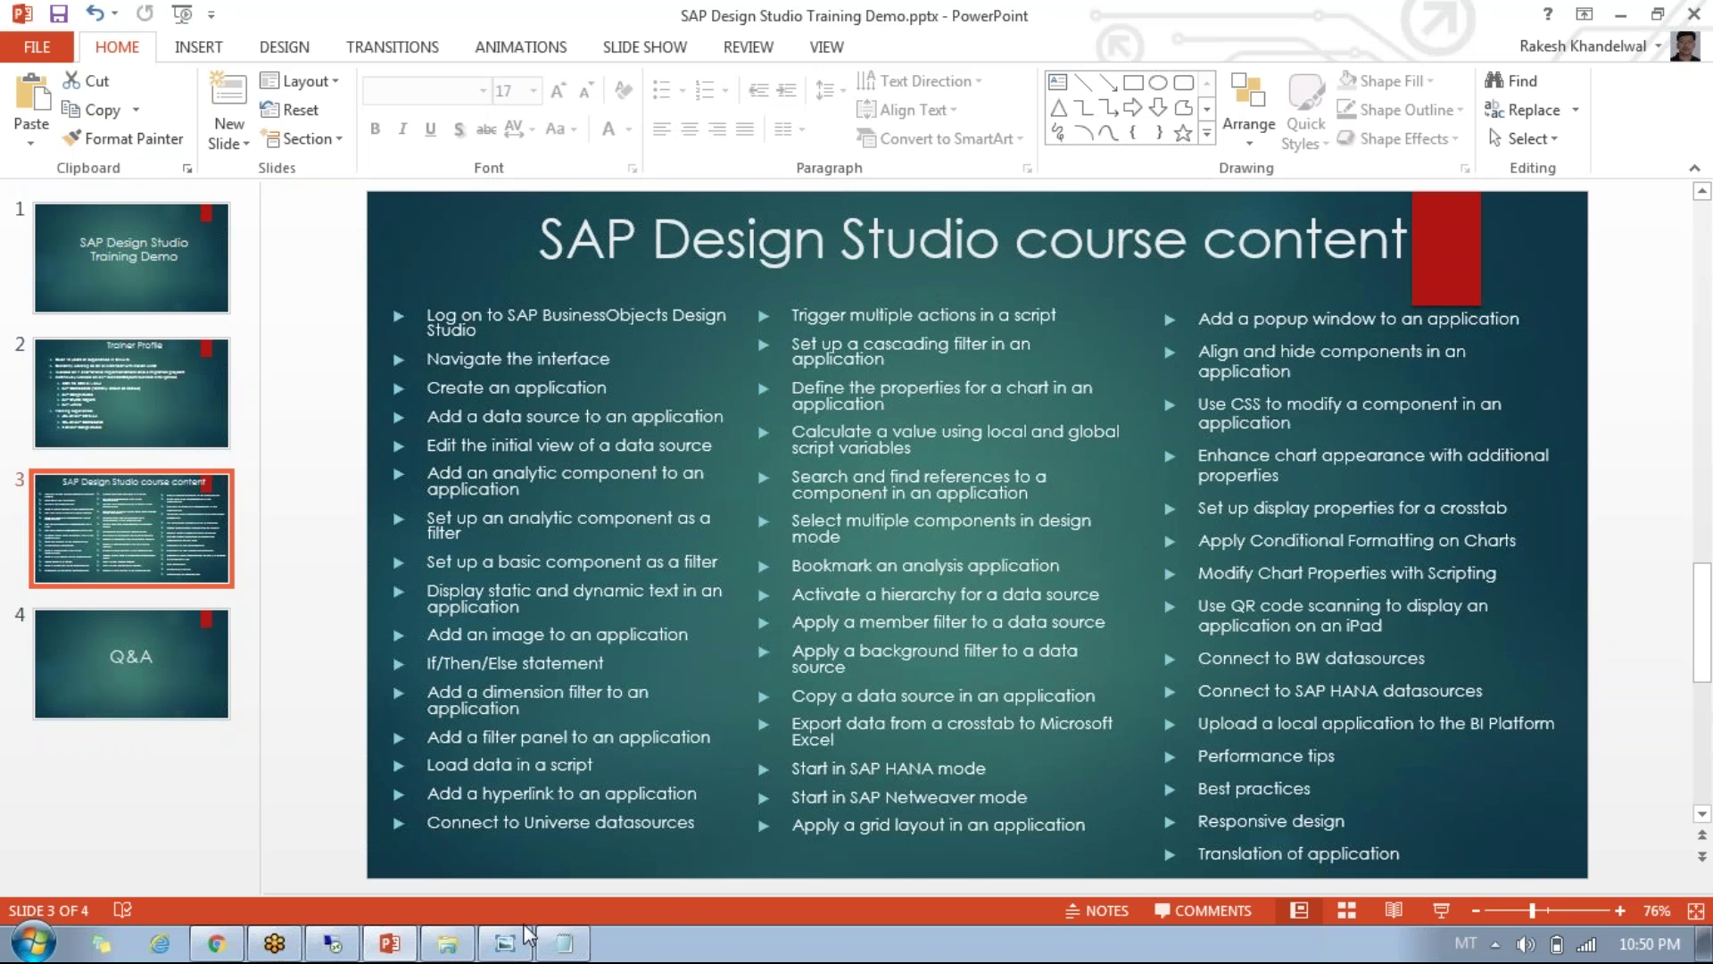
# Switch to Windows Photo Viewer and examine the Store Performance Dashboard screenshots in sequence through SPD_08.png
pyautogui.moveTo(509, 941)
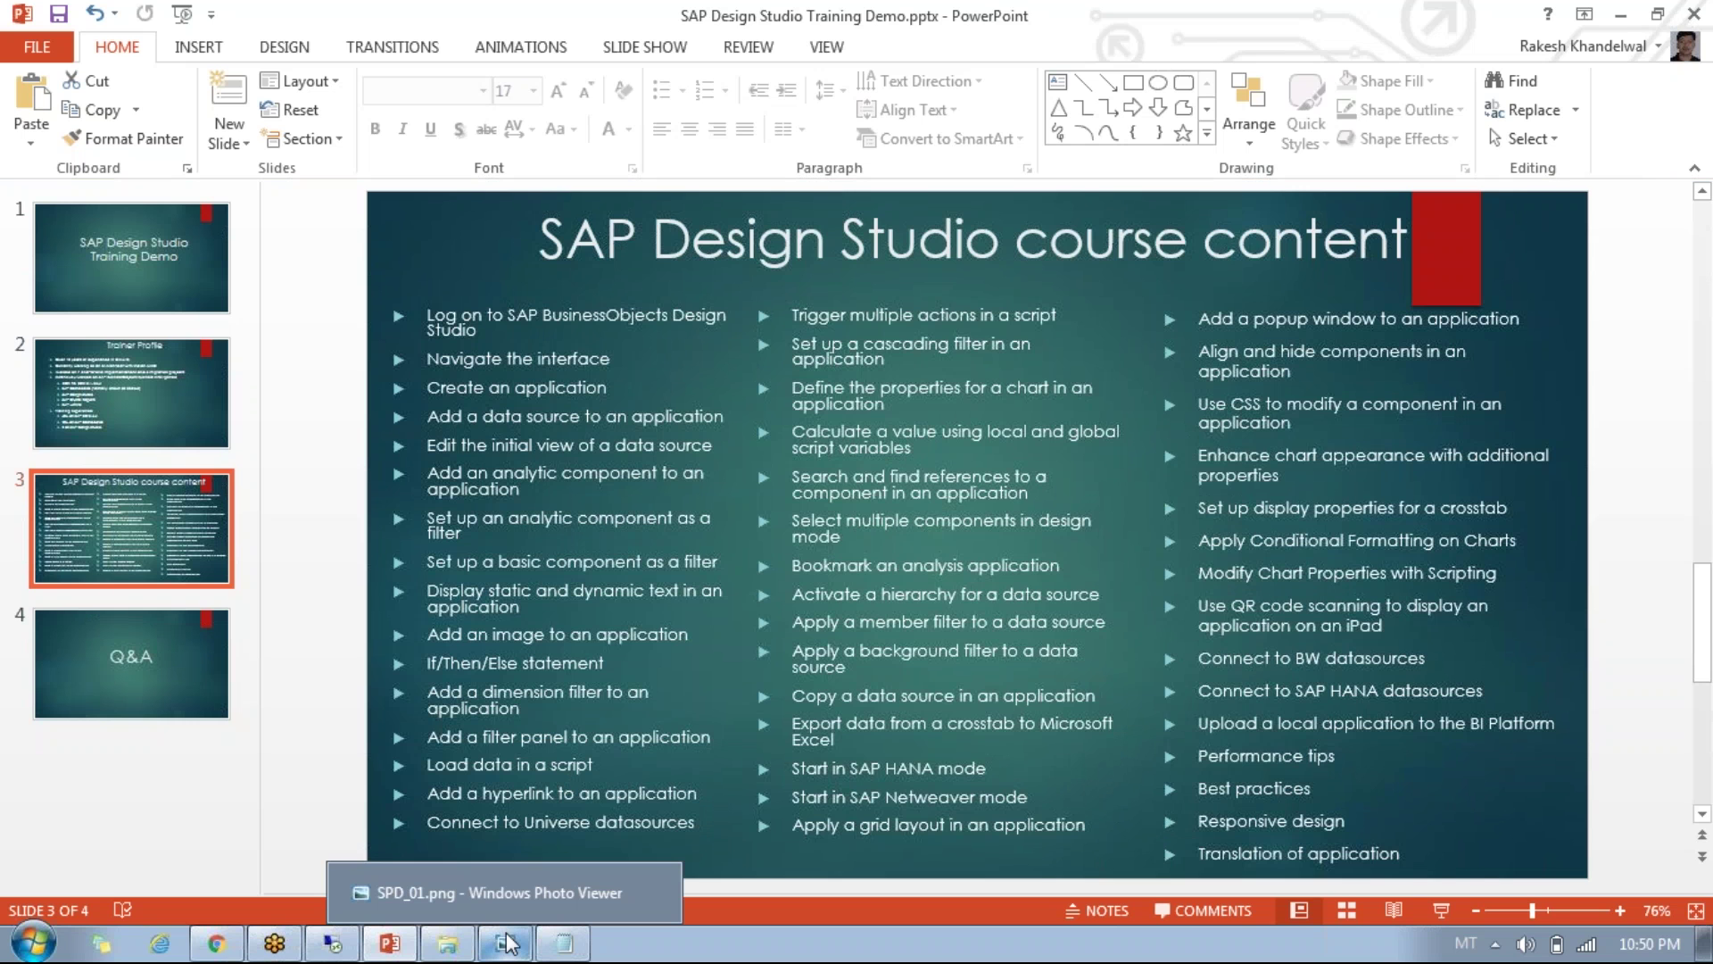
pyautogui.click(509, 941)
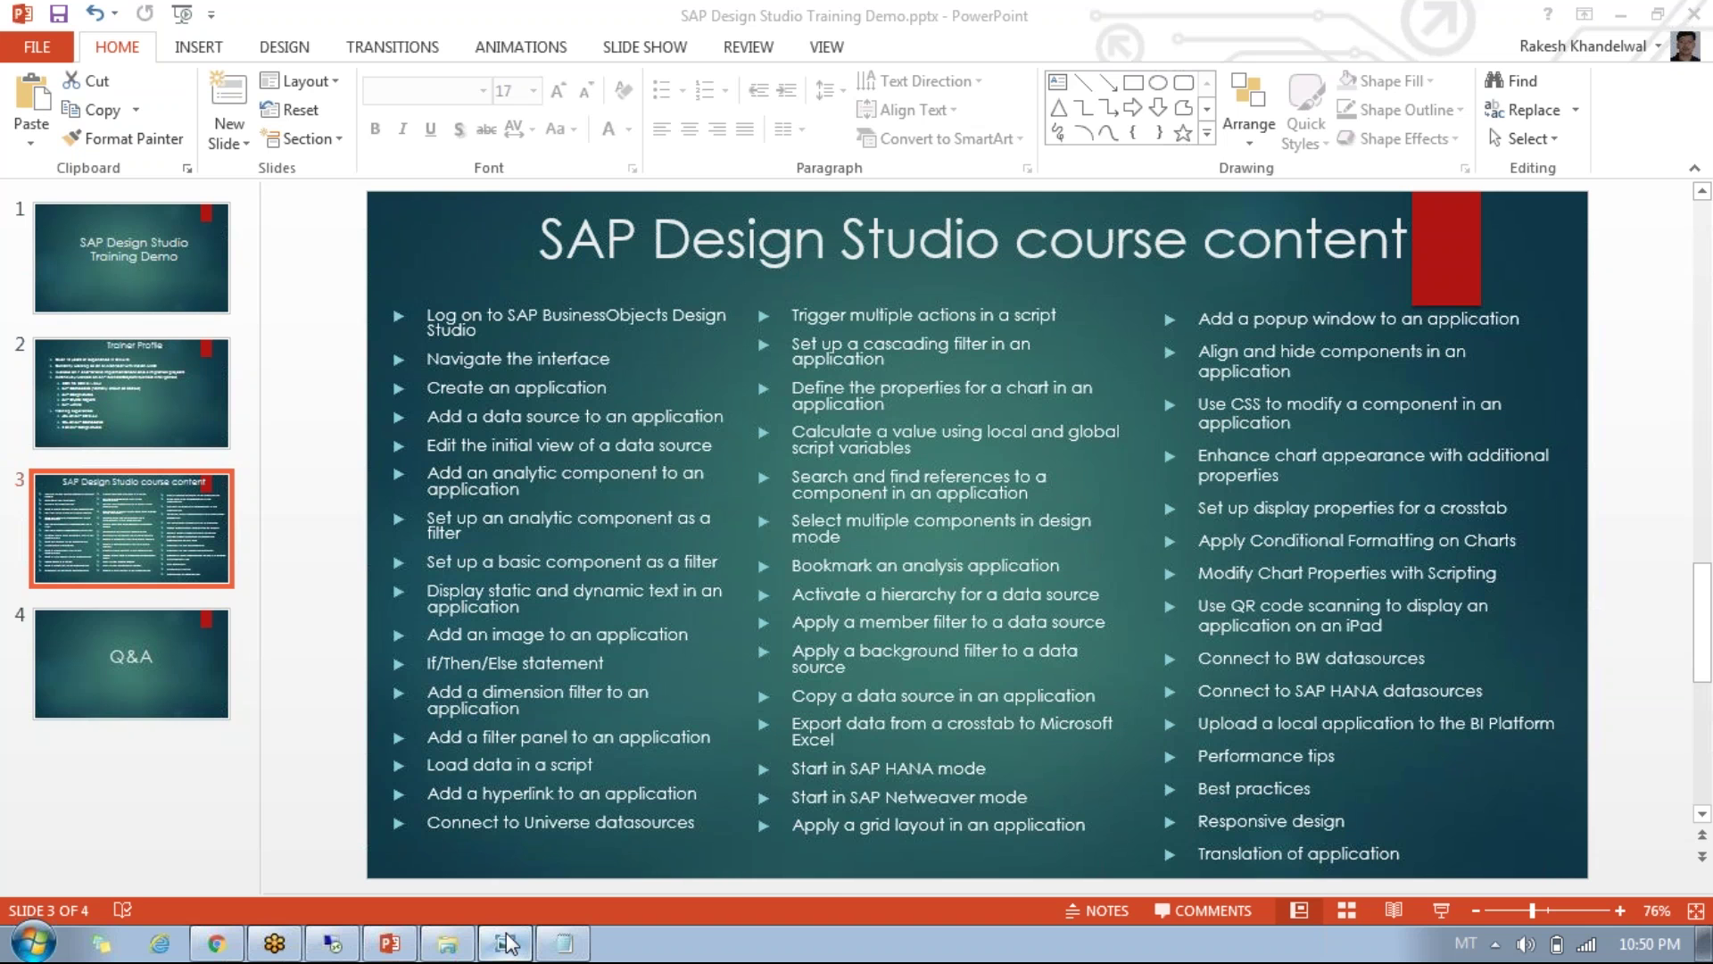
pyautogui.click(507, 942)
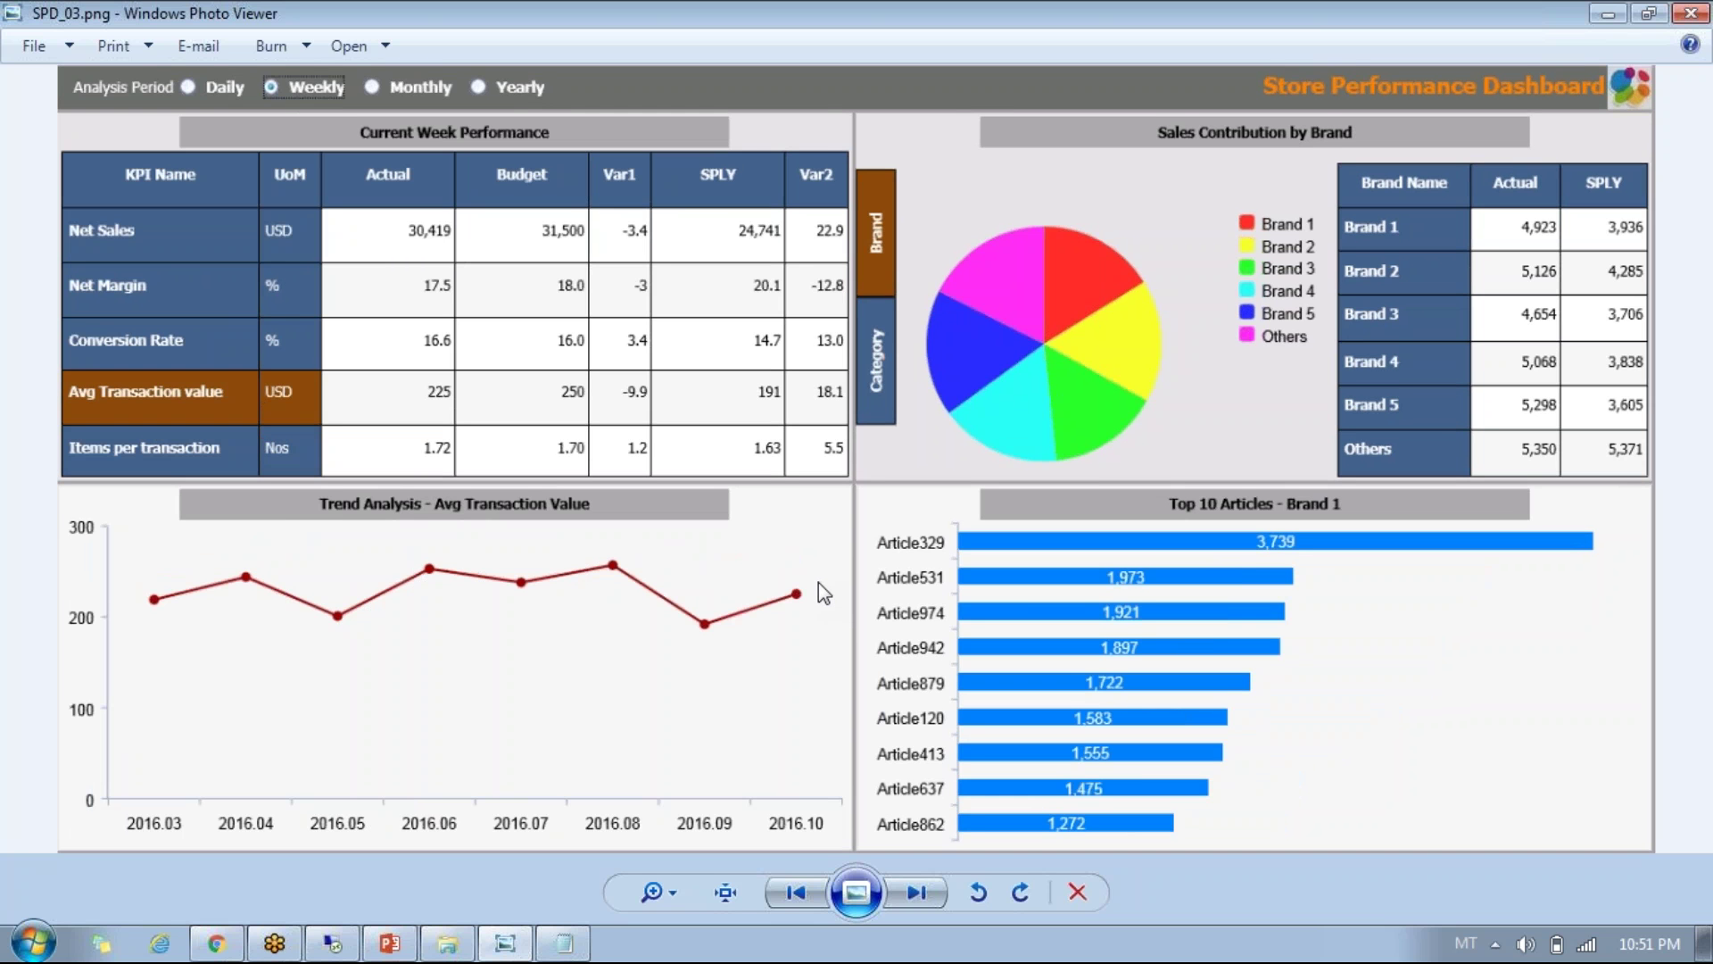
pyautogui.press('Right')
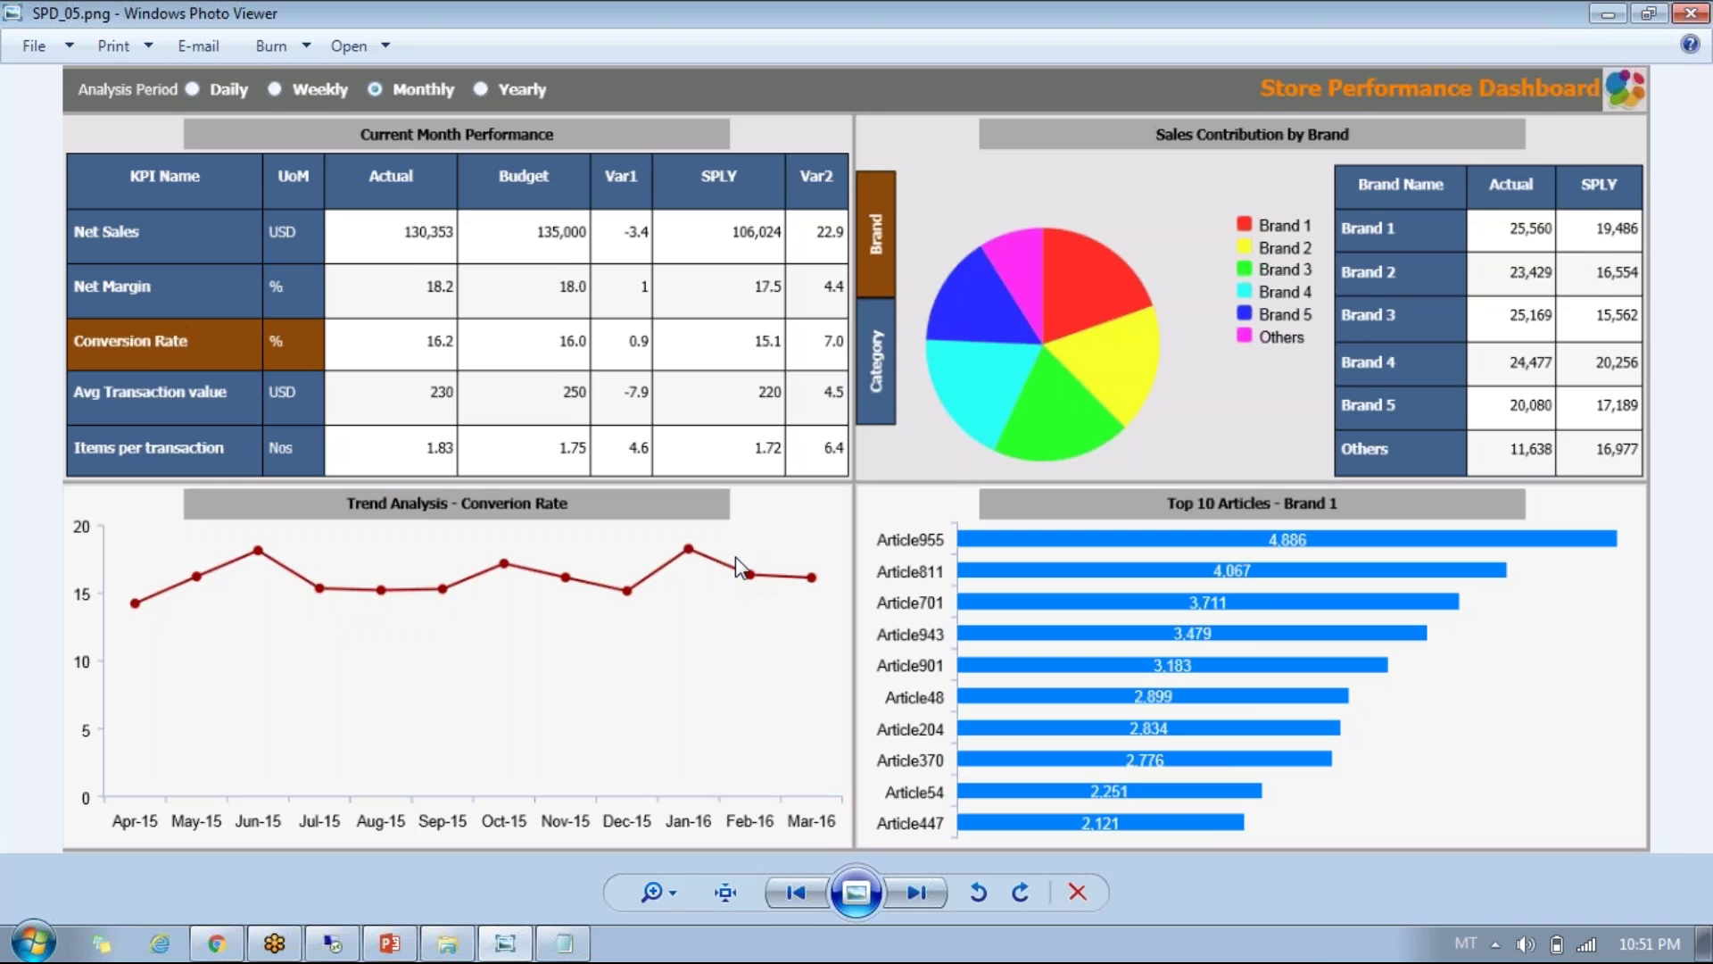
pyautogui.press('Right')
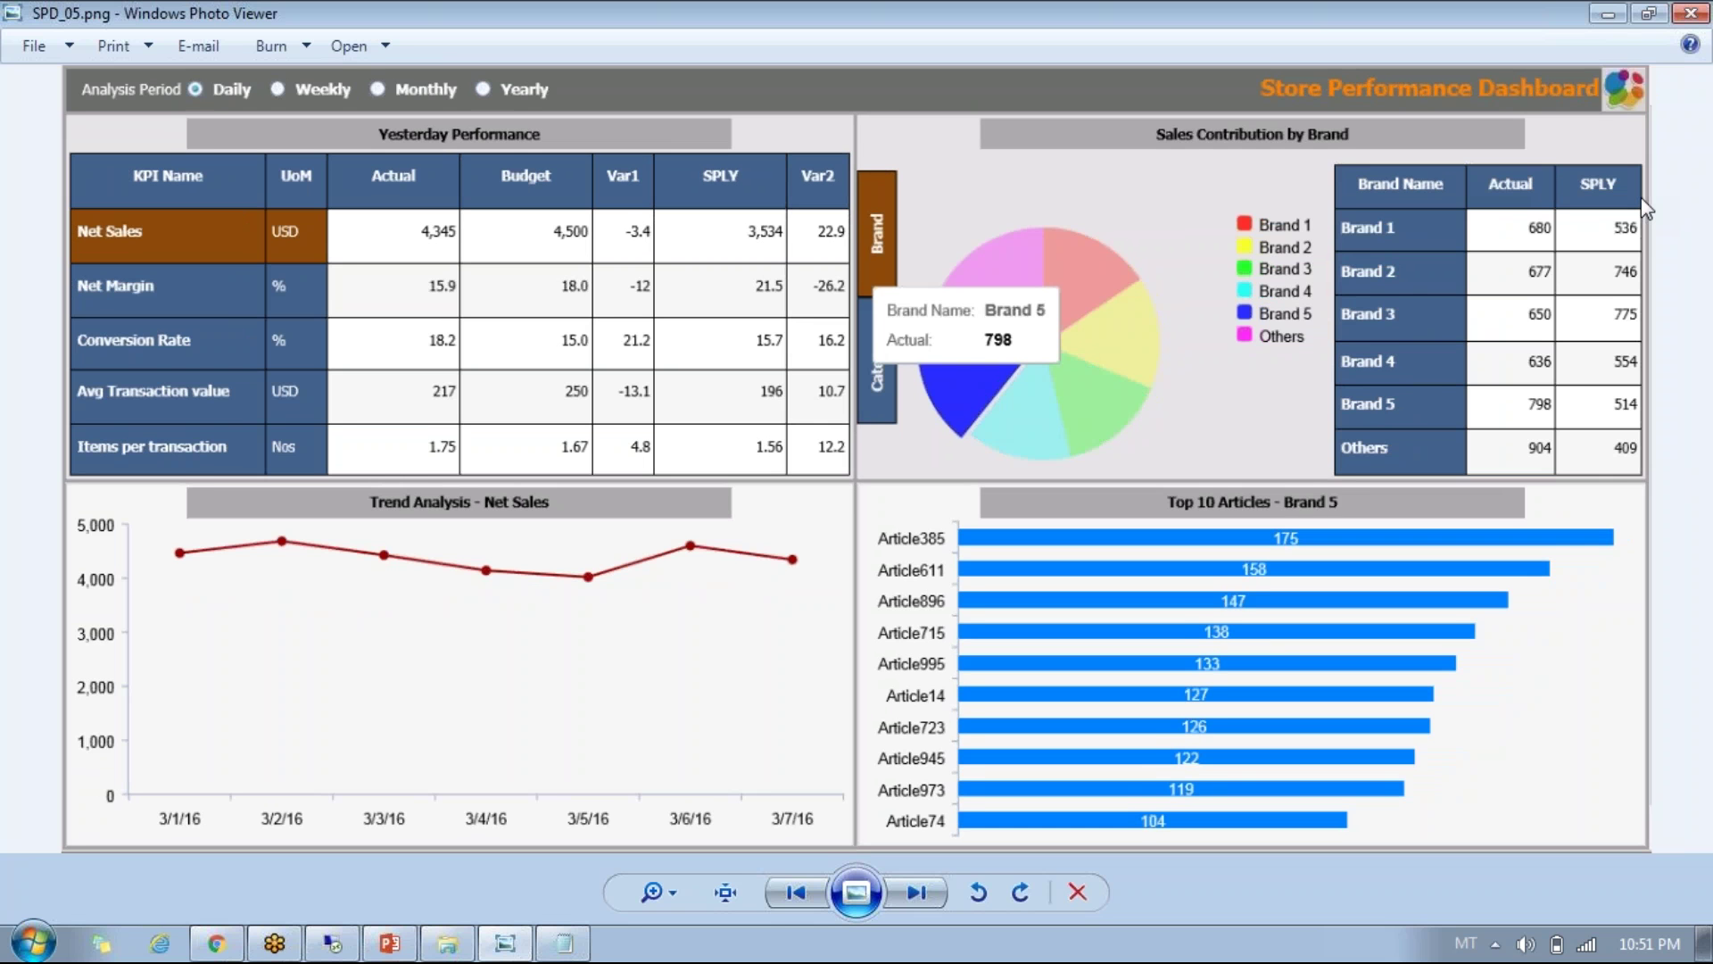
pyautogui.press('Right')
pyautogui.press('Right')
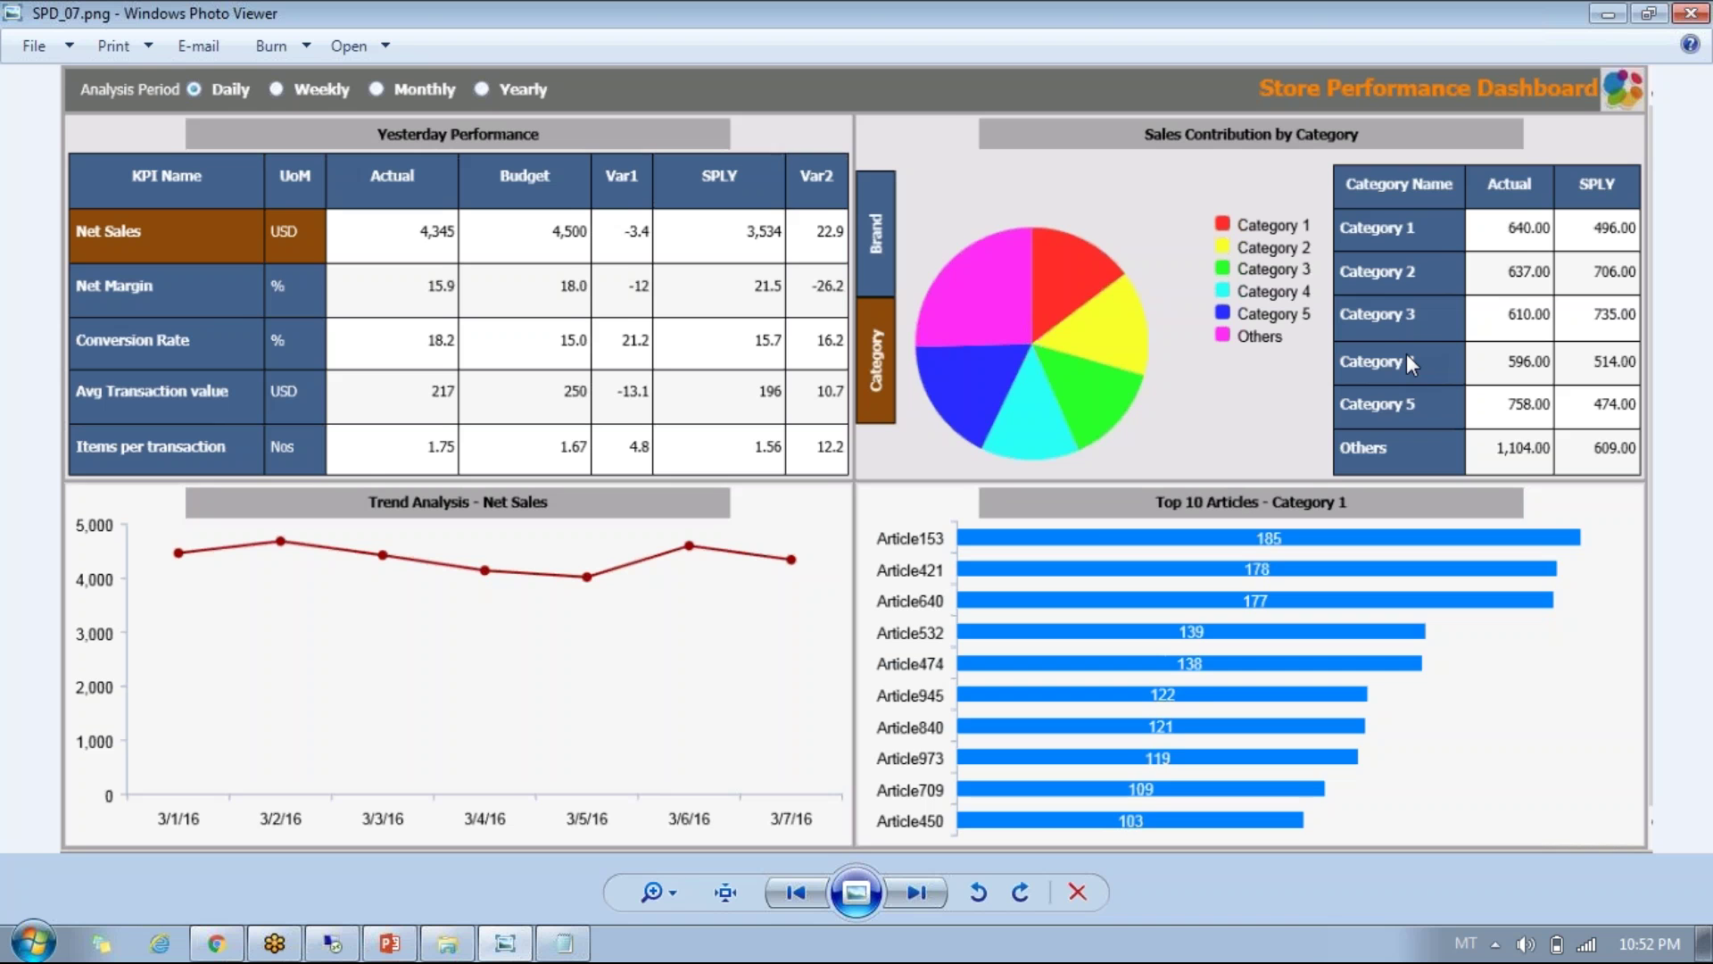
pyautogui.press('Right')
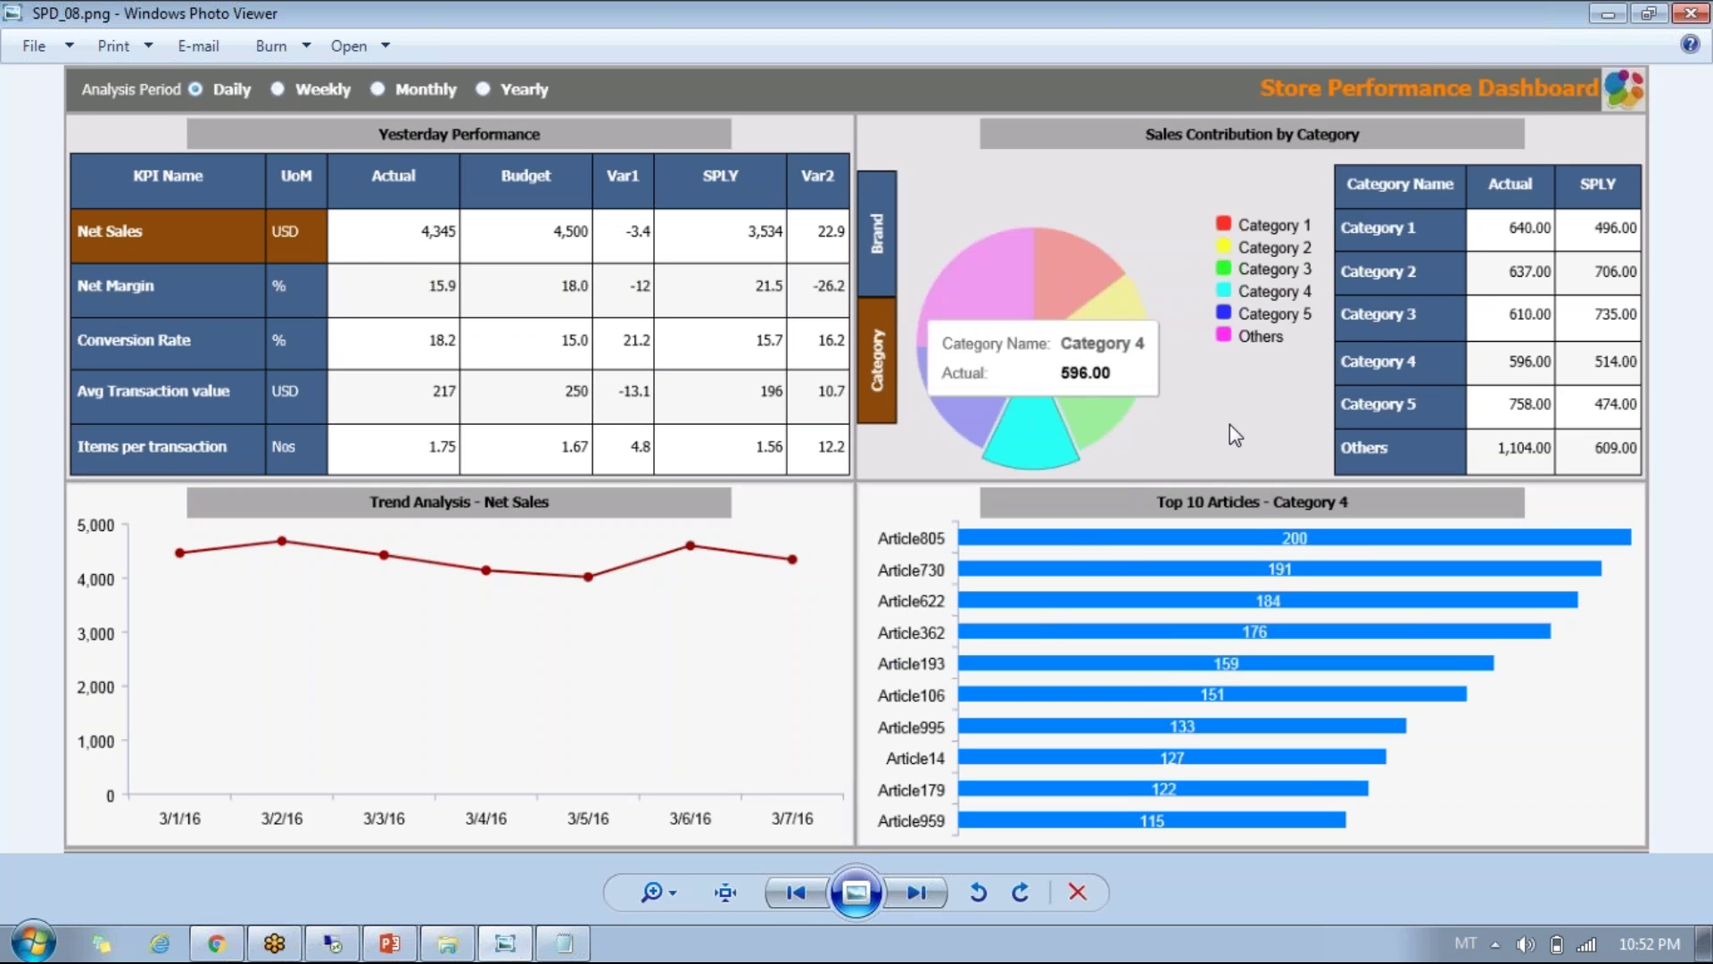
# Go back through the Store Performance Dashboard screenshots to SPD_06.png, the view with the Brand 5 sales contribution selected
pyautogui.press('Left')
pyautogui.press('Left')
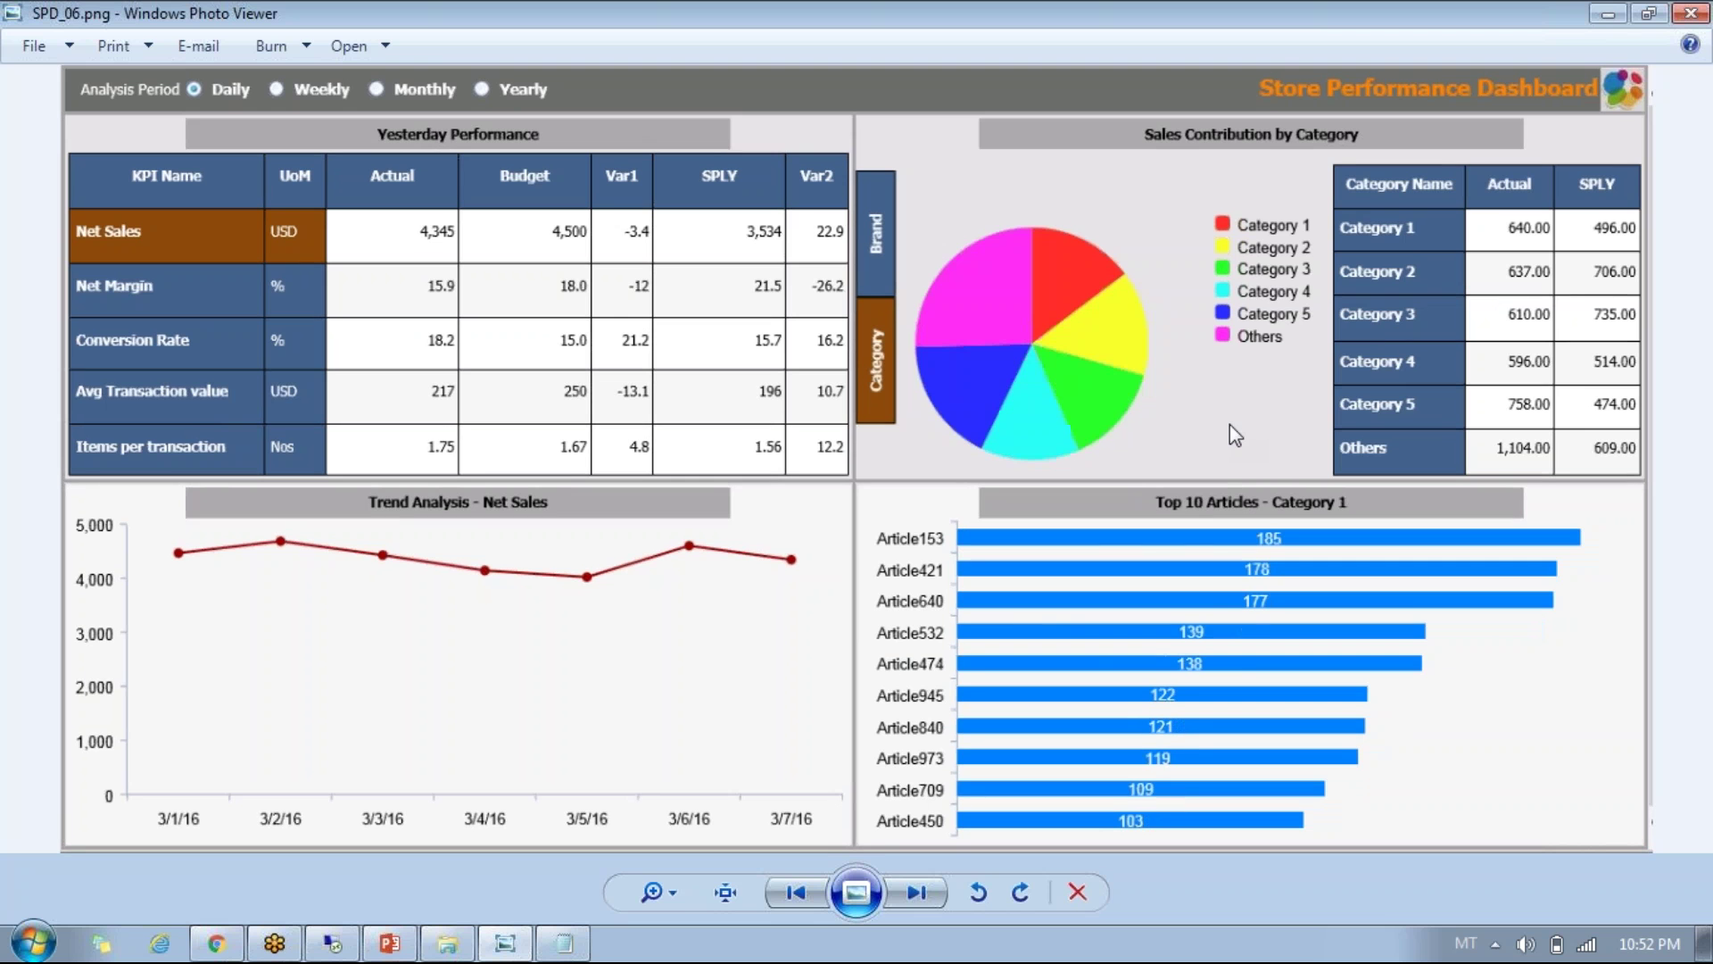
pyautogui.press('Left')
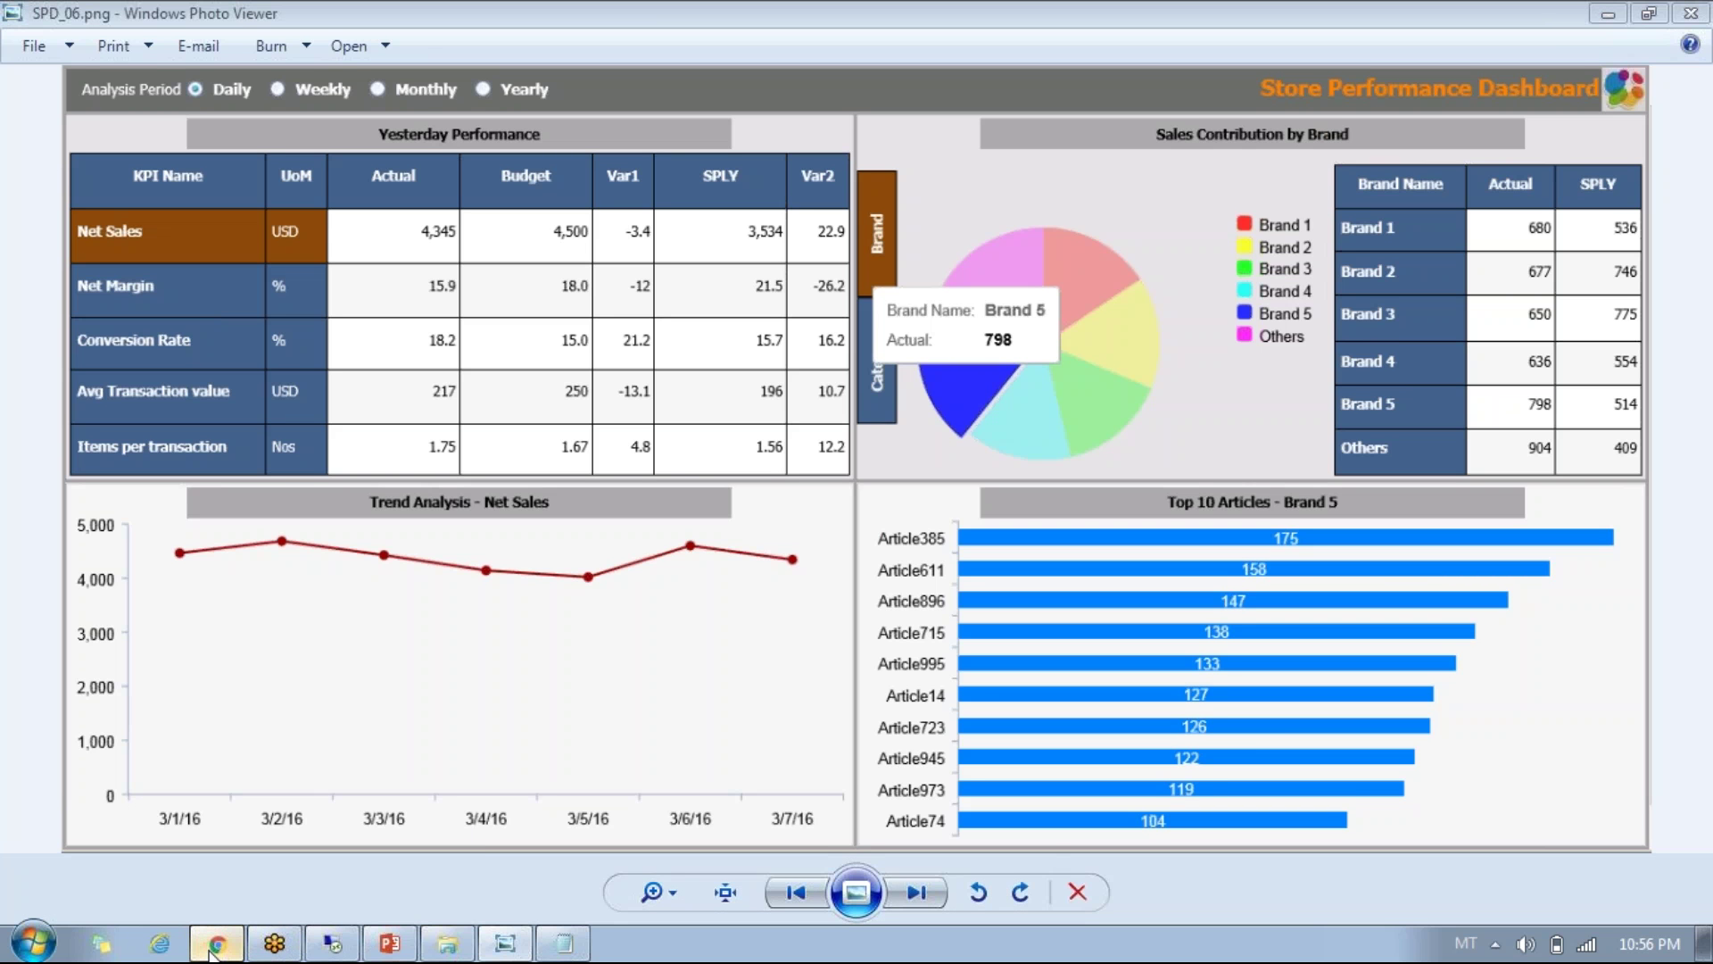
# Switch to Chrome, browse the Design Studio partner extensions down and back up the listing, and return to the dashboard screenshot in Windows Photo Viewer
pyautogui.click(215, 943)
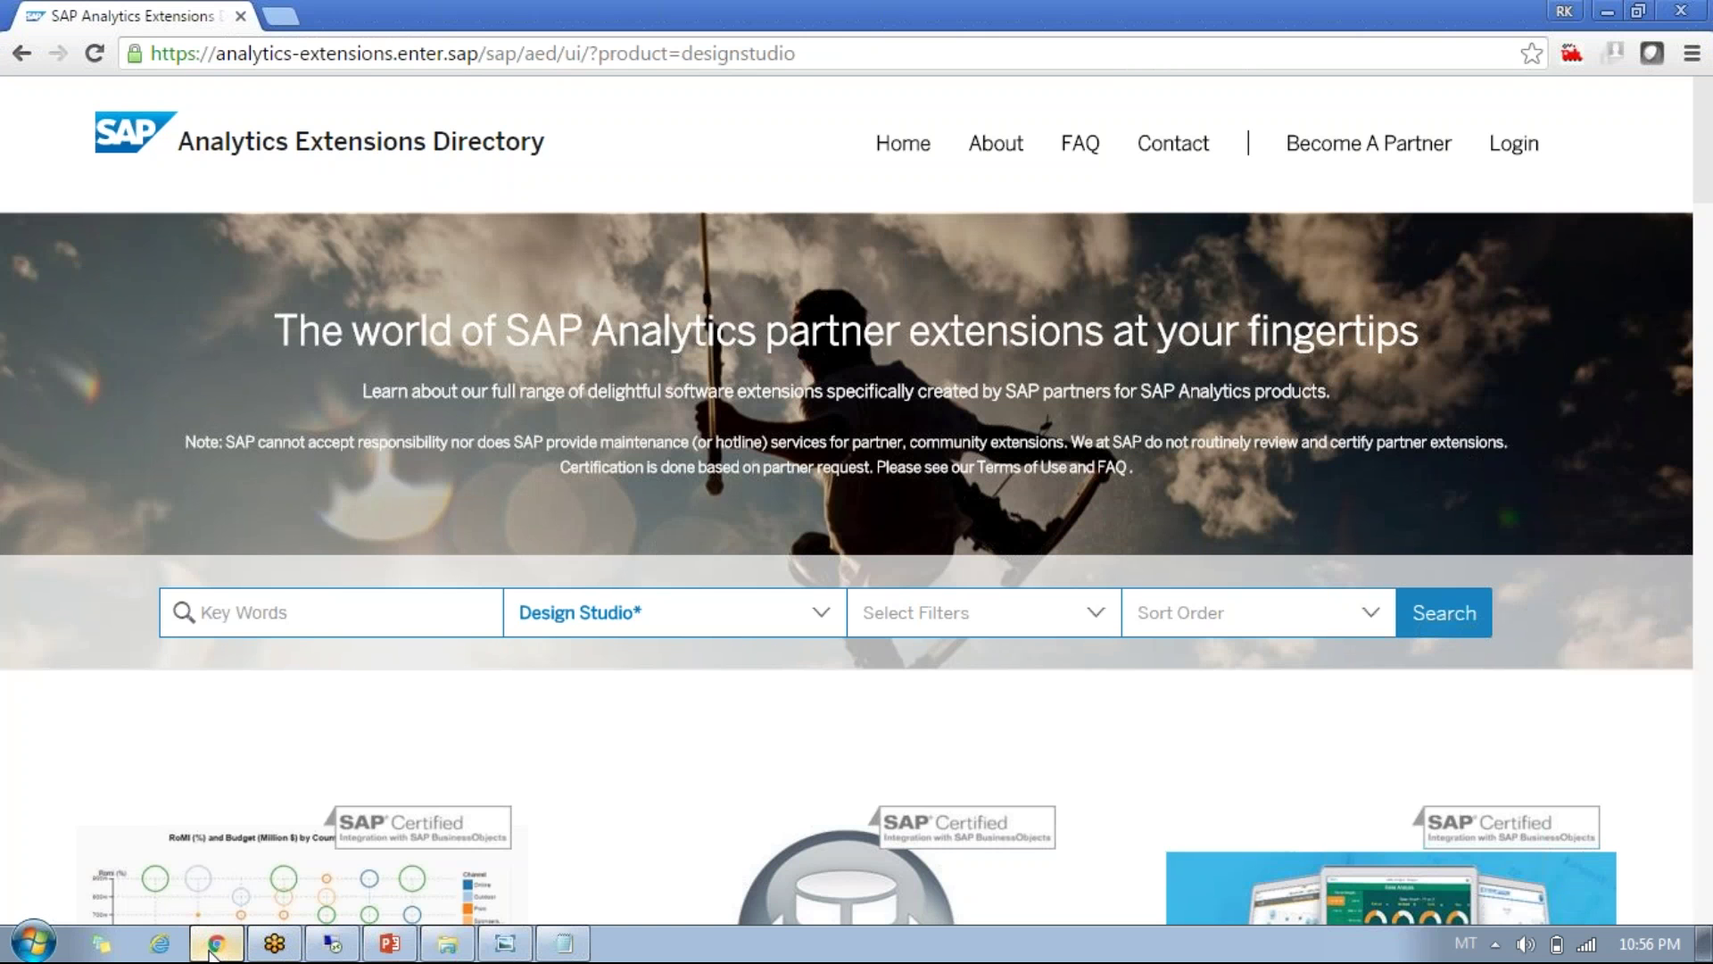
pyautogui.press('pagedown')
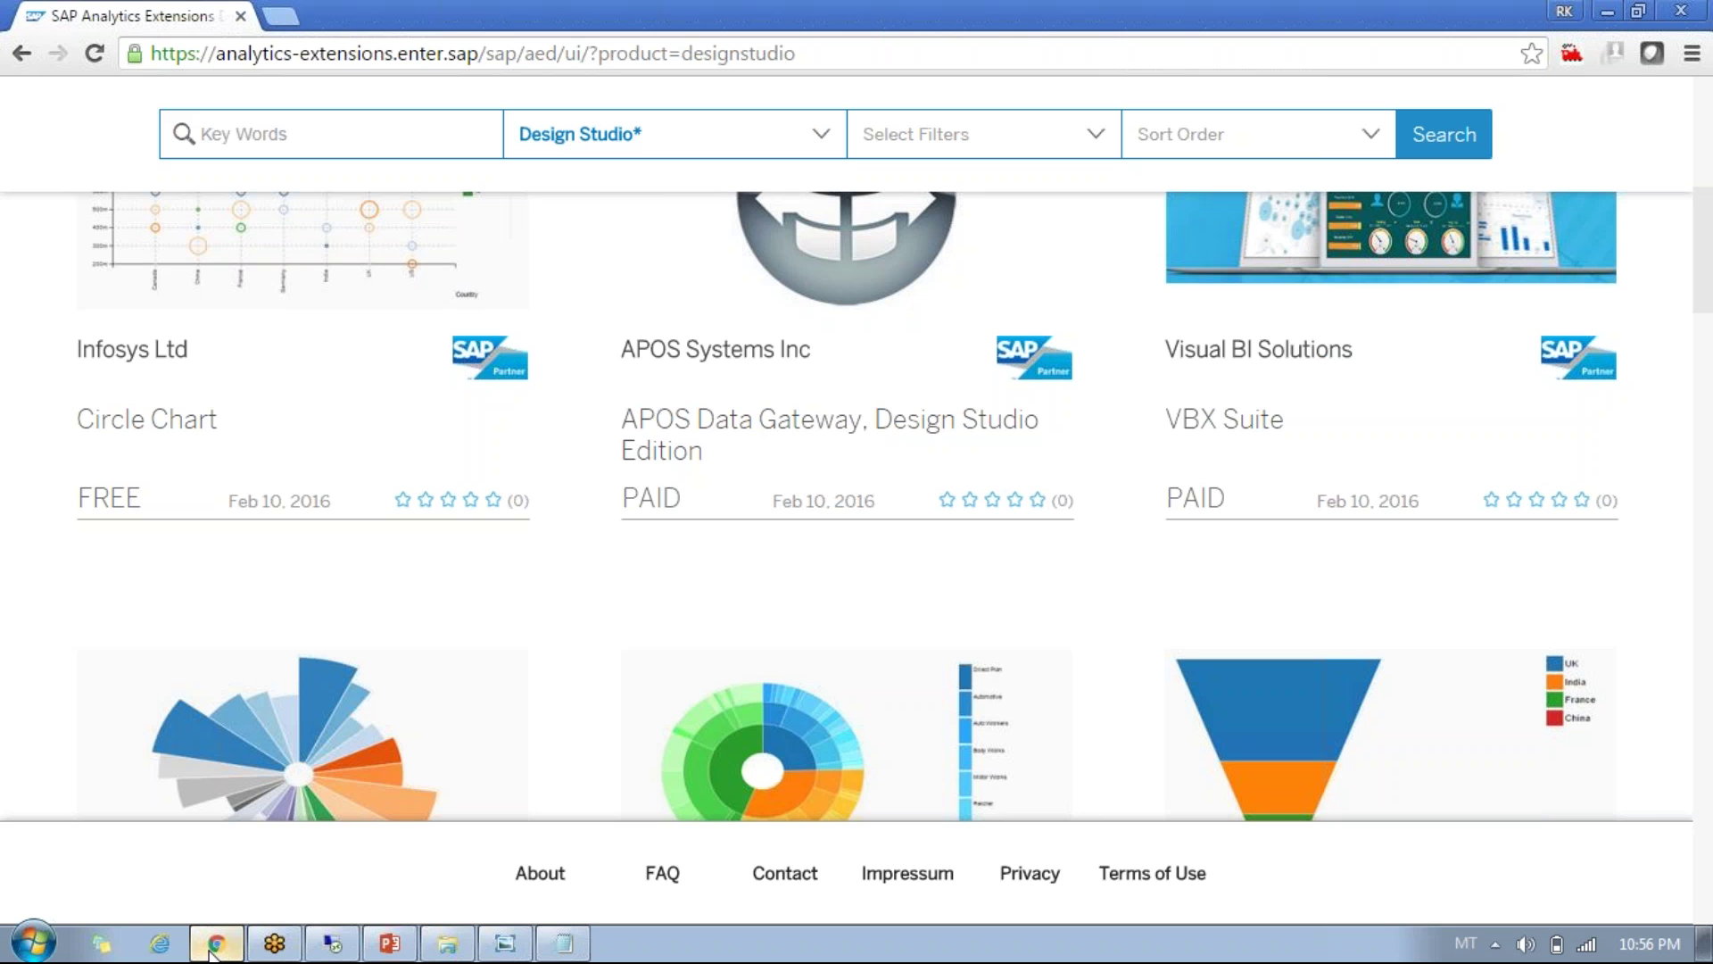
pyautogui.press('pagedown')
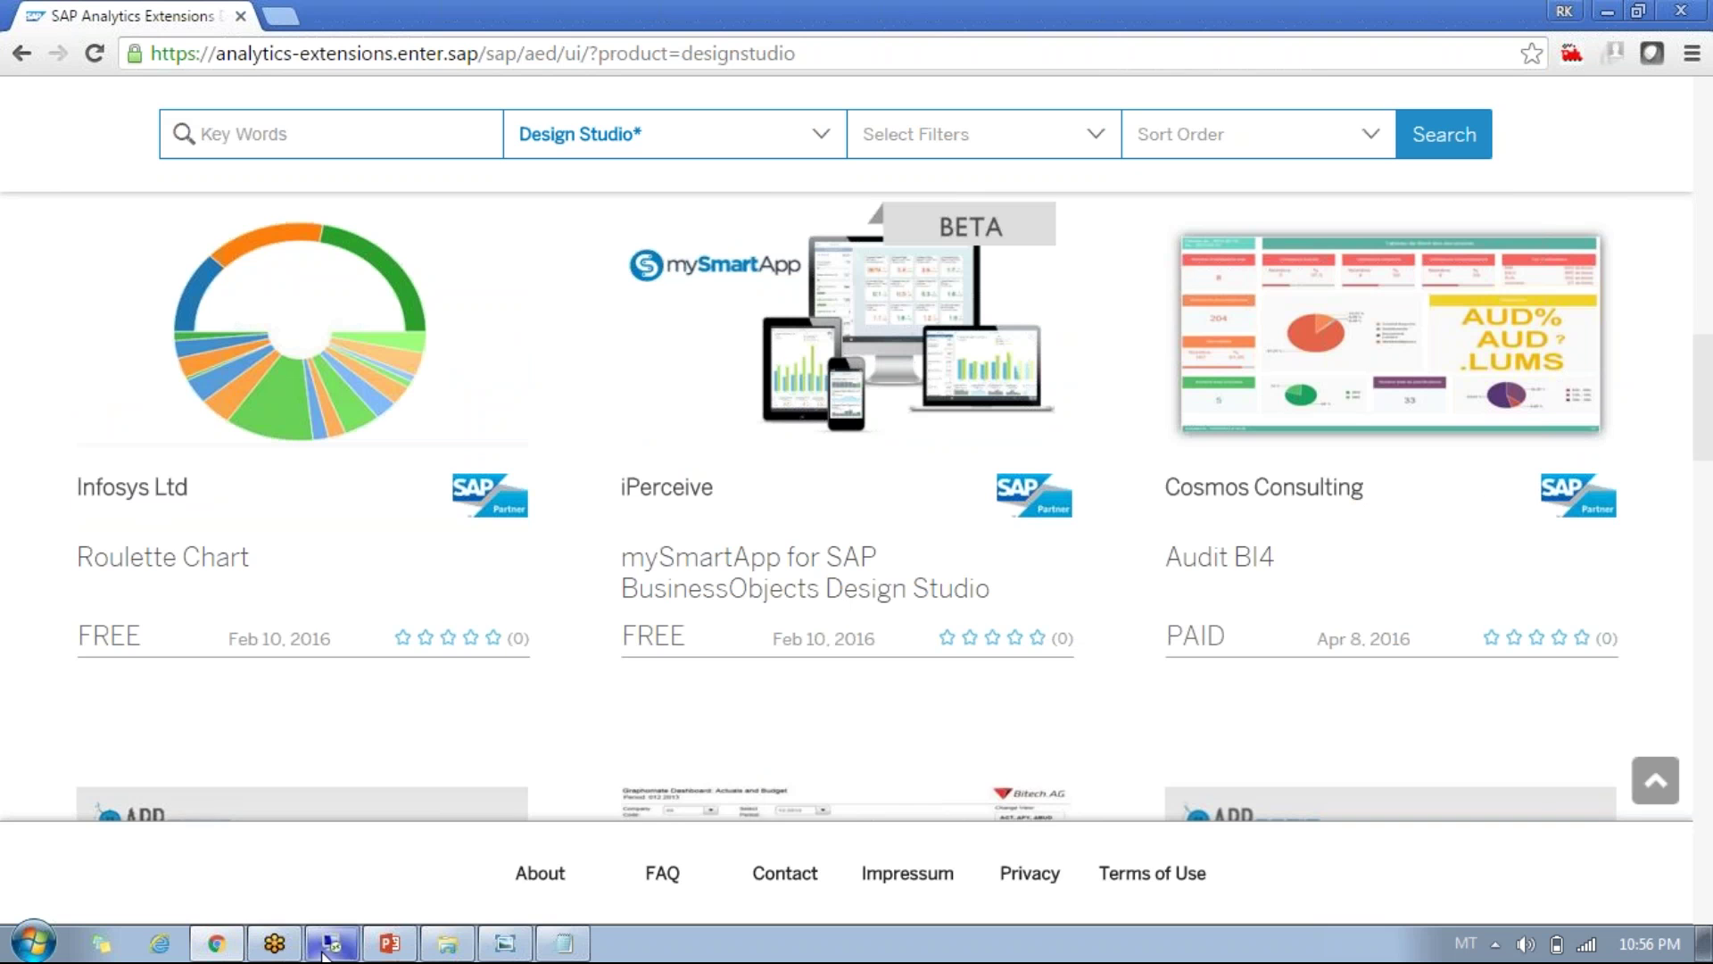
pyautogui.moveTo(324, 951)
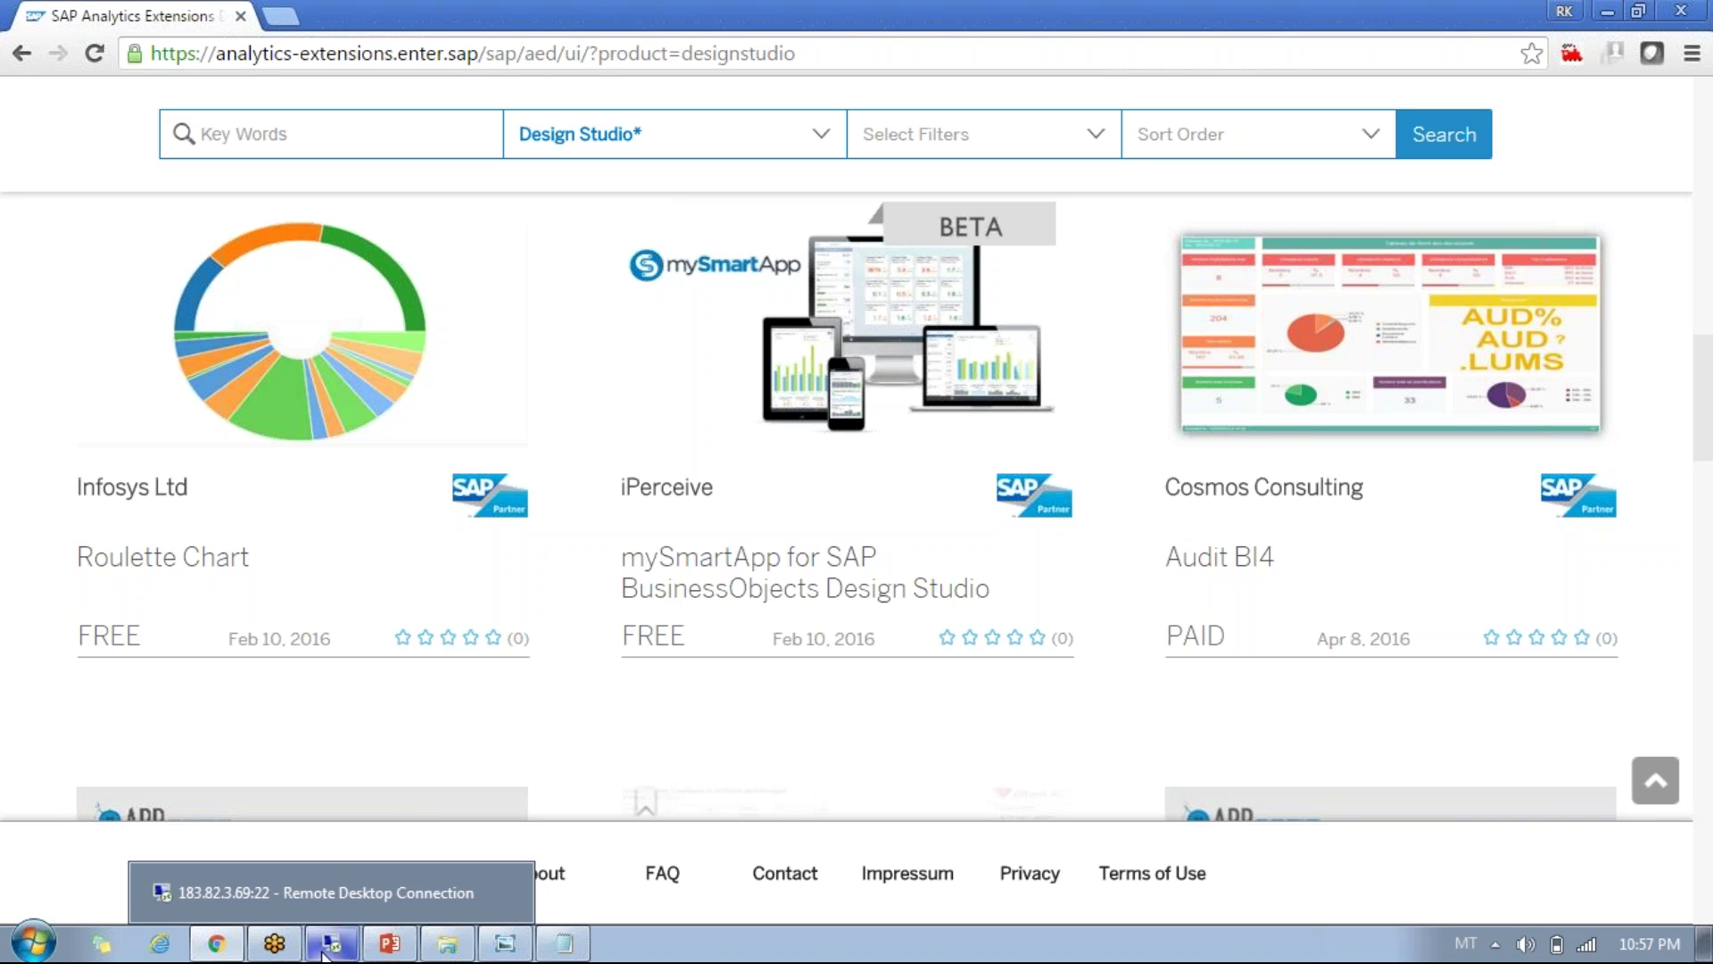
pyautogui.click(323, 953)
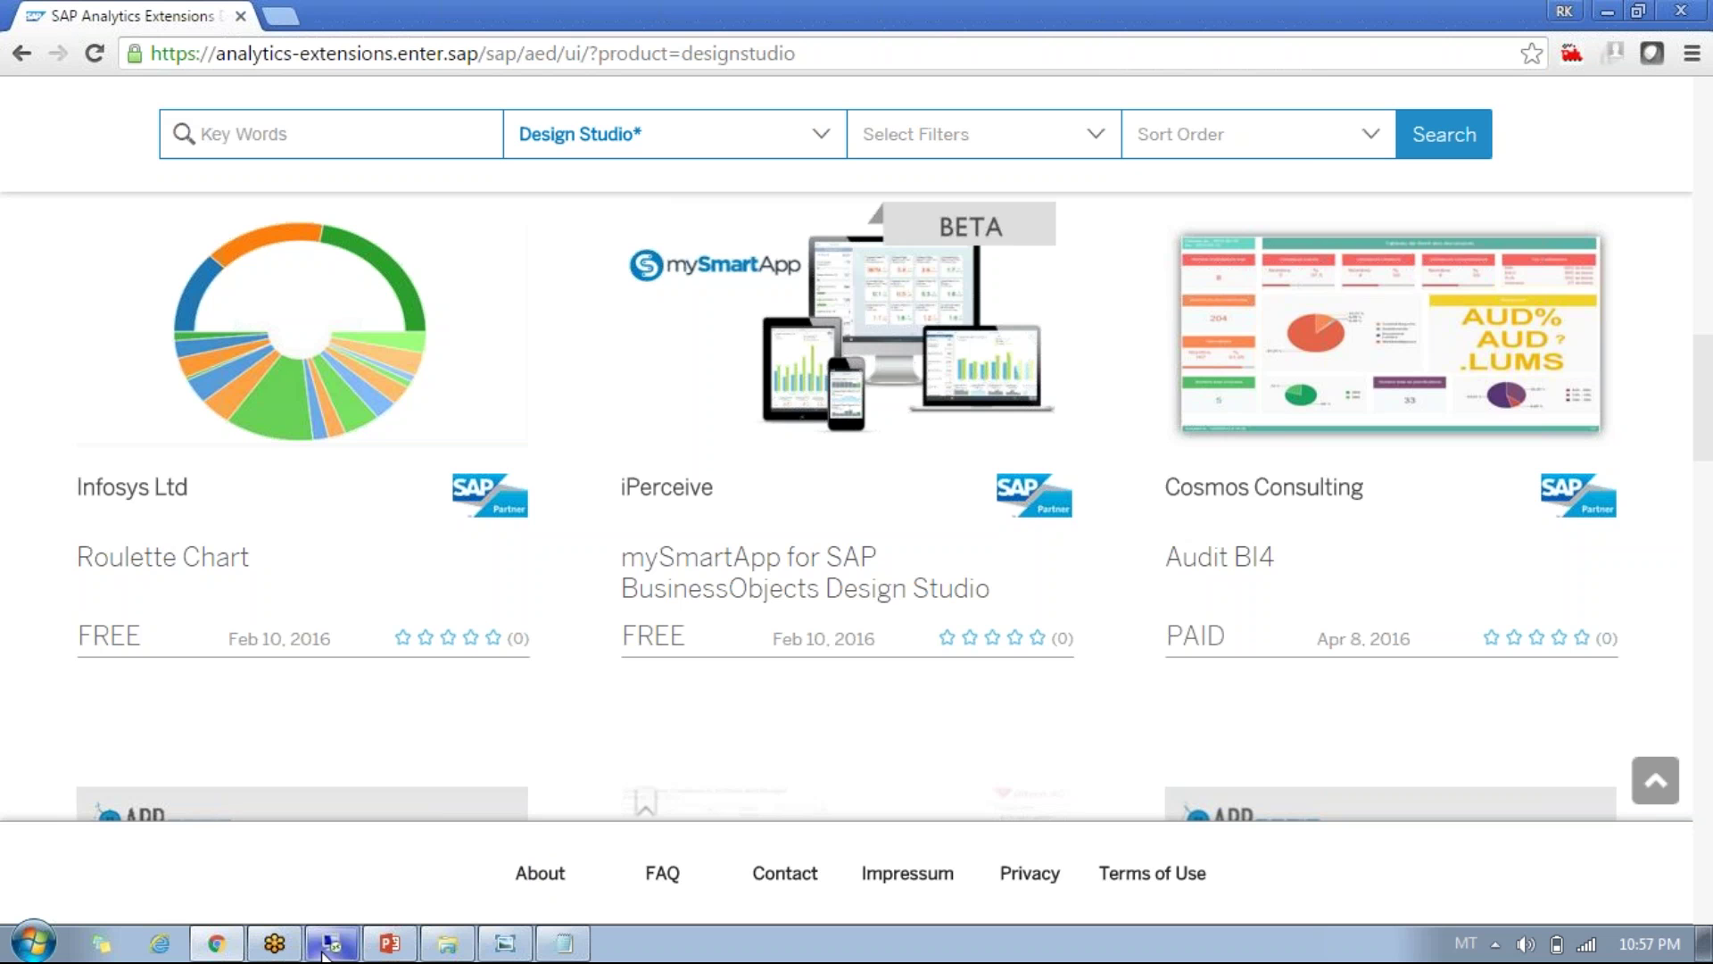
pyautogui.press('Up')
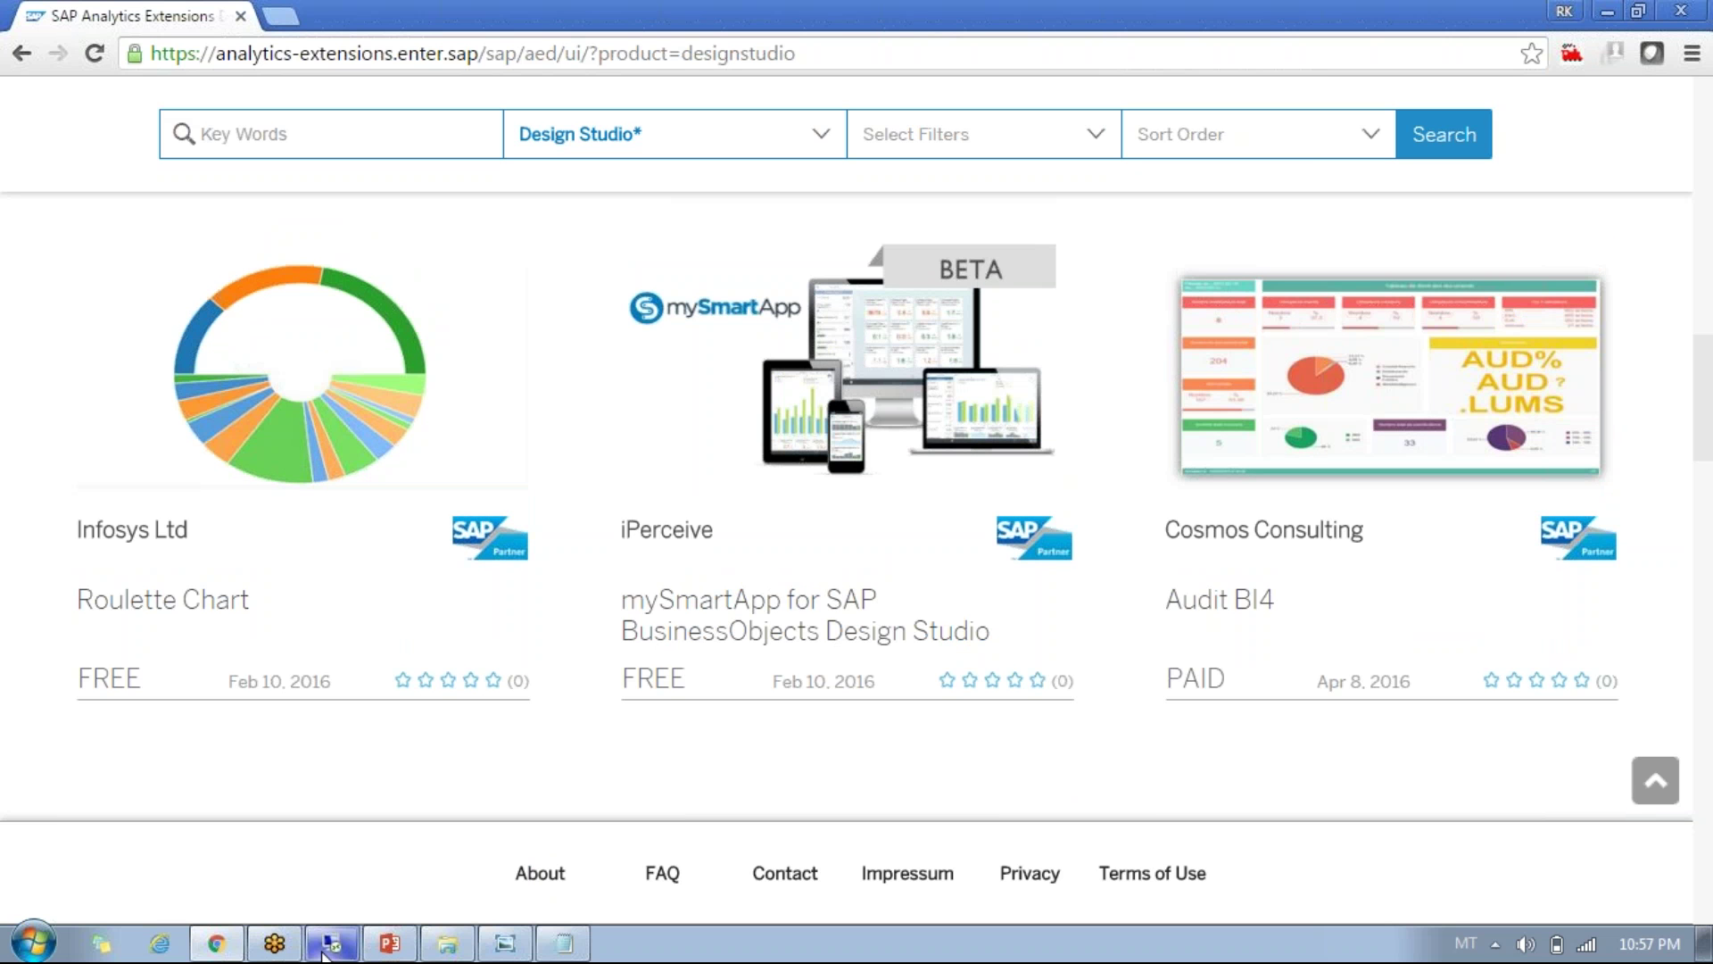
pyautogui.scroll(4, 322, 955)
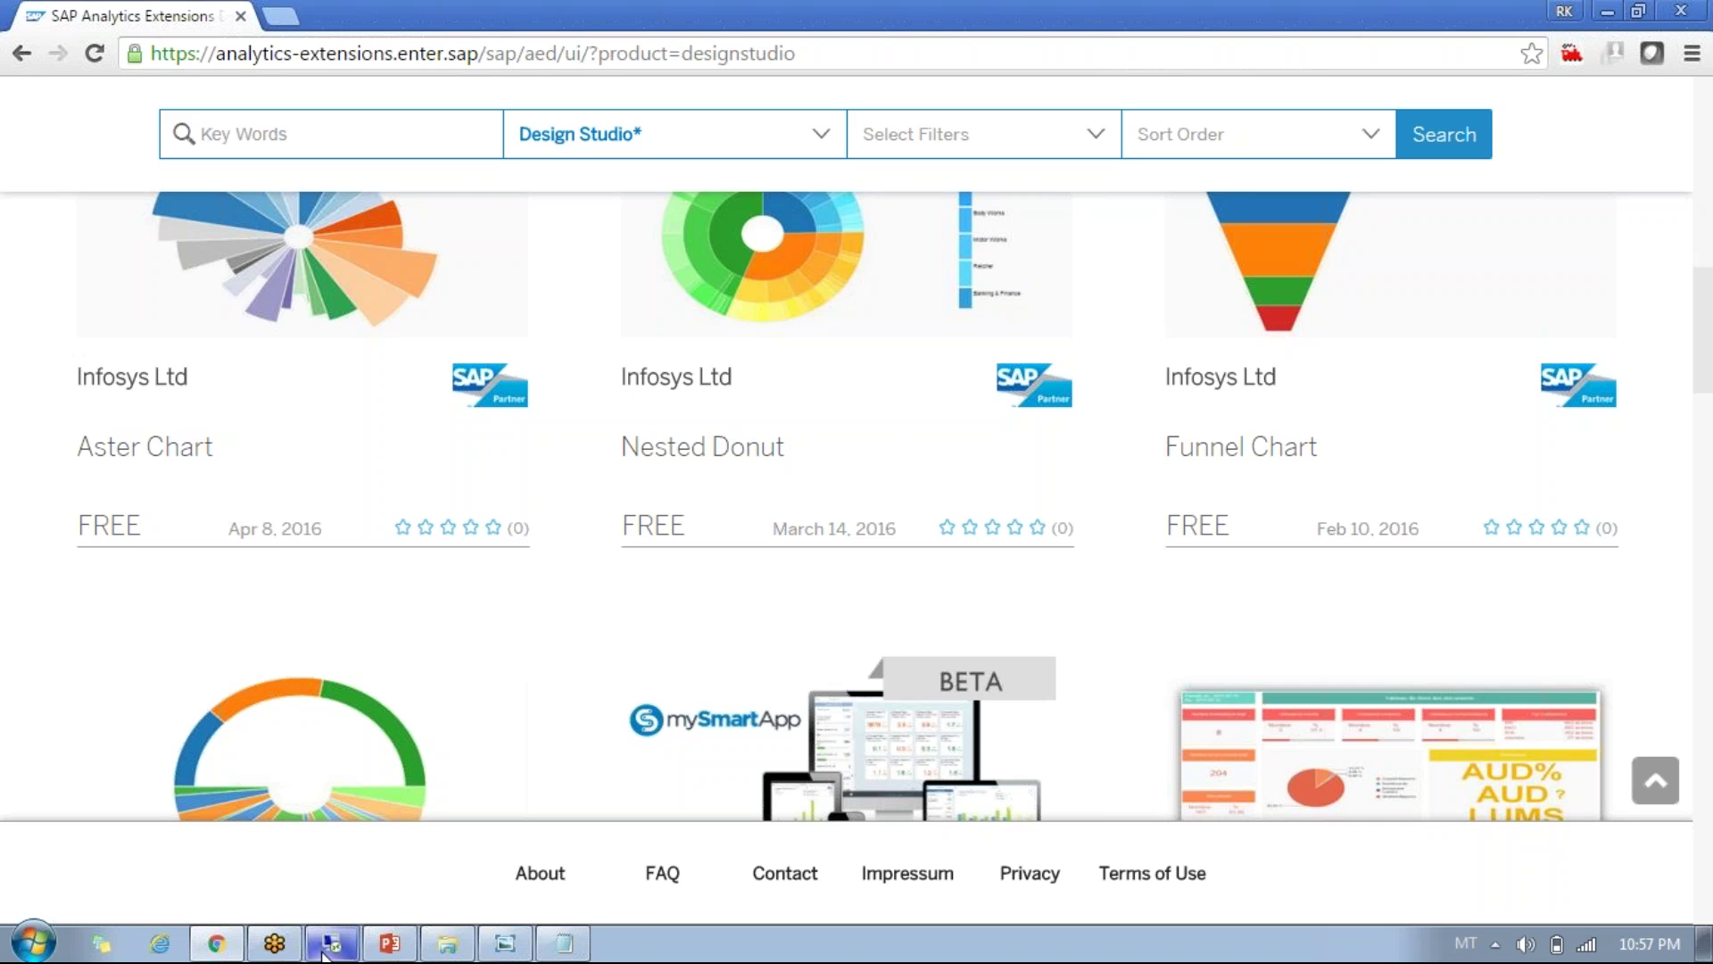
pyautogui.scroll(10, 801, 739)
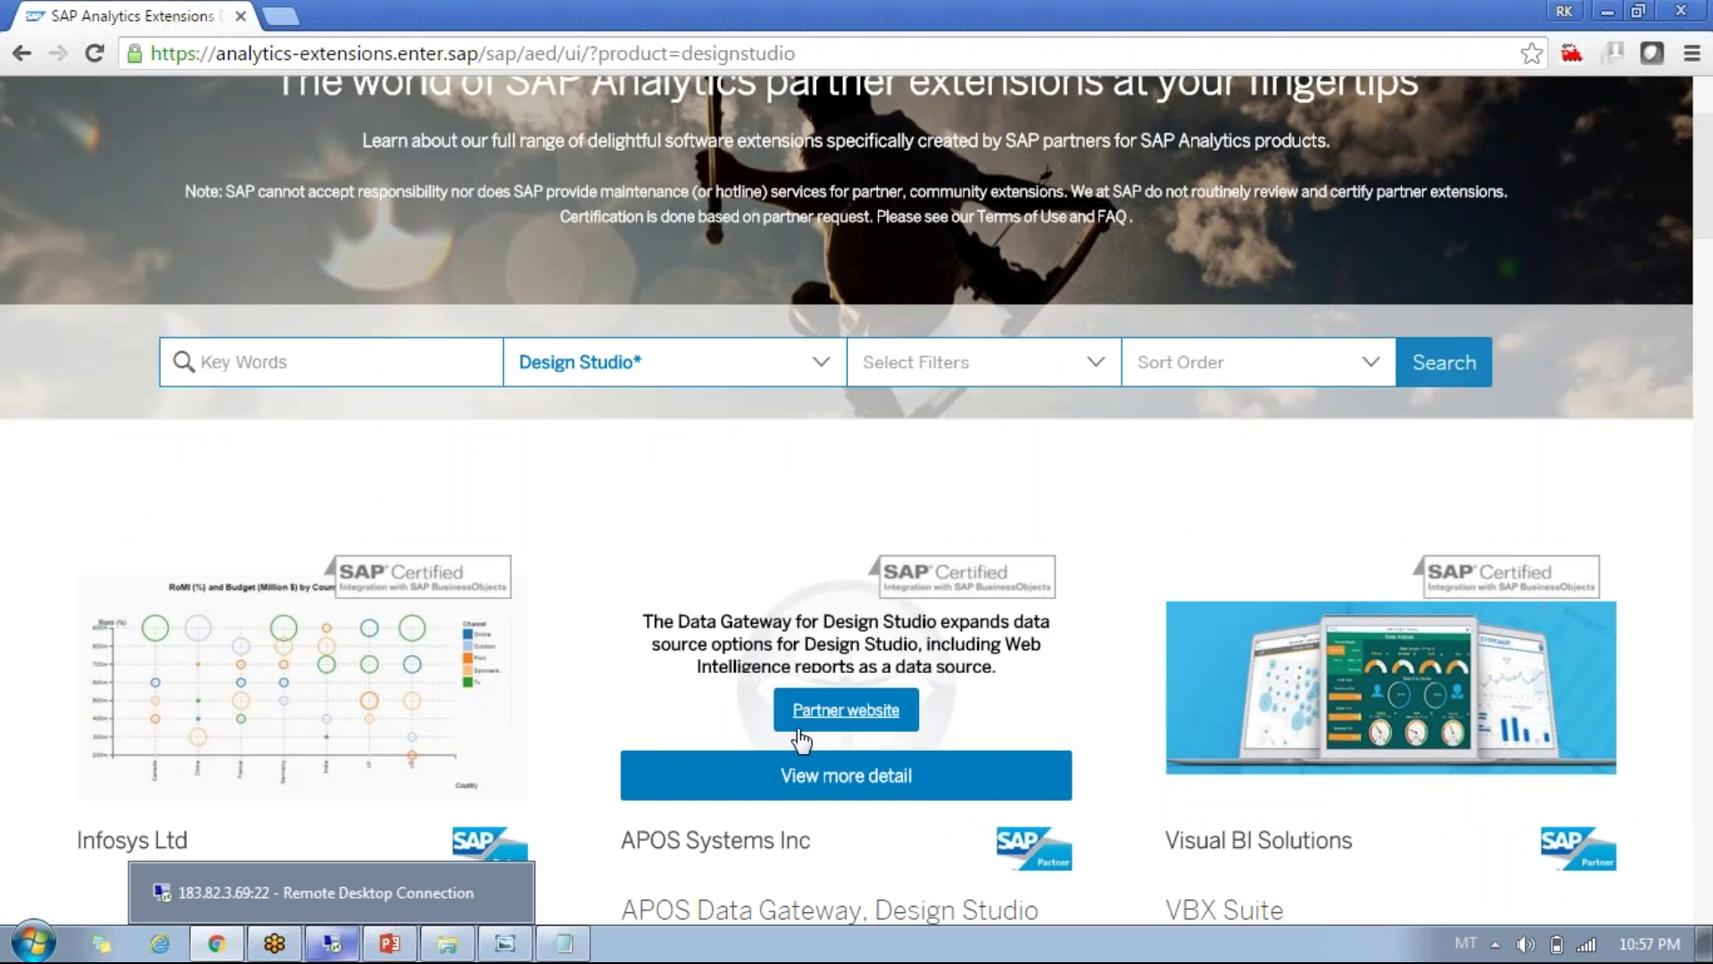
pyautogui.hotkey('alt', 'Tab')
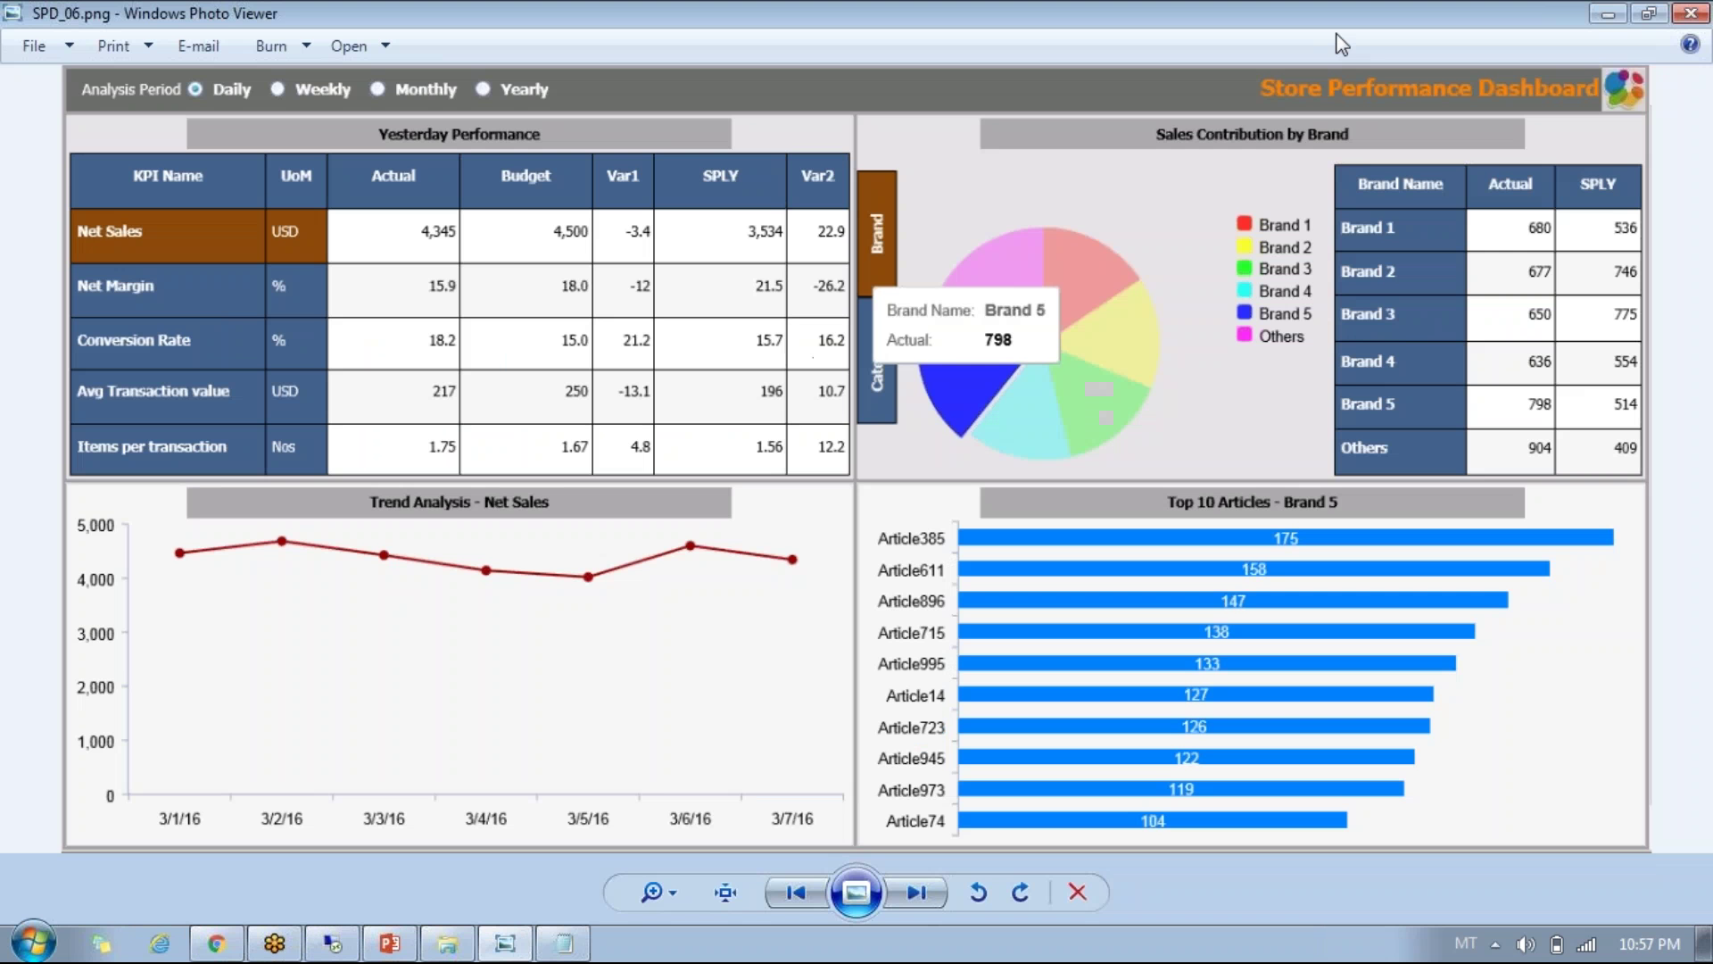